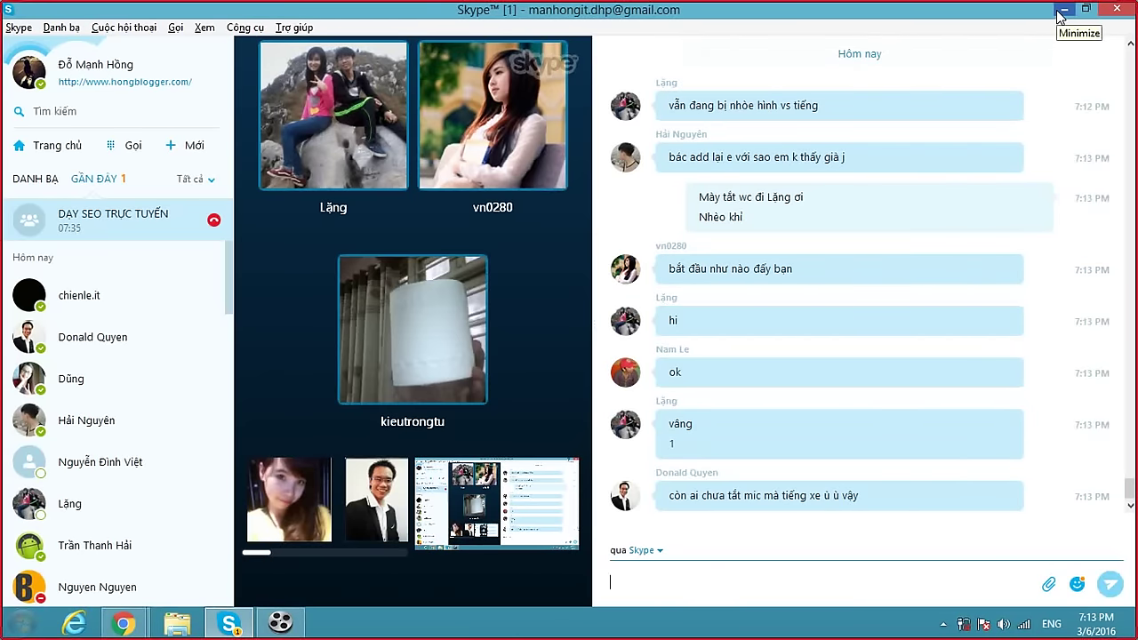
# Minimize the Skype window and refresh the desktop.
pyautogui.click(1062, 11)
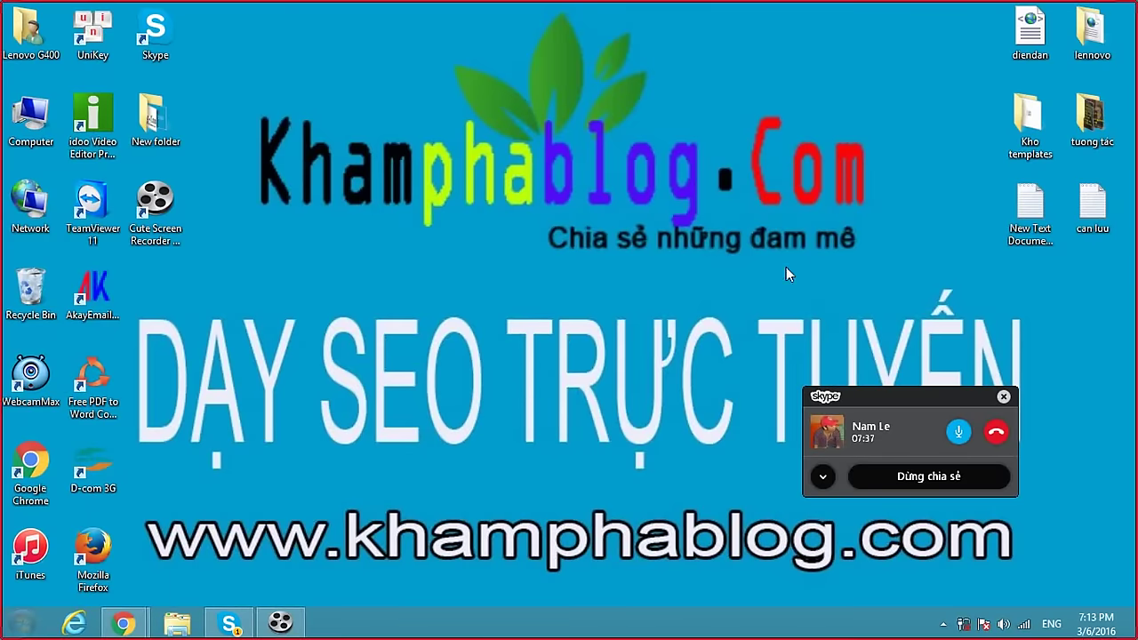
pyautogui.rightClick(554, 330)
pyautogui.click(615, 377)
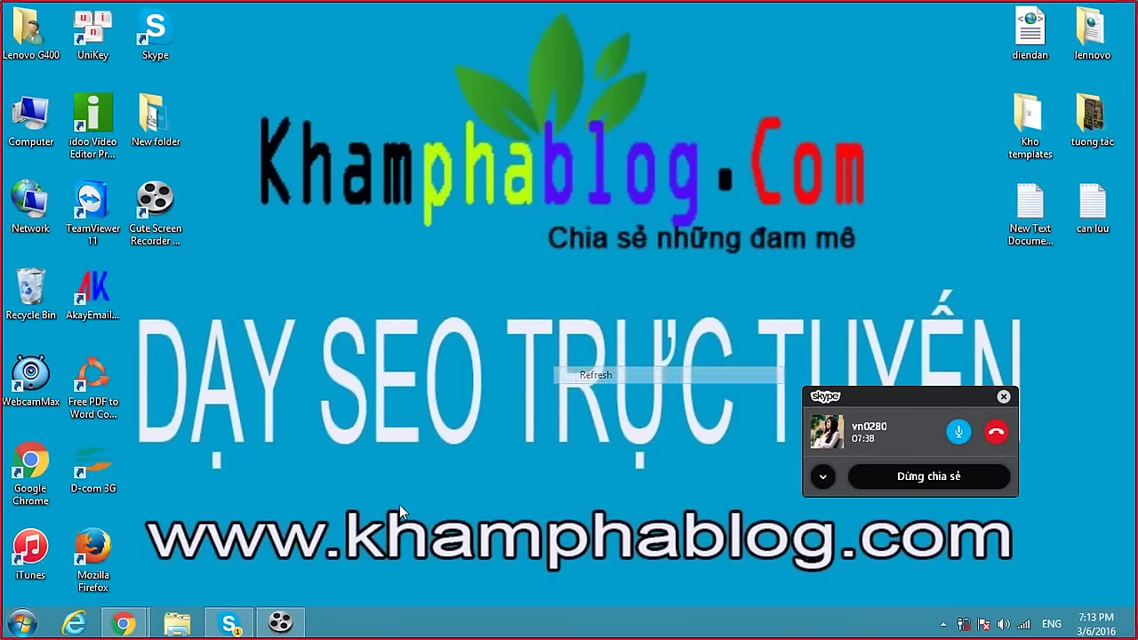
# Restore the Skype call, discard a half-typed chat message, and minimize Skype again.
pyautogui.click(236, 626)
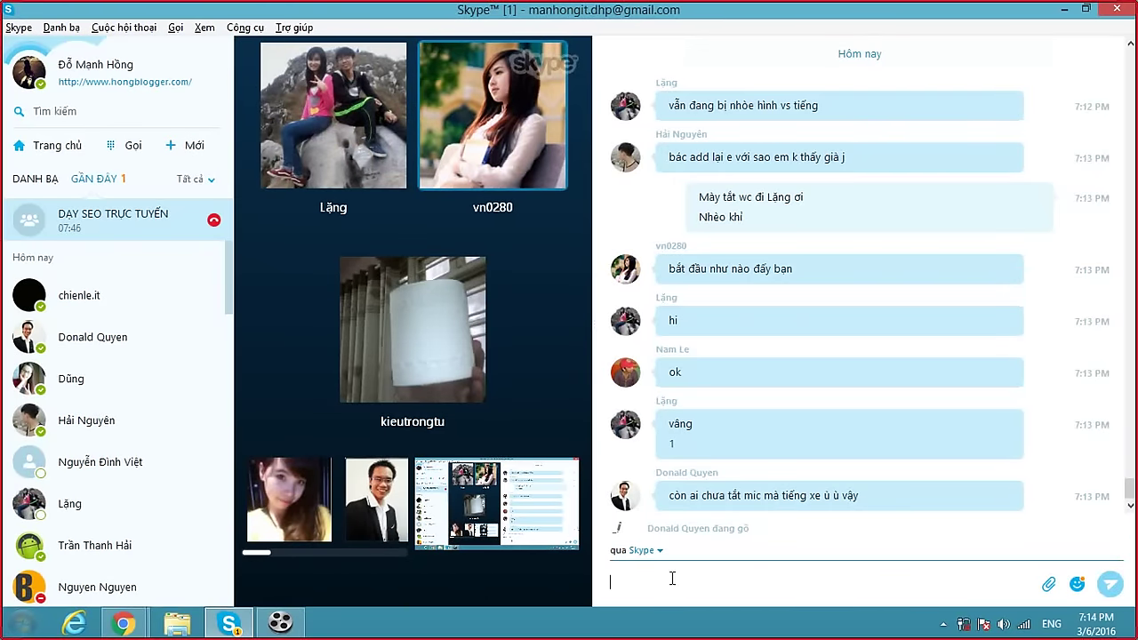
pyautogui.write('à ma')
pyautogui.press('BackSpace')
pyautogui.press('BackSpace')
pyautogui.press('BackSpace')
pyautogui.press('BackSpace')
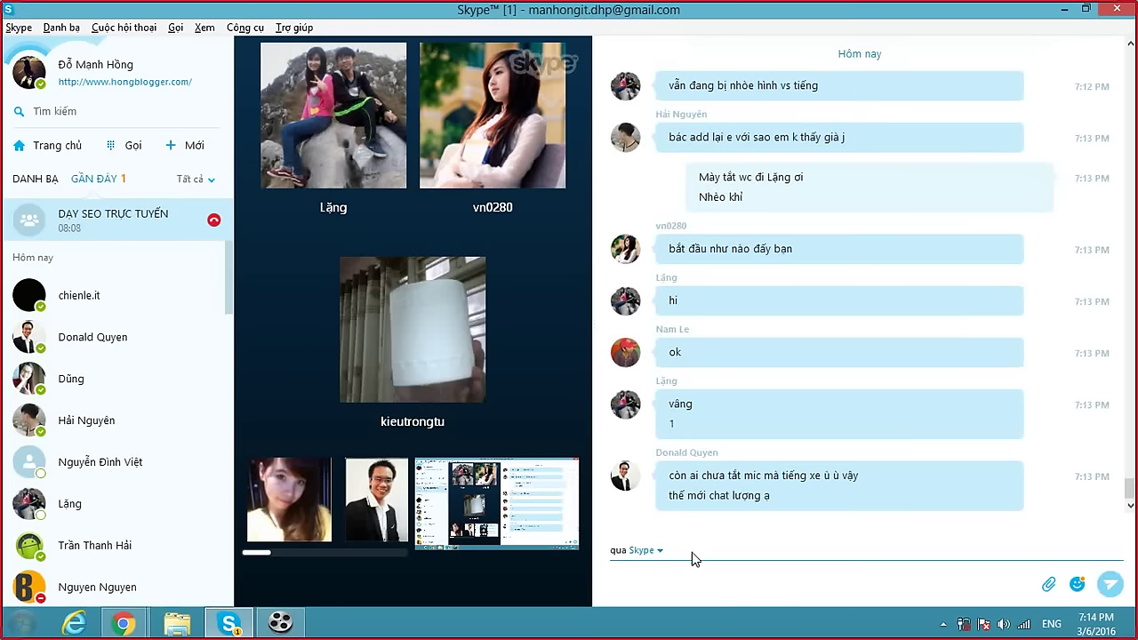
pyautogui.click(1062, 11)
# Open Khamphablog.com's posts from the Blogger dashboard in Chrome, then switch to the Facebook window.
pyautogui.moveTo(124, 622)
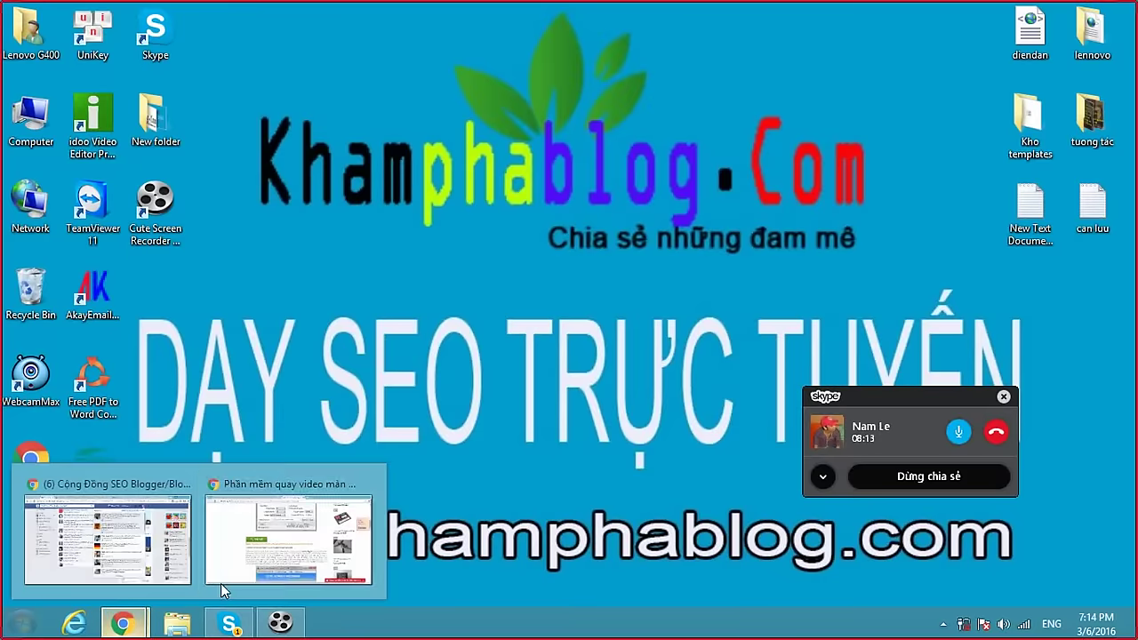
pyautogui.click(291, 525)
pyautogui.click(145, 13)
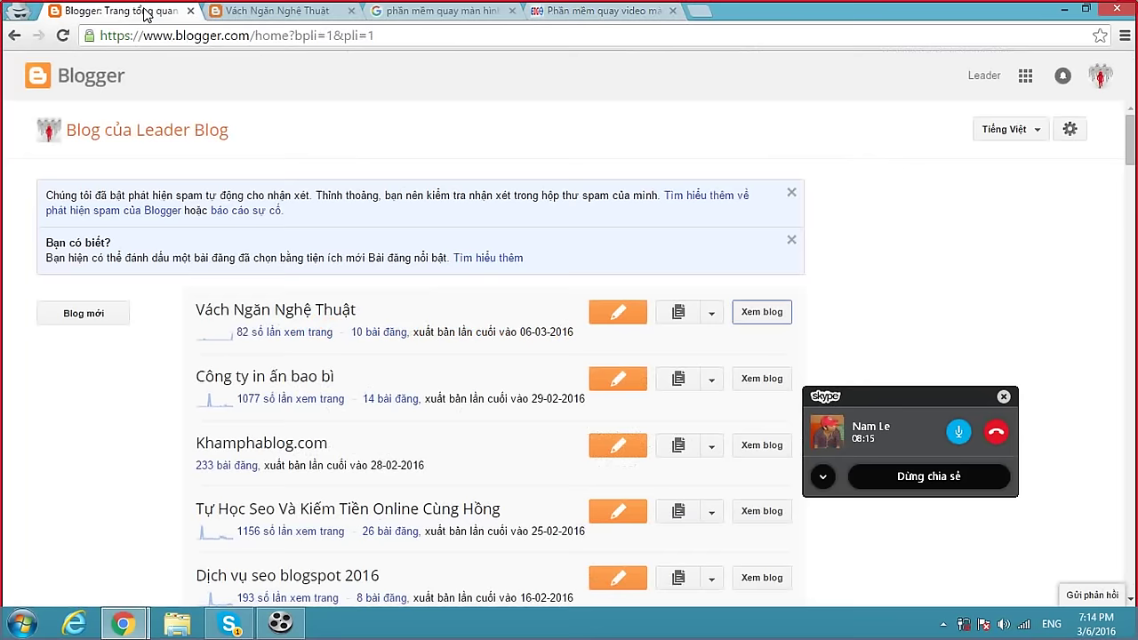
pyautogui.scroll(-2, 240, 325)
pyautogui.click(271, 283)
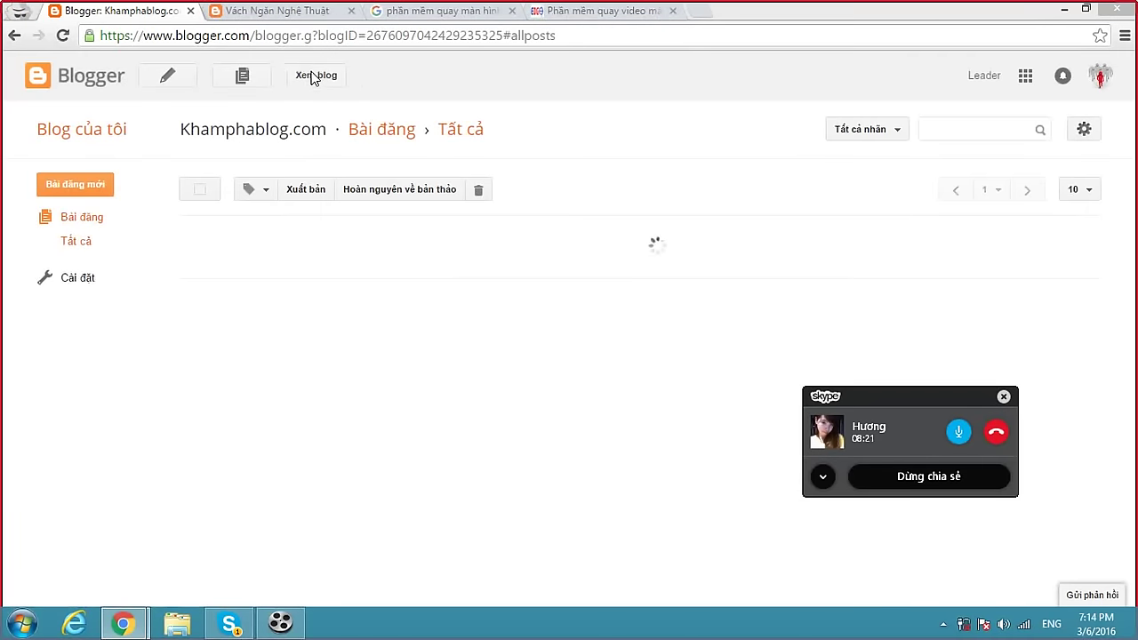
pyautogui.hotkey('alt', 'Tab')
pyautogui.hotkey('alt', 'Tab')
pyautogui.hotkey('alt', 'Tab')
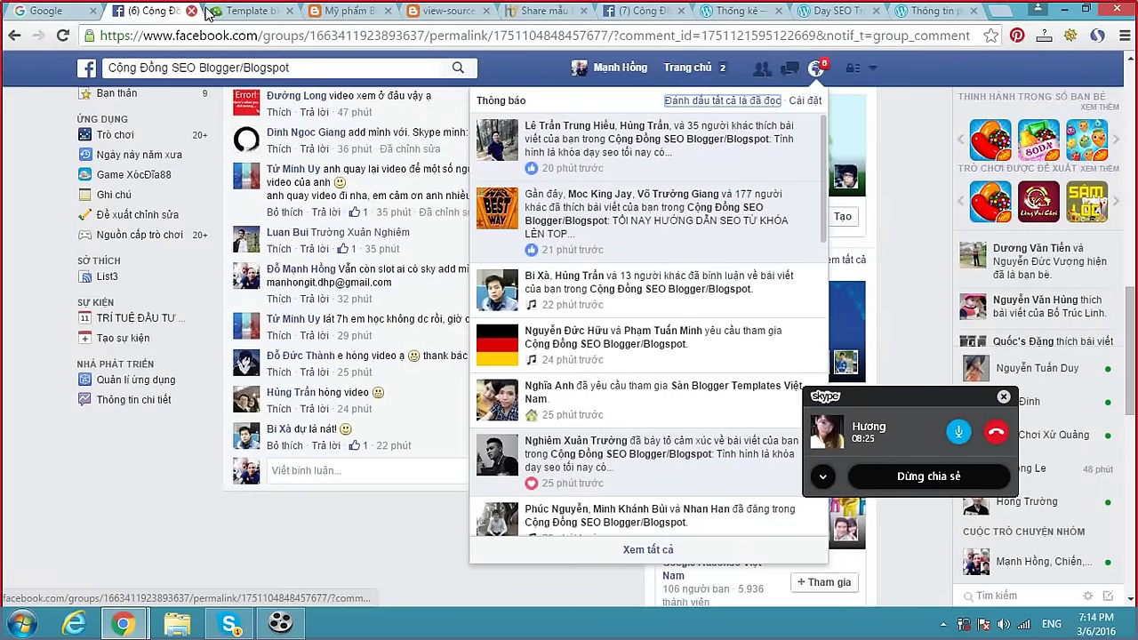
# Close the Google, Template, Mỹ phẩm, view-source and Share mẫu tabs.
pyautogui.click(93, 11)
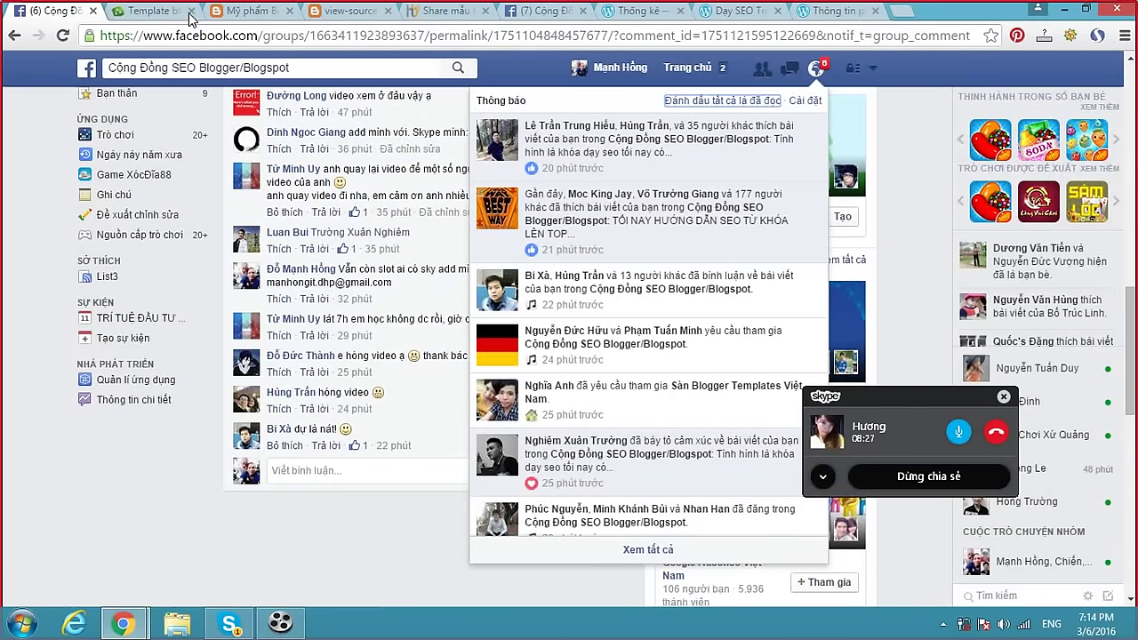
pyautogui.click(190, 11)
pyautogui.click(190, 11)
pyautogui.click(189, 11)
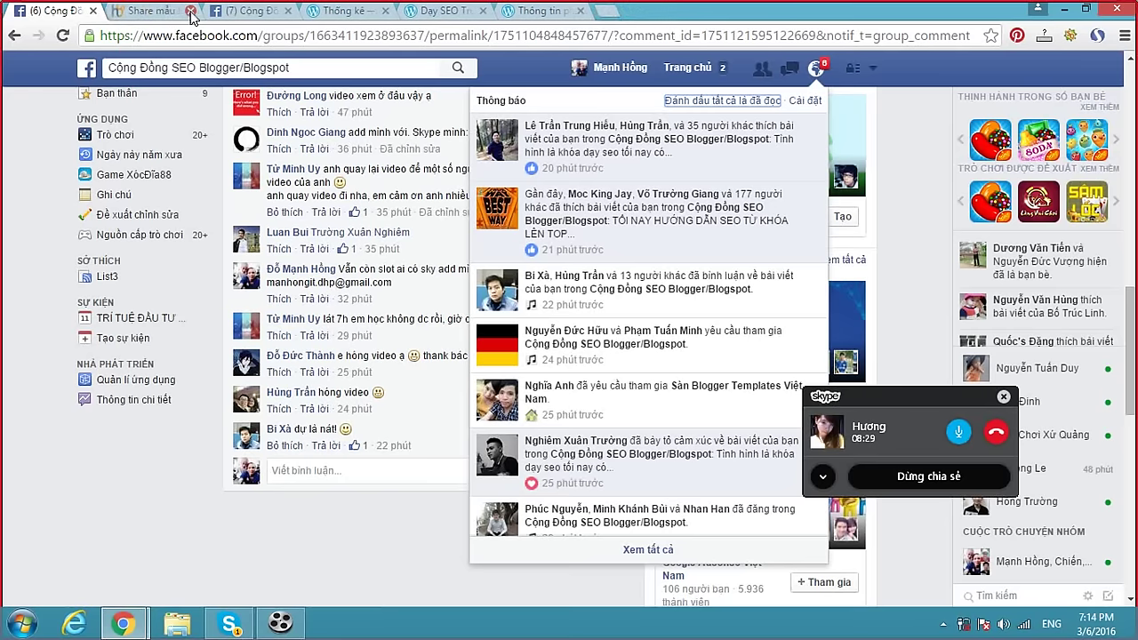
pyautogui.click(189, 10)
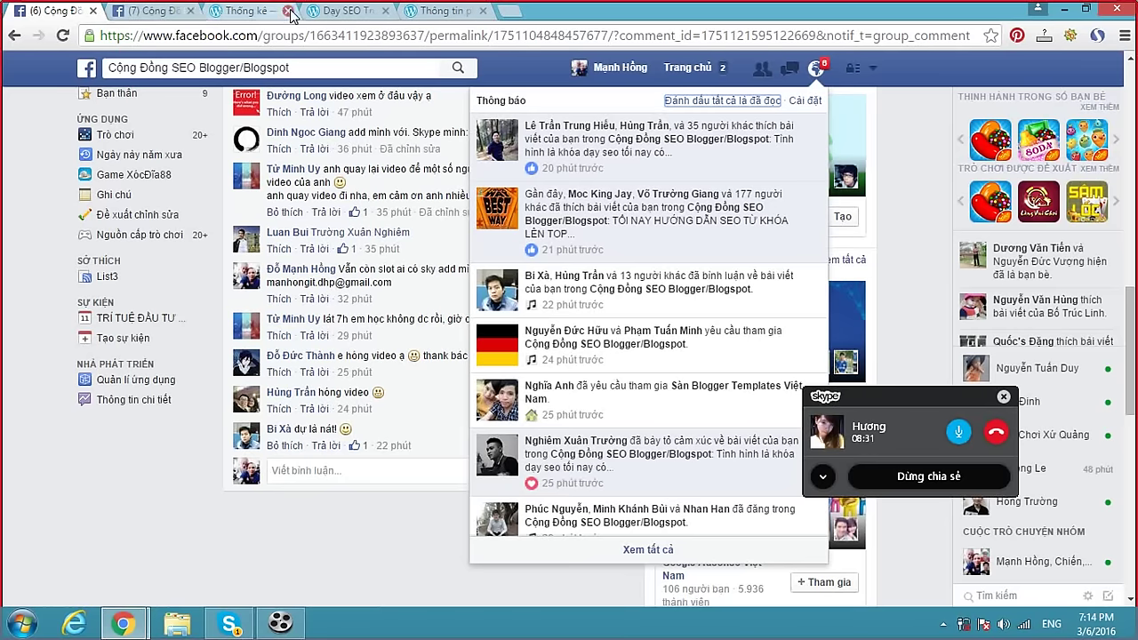
# Load the Blogger dashboard in the second Facebook group tab and open a blank new tab.
pyautogui.click(136, 12)
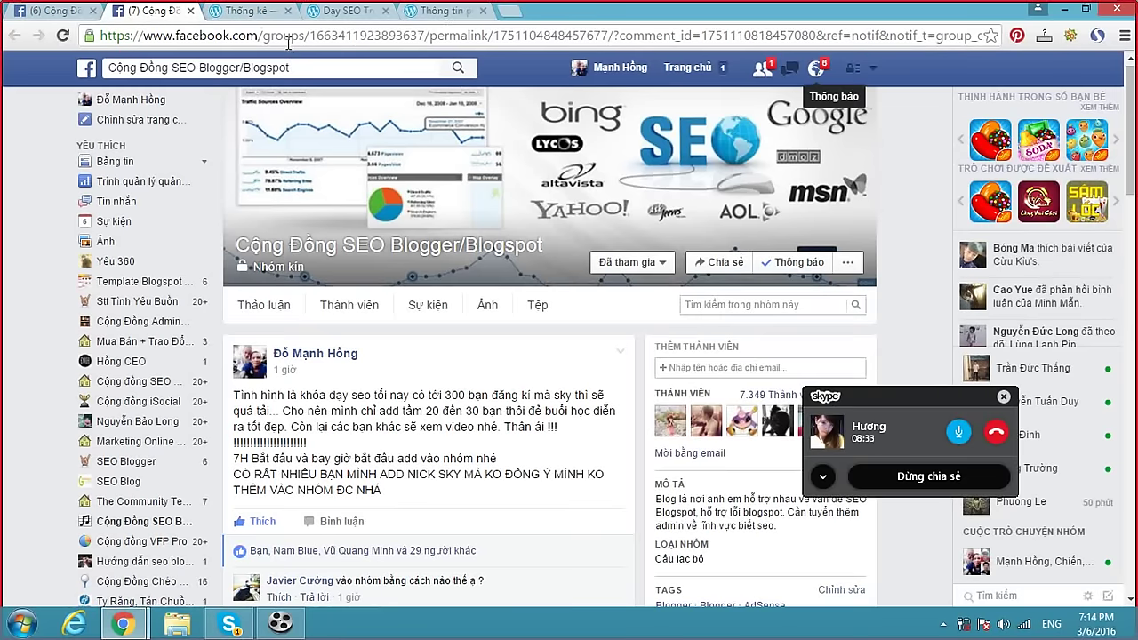
pyautogui.click(288, 40)
pyautogui.write('blo')
pyautogui.press('Return')
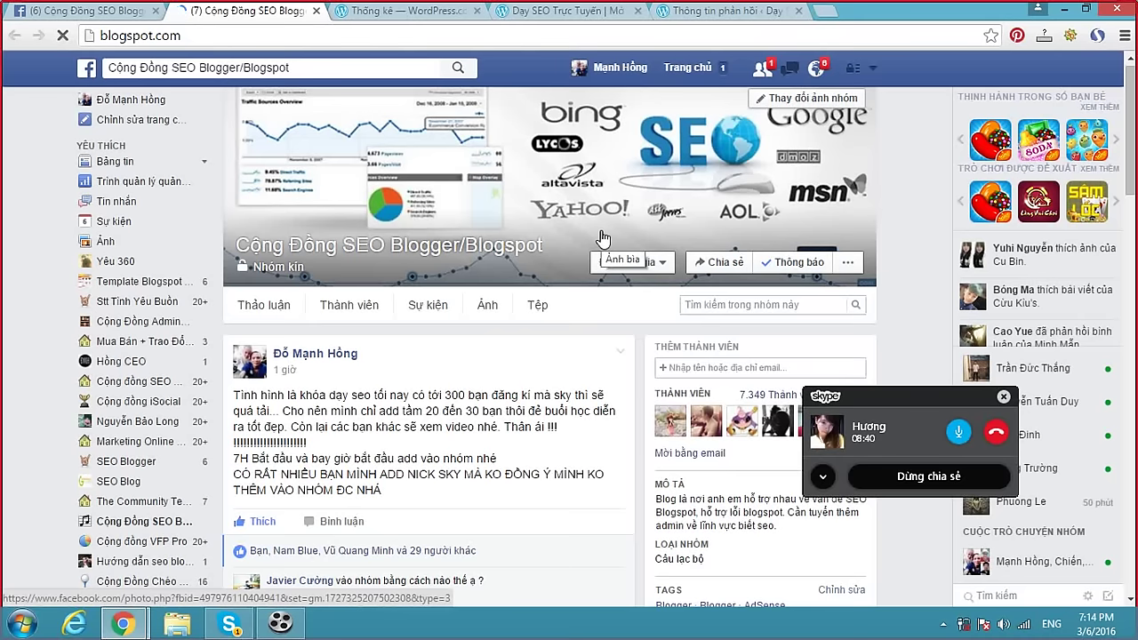
pyautogui.click(820, 69)
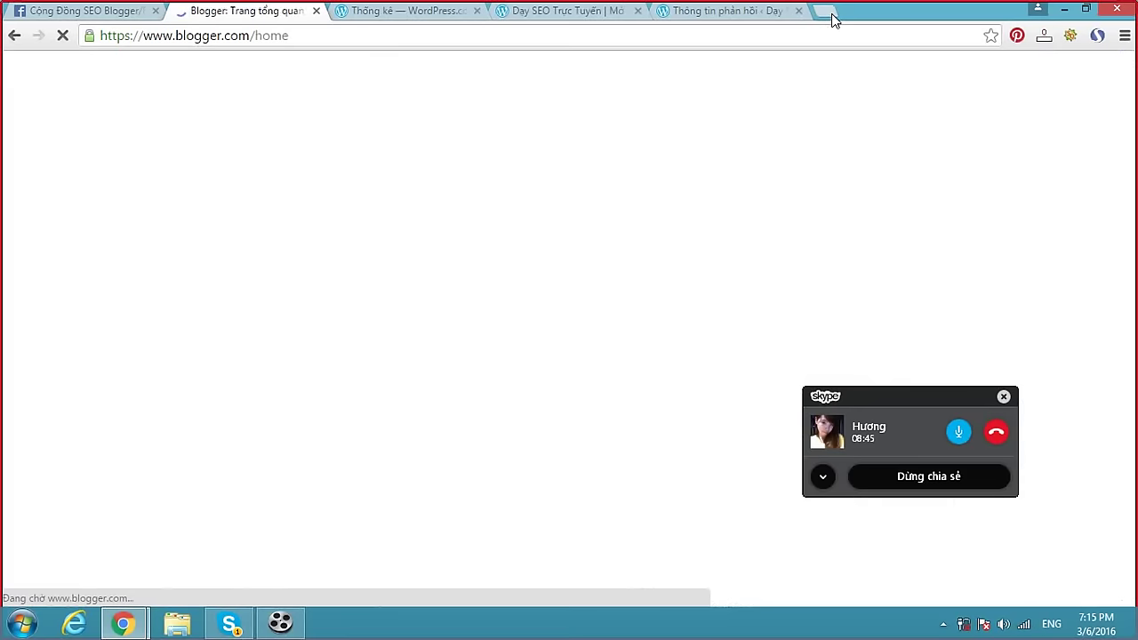
pyautogui.click(831, 13)
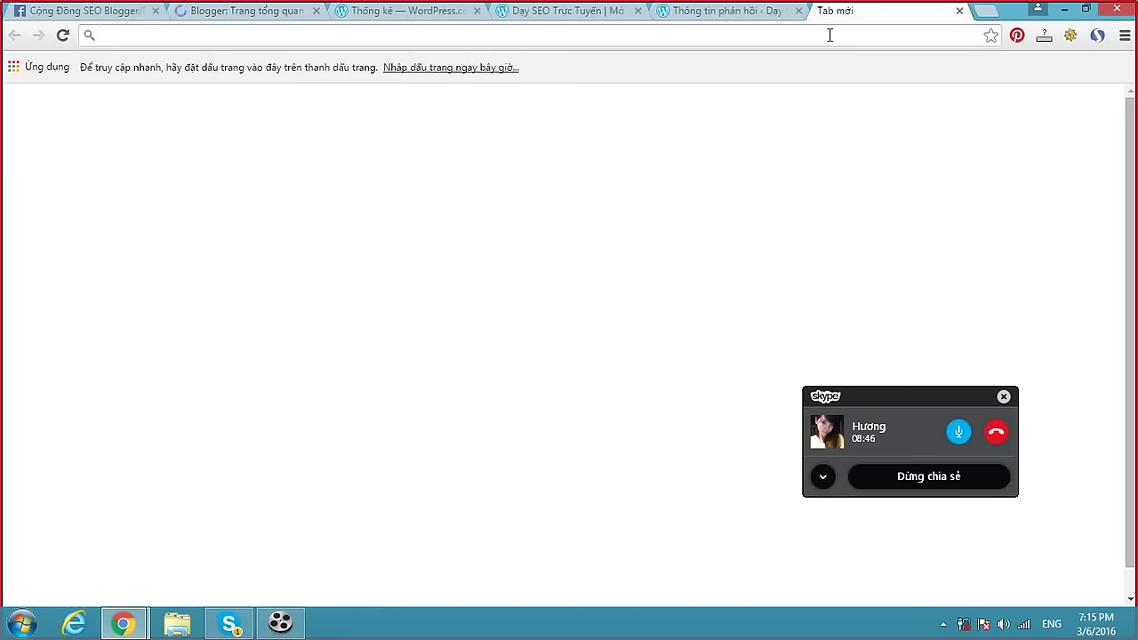
# Go to helloseoguy.blogspot.com.
pyautogui.write('helloseoguy')
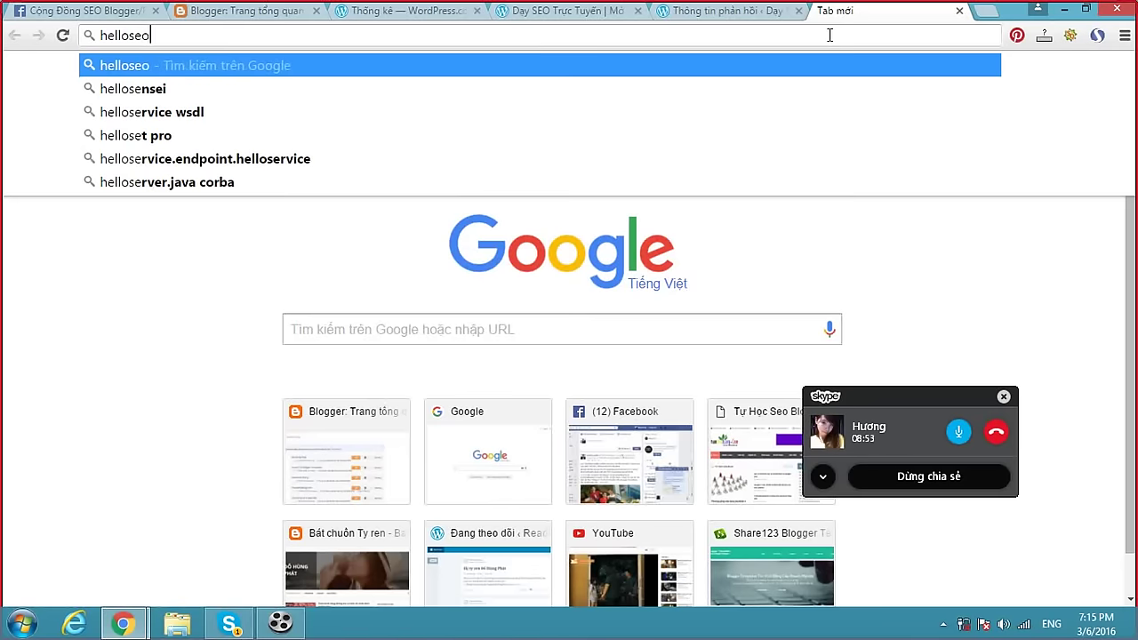
pyautogui.write('.blogspot.com')
pyautogui.press('Return')
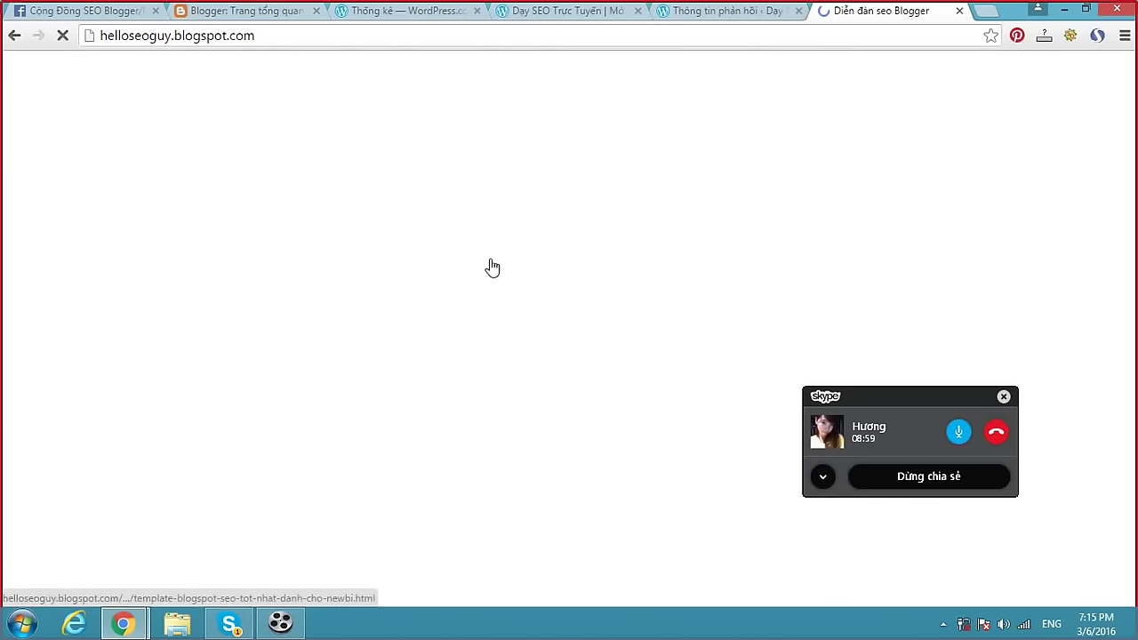
# Open the free SEO template sites post and paste the Arlinadzgn template link into the address bar.
pyautogui.scroll(-2, 482, 267)
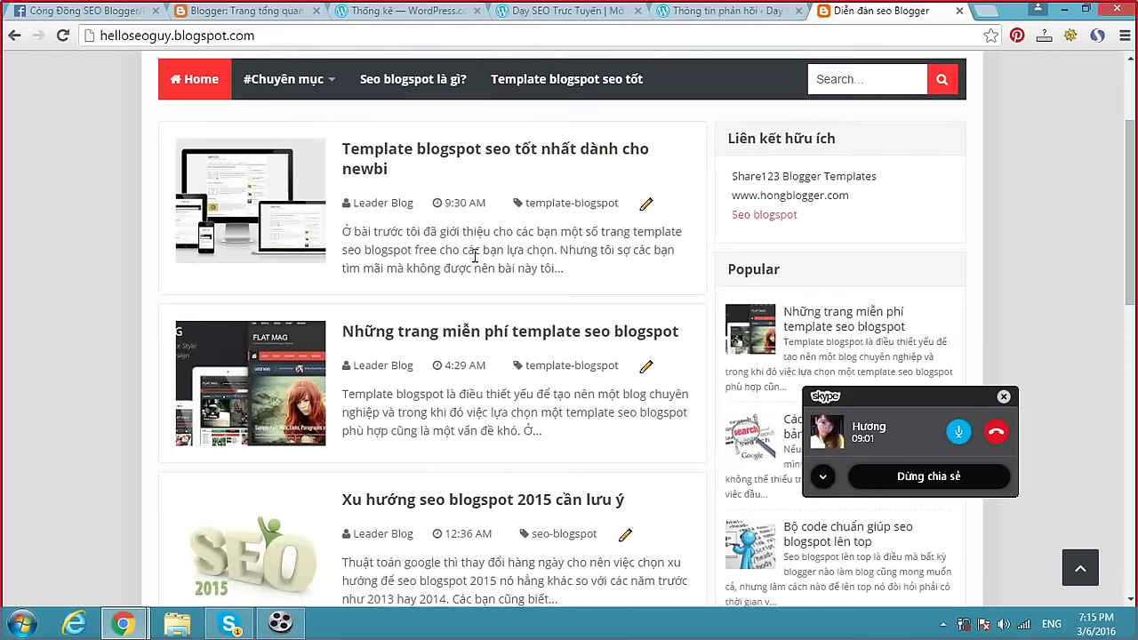
pyautogui.scroll(-1, 476, 256)
pyautogui.click(484, 246)
pyautogui.scroll(-8, 496, 277)
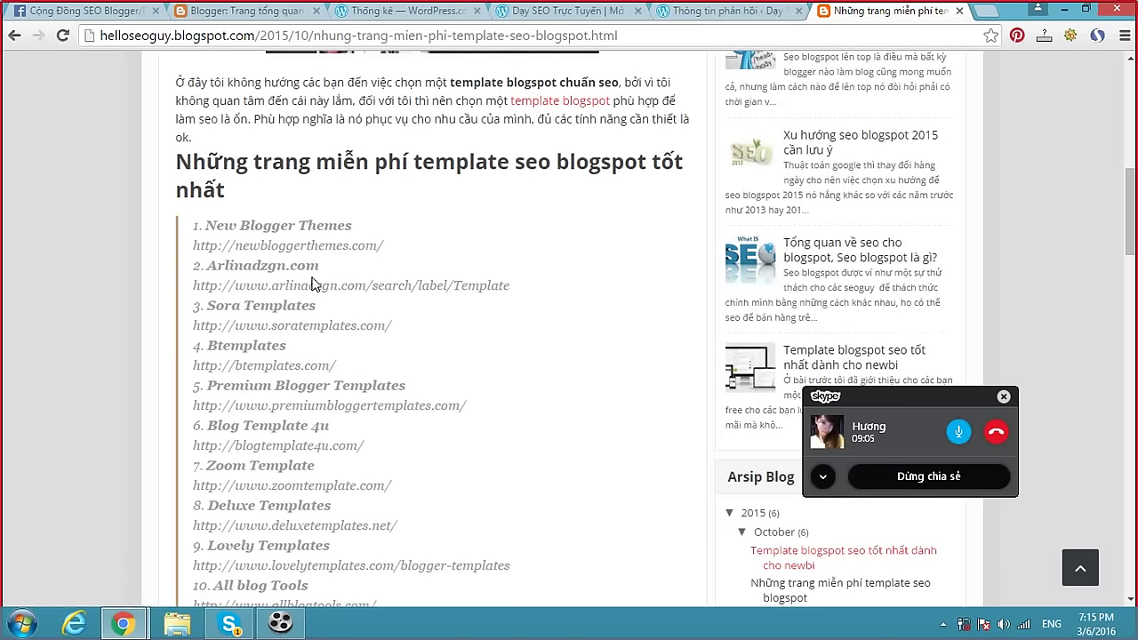
pyautogui.moveTo(190, 290); pyautogui.dragTo(520, 294)
pyautogui.hotkey('ctrl', 'c')
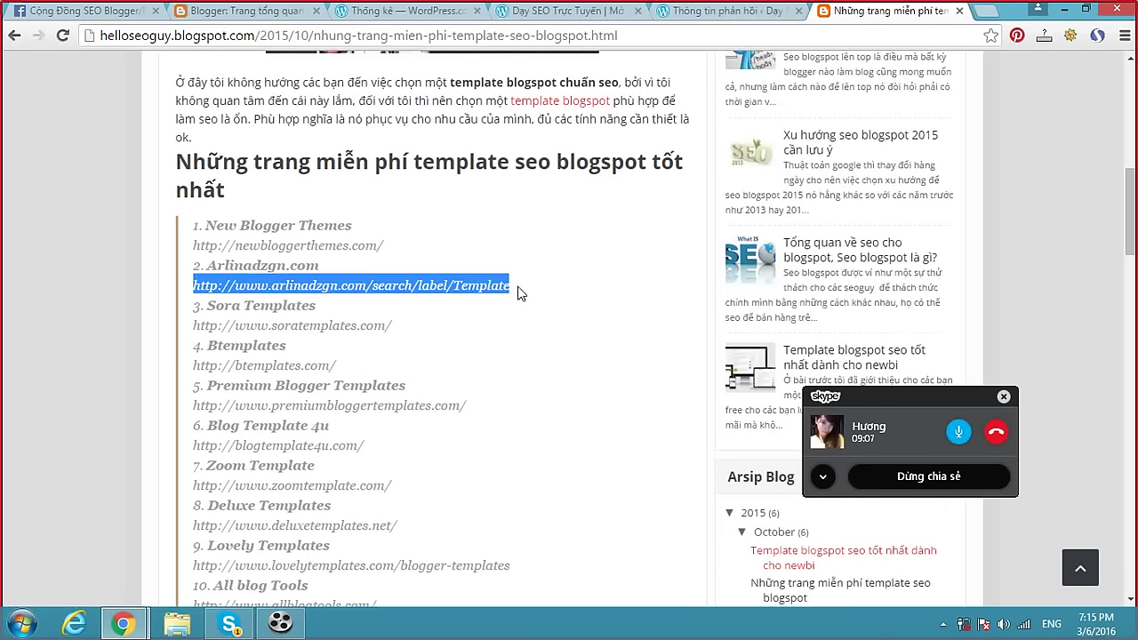
pyautogui.click(561, 37)
pyautogui.hotkey('ctrl', 'v')
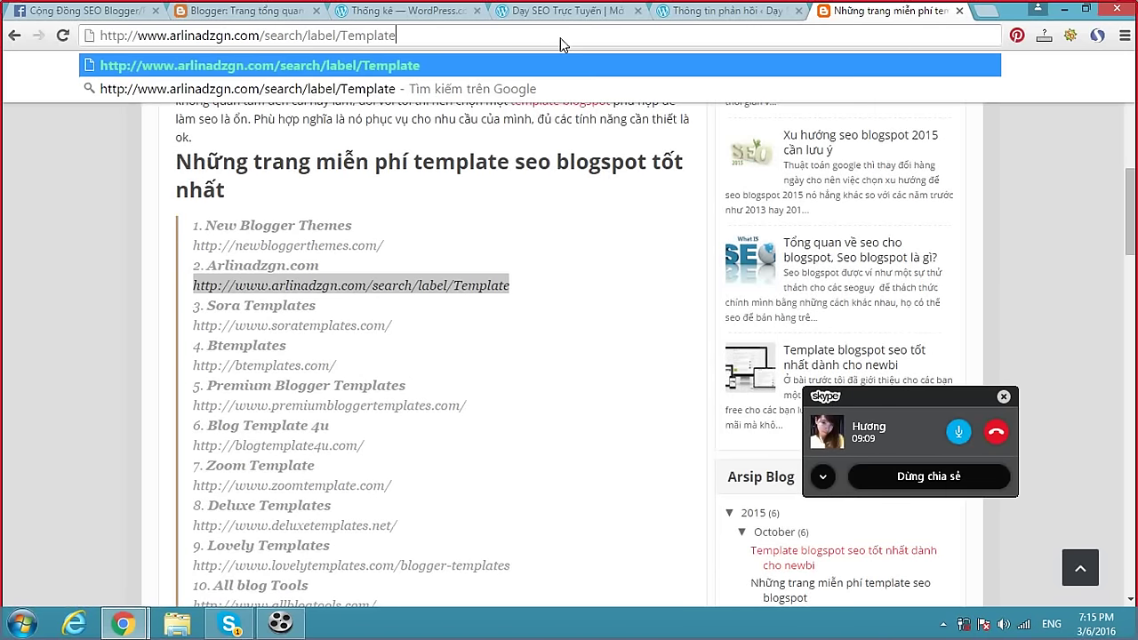
# Open the Invision Responsive Blogger Template post and its MediaFire download page, then return to Skype.
pyautogui.press('Return')
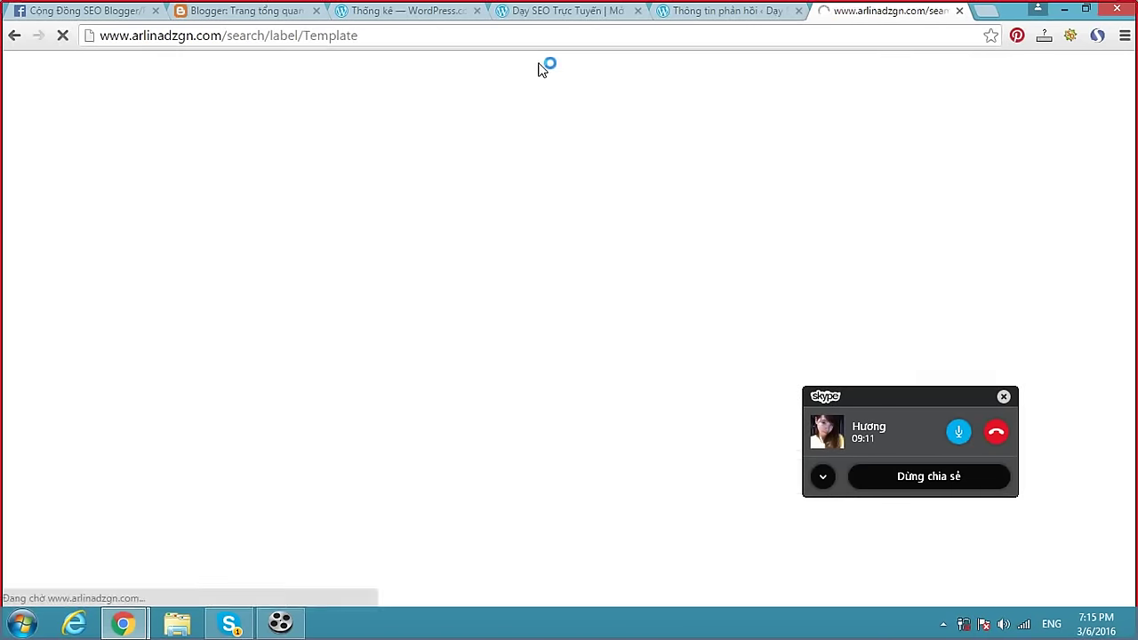
pyautogui.scroll(-1, 473, 238)
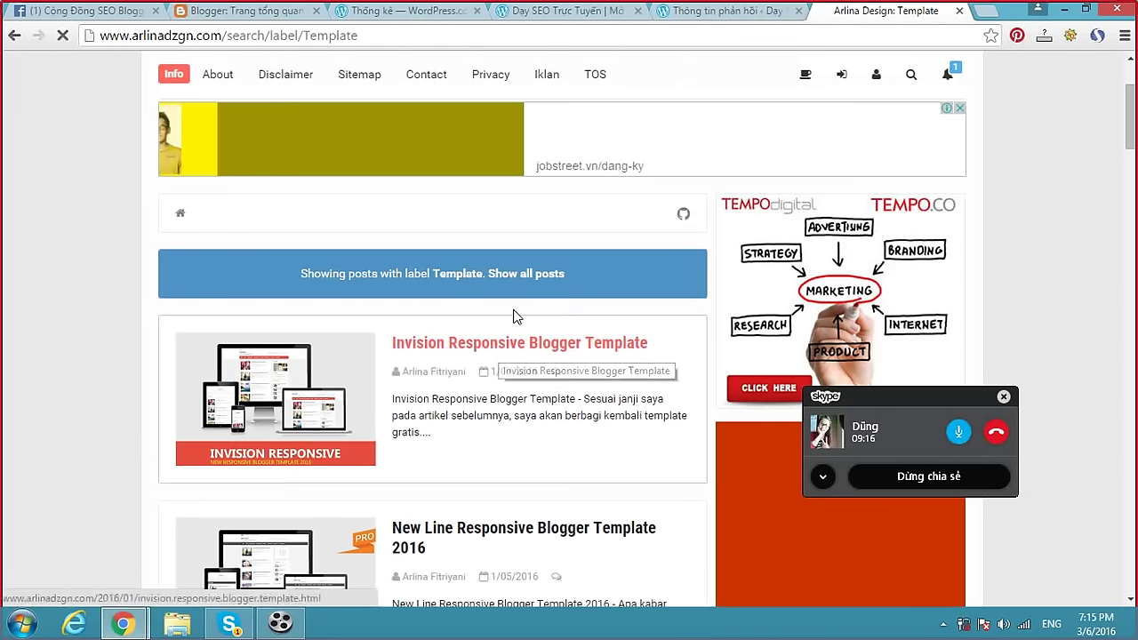
pyautogui.click(508, 346)
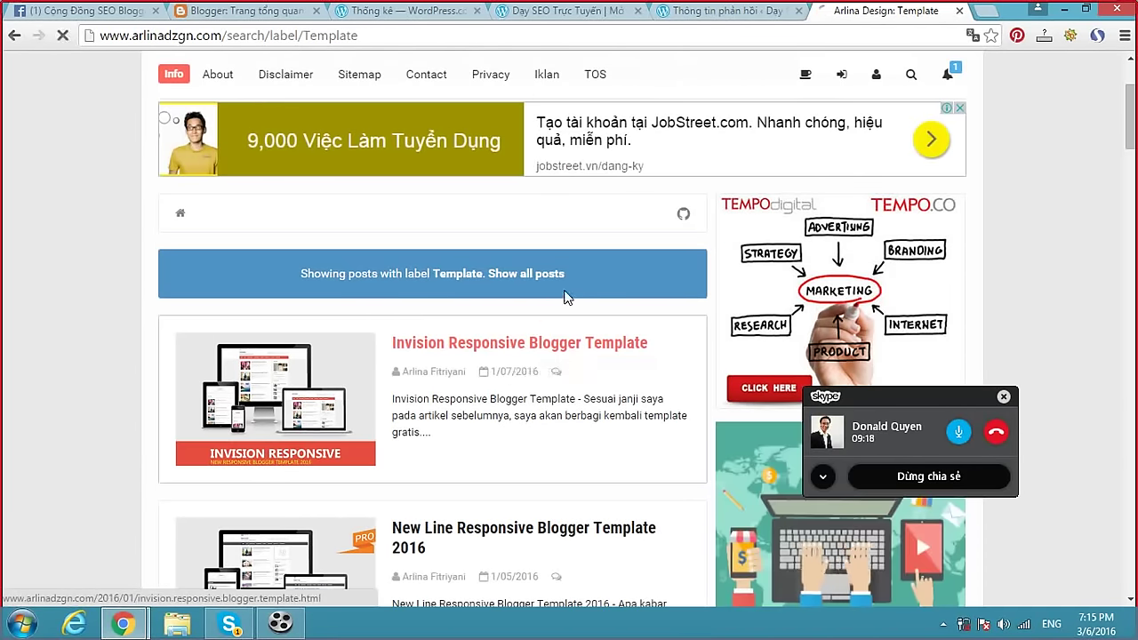
pyautogui.scroll(-15, 667, 245)
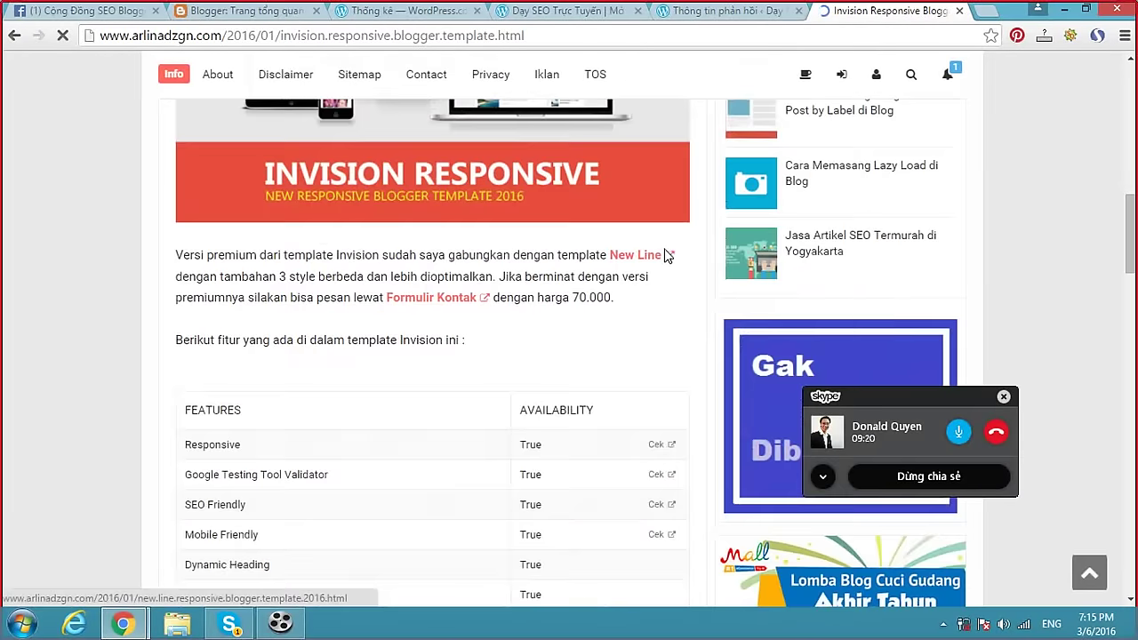
pyautogui.scroll(-5, 660, 266)
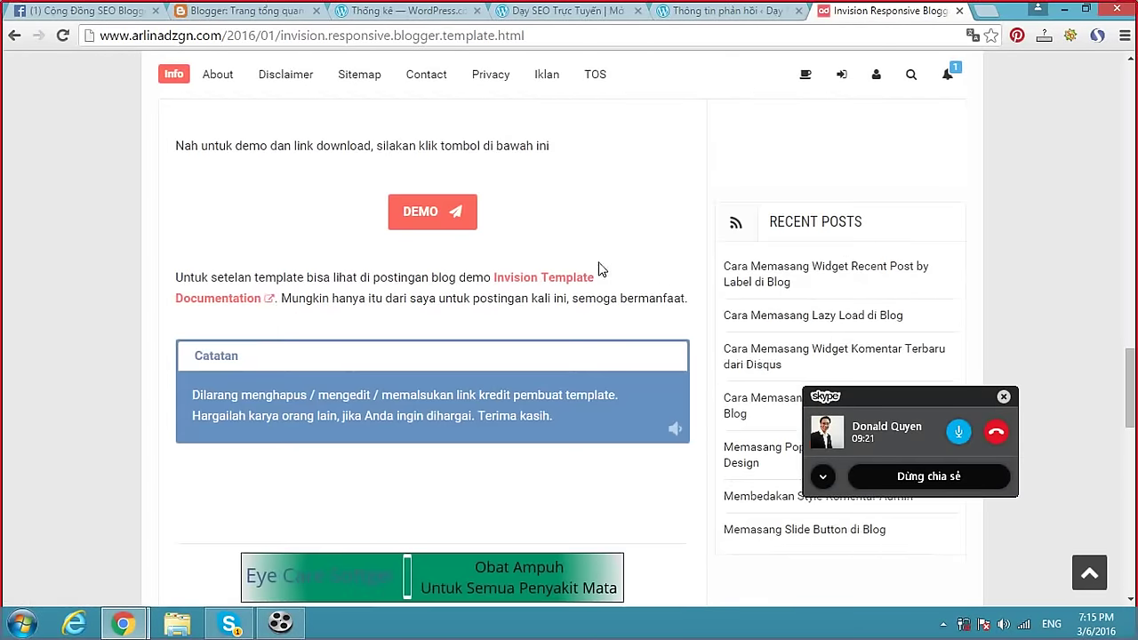
pyautogui.click(439, 213)
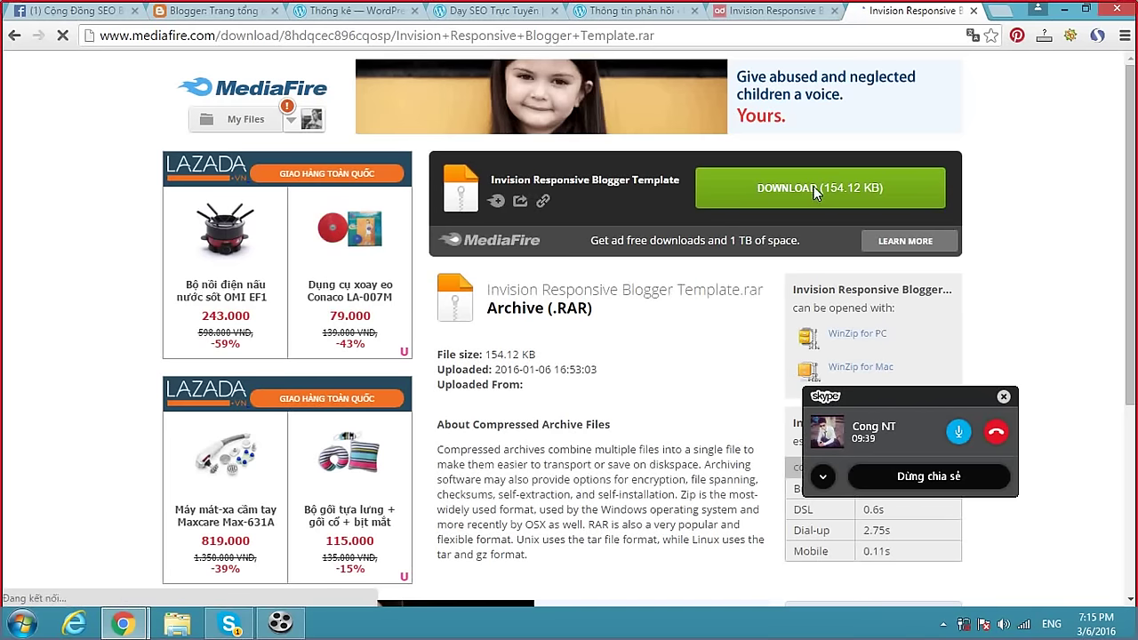
pyautogui.click(230, 624)
# Send 'tải cái template về thực hành' in the Skype group chat.
pyautogui.click(659, 585)
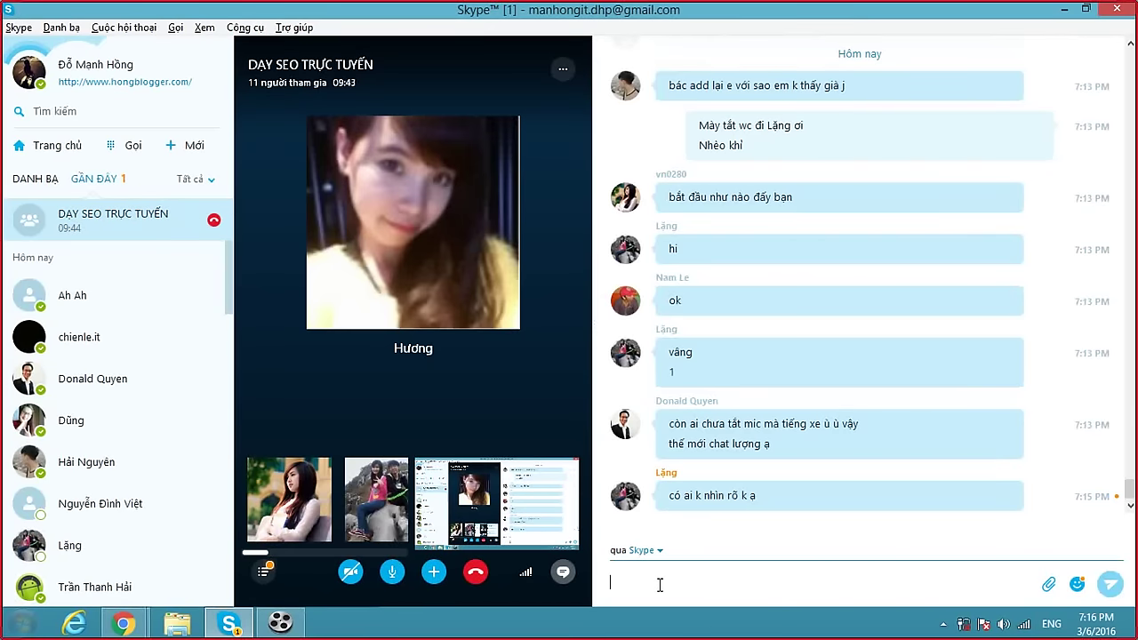
pyautogui.write('tải cái template về')
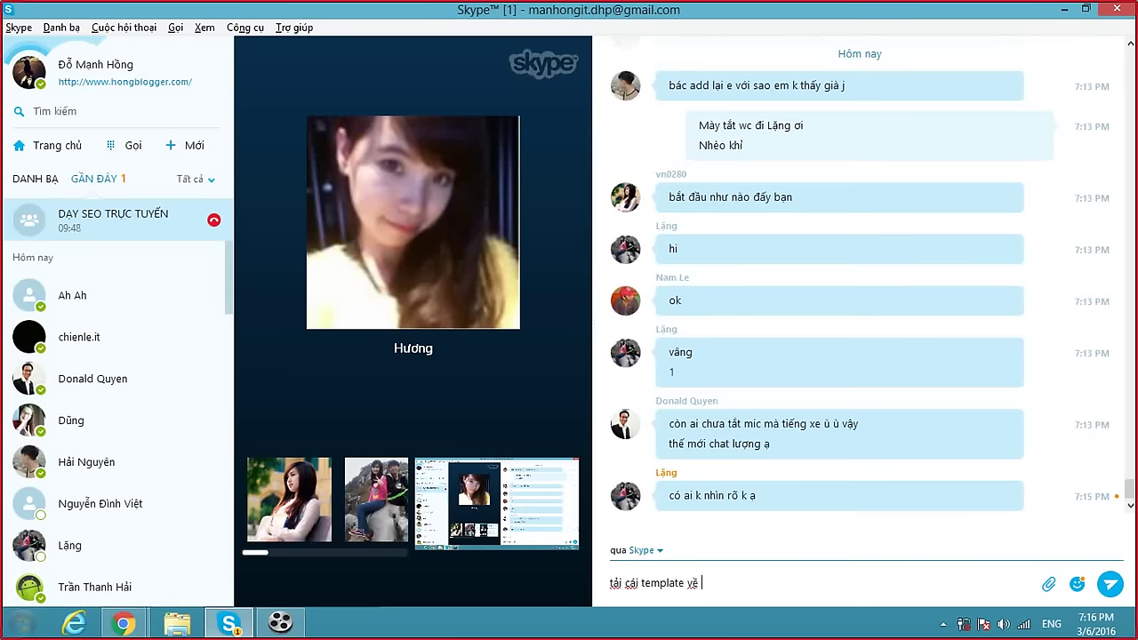
pyautogui.press('Return')
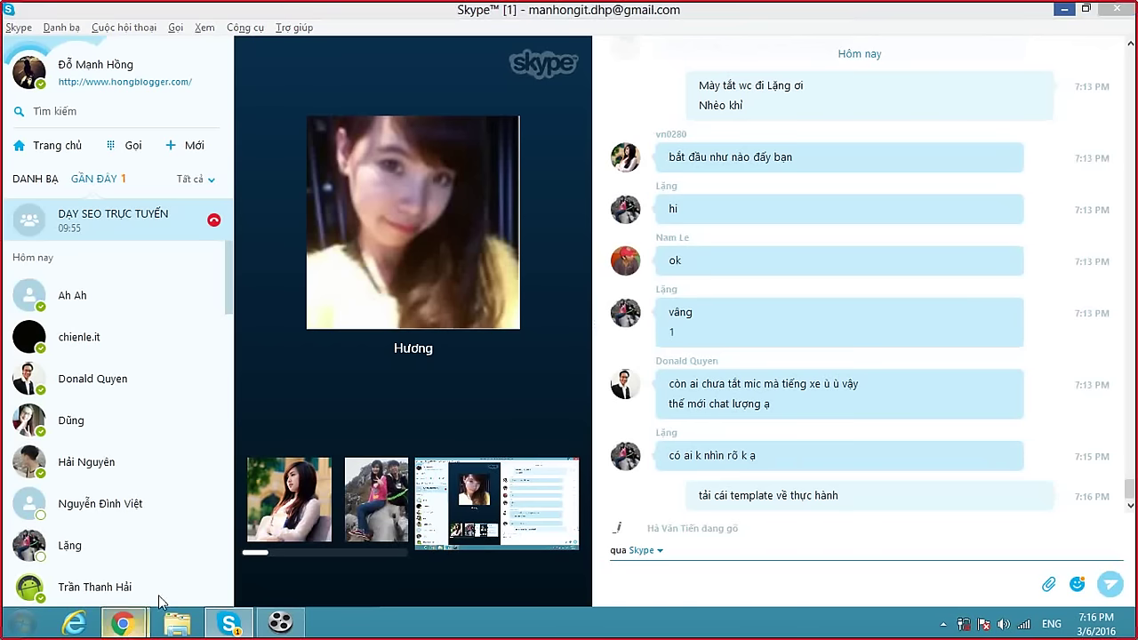
# Go back to the Blogger blog list, then bring the Skype group call forward again.
pyautogui.moveTo(125, 622)
pyautogui.click(247, 562)
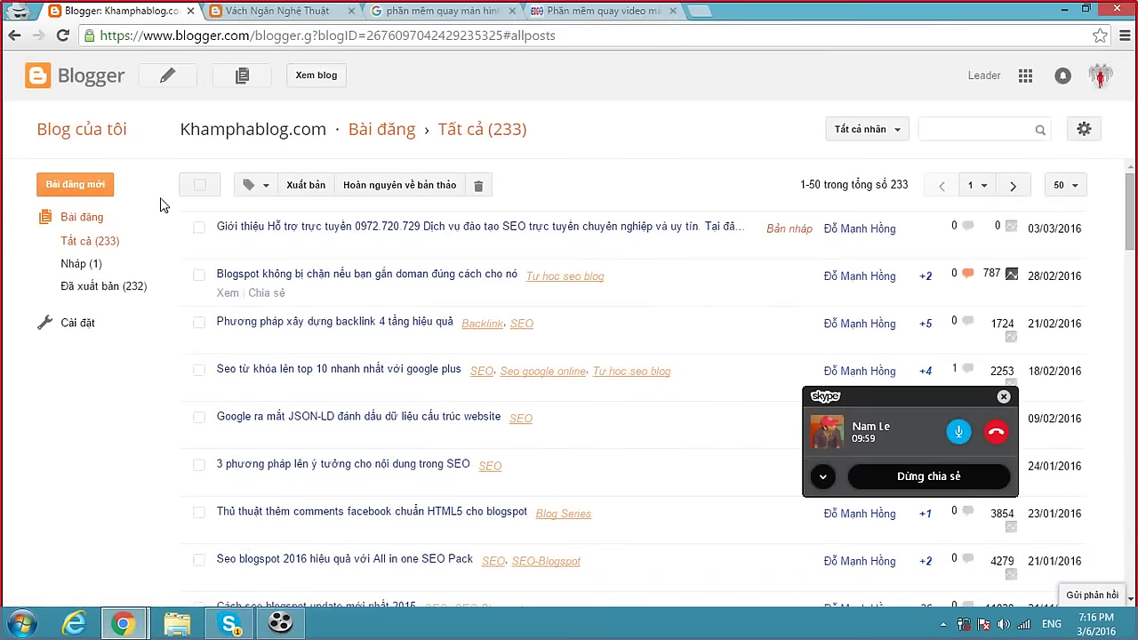
pyautogui.click(116, 129)
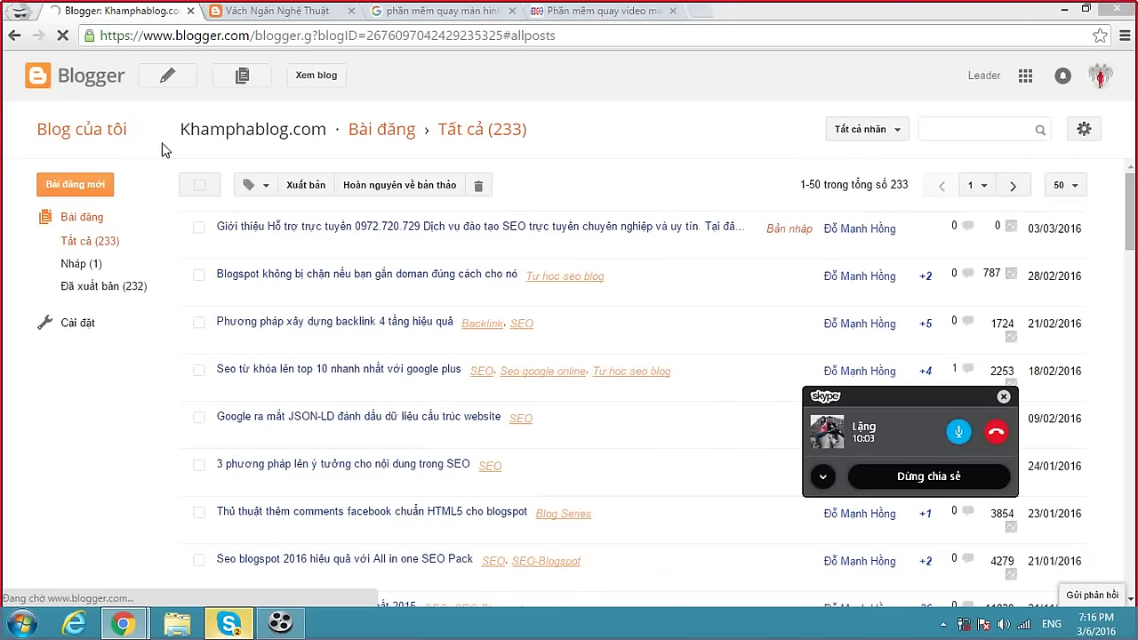
pyautogui.click(229, 622)
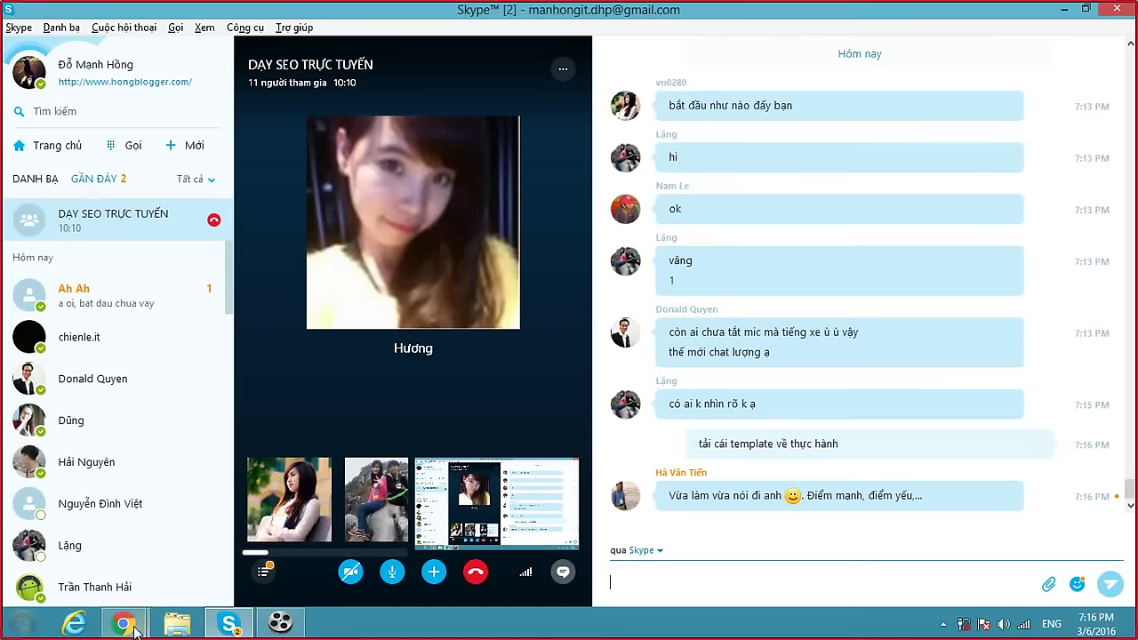
# Start a new Blogger blog titled 'Day seo trực tuyến'.
pyautogui.moveTo(123, 622)
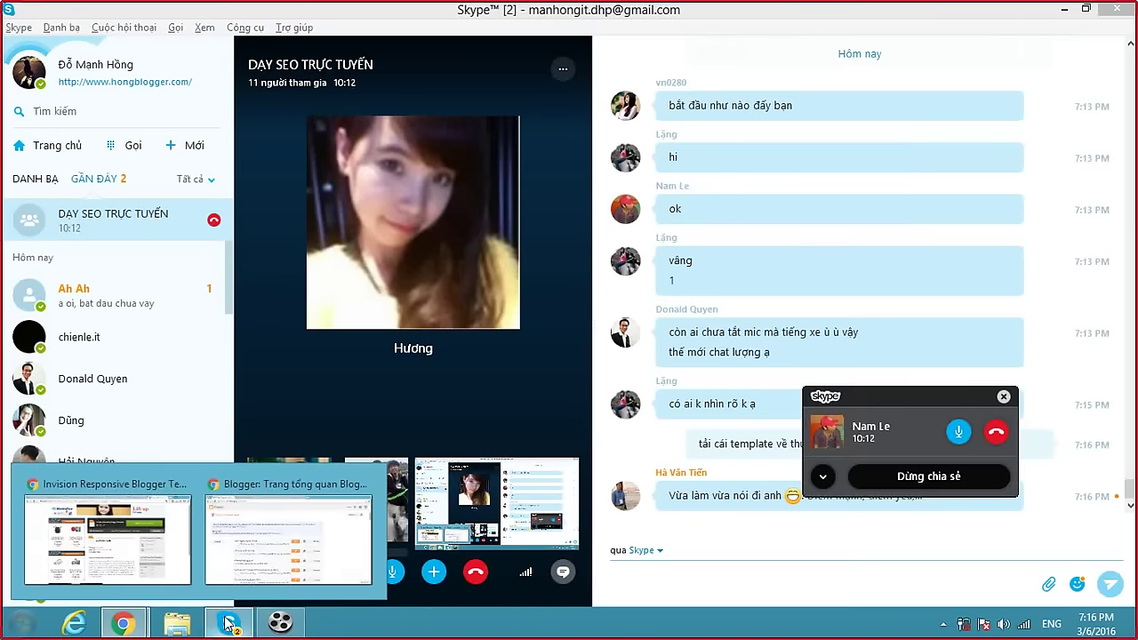
pyautogui.click(250, 570)
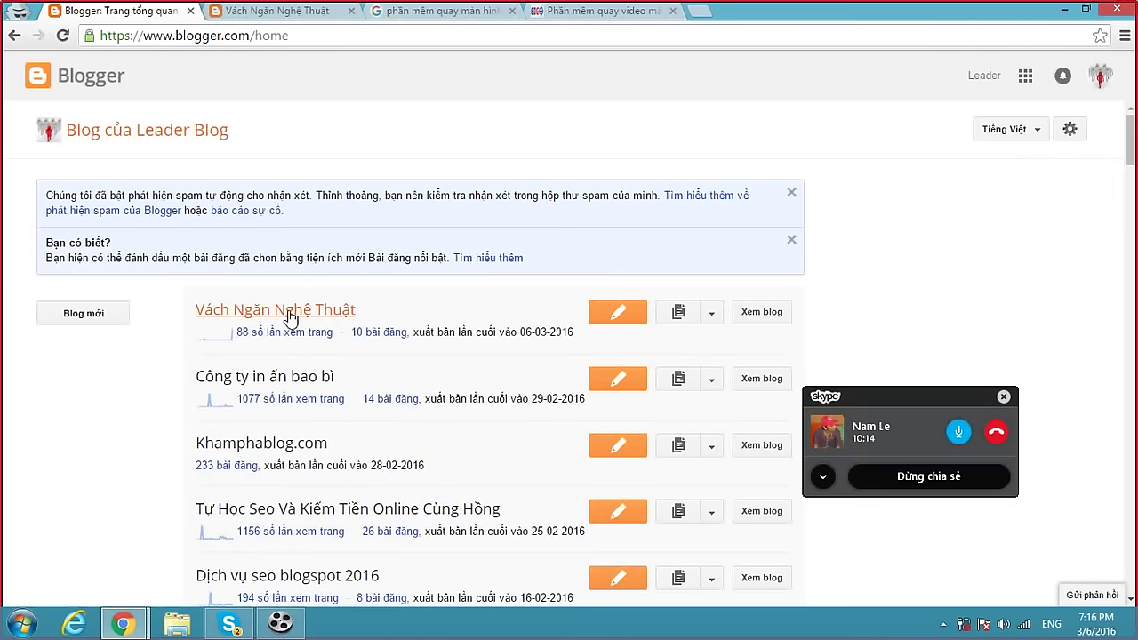
pyautogui.click(85, 313)
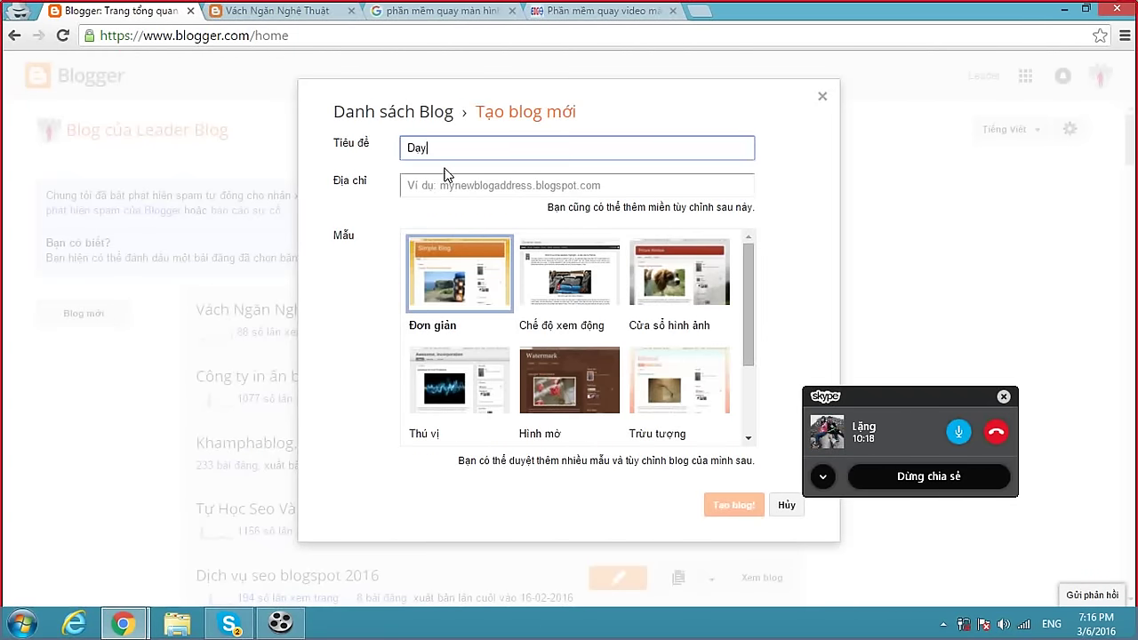
pyautogui.write('Day seo trực tuyến')
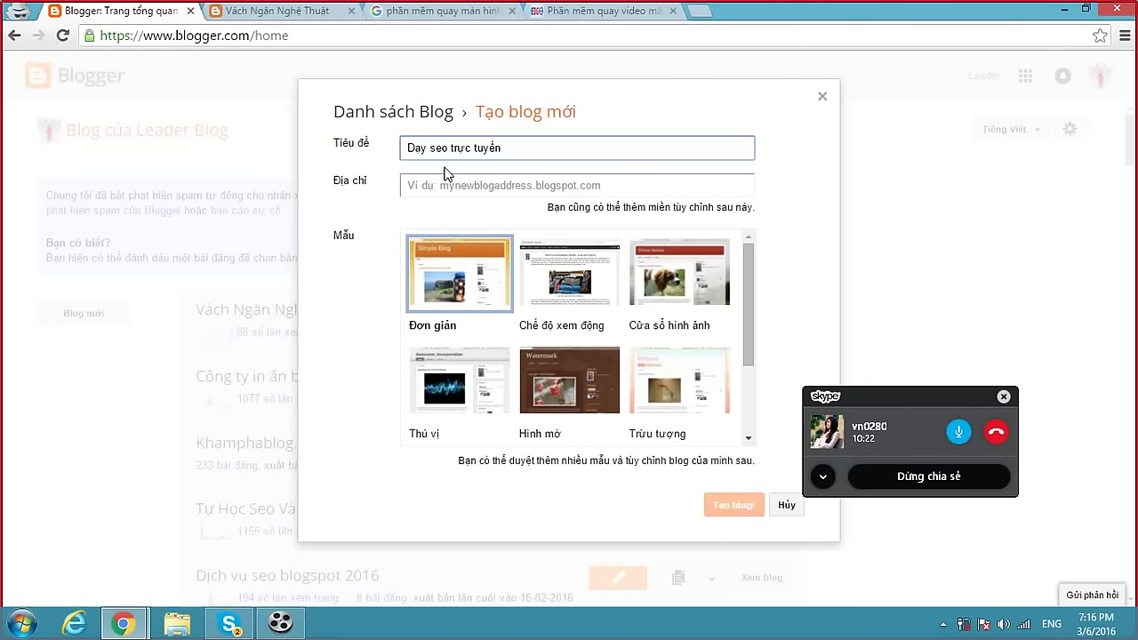
# Give the blog the address dayseotructuyen.blogspot.com and create it.
pyautogui.click(463, 189)
pyautogui.write('dáyeo')
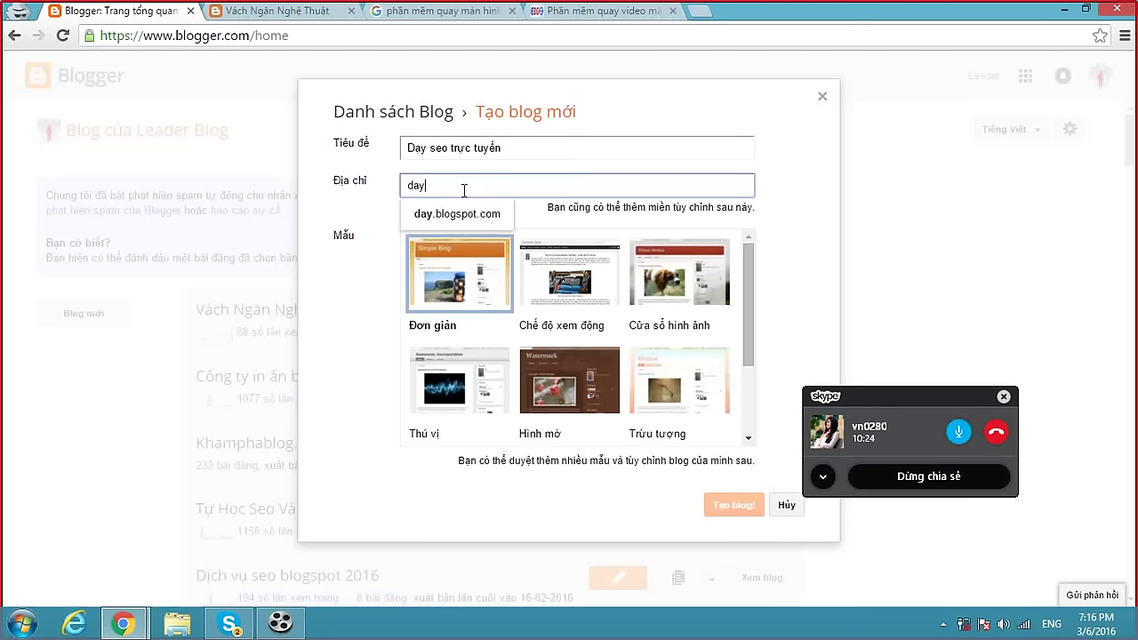
pyautogui.press('BackSpace')
pyautogui.press('BackSpace')
pyautogui.press('BackSpace')
pyautogui.press('BackSpace')
pyautogui.write('ayseotructuyen.bl')
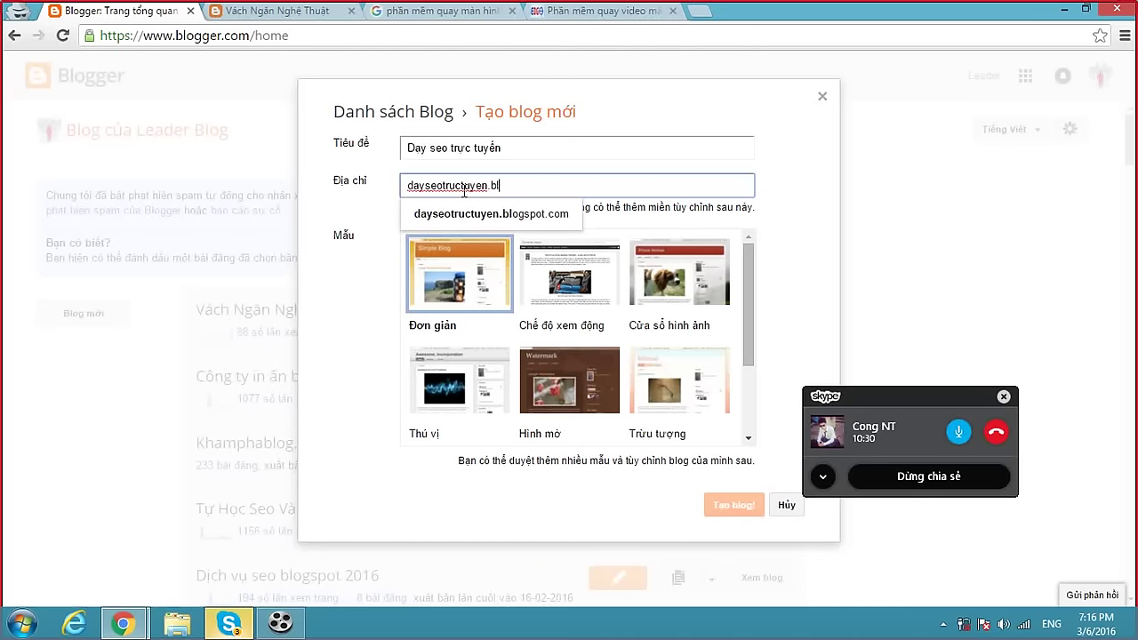
pyautogui.press('BackSpace')
pyautogui.press('BackSpace')
pyautogui.press('BackSpace')
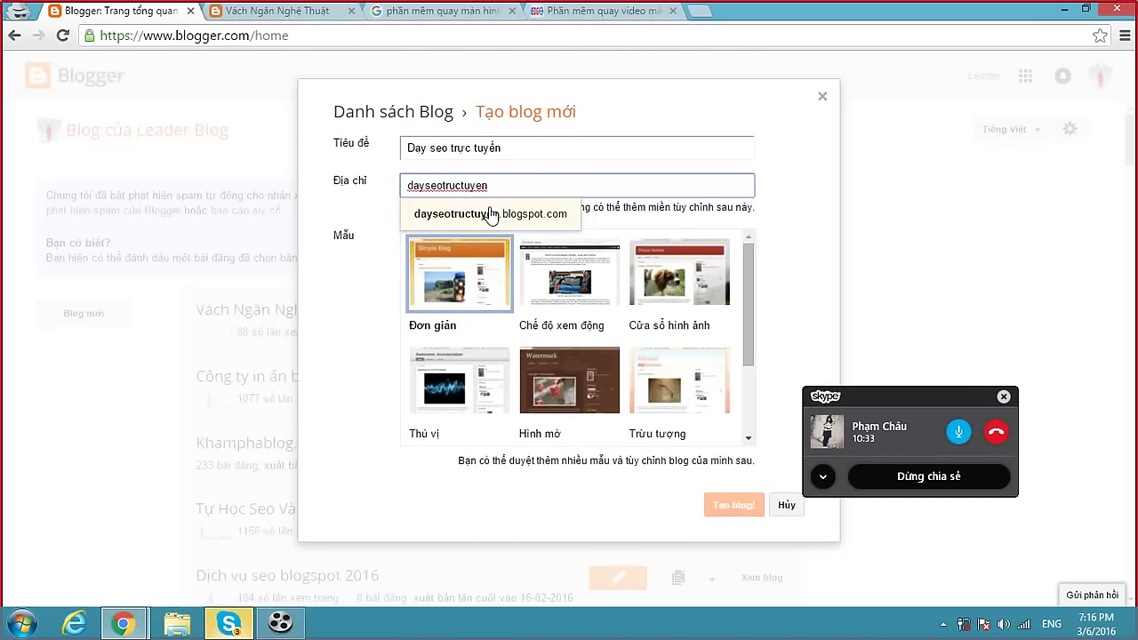
pyautogui.click(489, 213)
pyautogui.click(736, 509)
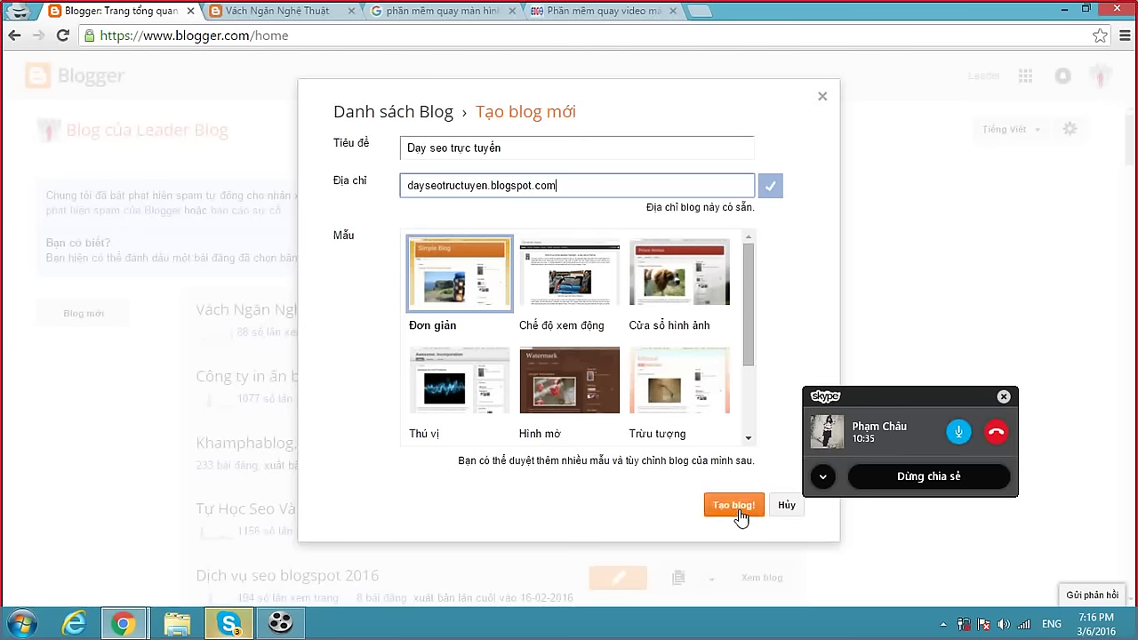
# Download the Invision template archive from MediaFire, close the Alibaba pop-up, and return to the arlinadzgn tab.
pyautogui.moveTo(123, 622)
pyautogui.click(105, 574)
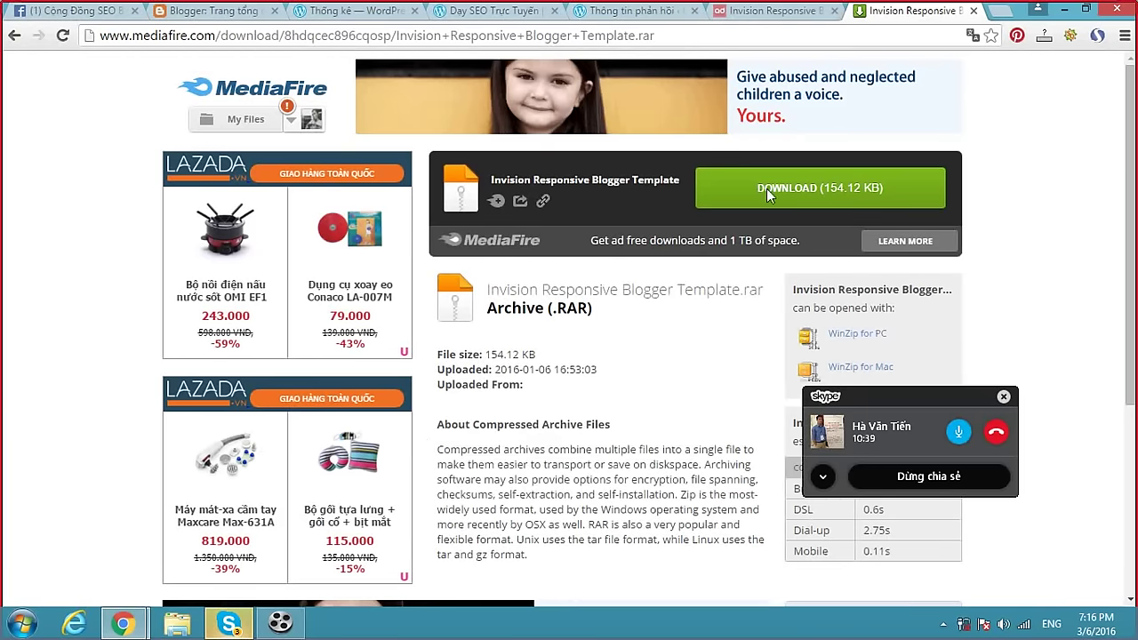
pyautogui.click(797, 189)
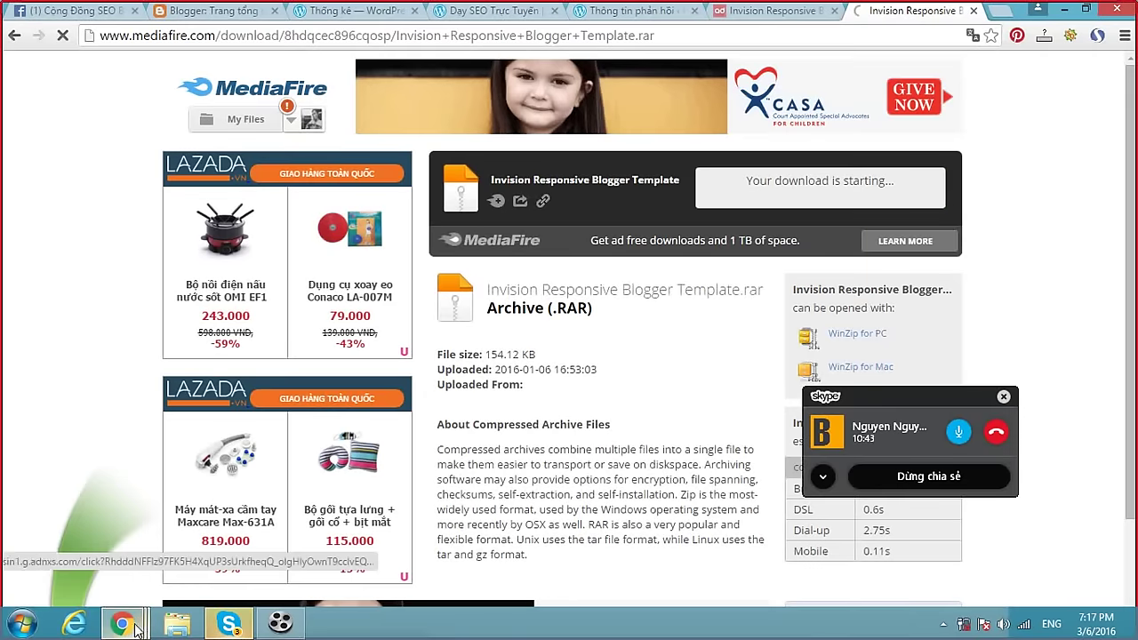
pyautogui.moveTo(129, 620)
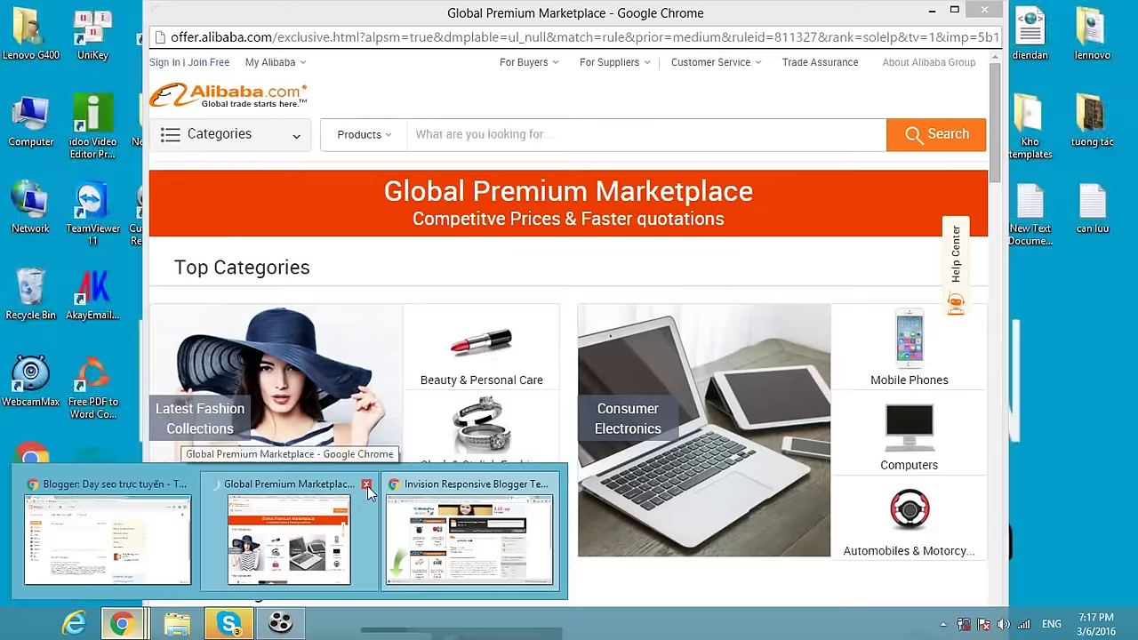
pyautogui.click(366, 485)
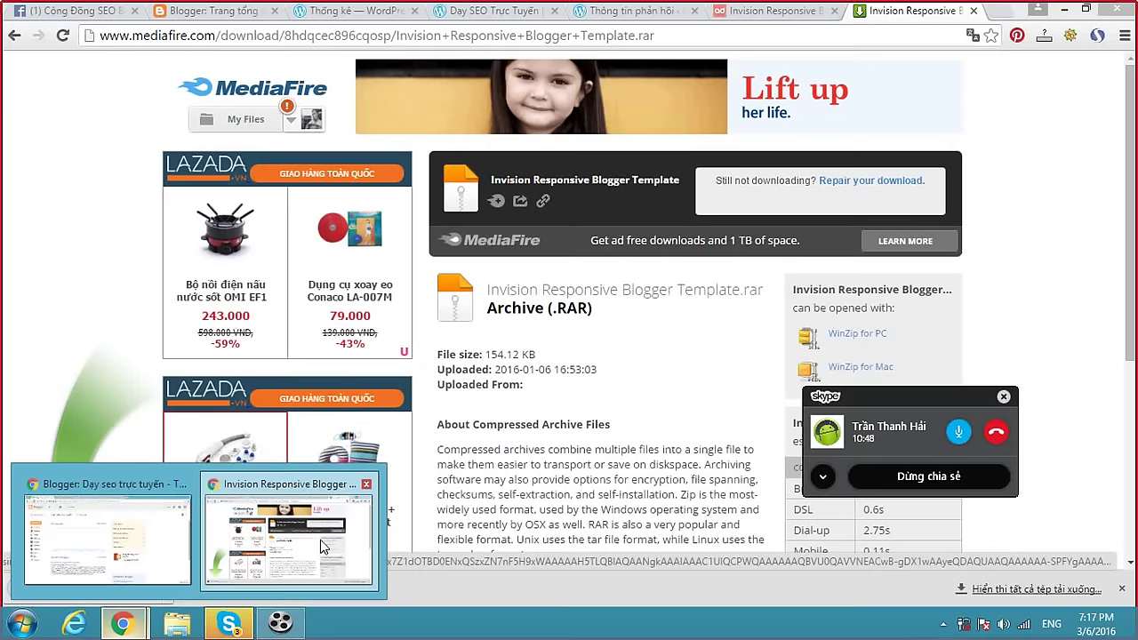
pyautogui.click(748, 11)
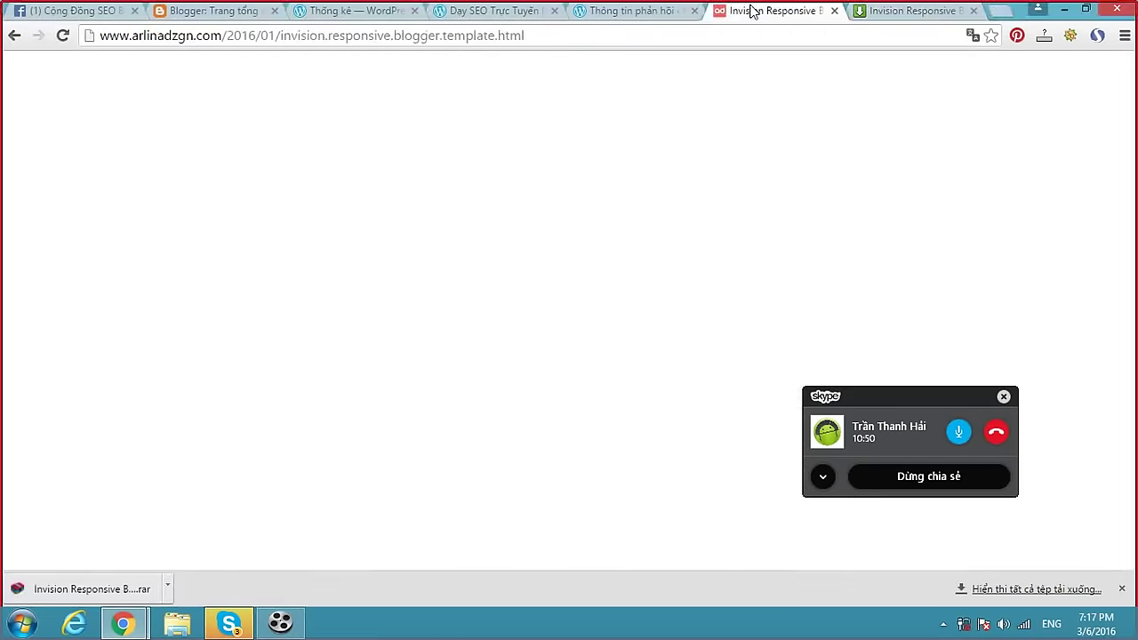
pyautogui.click(242, 629)
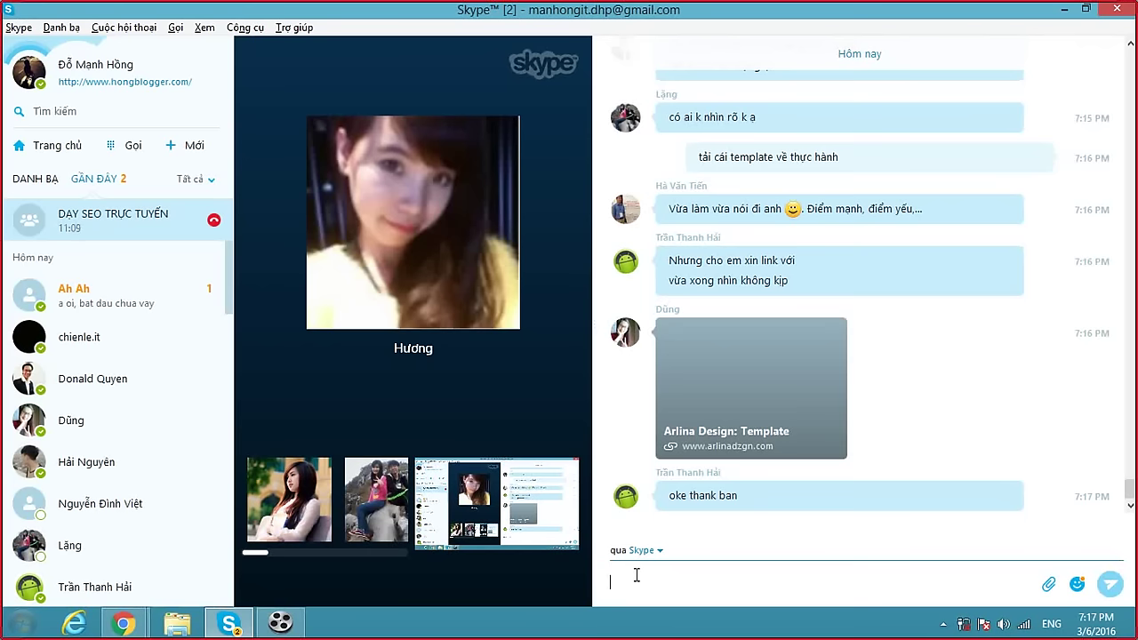
pyautogui.hotkey('alt', 'Tab')
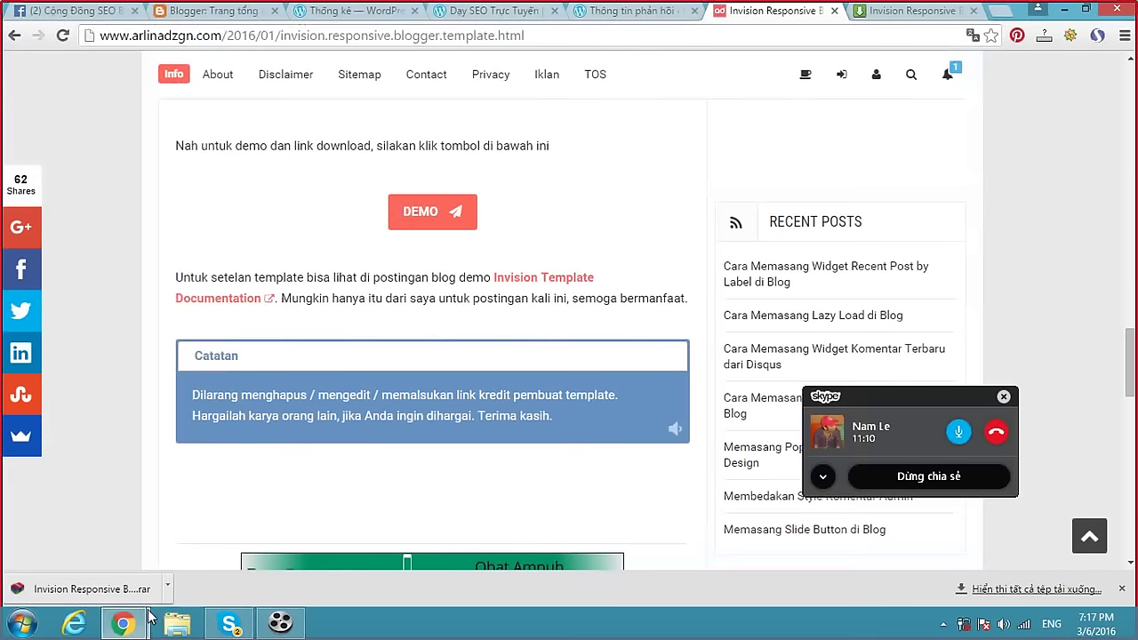
# Extract the downloaded rar in Downloads and open the Invision Responsive Blogger Template folder.
pyautogui.click(167, 588)
pyautogui.click(210, 531)
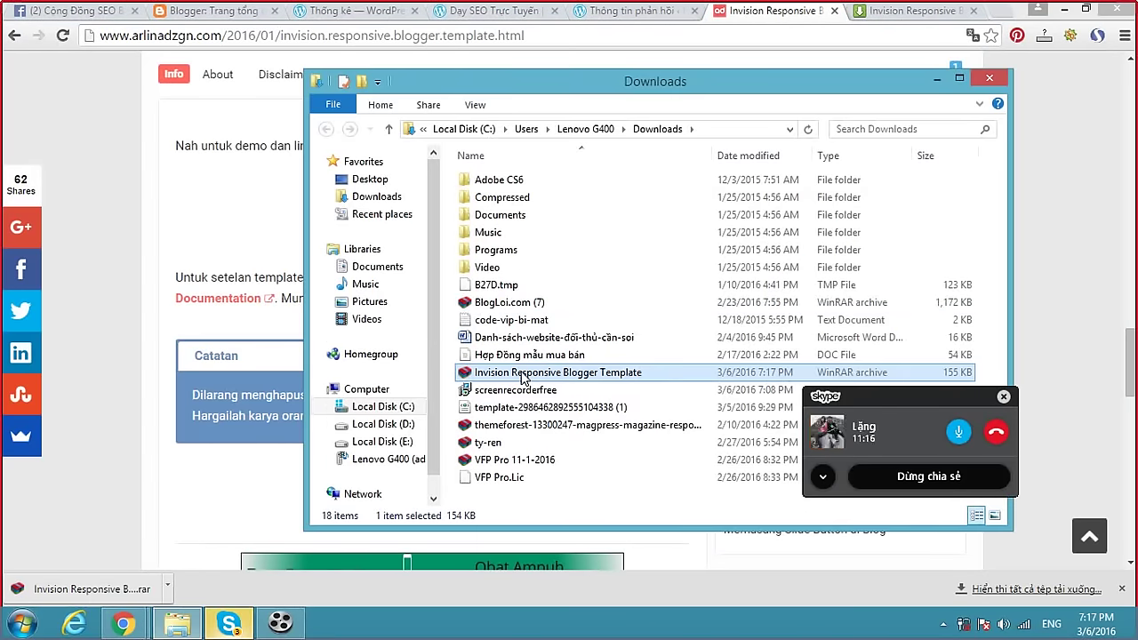
pyautogui.rightClick(521, 376)
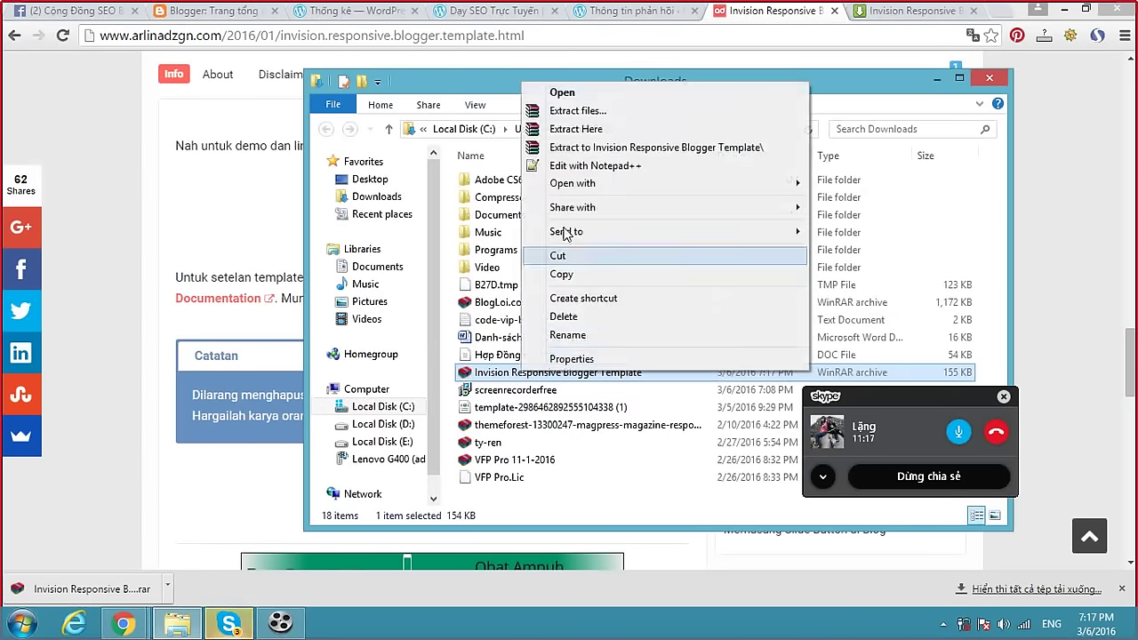
pyautogui.click(600, 130)
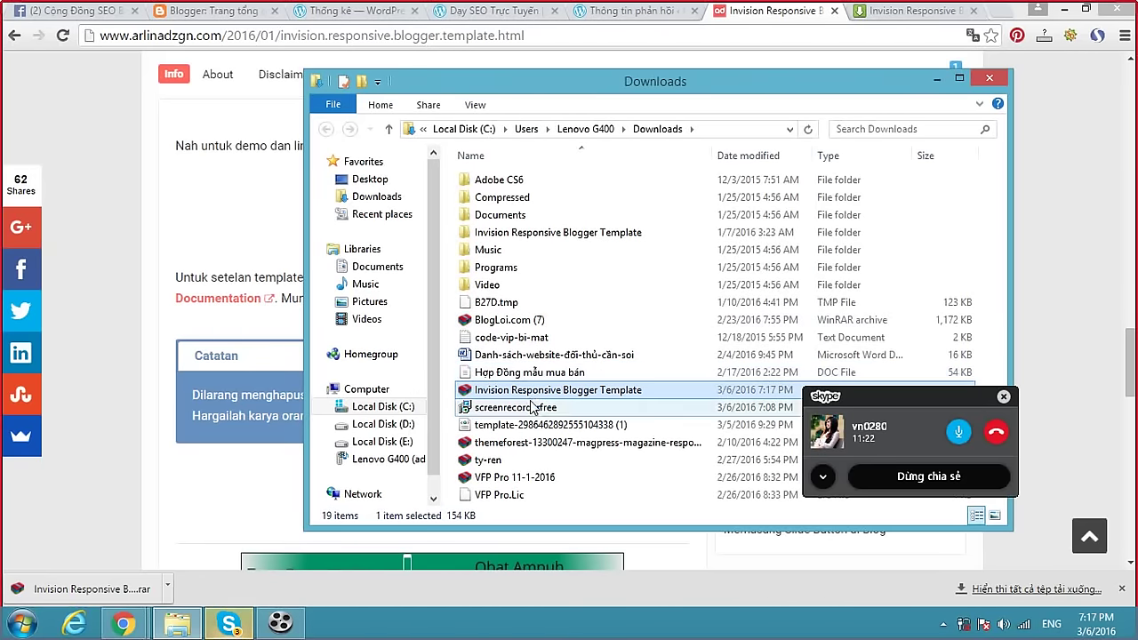
pyautogui.doubleClick(558, 234)
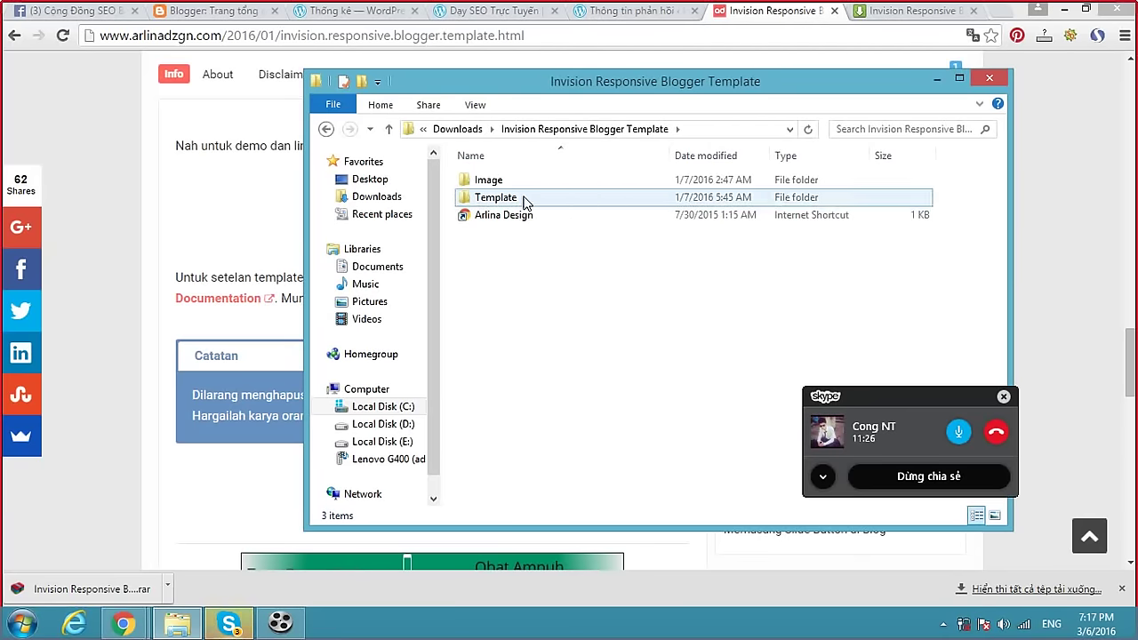
pyautogui.moveTo(122, 626)
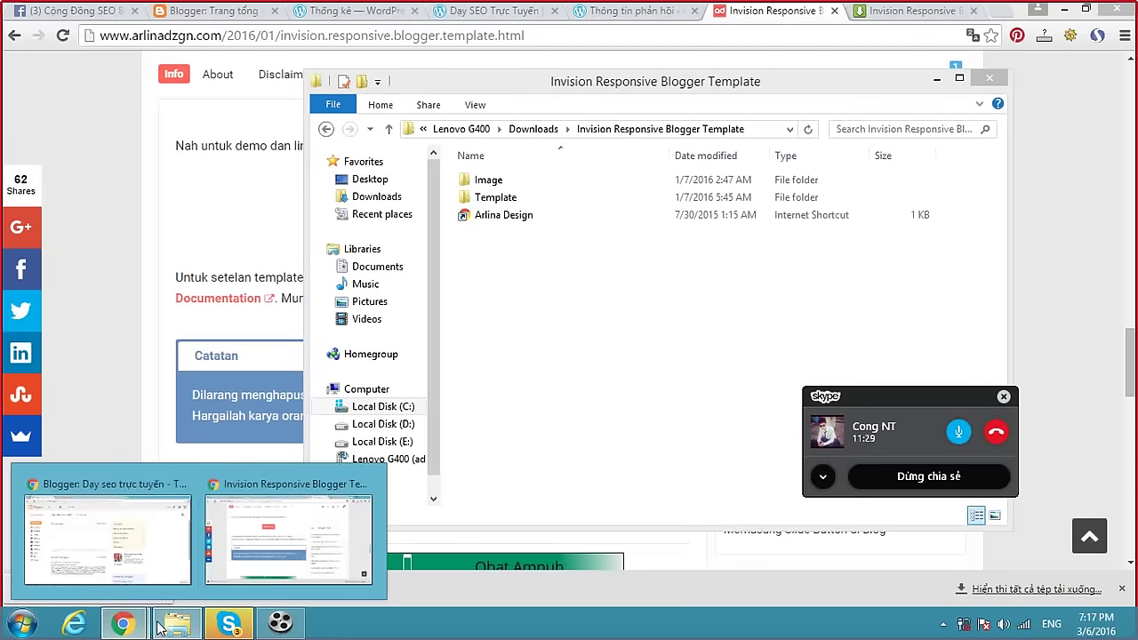
pyautogui.click(293, 543)
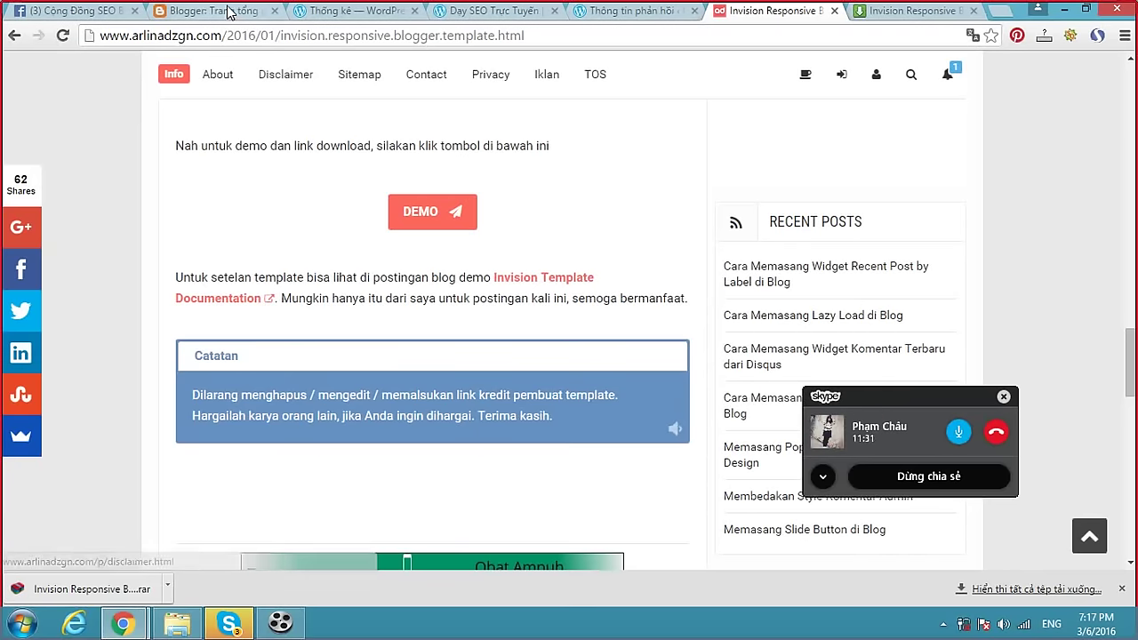
# Switch to the 'Day seo trực tuyến' dashboard and open its Mẫu (Template) page.
pyautogui.moveTo(124, 625)
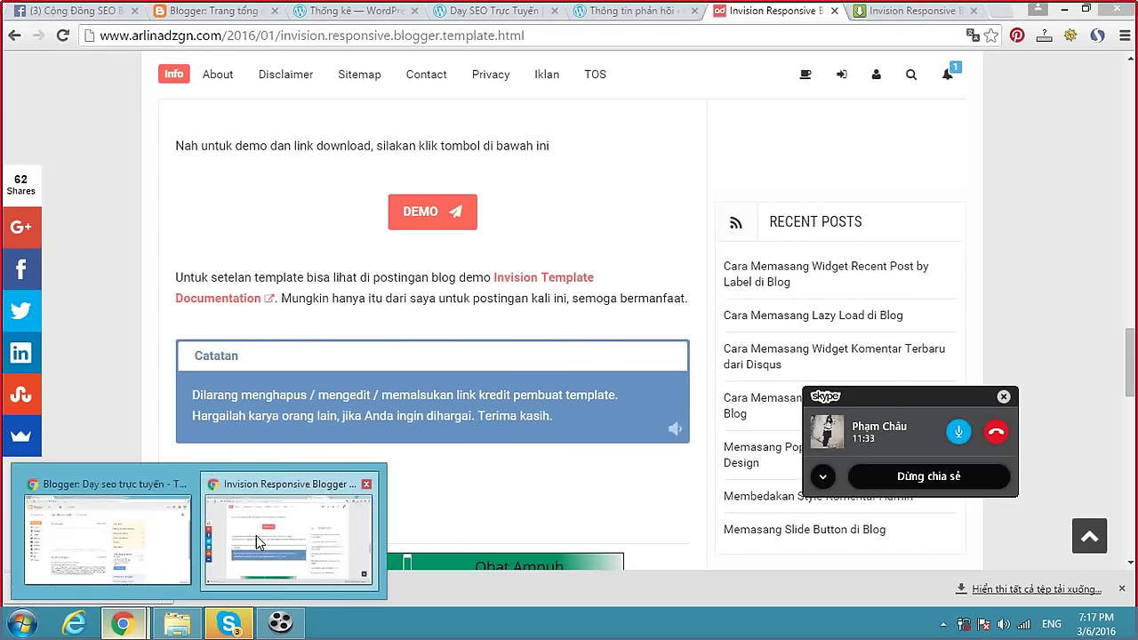
pyautogui.click(293, 525)
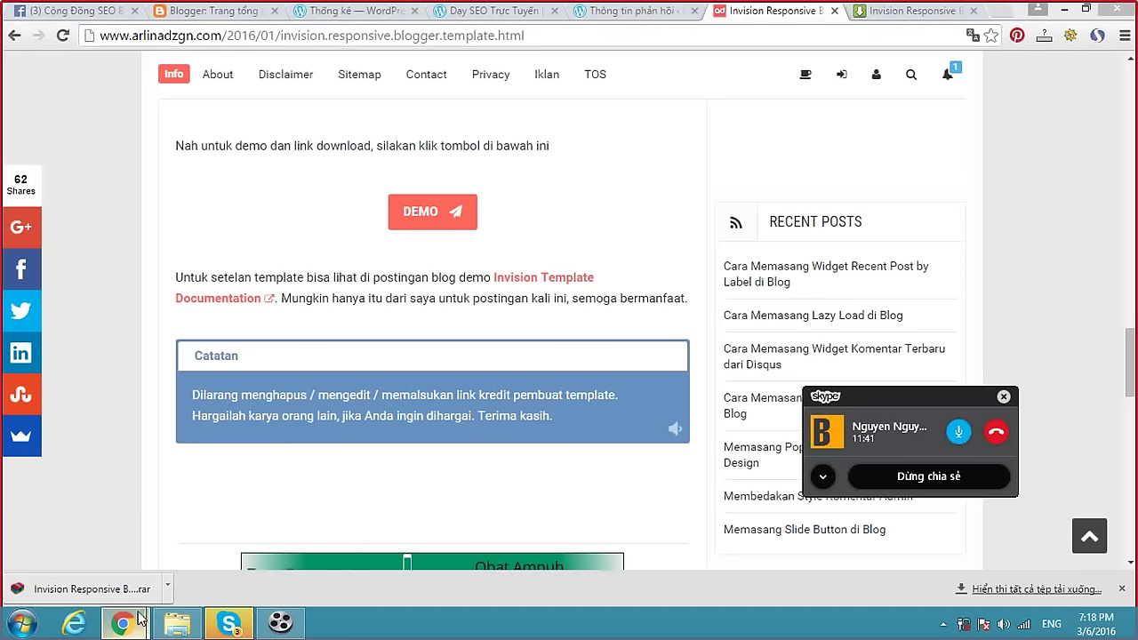
pyautogui.hotkey('alt', 'Tab')
pyautogui.hotkey('alt', 'Tab')
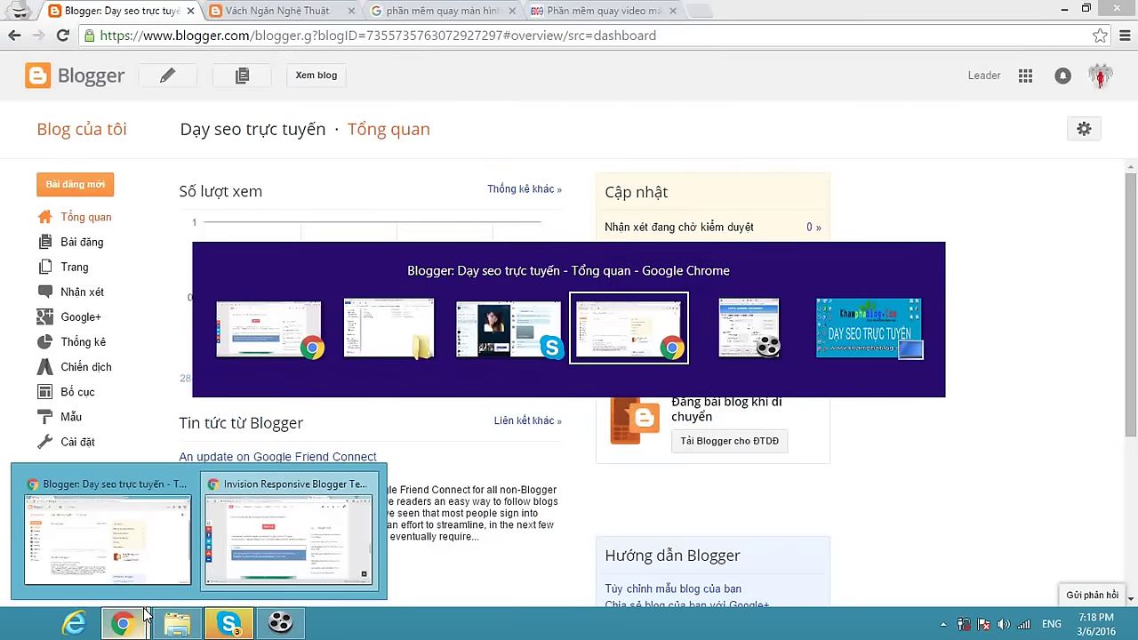
pyautogui.click(68, 415)
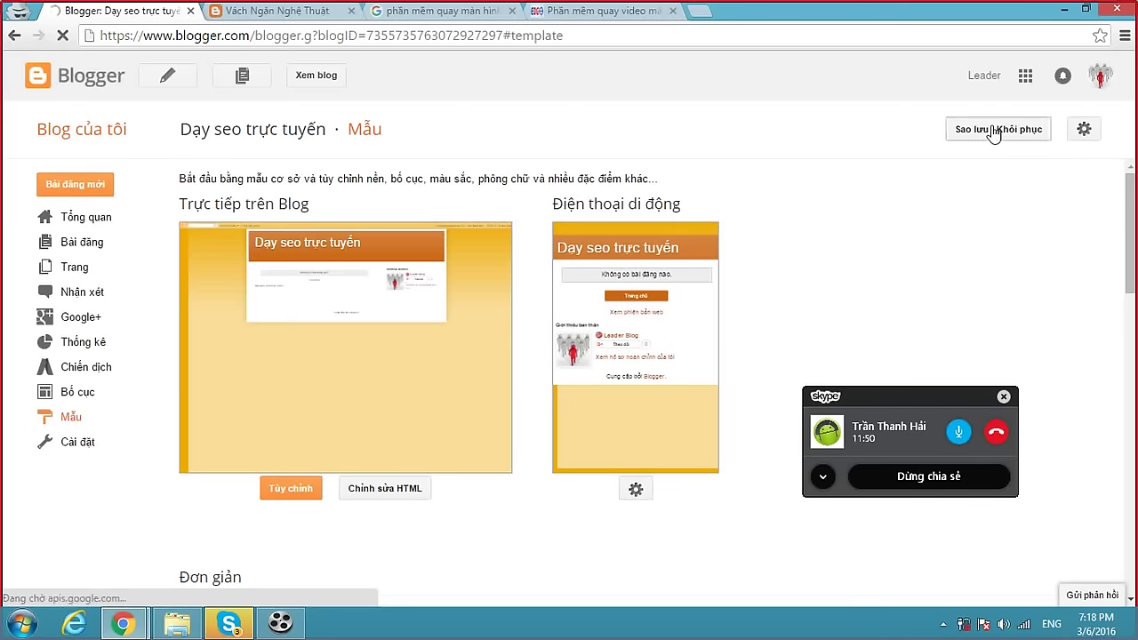
# Upload Invision Responsive Blogger Template.xml from Downloads > Template as the blog's theme.
pyautogui.click(958, 132)
pyautogui.click(399, 235)
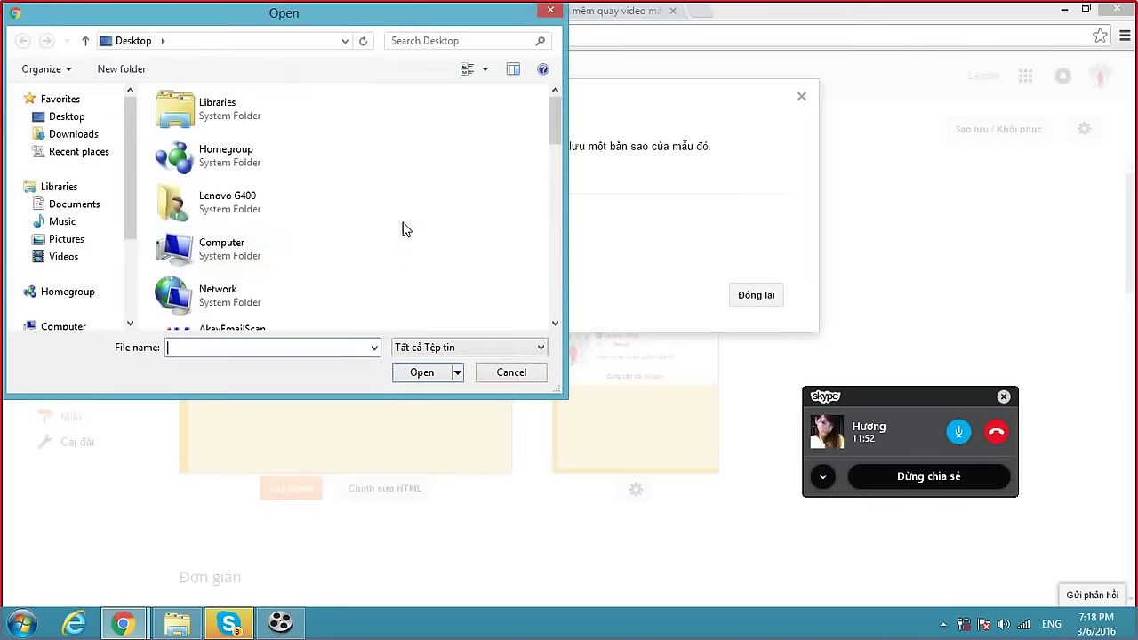
pyautogui.click(74, 134)
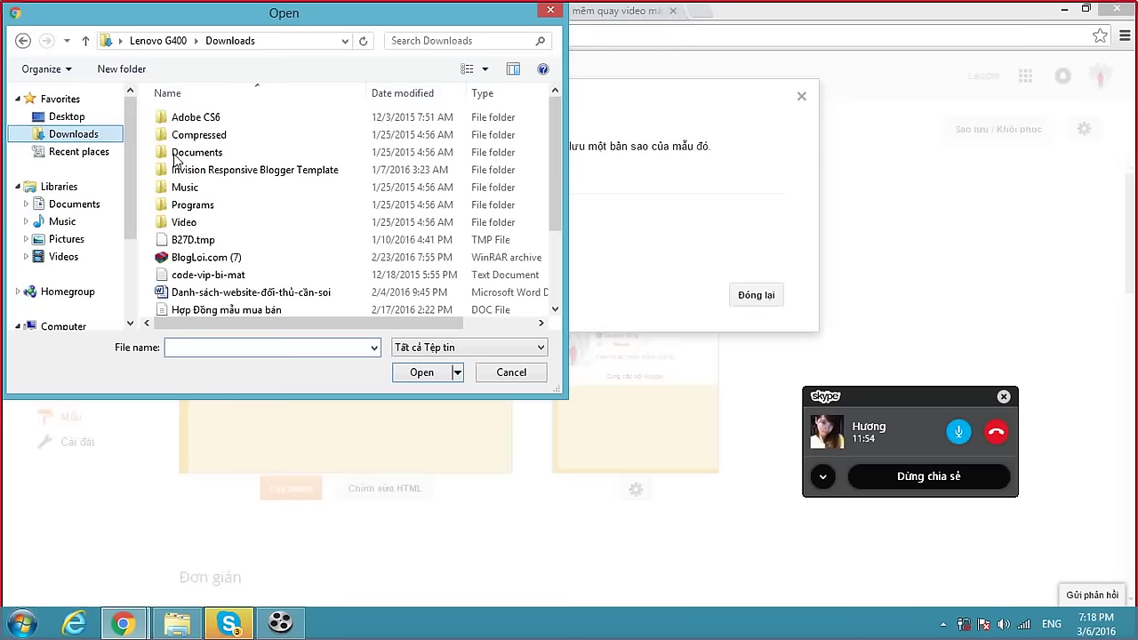
pyautogui.doubleClick(253, 170)
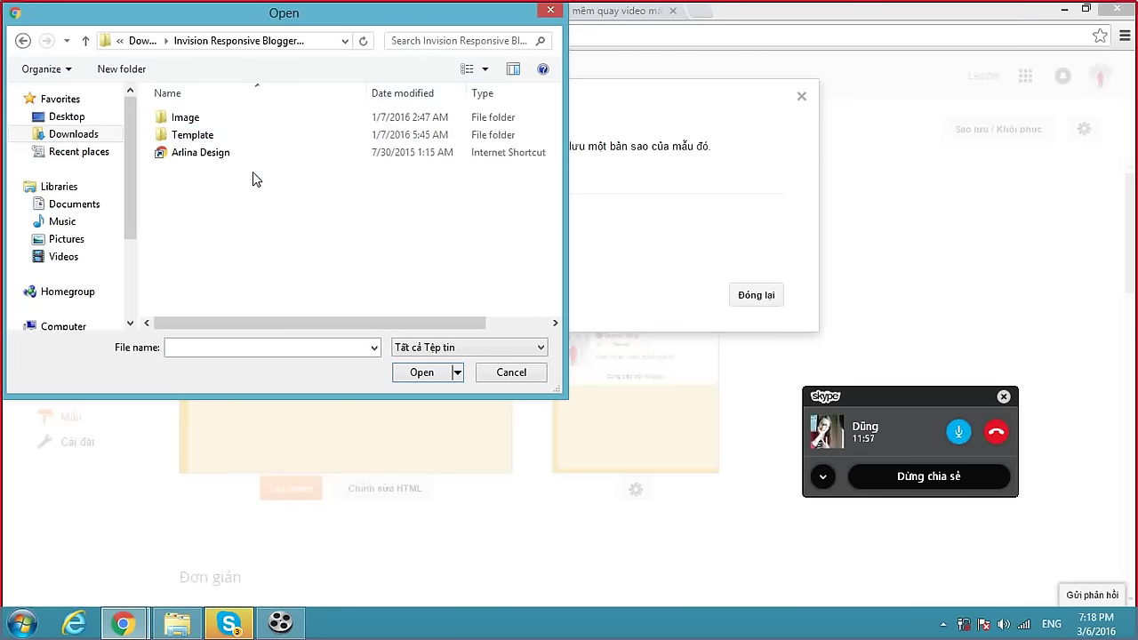
pyautogui.doubleClick(215, 136)
pyautogui.click(237, 128)
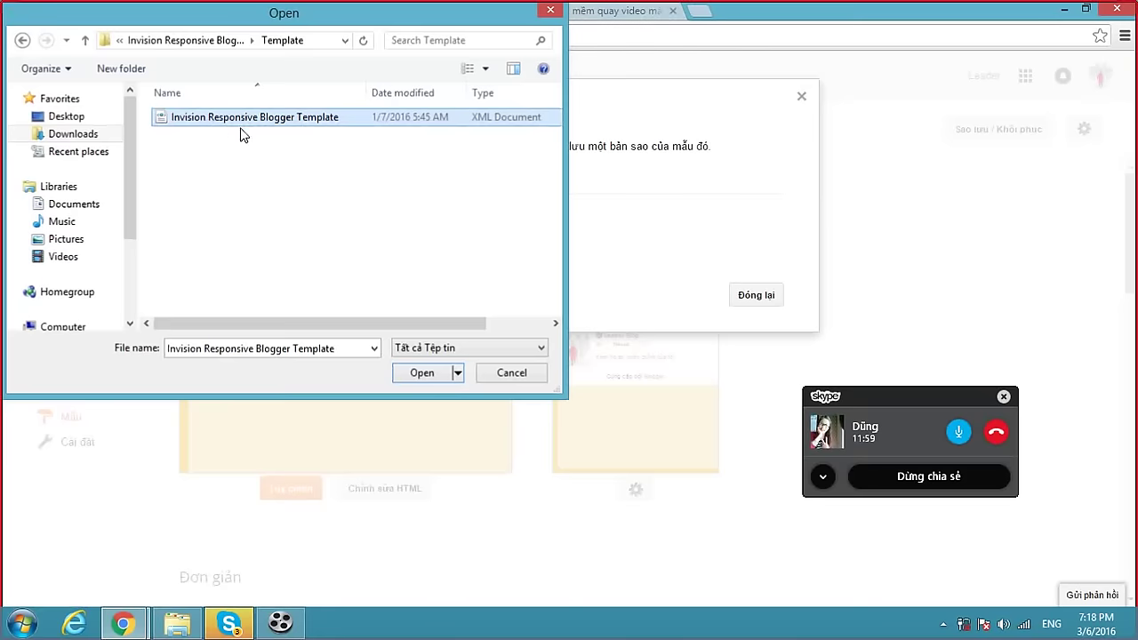
pyautogui.doubleClick(241, 131)
pyautogui.click(385, 258)
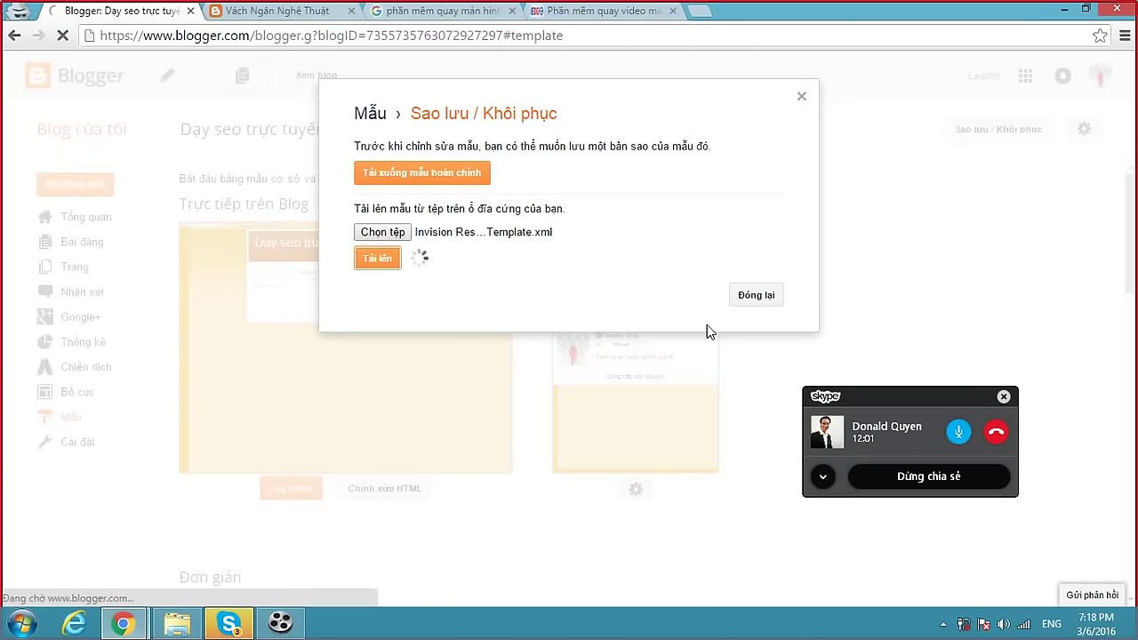
# Check the Skype group call, then come back to the Blogger template page.
pyautogui.click(229, 623)
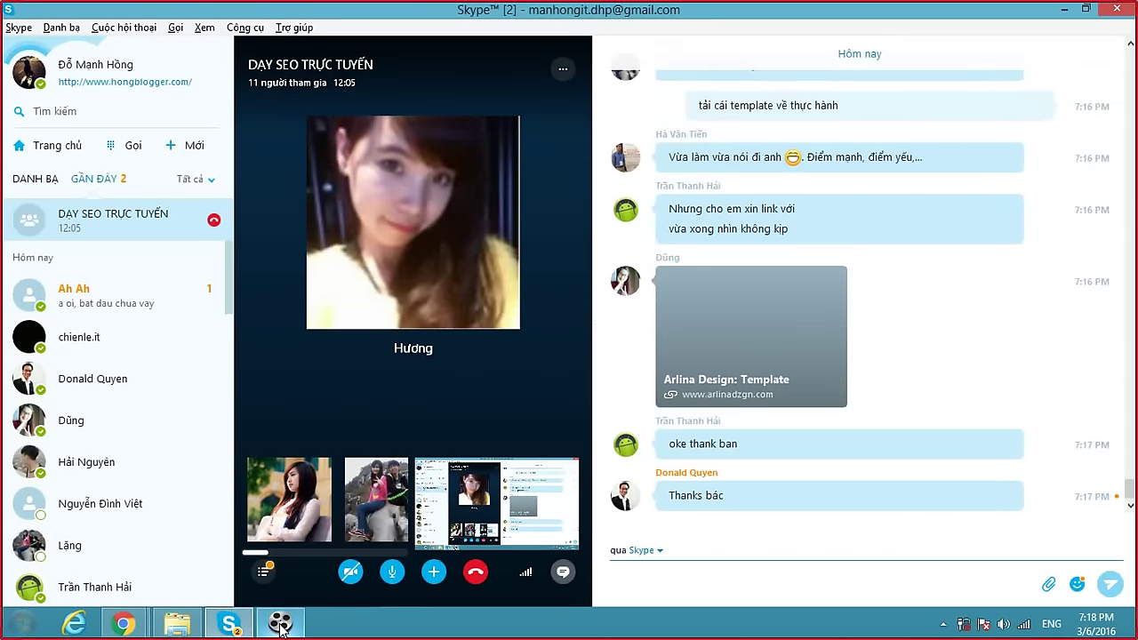
pyautogui.moveTo(280, 624)
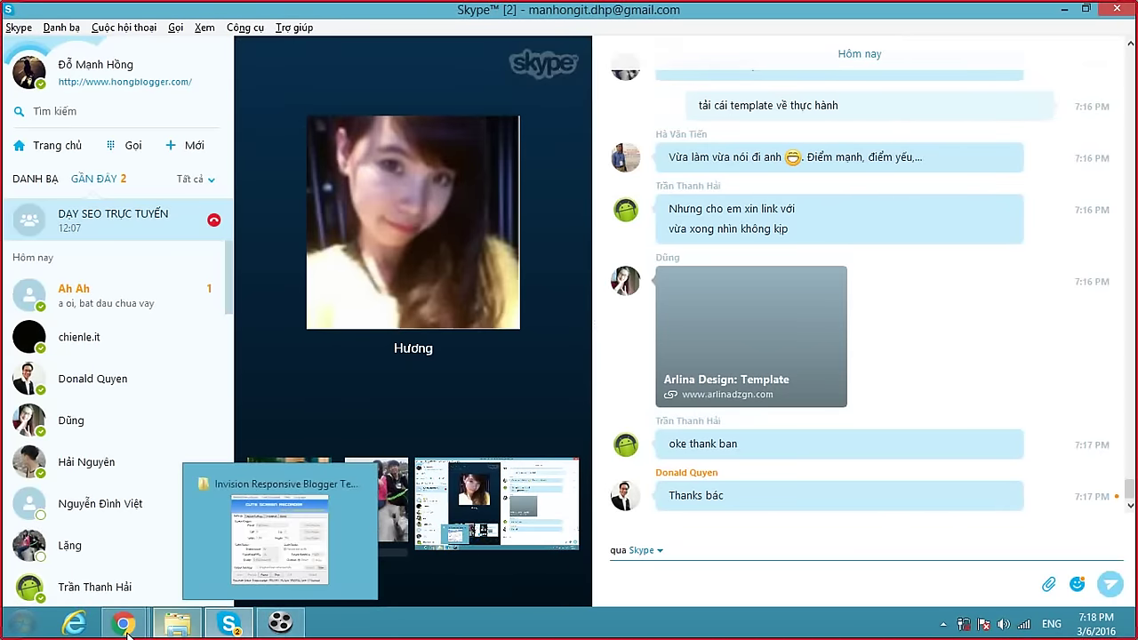
pyautogui.click(148, 580)
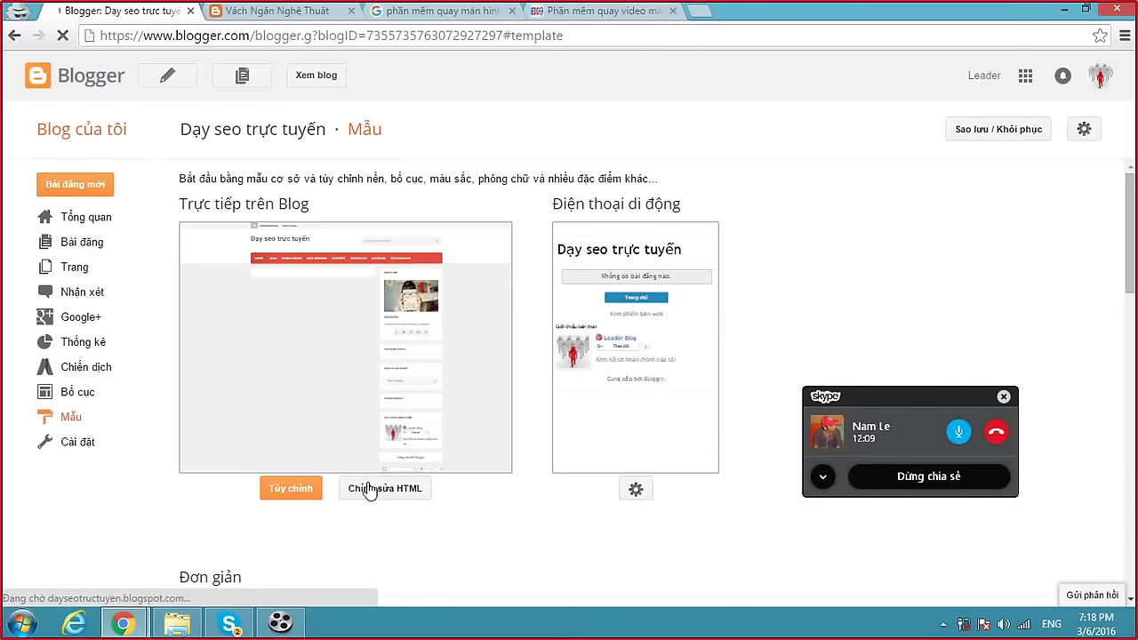
# Set the mobile template to Không and save, then switch to the edg.vn article.
pyautogui.click(635, 493)
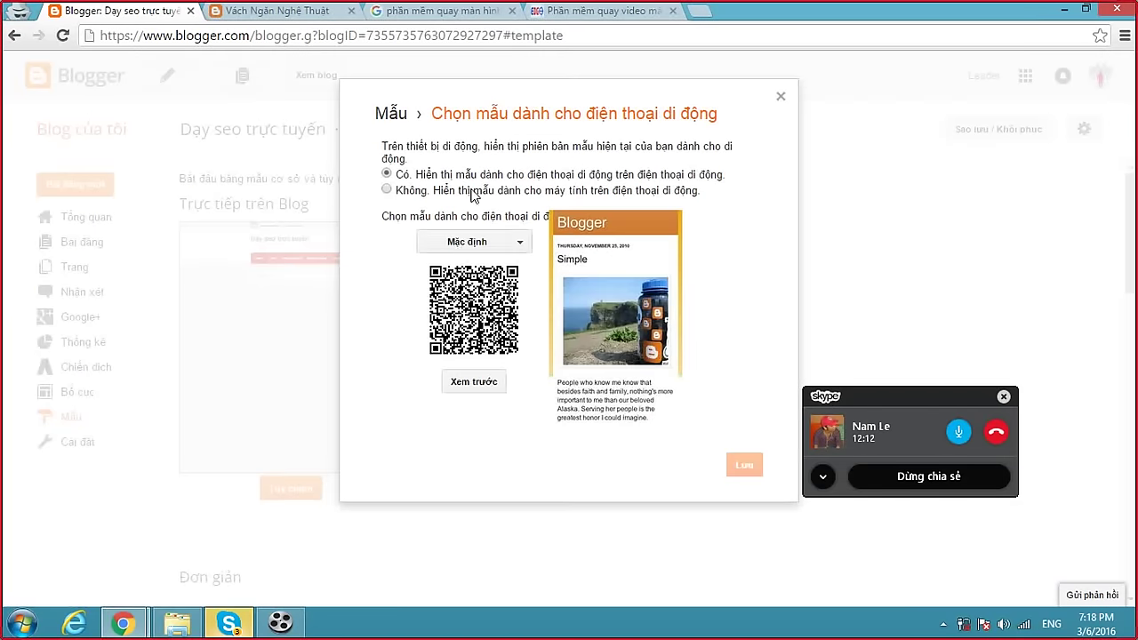
pyautogui.click(477, 193)
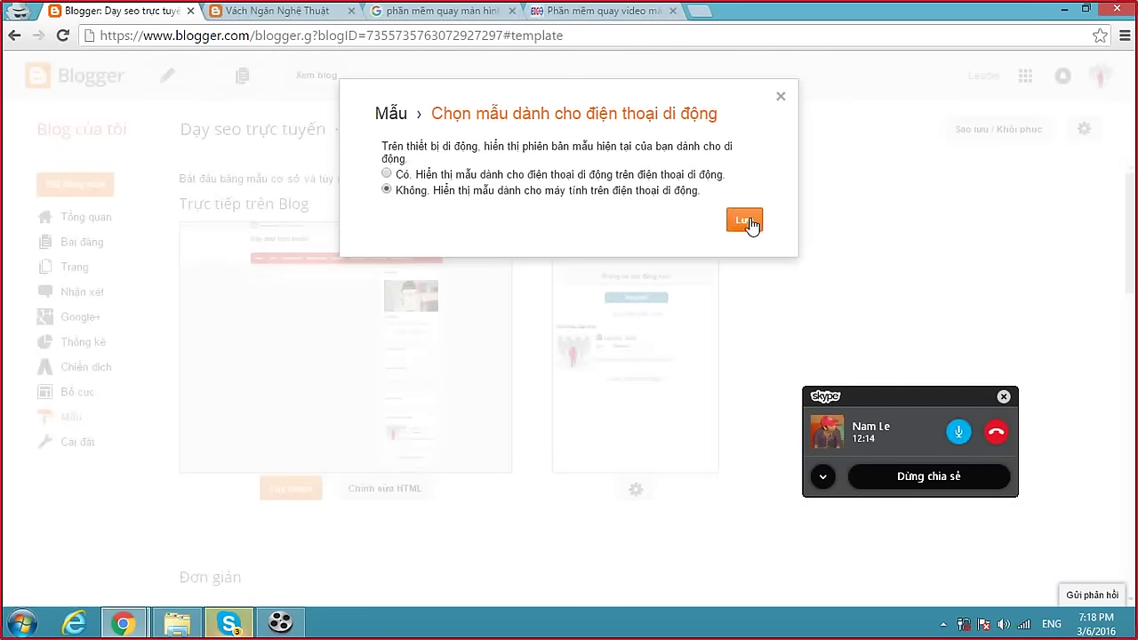
pyautogui.click(747, 222)
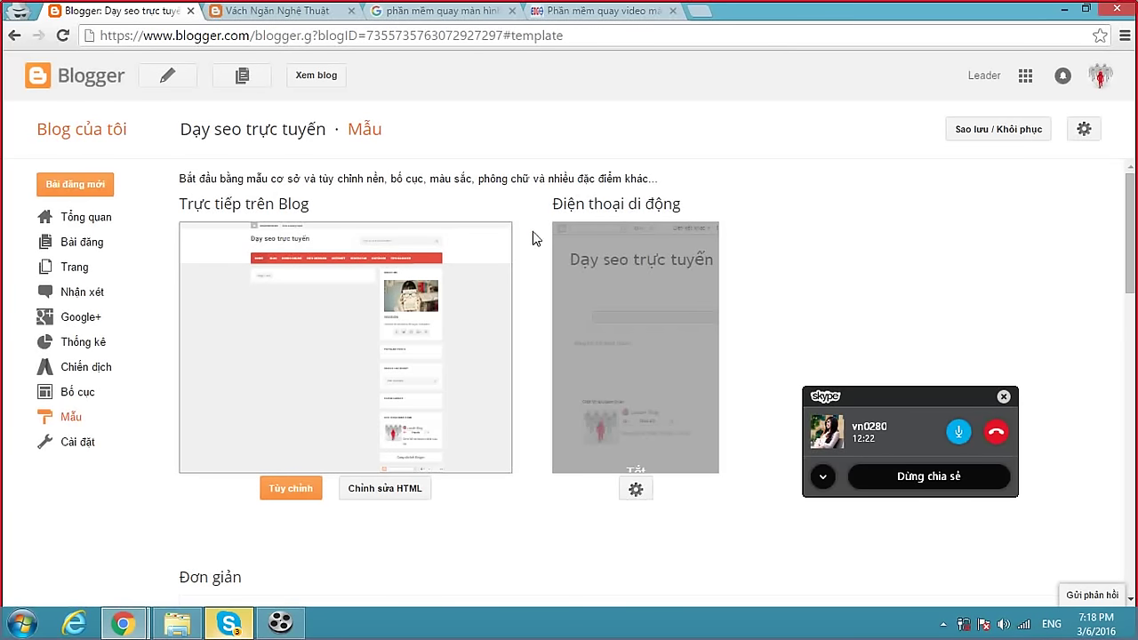
pyautogui.click(610, 18)
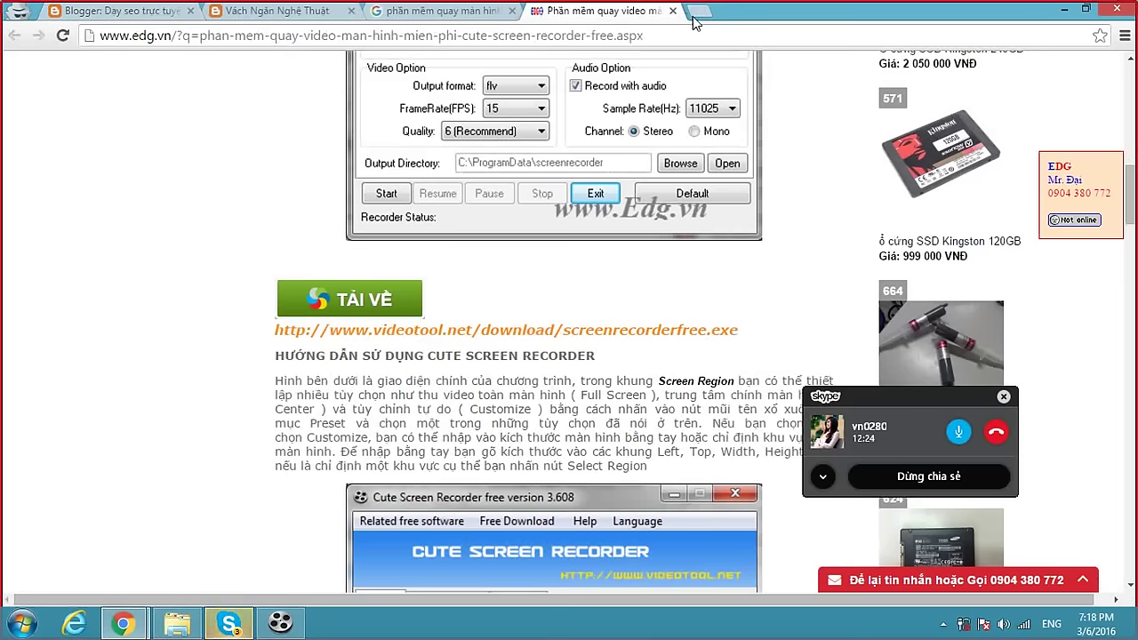
# Load google.com in a new browser tab.
pyautogui.click(699, 13)
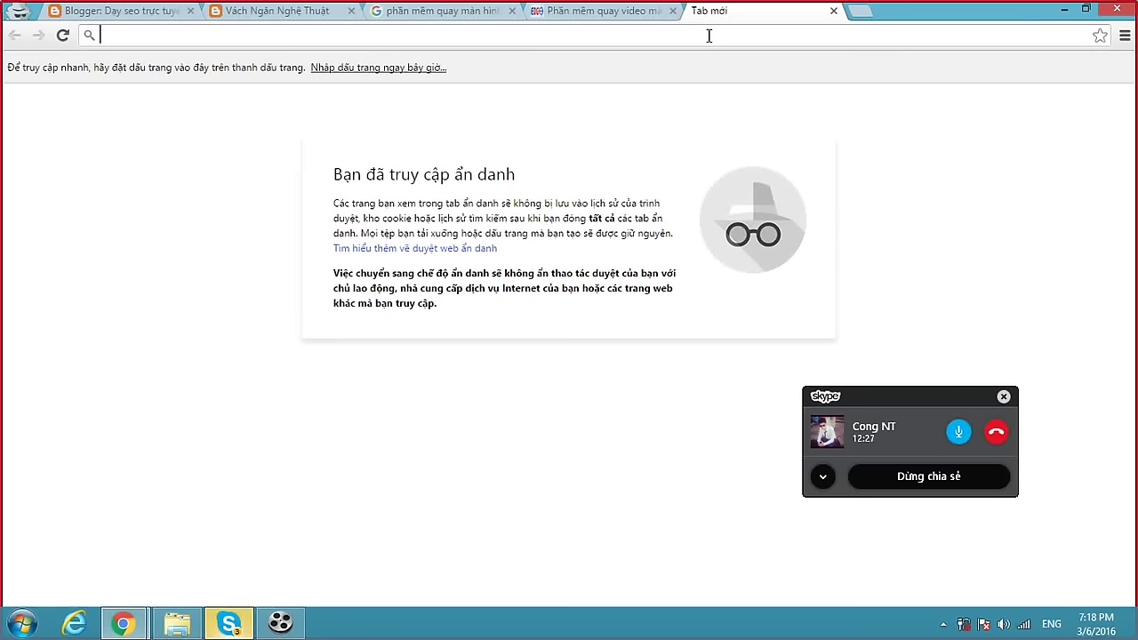
pyautogui.write('google.com')
pyautogui.press('Return')
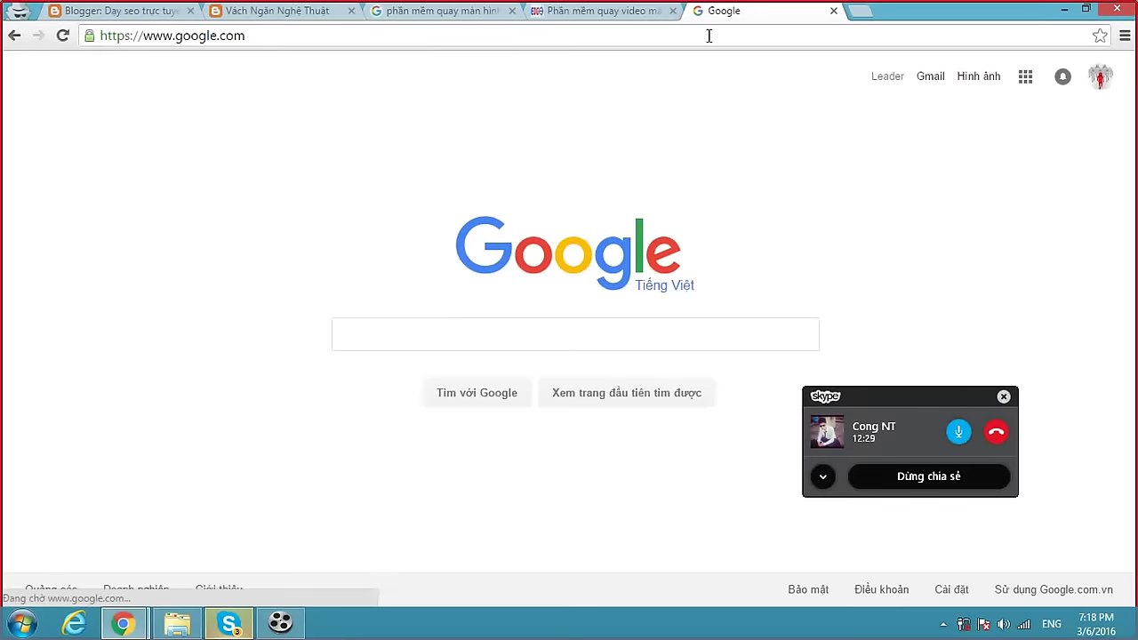
pyautogui.click(309, 12)
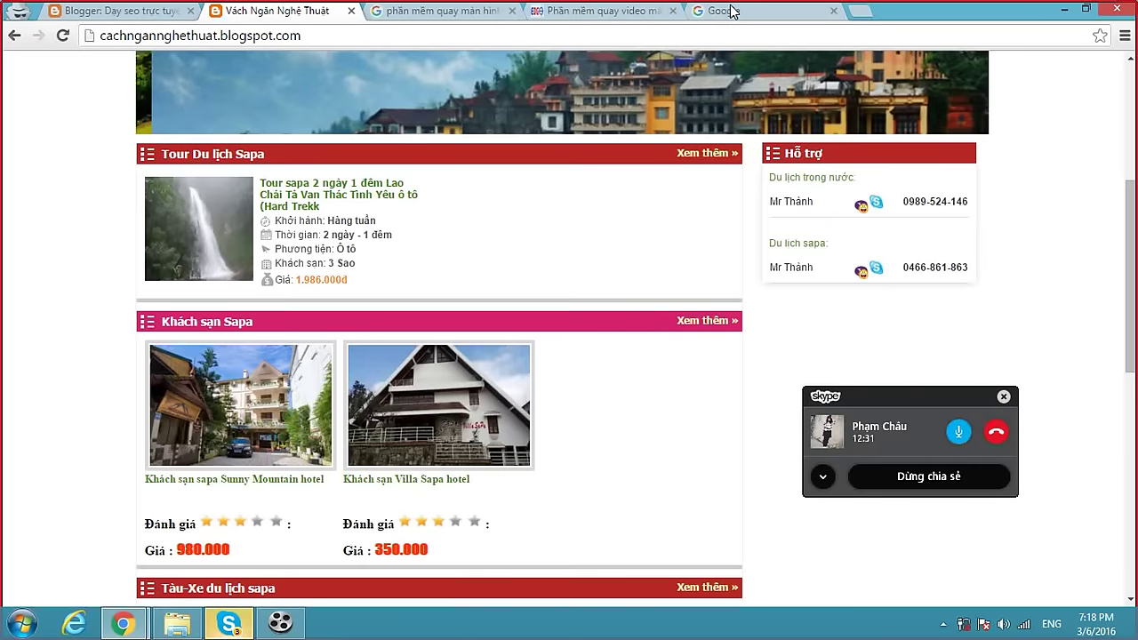
pyautogui.click(732, 11)
# Search Google for 'blogger templates' and open the Sora Templates result.
pyautogui.click(385, 329)
pyautogui.write('template')
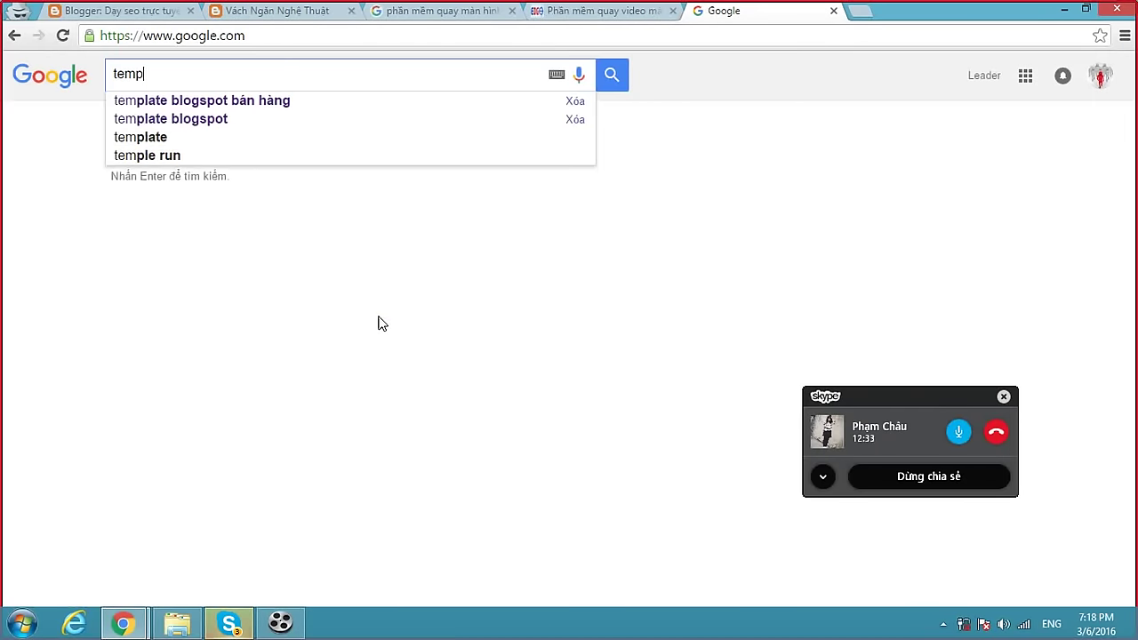
pyautogui.press('BackSpace')
pyautogui.press('BackSpace')
pyautogui.press('BackSpace')
pyautogui.press('BackSpace')
pyautogui.press('BackSpace')
pyautogui.press('BackSpace')
pyautogui.press('BackSpace')
pyautogui.press('BackSpace')
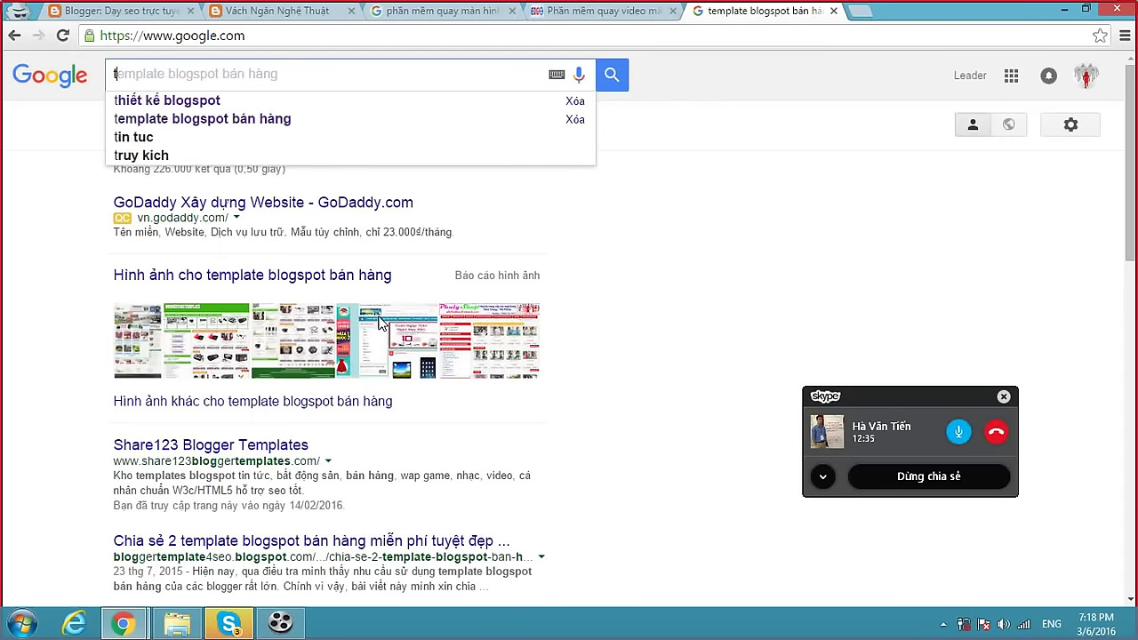
pyautogui.write('blogger')
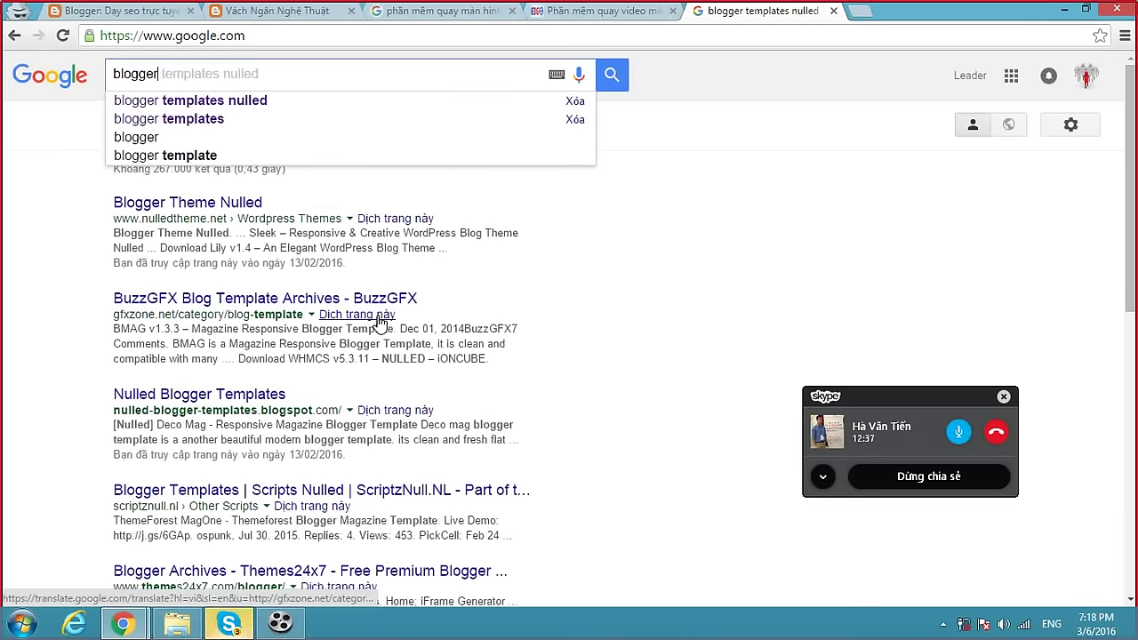
pyautogui.write(' templates')
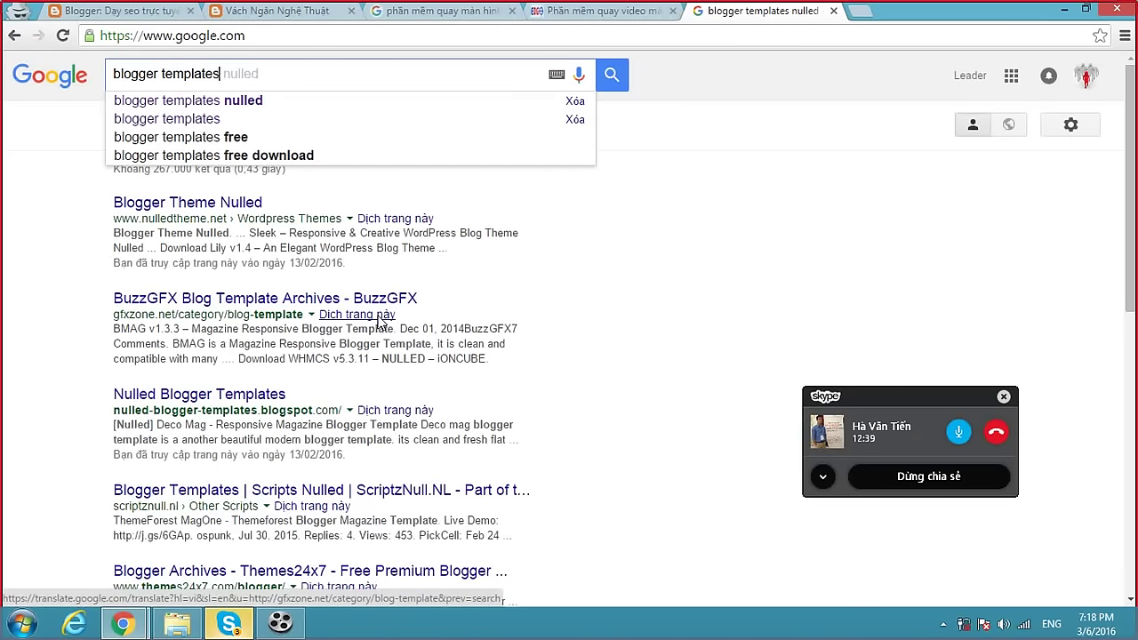
pyautogui.press('Return')
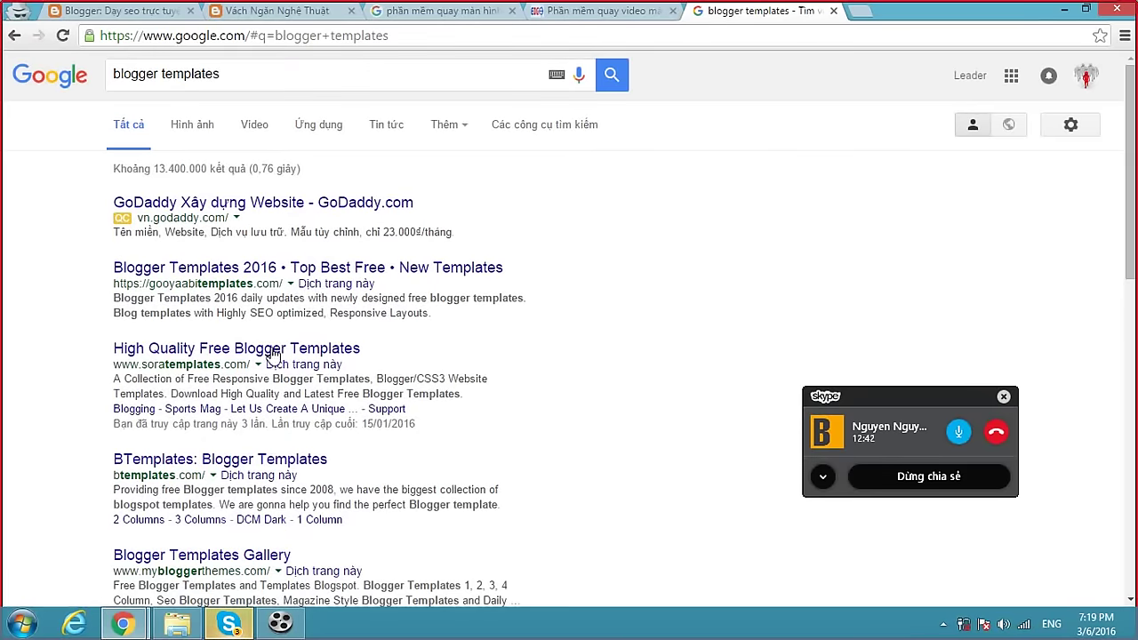
pyautogui.click(271, 352)
# Copy the Sora Templates URL and send it in the Skype group chat.
pyautogui.click(471, 40)
pyautogui.hotkey('ctrl', 'c')
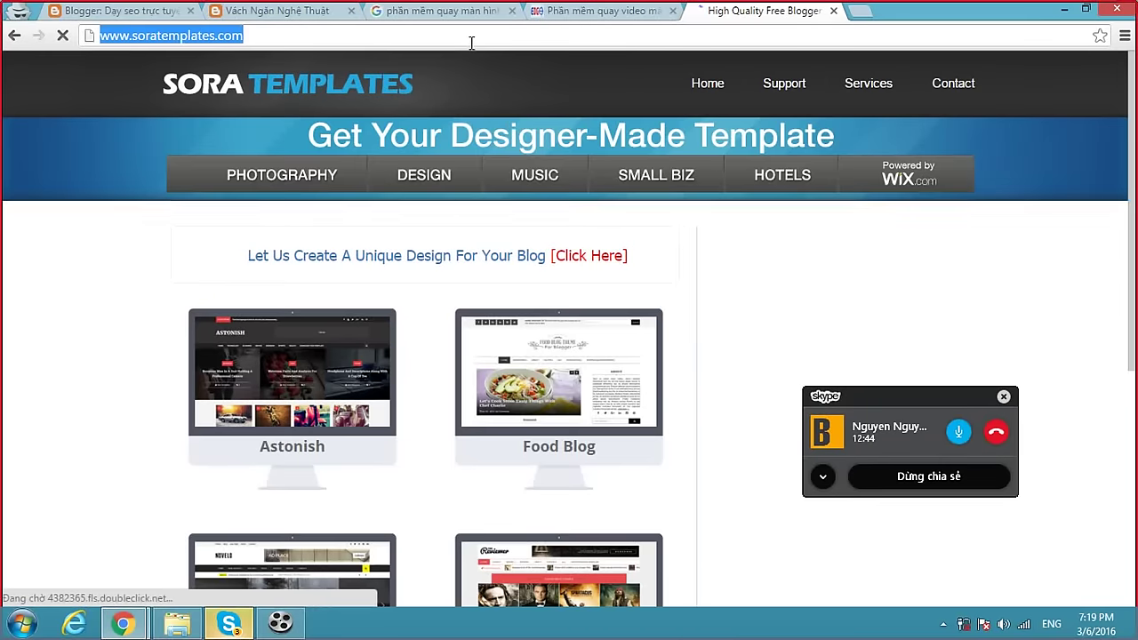
pyautogui.click(229, 622)
pyautogui.click(664, 582)
pyautogui.hotkey('ctrl', 'v')
pyautogui.press('Return')
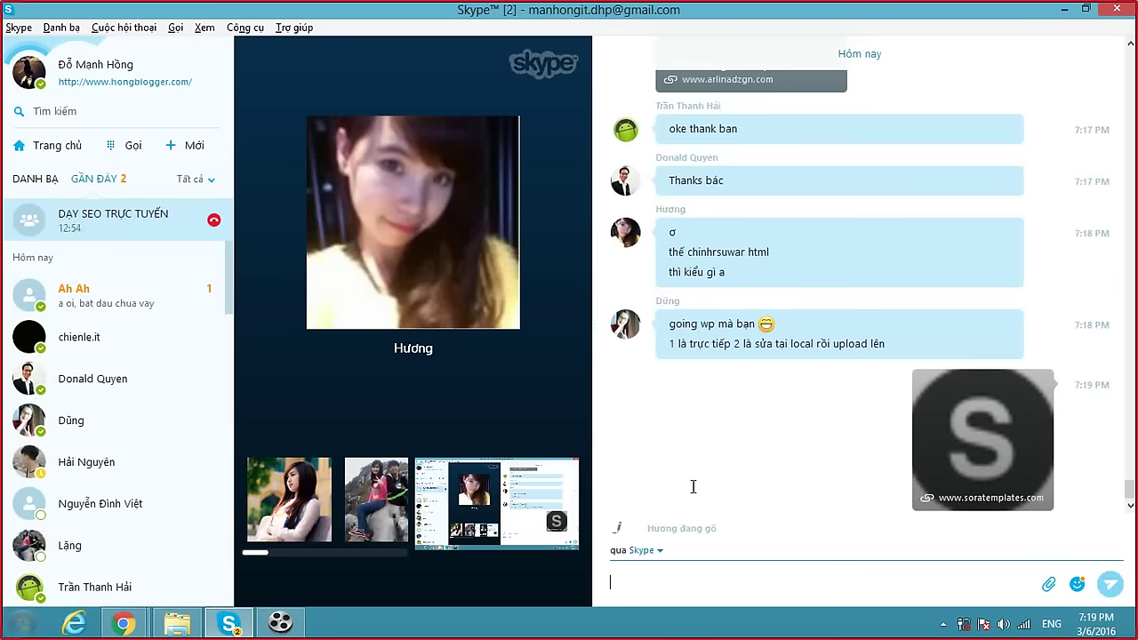
# Return to Chrome and close the Sora Templates and edg.vn tabs.
pyautogui.moveTo(124, 622)
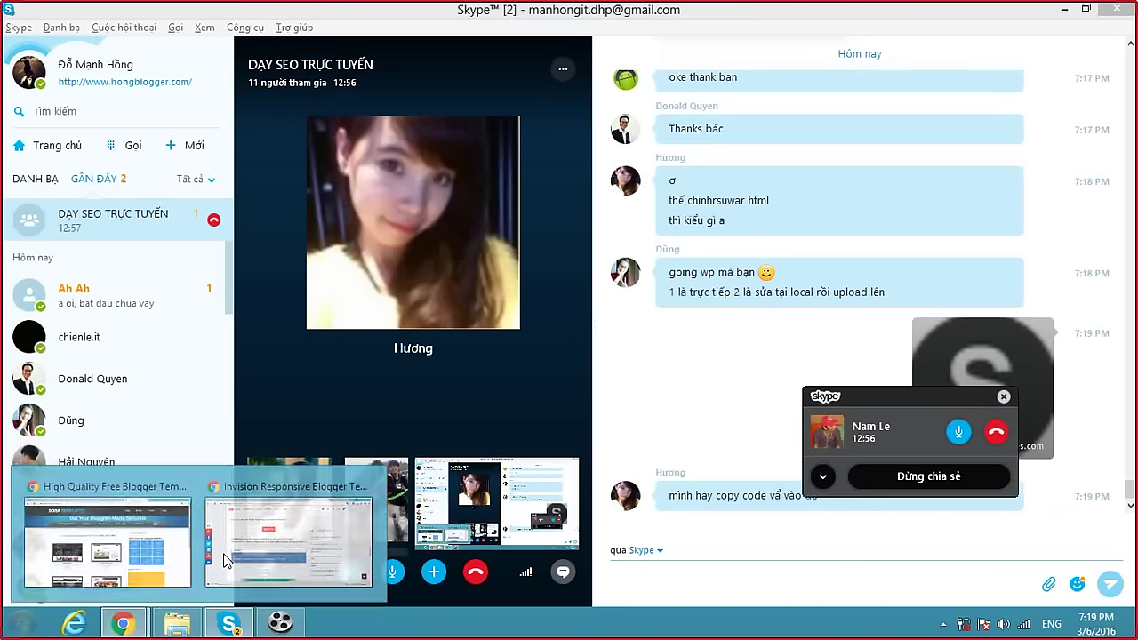
pyautogui.click(124, 624)
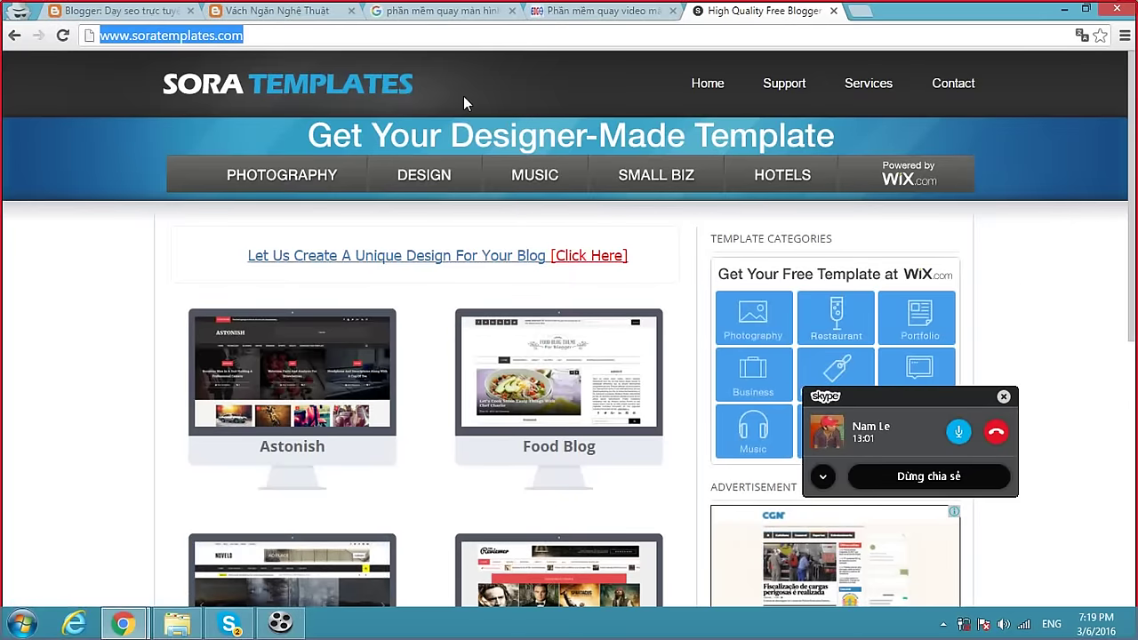
pyautogui.click(834, 12)
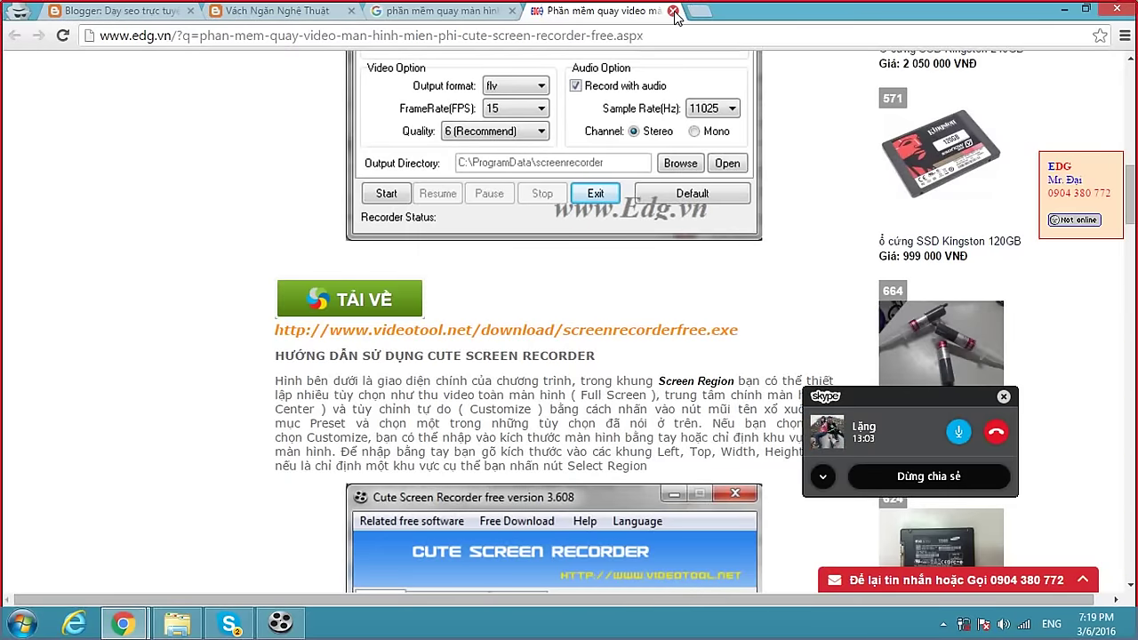
pyautogui.hotkey('ctrl', 'w')
pyautogui.hotkey('ctrl', 'w')
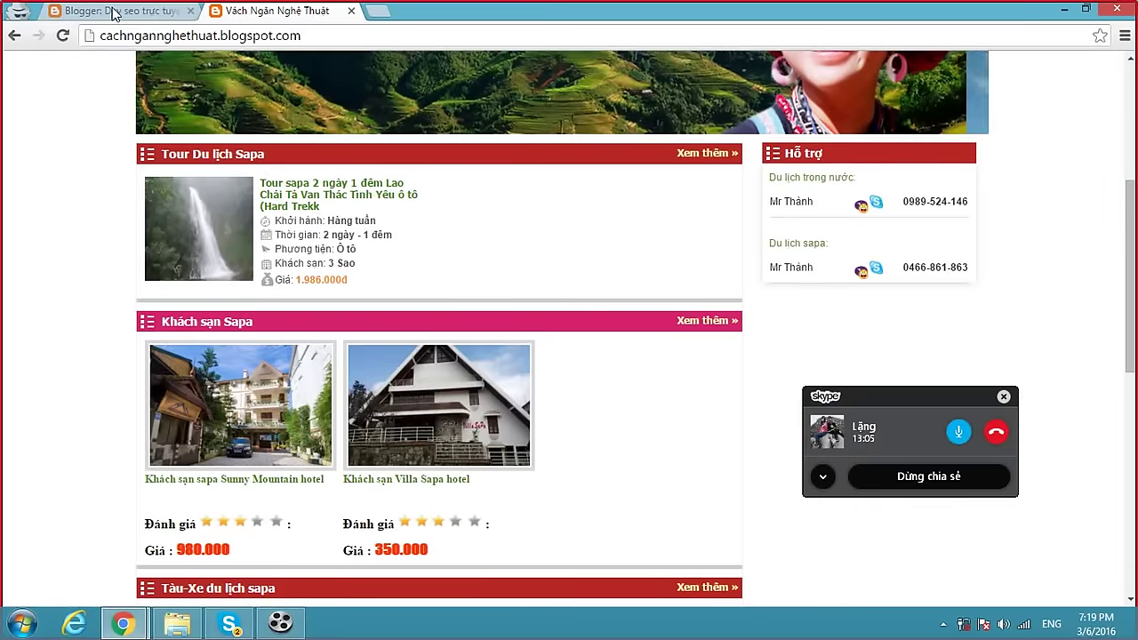
# Open the live blog in a new tab and find its 'Cung cấp bởi Blogger.' attribution link.
pyautogui.click(114, 12)
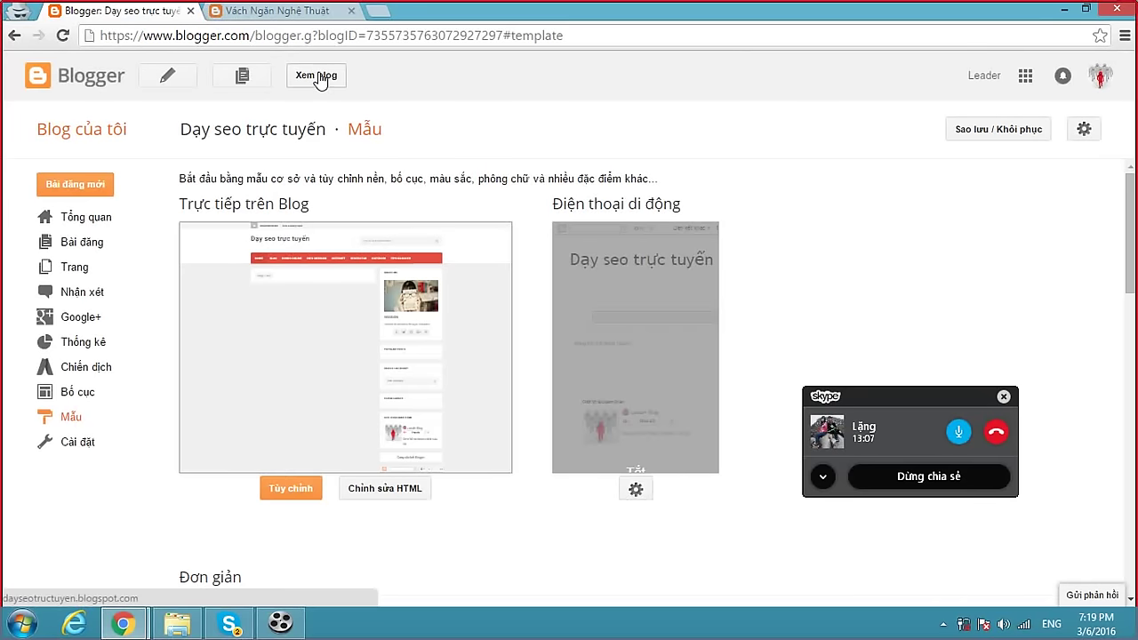
pyautogui.click(318, 76)
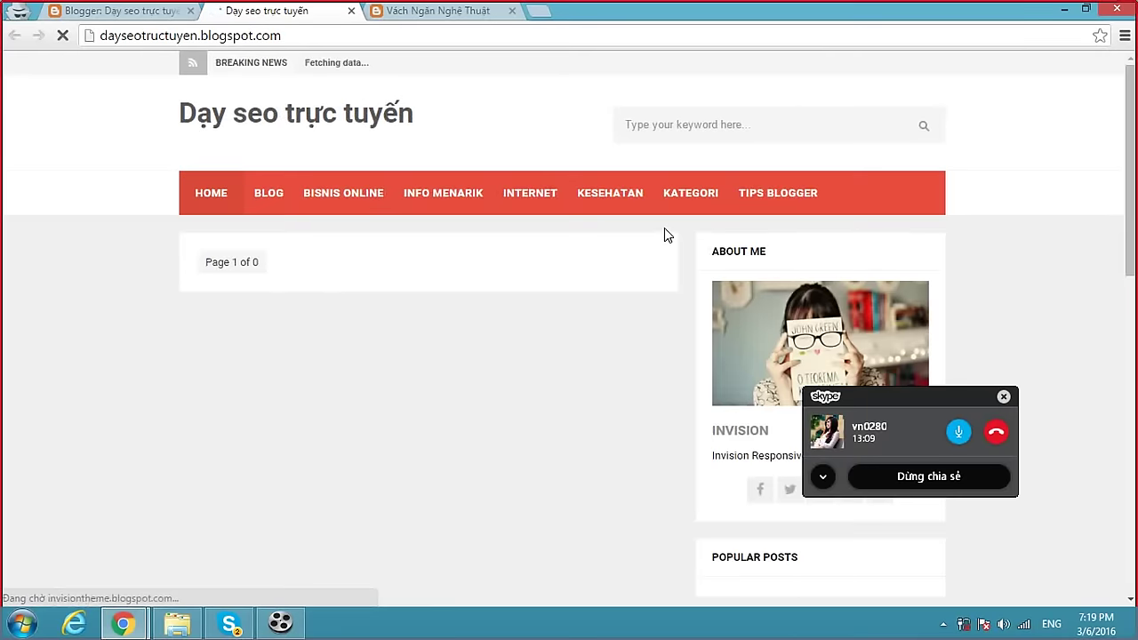
pyautogui.scroll(-10, 665, 231)
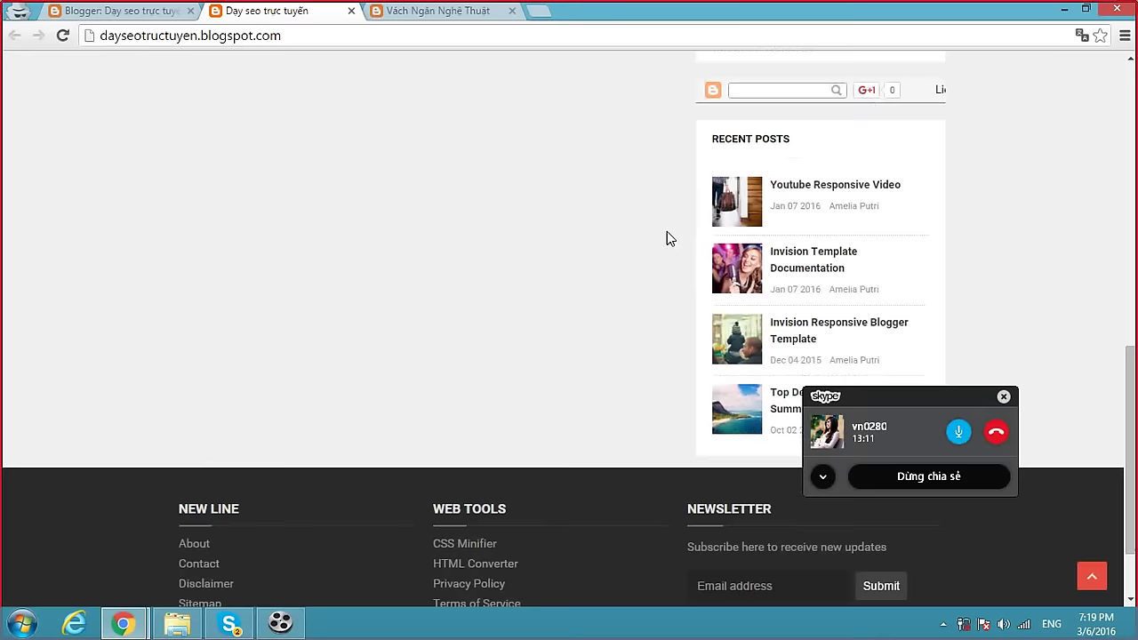
pyautogui.scroll(-1, 667, 238)
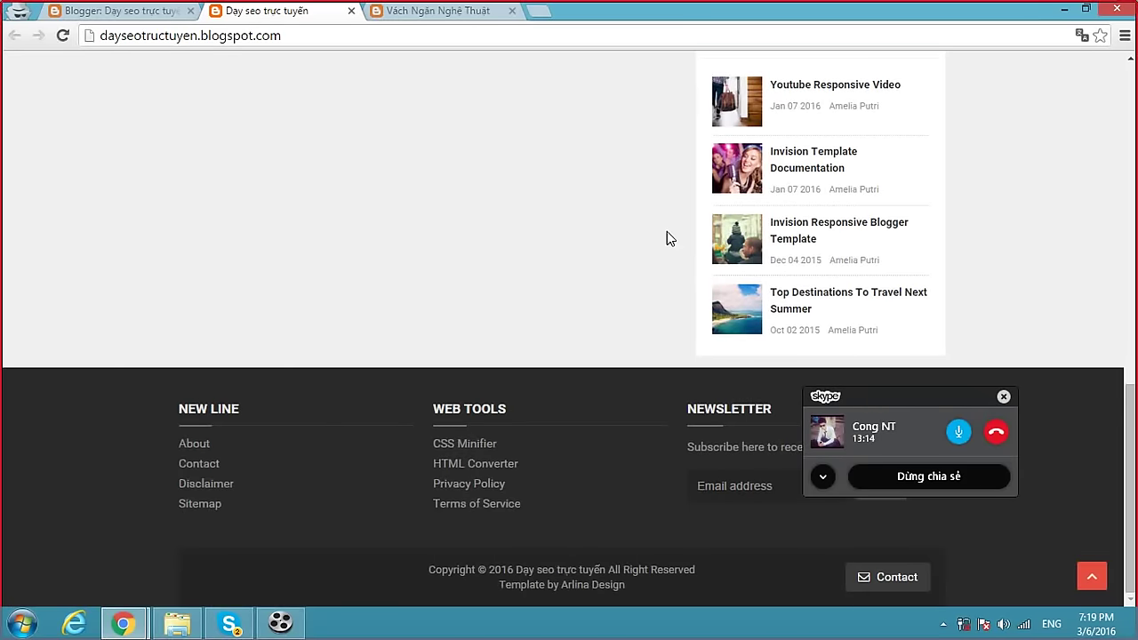
pyautogui.scroll(3, 666, 233)
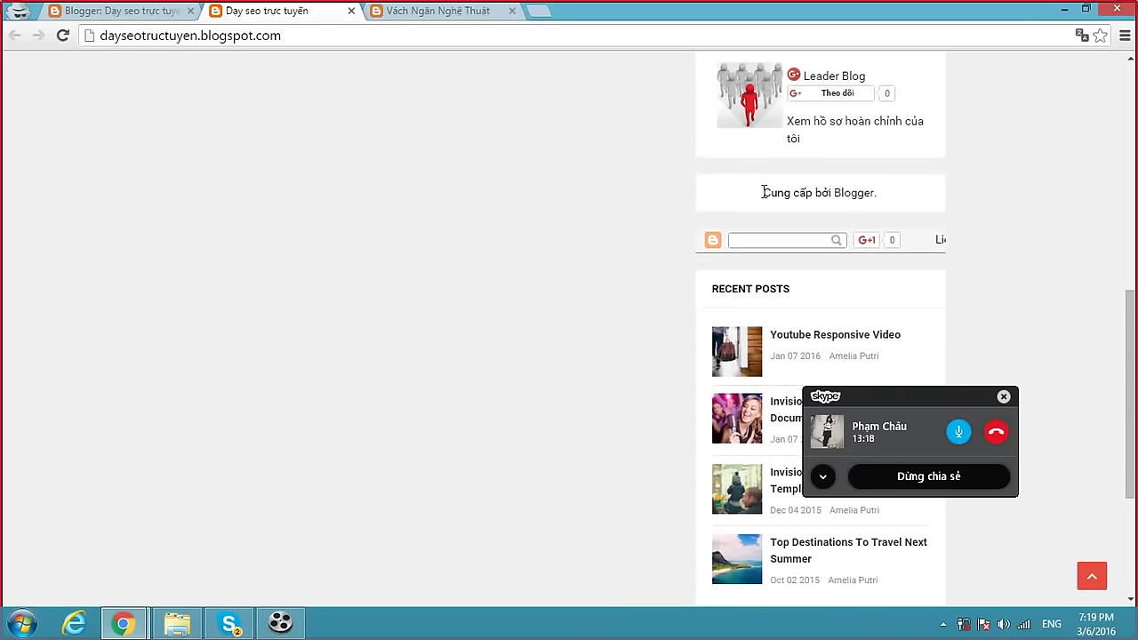
pyautogui.moveTo(762, 194); pyautogui.dragTo(891, 192)
pyautogui.click(866, 197)
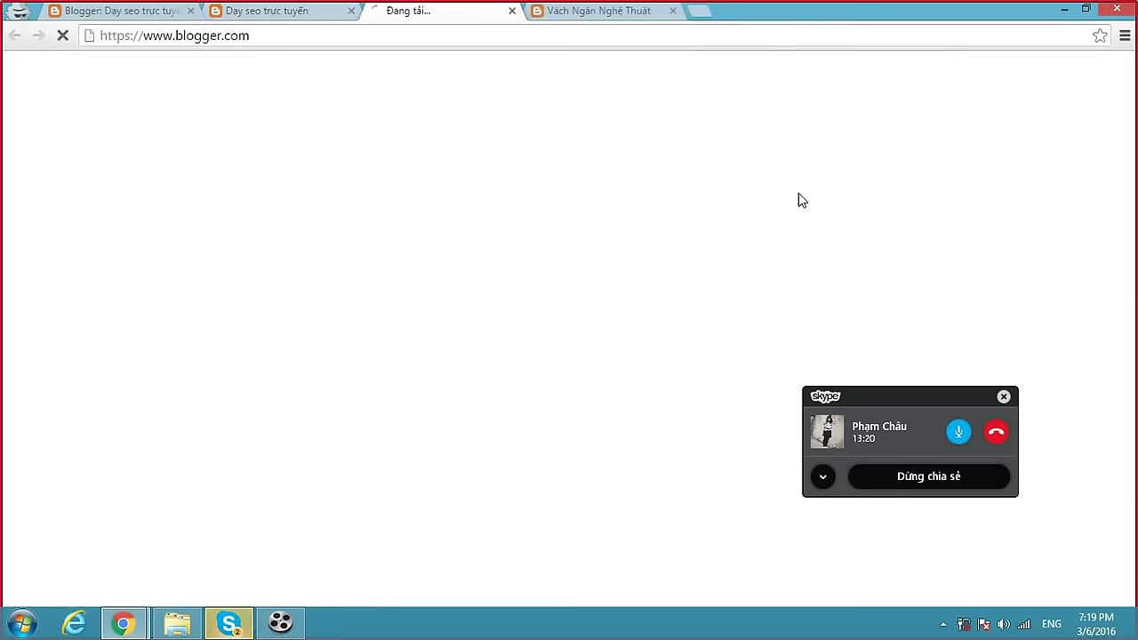
pyautogui.click(511, 11)
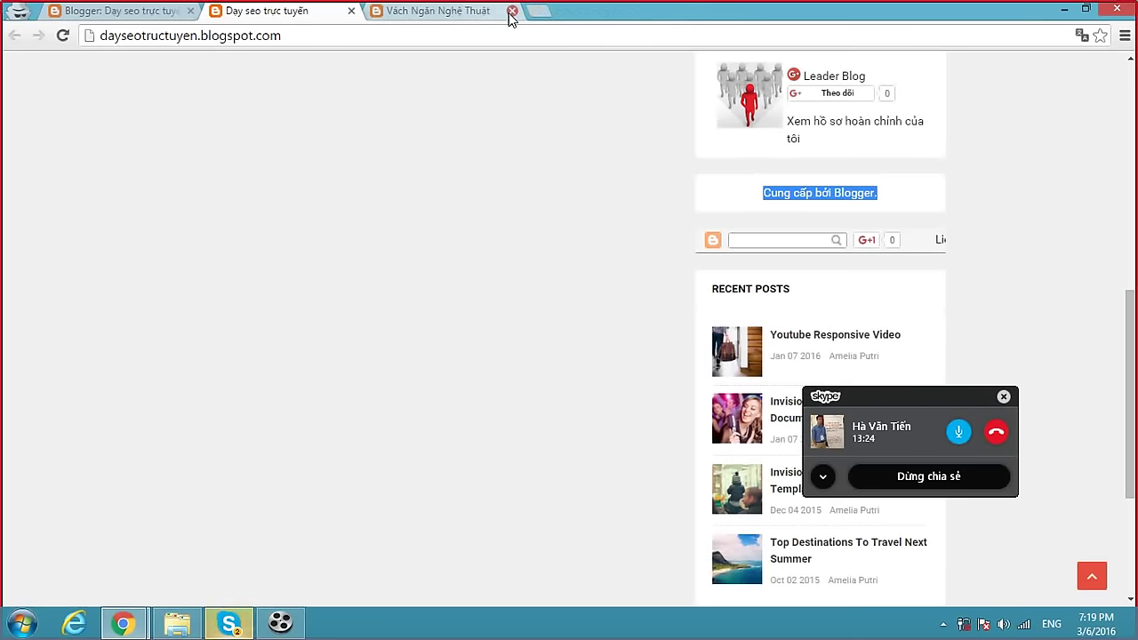
# Open the template's HTML editor in the Blogger dashboard tab.
pyautogui.scroll(7, 543, 182)
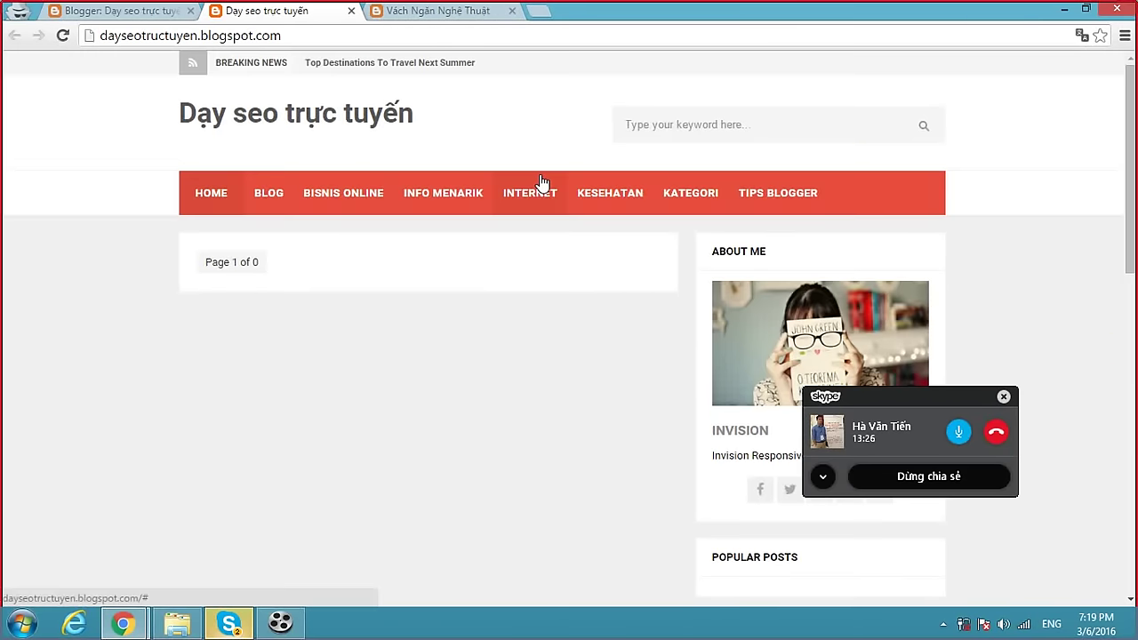
pyautogui.click(135, 13)
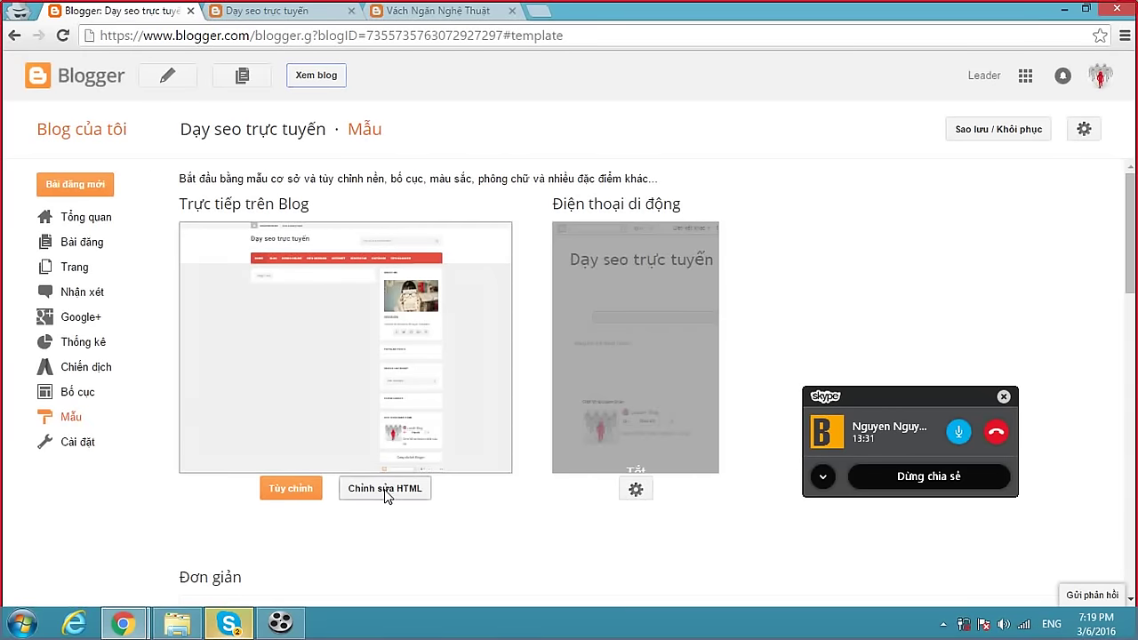
pyautogui.click(384, 489)
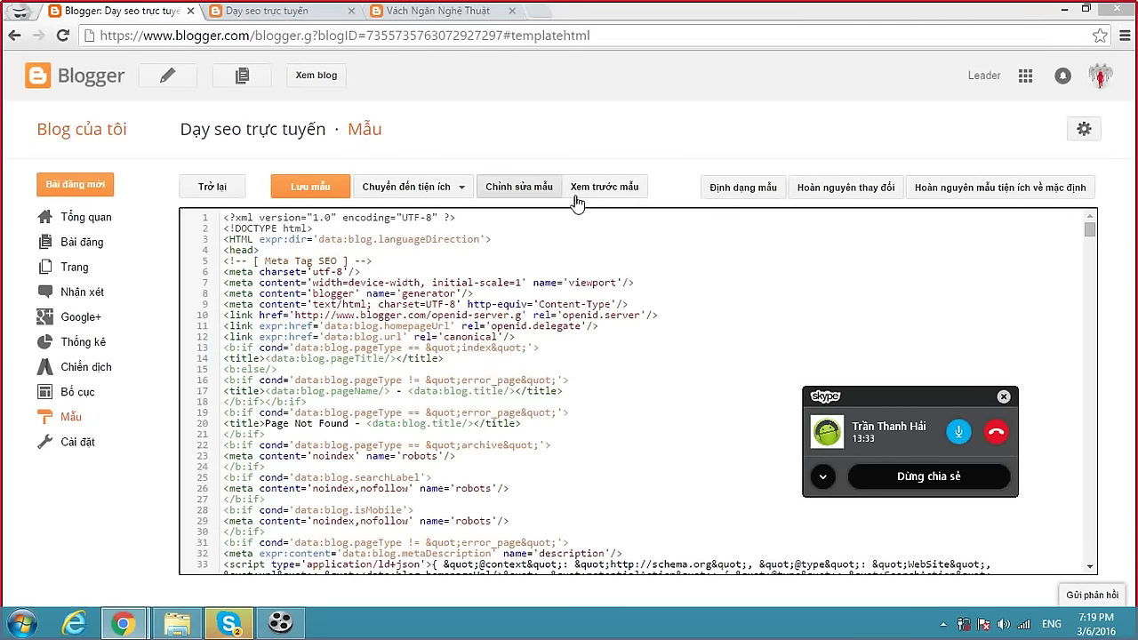
pyautogui.click(296, 23)
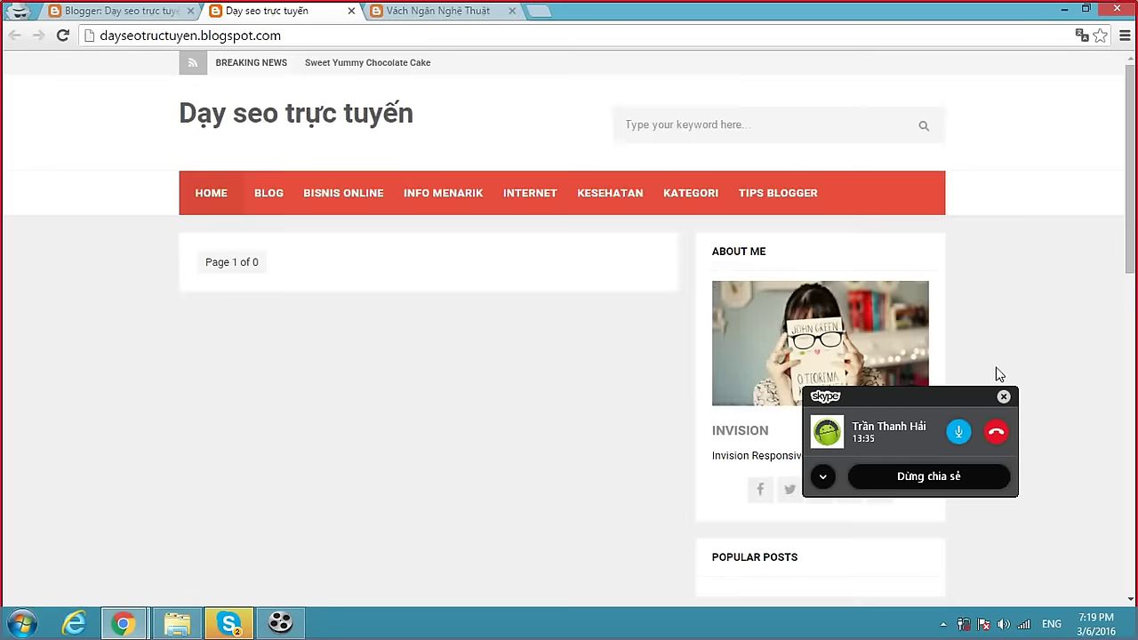
# On the live blog, select the attribution text again for inspection.
pyautogui.scroll(-3, 969, 374)
pyautogui.moveTo(936, 397); pyautogui.dragTo(1076, 529)
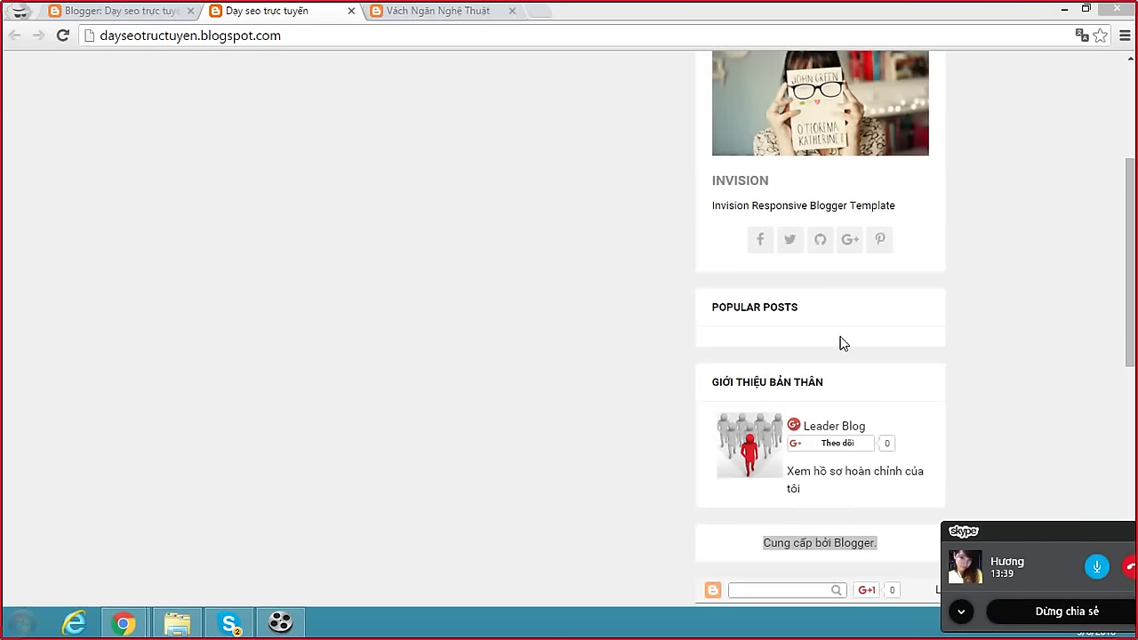
pyautogui.moveTo(1132, 301); pyautogui.dragTo(1132, 371)
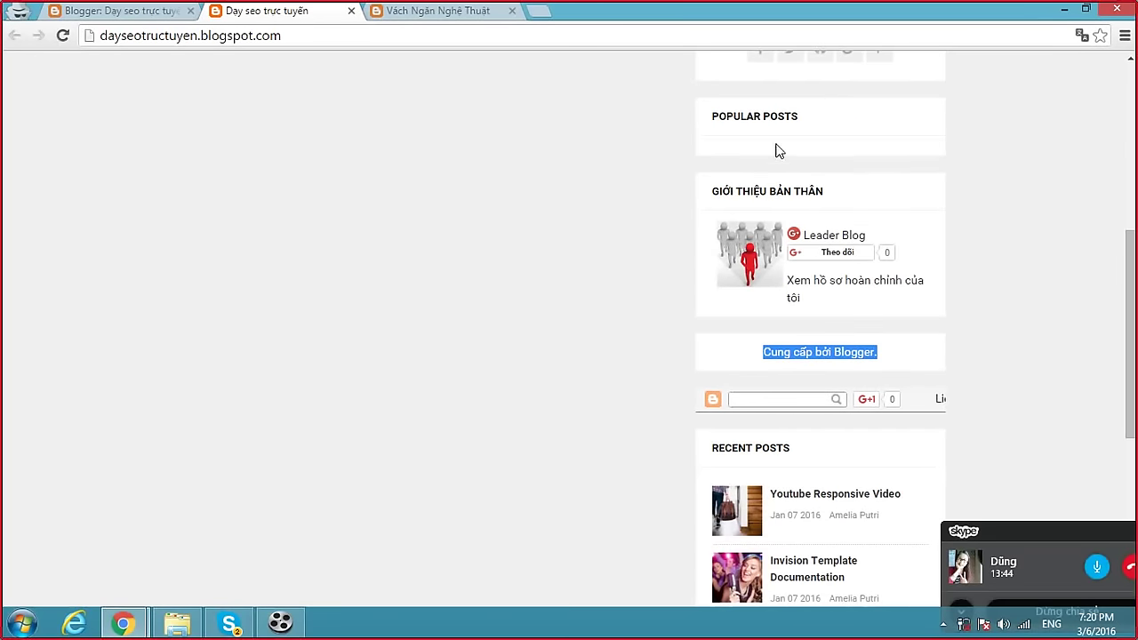
pyautogui.scroll(-2, 824, 332)
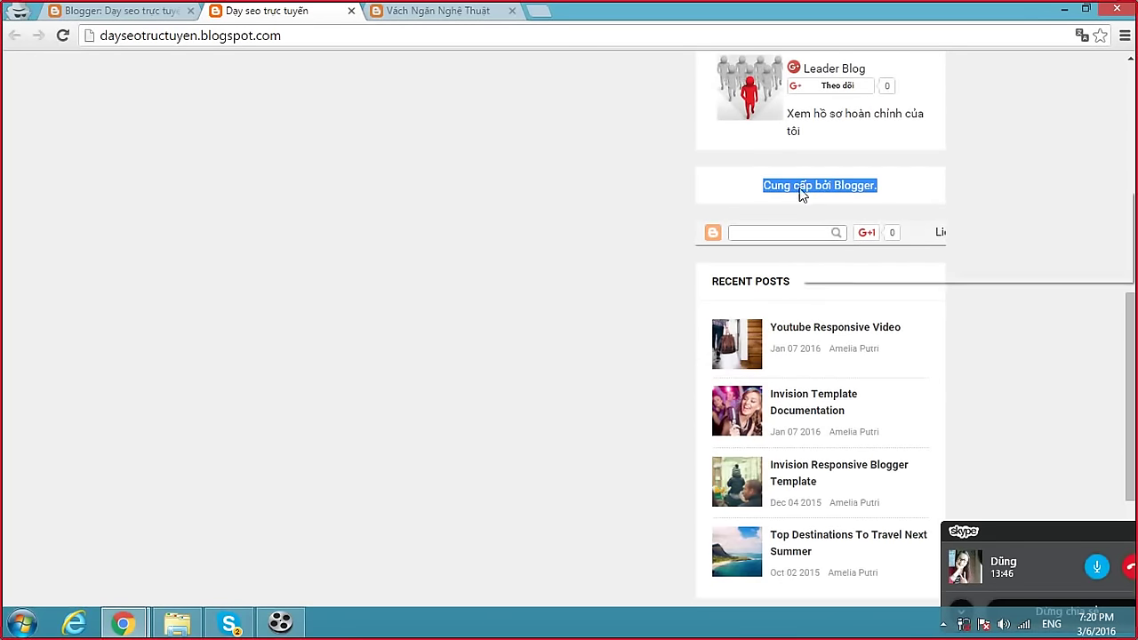
pyautogui.rightClick(799, 193)
# Inspect the attribution, view its Attribution1 widget div as HTML, then return to the template editor.
pyautogui.click(852, 279)
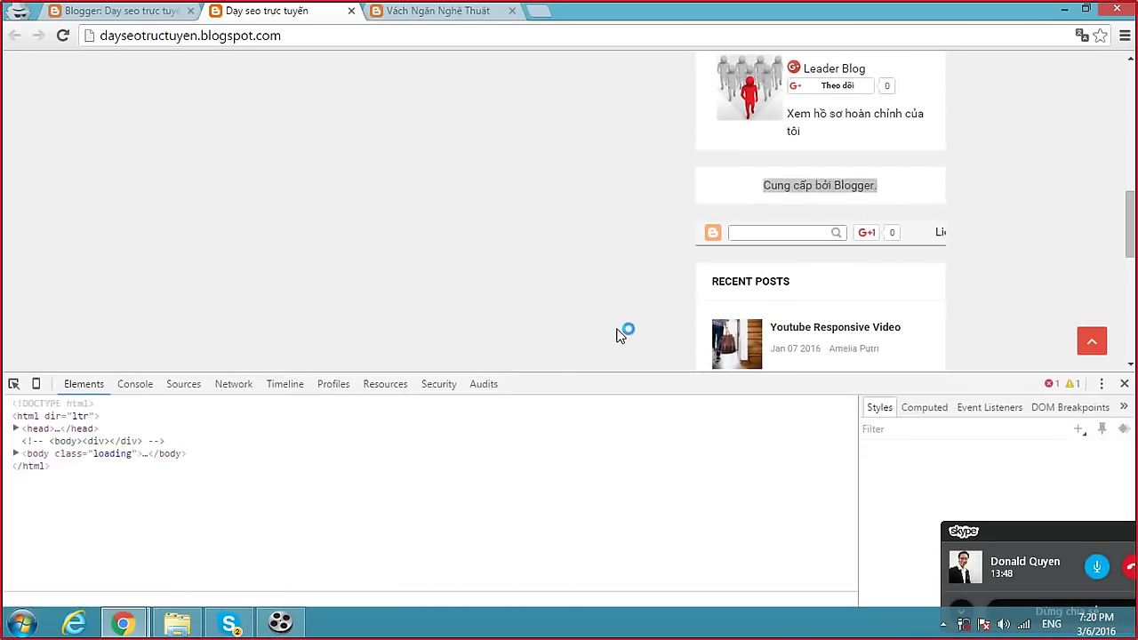
pyautogui.click(301, 481)
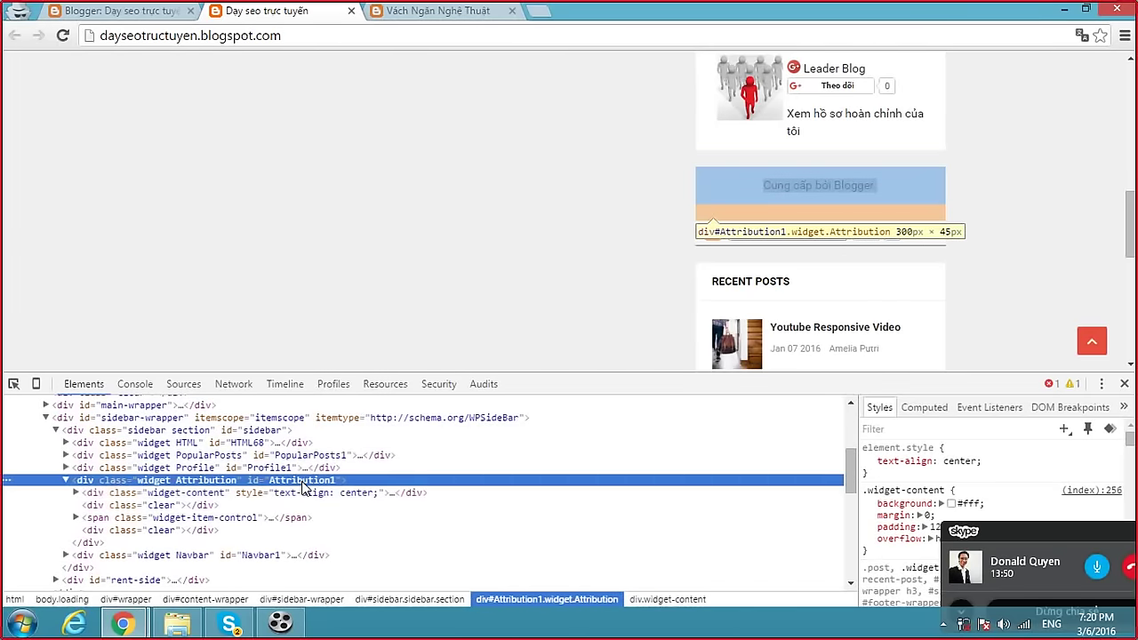
pyautogui.rightClick(302, 481)
pyautogui.click(360, 253)
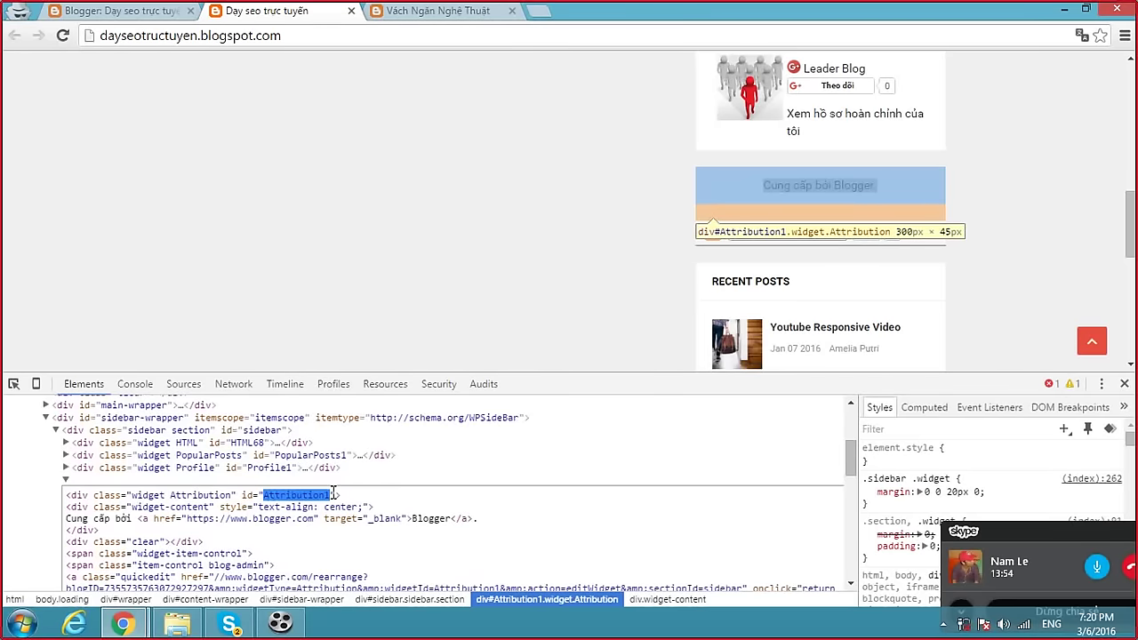
pyautogui.click(139, 11)
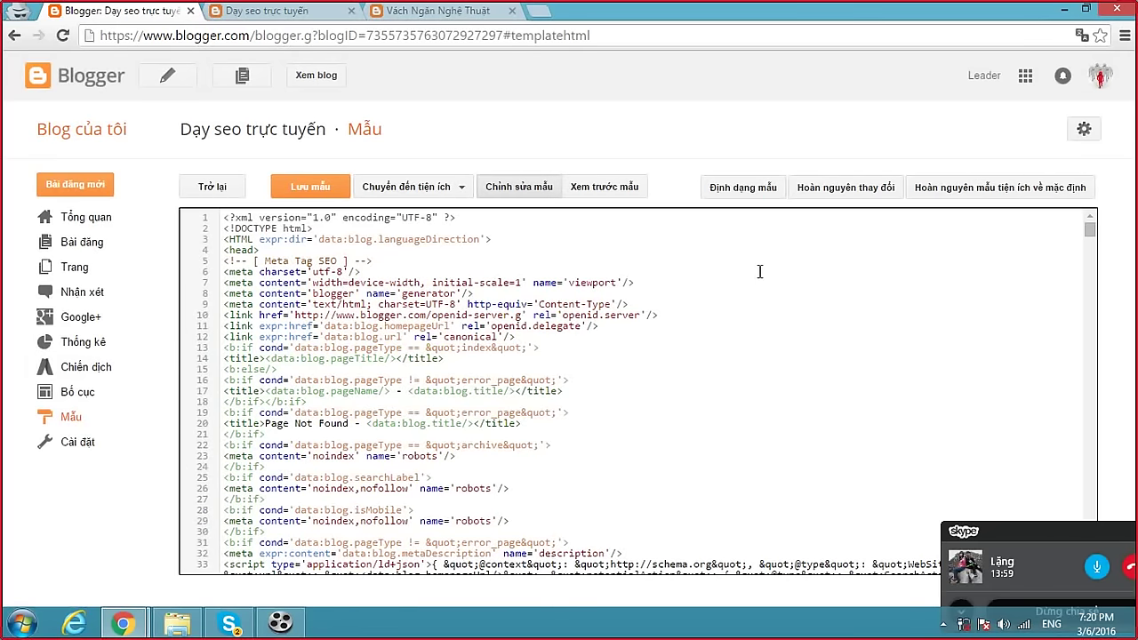
# Find Attribution1 in the template code, delete the Attribution1 and Navbar1 widget lines, and save.
pyautogui.click(73, 417)
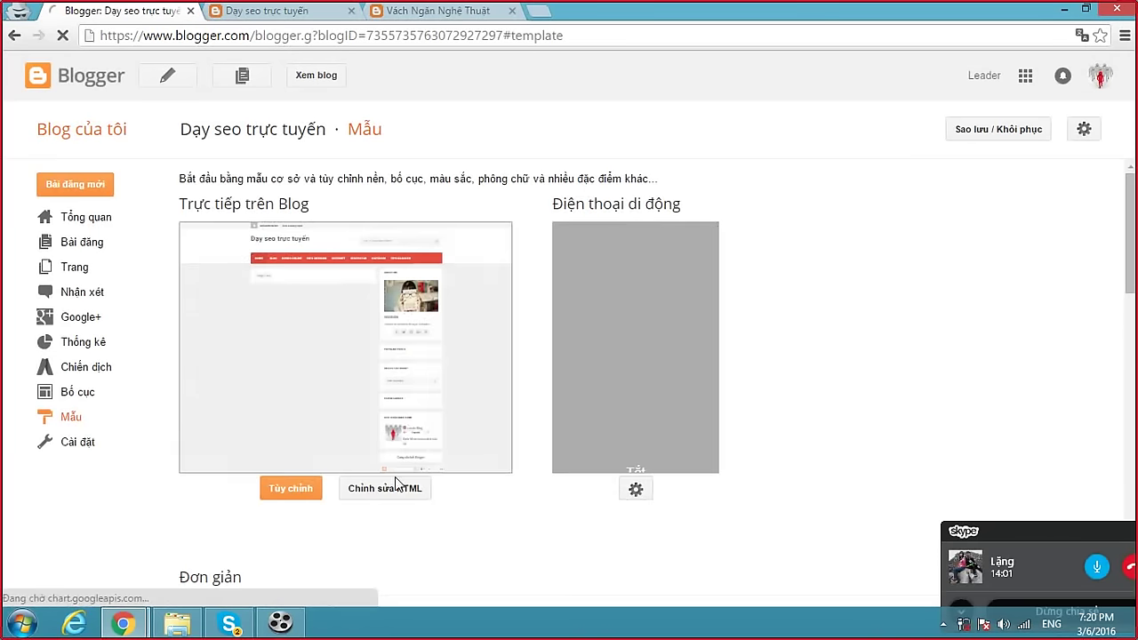
pyautogui.click(389, 489)
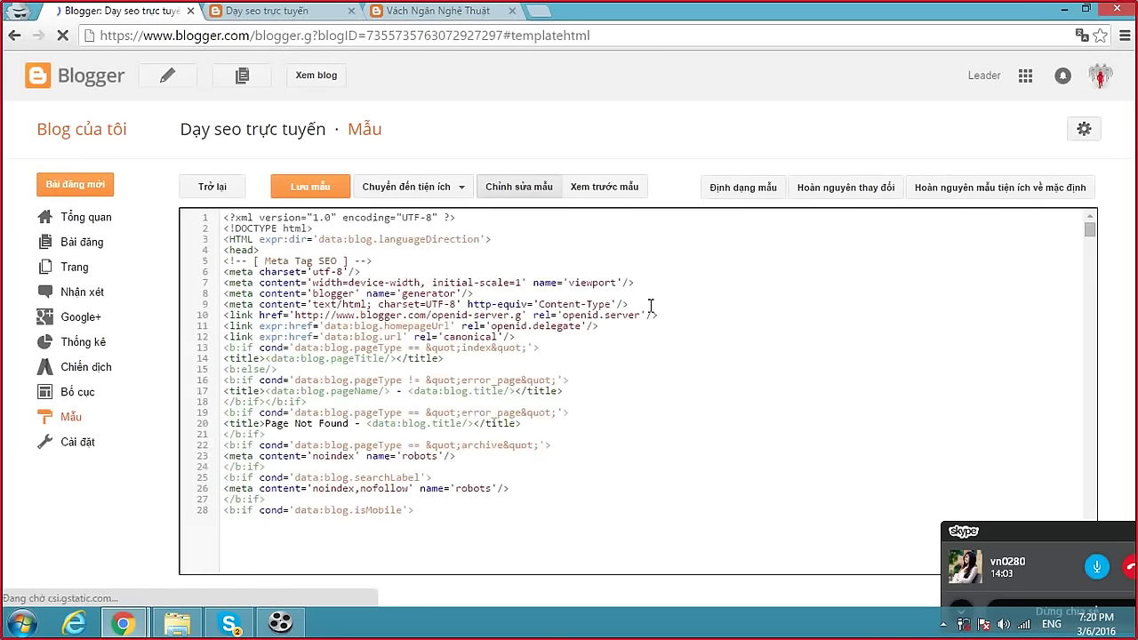
pyautogui.hotkey('ctrl', 'f')
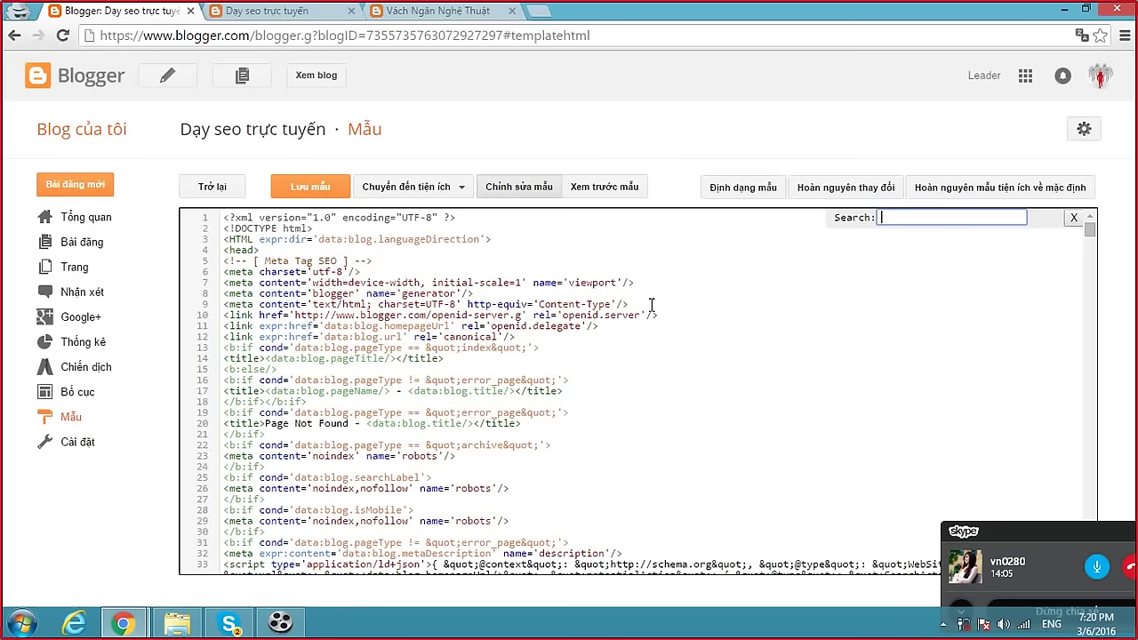
pyautogui.press('Return')
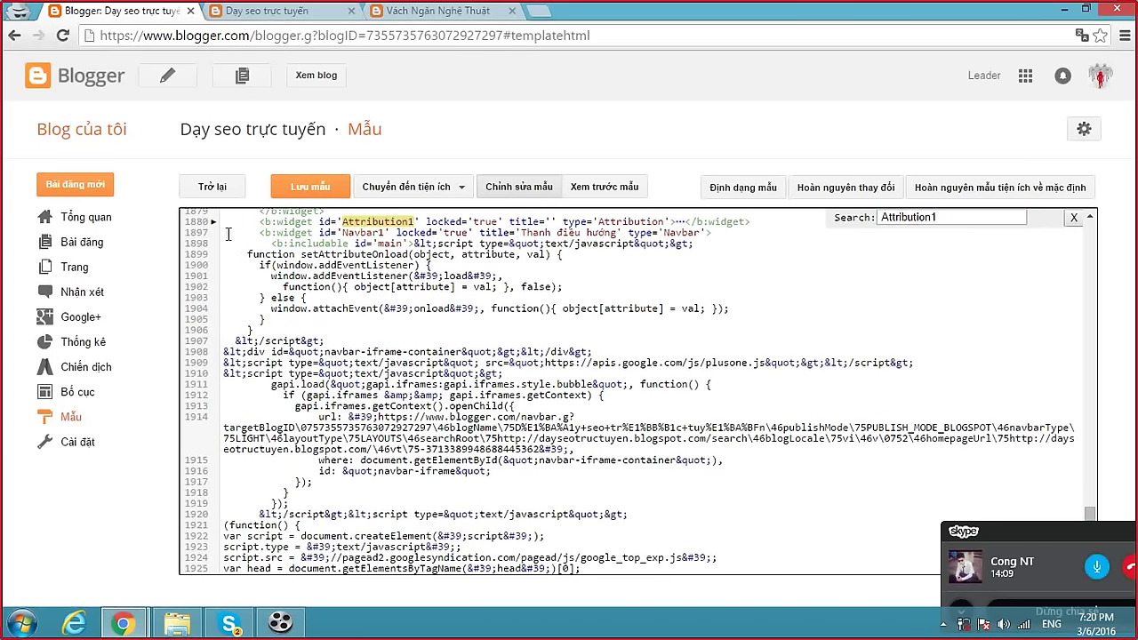
pyautogui.click(214, 233)
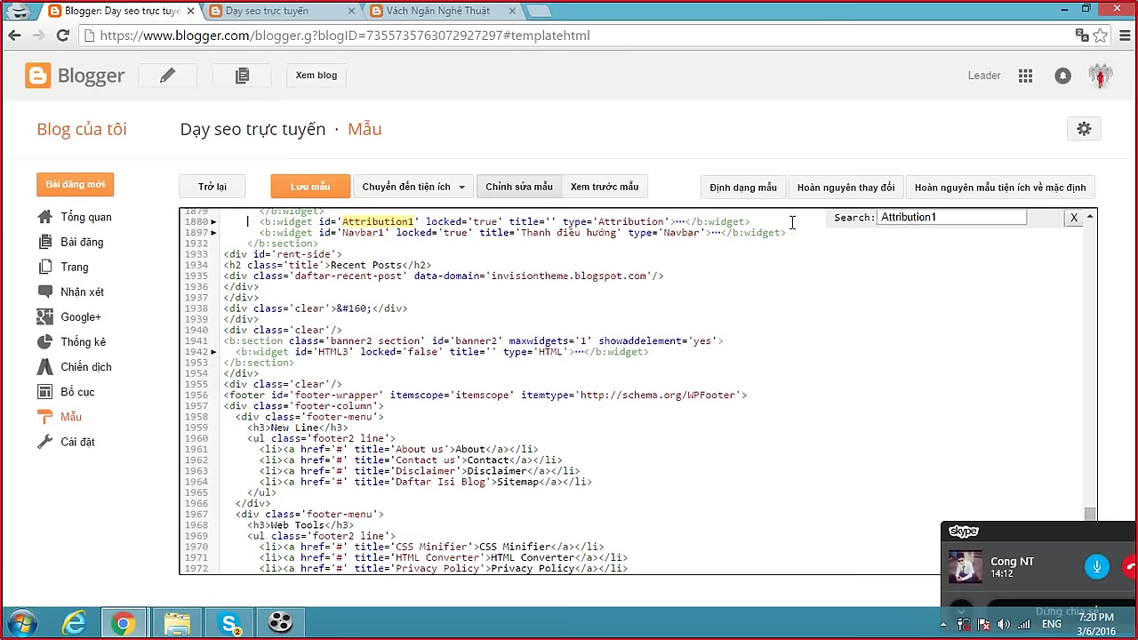
pyautogui.moveTo(797, 229); pyautogui.dragTo(797, 217)
pyautogui.scroll(1, 822, 249)
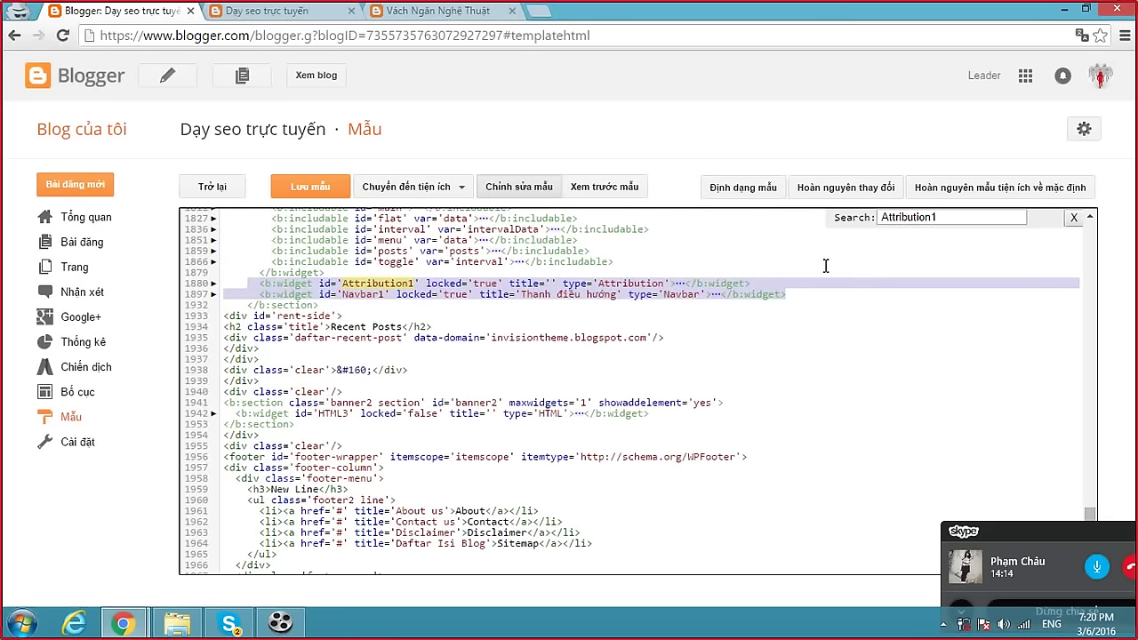
pyautogui.press('Delete')
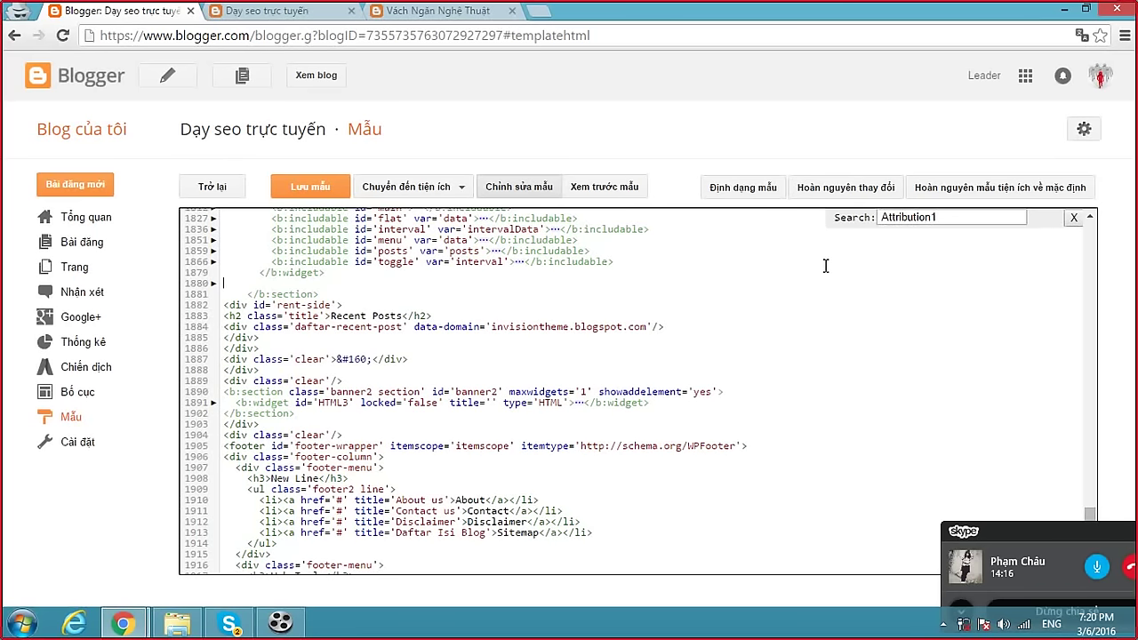
pyautogui.press('Delete')
pyautogui.click(310, 186)
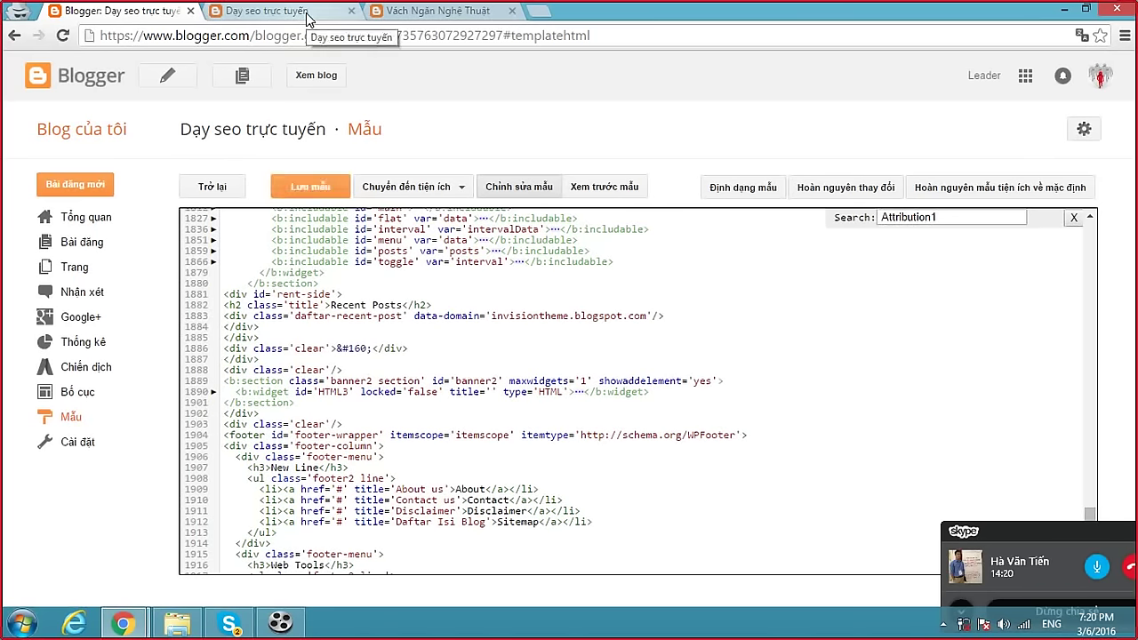
# Reload the live blog to see the edited template and scroll through the page.
pyautogui.click(334, 20)
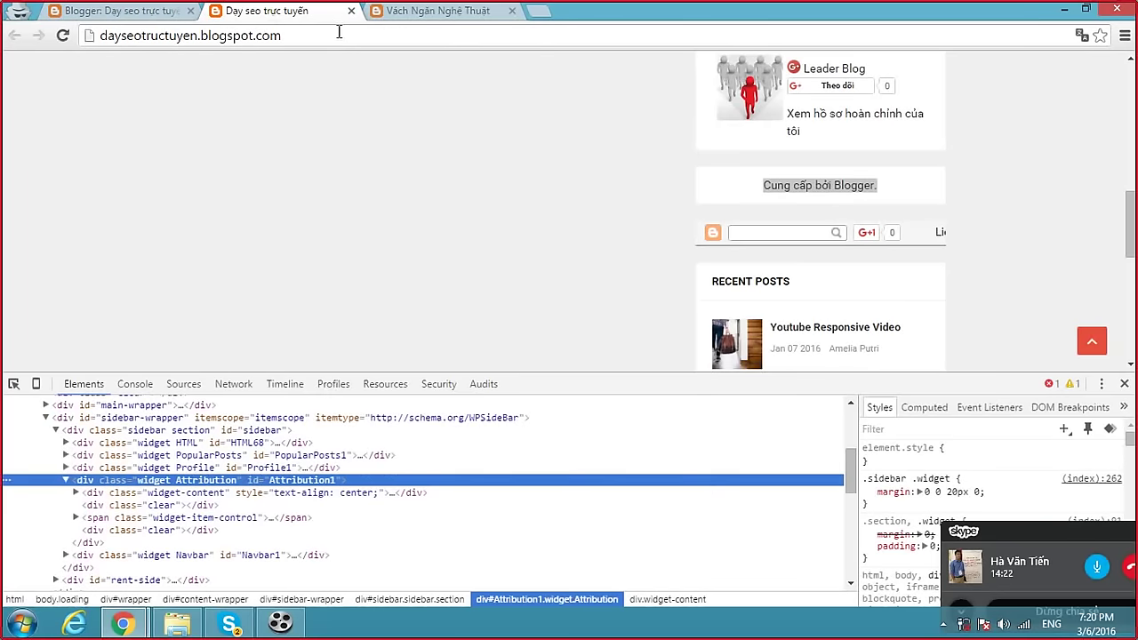
pyautogui.click(347, 38)
pyautogui.press('Return')
pyautogui.click(1124, 384)
pyautogui.scroll(-1, 885, 227)
pyautogui.scroll(-2, 885, 218)
pyautogui.scroll(3, 886, 219)
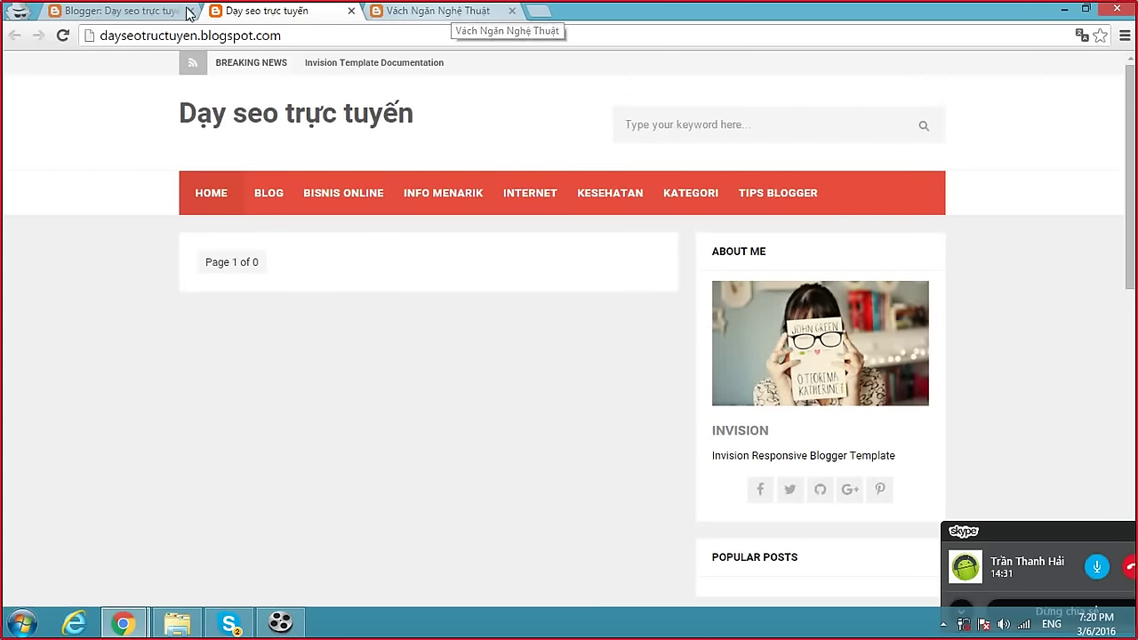
pyautogui.scroll(-6, 636, 261)
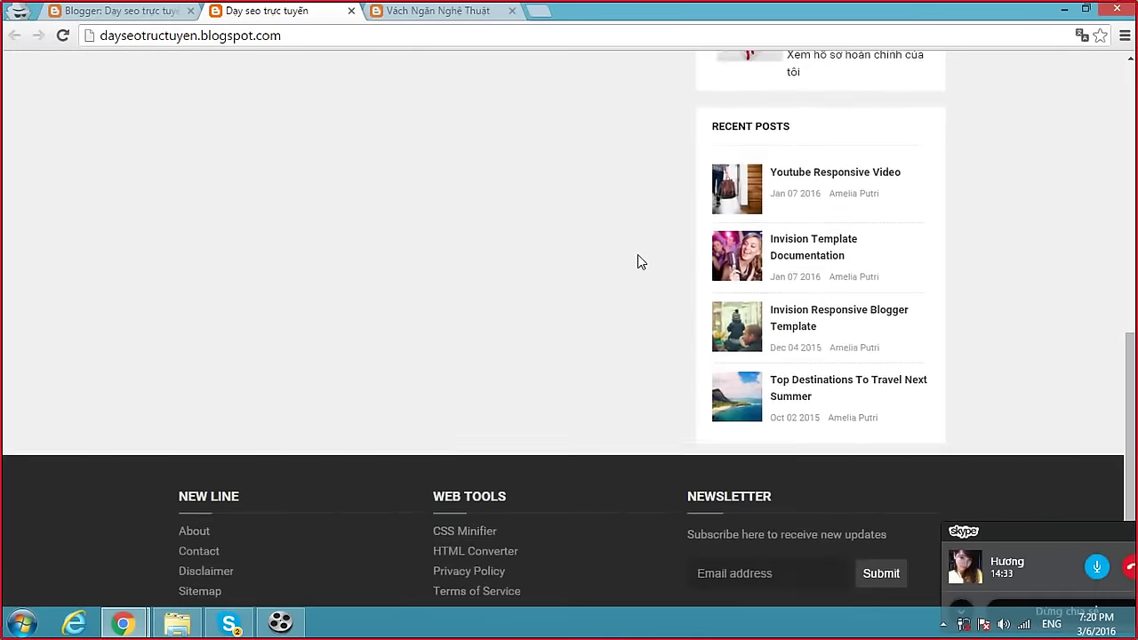
pyautogui.scroll(3, 637, 261)
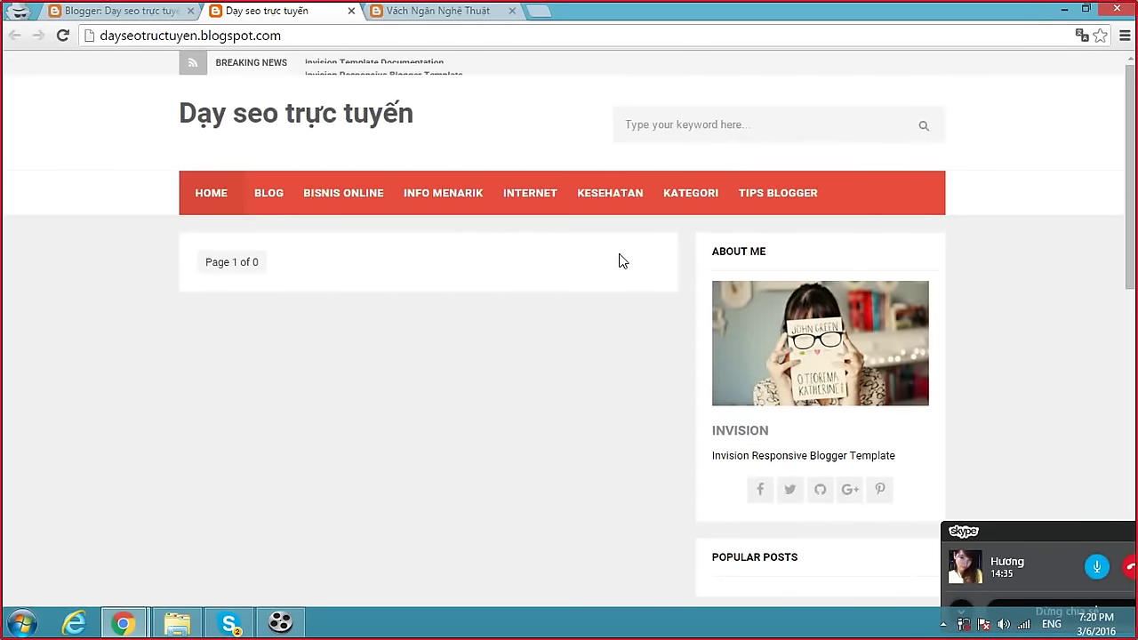
pyautogui.scroll(-10, 569, 302)
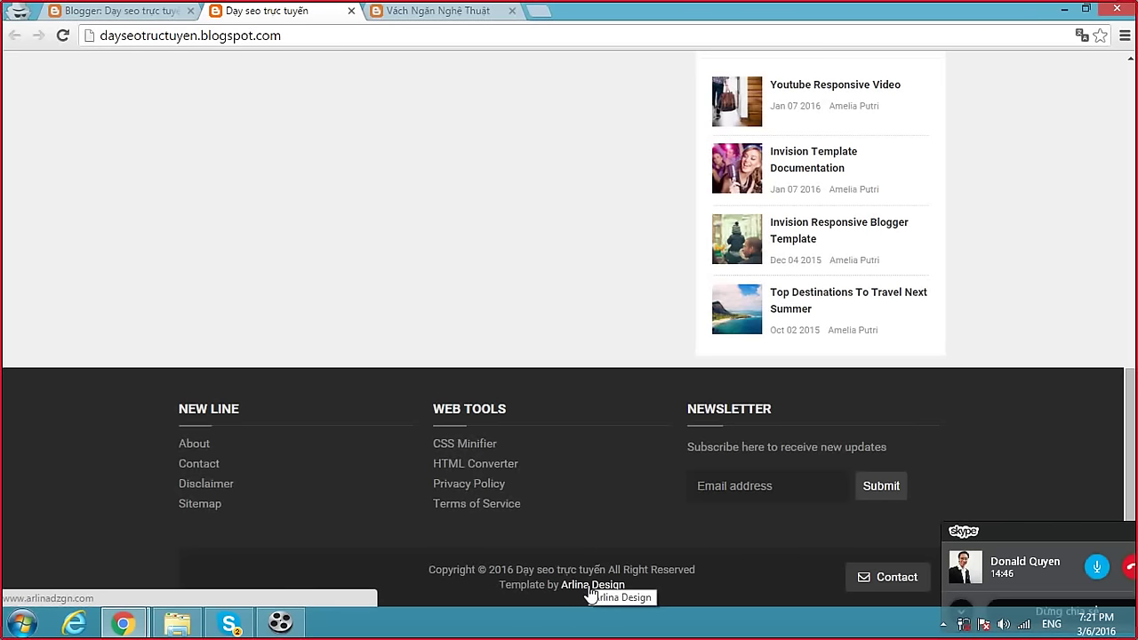
pyautogui.scroll(6, 589, 223)
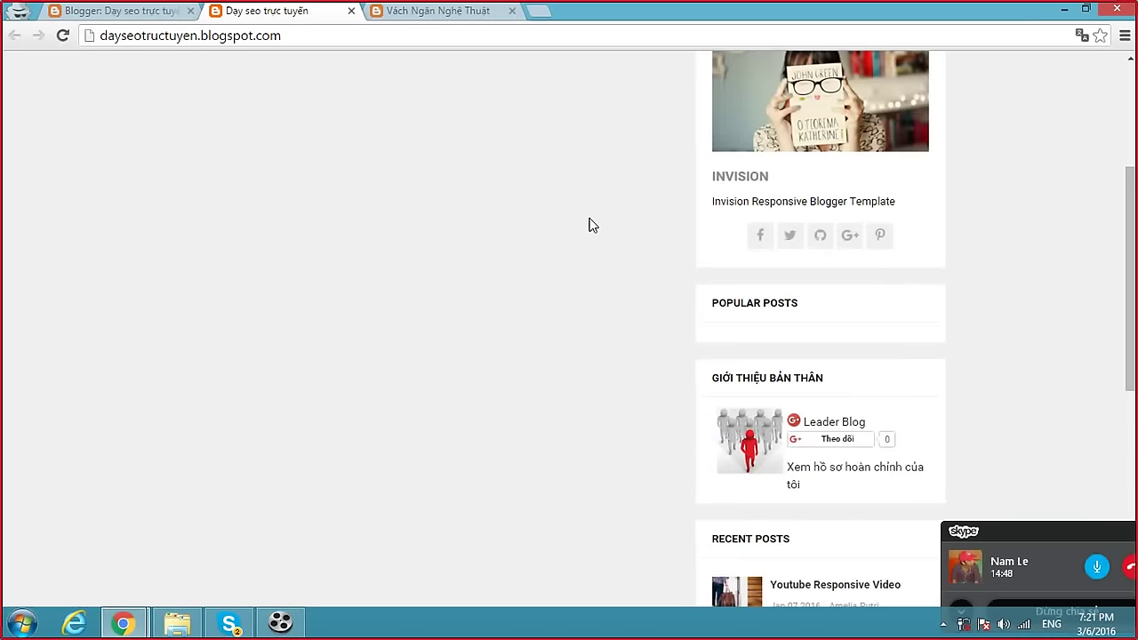
pyautogui.scroll(3, 589, 225)
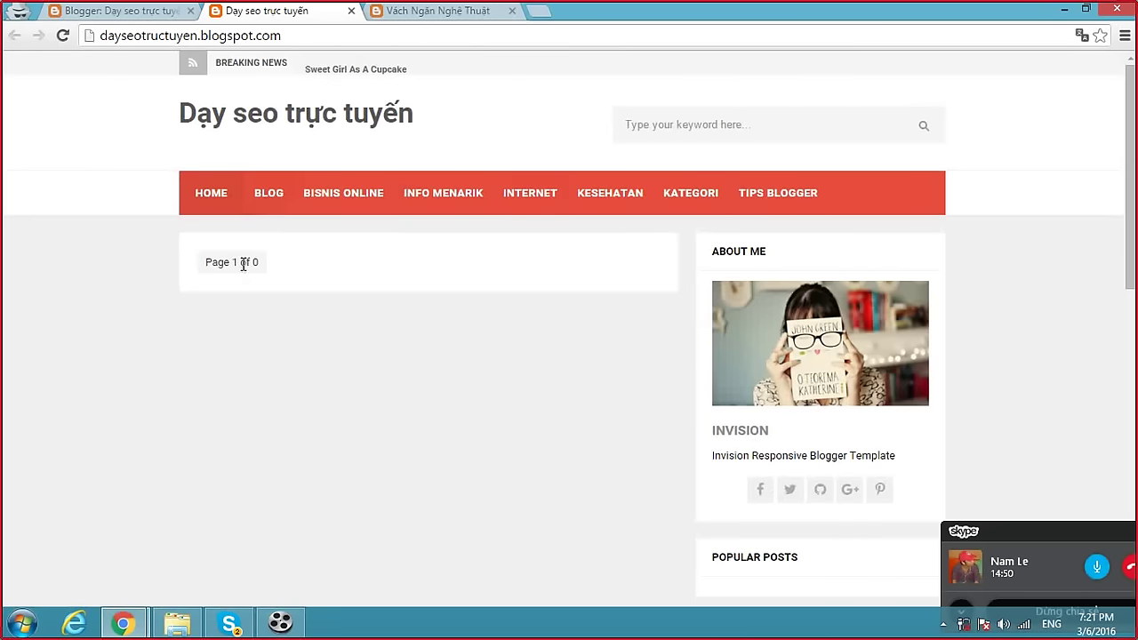
# Inspect the blog title to confirm it is an h1 heading, then return to the template editor.
pyautogui.click(288, 119)
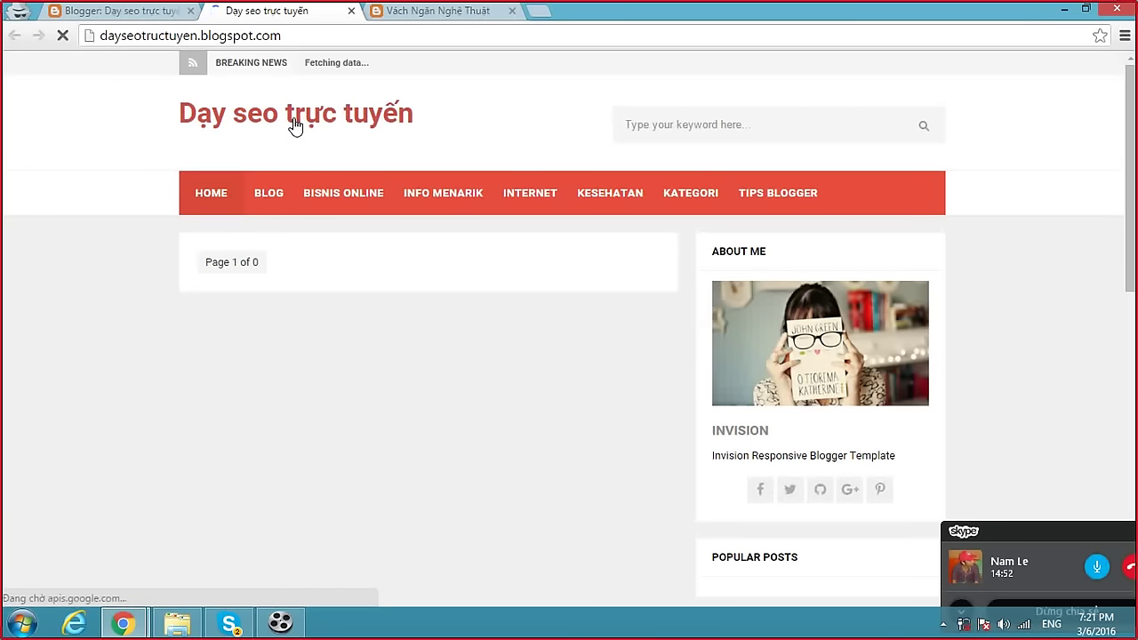
pyautogui.rightClick(293, 120)
pyautogui.click(372, 247)
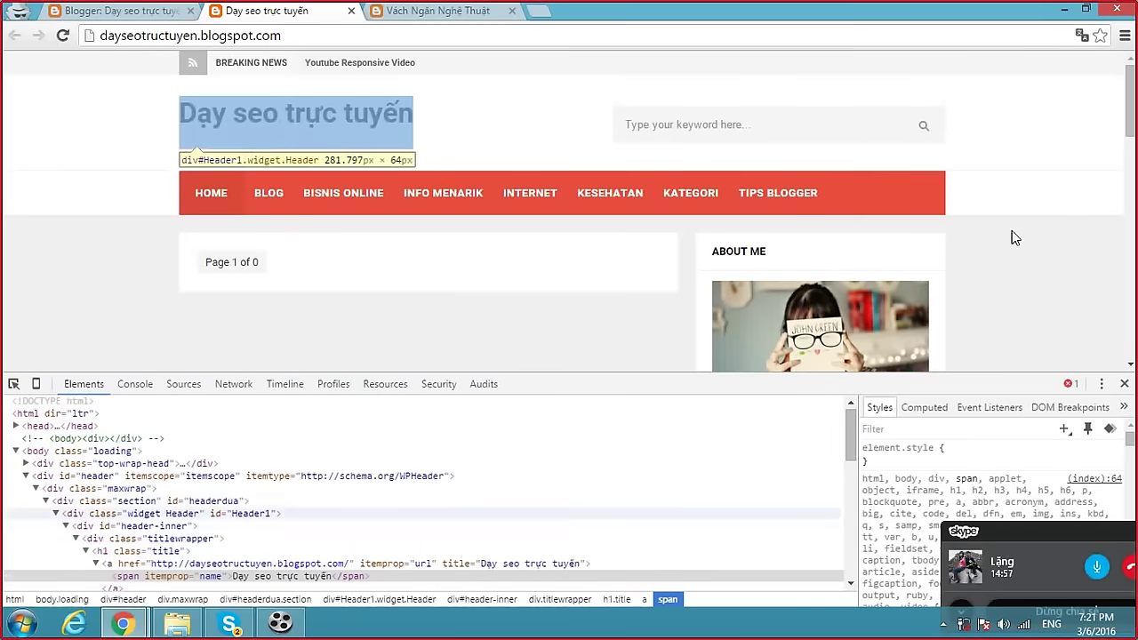
pyautogui.click(1125, 383)
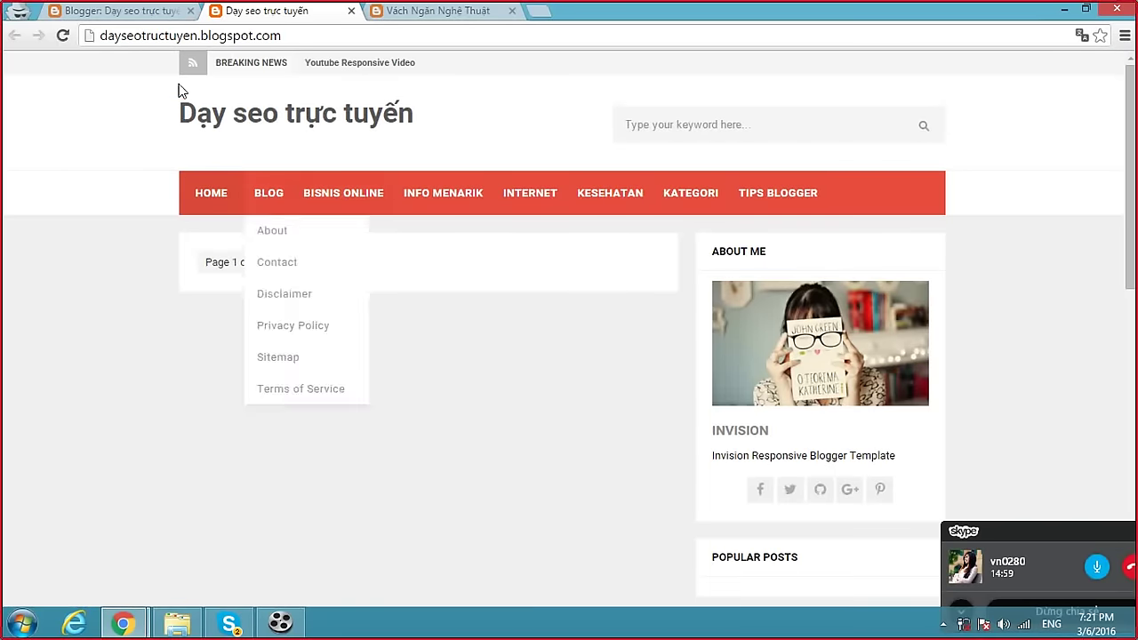
pyautogui.click(147, 11)
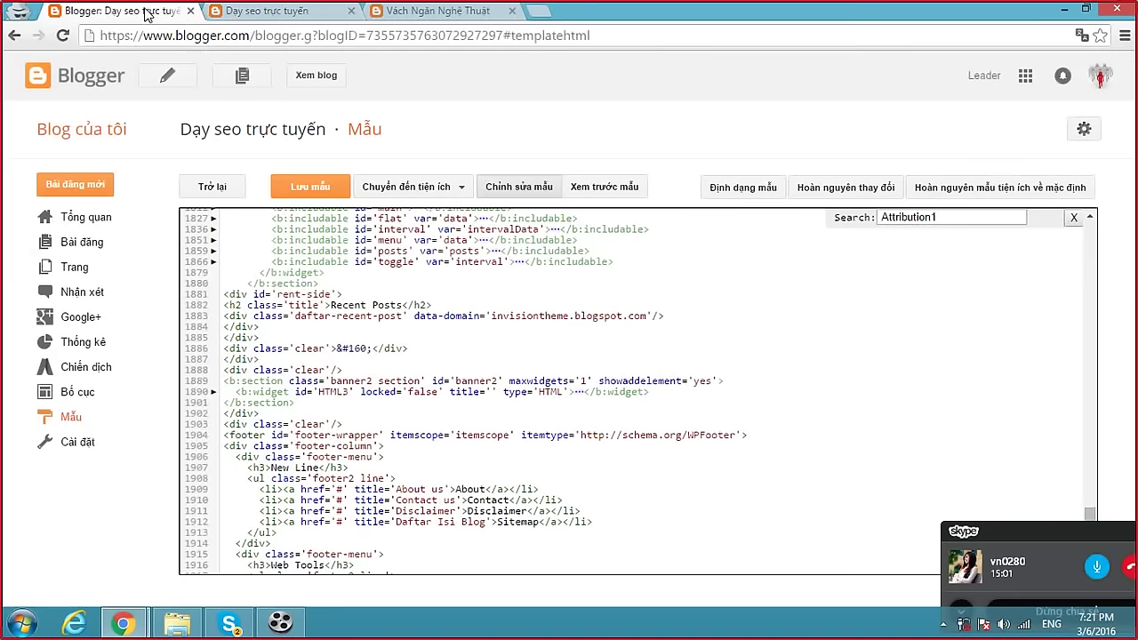
# Start a new blank post from Bài đăng, then move to the third browser tab.
pyautogui.click(87, 242)
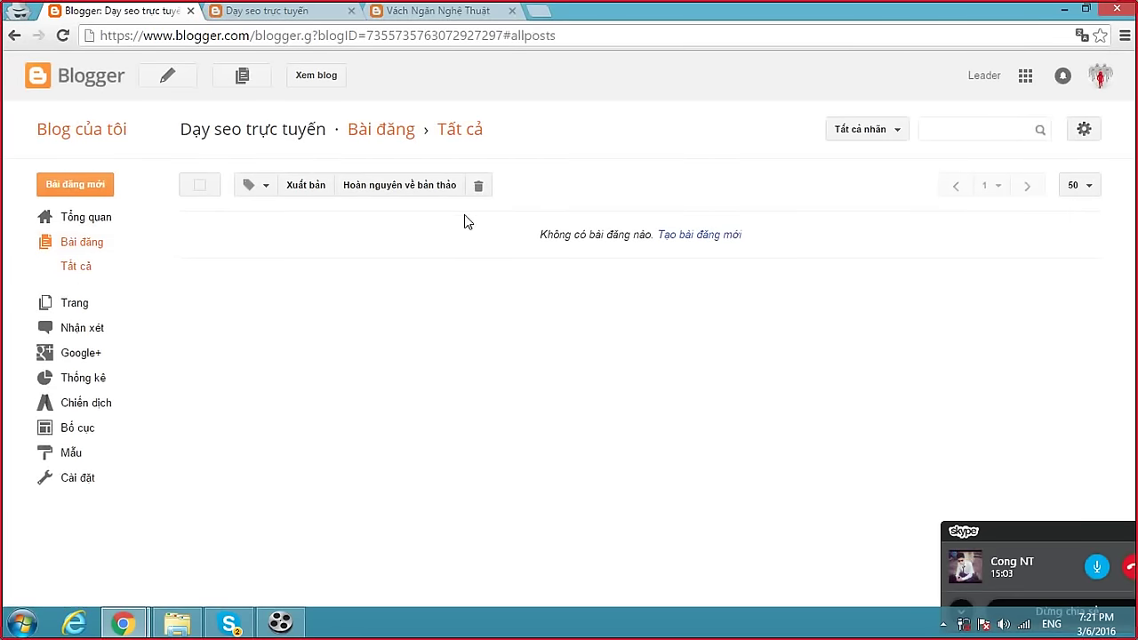
pyautogui.click(92, 184)
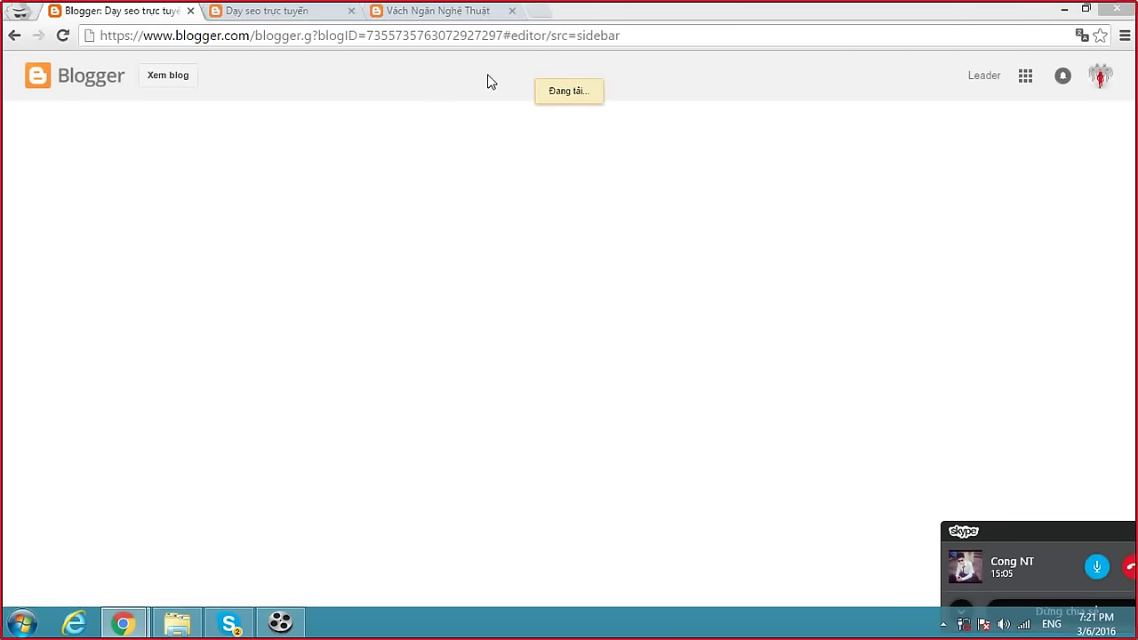
pyautogui.hotkey('alt', 'Tab')
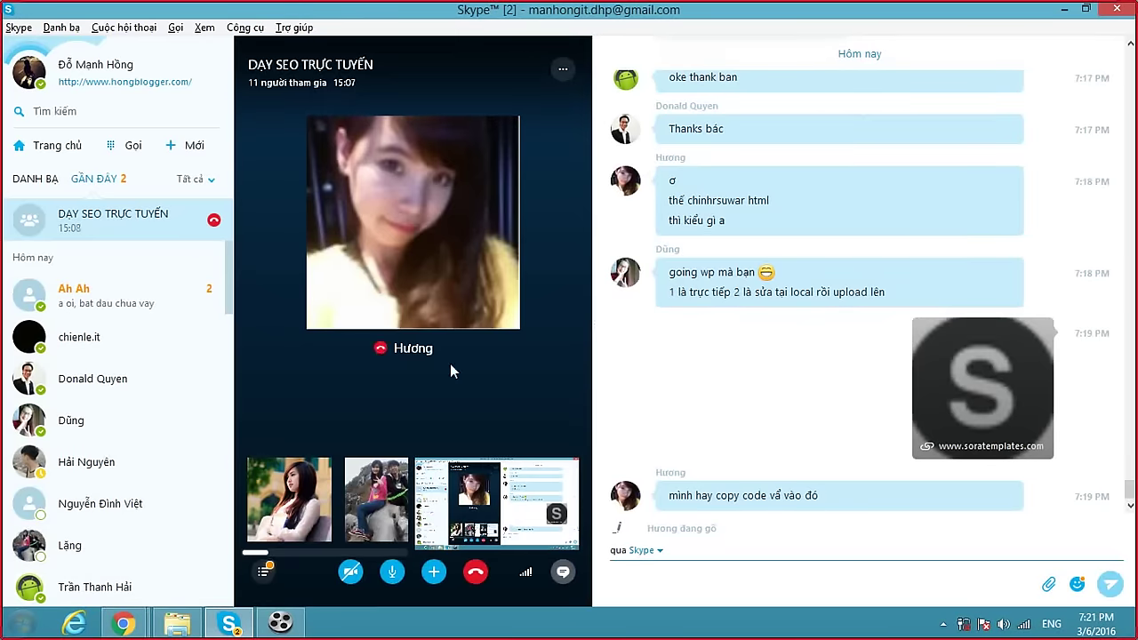
pyautogui.hotkey('alt', 'Tab')
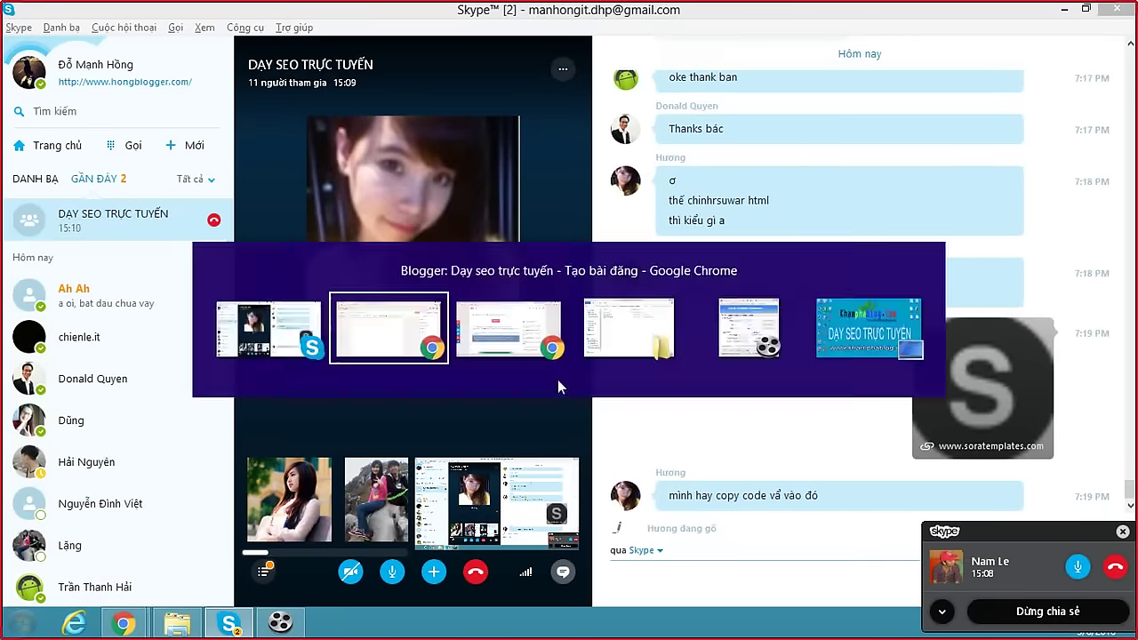
pyautogui.click(469, 11)
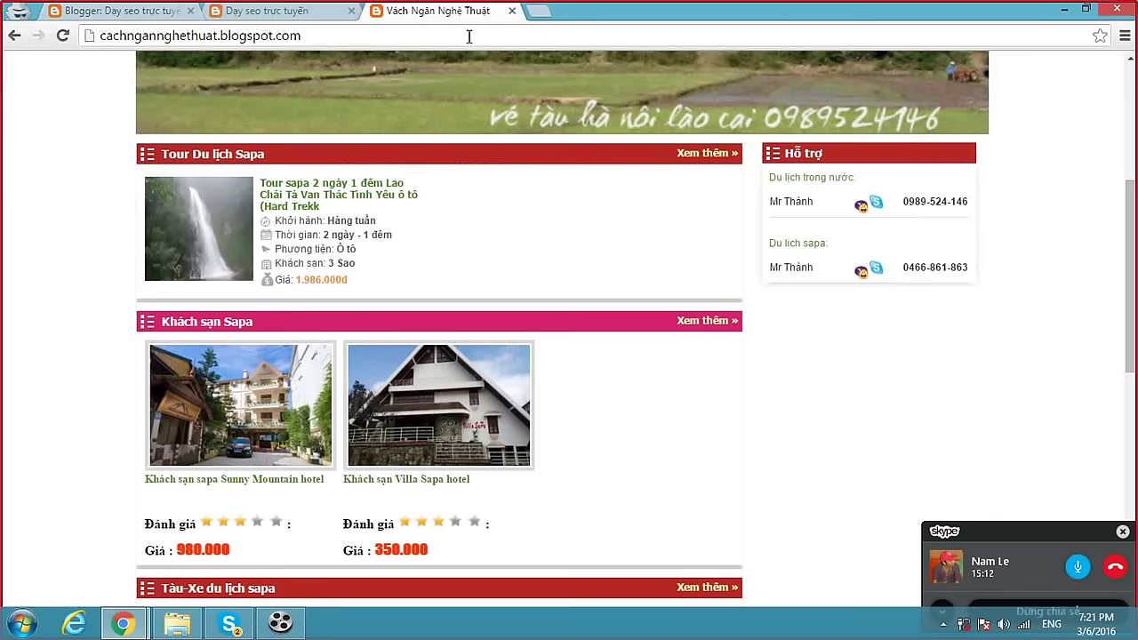
# Load khamphablog.com and open its #Giới Thiệu > Admin author page.
pyautogui.click(468, 35)
pyautogui.write('kh')
pyautogui.press('Return')
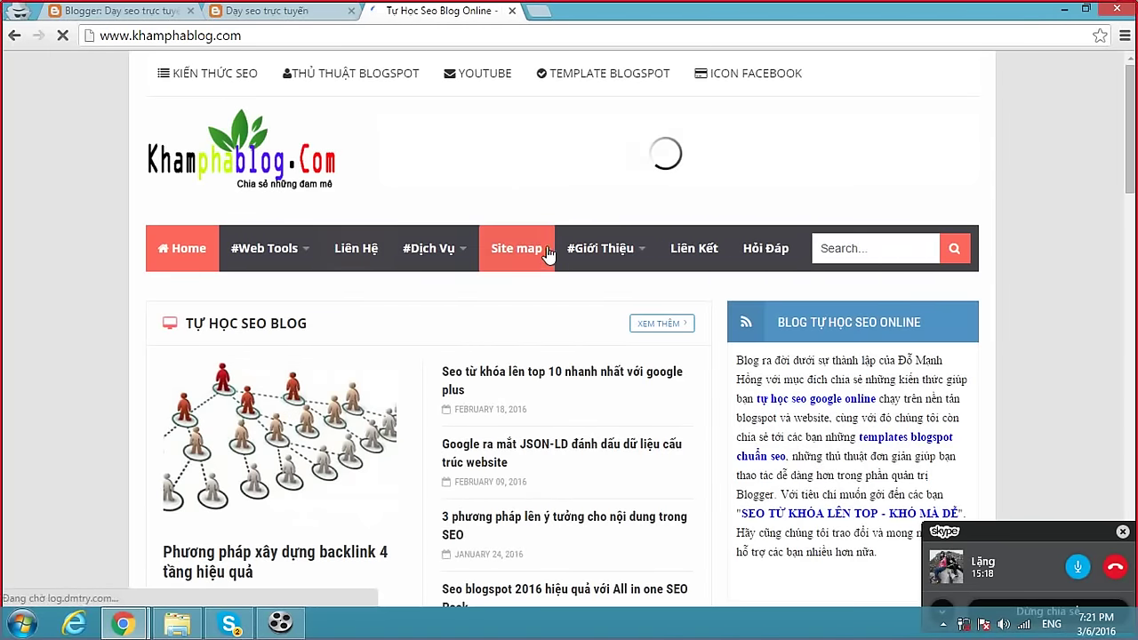
pyautogui.moveTo(591, 248)
pyautogui.click(608, 301)
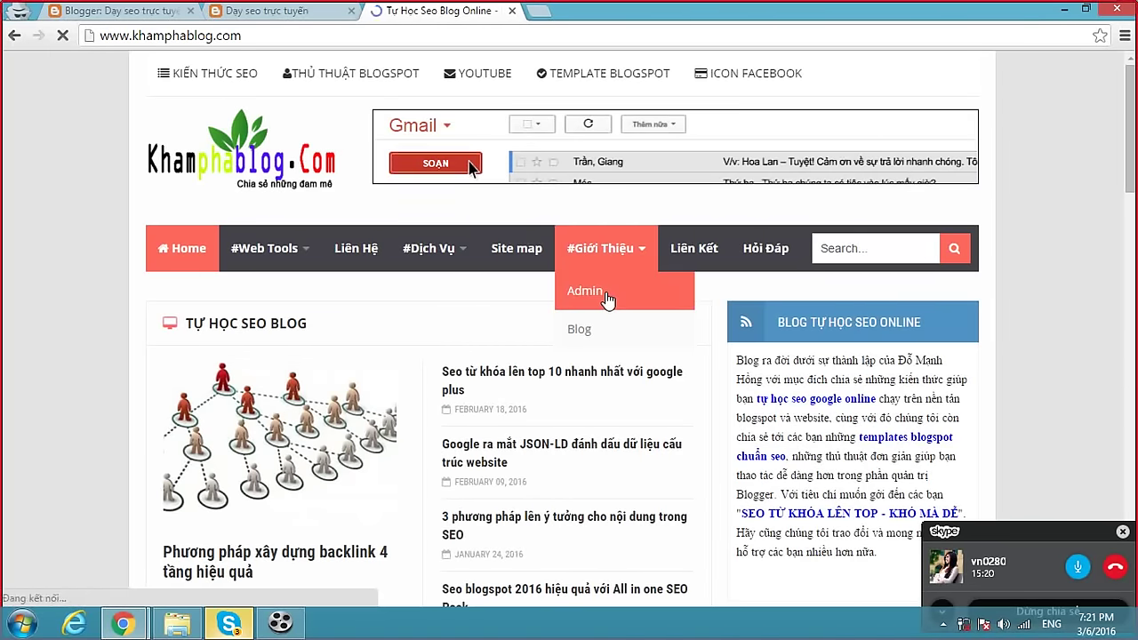
pyautogui.scroll(-3, 560, 320)
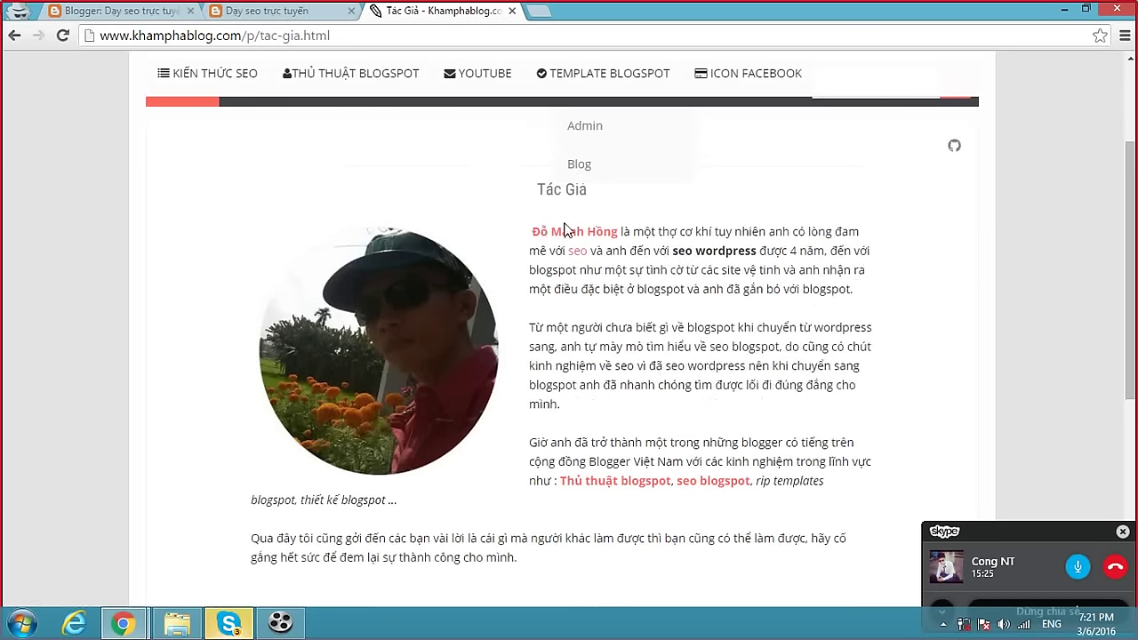
# Select the author introduction text, then return to the new post's title field.
pyautogui.moveTo(531, 225); pyautogui.dragTo(558, 326)
pyautogui.scroll(-3, 567, 330)
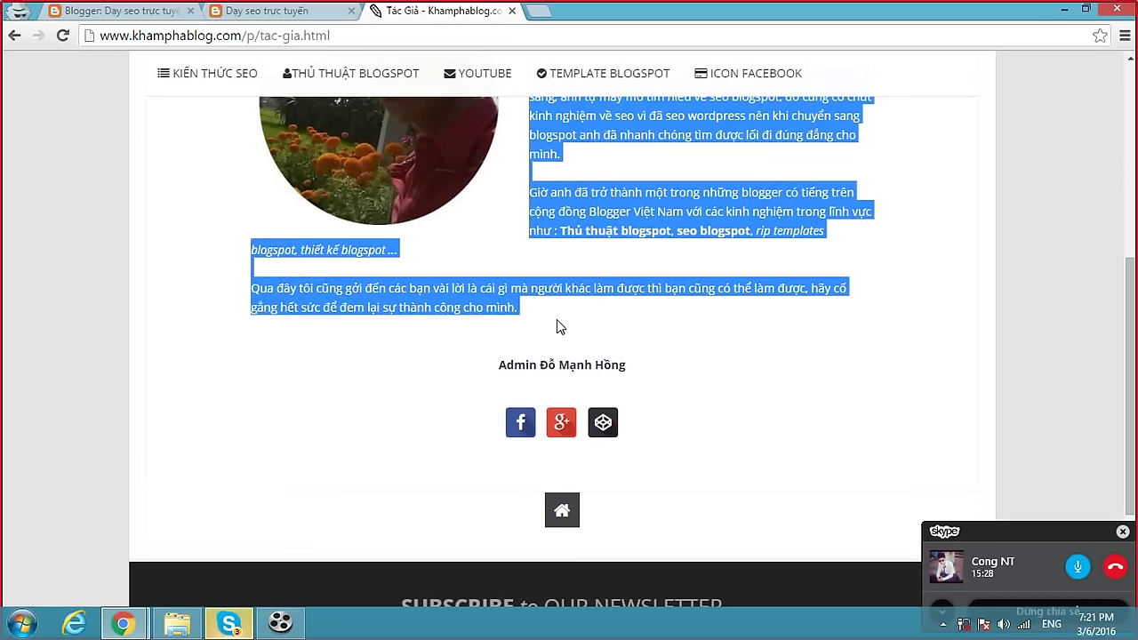
pyautogui.click(151, 18)
pyautogui.click(299, 120)
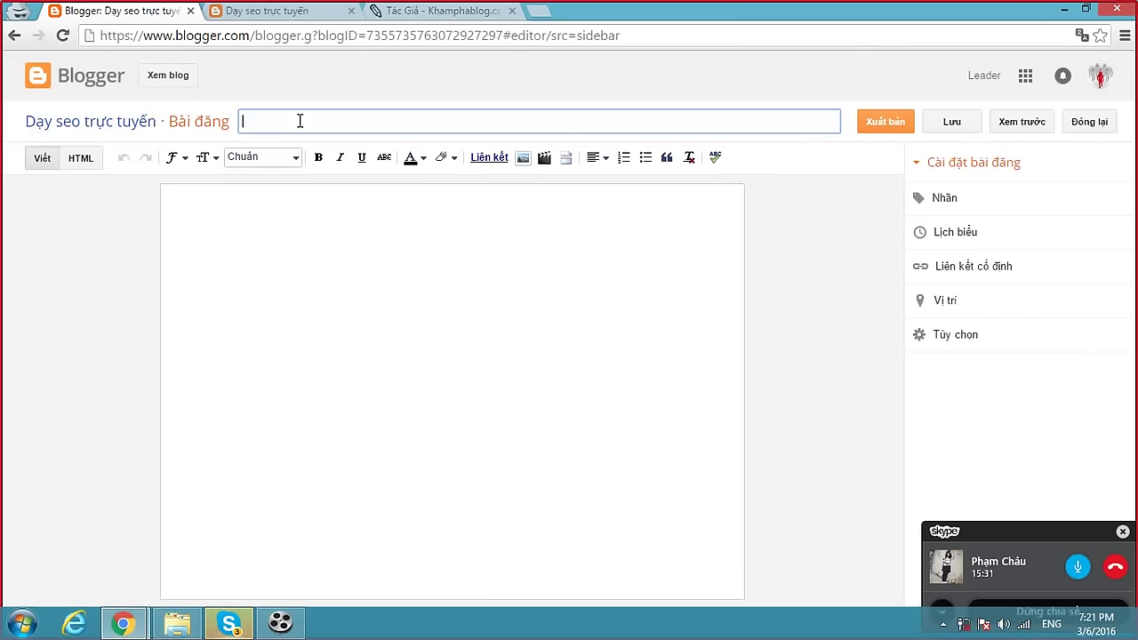
# Publish the post 'Giới thiệu' with the pasted author introduction as its body.
pyautogui.write('Giới thiệ')
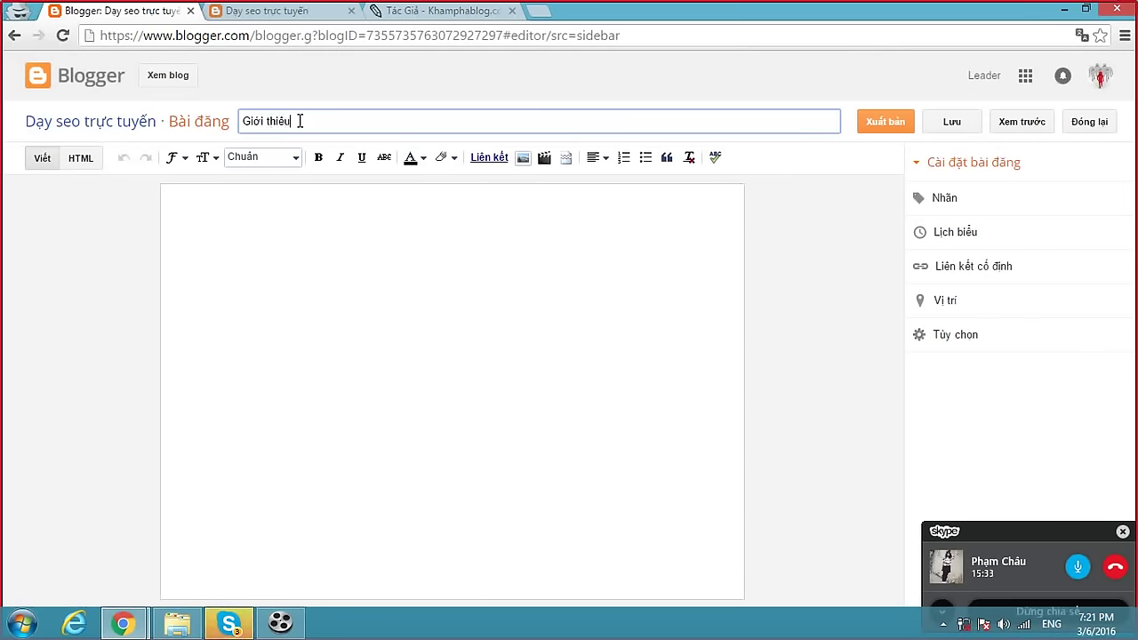
pyautogui.write('u')
pyautogui.click(283, 196)
pyautogui.write('Đỗ Mạnh Hồng là một thợ cơ khí tuy nhiên anh có lòng đam mê với seo và anh đến với seo wordpress được 4 năm, đến với blogspot như một sự tình cờ từ các site vệ tinh và anh nhận ra một điều đặc biệt ở blogspot và anh đã gắn bó với blogspot.  Từ một người chưa biết gì về blogspot khi chuyển từ wordpress sang, anh tự mày mò tìm hiểu về seo blogspot, do cũng có chút kinh nghiệm về seo vì đã seo wordpress nên khi chuyển sang blogspot anh đã nhanh chóng tìm được lối đi đúng đắng cho mình.  Giờ anh đã trở thành một trong những blogger có tiếng trên cộng đồng Blogger Việt Nam với các kinh nghiệm trong lĩnh vực như : Thủ thuật blogspot, seo blogspot, rip templates blogspot, thiết kế blogspot ...  Qua đây tôi cũng gởi đến các bạn vài lời là cái gì mà người khác làm được thì bạn cũng có thể làm được, hãy cố gắng hết sức để đem lại sự thành công cho mình.')
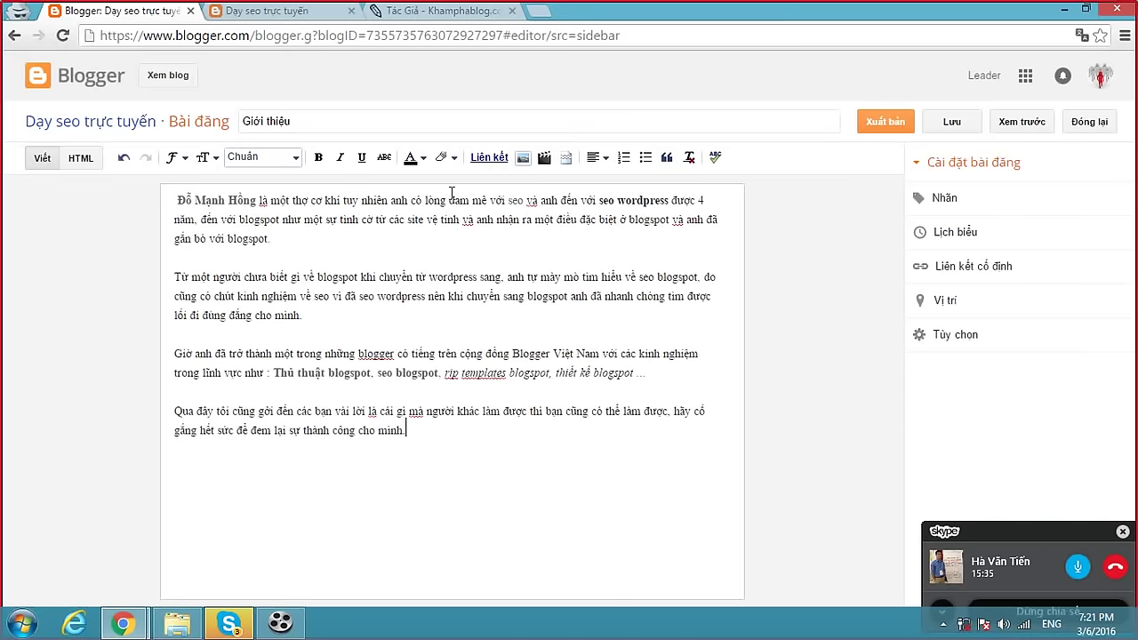
pyautogui.click(896, 122)
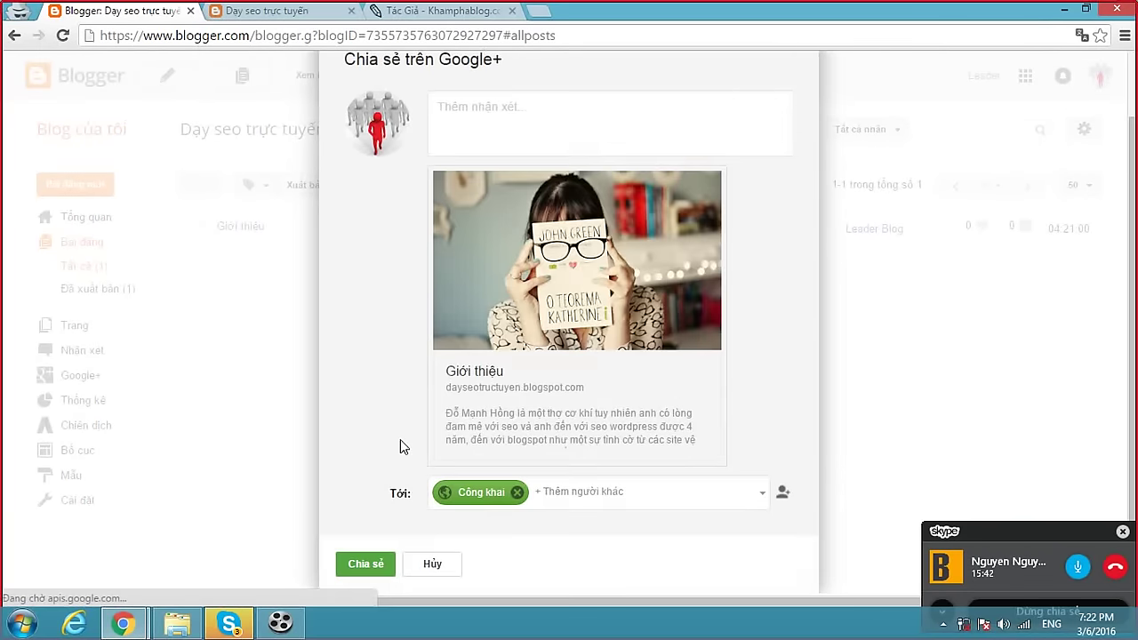
pyautogui.click(432, 564)
# Reload the live blog and open the new Giới thiệu post.
pyautogui.click(293, 10)
pyautogui.click(305, 32)
pyautogui.press('Return')
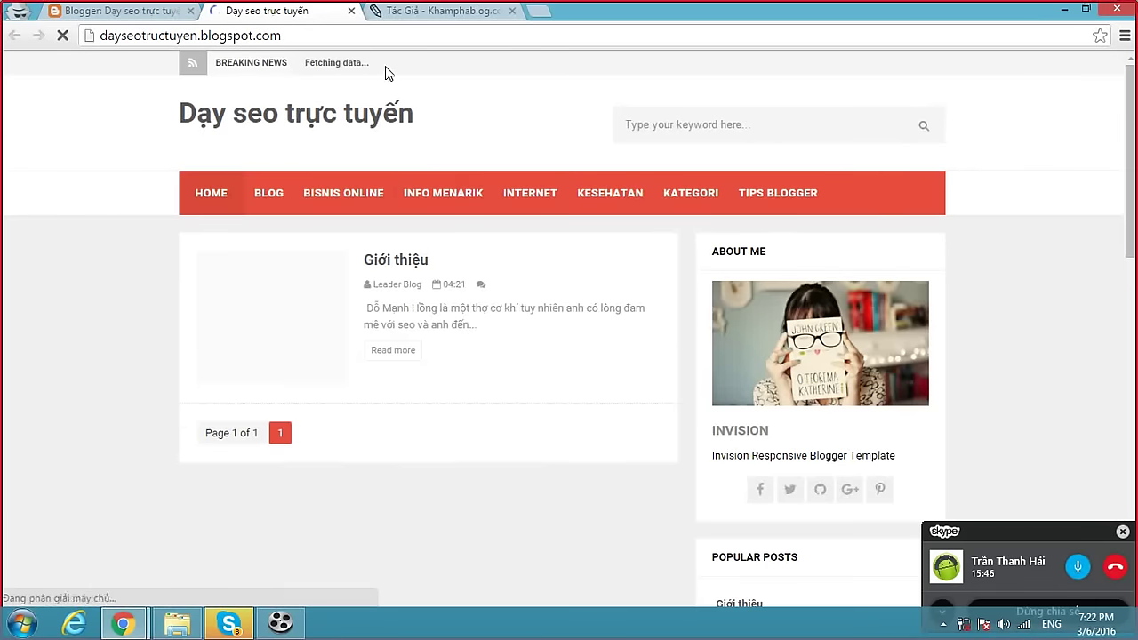
pyautogui.click(397, 261)
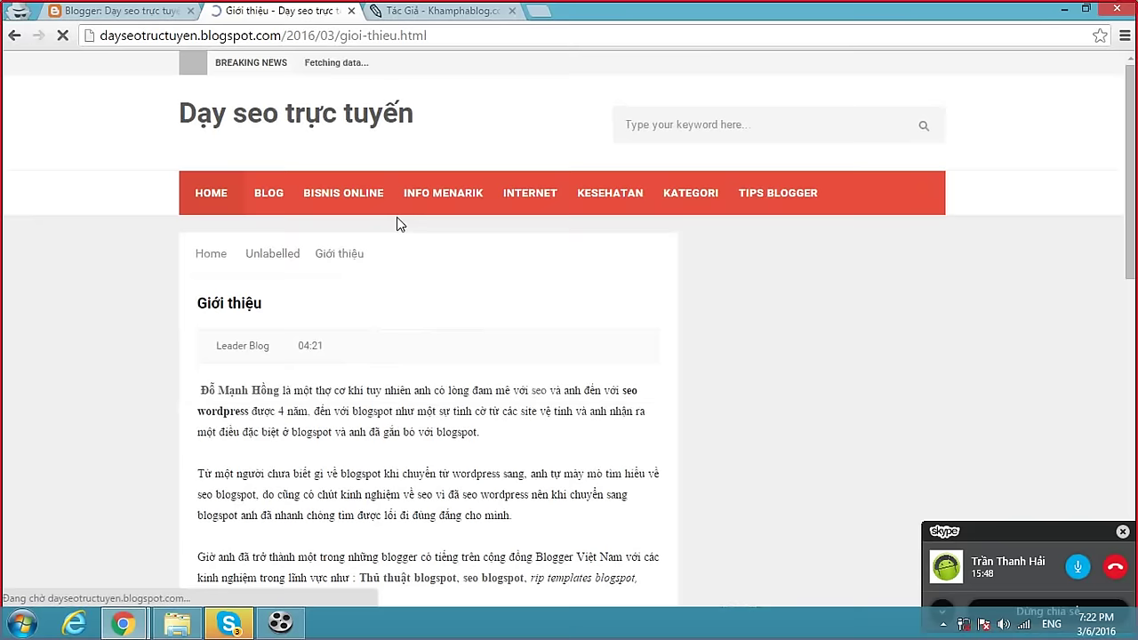
# Inspect the blog title's markup on the post page and on the homepage.
pyautogui.rightClick(362, 119)
pyautogui.click(412, 237)
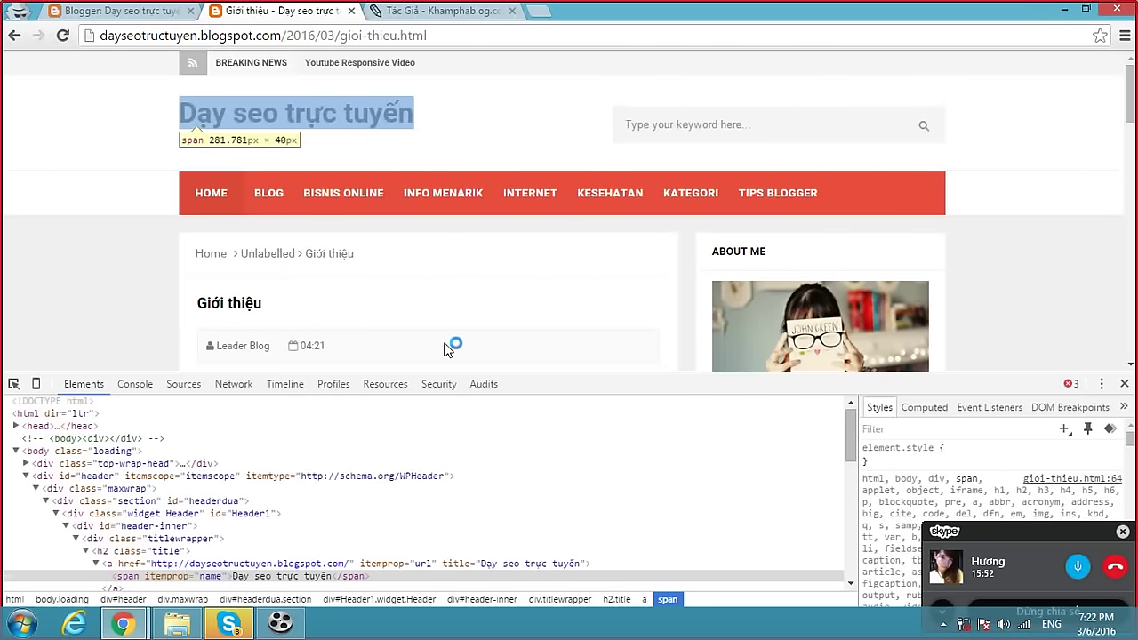
pyautogui.click(1124, 384)
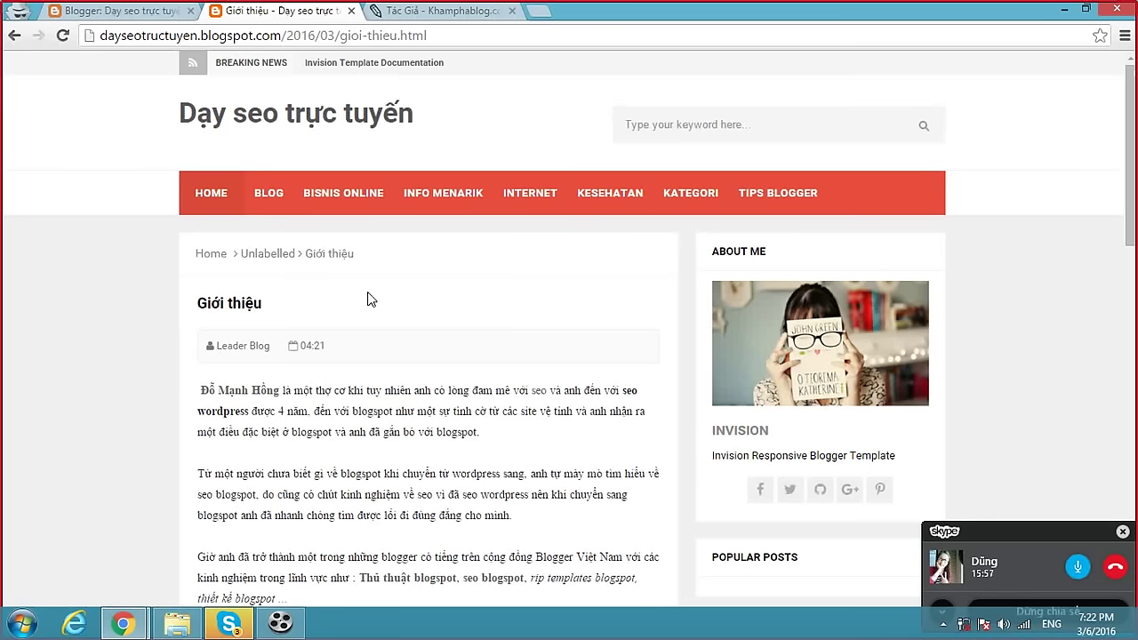
pyautogui.click(326, 119)
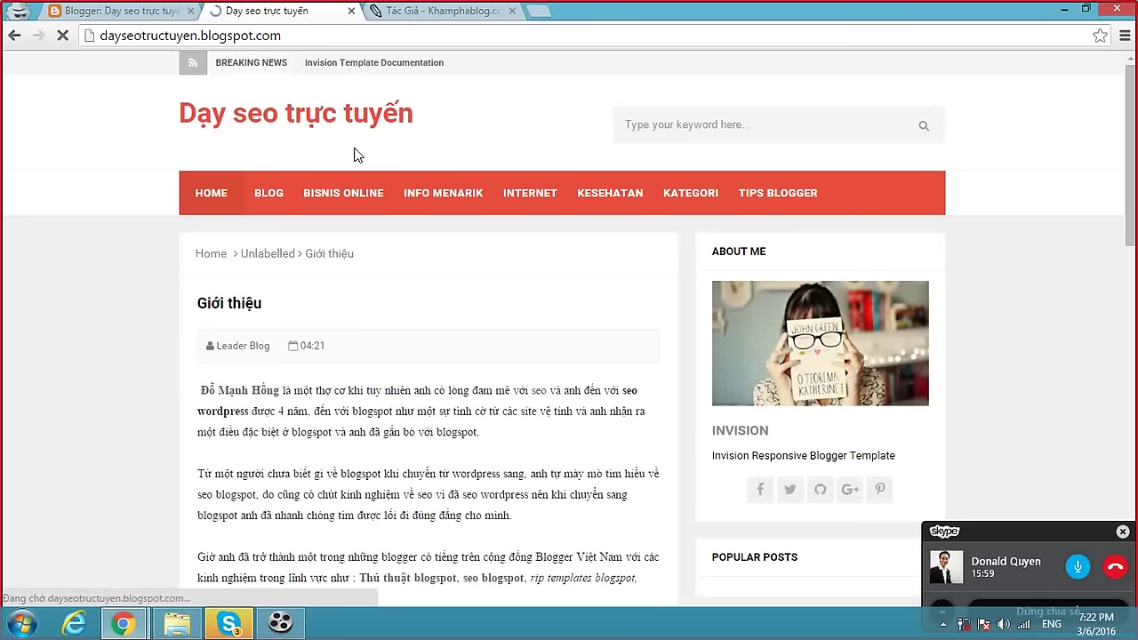
pyautogui.rightClick(344, 116)
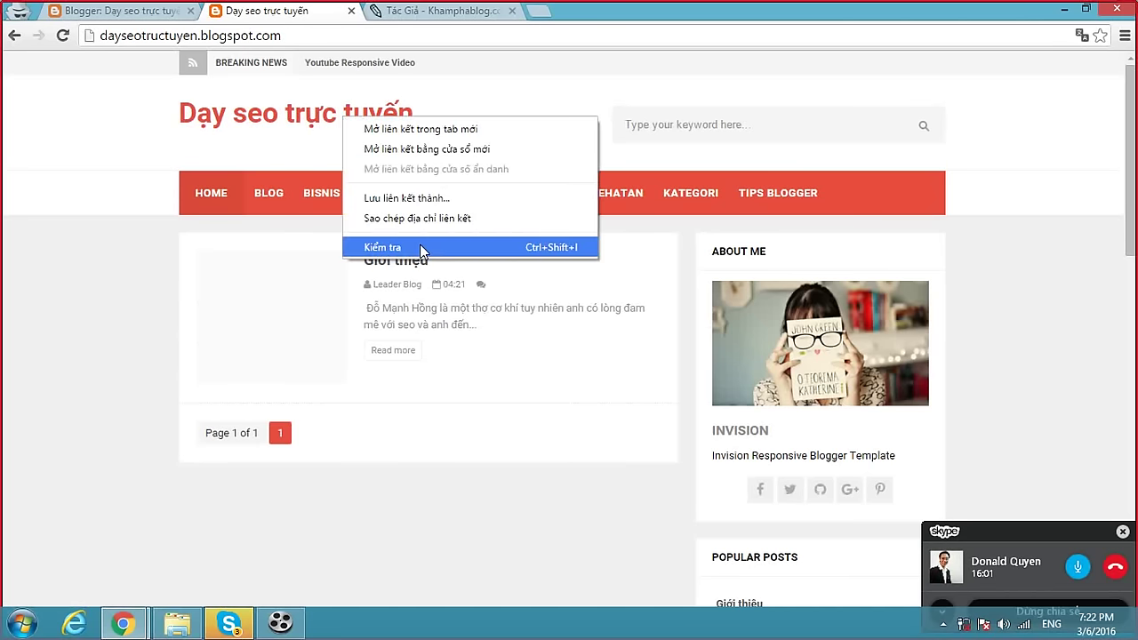
pyautogui.click(420, 247)
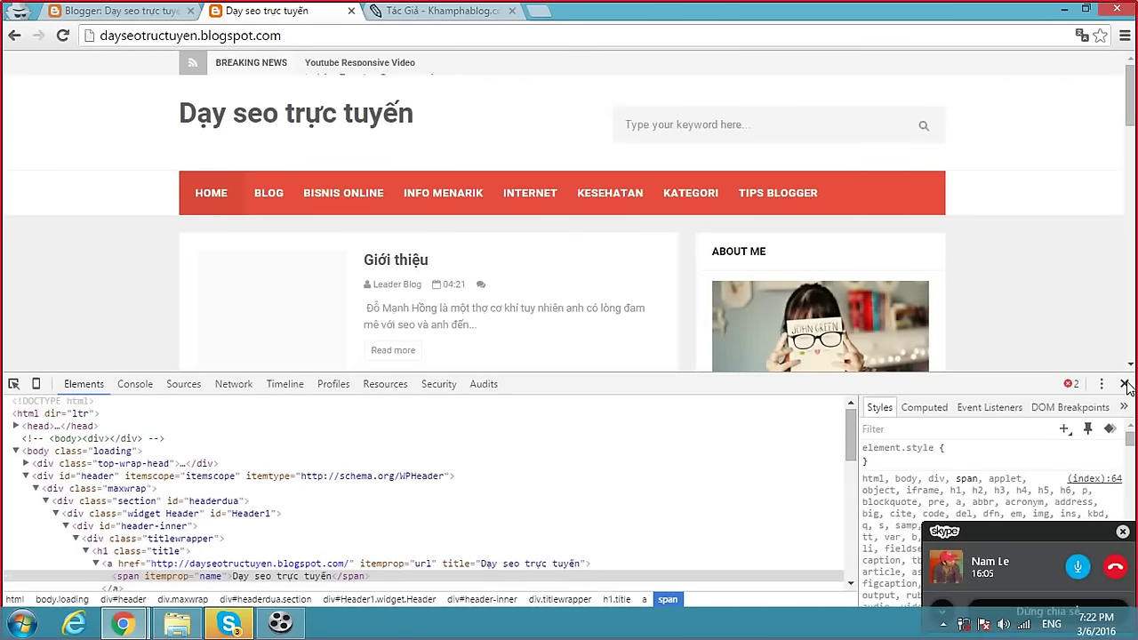
pyautogui.click(1126, 384)
# Inspect the Giới thiệu post page's title markup again, then return to the Blogger dashboard.
pyautogui.click(399, 261)
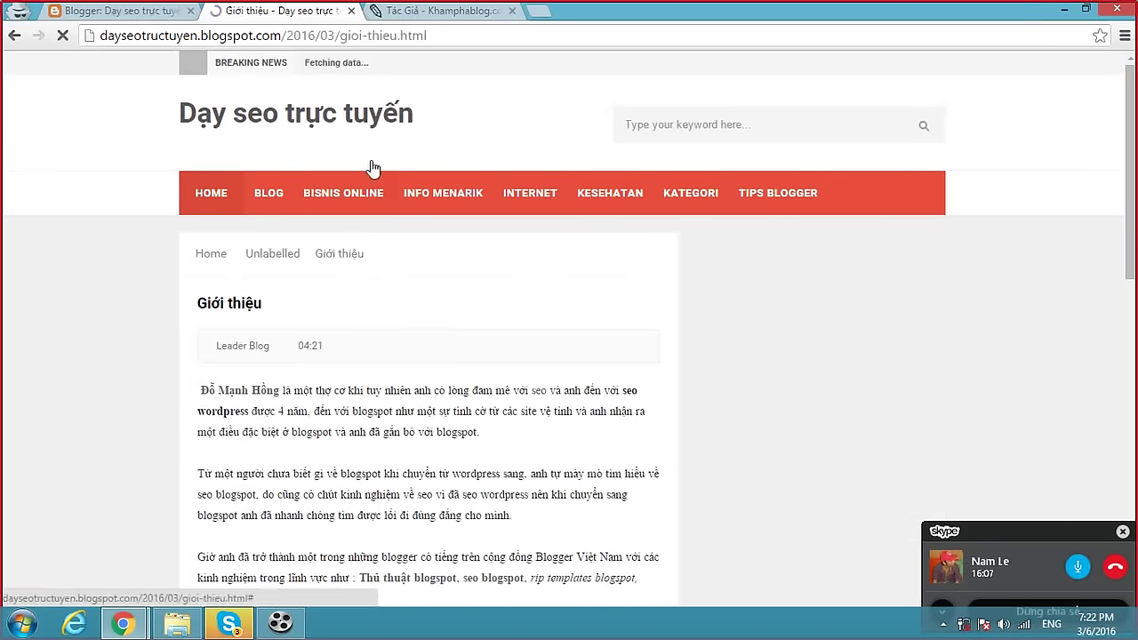
pyautogui.rightClick(347, 107)
pyautogui.click(427, 239)
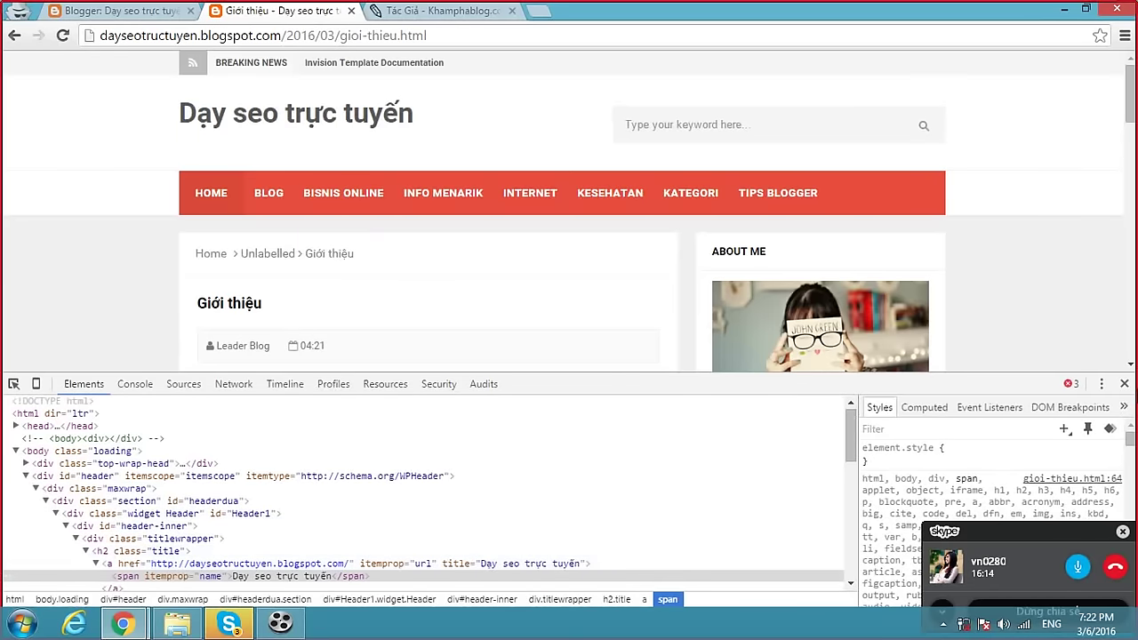
pyautogui.click(1123, 384)
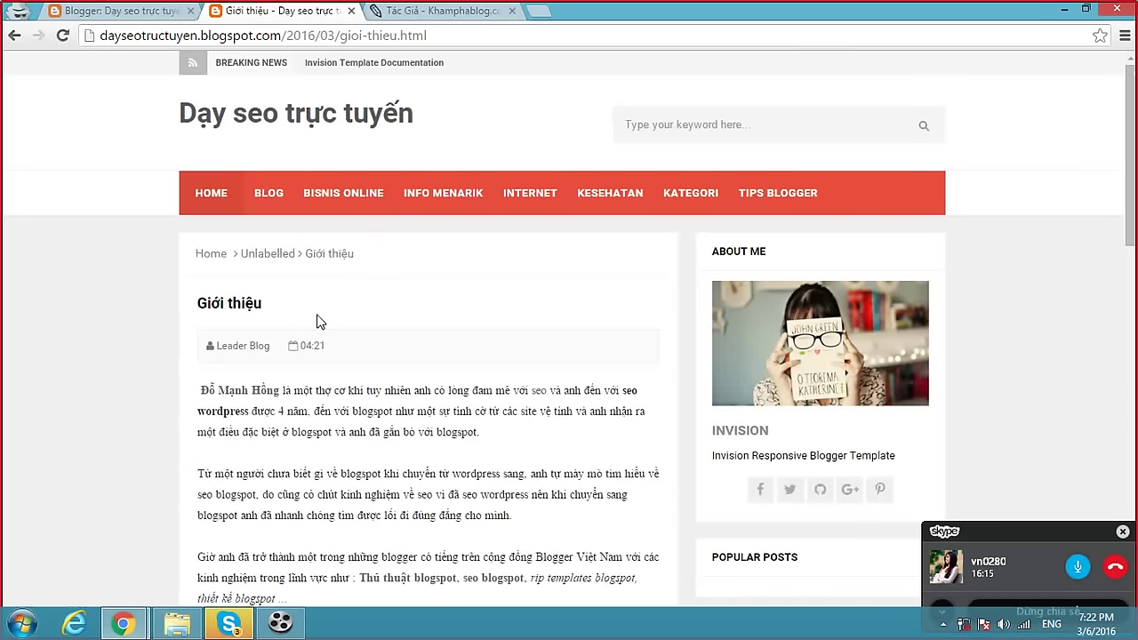
pyautogui.rightClick(256, 309)
pyautogui.click(328, 477)
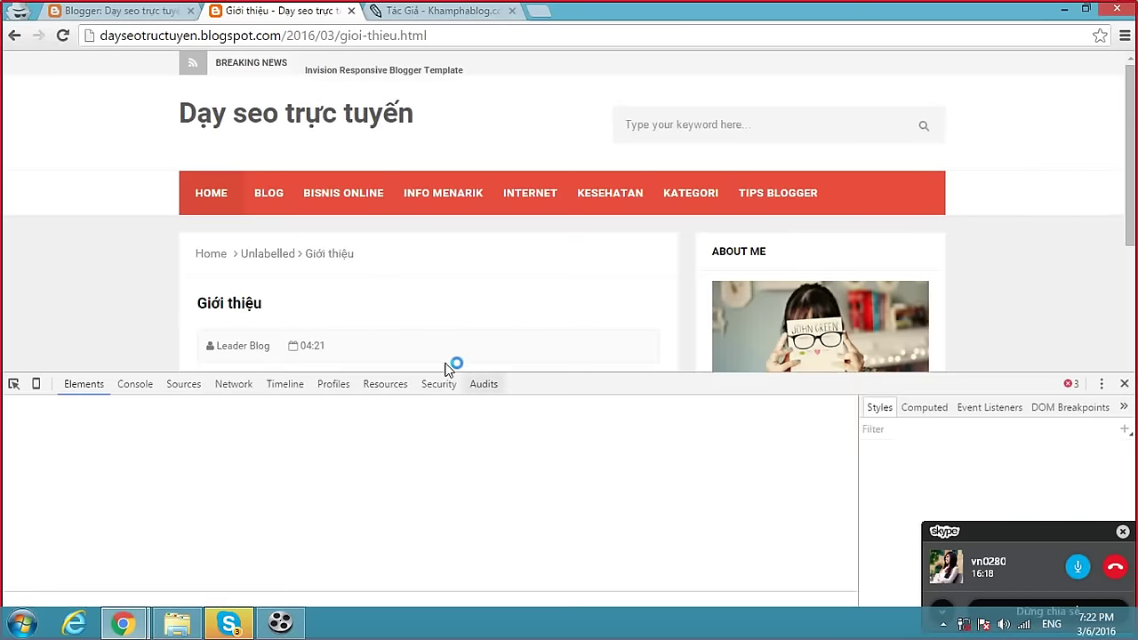
pyautogui.click(1123, 384)
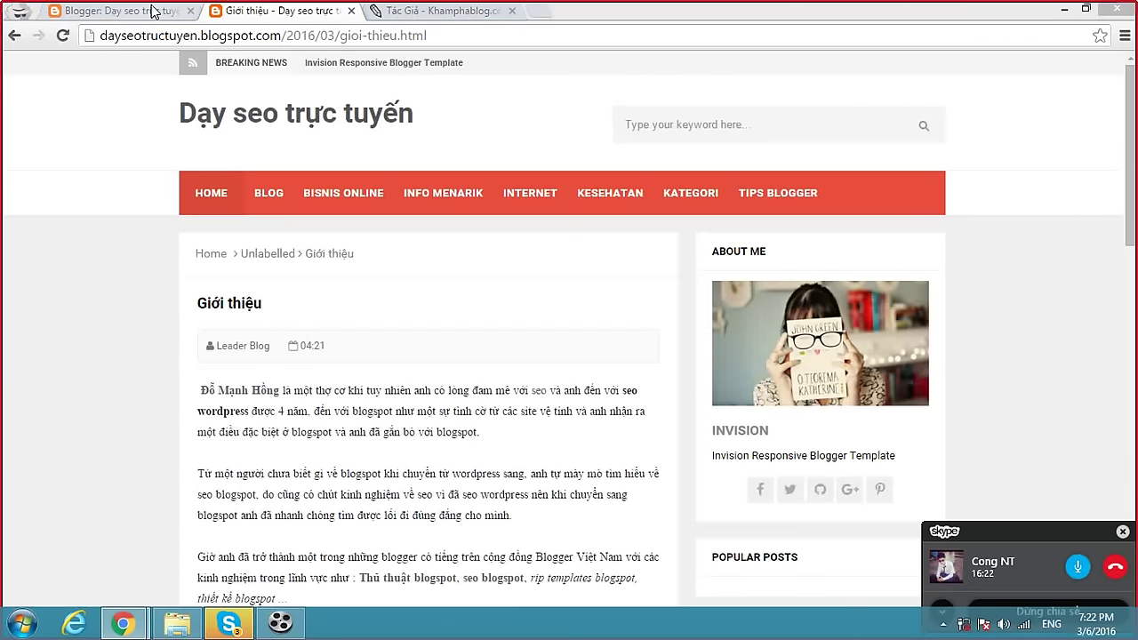
pyautogui.click(153, 11)
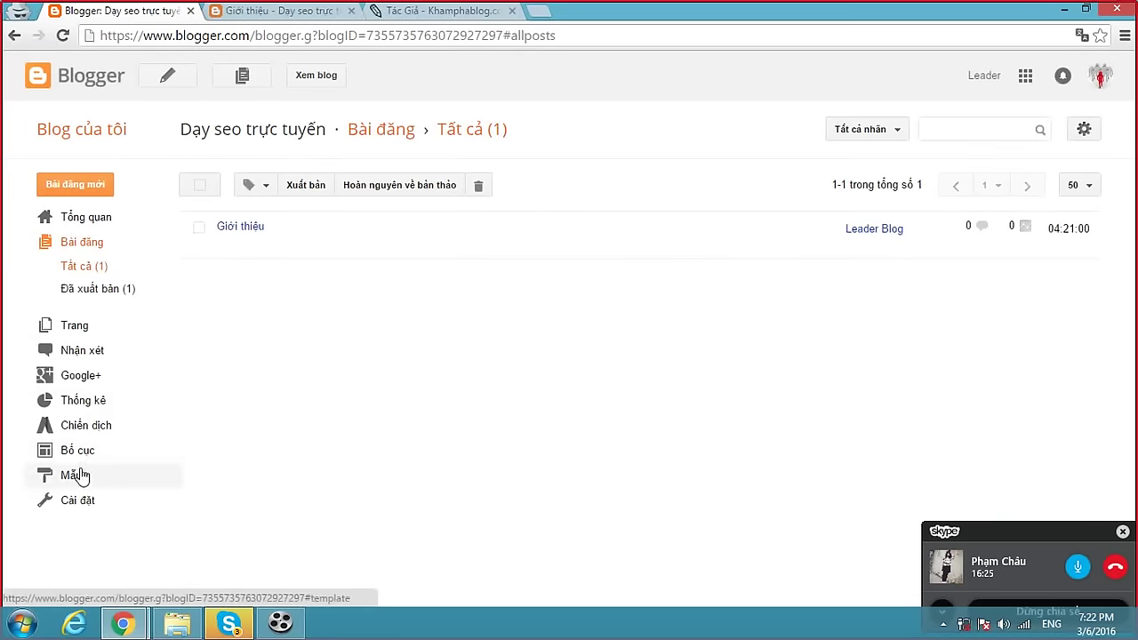
# Open the template's HTML editor and jump to the <body tag.
pyautogui.click(78, 475)
pyautogui.click(400, 487)
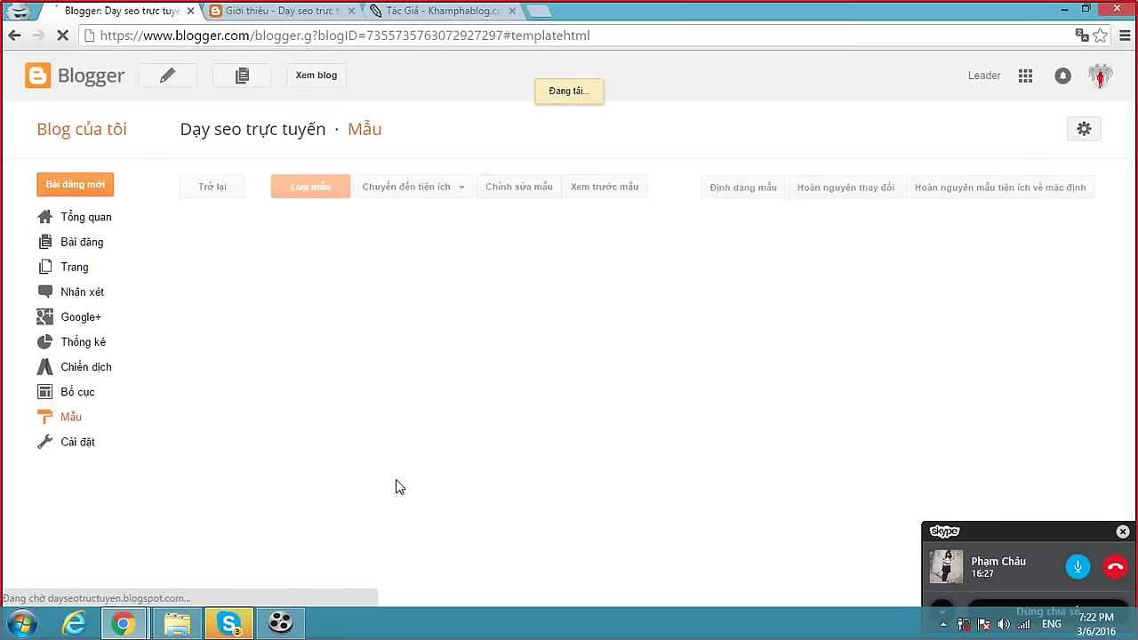
pyautogui.scroll(-4, 512, 318)
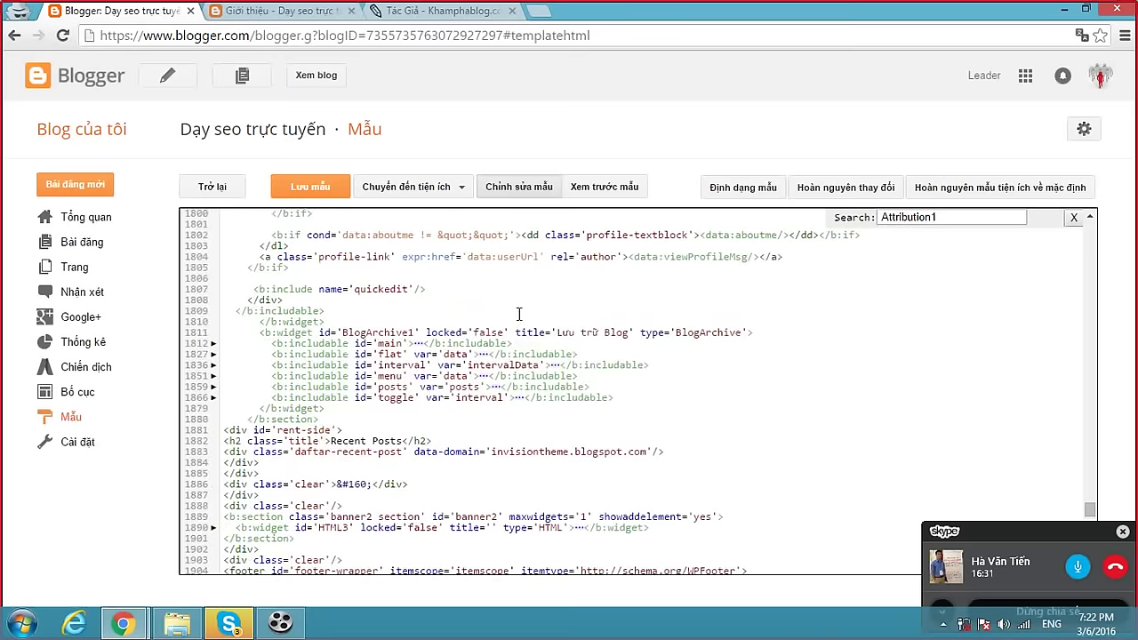
pyautogui.scroll(5, 519, 313)
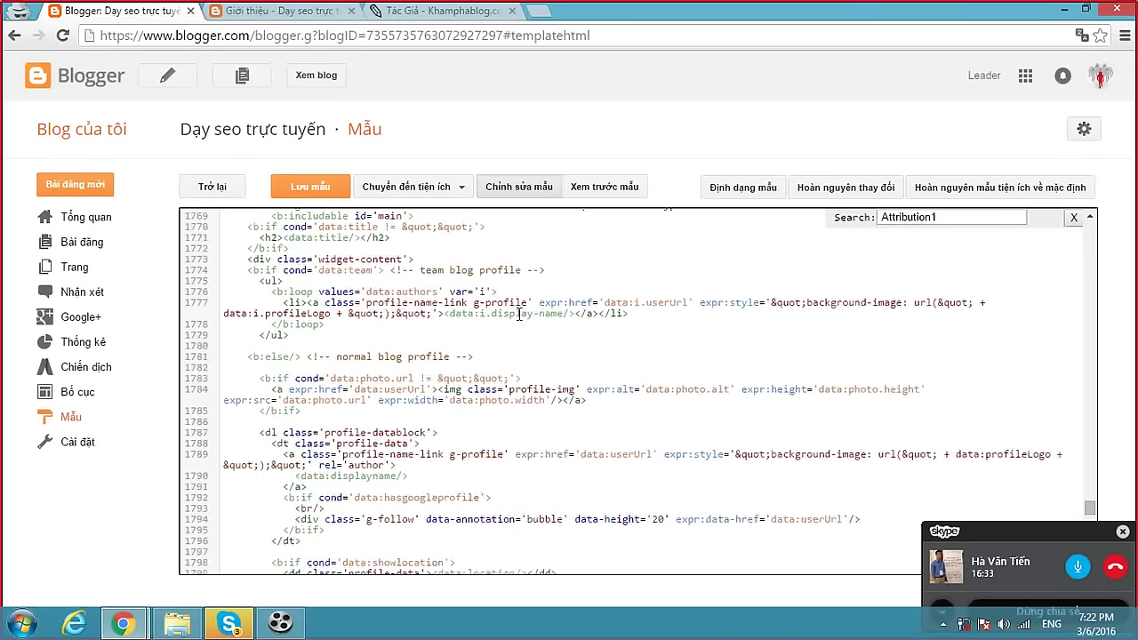
pyautogui.scroll(-5, 519, 313)
pyautogui.scroll(7, 519, 314)
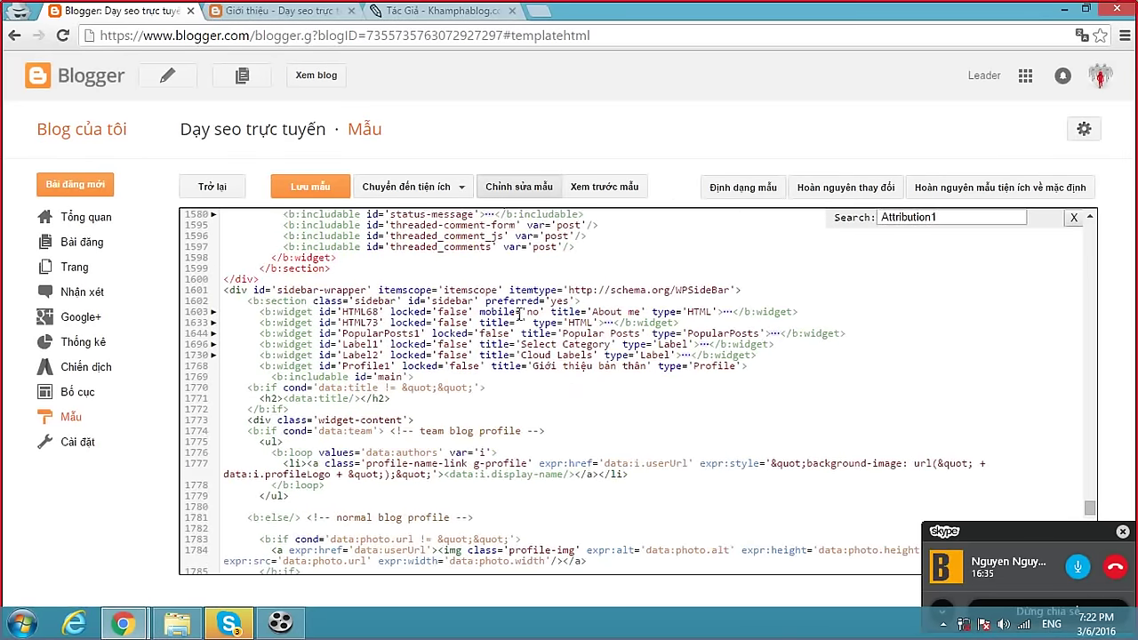
pyautogui.hotkey('ctrl', 'f')
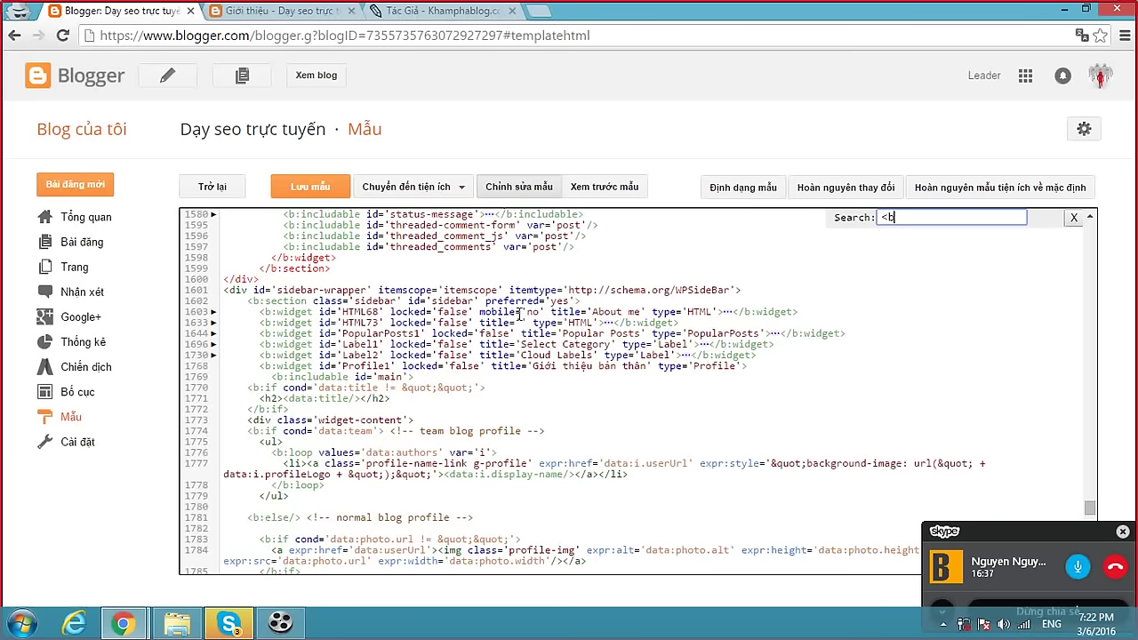
pyautogui.press('Return')
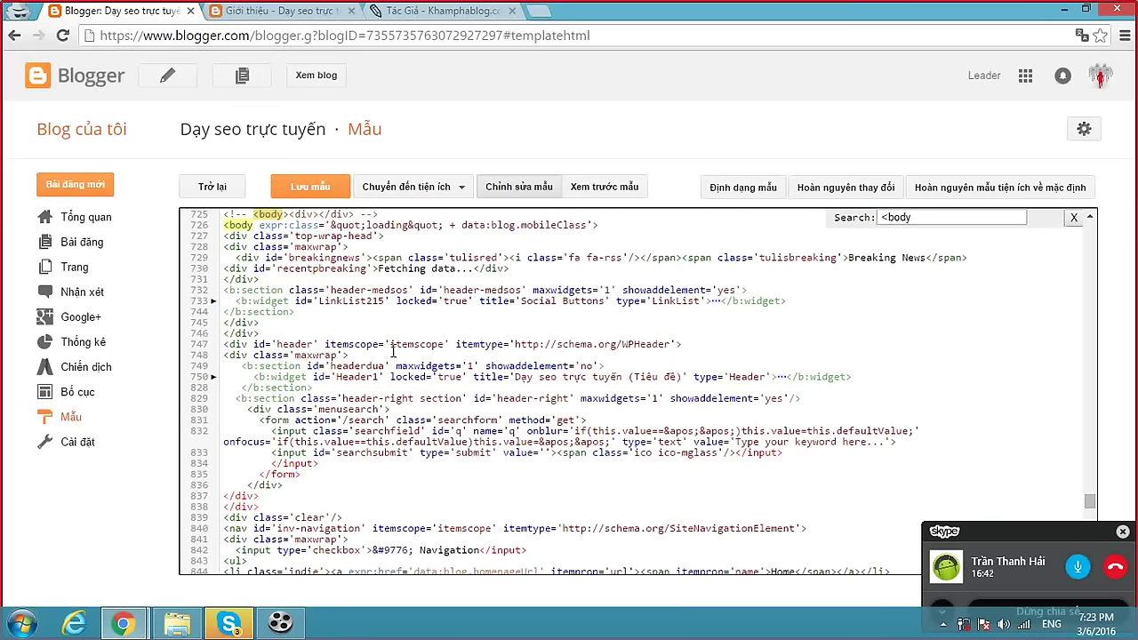
pyautogui.scroll(-2, 341, 382)
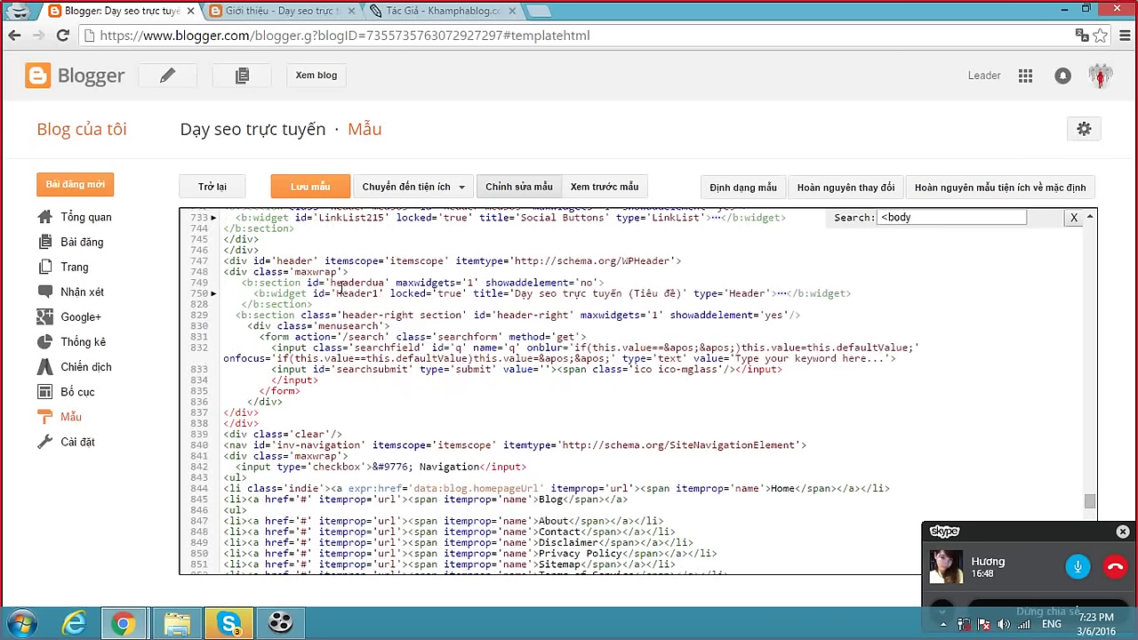
# Unfold the Header1 widget's description, main and title sections.
pyautogui.click(783, 295)
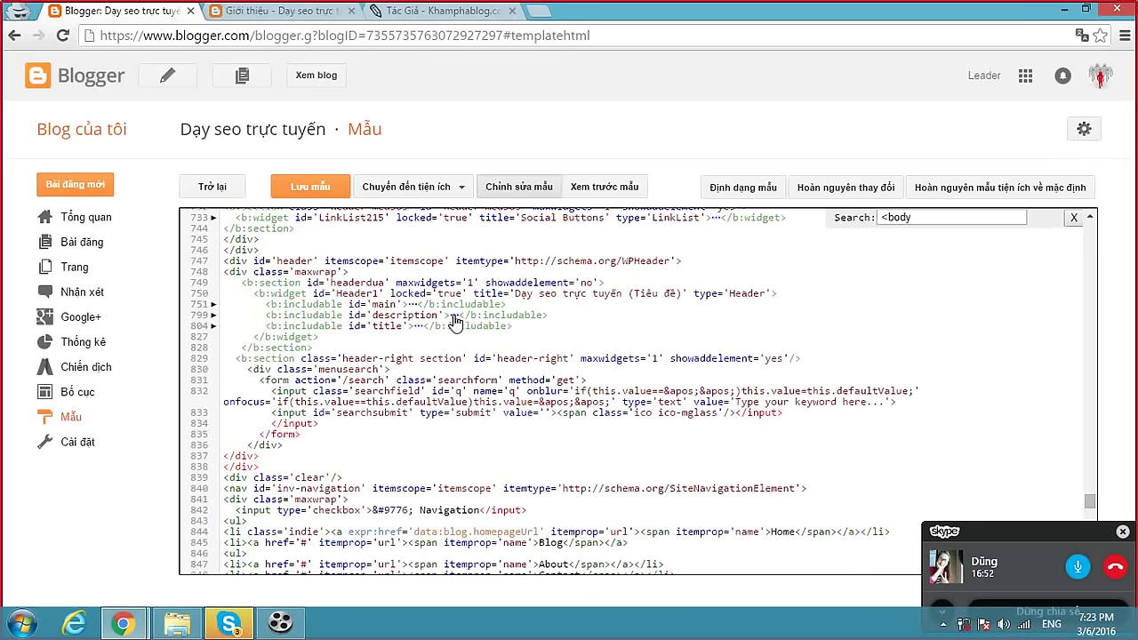
pyautogui.click(453, 316)
pyautogui.click(414, 304)
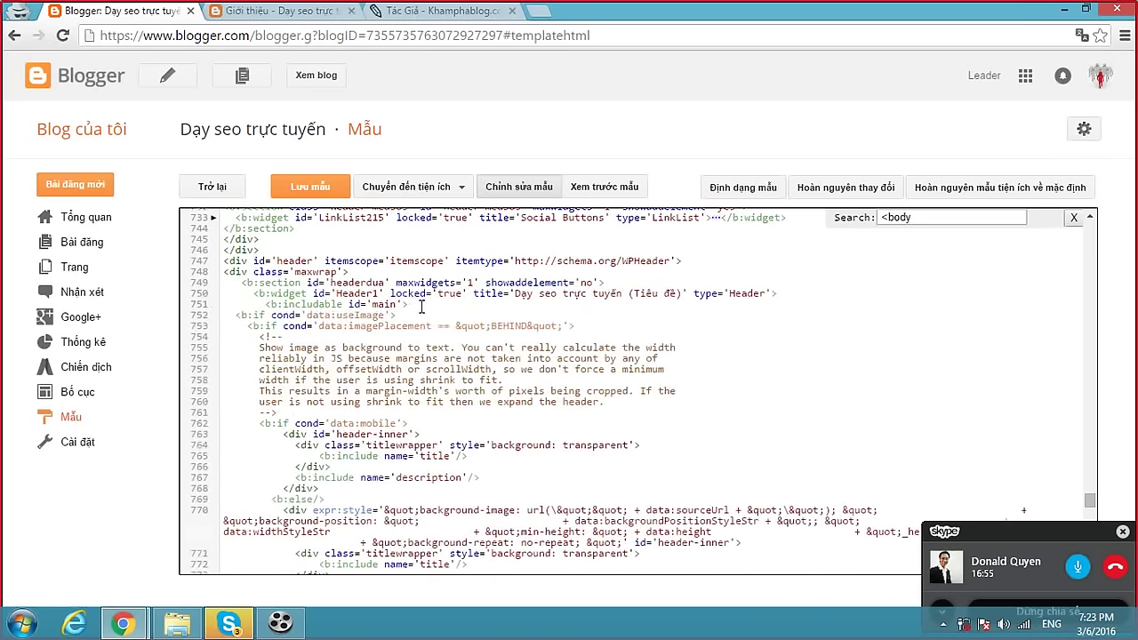
pyautogui.scroll(-4, 474, 335)
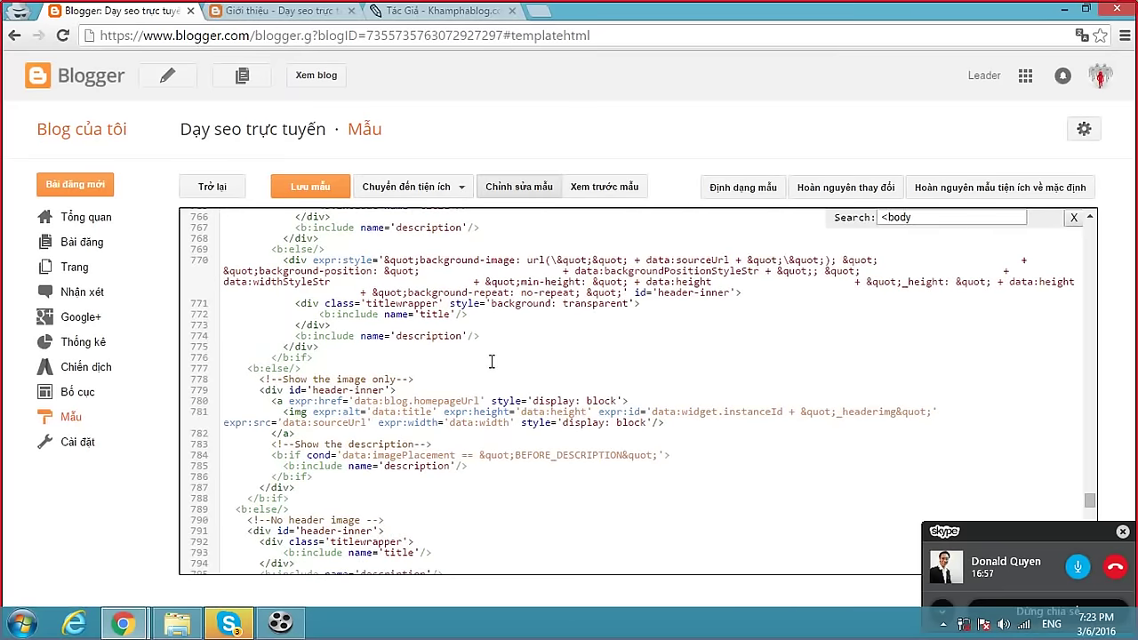
pyautogui.scroll(-4, 496, 358)
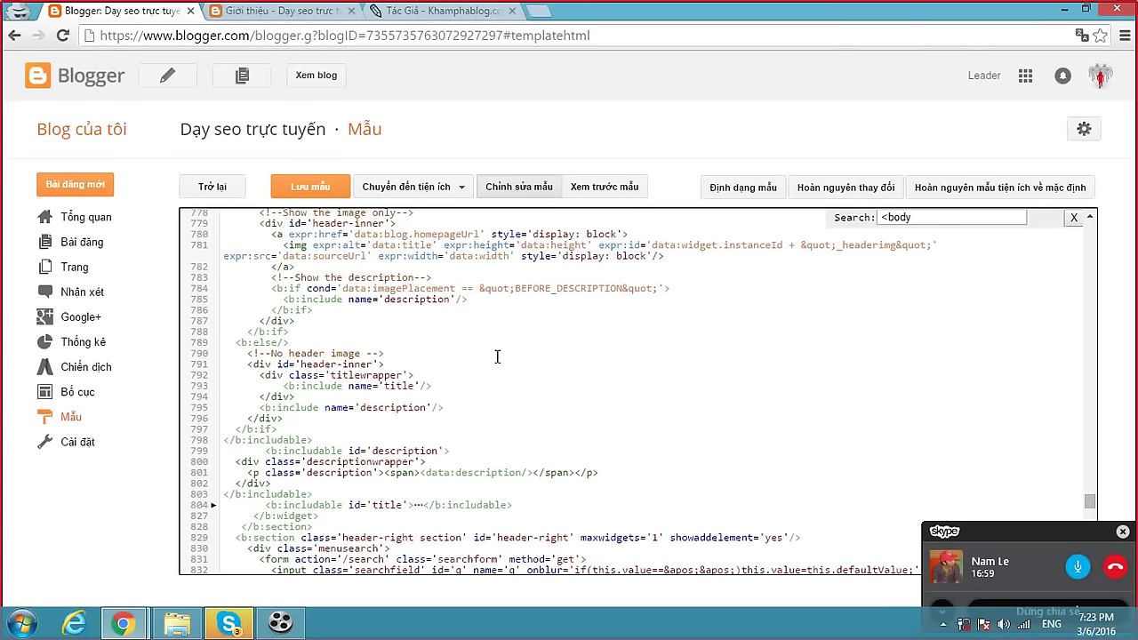
pyautogui.click(420, 504)
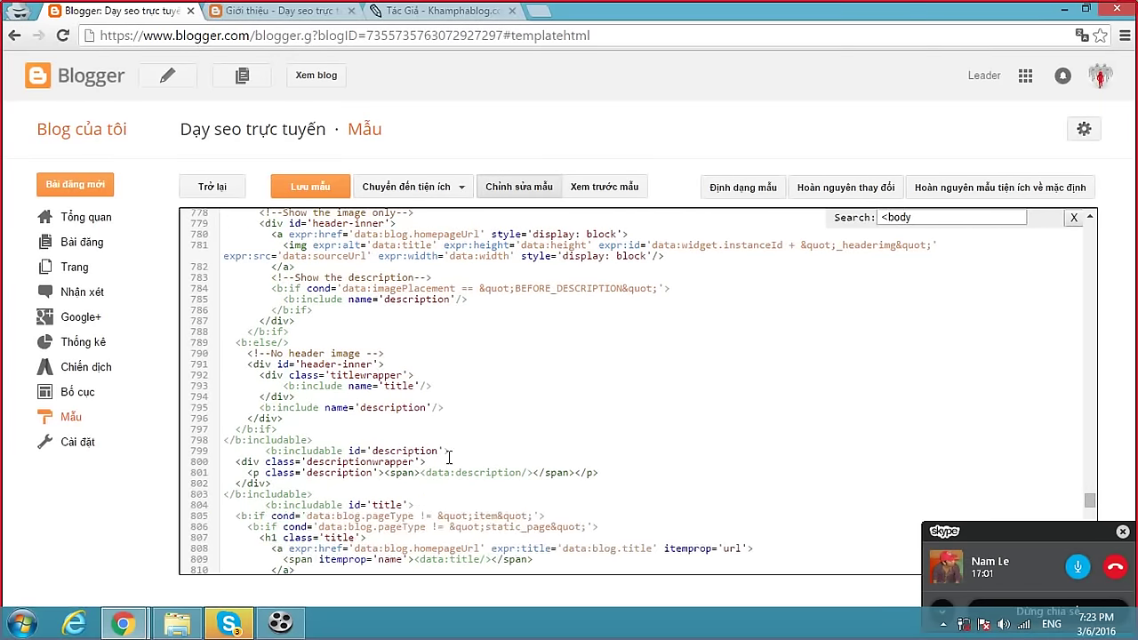
pyautogui.scroll(-7, 451, 453)
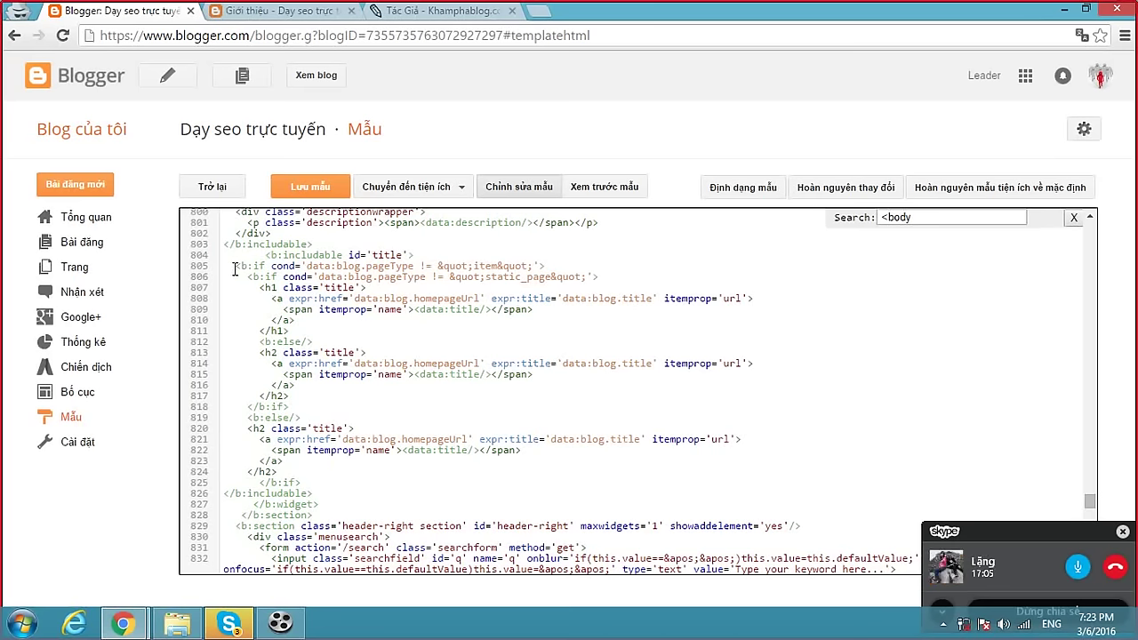
# Select and copy the Header1 title code block, lines 805–825.
pyautogui.moveTo(234, 268); pyautogui.dragTo(307, 481)
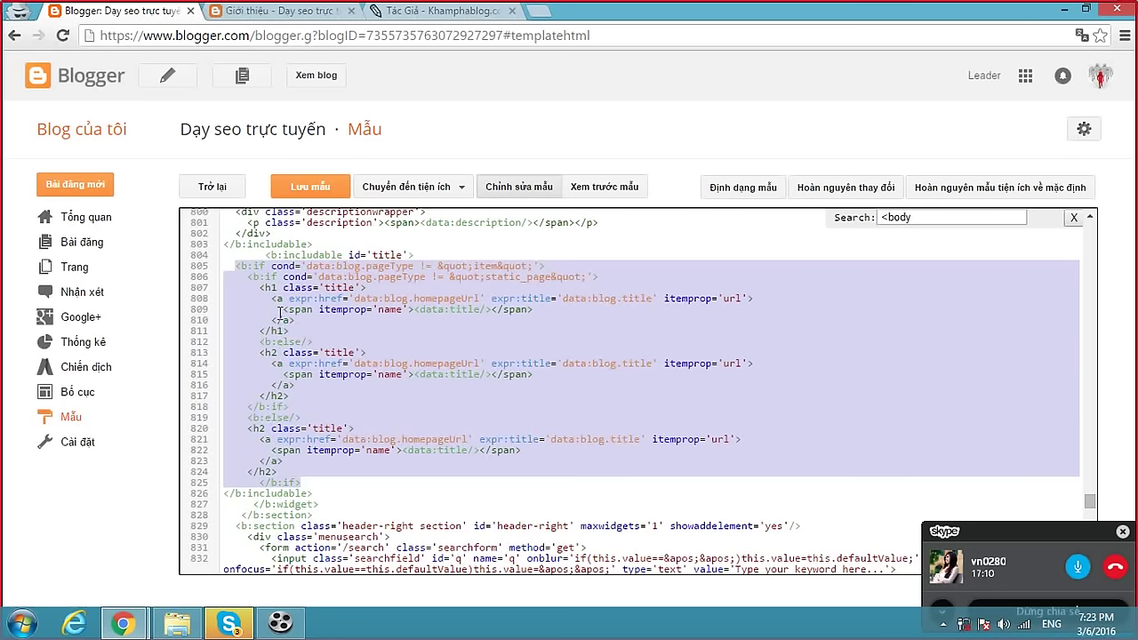
pyautogui.click(405, 279)
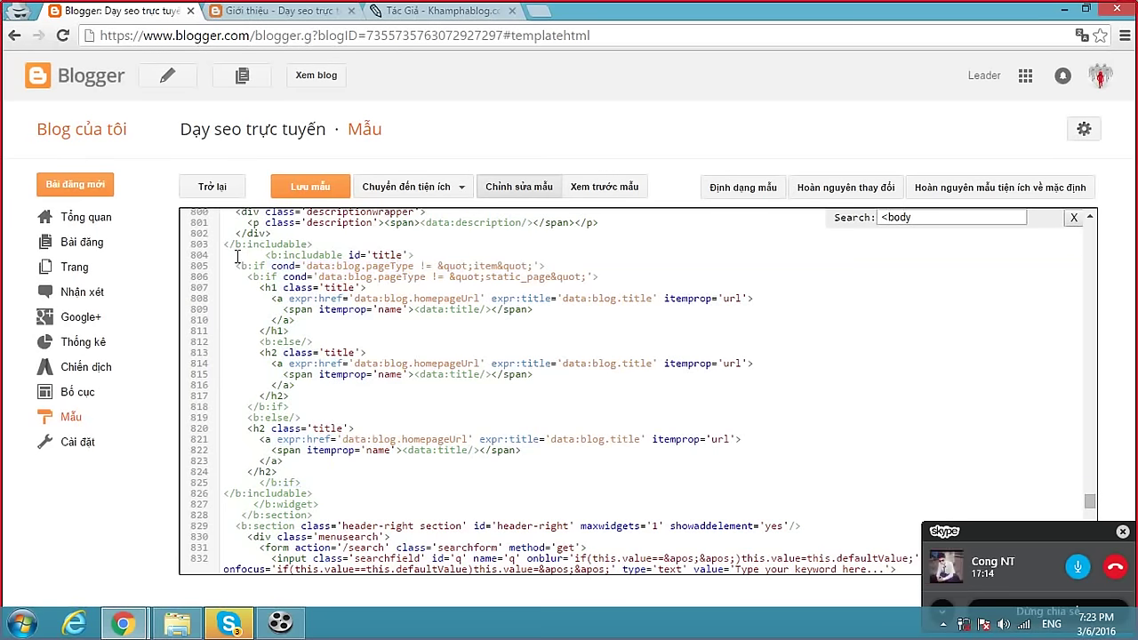
pyautogui.moveTo(233, 266); pyautogui.dragTo(297, 416)
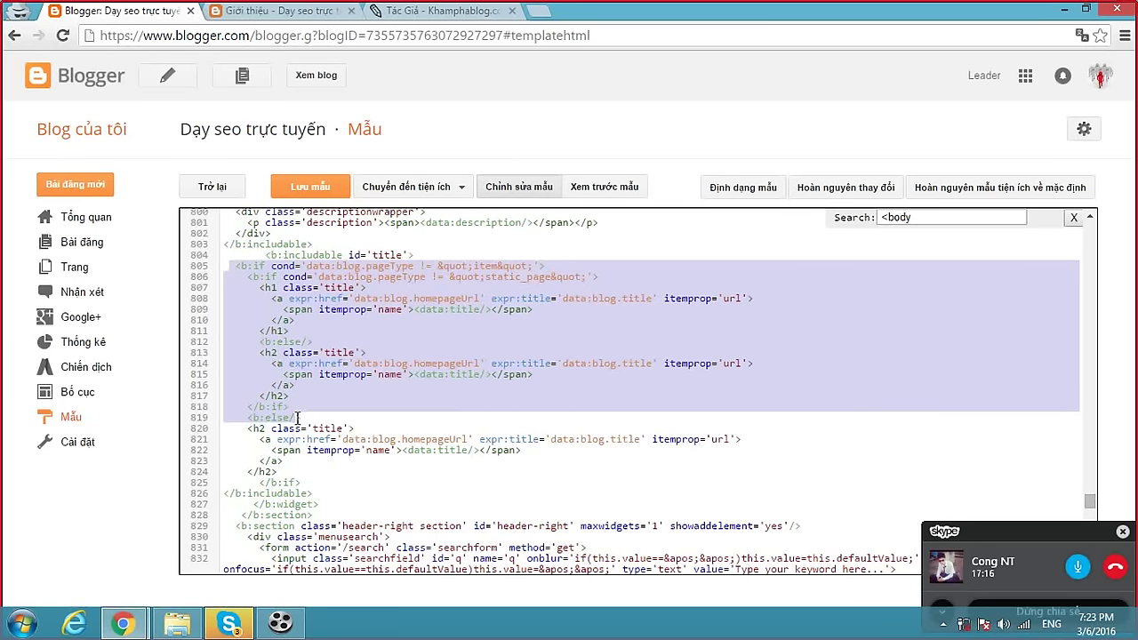
pyautogui.click(311, 325)
pyautogui.moveTo(233, 267); pyautogui.dragTo(307, 478)
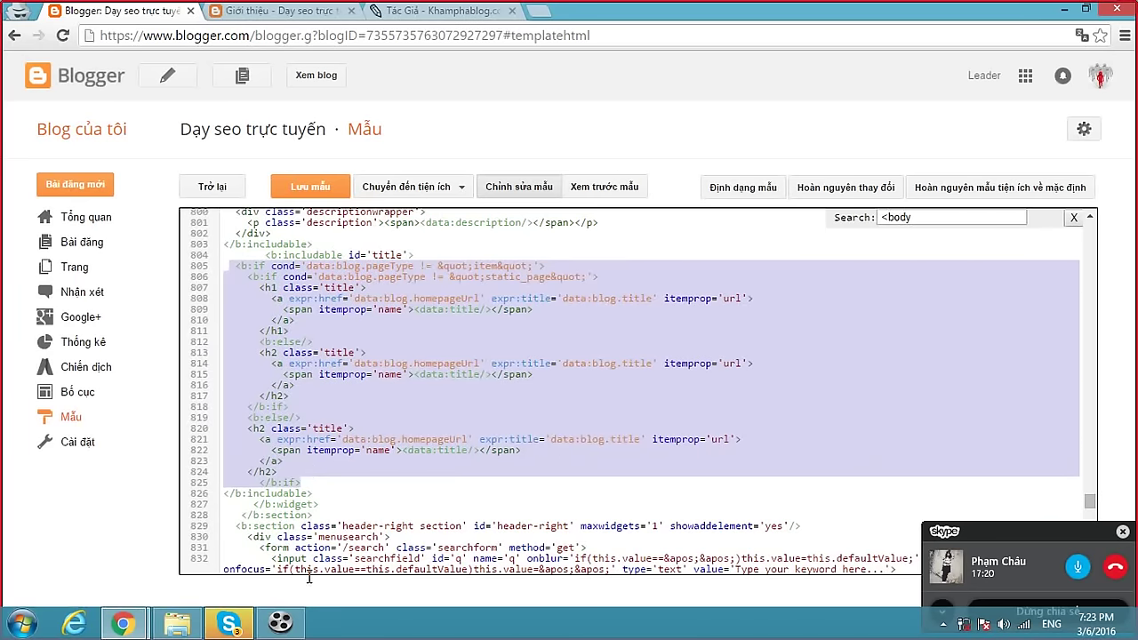
pyautogui.click(228, 623)
# Send the title code to the Skype group chat with the note 'Tối ưu thẻ header cho blog'.
pyautogui.hotkey('ctrl', 'v')
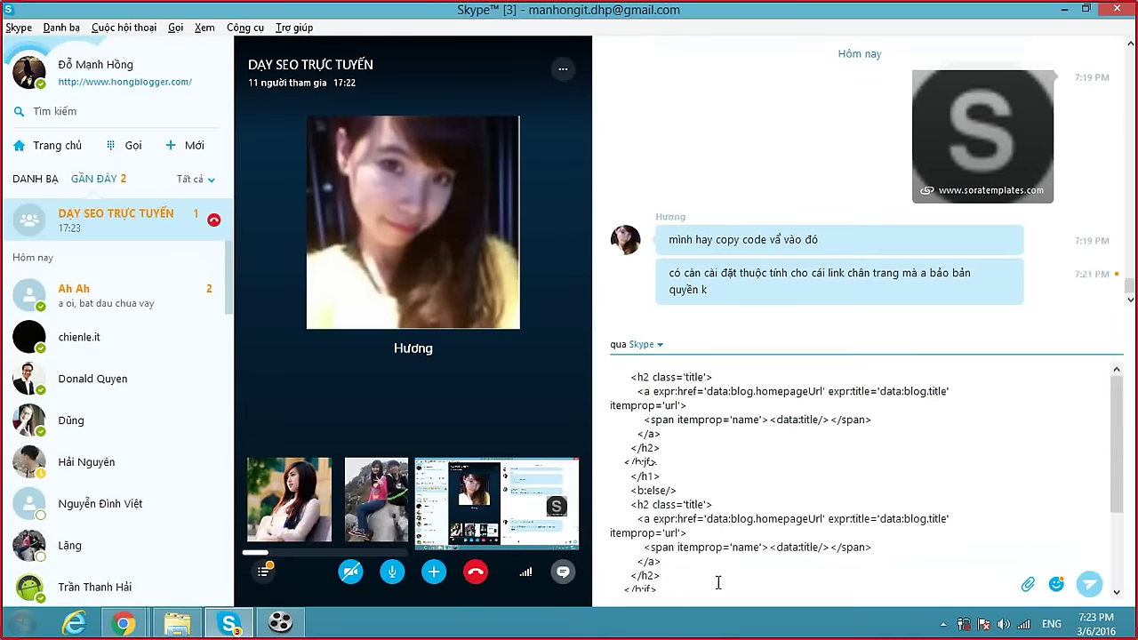
pyautogui.press('Return')
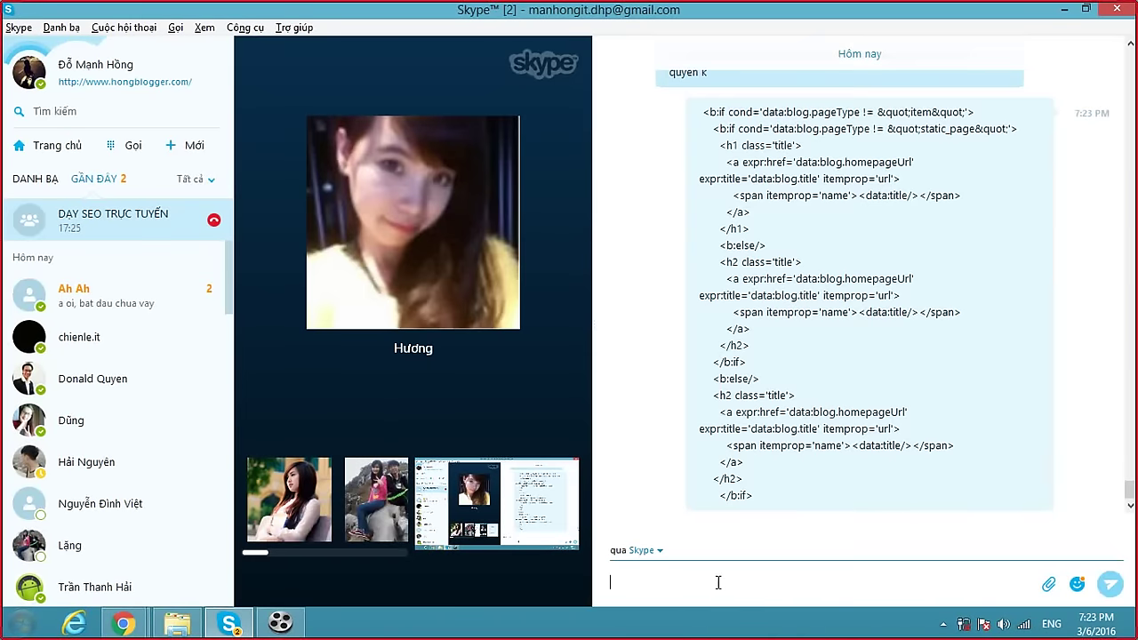
pyautogui.write('Tối ưu thẻ header cho blog')
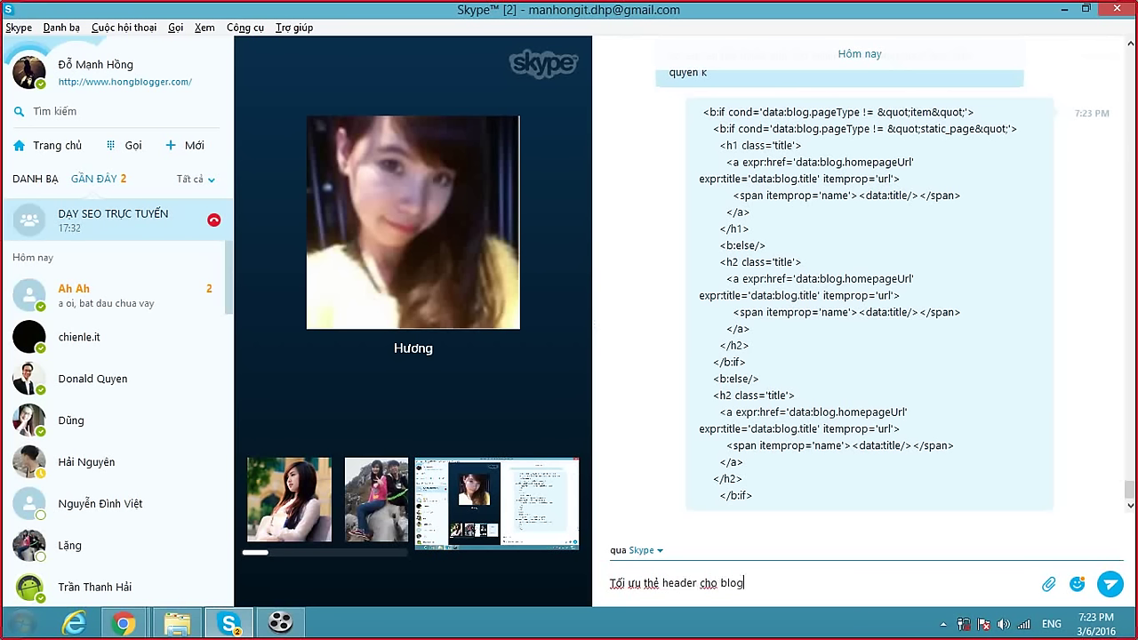
pyautogui.press('Return')
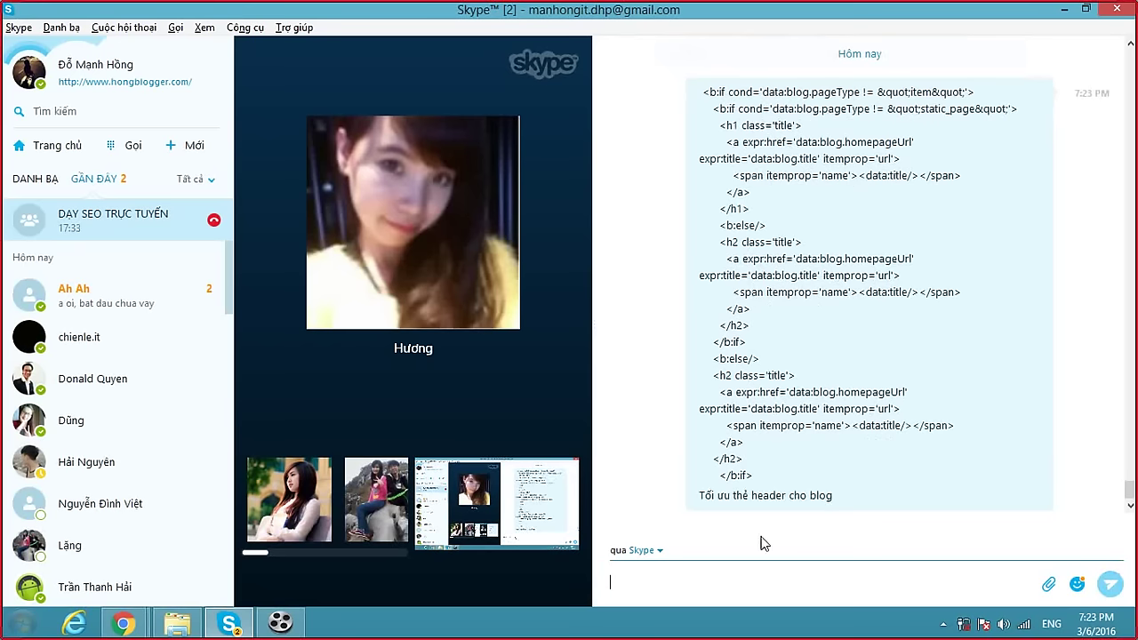
pyautogui.scroll(1, 781, 493)
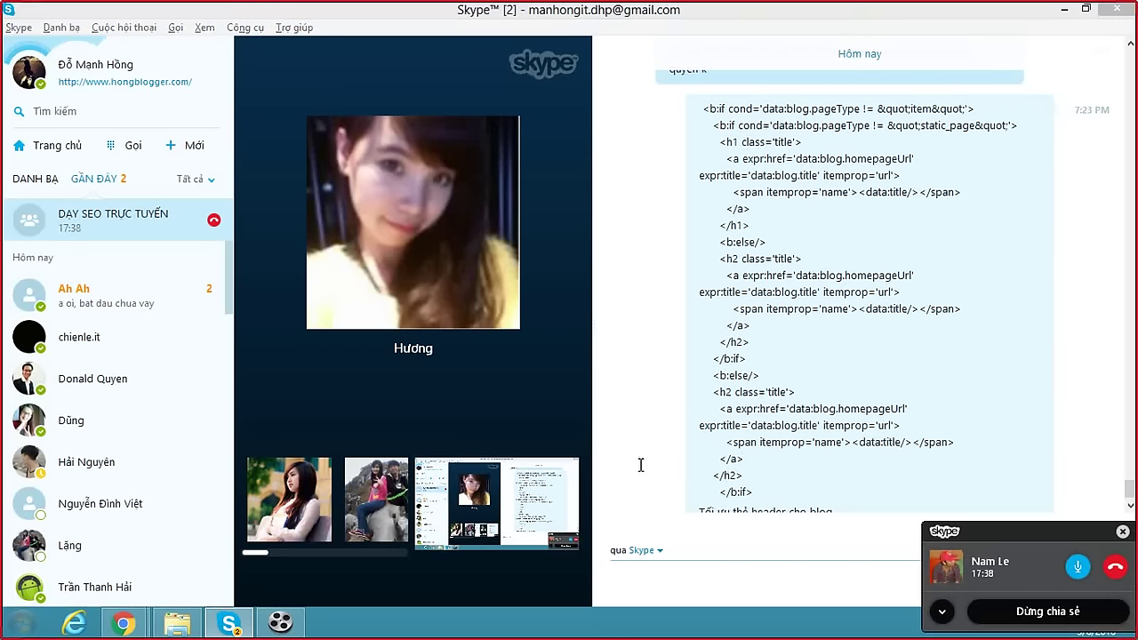
pyautogui.hotkey('alt', 'Tab')
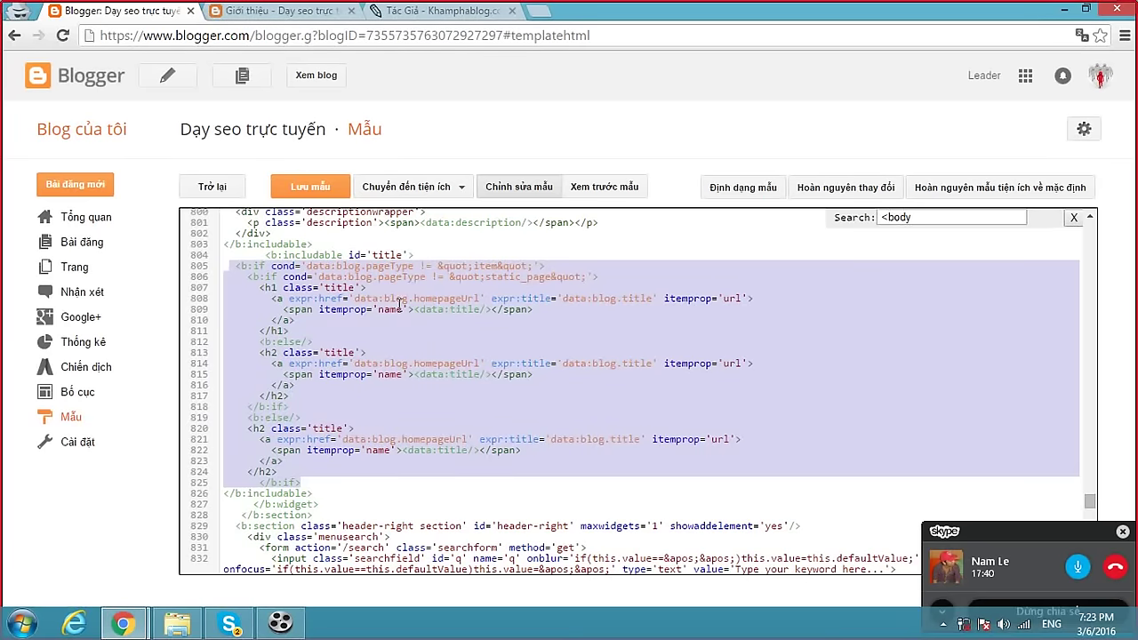
pyautogui.click(399, 303)
pyautogui.moveTo(235, 267); pyautogui.dragTo(604, 277)
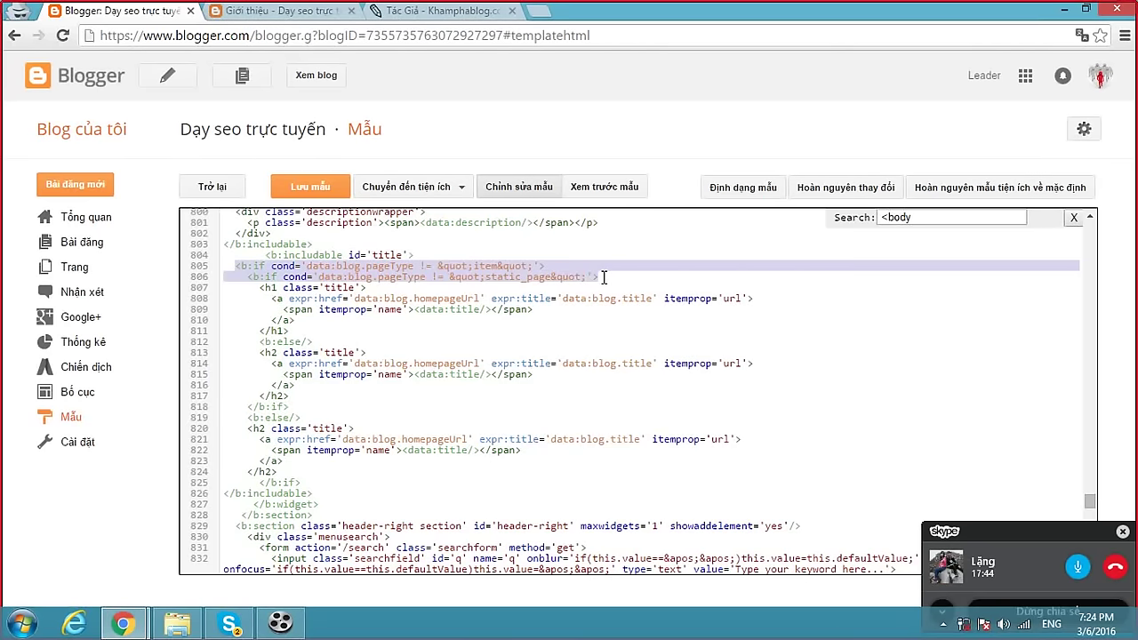
pyautogui.click(603, 278)
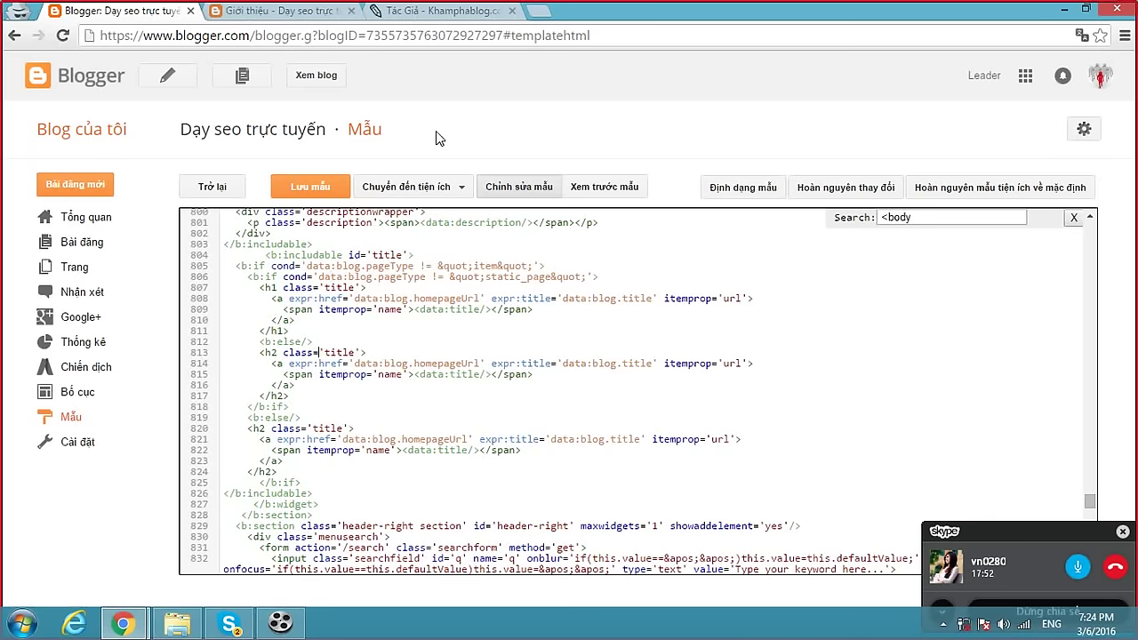
pyautogui.click(465, 19)
# Search Khamphablog for 'điều kiện' and open the post on blogspot conditional tags.
pyautogui.scroll(5, 937, 302)
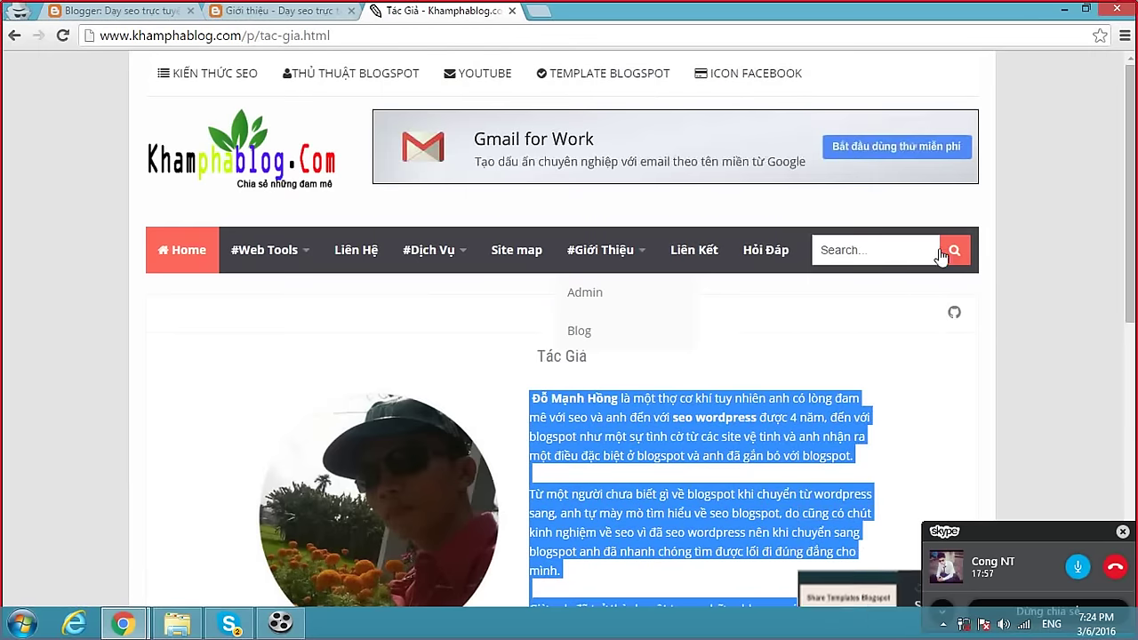
pyautogui.click(874, 250)
pyautogui.write('del')
pyautogui.press('BackSpace')
pyautogui.press('BackSpace')
pyautogui.write('iều')
pyautogui.click(866, 281)
pyautogui.click(954, 250)
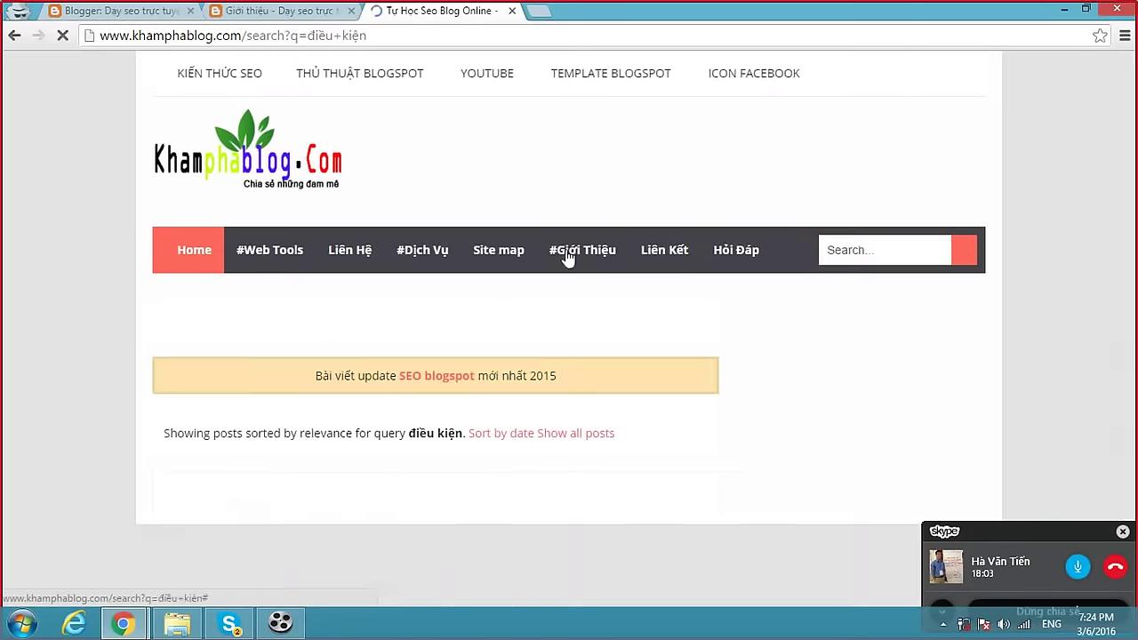
pyautogui.scroll(-3, 501, 295)
pyautogui.click(480, 252)
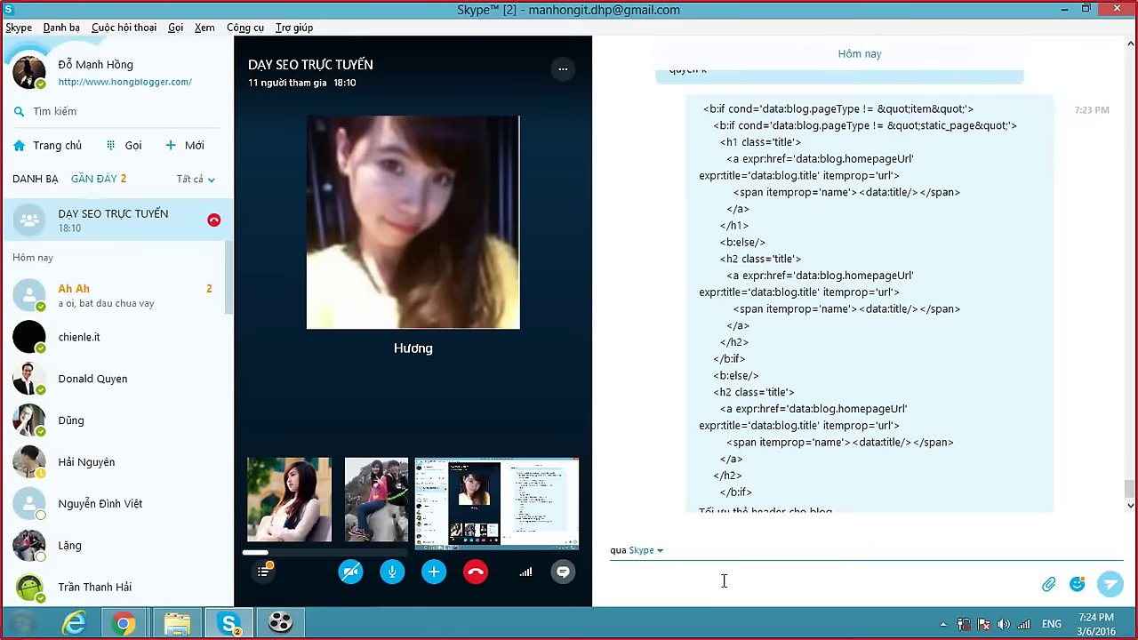
# Post the conditional-tags article link in the Skype group chat.
pyautogui.write('http://www.khamphablog.com/2015/05/the-dieu-kien-trong-blogspot-la-gi.html')
pyautogui.press('Return')
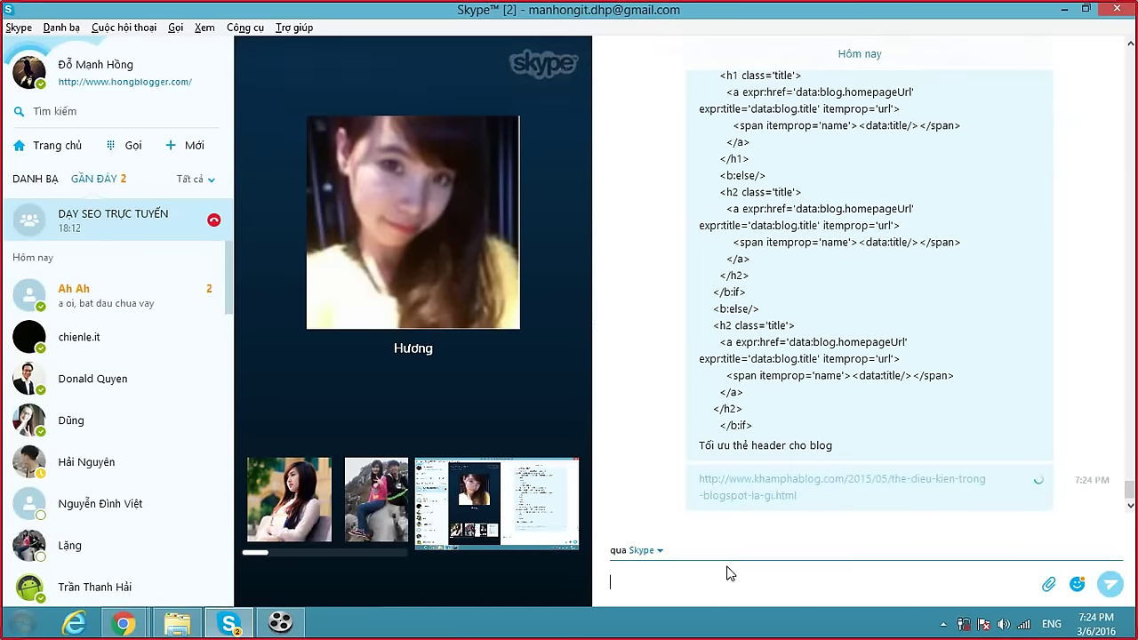
pyautogui.hotkey('alt', 'Tab')
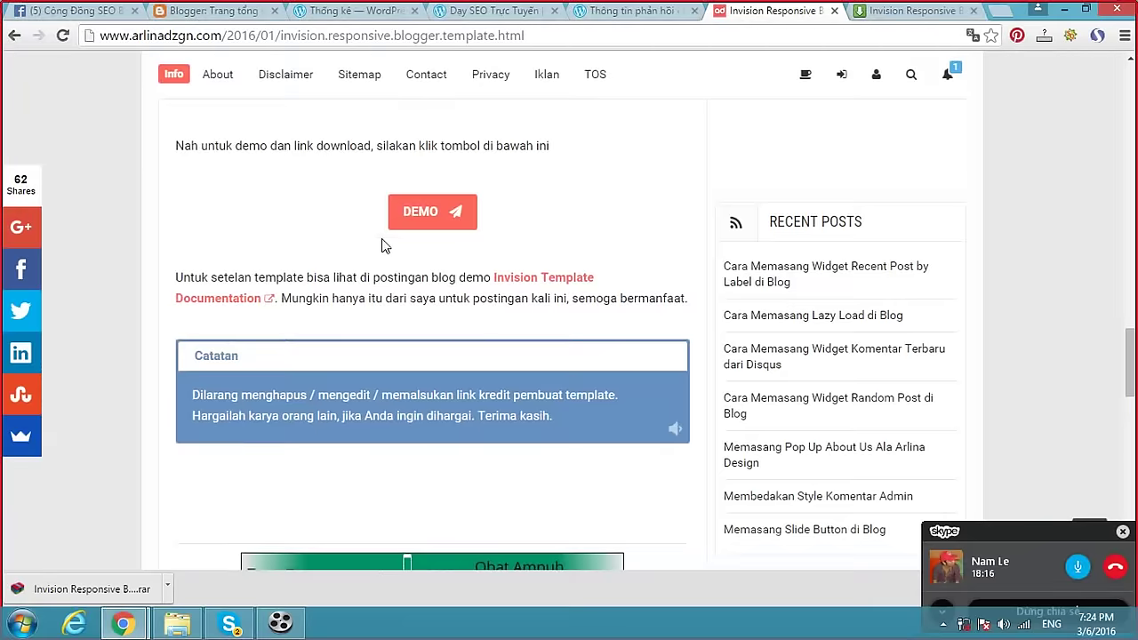
# Close the Invision template article and MediaFire download tabs.
pyautogui.scroll(15, 393, 209)
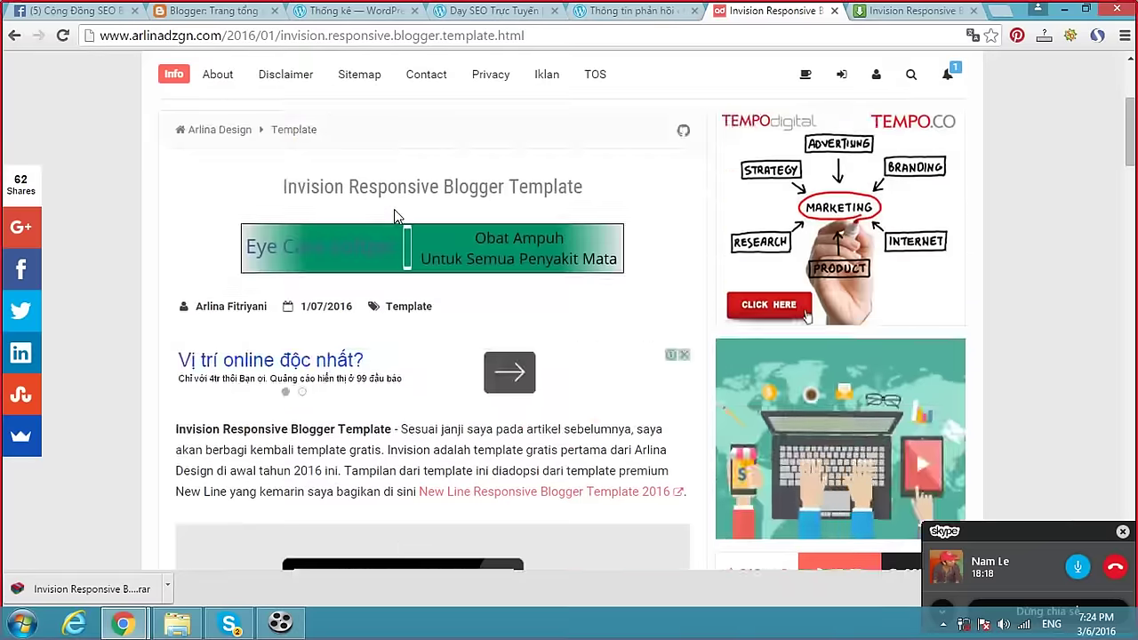
pyautogui.scroll(3, 394, 209)
pyautogui.moveTo(267, 229)
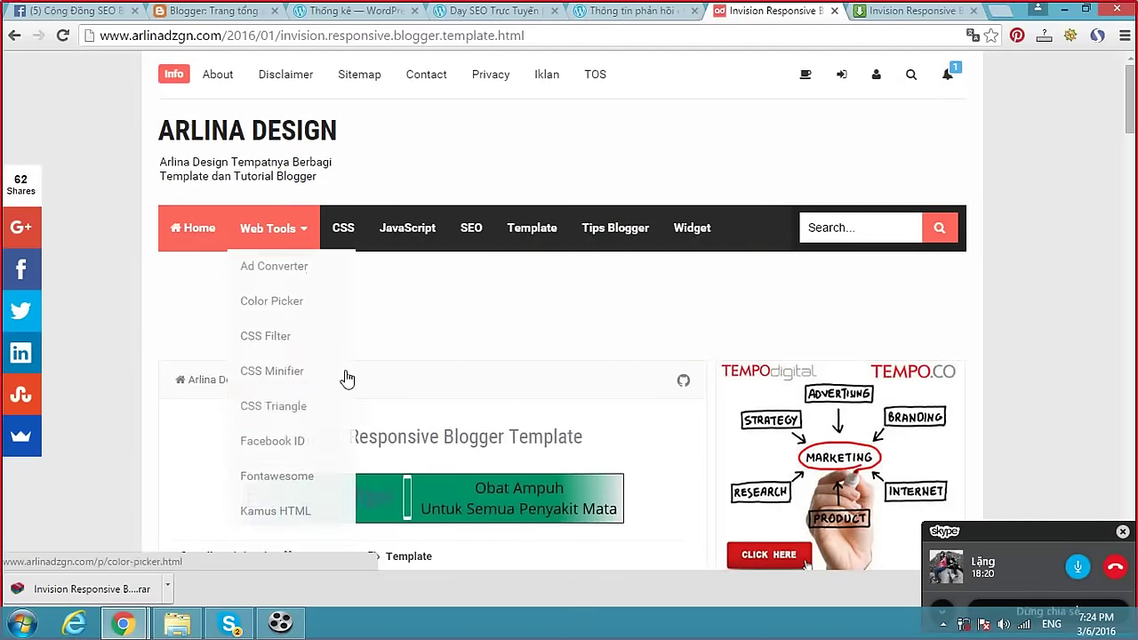
pyautogui.click(835, 11)
pyautogui.click(800, 31)
pyautogui.hotkey('alt', 'Tab')
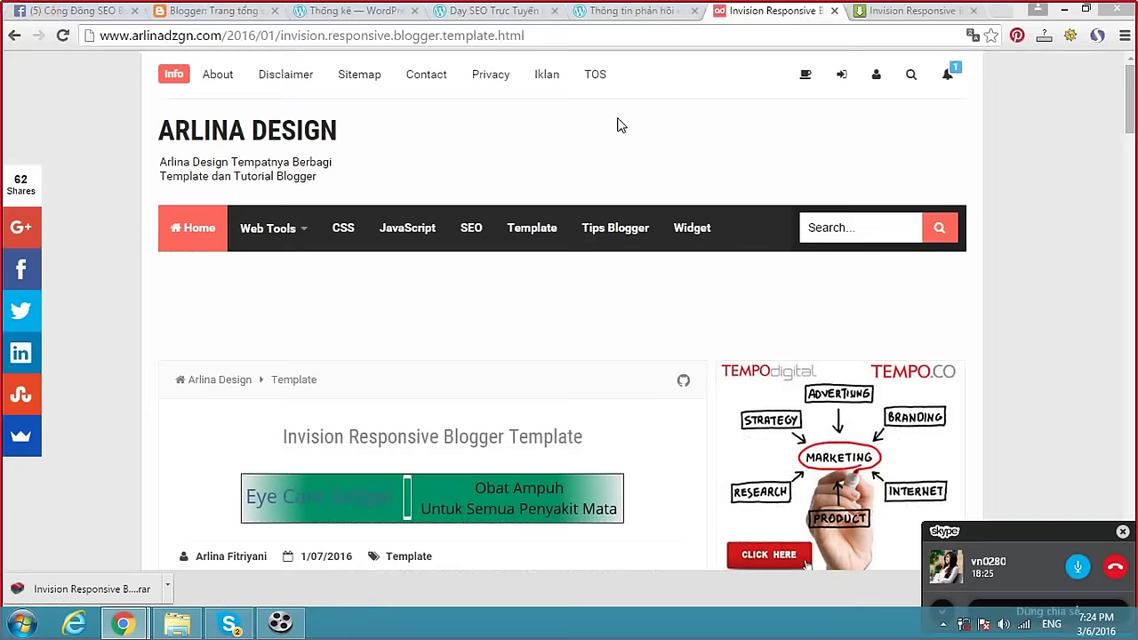
pyautogui.click(835, 10)
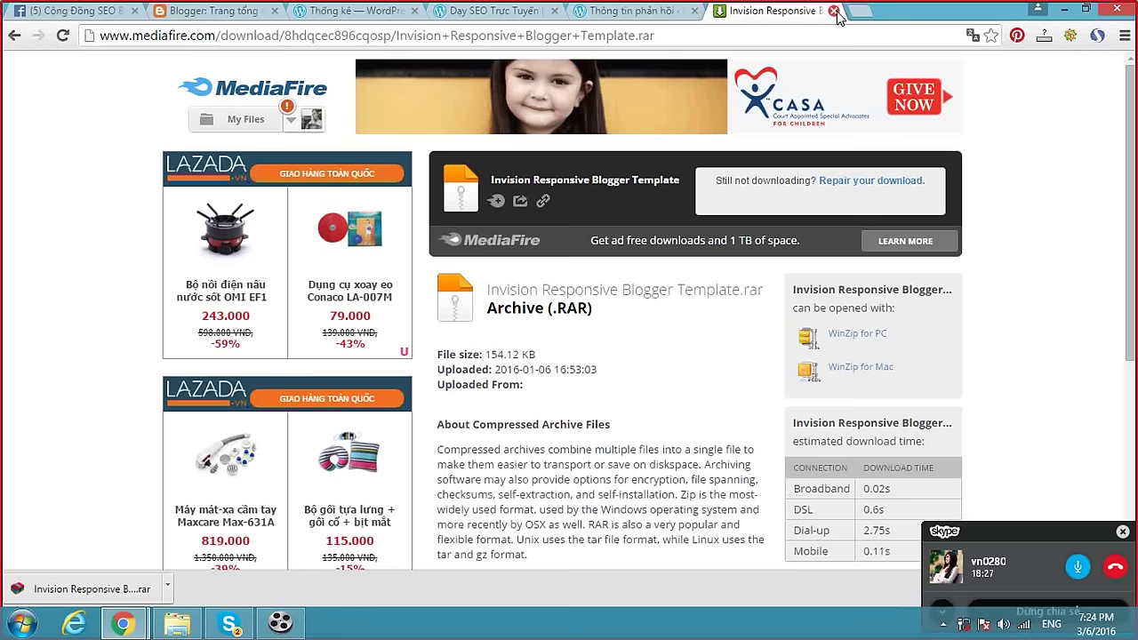
pyautogui.click(832, 11)
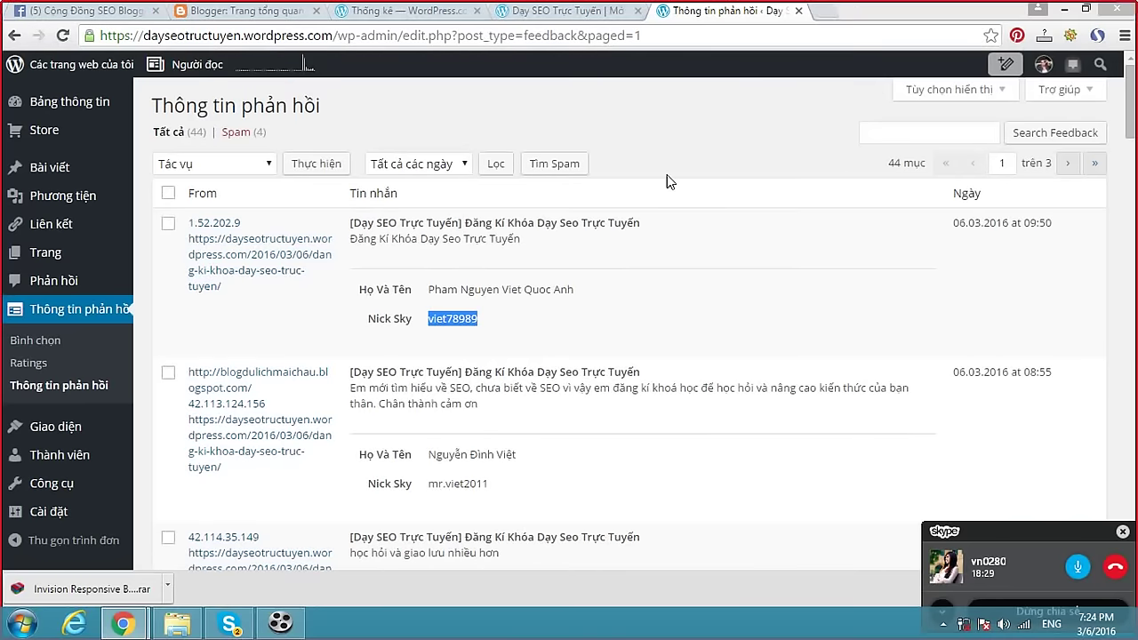
# Open the Dạy seo trực tuyến blog's home page from its Giới thiệu post.
pyautogui.hotkey('alt', 'Tab')
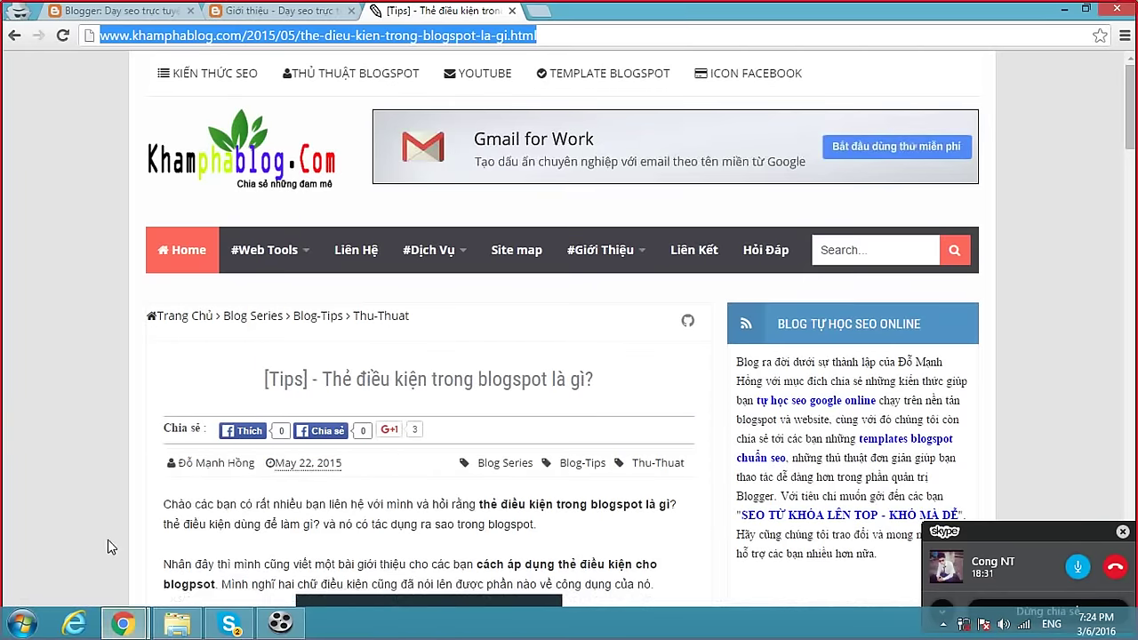
pyautogui.click(276, 11)
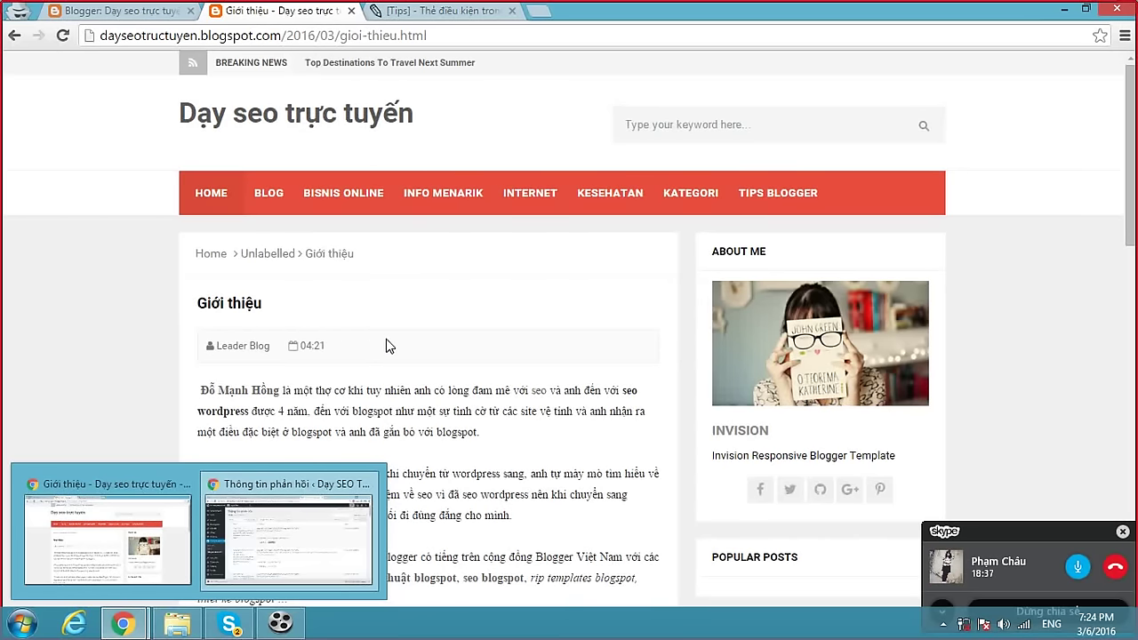
pyautogui.click(369, 123)
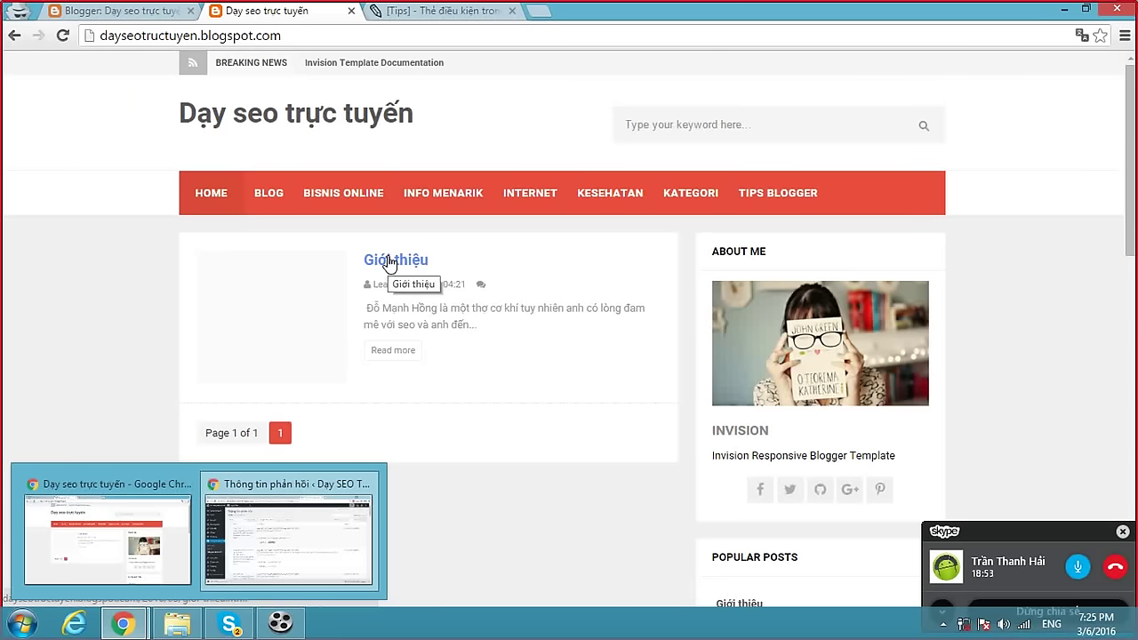
pyautogui.scroll(-2, 389, 259)
pyautogui.scroll(2, 389, 260)
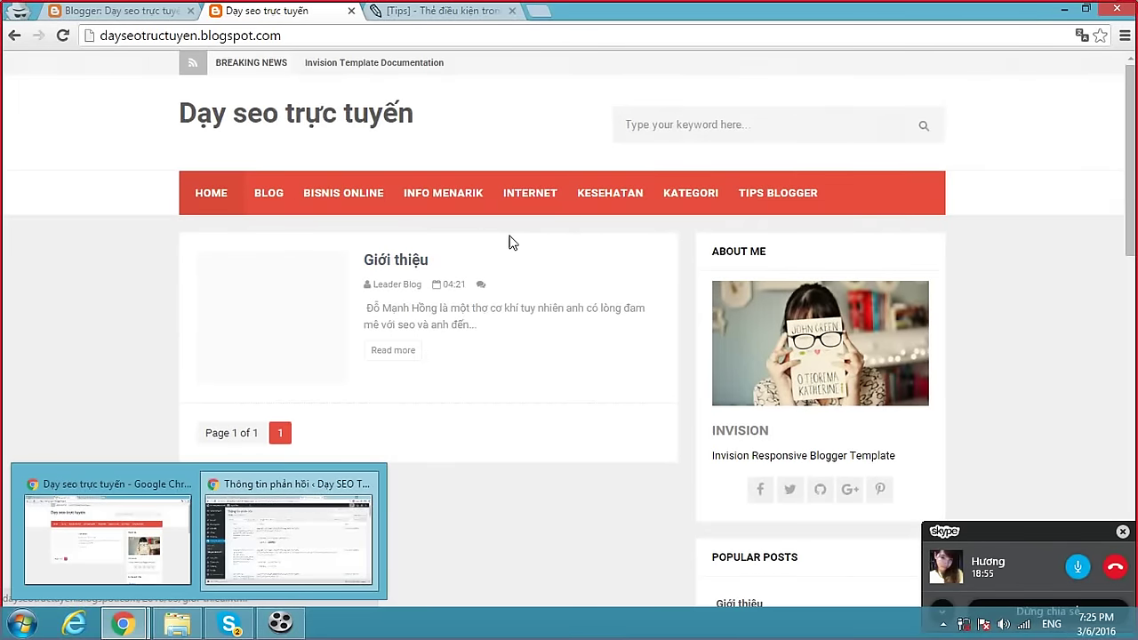
pyautogui.scroll(-4, 513, 243)
pyautogui.scroll(3, 517, 247)
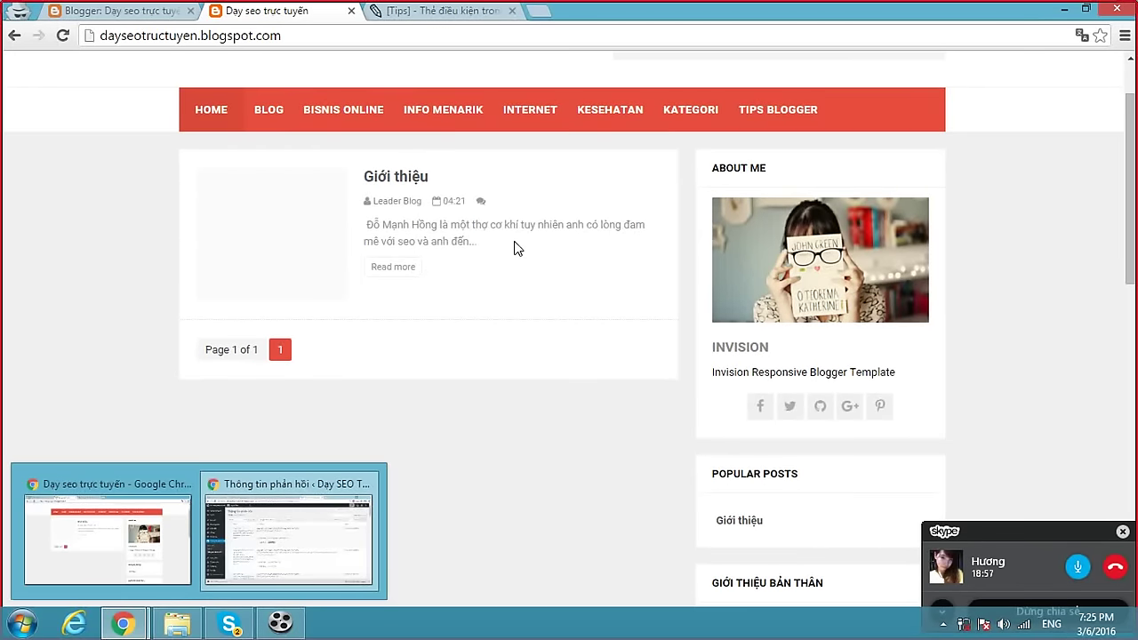
# Load hongblogger.com and open its W3c/HTML5 blogspot template optimization article.
pyautogui.click(467, 13)
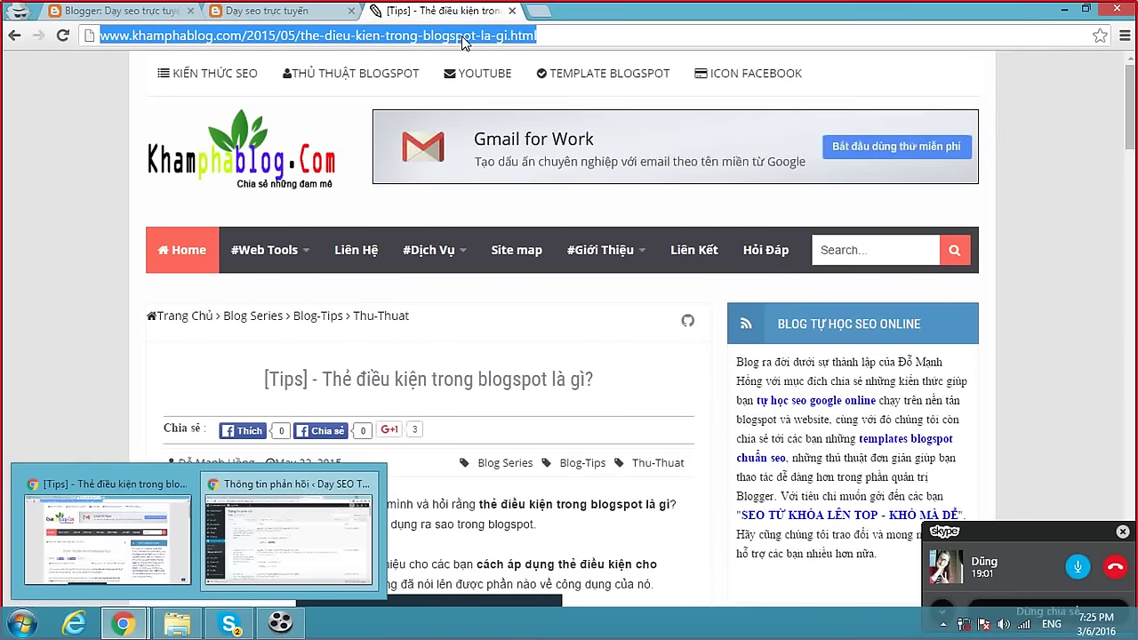
pyautogui.write('hong')
pyautogui.press('Return')
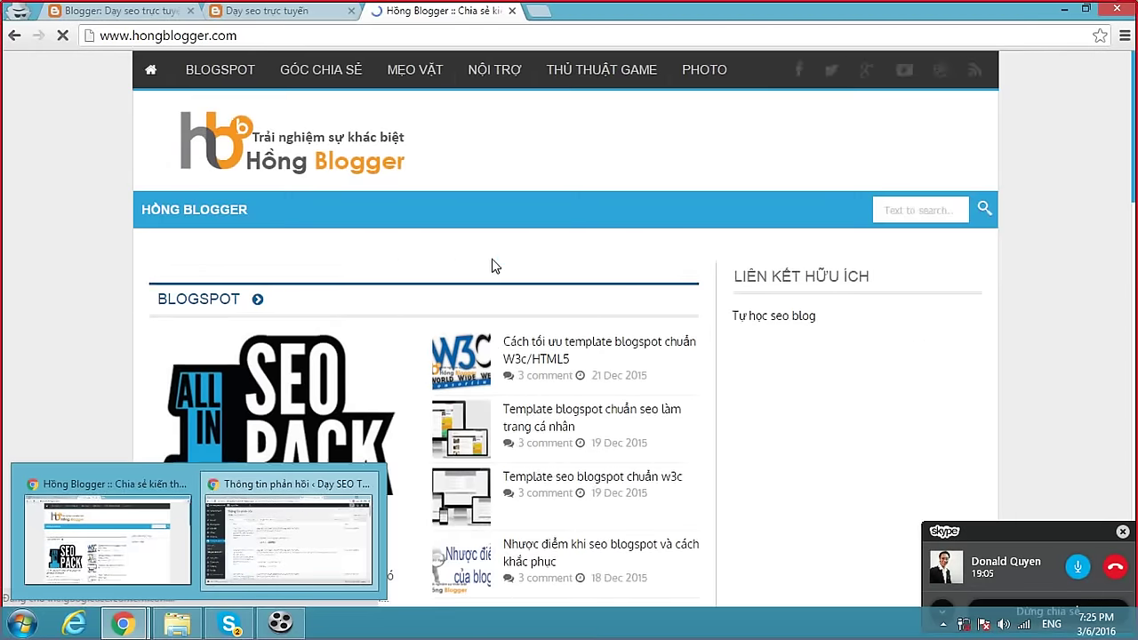
pyautogui.scroll(-2, 533, 258)
pyautogui.click(602, 183)
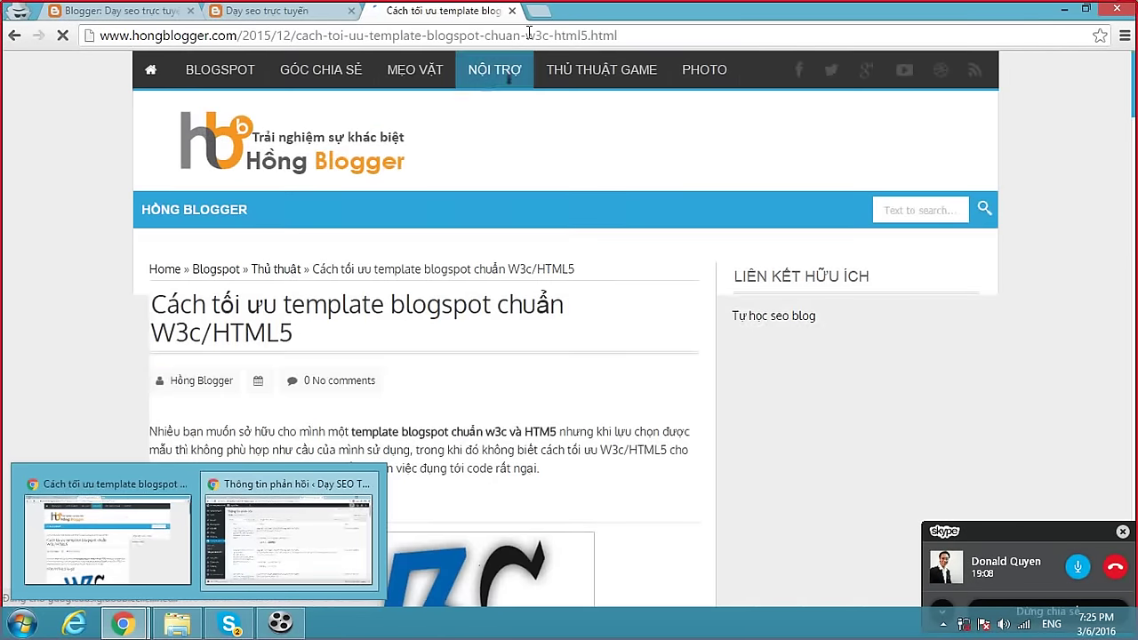
pyautogui.click(230, 624)
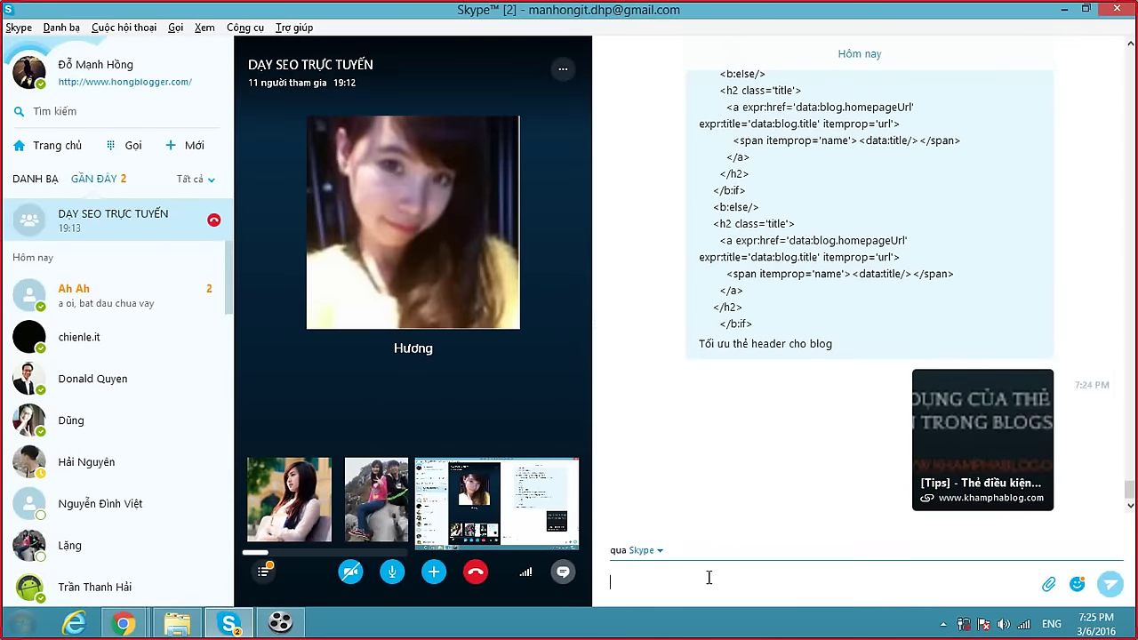
# Post the Hồng Blogger W3c/HTML5 article link in the Skype group chat.
pyautogui.write('http://www.hongblogger.com/2015/12/cach-toi-uu-template-blogspot-chuan-w3c-html5.html')
pyautogui.press('Return')
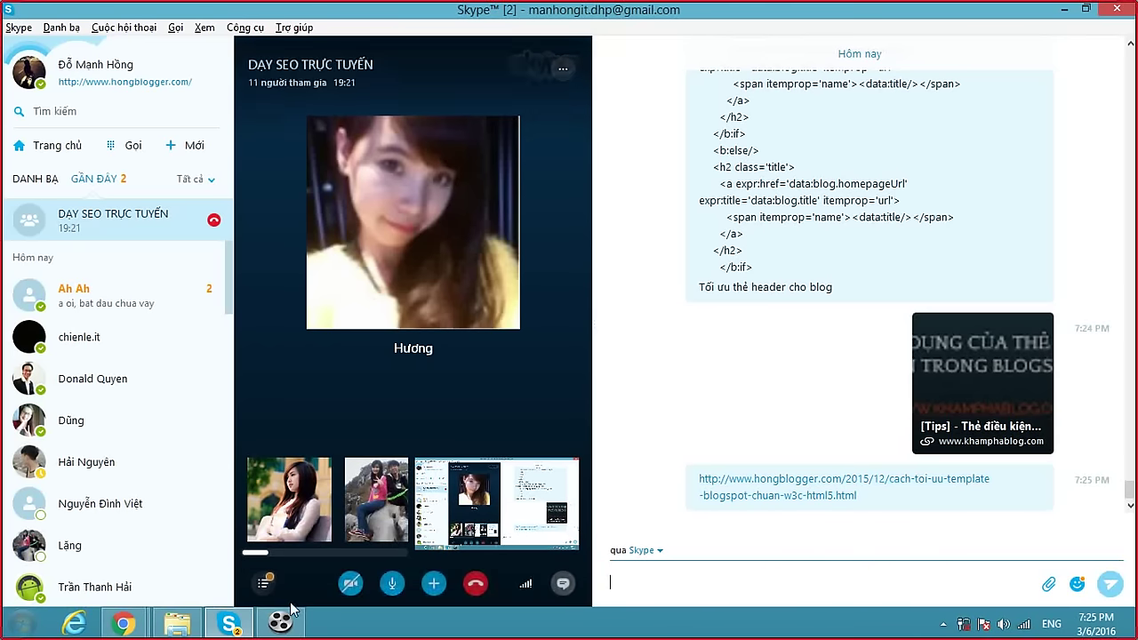
pyautogui.click(124, 623)
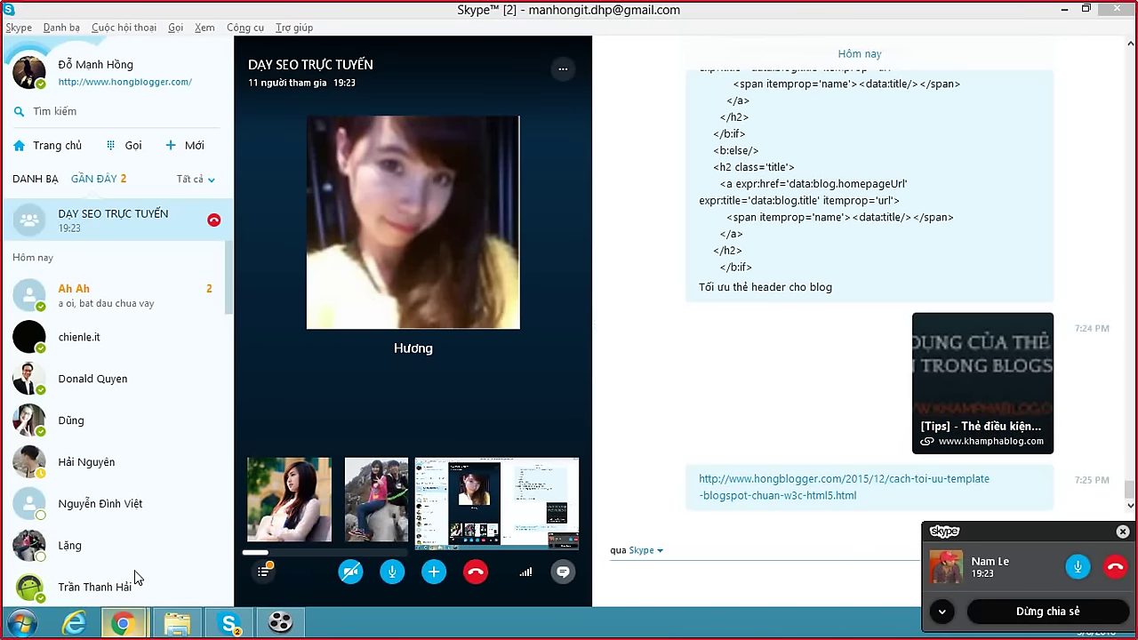
pyautogui.moveTo(258, 291)
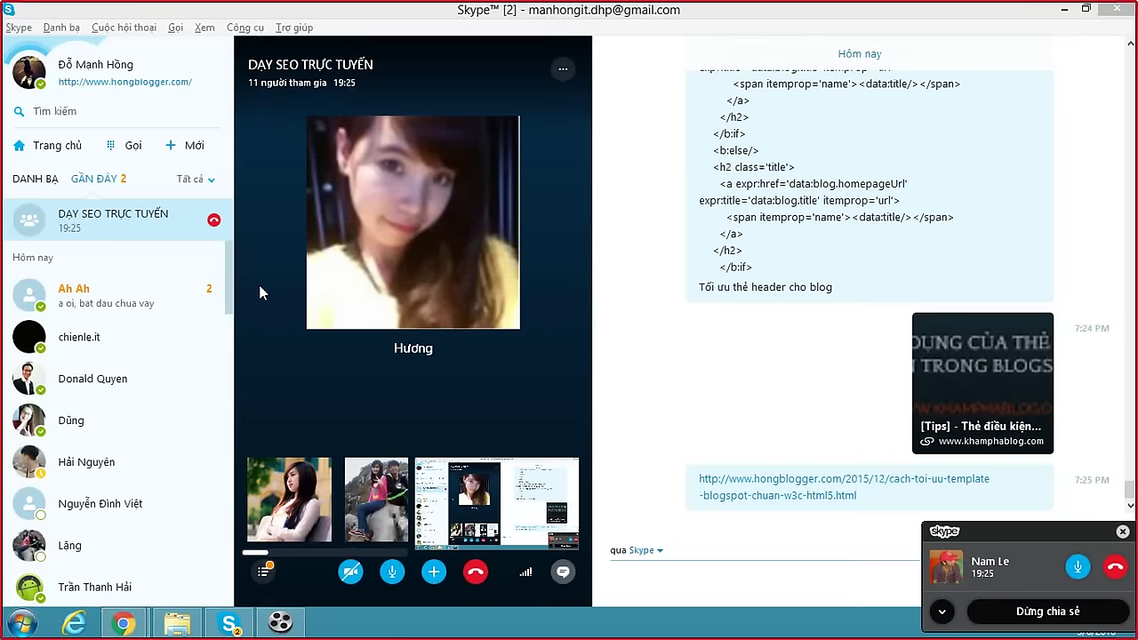
pyautogui.click(591, 306)
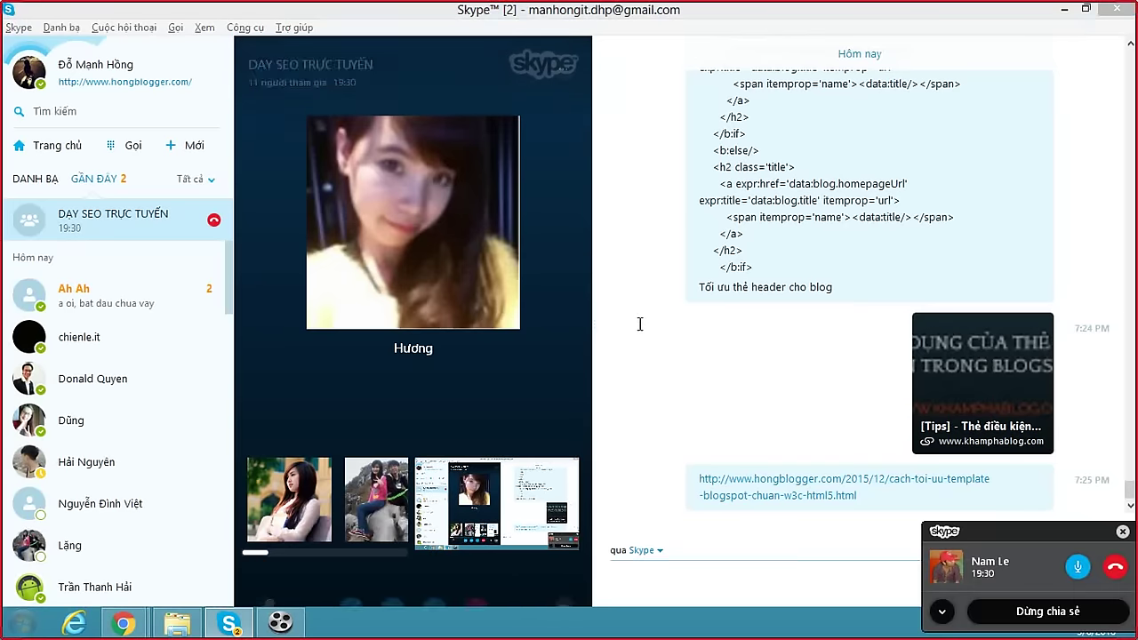
pyautogui.hotkey('alt', 'Tab')
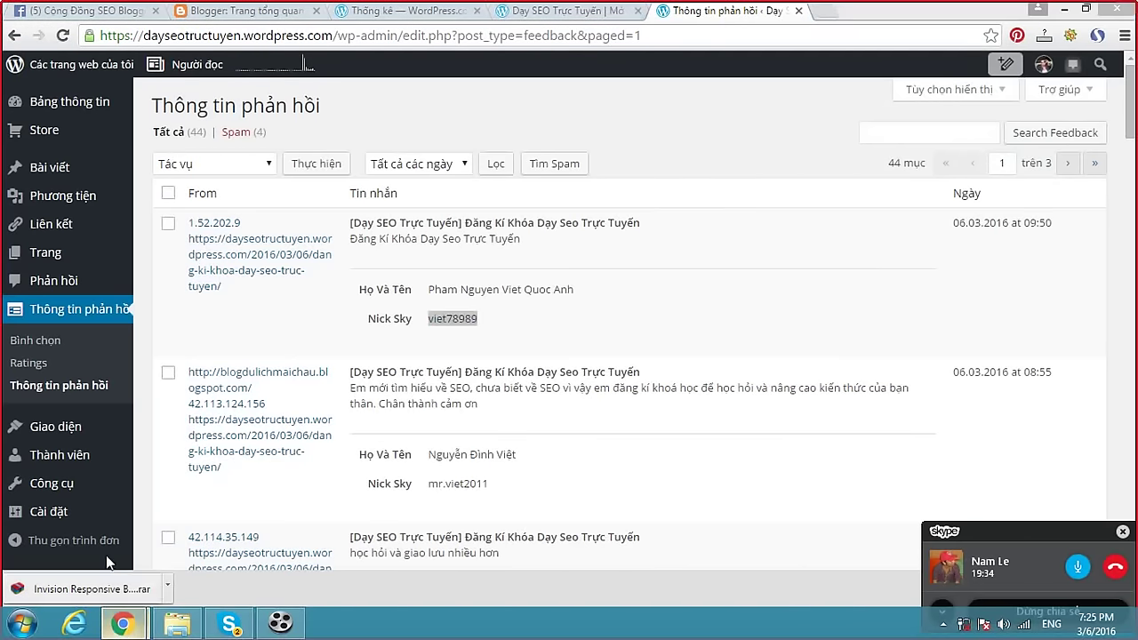
# Bring the Blogger Chrome window forward and browse the live Dạy seo trực tuyến blog page.
pyautogui.moveTo(122, 622)
pyautogui.click(79, 540)
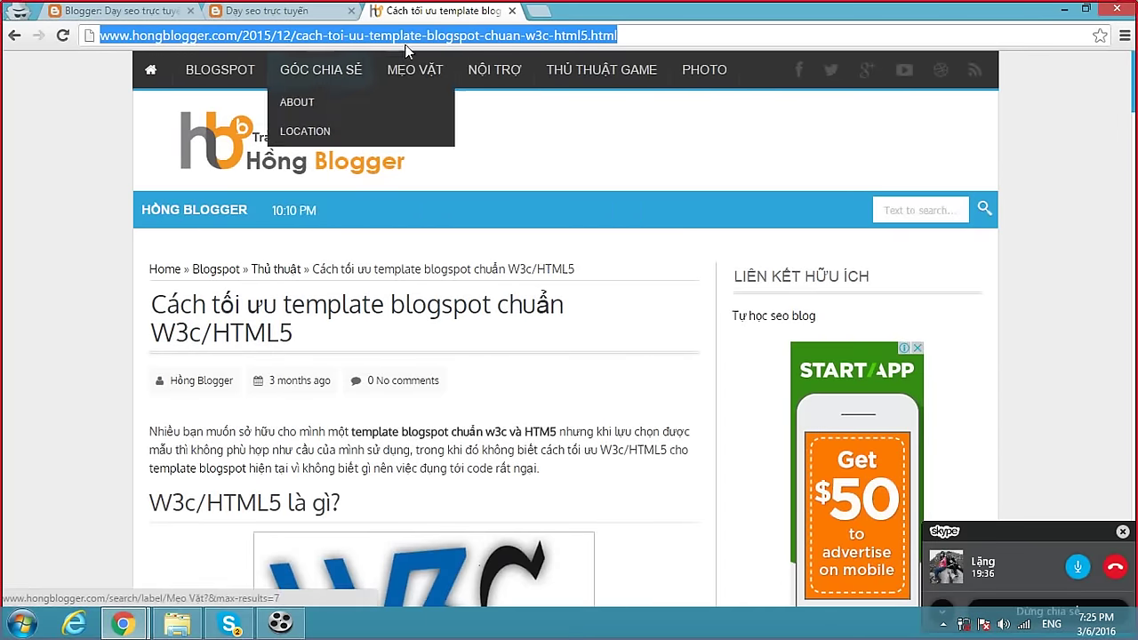
pyautogui.click(278, 13)
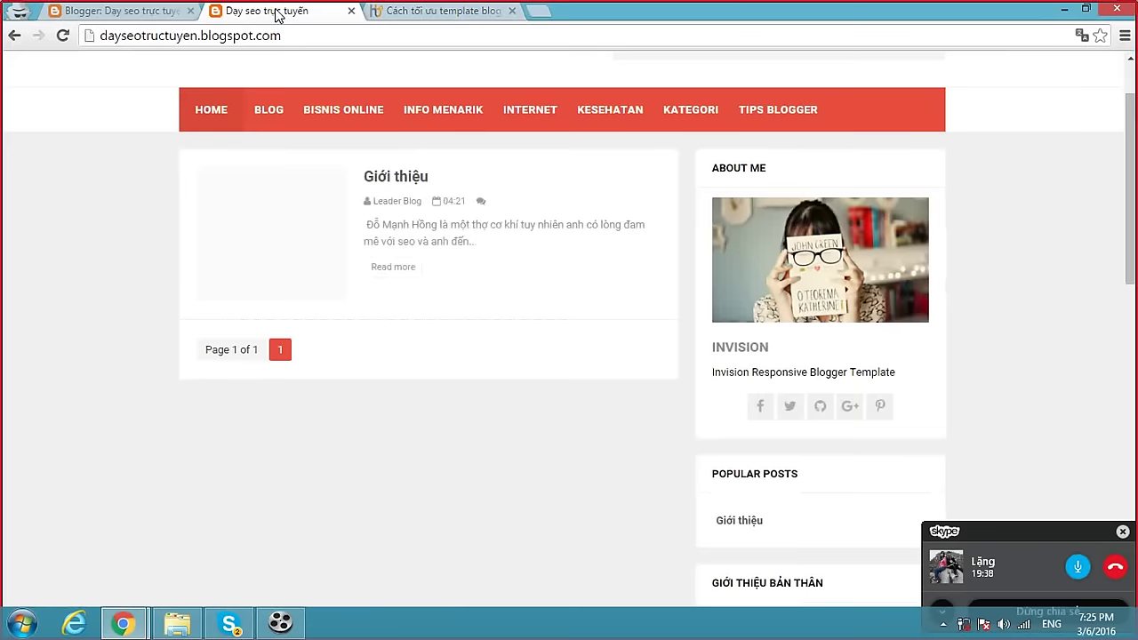
pyautogui.click(437, 13)
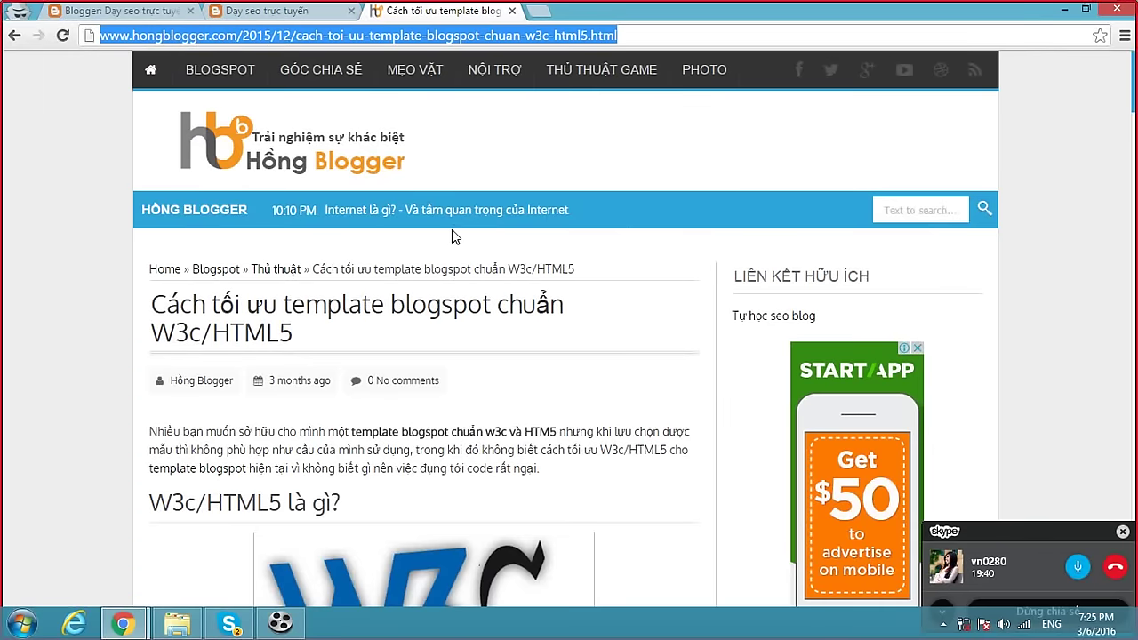
pyautogui.scroll(-3, 452, 229)
pyautogui.click(271, 13)
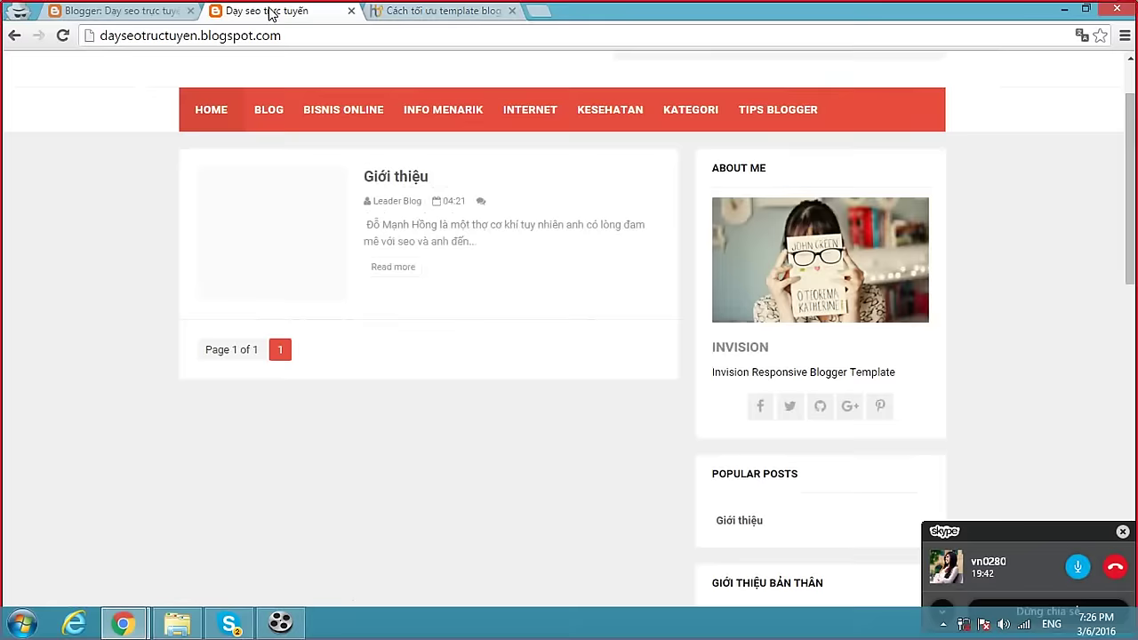
pyautogui.scroll(-10, 489, 322)
pyautogui.scroll(4, 490, 323)
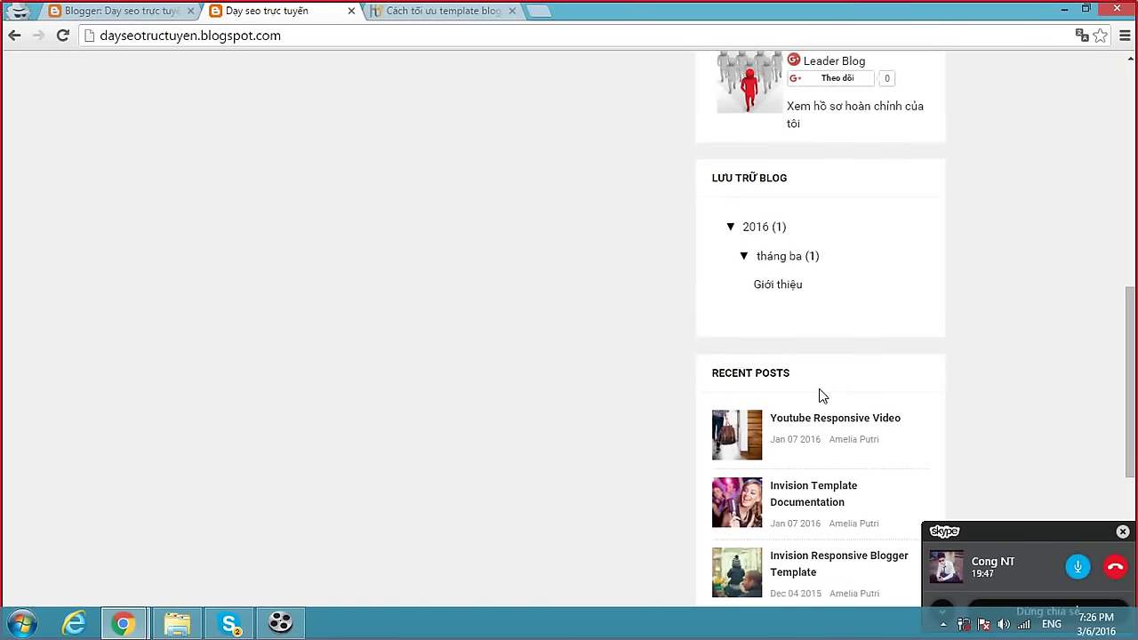
pyautogui.scroll(6, 821, 391)
pyautogui.click(212, 193)
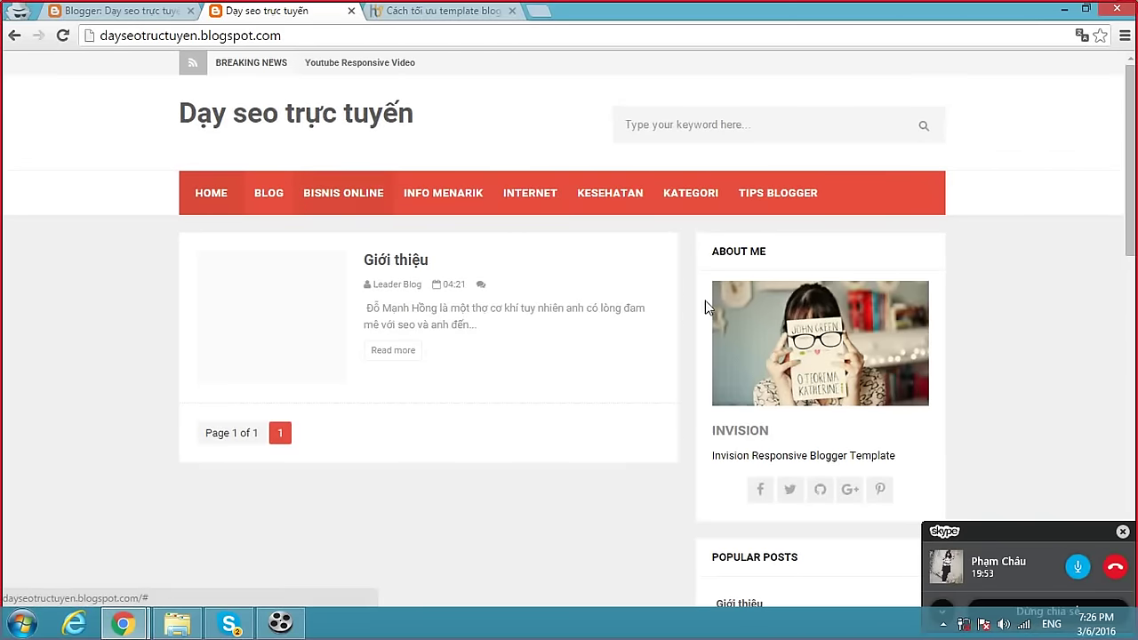
pyautogui.moveTo(749, 250)
pyautogui.mouseDown()
pyautogui.moveTo(775, 252)
pyautogui.moveTo(738, 252)
pyautogui.moveTo(770, 252)
pyautogui.mouseUp()
pyautogui.click(775, 258)
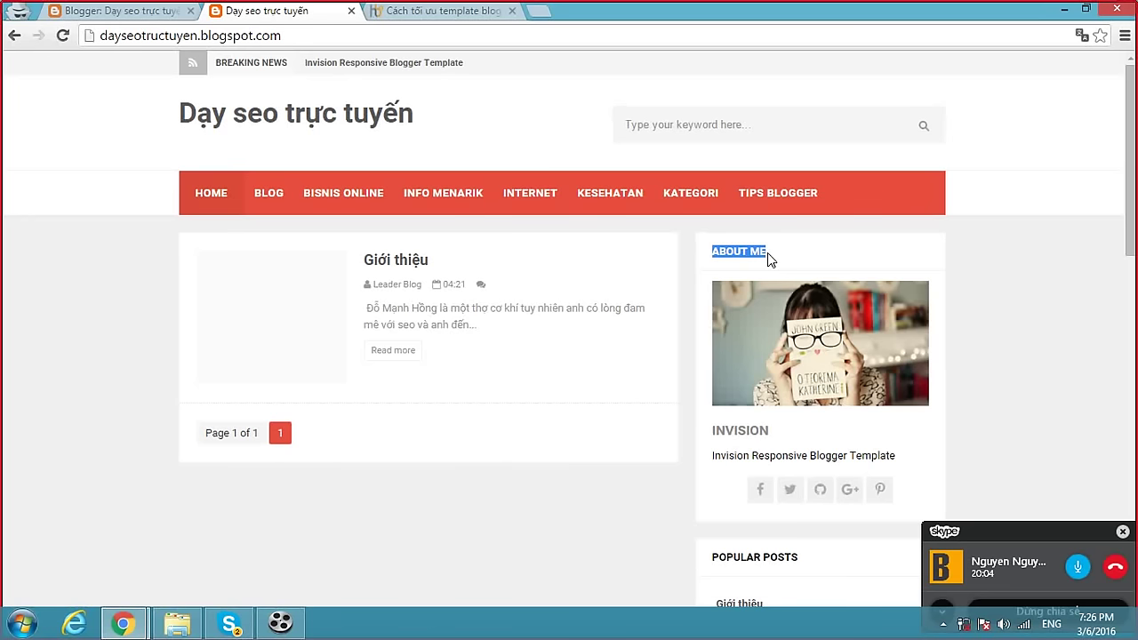
pyautogui.click(722, 253)
pyautogui.moveTo(712, 254); pyautogui.dragTo(773, 251)
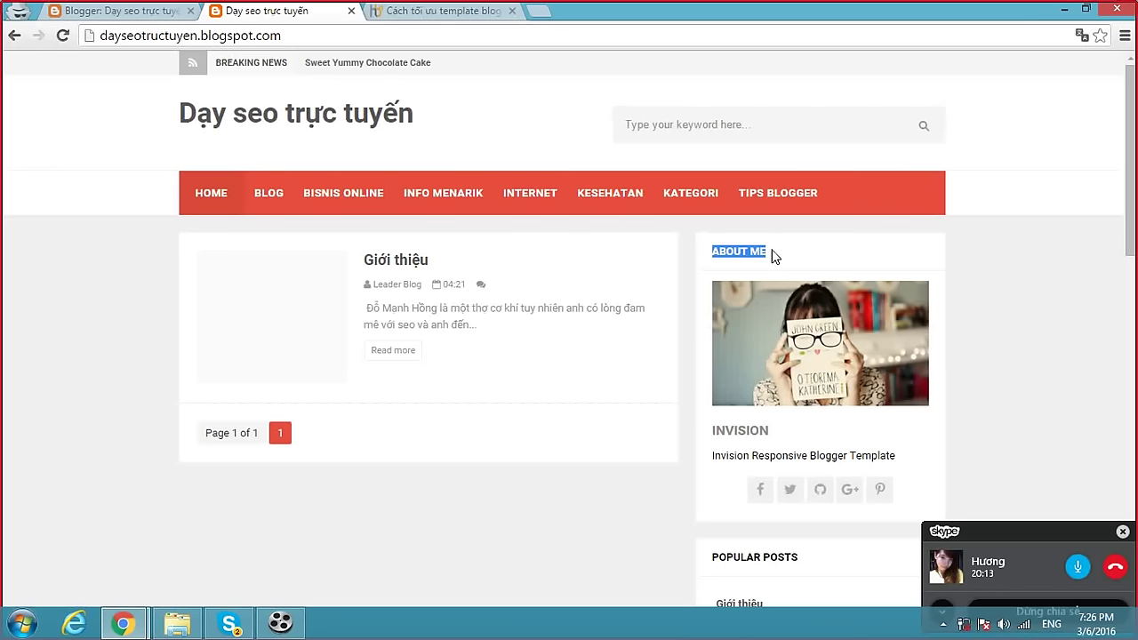
pyautogui.click(772, 256)
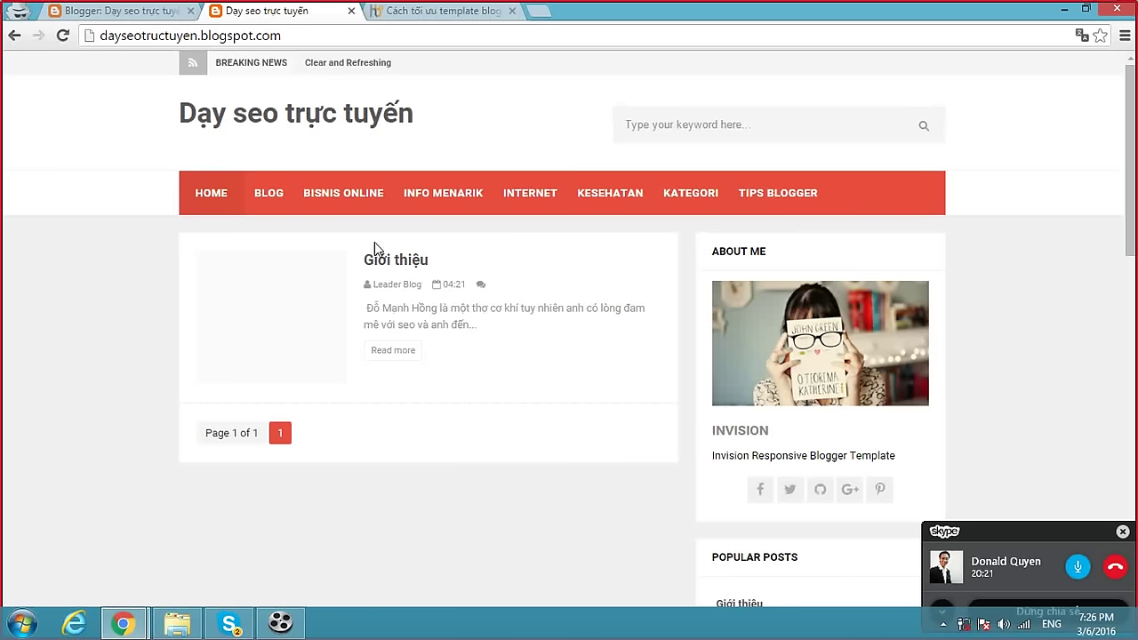
pyautogui.scroll(-3, 849, 305)
pyautogui.scroll(2, 847, 303)
pyautogui.moveTo(711, 175); pyautogui.dragTo(771, 168)
pyautogui.click(742, 168)
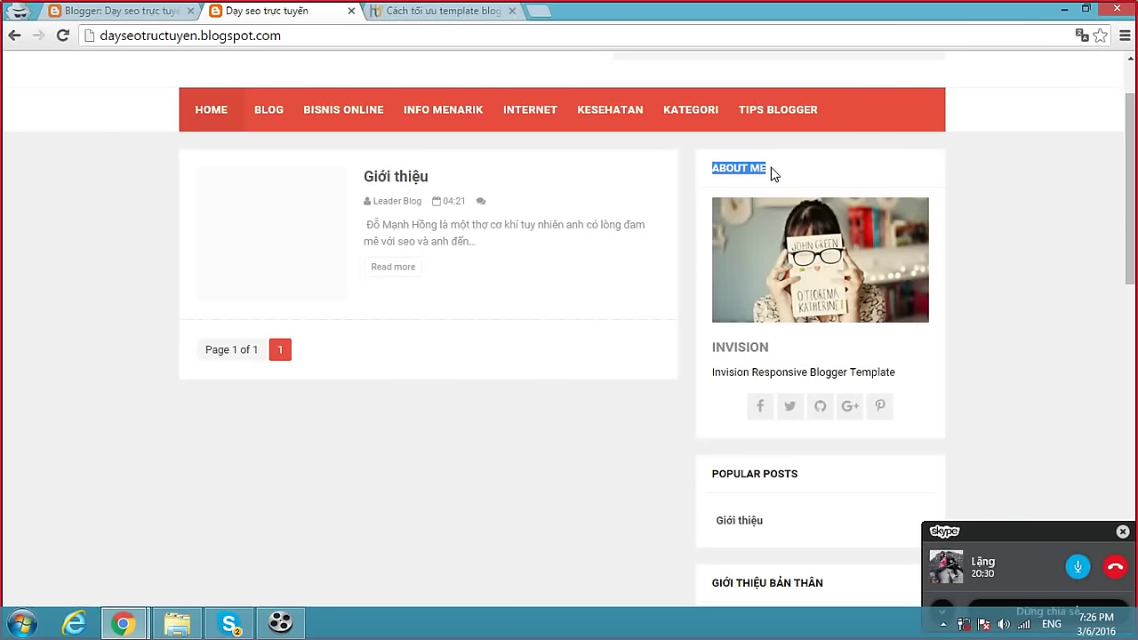
pyautogui.click(491, 40)
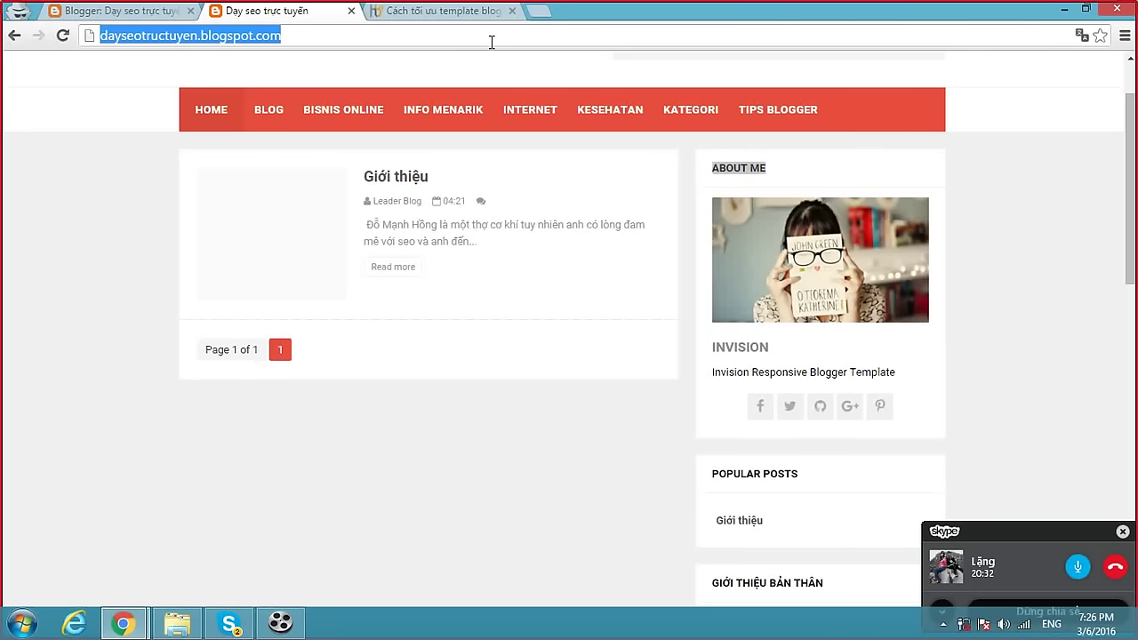
pyautogui.click(741, 164)
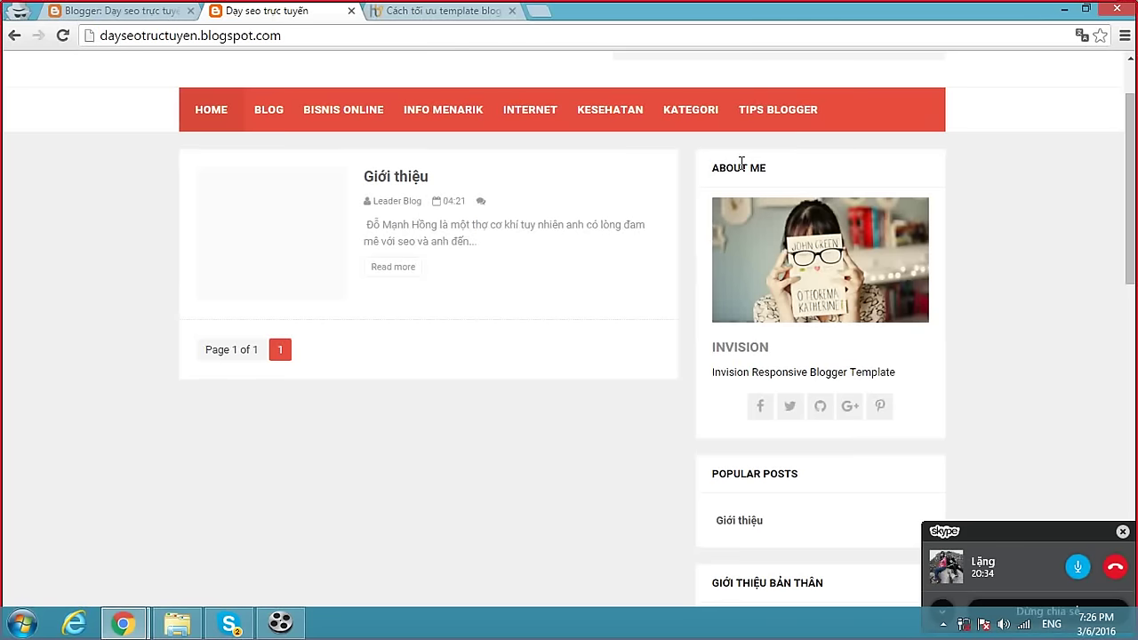
pyautogui.moveTo(715, 167); pyautogui.dragTo(767, 167)
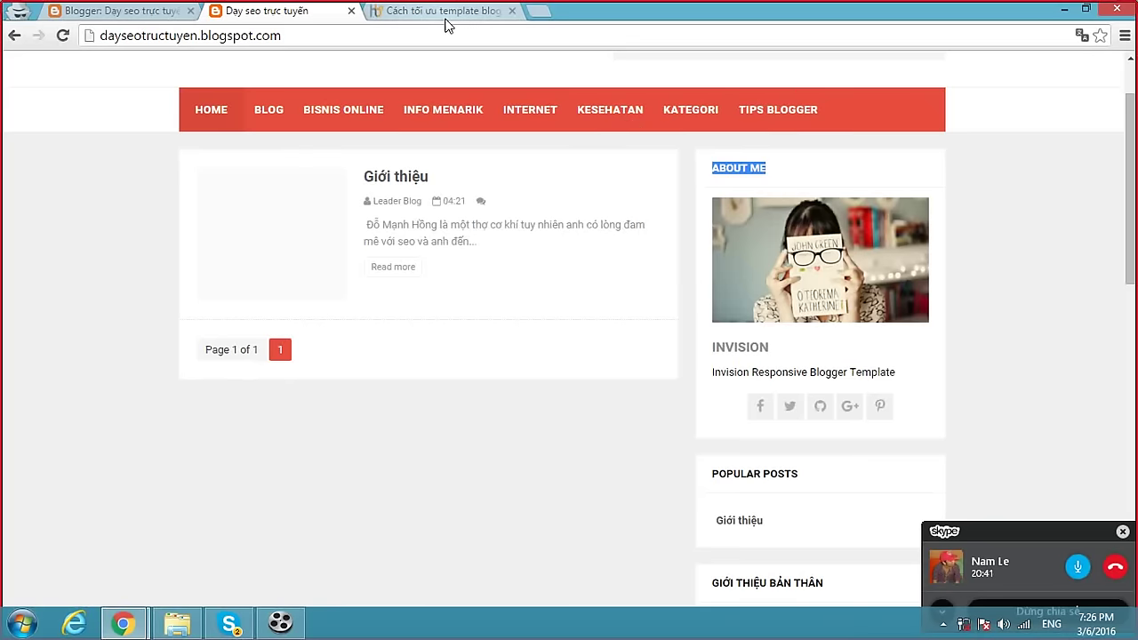
pyautogui.click(762, 171)
pyautogui.moveTo(773, 175); pyautogui.dragTo(718, 170)
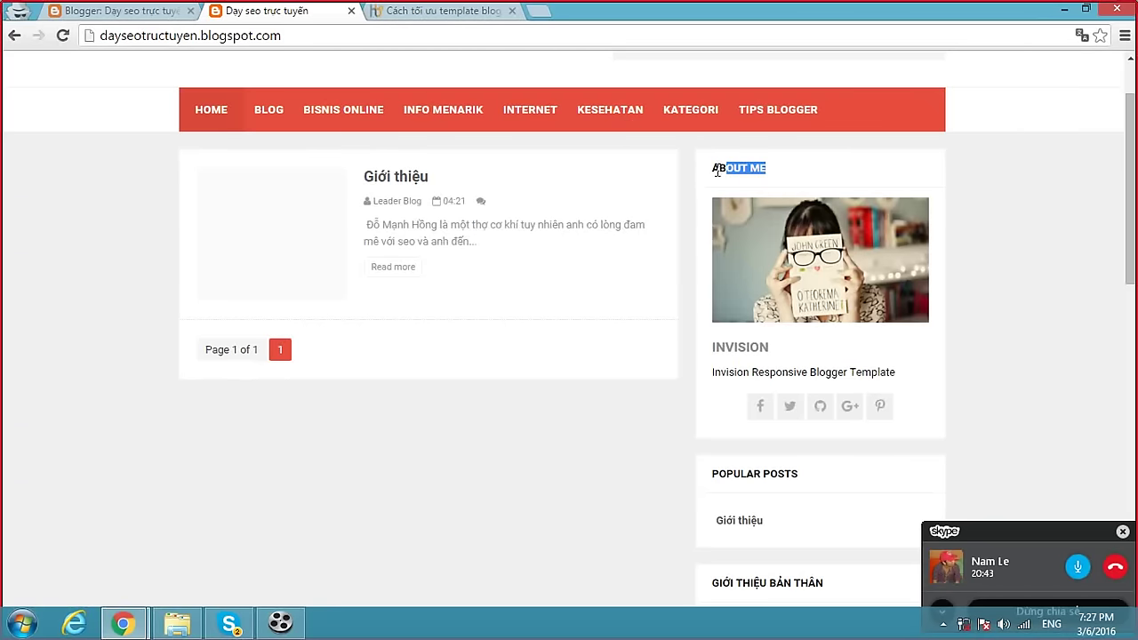
# Open share123blog.blogspot.com in a new tab and close its support chat box.
pyautogui.click(539, 12)
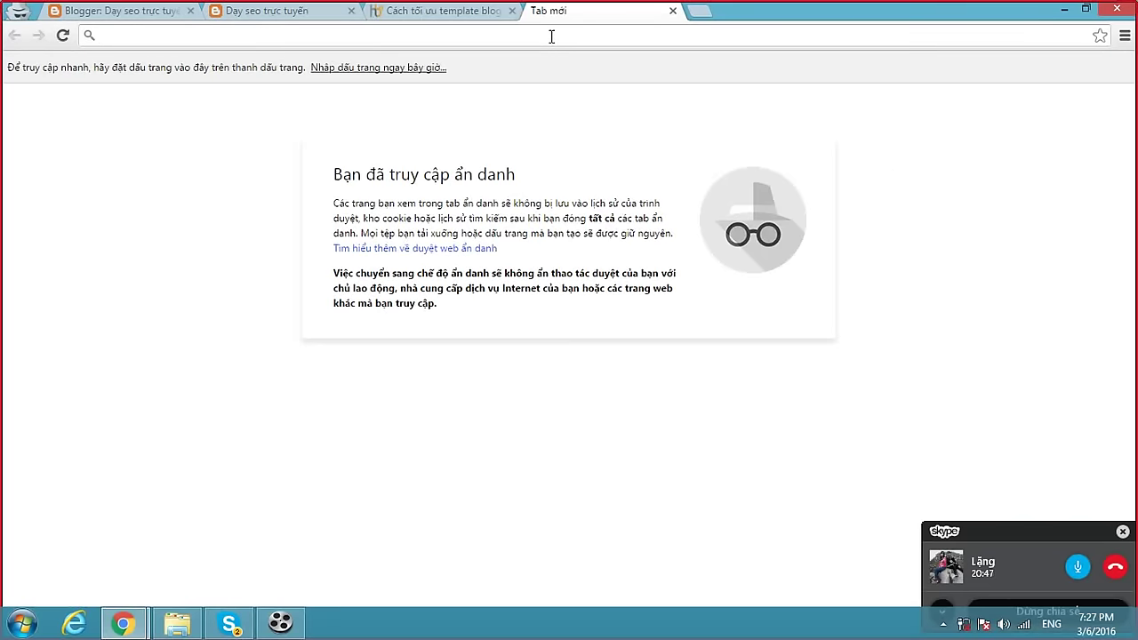
pyautogui.write('share123blog.blogspot.com')
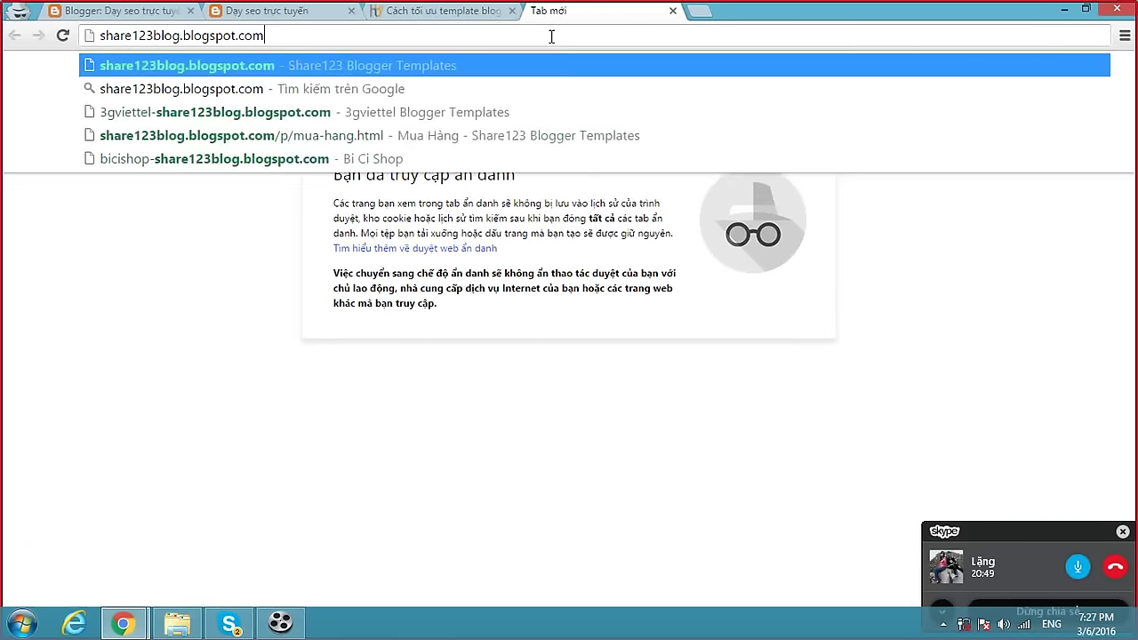
pyautogui.press('Return')
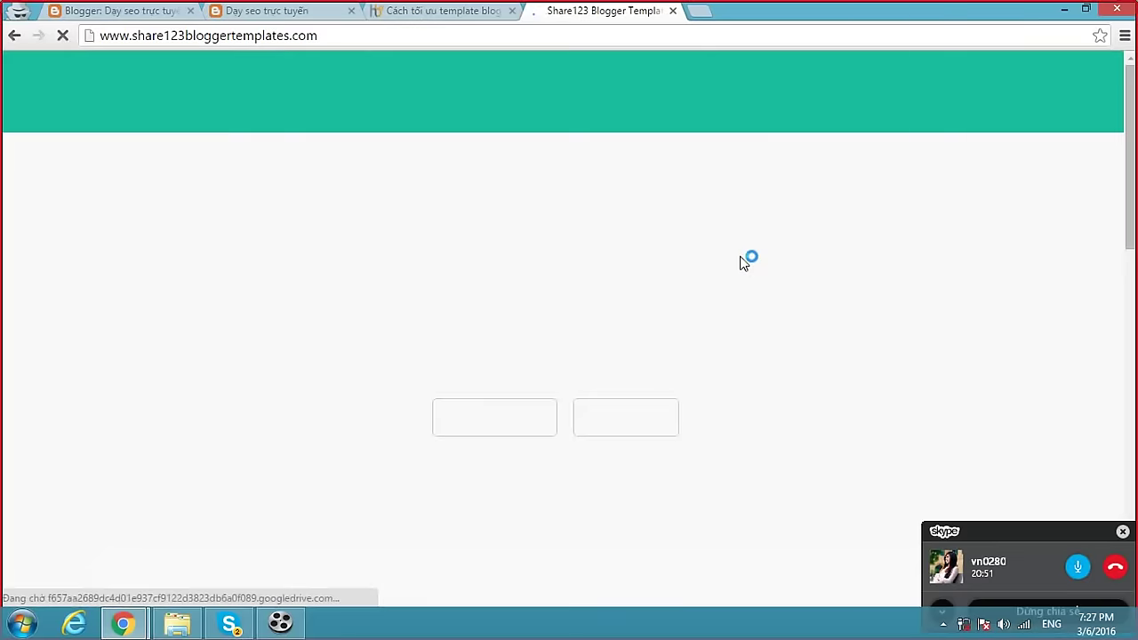
pyautogui.scroll(-7, 731, 259)
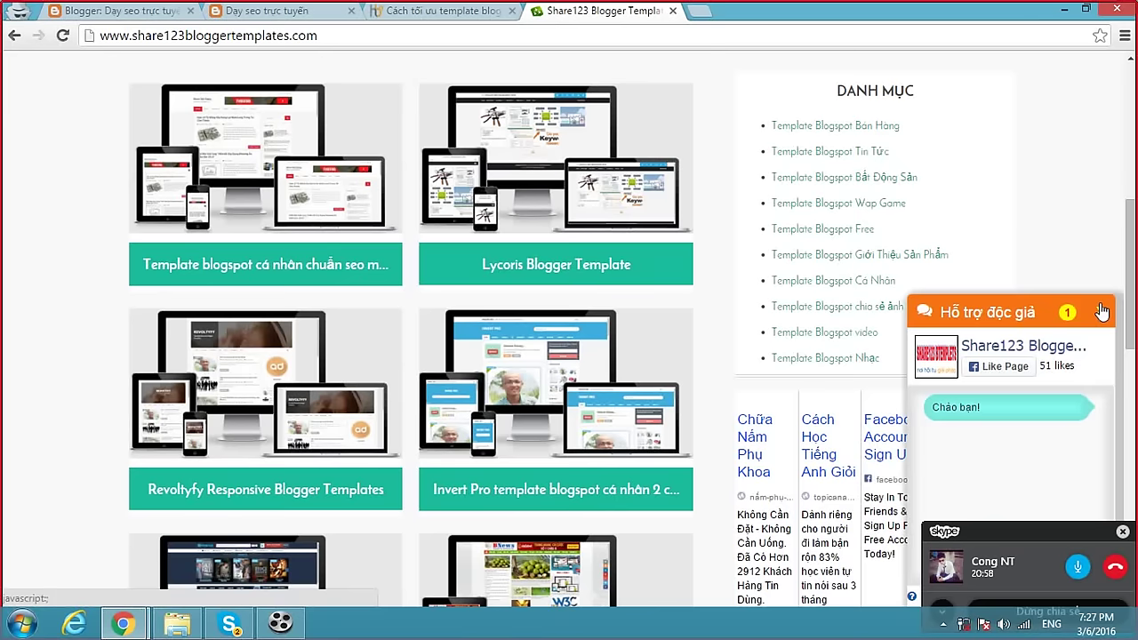
pyautogui.click(1099, 311)
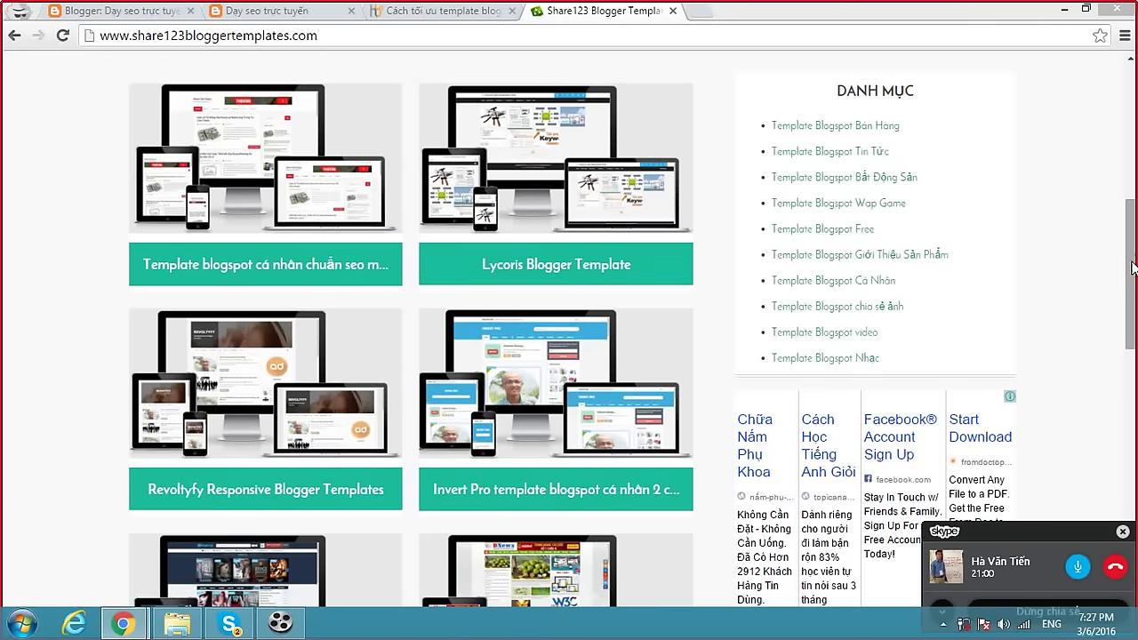
# Filter Share123 to the Template Blogspot Bán Hàng category, then return to the blog tab.
pyautogui.click(833, 131)
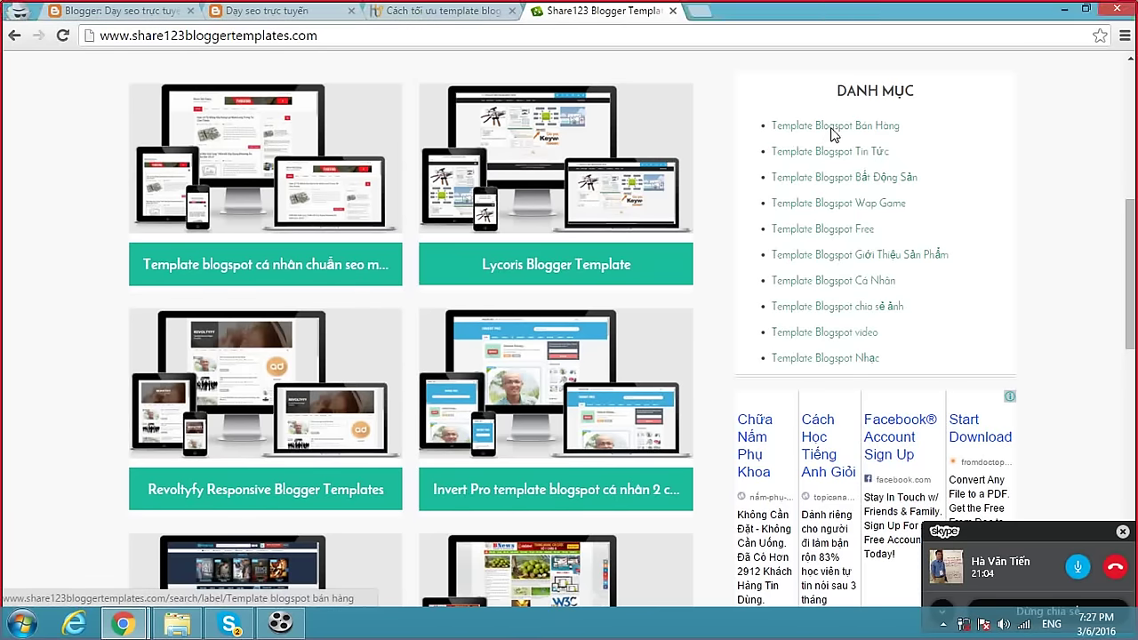
pyautogui.scroll(-5, 650, 240)
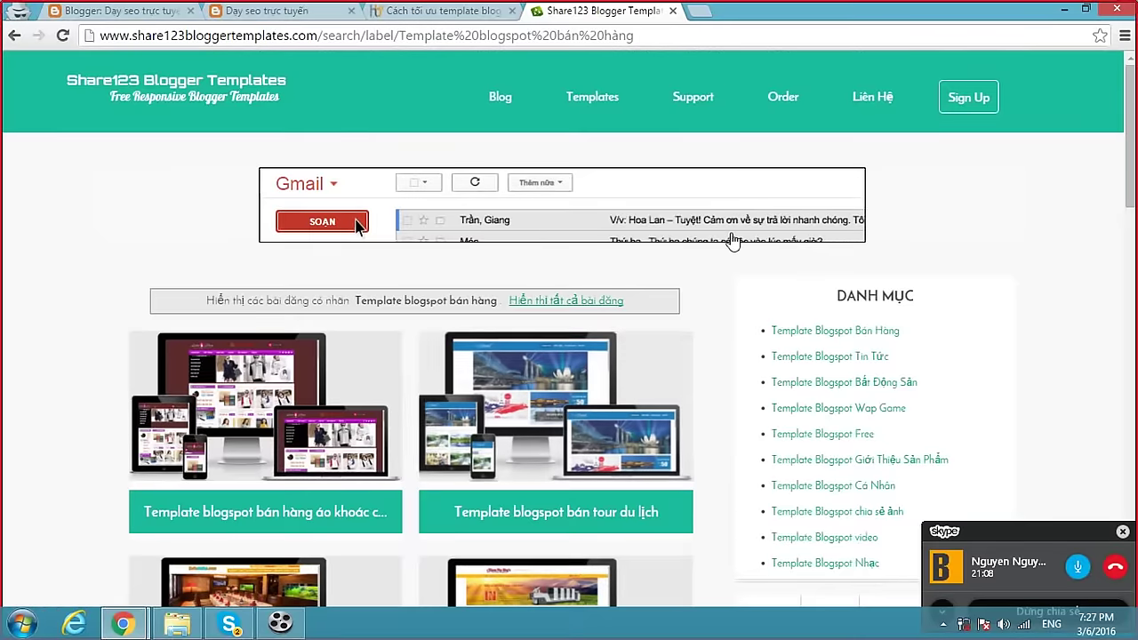
pyautogui.scroll(-4, 791, 356)
pyautogui.scroll(-1, 835, 329)
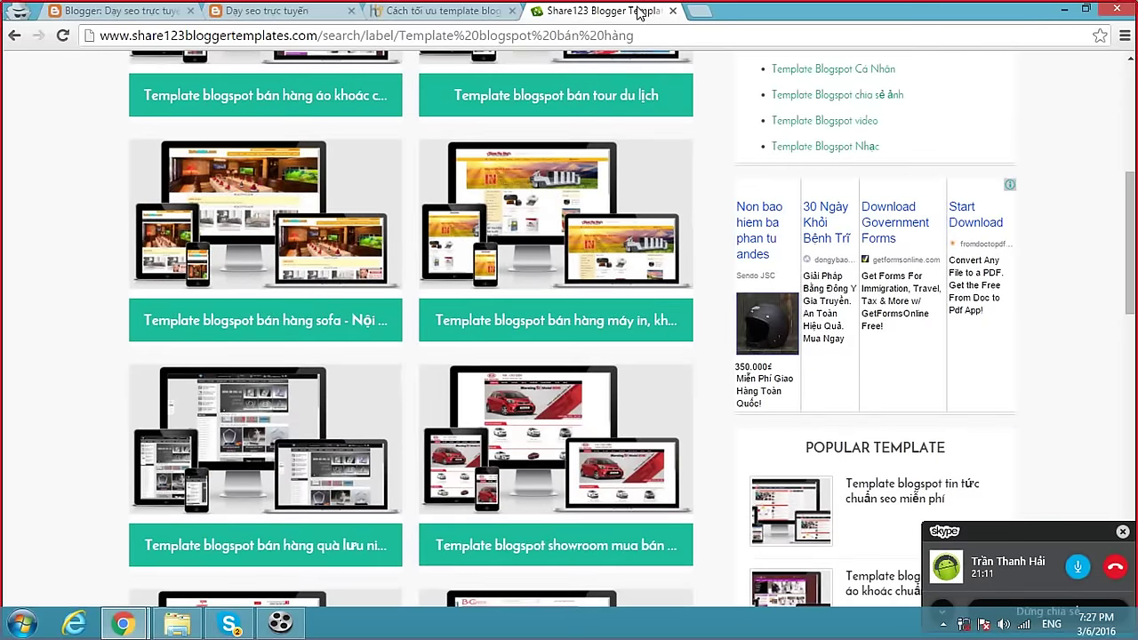
pyautogui.click(422, 13)
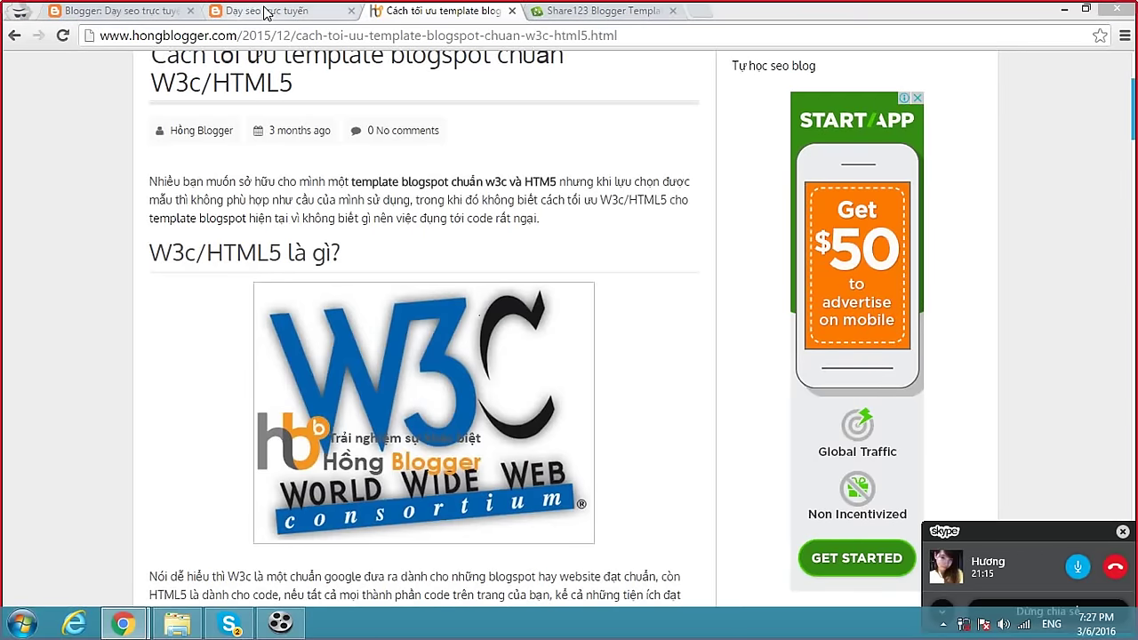
pyautogui.click(265, 11)
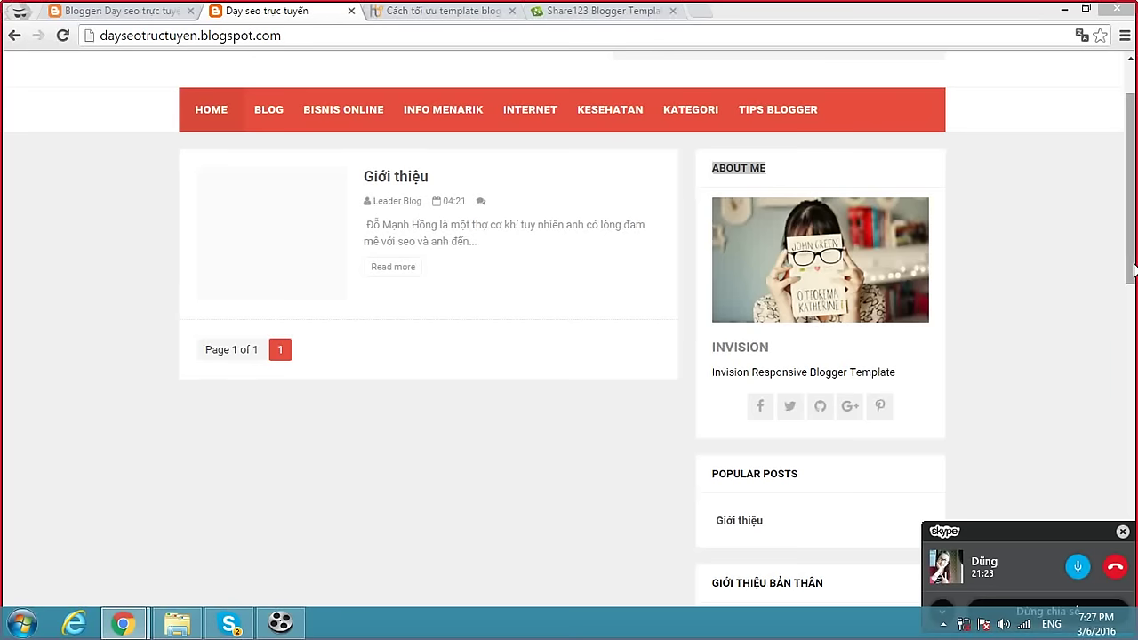
# In the Hồng Blogger tab, open the Blogspot category listing of posts.
pyautogui.moveTo(1133, 269); pyautogui.dragTo(1130, 133)
pyautogui.click(378, 125)
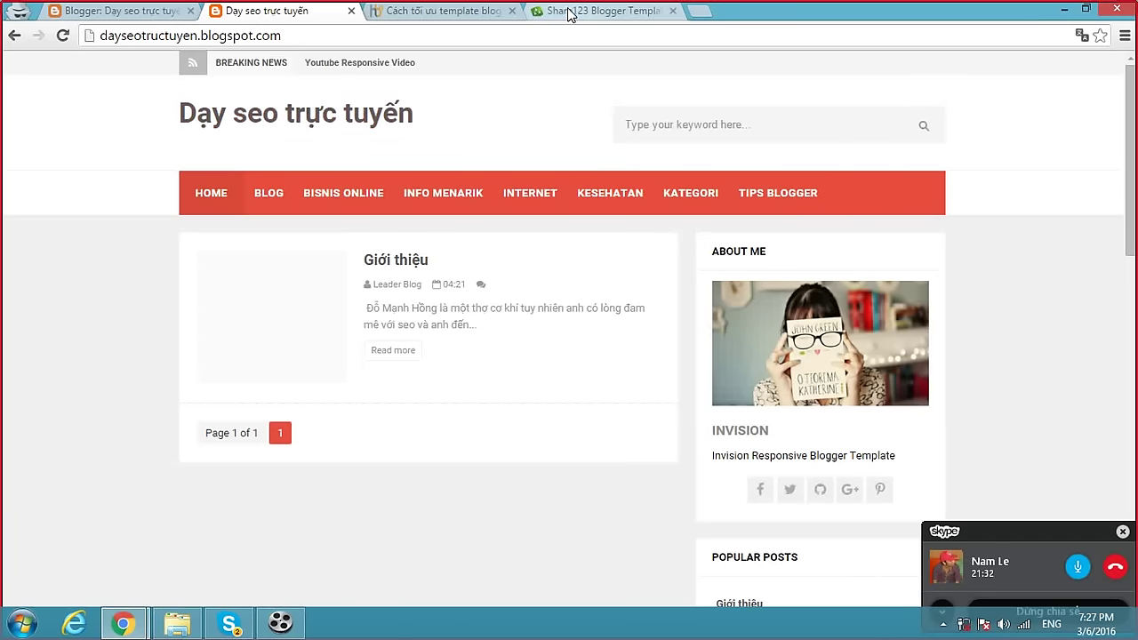
pyautogui.click(474, 14)
pyautogui.scroll(3, 618, 244)
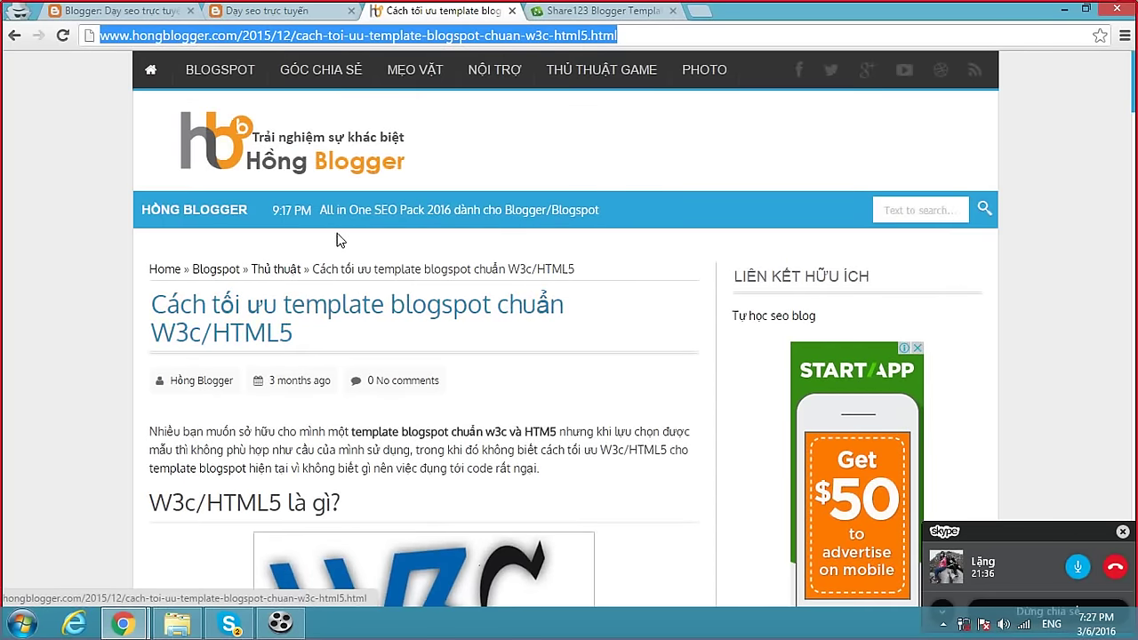
pyautogui.click(207, 270)
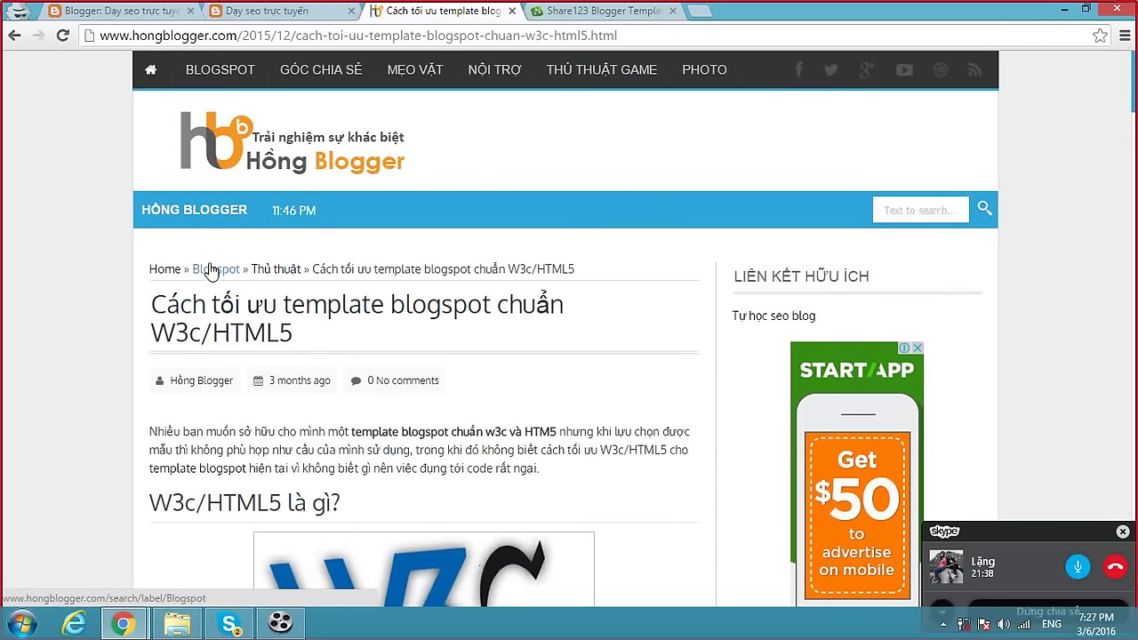
# On the next Blogspot page, open 'Tôi đã tối ưu PageSpeed Insight như thế nào' and select its URL.
pyautogui.scroll(-5, 610, 320)
pyautogui.scroll(-15, 612, 320)
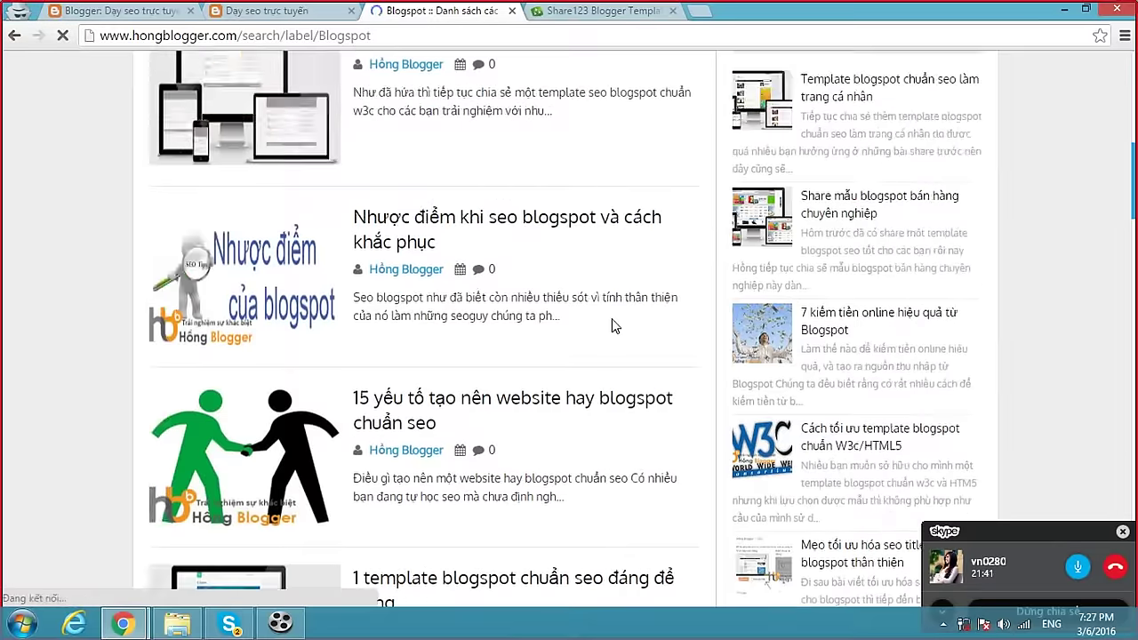
pyautogui.scroll(-15, 622, 340)
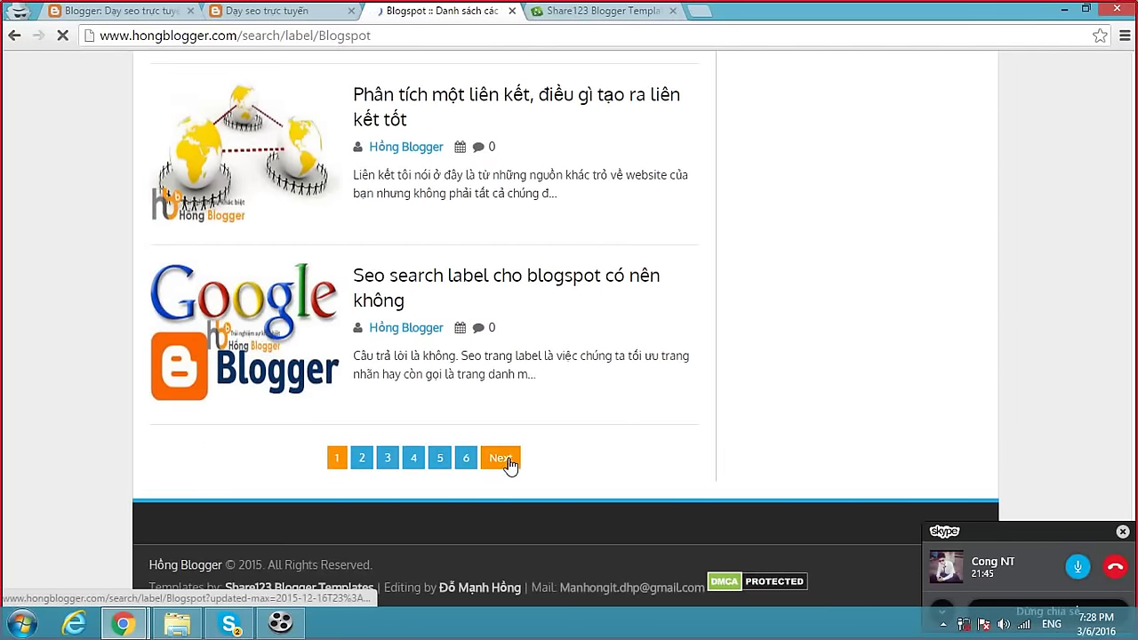
pyautogui.click(498, 457)
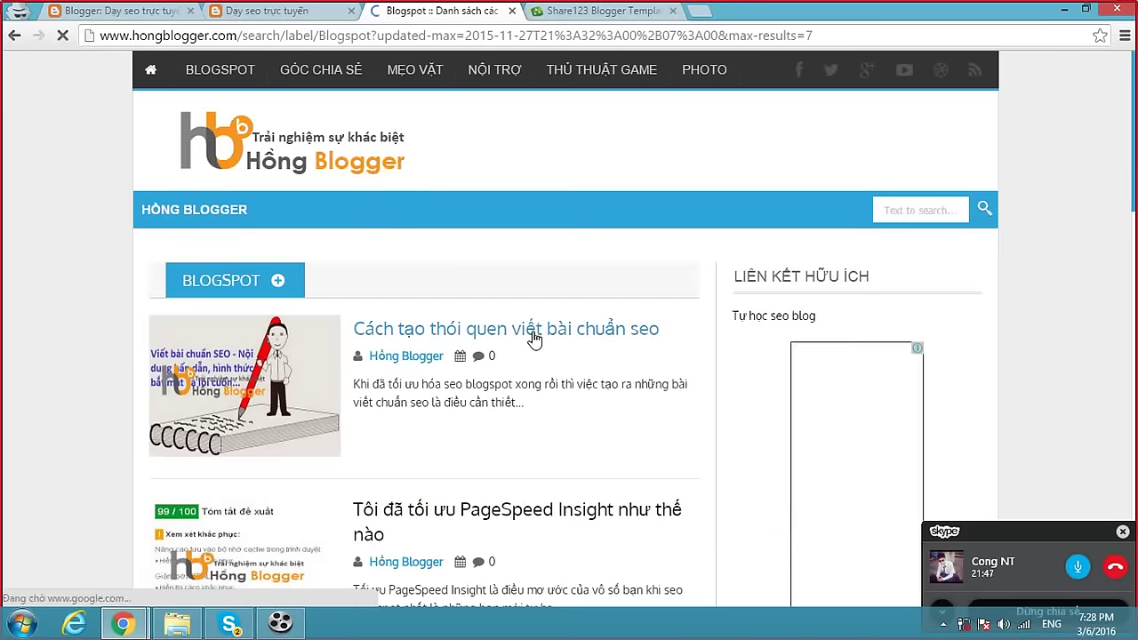
pyautogui.scroll(-4, 535, 341)
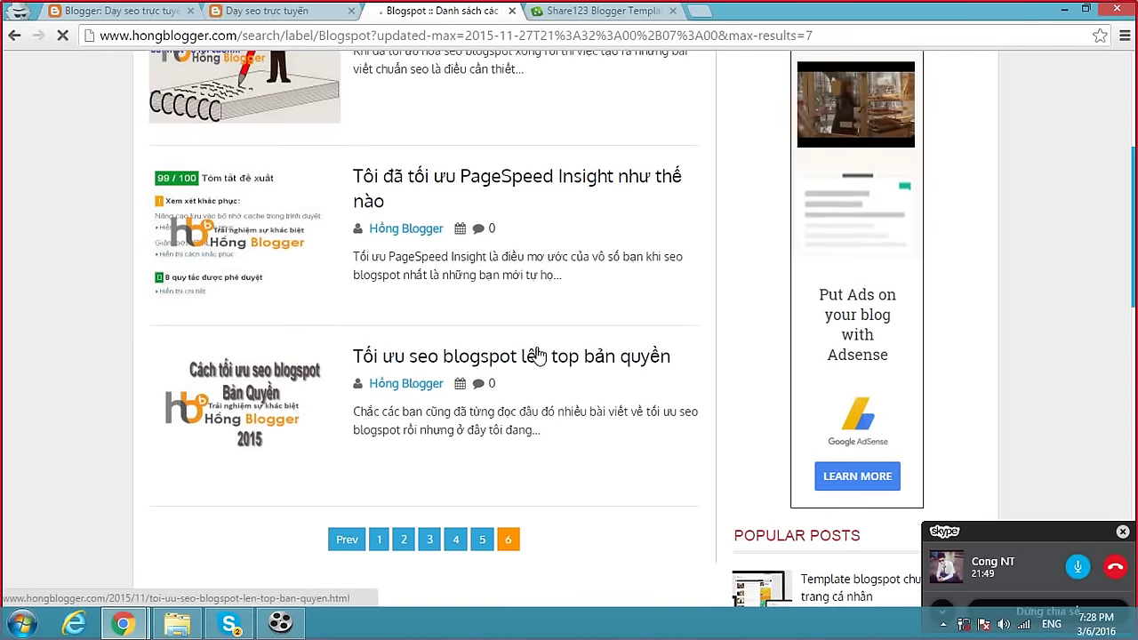
pyautogui.click(583, 186)
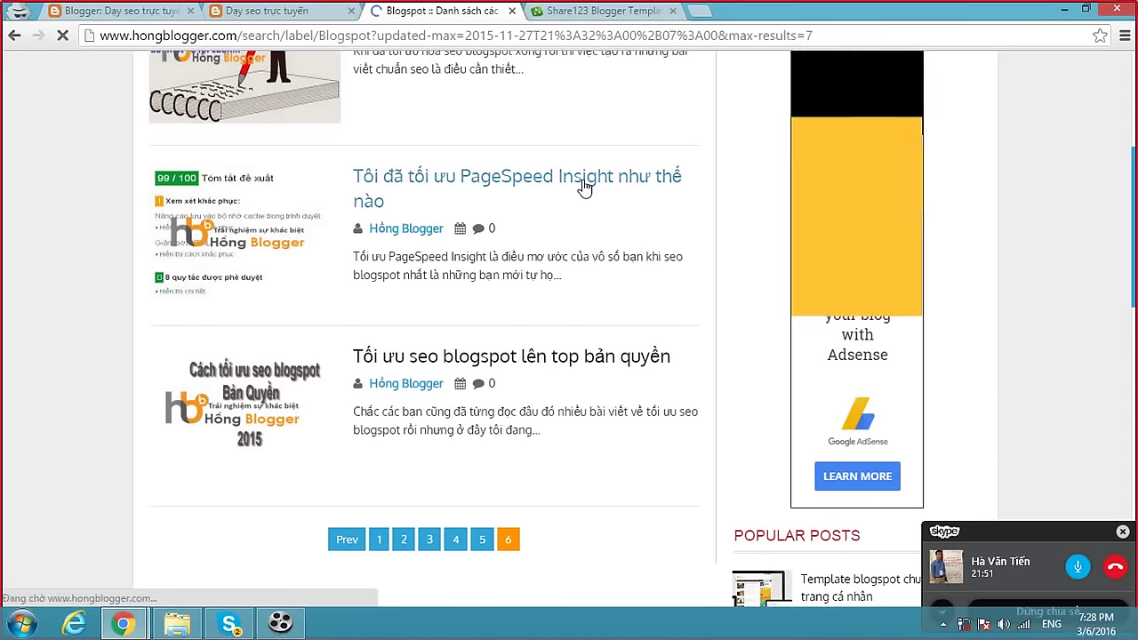
pyautogui.click(549, 38)
pyautogui.hotkey('ctrl', 'c')
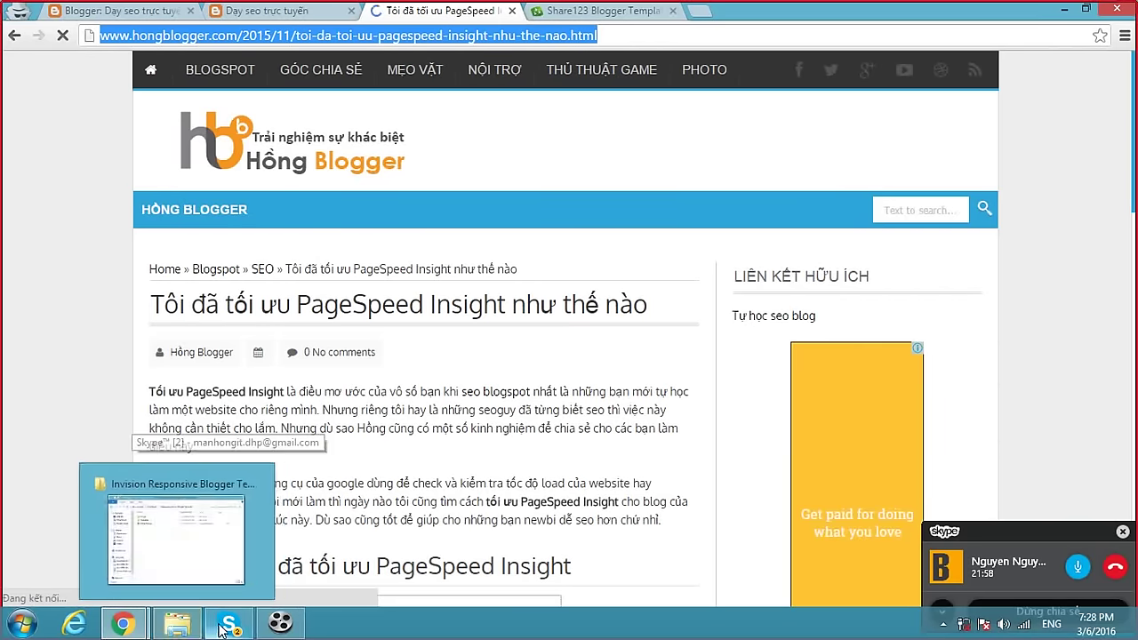
# Send the PageSpeed Insight article link to the DẠY SEO TRỰC TUYẾN Skype group, then return to WordPress.
pyautogui.click(229, 624)
pyautogui.hotkey('ctrl', 'v')
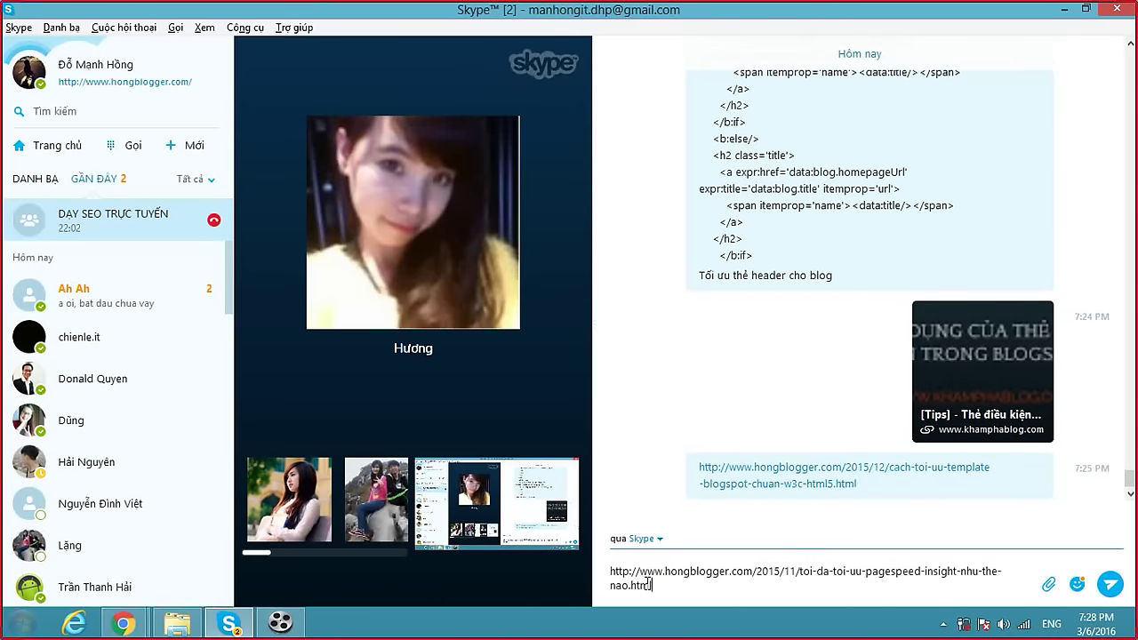
pyautogui.press('Return')
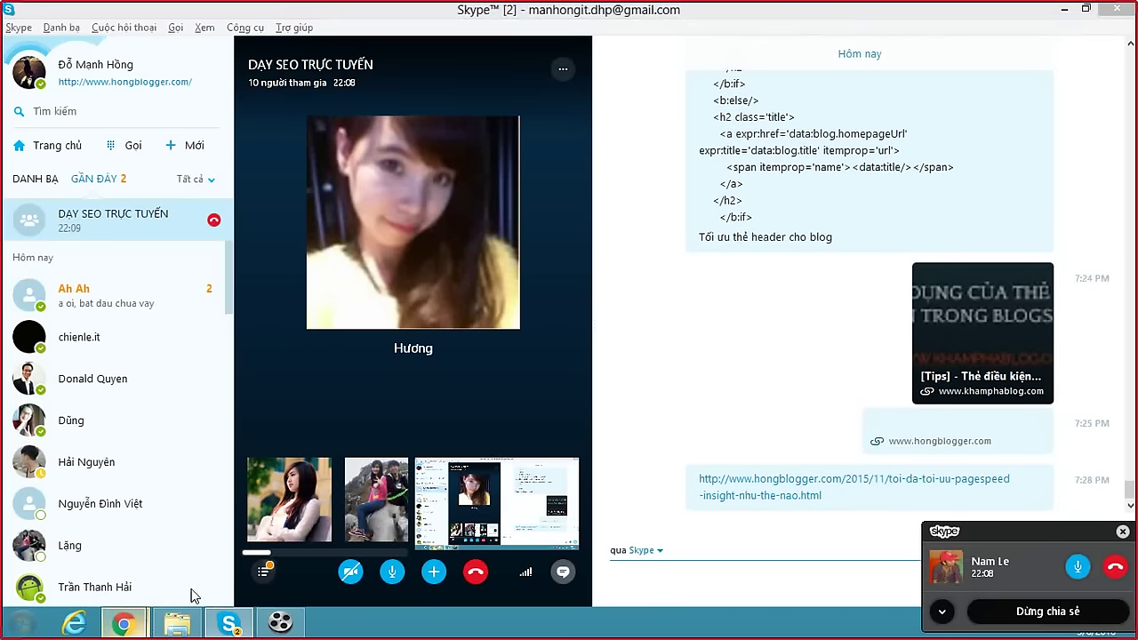
pyautogui.moveTo(123, 624)
pyautogui.click(229, 569)
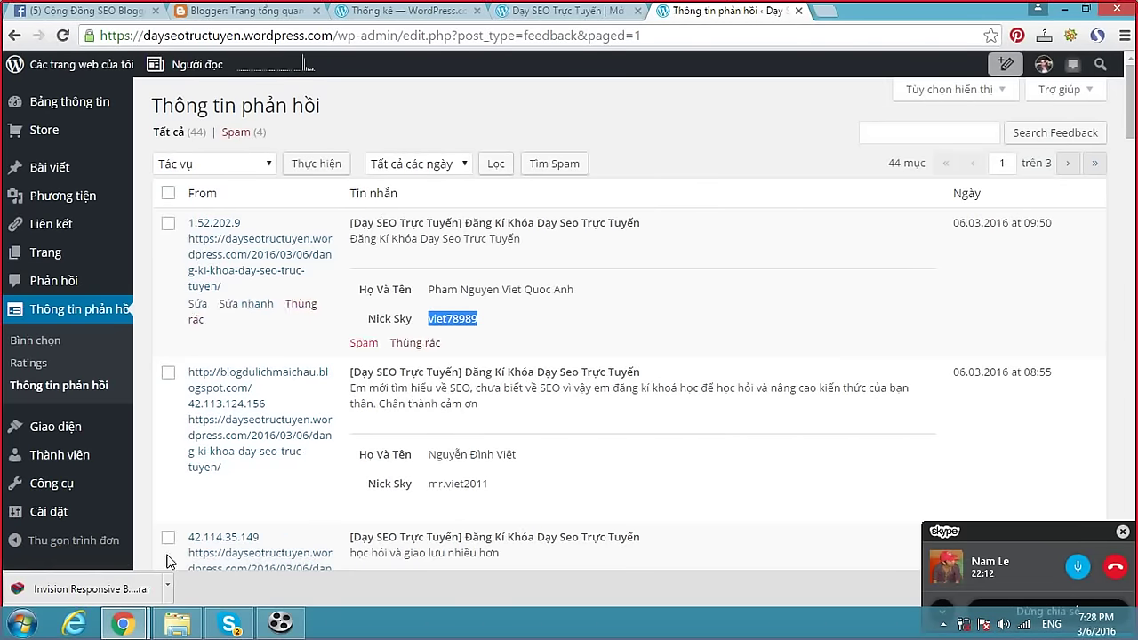
# Bring the Chrome window showing the Hồng Blogger PageSpeed Insight article to the front.
pyautogui.click(123, 624)
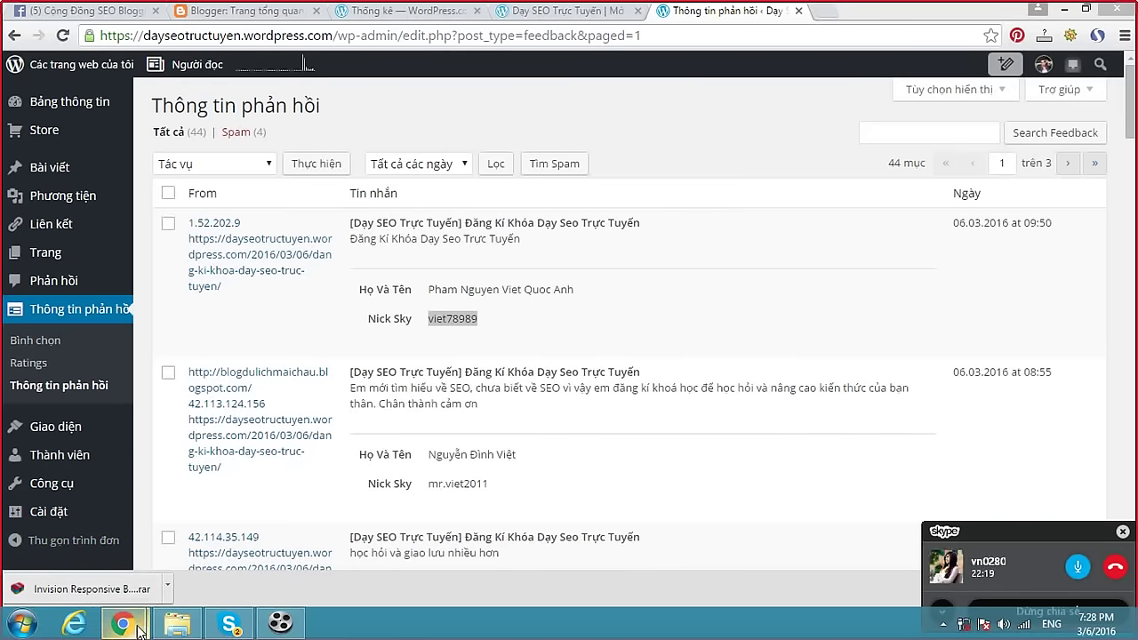
pyautogui.click(114, 572)
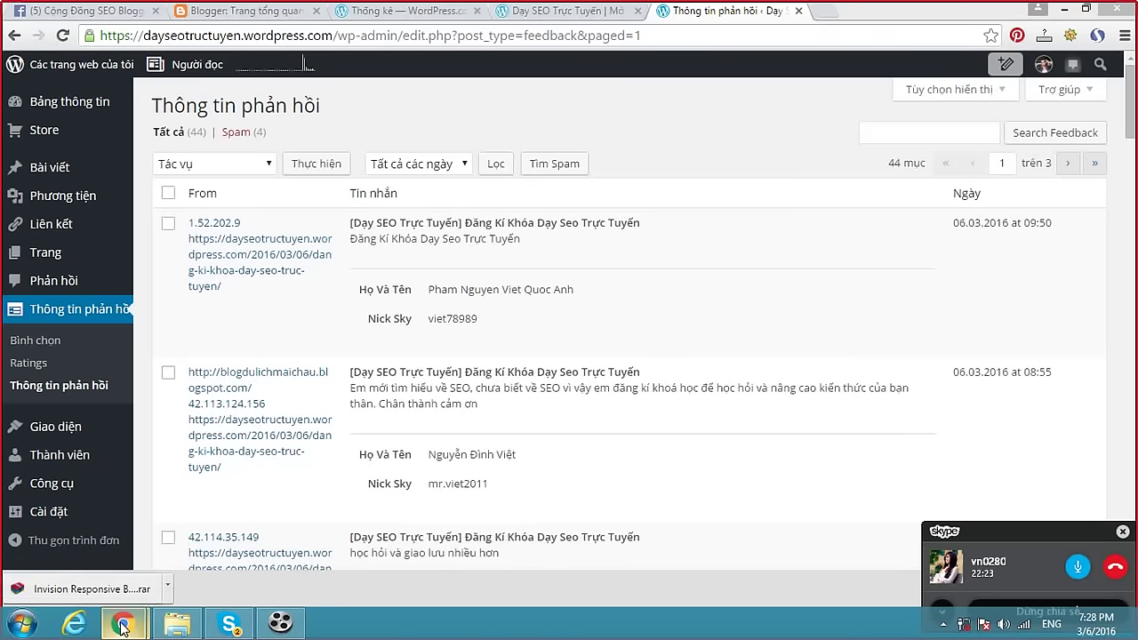
pyautogui.moveTo(122, 622)
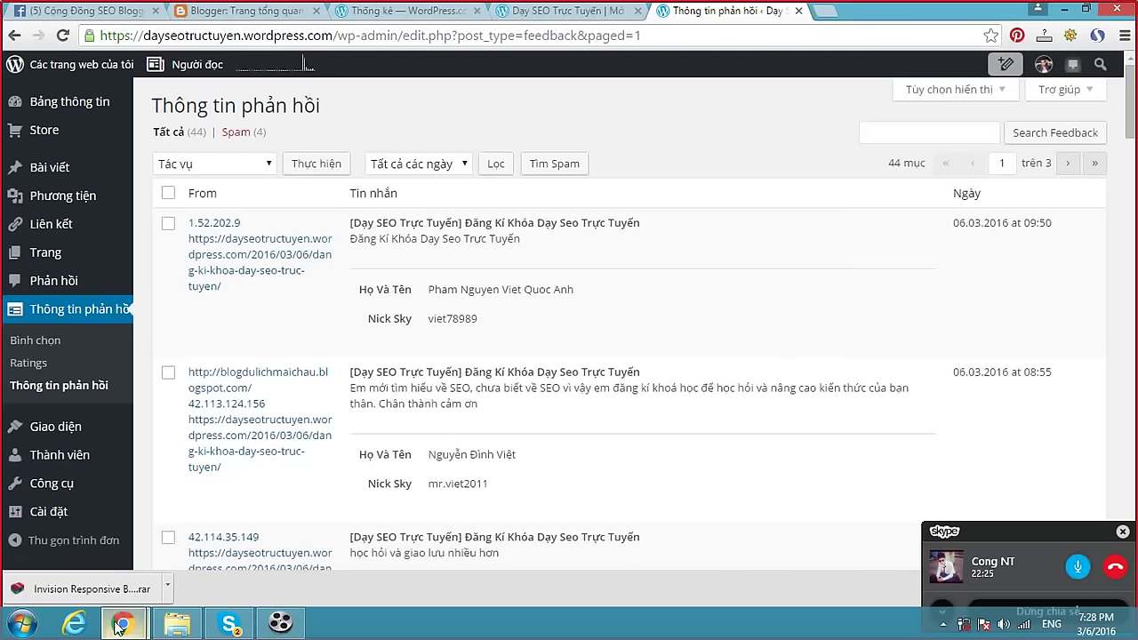
pyautogui.click(122, 569)
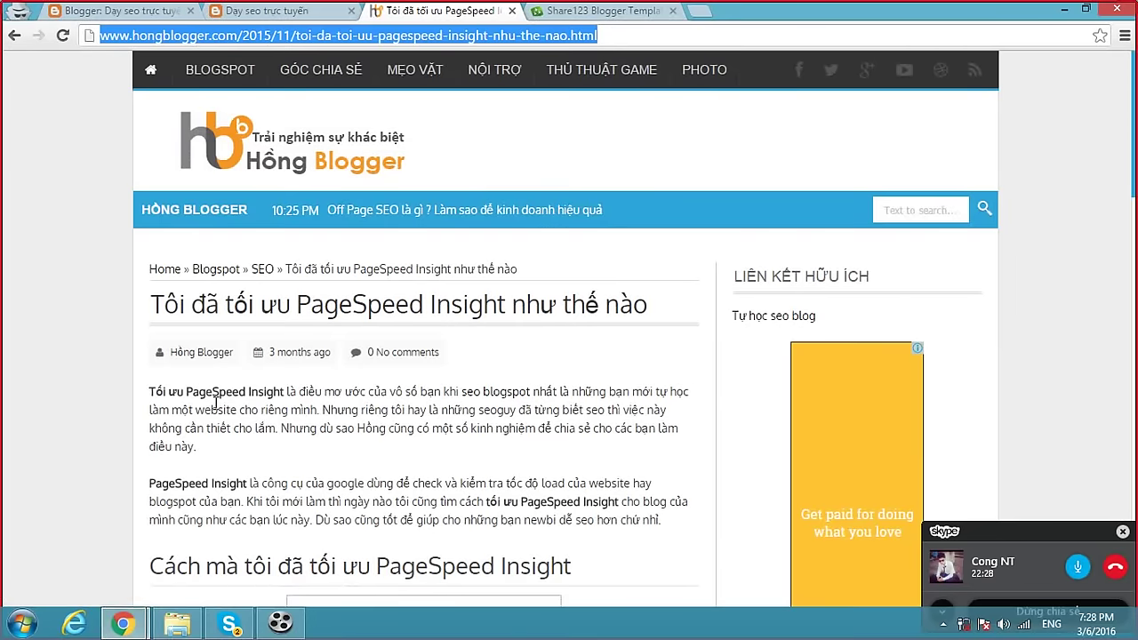
# Check the dayseotructuyen subdomain and reload the live homepage, then go back to the Edit HTML tab.
pyautogui.click(262, 10)
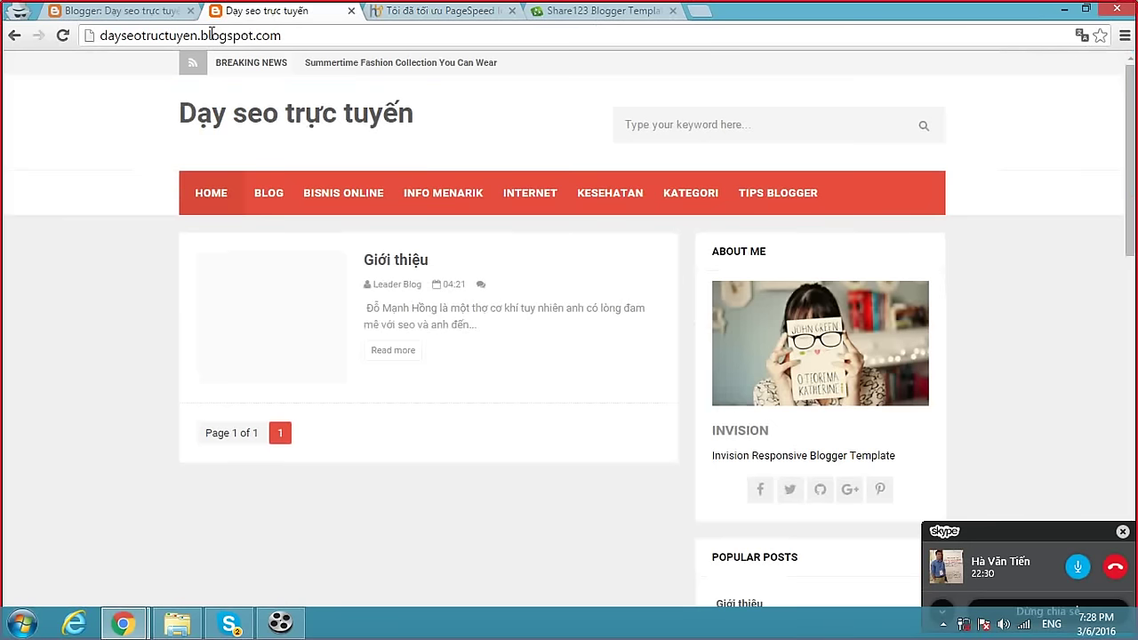
pyautogui.doubleClick(156, 37)
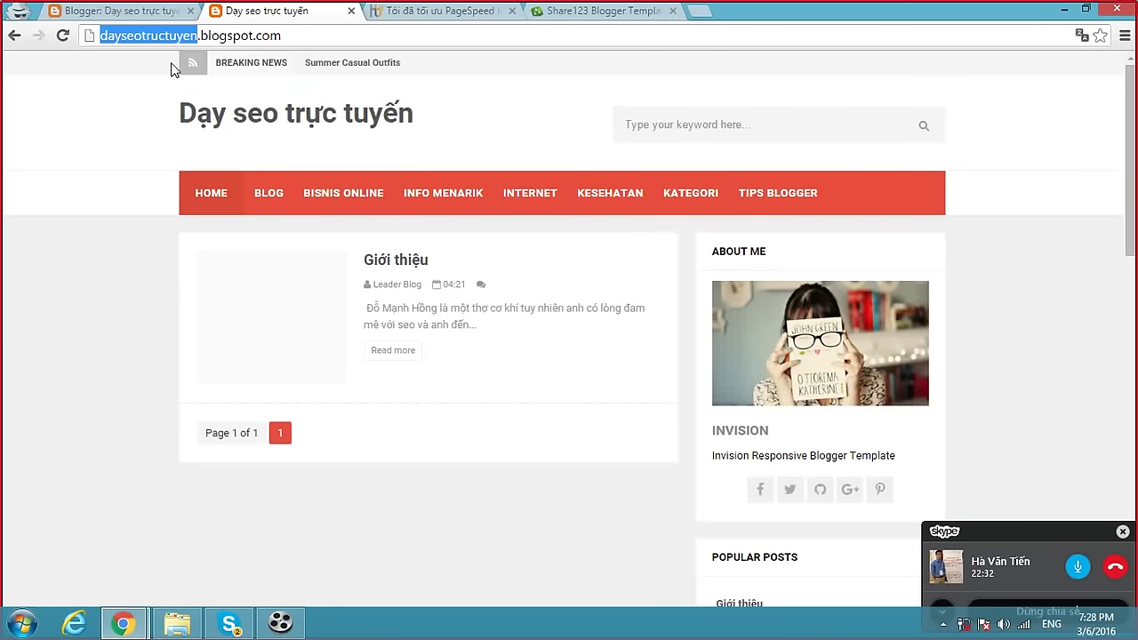
pyautogui.click(143, 36)
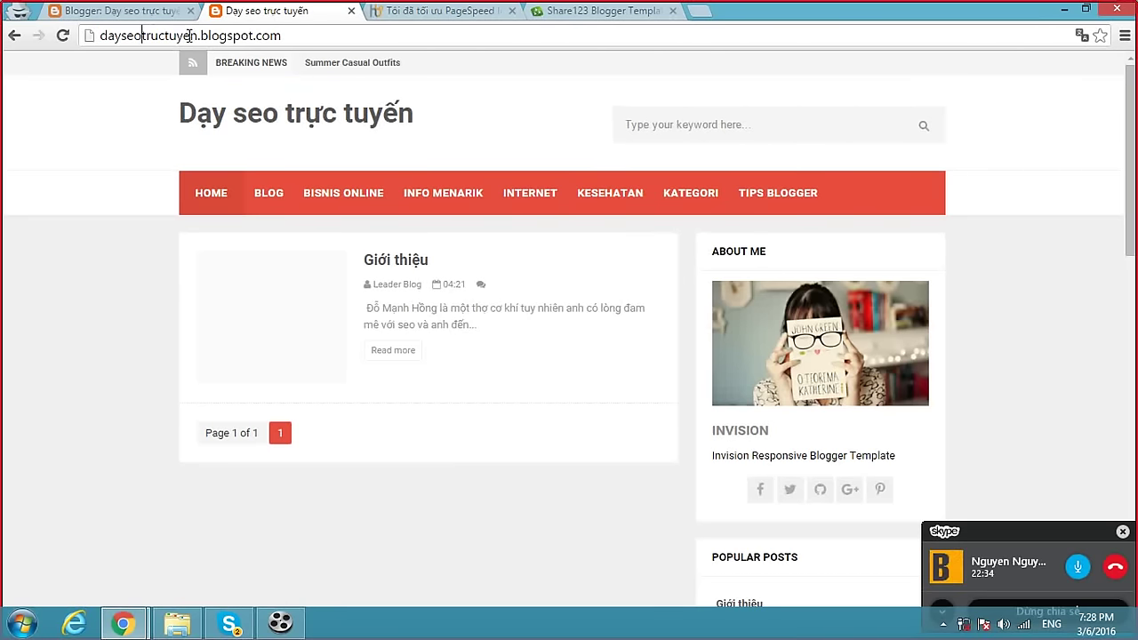
pyautogui.moveTo(194, 35); pyautogui.dragTo(100, 35)
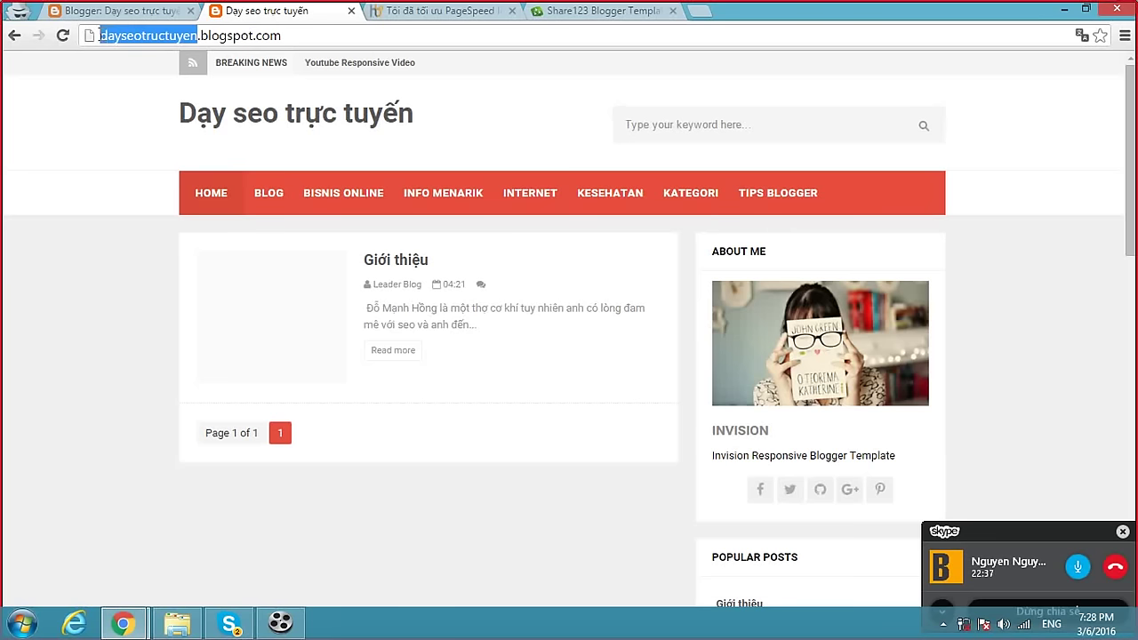
pyautogui.click(197, 35)
pyautogui.moveTo(195, 35)
pyautogui.mouseDown()
pyautogui.moveTo(93, 37)
pyautogui.moveTo(197, 42)
pyautogui.mouseUp()
pyautogui.click(111, 37)
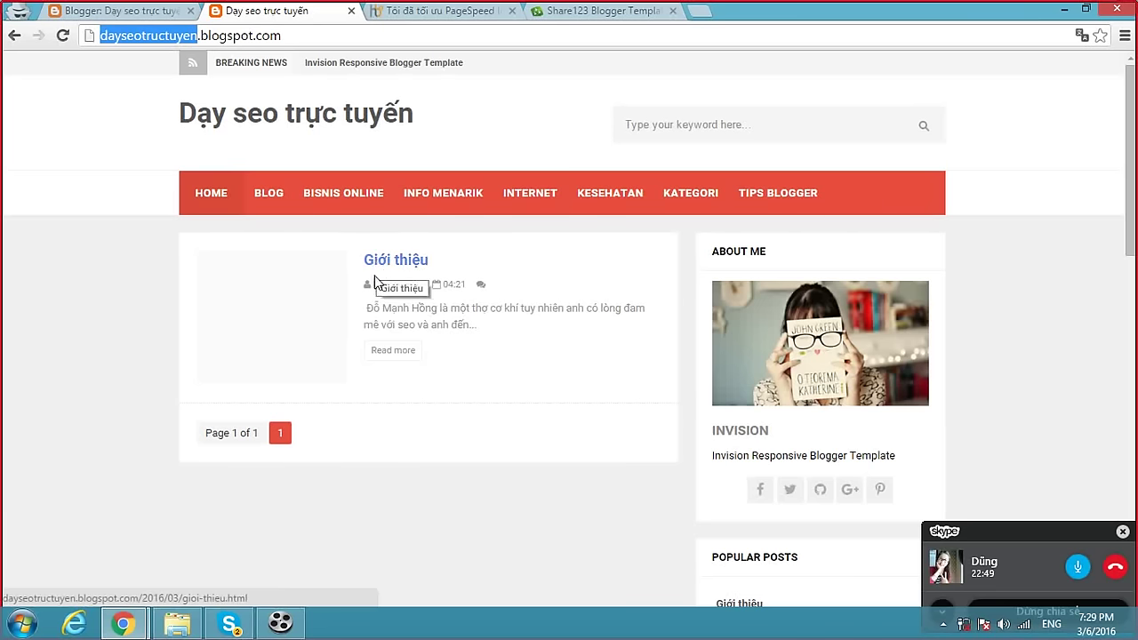
pyautogui.click(222, 36)
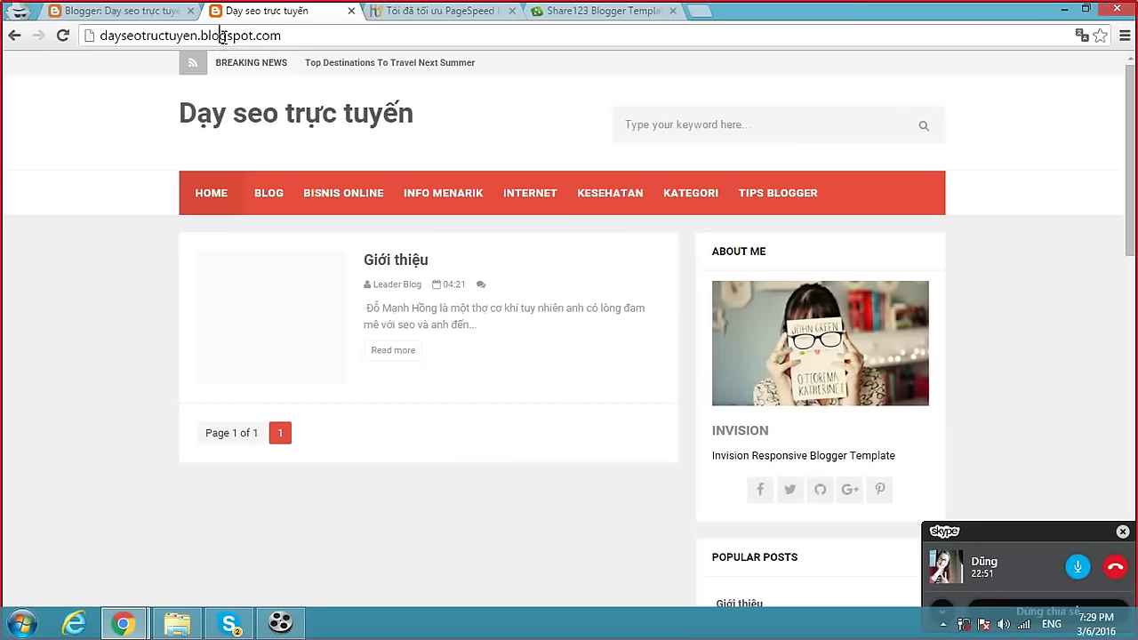
pyautogui.click(284, 127)
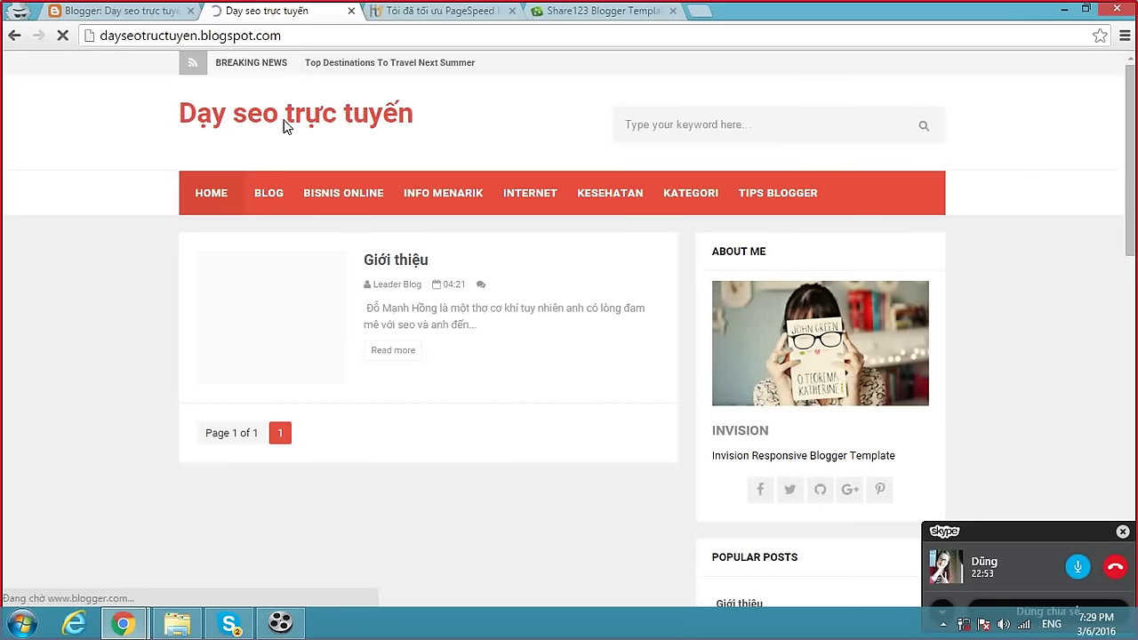
pyautogui.click(157, 11)
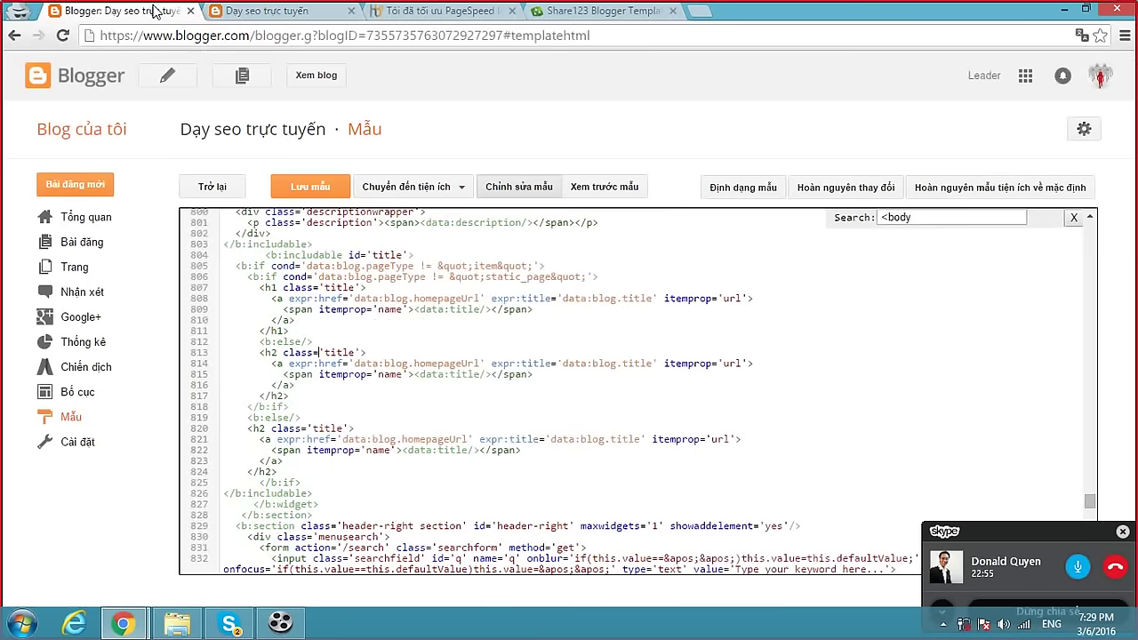
# In Basic settings, set the blog description to 'Chuyên dạy seo trực tuyến' and save.
pyautogui.click(84, 439)
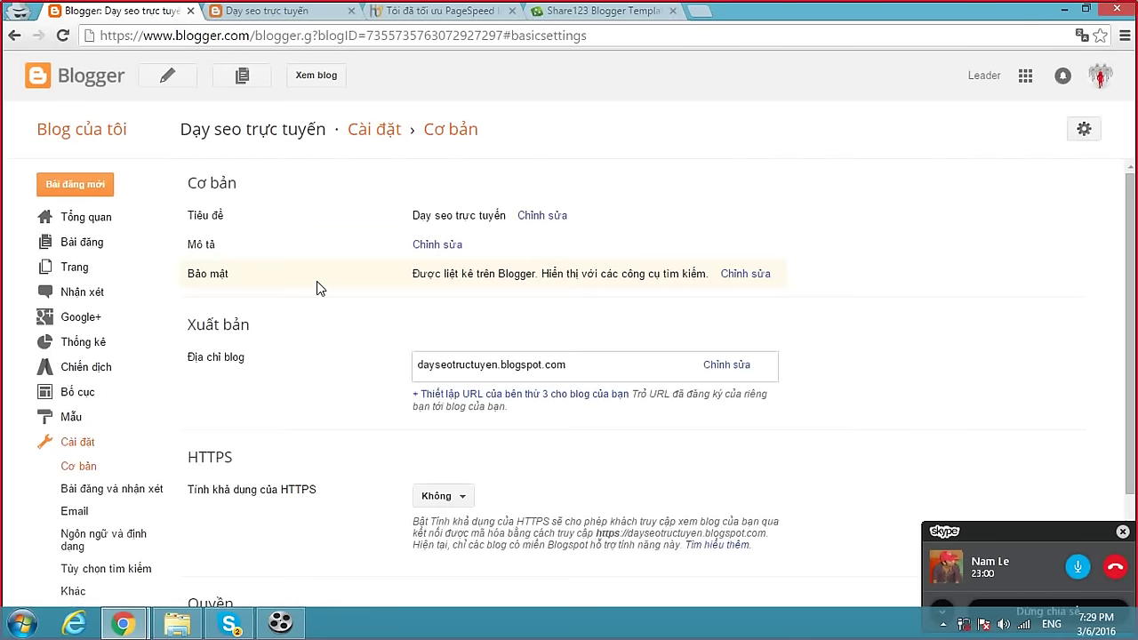
pyautogui.click(439, 246)
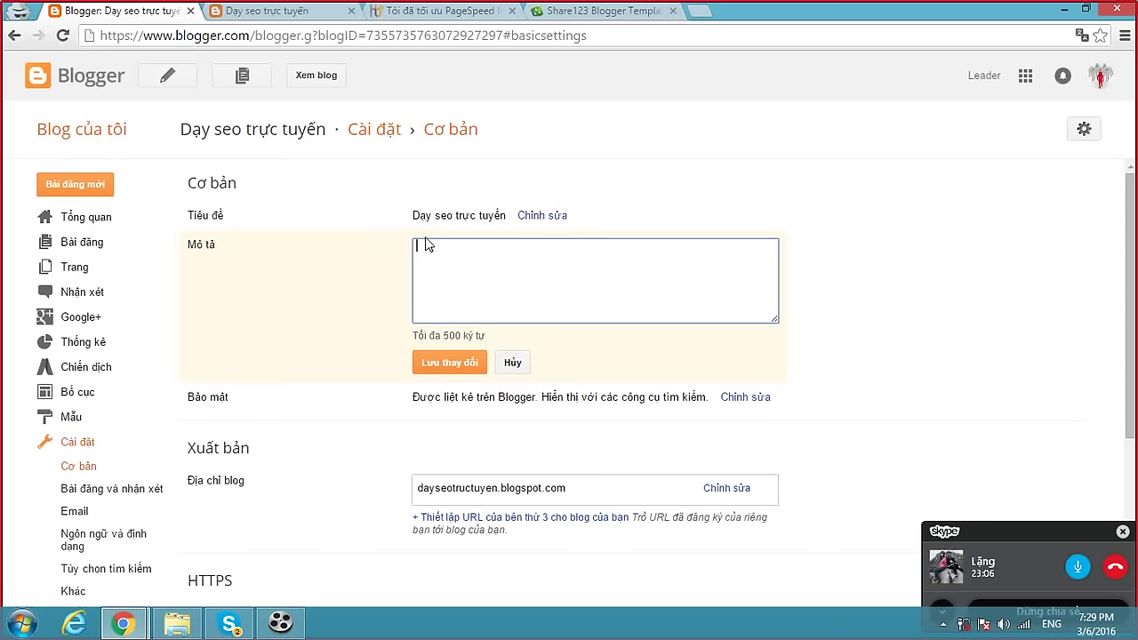
pyautogui.click(293, 12)
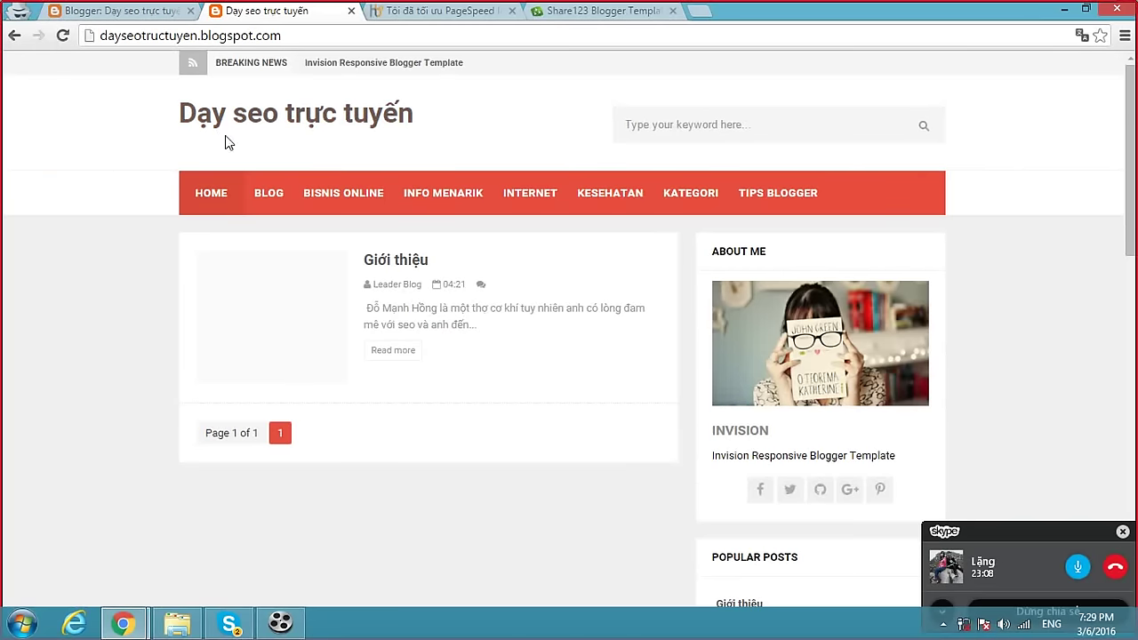
pyautogui.click(100, 10)
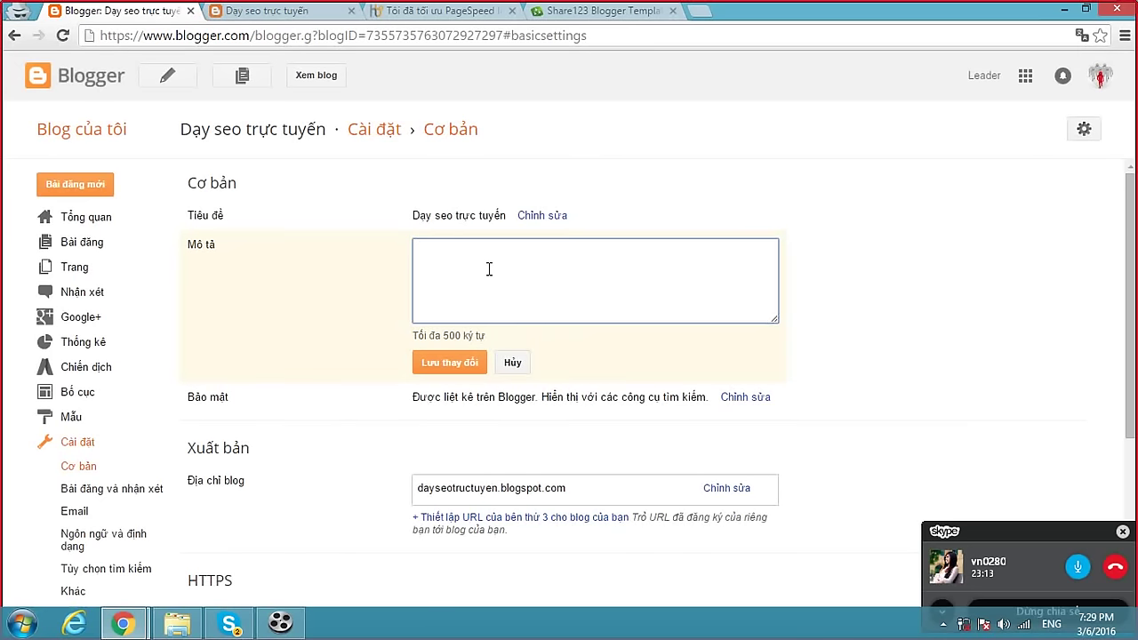
pyautogui.write('n')
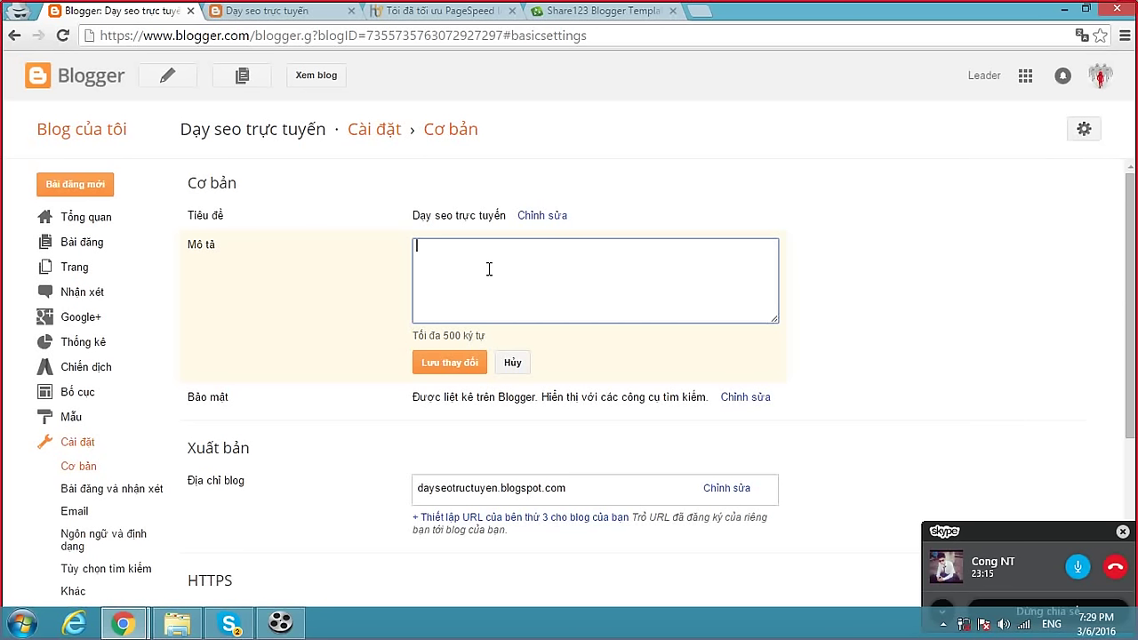
pyautogui.write('n đa')
pyautogui.write('y seo ')
pyautogui.write('truc tuye')
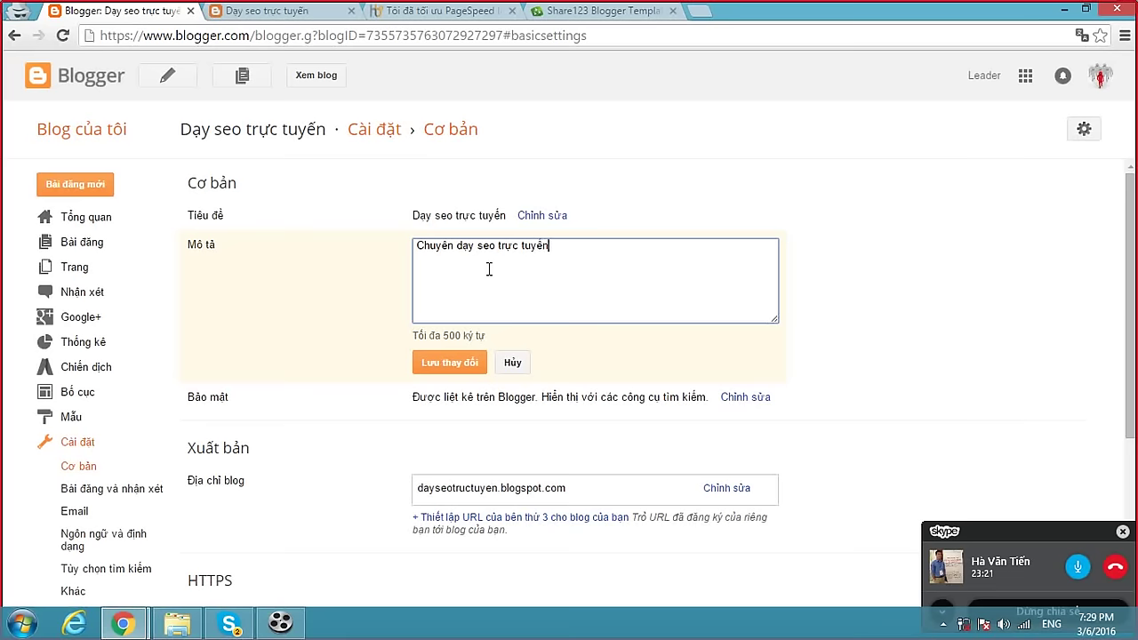
pyautogui.click(458, 362)
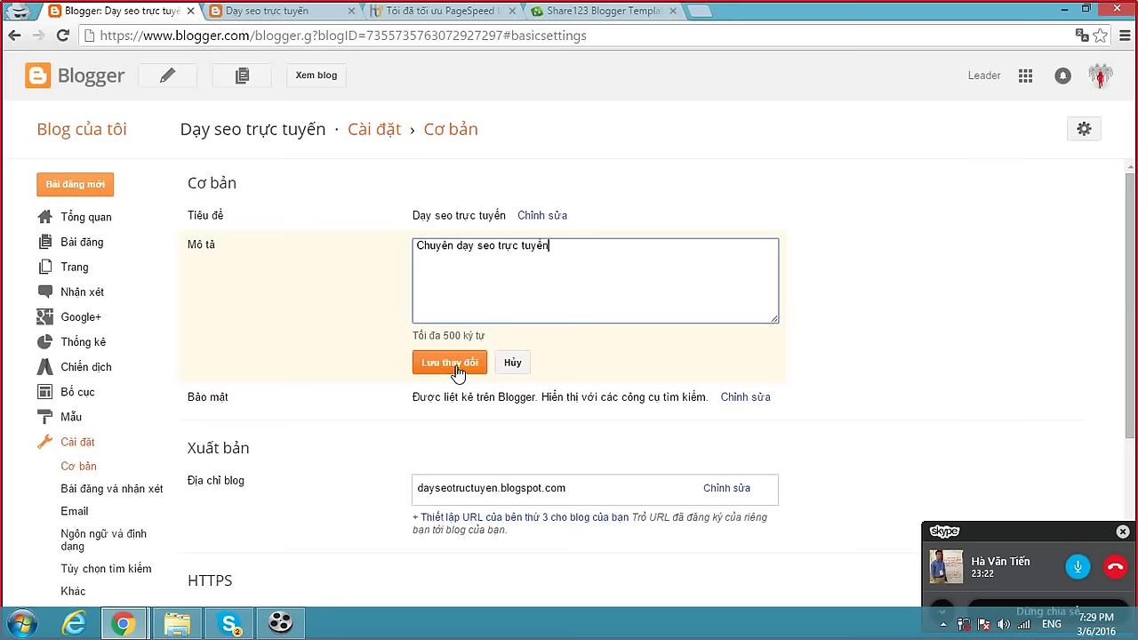
# Reload the live homepage to confirm the new subtitle appears under the blog title.
pyautogui.click(295, 19)
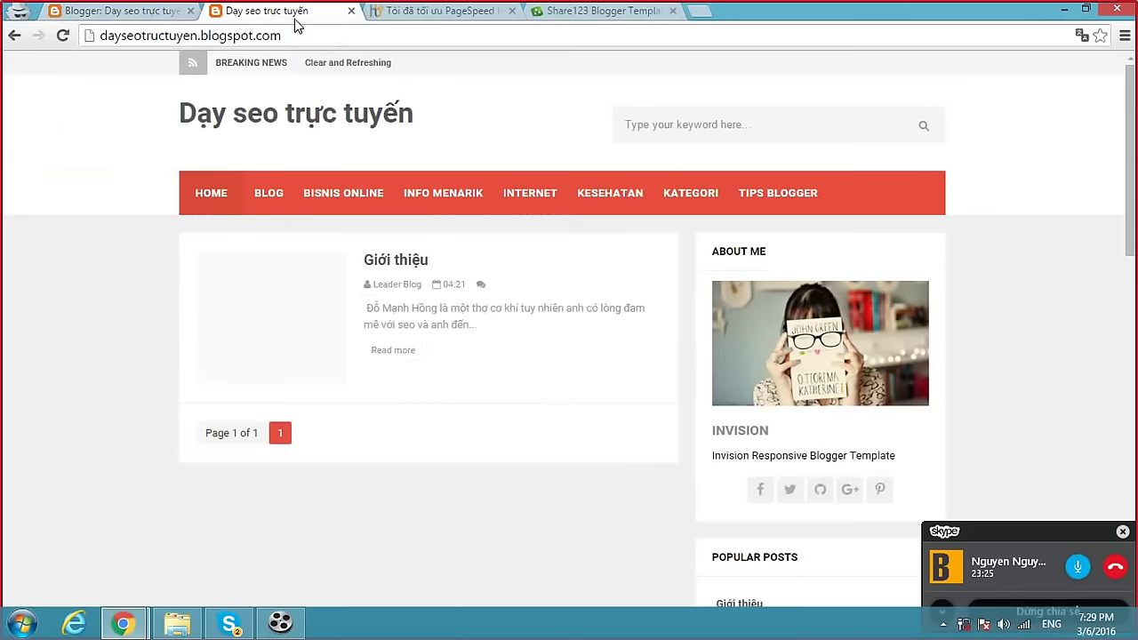
pyautogui.click(299, 36)
pyautogui.press('Return')
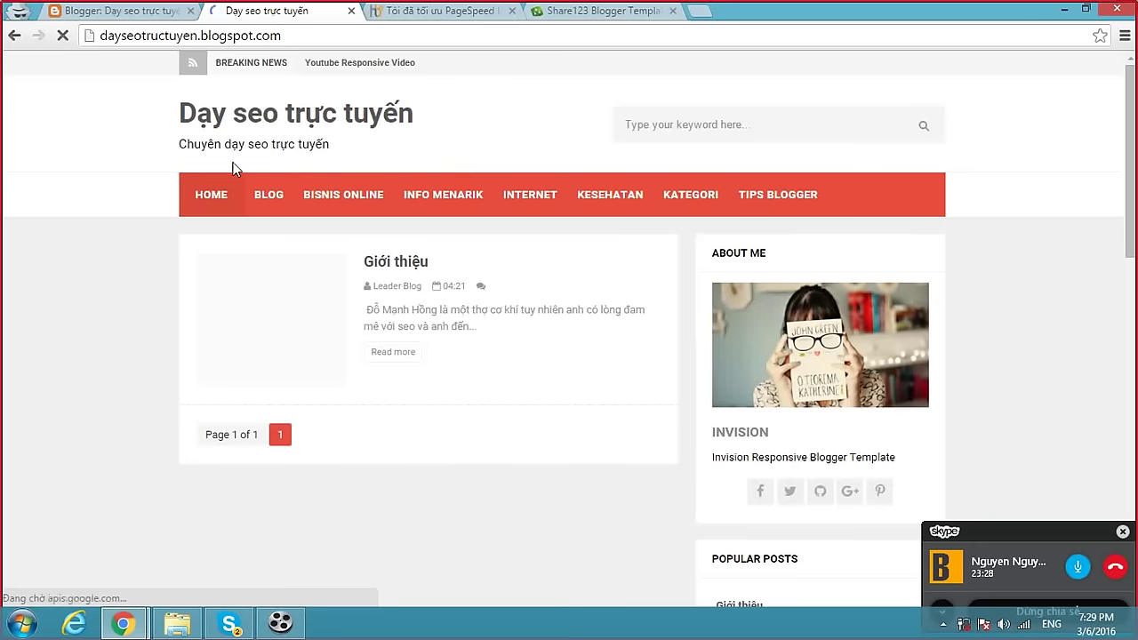
pyautogui.moveTo(191, 144); pyautogui.dragTo(332, 144)
pyautogui.click(300, 144)
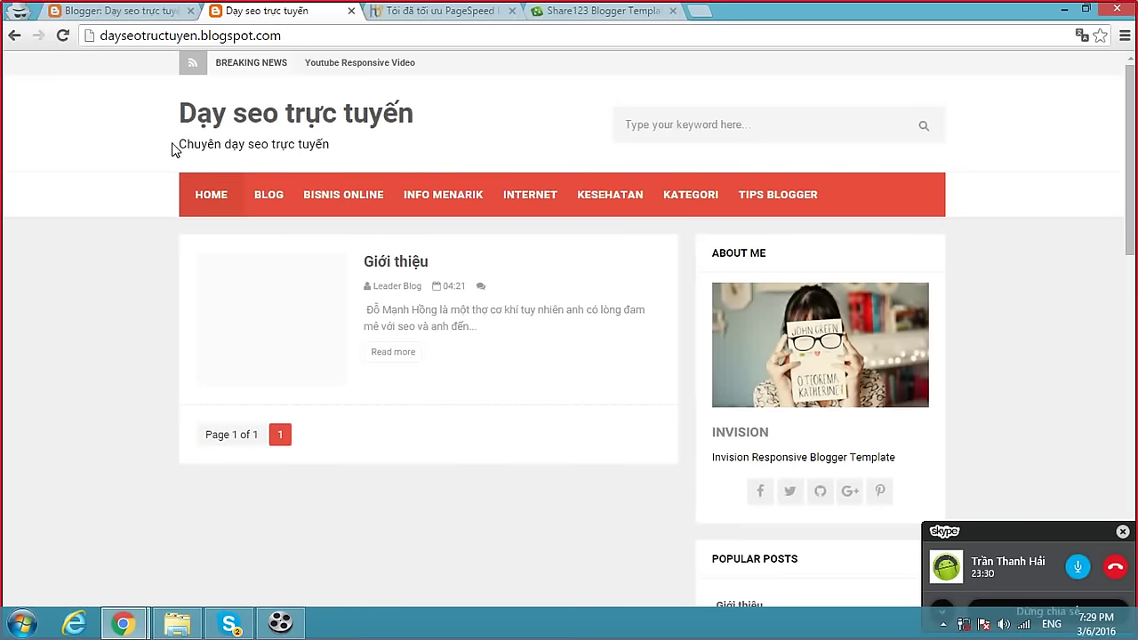
pyautogui.click(290, 36)
pyautogui.hotkey('ctrl', 'a')
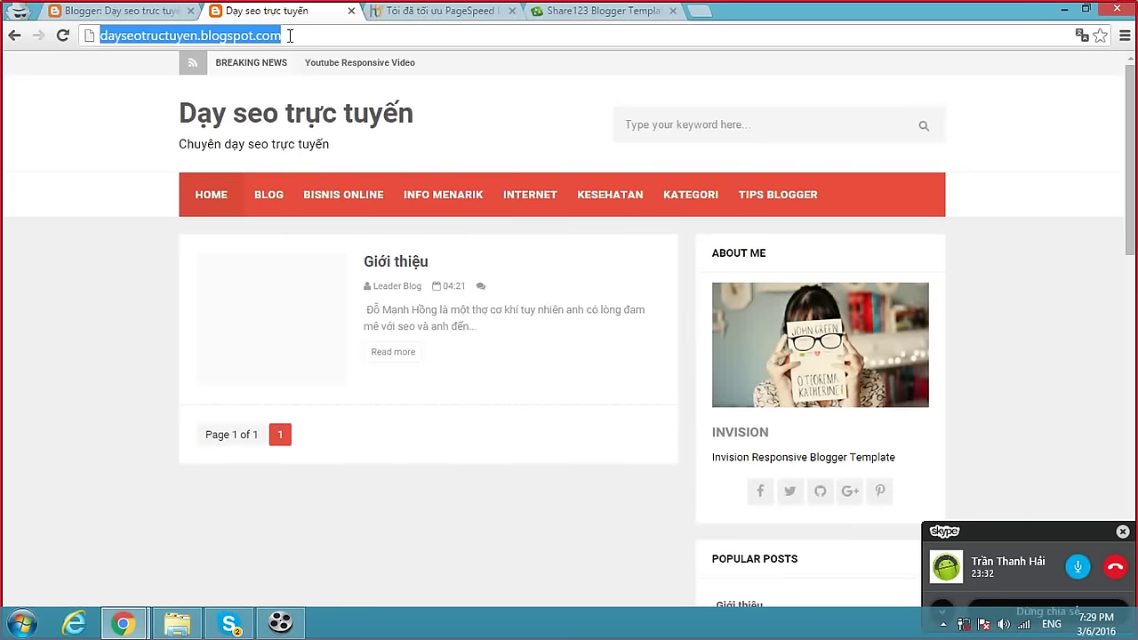
pyautogui.click(120, 11)
pyautogui.scroll(-2, 438, 331)
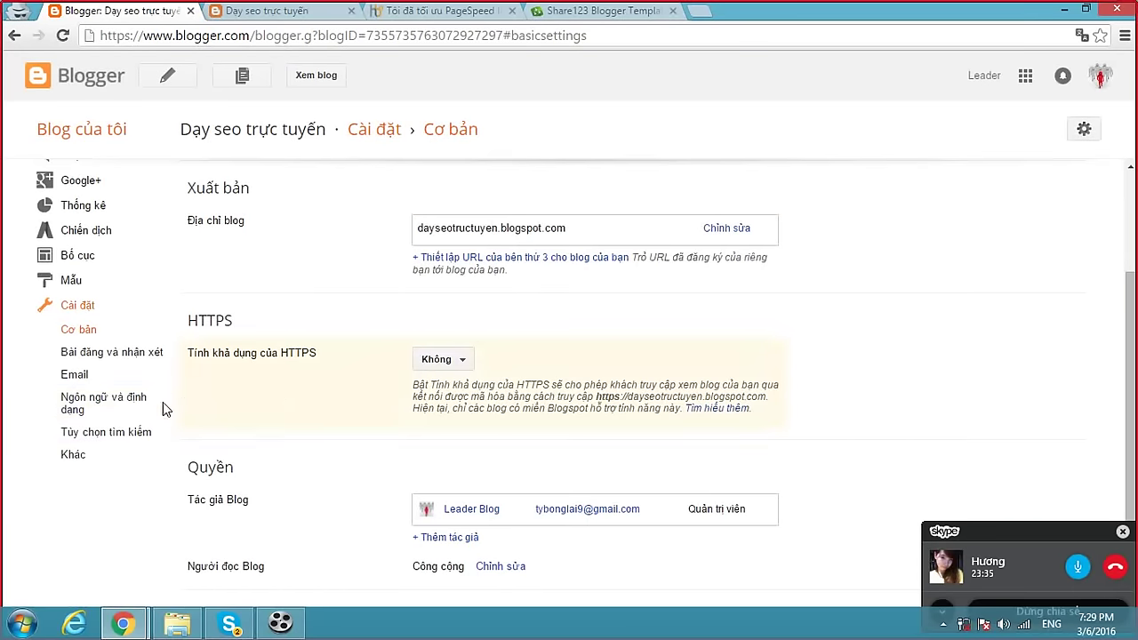
# Enable the search meta description and enter 'Blog dạy seo trực tuyến'.
pyautogui.click(118, 437)
pyautogui.click(484, 206)
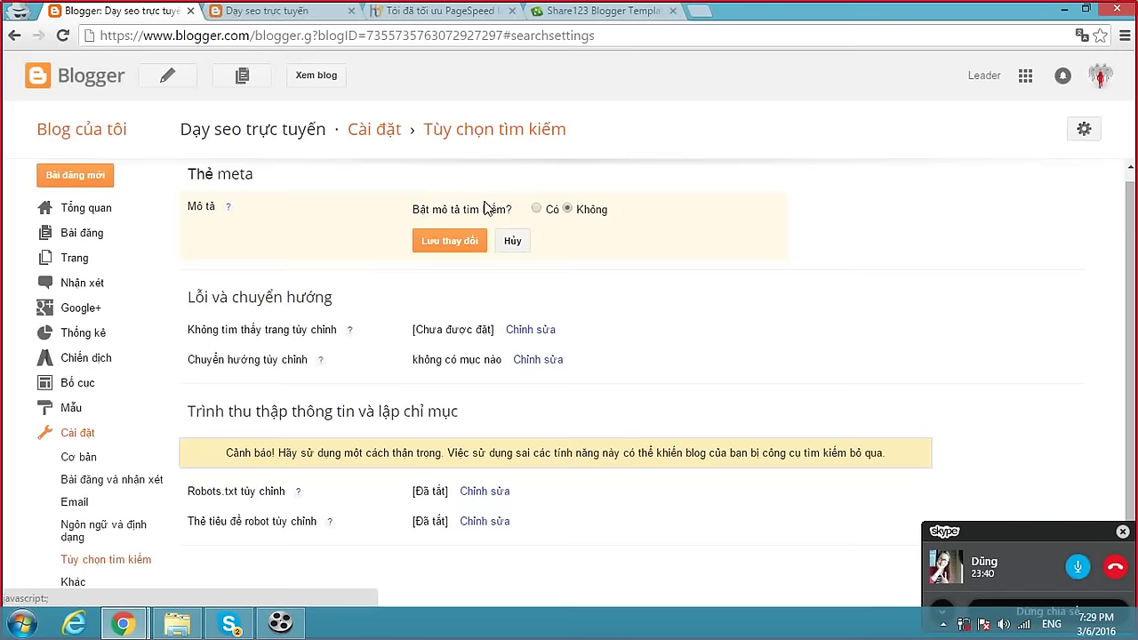
pyautogui.click(536, 208)
pyautogui.click(516, 267)
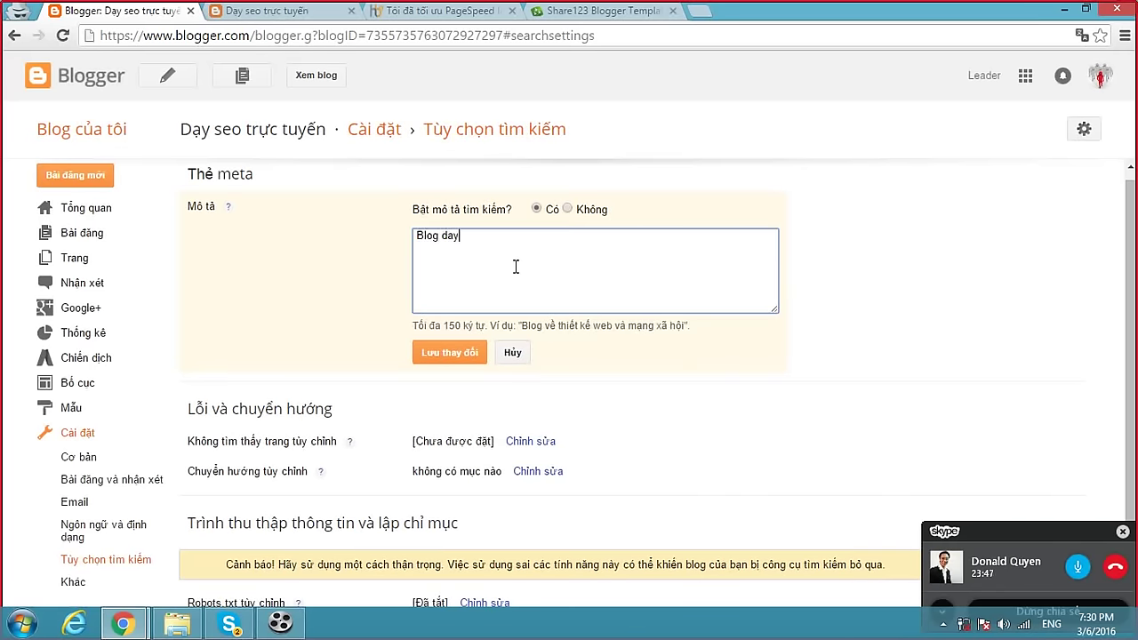
pyautogui.write('Blog day seo tru')
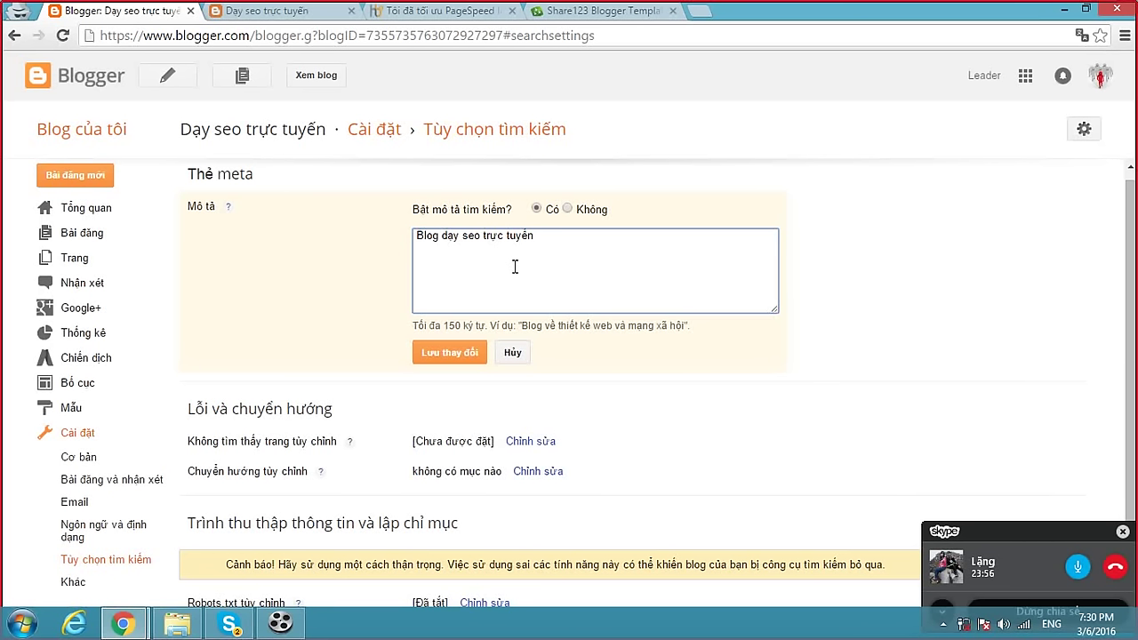
pyautogui.moveTo(533, 236); pyautogui.dragTo(442, 234)
pyautogui.click(456, 236)
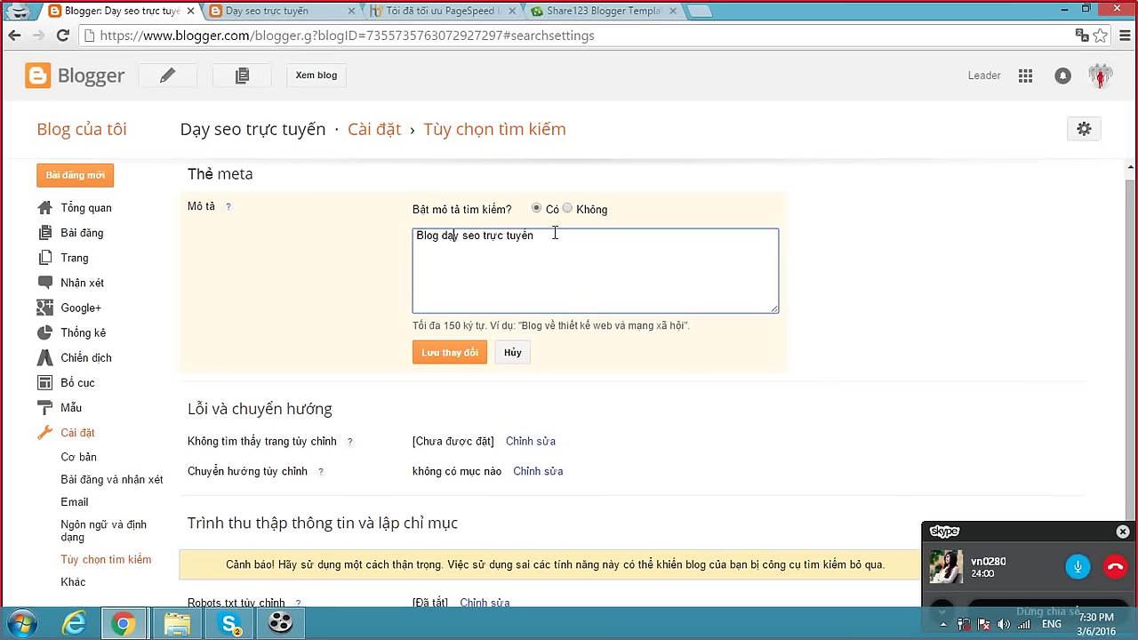
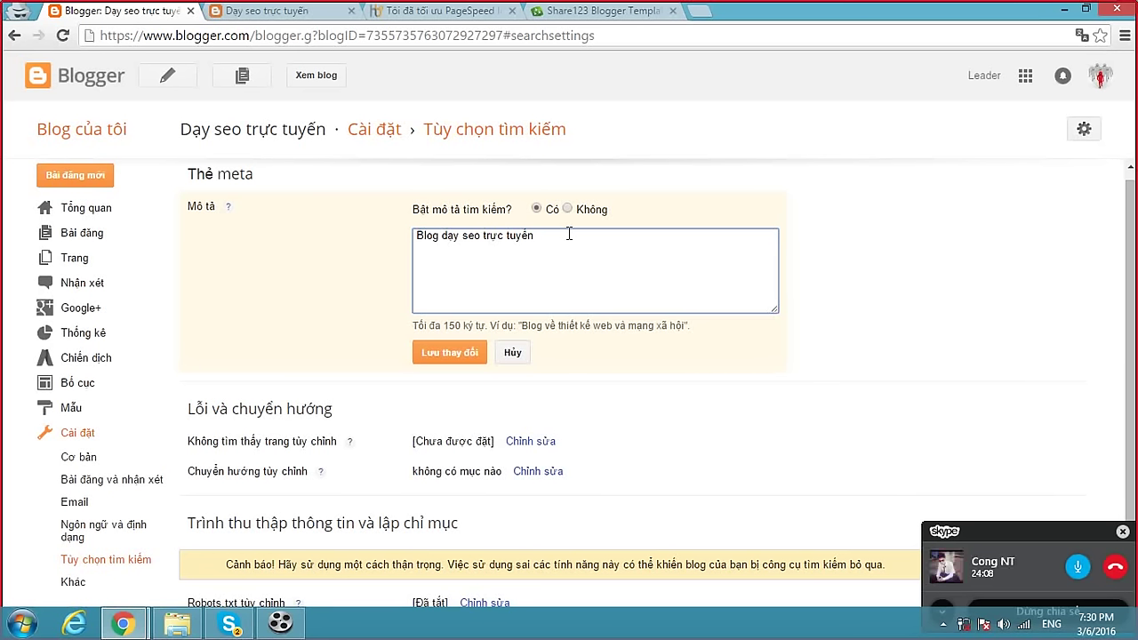
# Write a meta description about teaching SEO online ('dạy seo trực tuyến') to newbies and save it.
pyautogui.write('chuyên giúp nhưn')
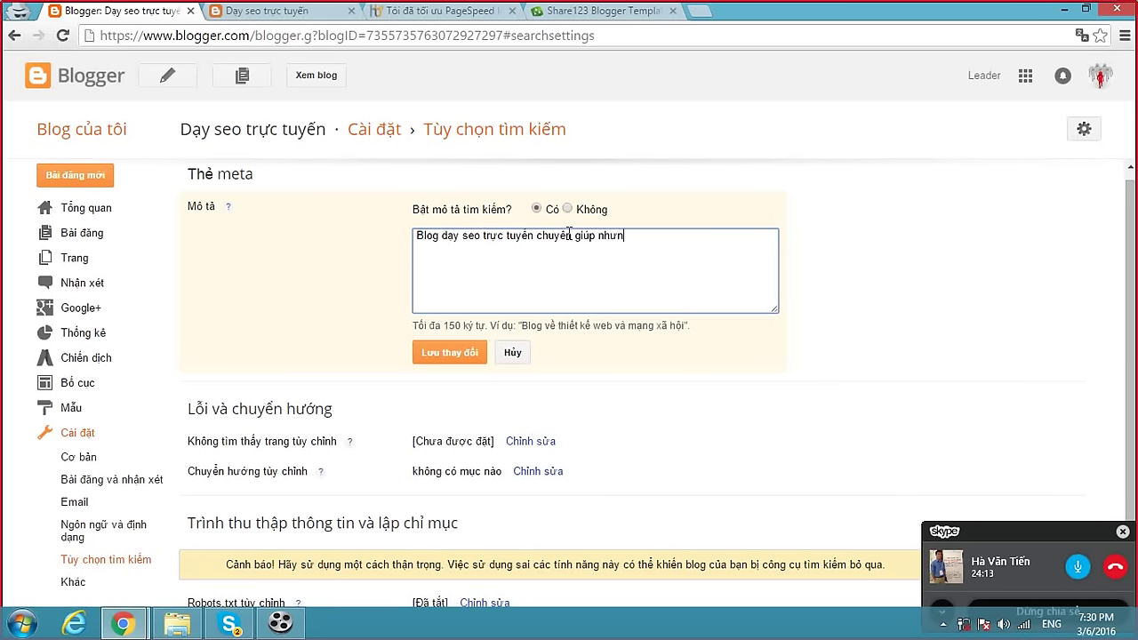
pyautogui.write('an')
pyautogui.write(' newbi mu')
pyautogui.write('ốn hoc')
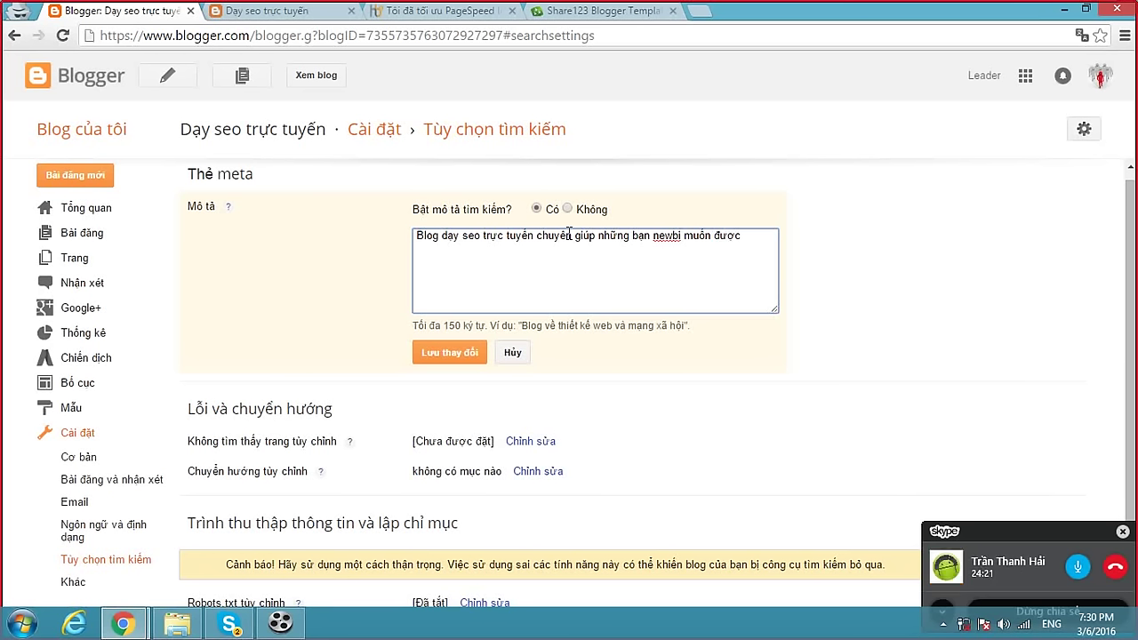
pyautogui.write('dạy seo miễn phí tru')
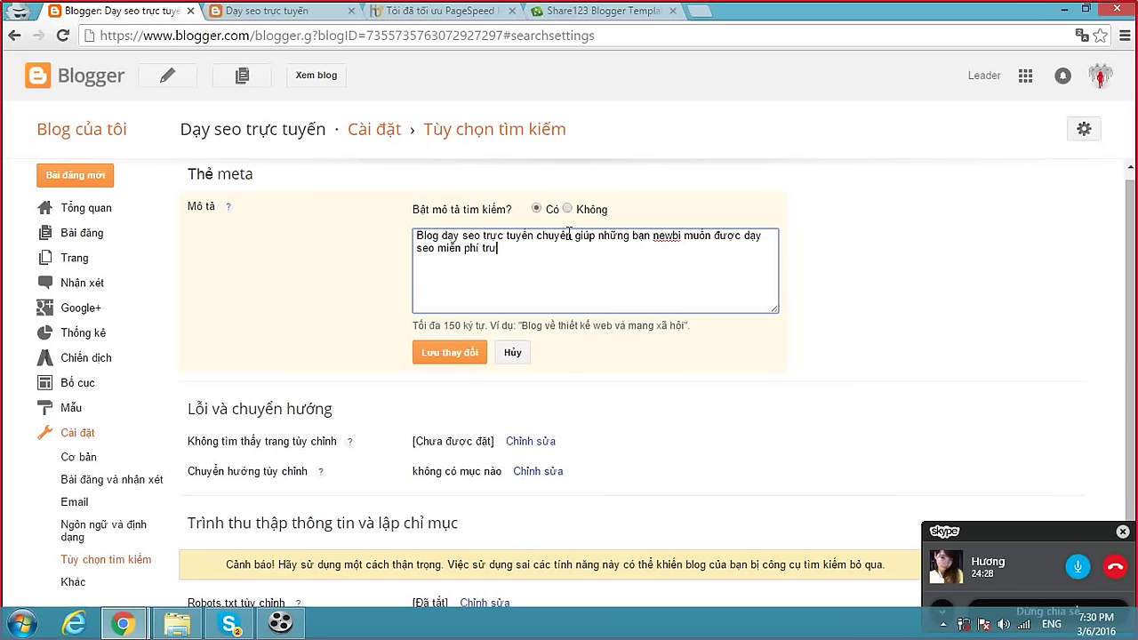
pyautogui.press('BackSpace')
pyautogui.write('ực tuyến.')
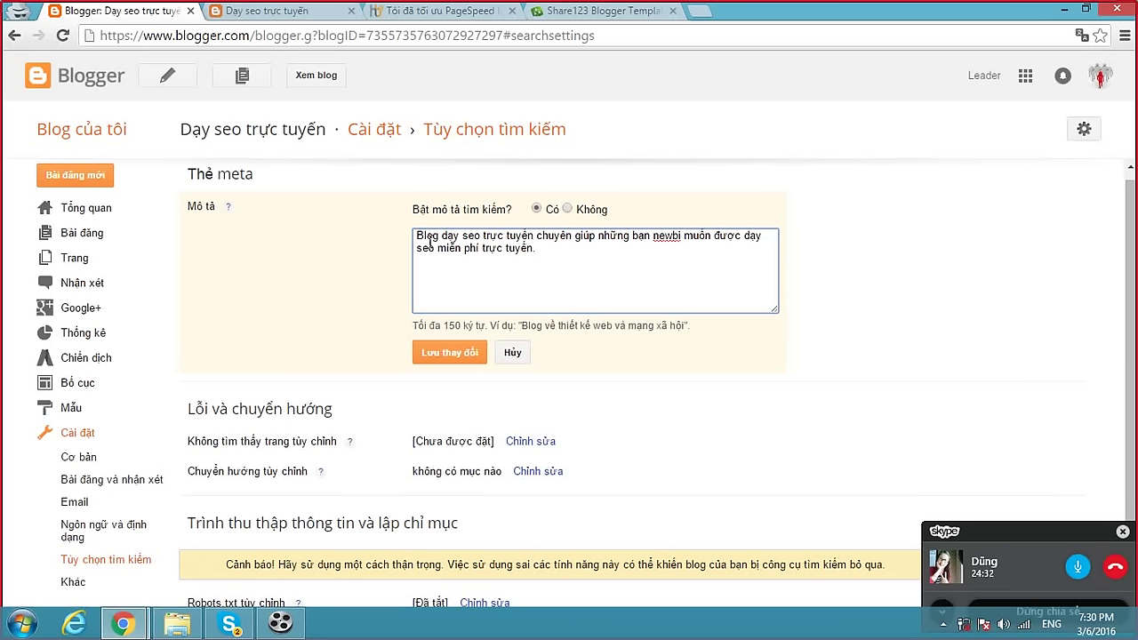
pyautogui.moveTo(443, 235); pyautogui.dragTo(533, 230)
pyautogui.click(534, 231)
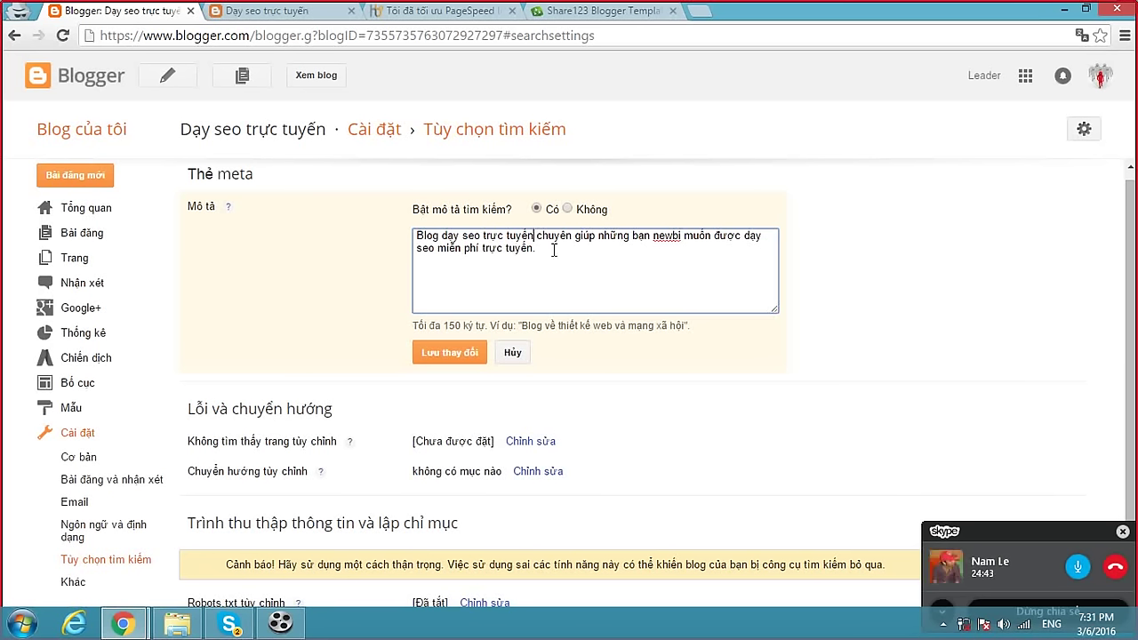
pyautogui.moveTo(534, 249); pyautogui.dragTo(416, 235)
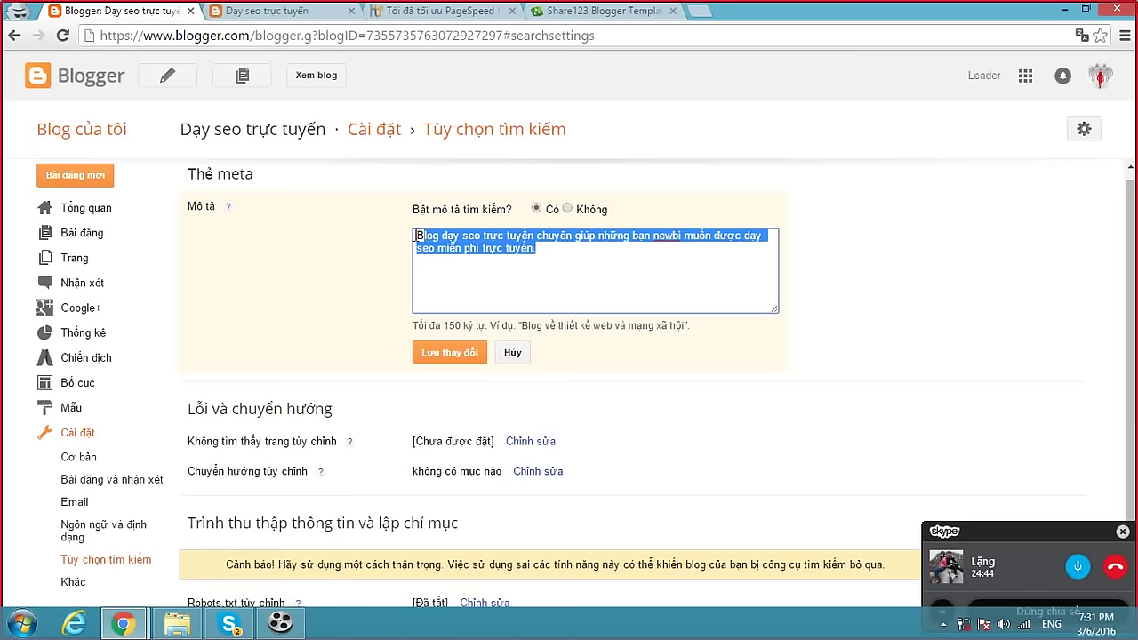
pyautogui.click(449, 354)
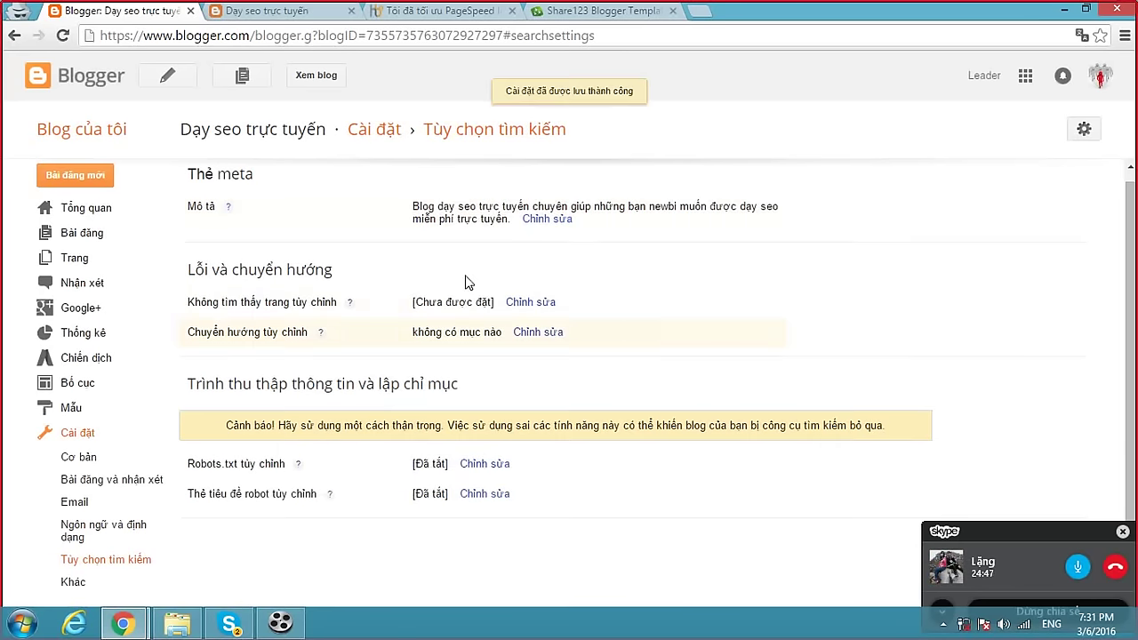
# Reload the live blog and confirm the new description meta tag in its page source.
pyautogui.click(316, 12)
pyautogui.click(314, 35)
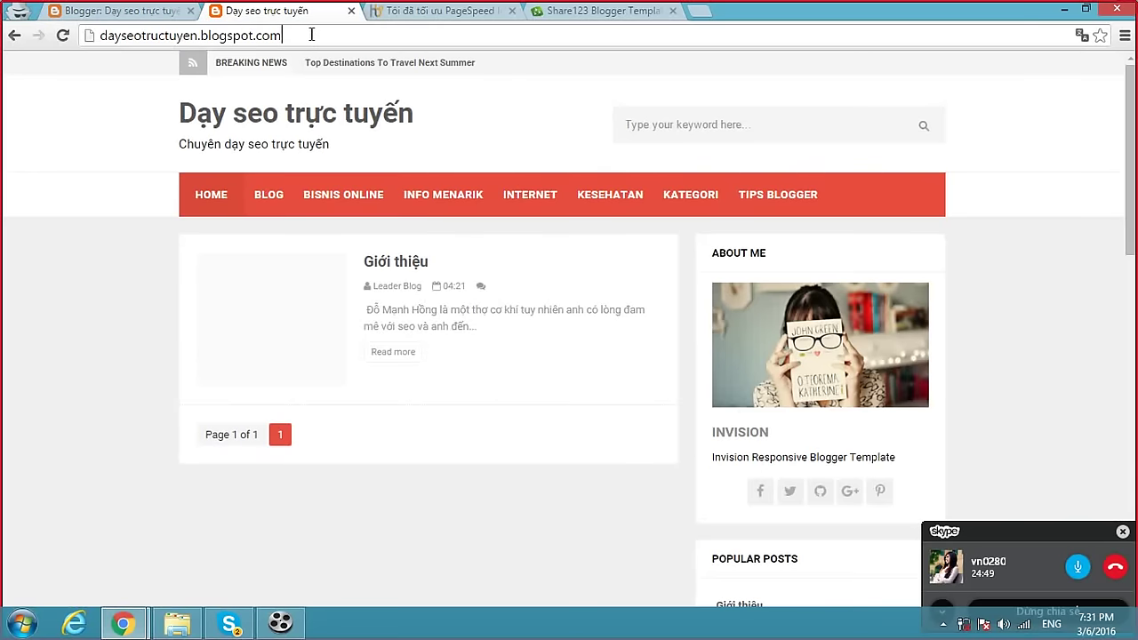
pyautogui.press('Return')
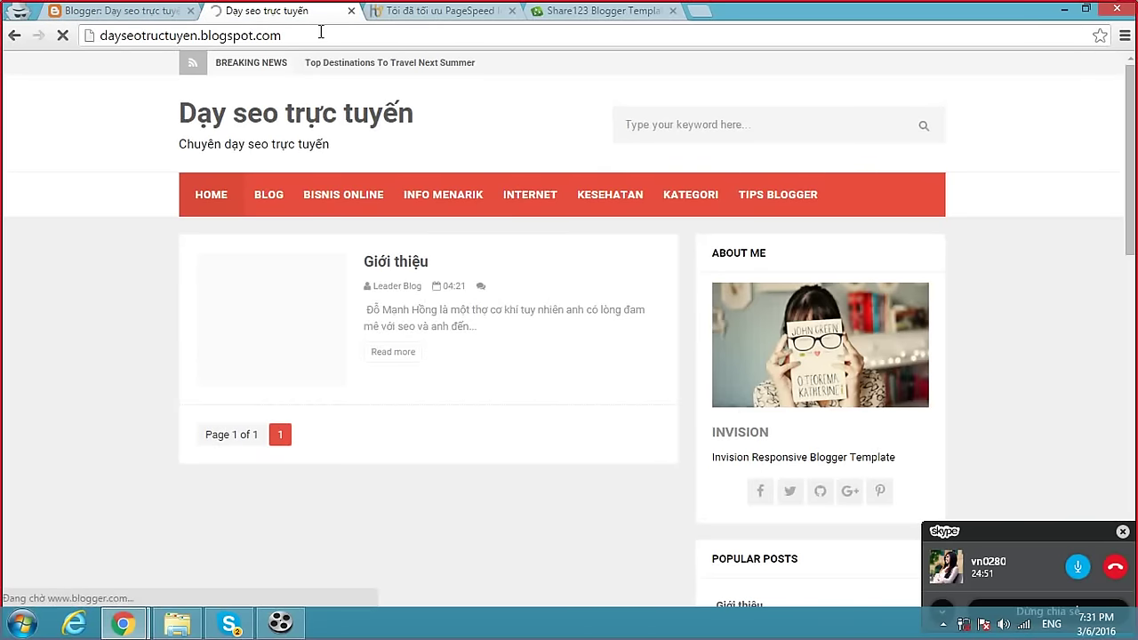
pyautogui.click(320, 33)
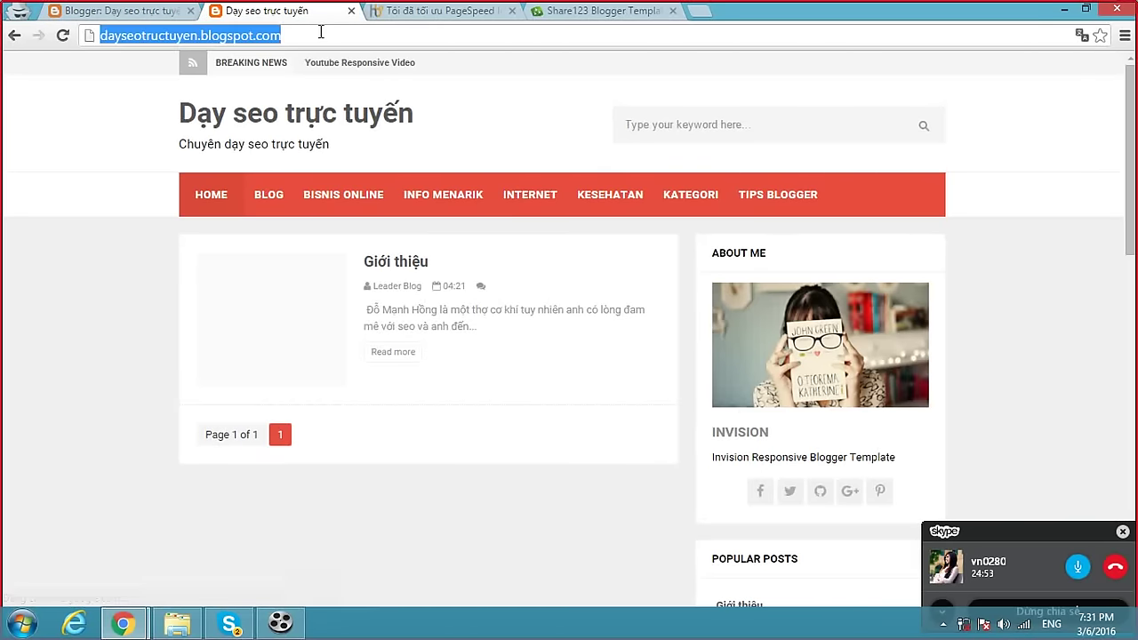
pyautogui.hotkey('ctrl', 'u')
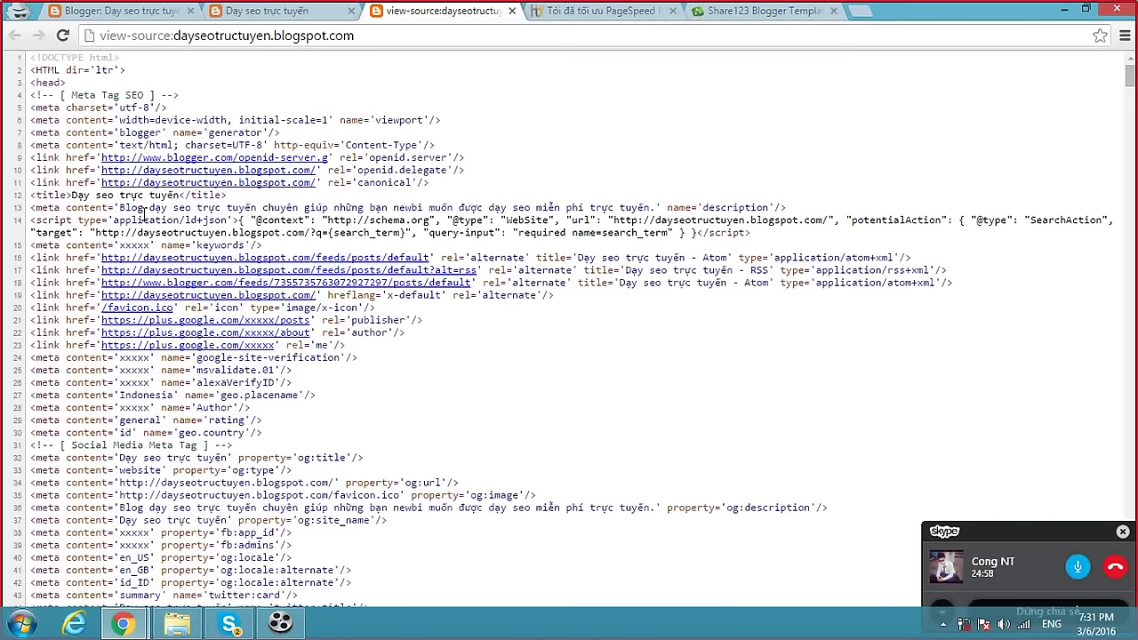
pyautogui.moveTo(121, 207); pyautogui.dragTo(656, 206)
pyautogui.click(512, 11)
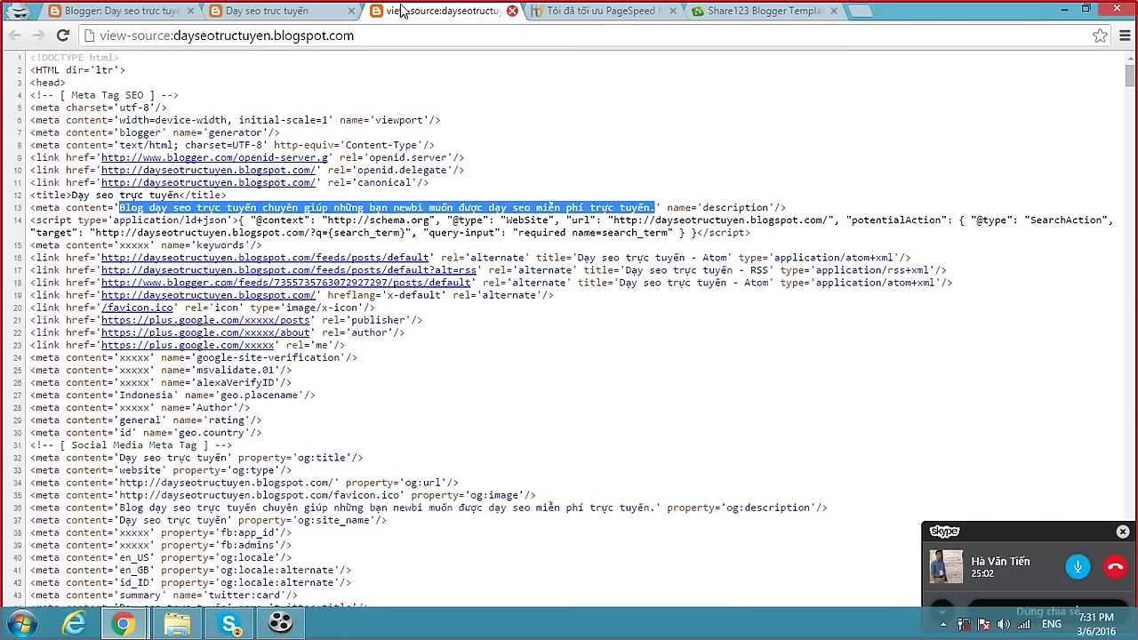
pyautogui.click(322, 124)
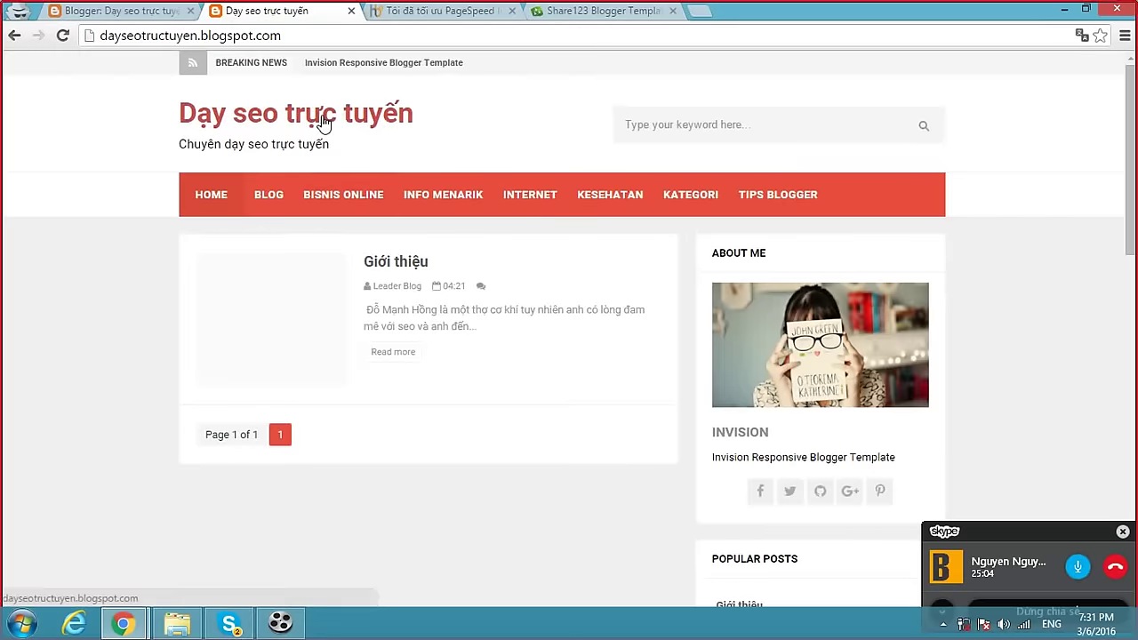
# Review the Custom robots.txt and Custom robots header tags rows in Search preferences.
pyautogui.click(144, 12)
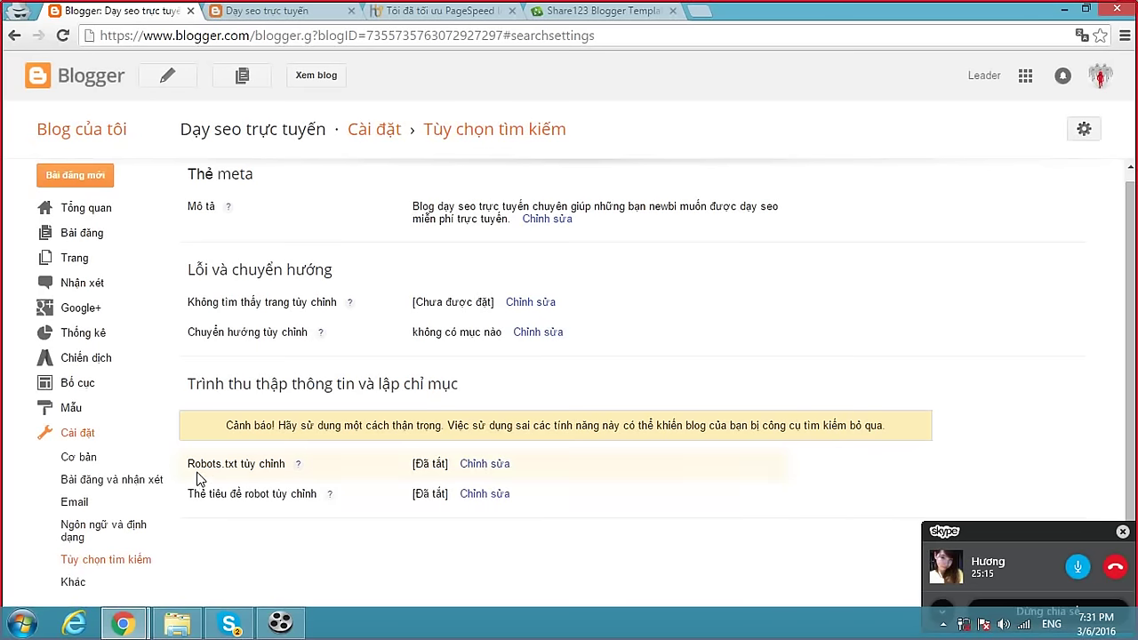
pyautogui.moveTo(189, 464); pyautogui.dragTo(284, 464)
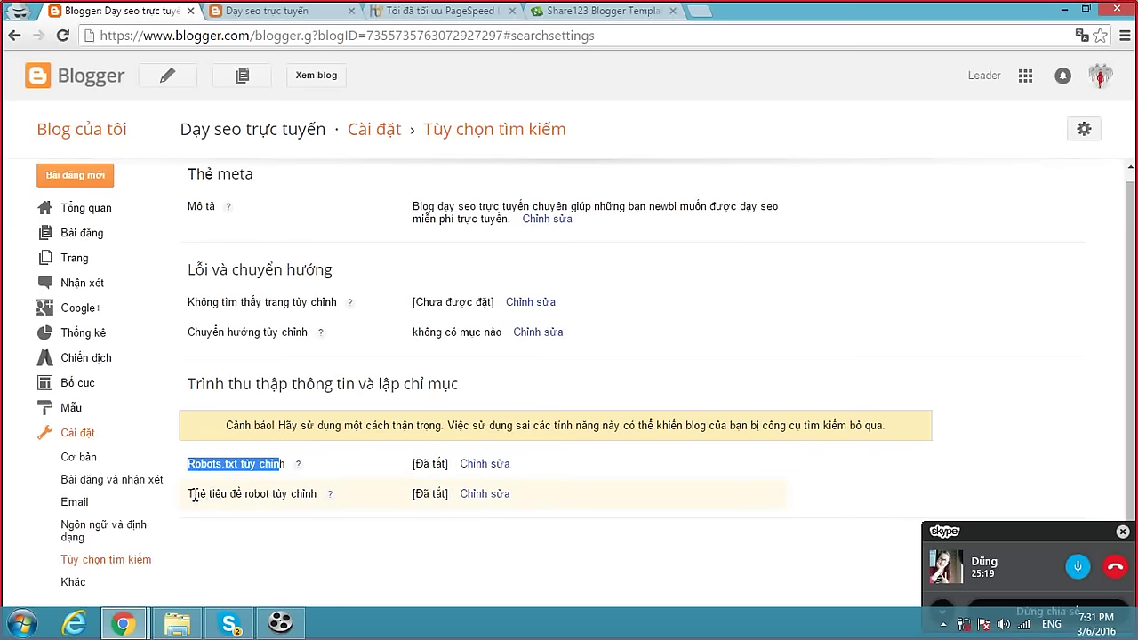
pyautogui.moveTo(194, 496); pyautogui.dragTo(314, 495)
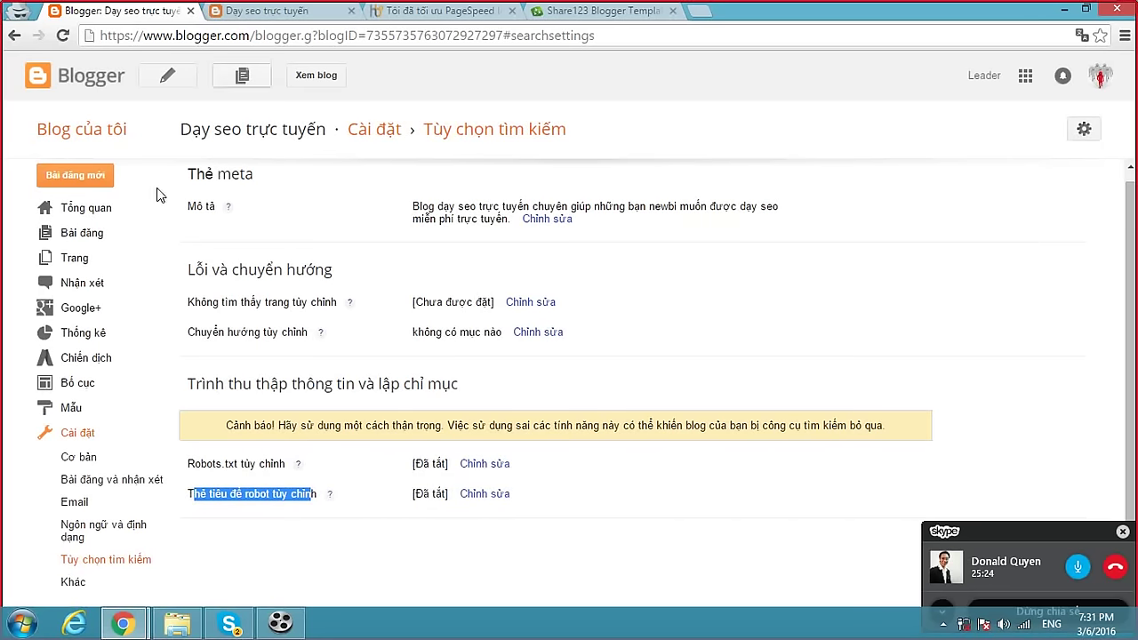
pyautogui.click(78, 415)
# Load the blog's /robots.txt and check its Disallow: /search rule.
pyautogui.click(290, 11)
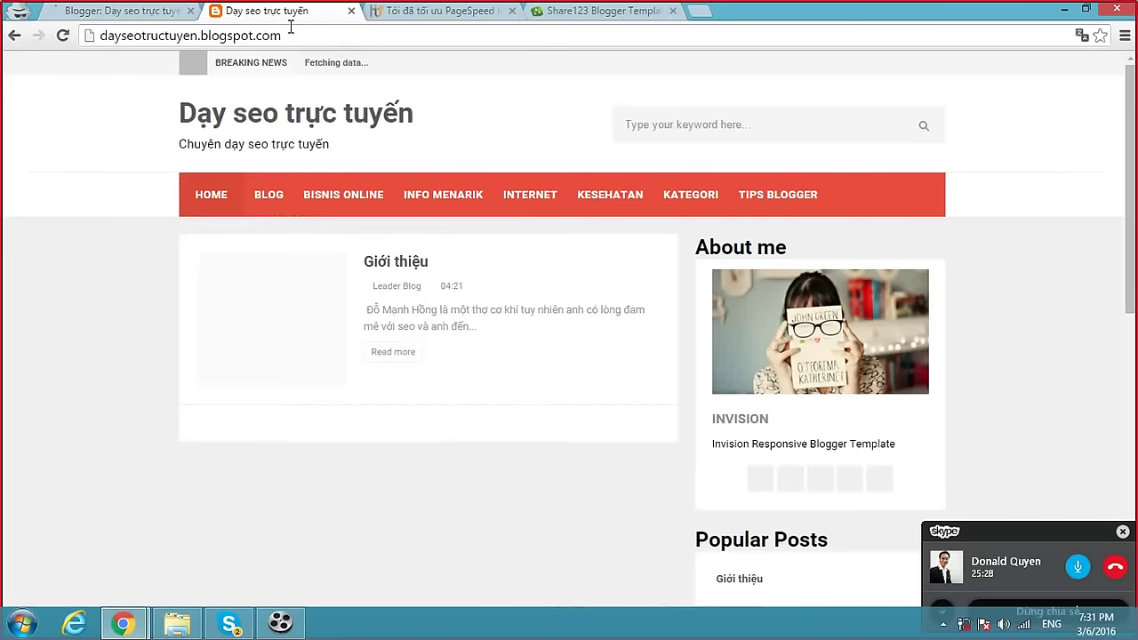
pyautogui.click(304, 34)
pyautogui.click(328, 33)
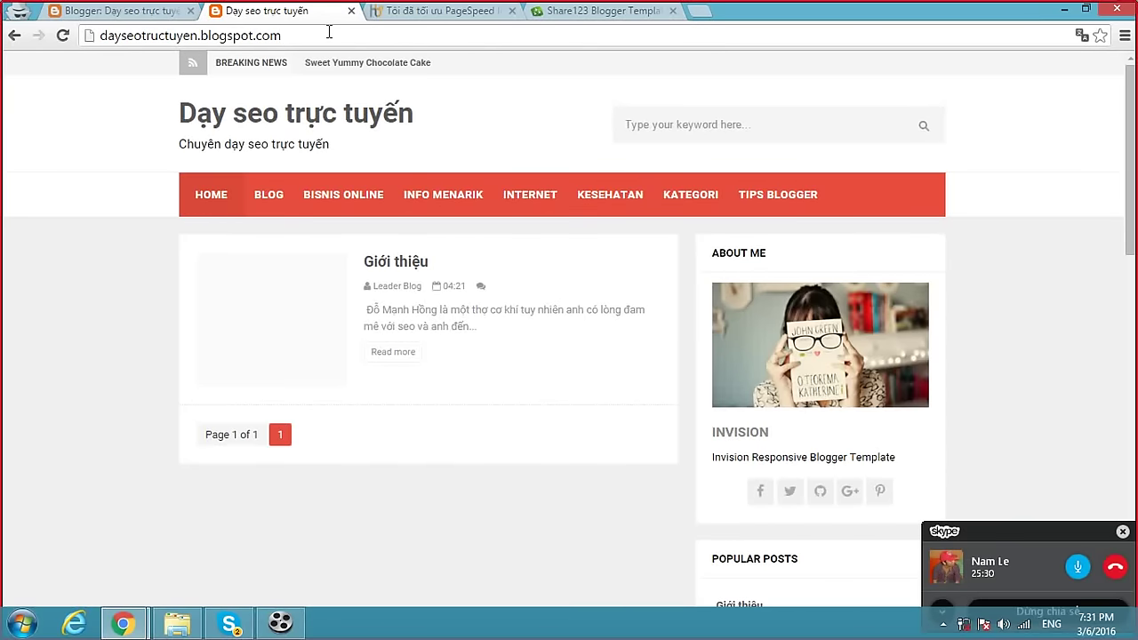
pyautogui.write('/robot')
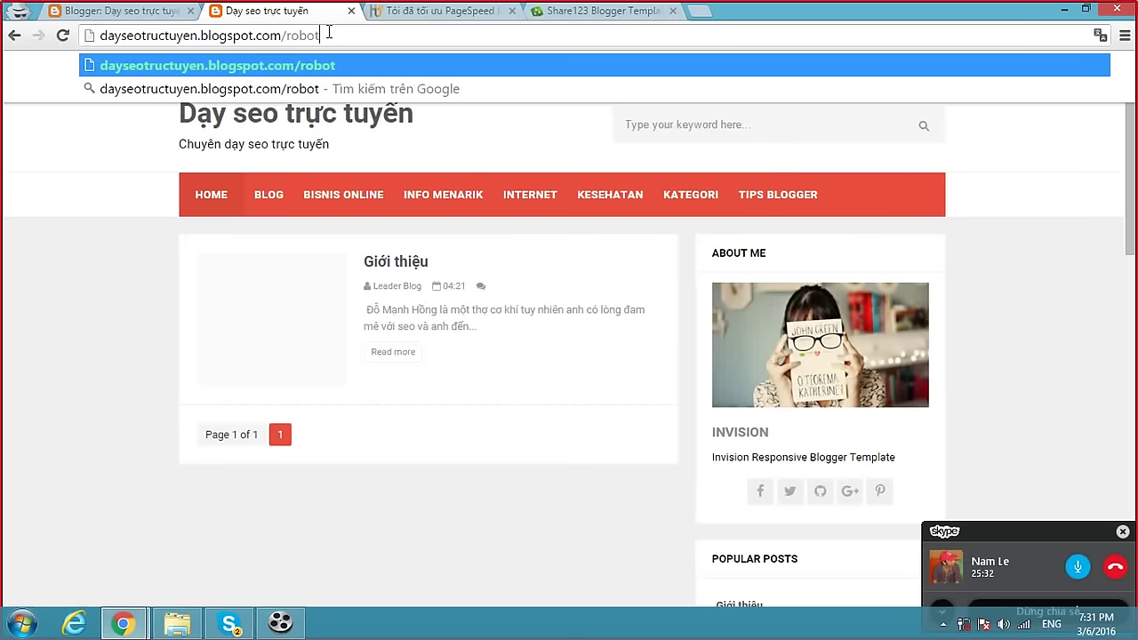
pyautogui.write('s.txt')
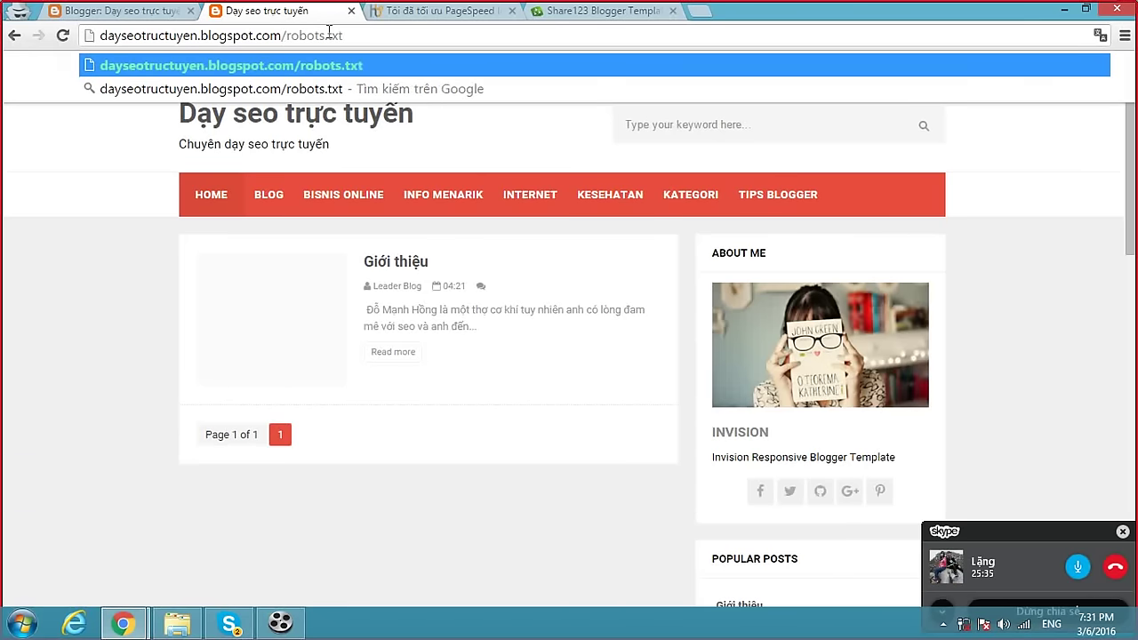
pyautogui.press('Return')
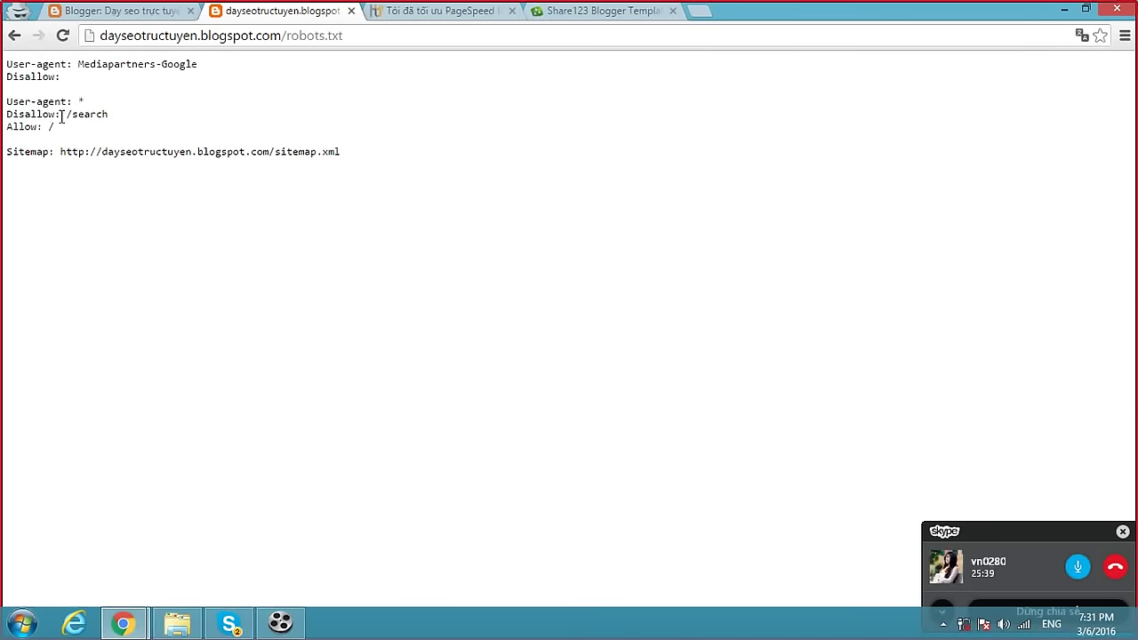
pyautogui.moveTo(10, 114); pyautogui.dragTo(70, 115)
pyautogui.click(77, 112)
pyautogui.click(115, 120)
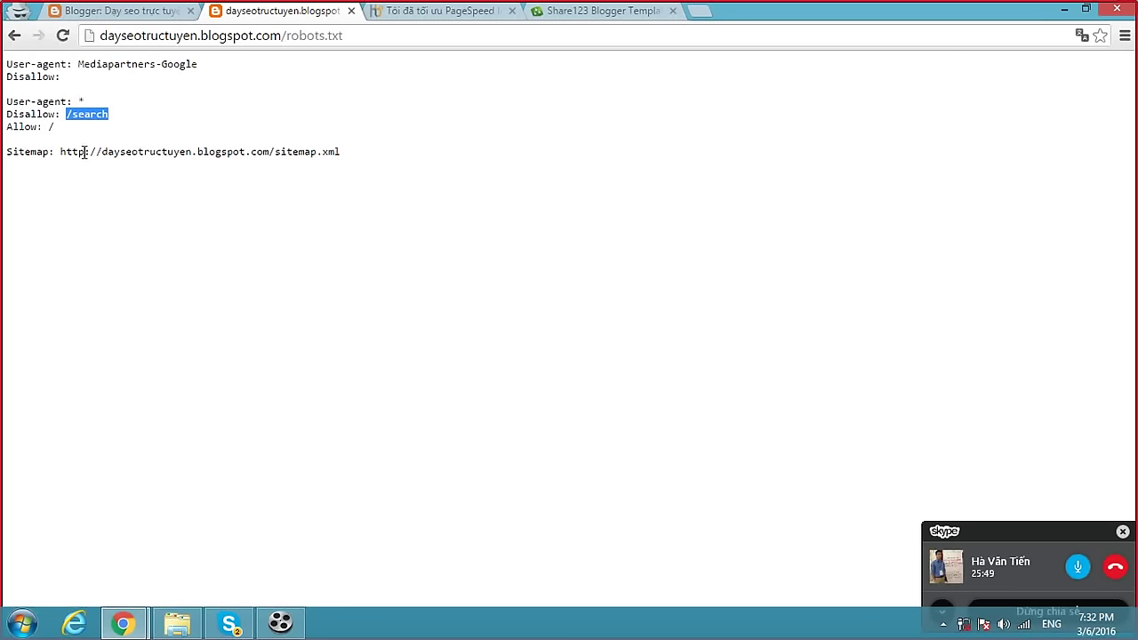
# Revisit Blogger's search settings and Template page, then return to the robots.txt address.
pyautogui.click(129, 12)
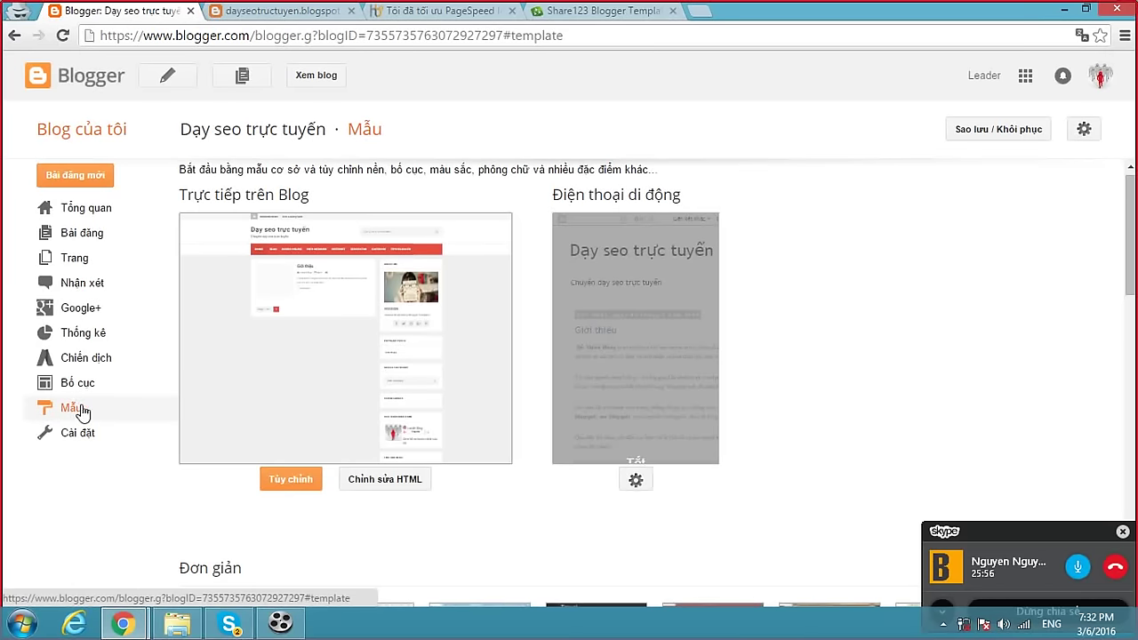
pyautogui.click(82, 434)
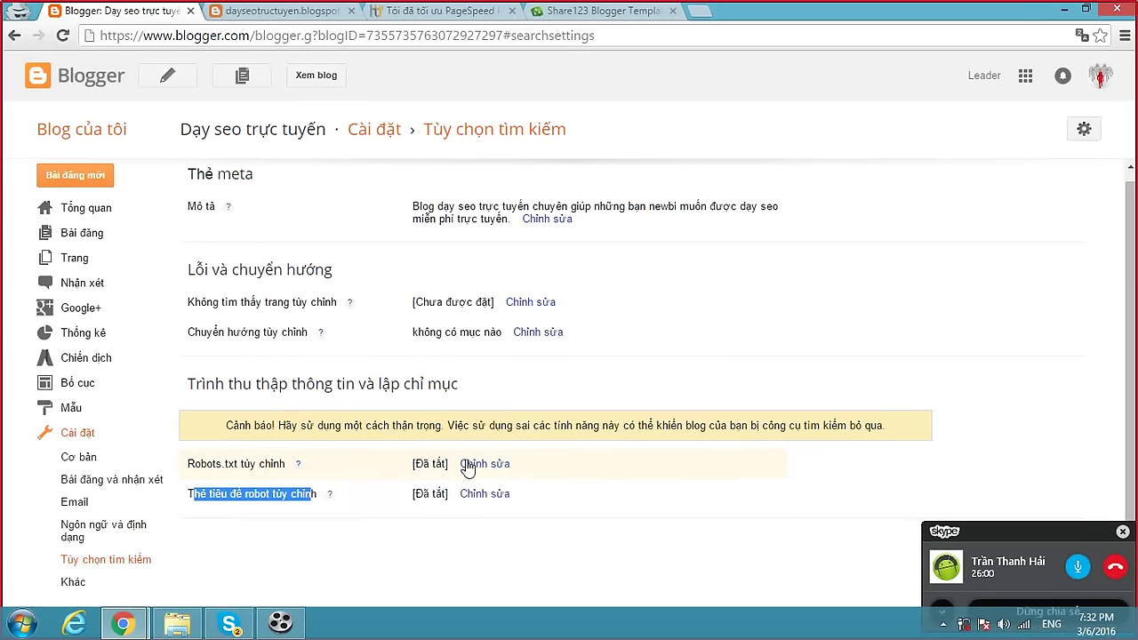
pyautogui.scroll(1, 625, 397)
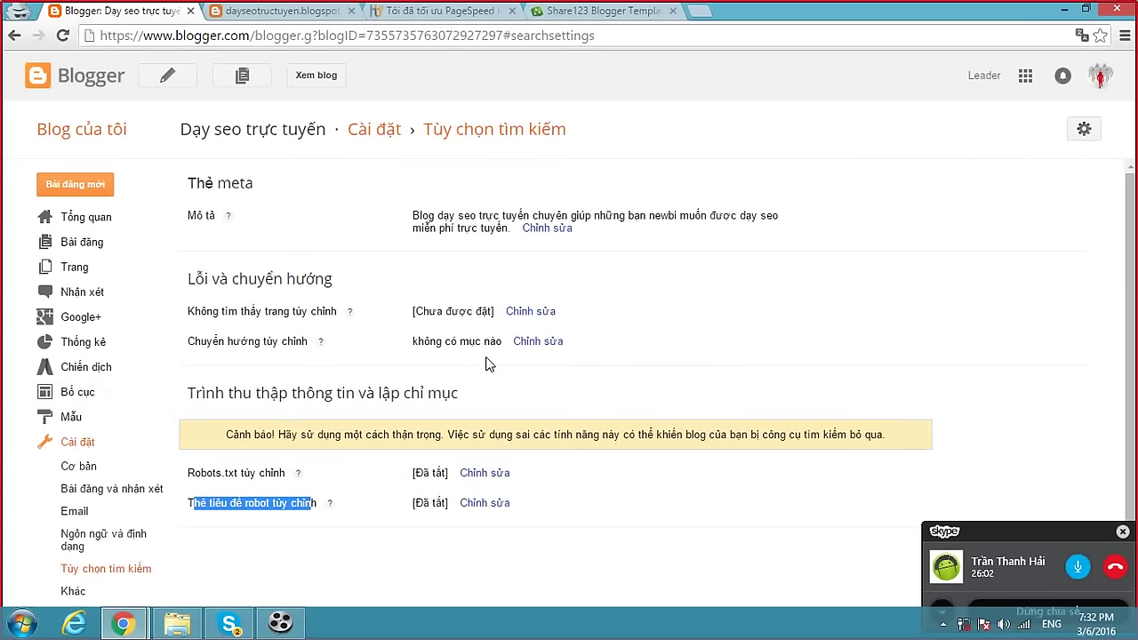
pyautogui.click(89, 418)
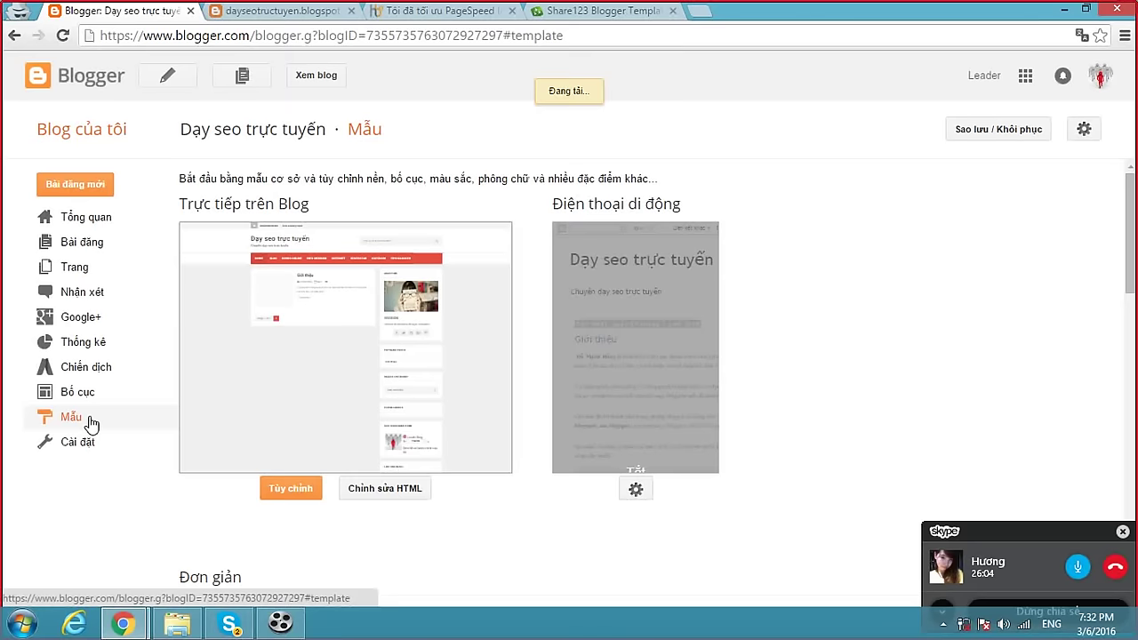
pyautogui.click(289, 13)
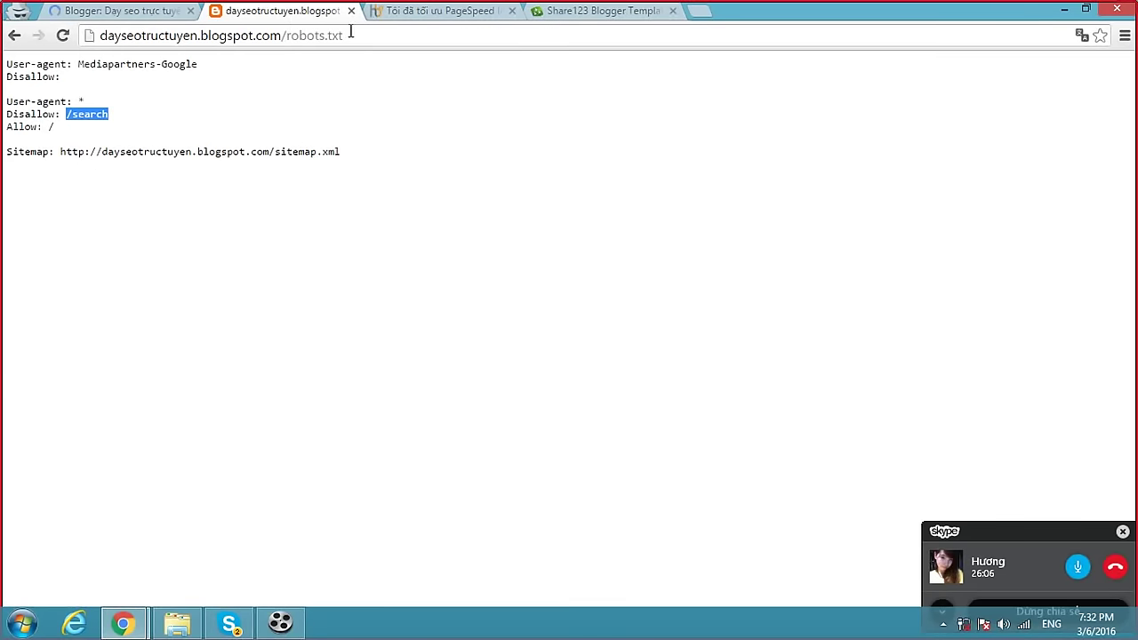
pyautogui.moveTo(342, 34); pyautogui.dragTo(286, 39)
# Load the nonexistent address 'ádasda' to show the blog's 404 page.
pyautogui.write('ádasda')
pyautogui.press('Return')
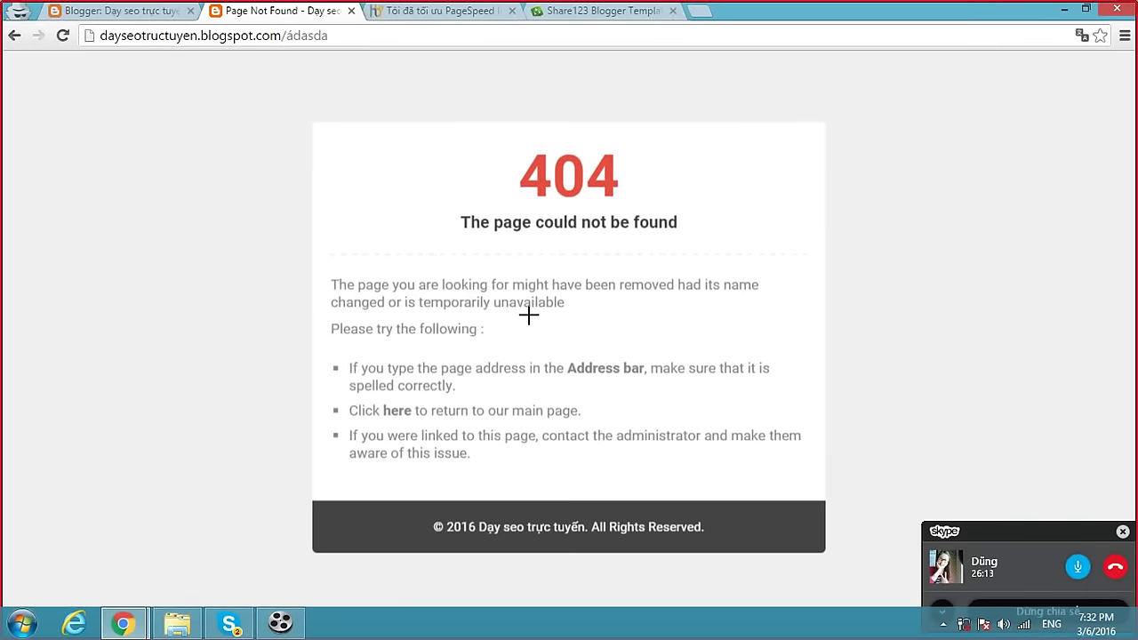
pyautogui.click(351, 36)
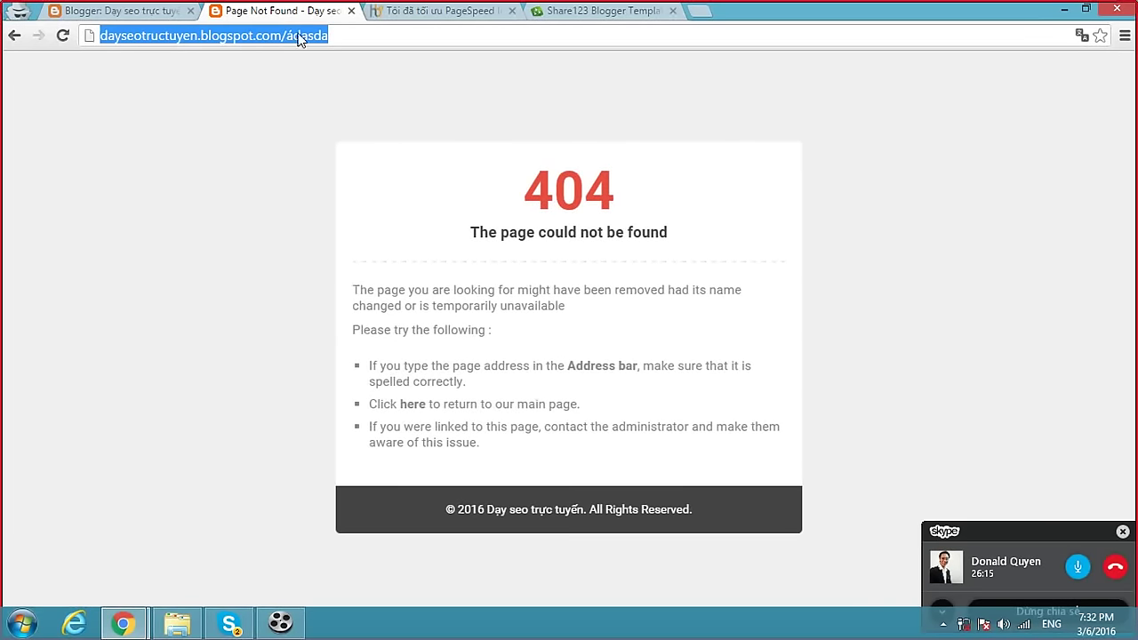
pyautogui.click(350, 35)
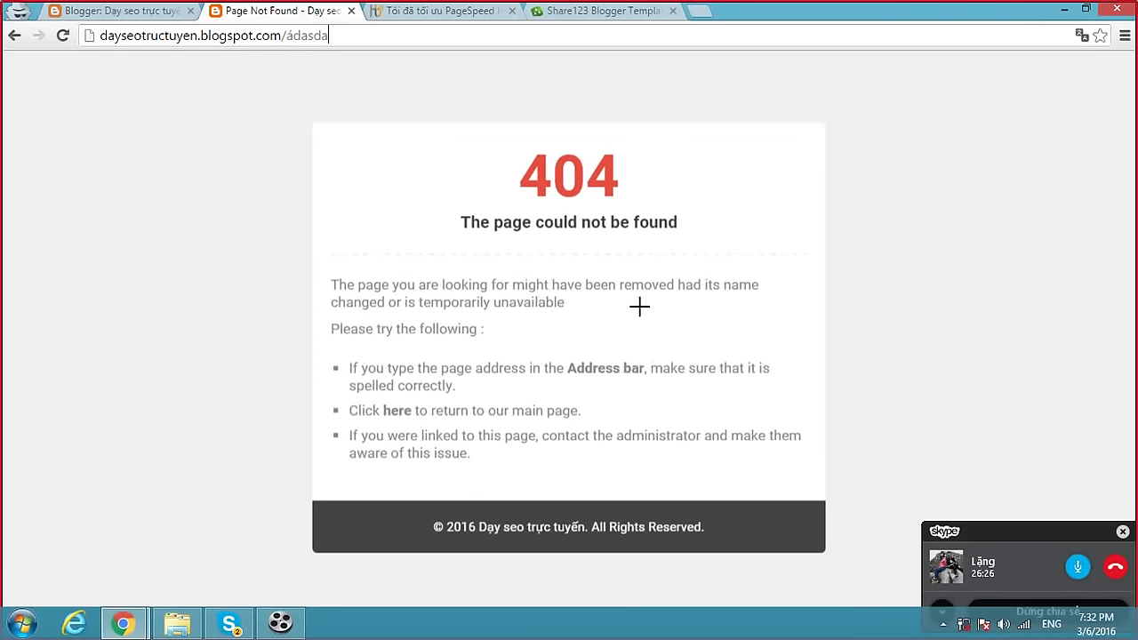
pyautogui.moveTo(465, 152); pyautogui.dragTo(624, 210)
pyautogui.click(716, 221)
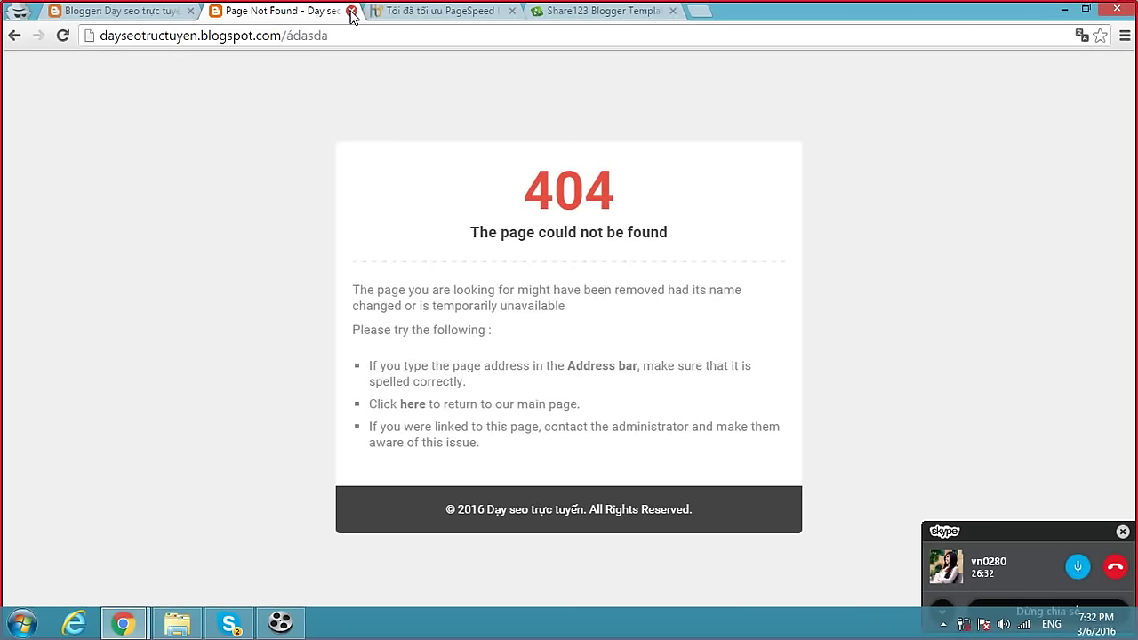
# Close the 404 tab and open the live blog in a new tab from Blogger.
pyautogui.click(352, 11)
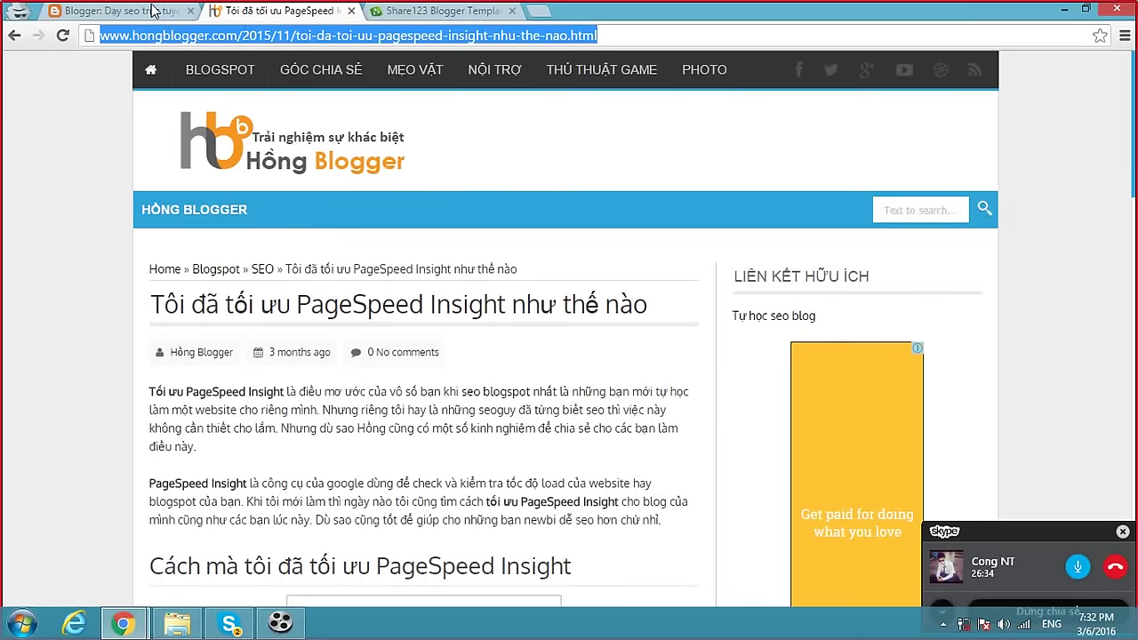
pyautogui.click(115, 11)
pyautogui.click(306, 78)
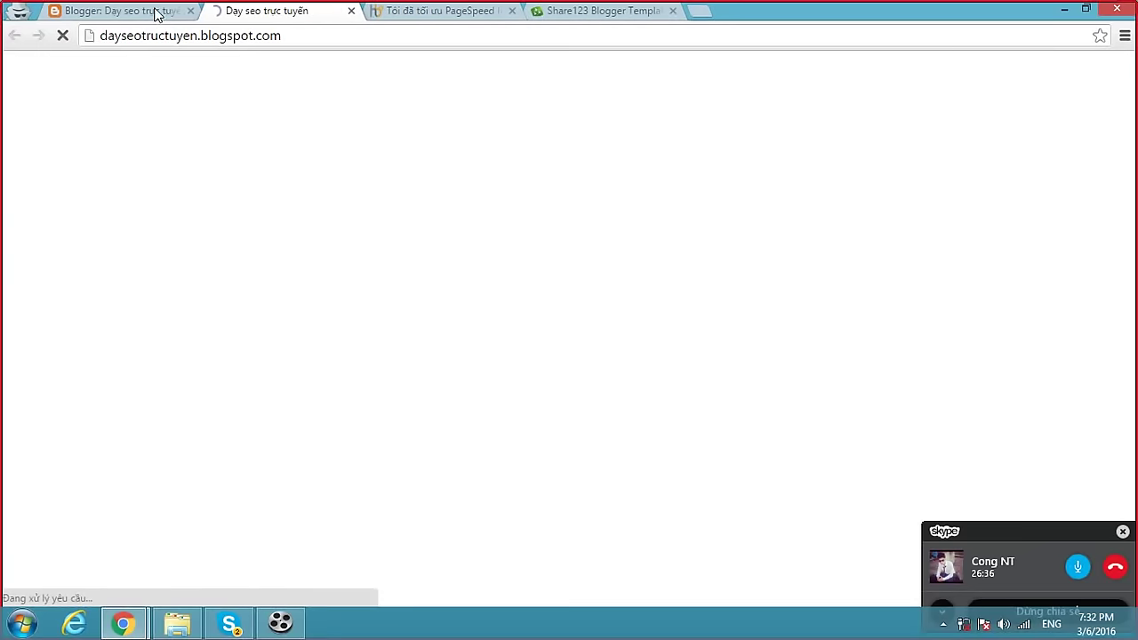
pyautogui.click(152, 13)
# Browse Settings through Posts and comments and Search preferences to Language and formatting.
pyautogui.click(88, 443)
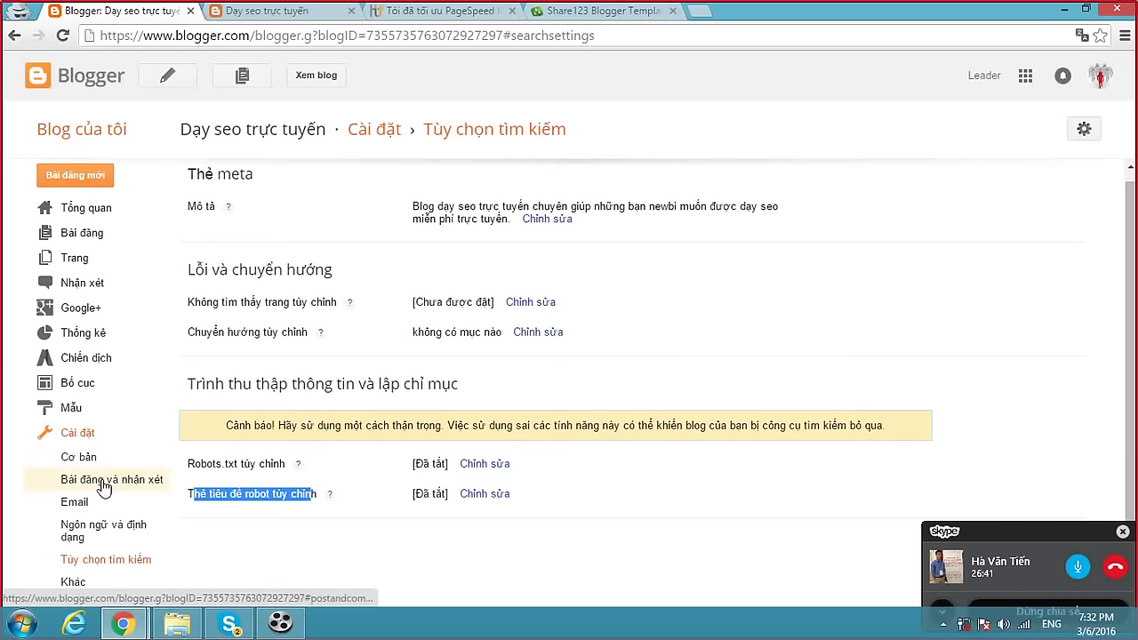
pyautogui.click(104, 479)
pyautogui.scroll(-1, 148, 447)
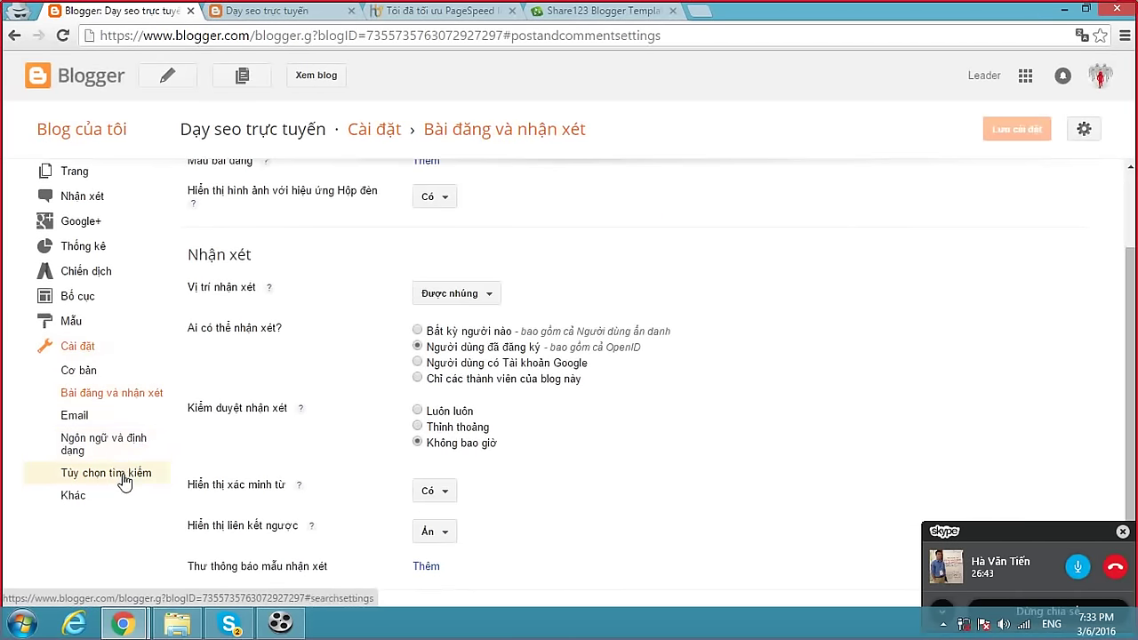
pyautogui.click(133, 544)
pyautogui.click(116, 530)
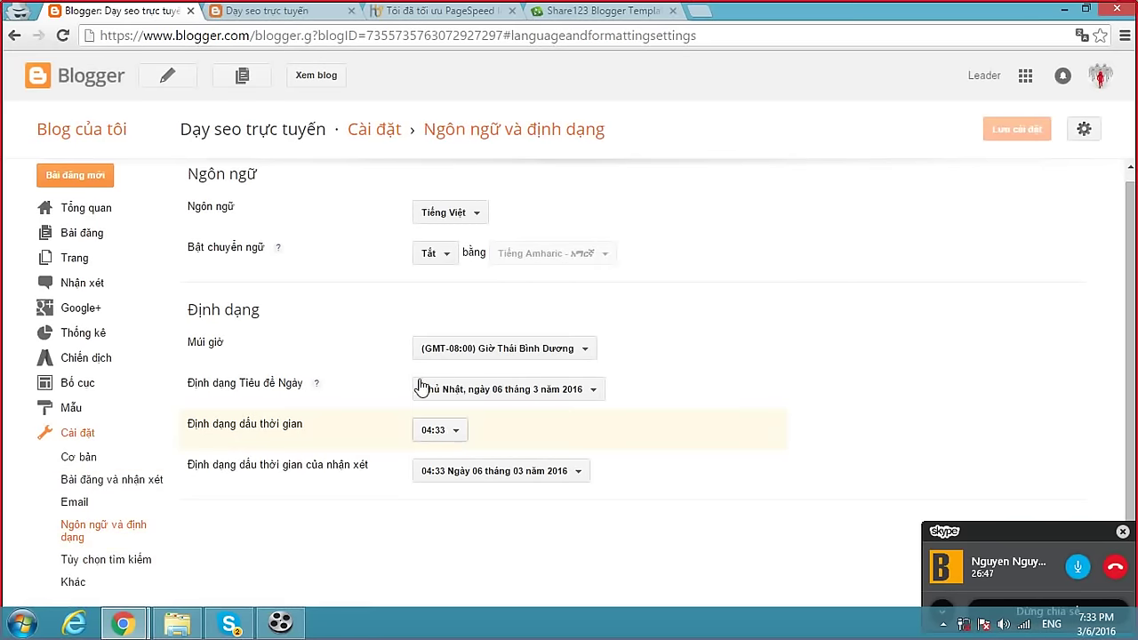
# Open the Giới thiệu post and check its 04:21 time before returning to settings.
pyautogui.click(252, 12)
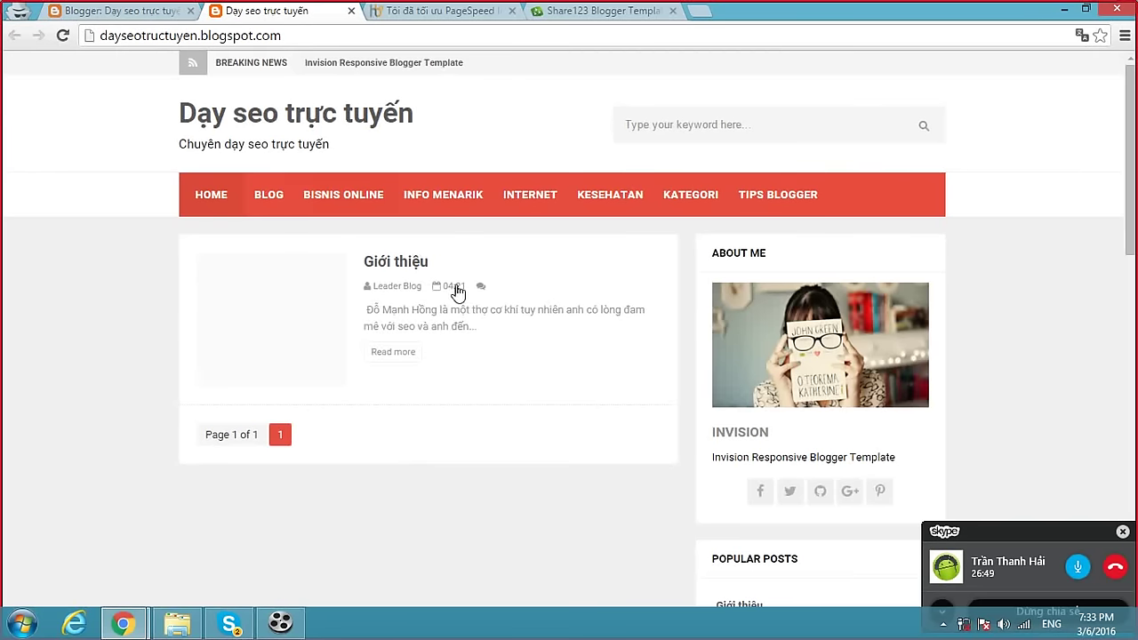
pyautogui.click(404, 267)
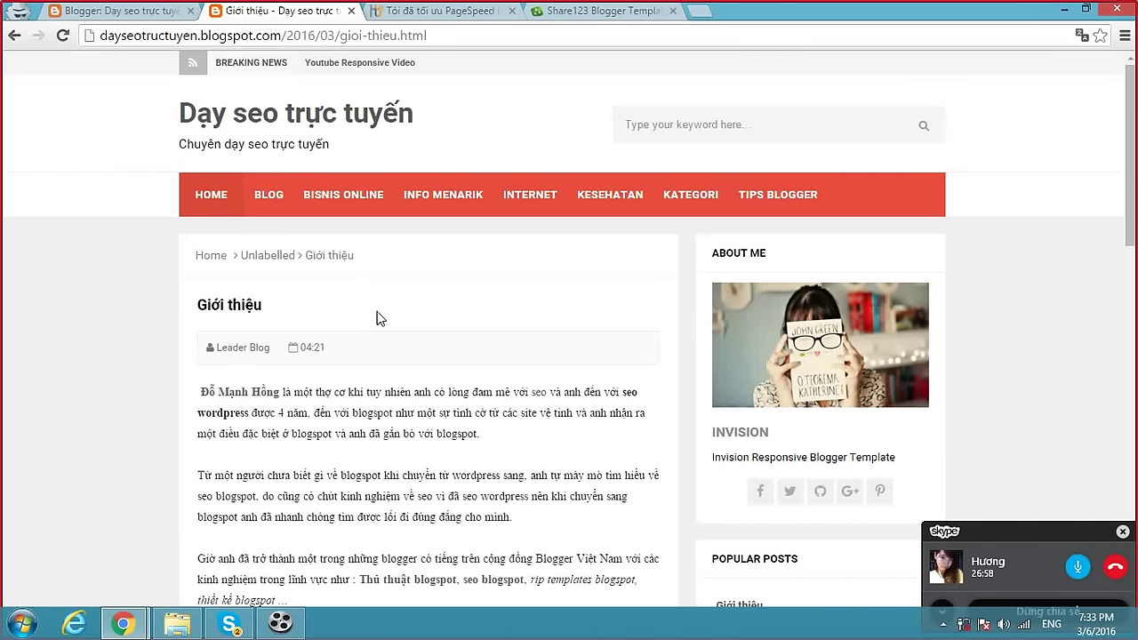
pyautogui.moveTo(332, 349); pyautogui.dragTo(304, 353)
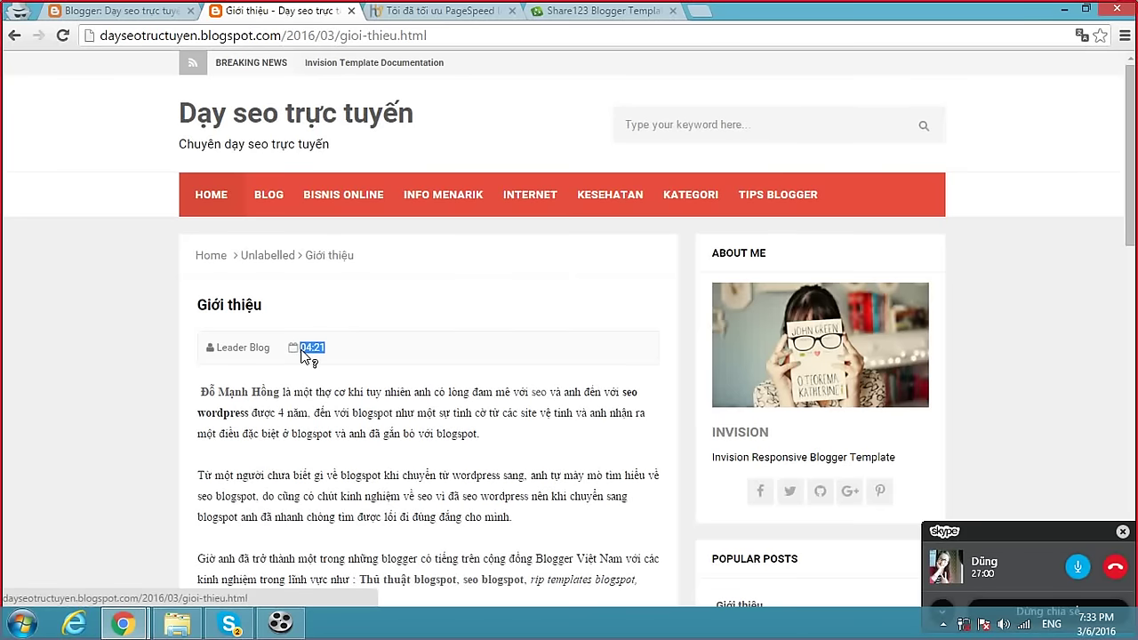
pyautogui.click(355, 346)
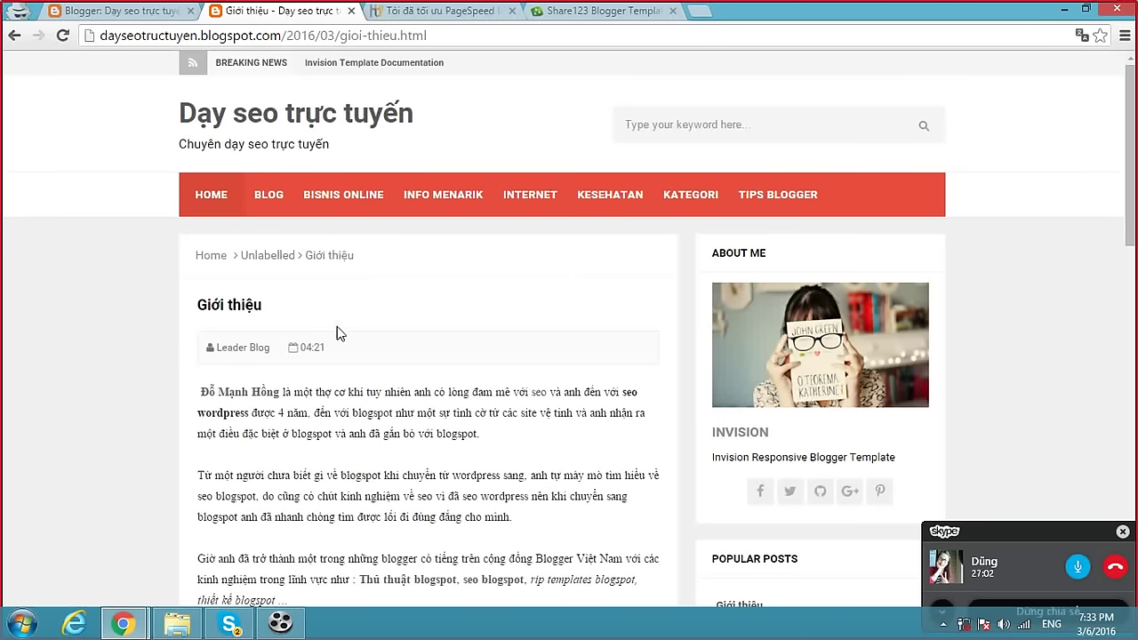
pyautogui.moveTo(345, 343); pyautogui.dragTo(315, 357)
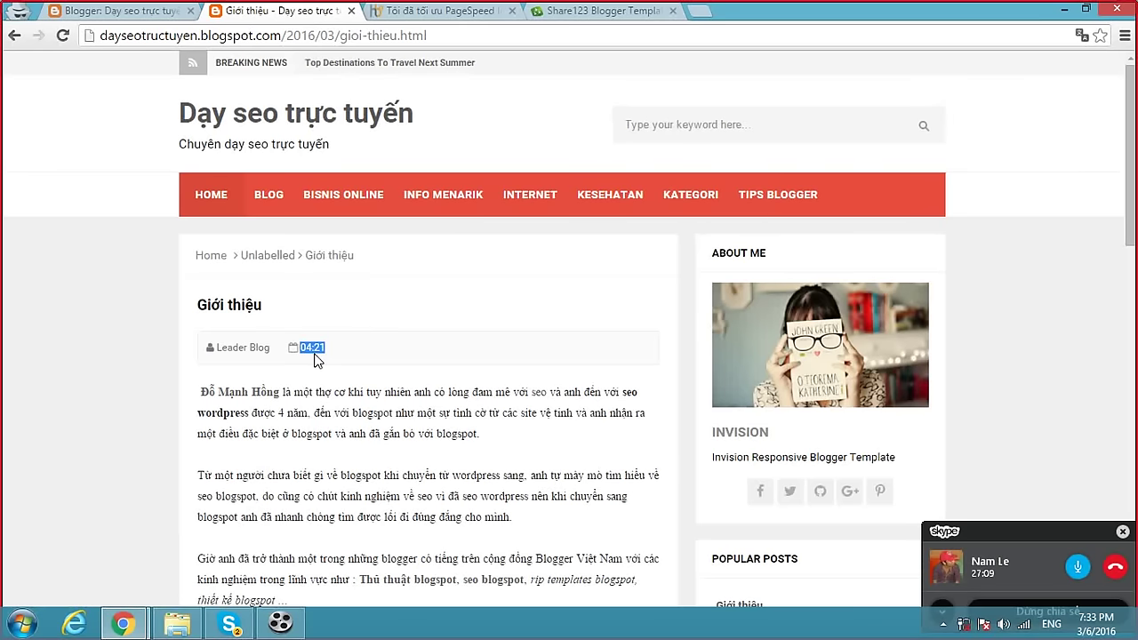
pyautogui.click(334, 355)
pyautogui.click(131, 18)
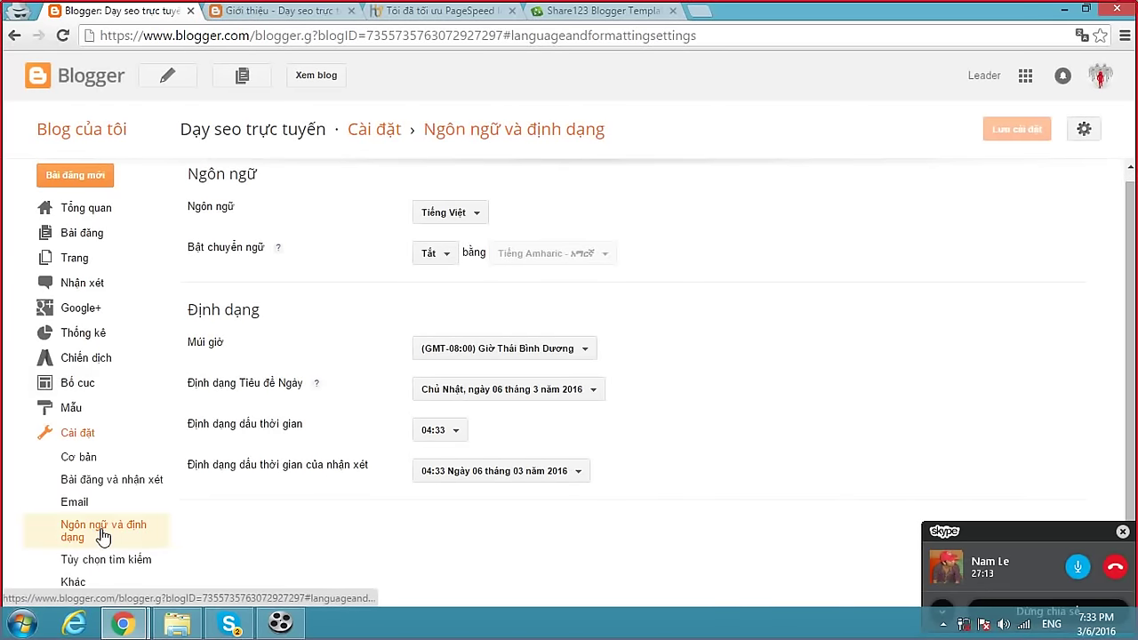
# Set the timestamp format to 3/06/2016 and save the settings.
pyautogui.click(450, 430)
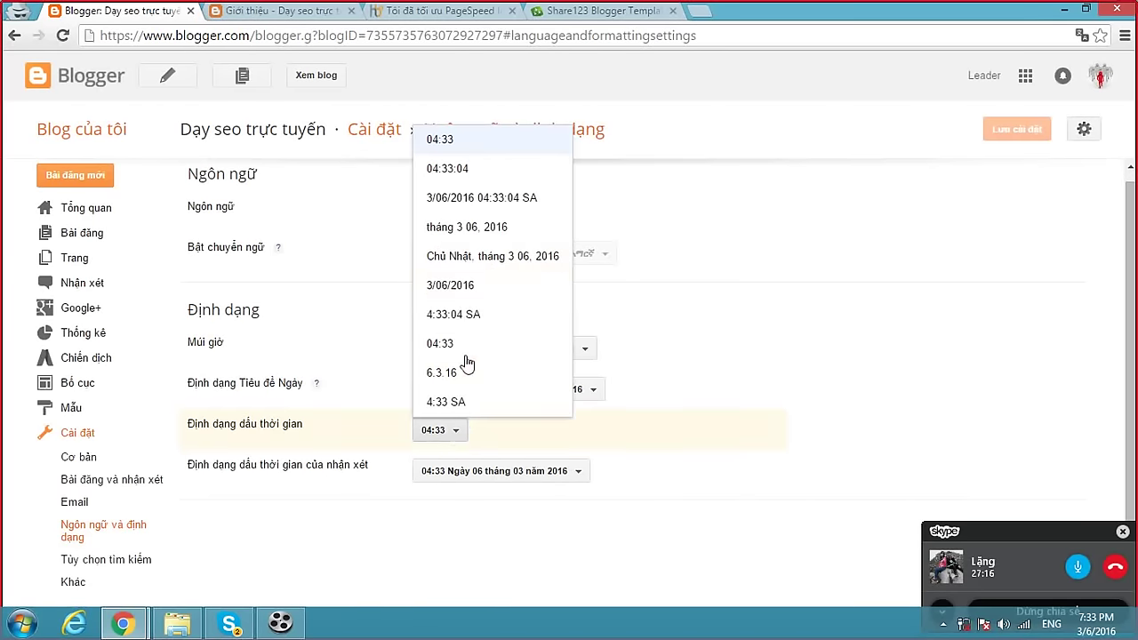
pyautogui.click(463, 288)
pyautogui.click(997, 131)
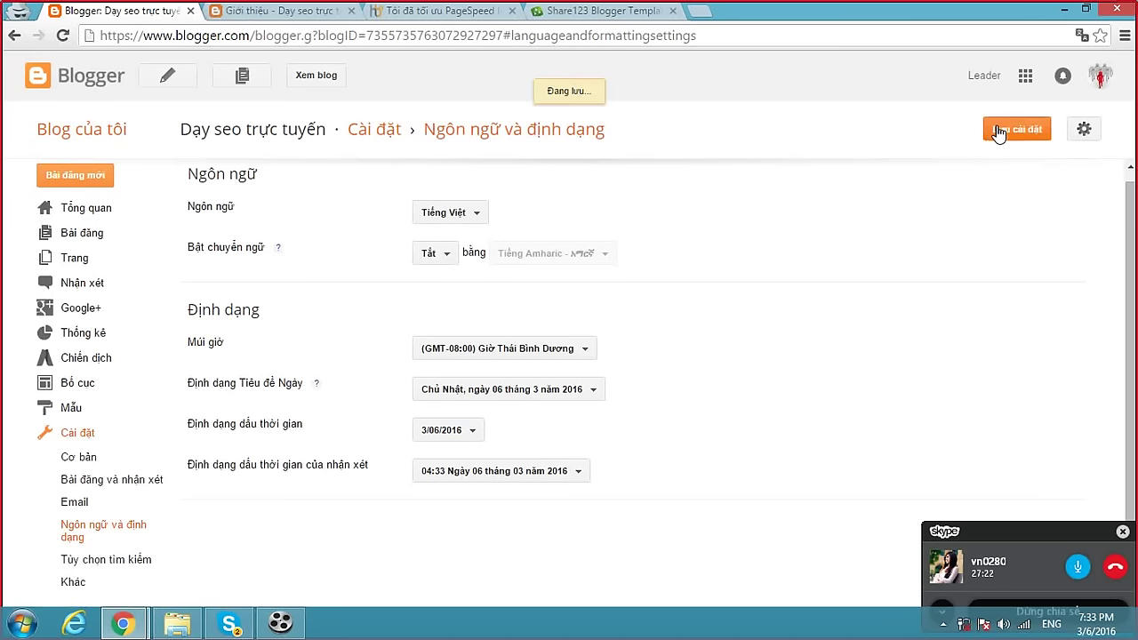
# Reload the Giới thiệu post to confirm it now shows 3/06/2016.
pyautogui.hotkey('ctrl', 'Tab')
pyautogui.click(318, 36)
pyautogui.press('Return')
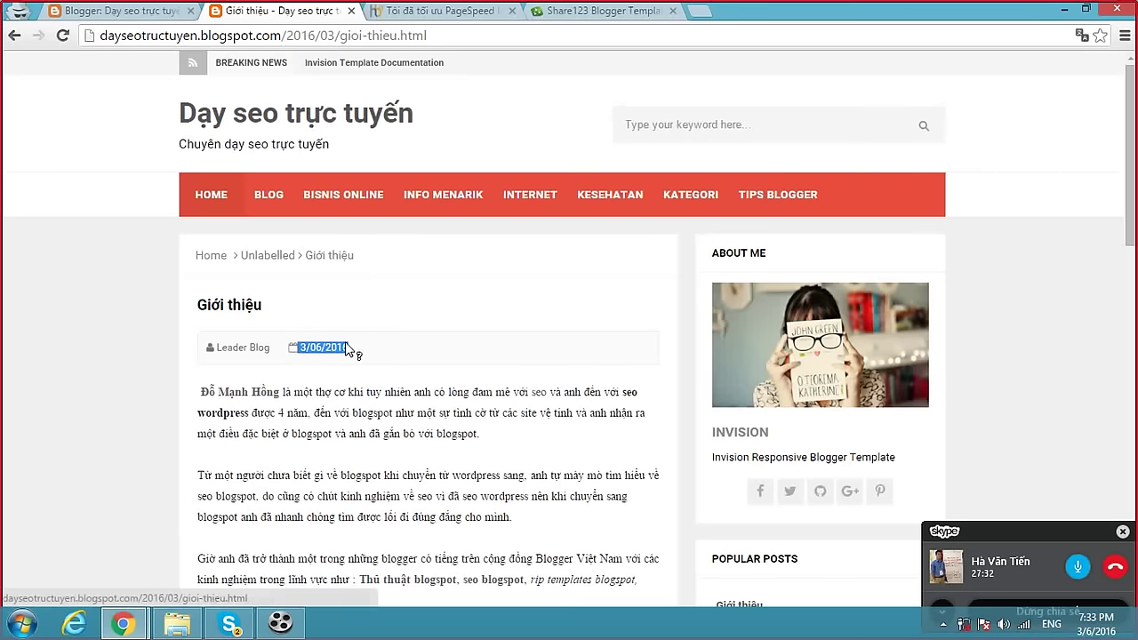
pyautogui.scroll(-8, 426, 329)
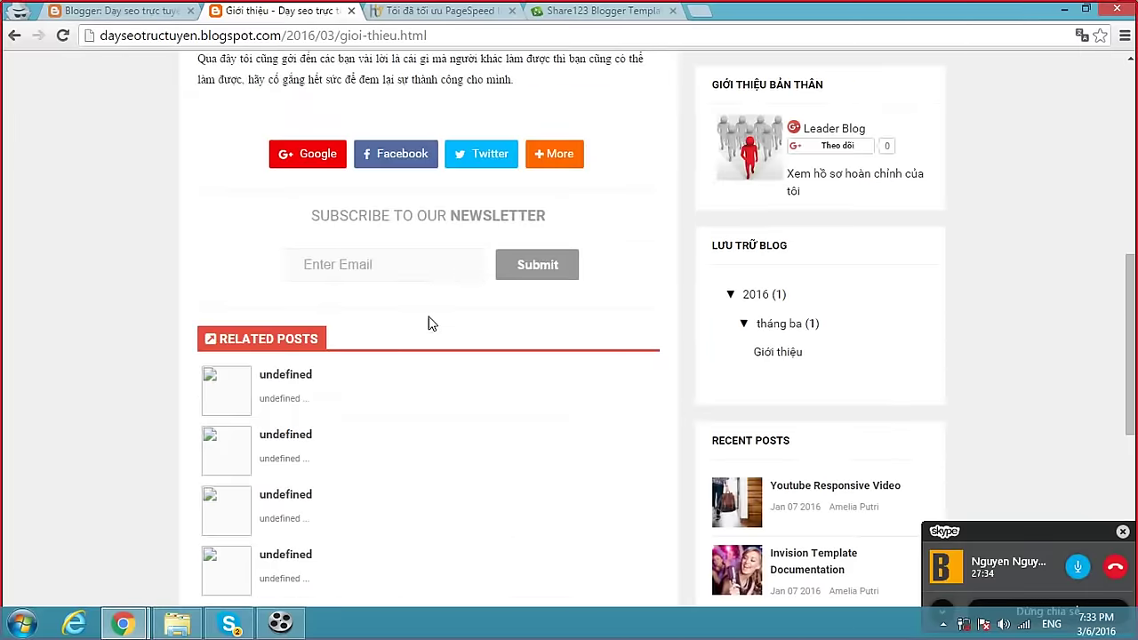
pyautogui.scroll(10, 433, 319)
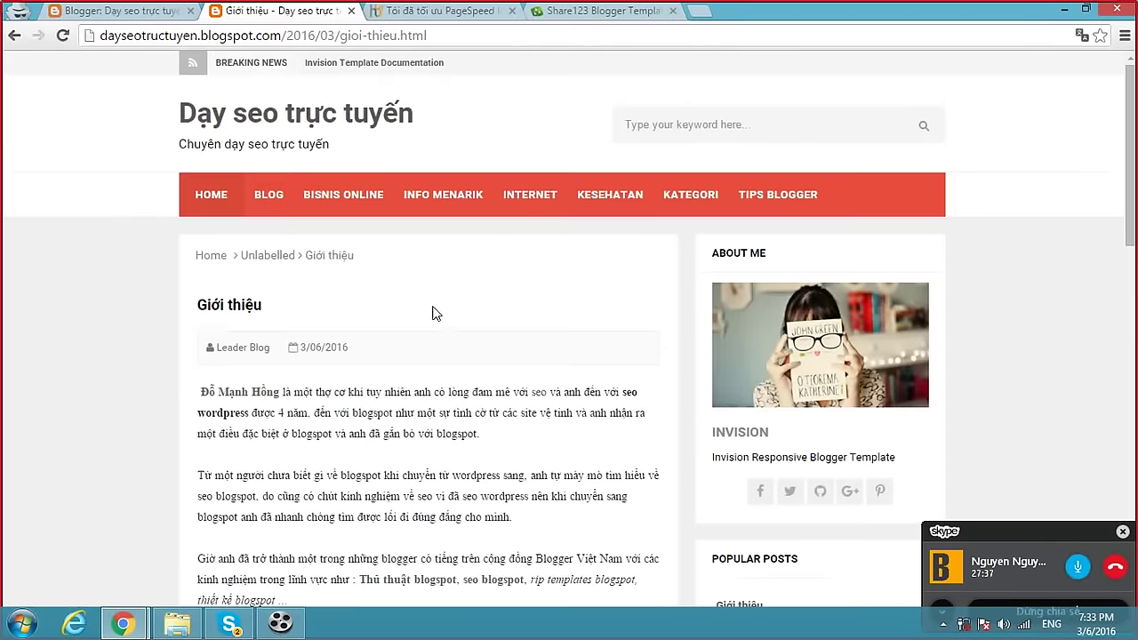
# Review the blog's widgets on the Layout (Bố cục) page.
pyautogui.scroll(-4, 440, 178)
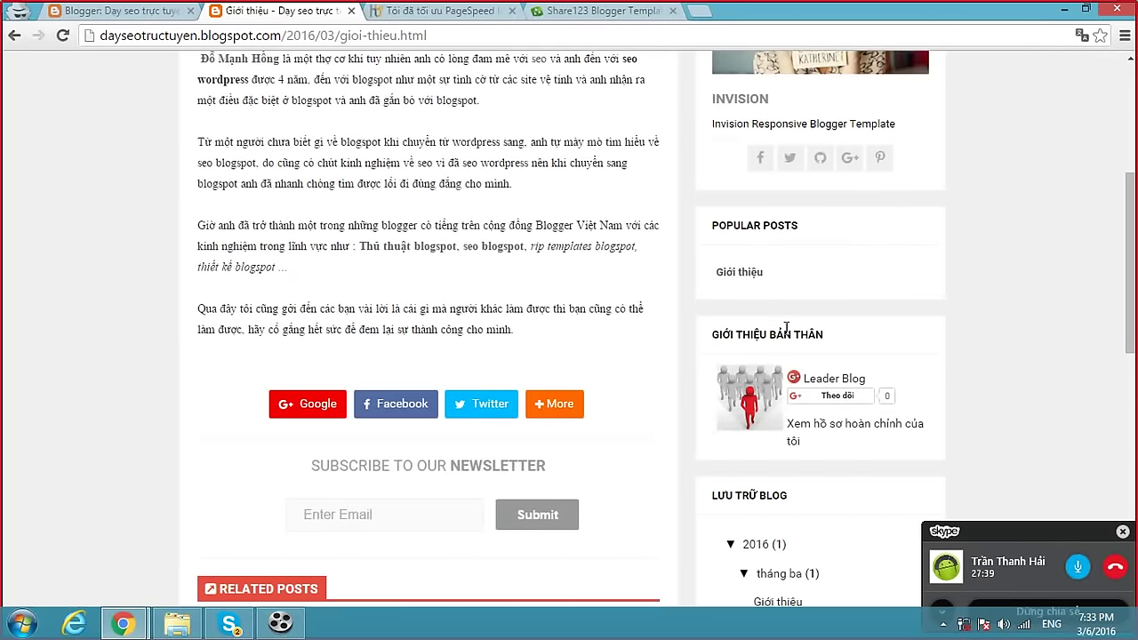
pyautogui.click(148, 9)
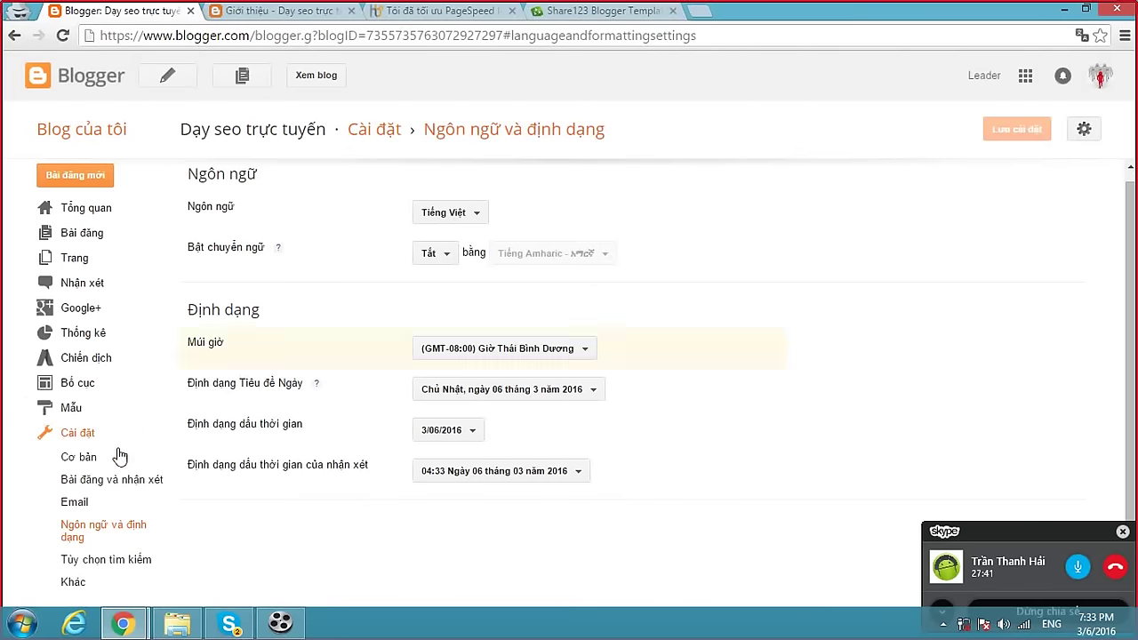
pyautogui.click(83, 389)
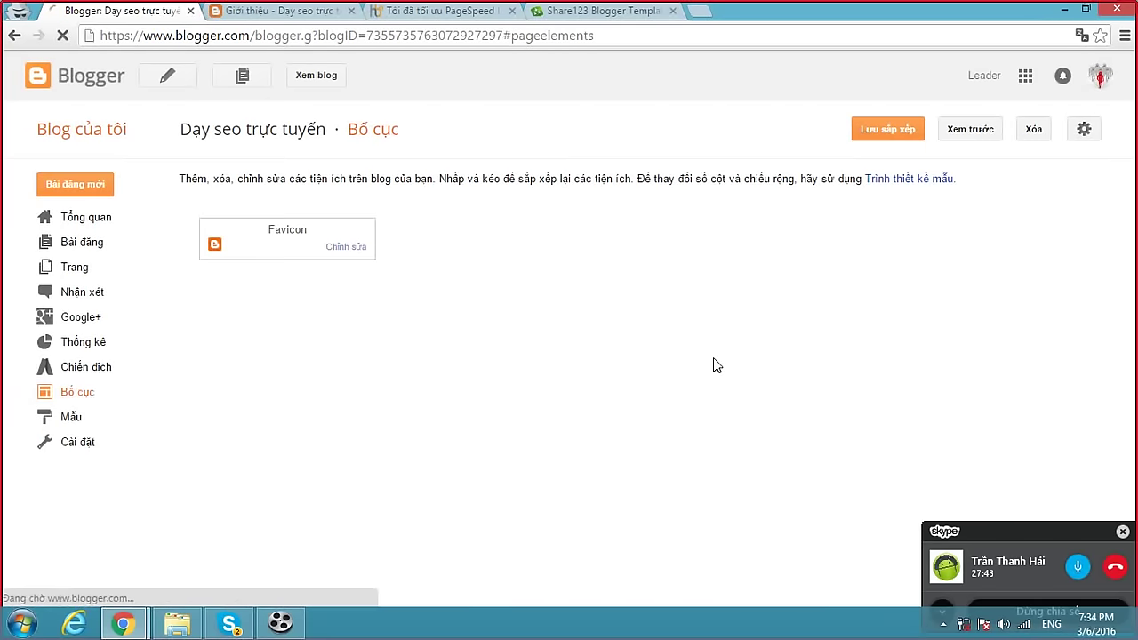
pyautogui.scroll(-3, 716, 357)
pyautogui.scroll(-2, 722, 362)
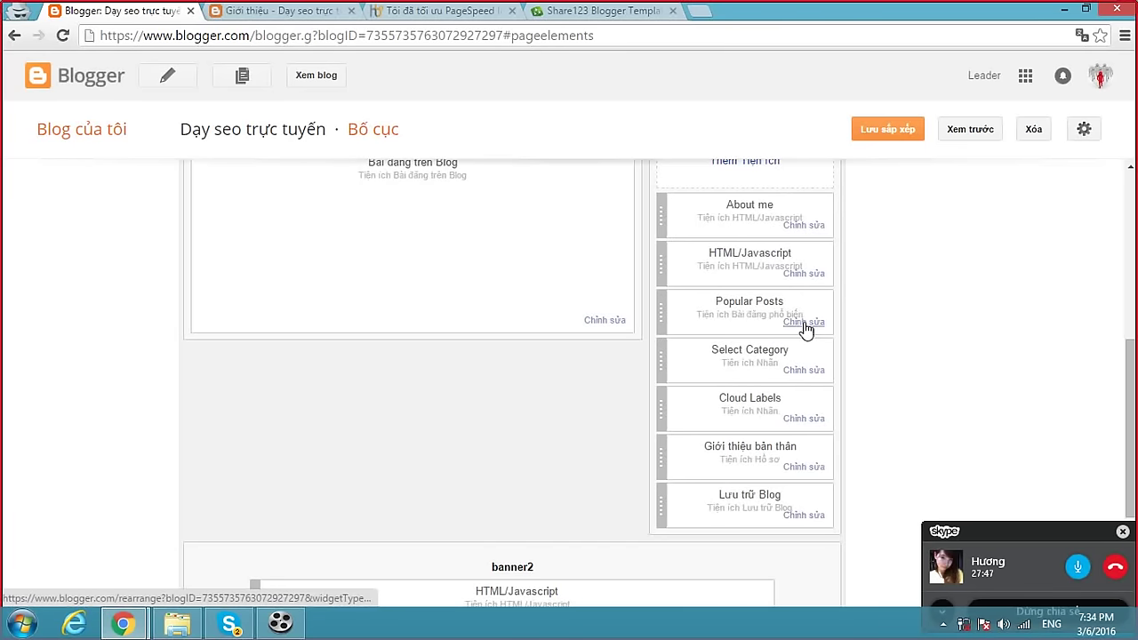
pyautogui.scroll(1, 803, 326)
pyautogui.scroll(4, 500, 272)
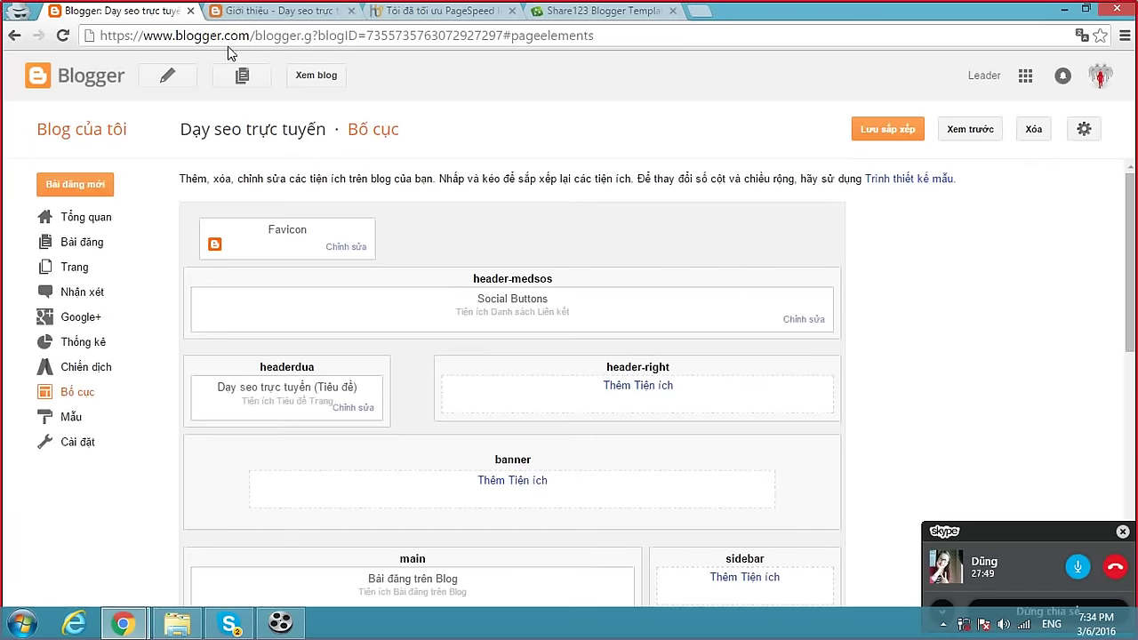
# Reopen the Giới thiệu post from the blog homepage, then bring Skype to the front.
pyautogui.click(277, 14)
pyautogui.scroll(4, 480, 240)
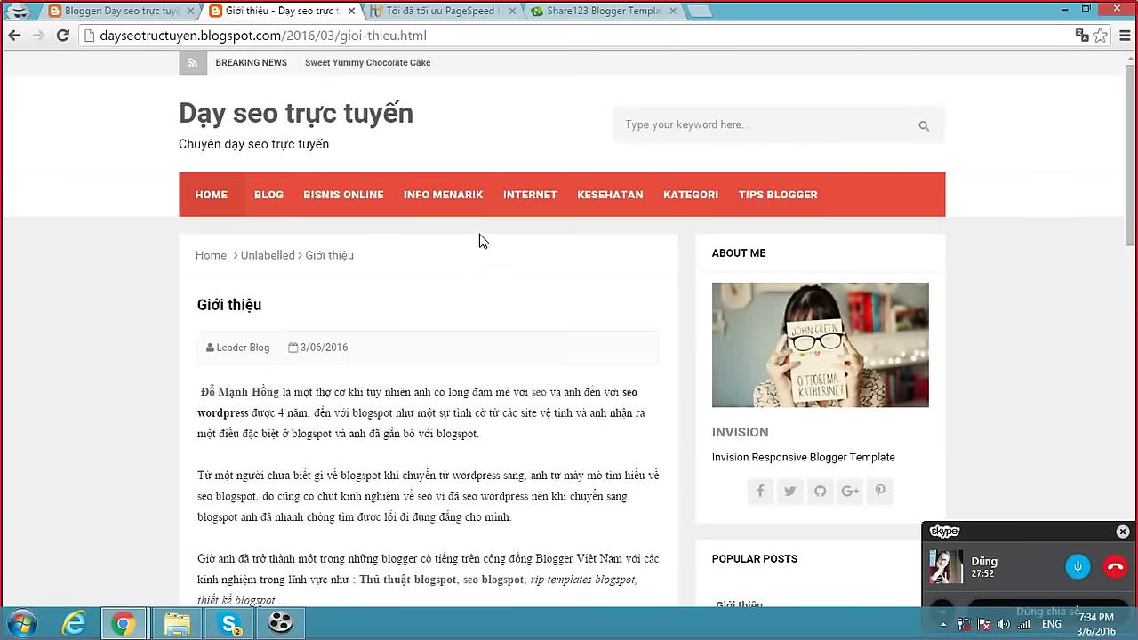
pyautogui.click(425, 10)
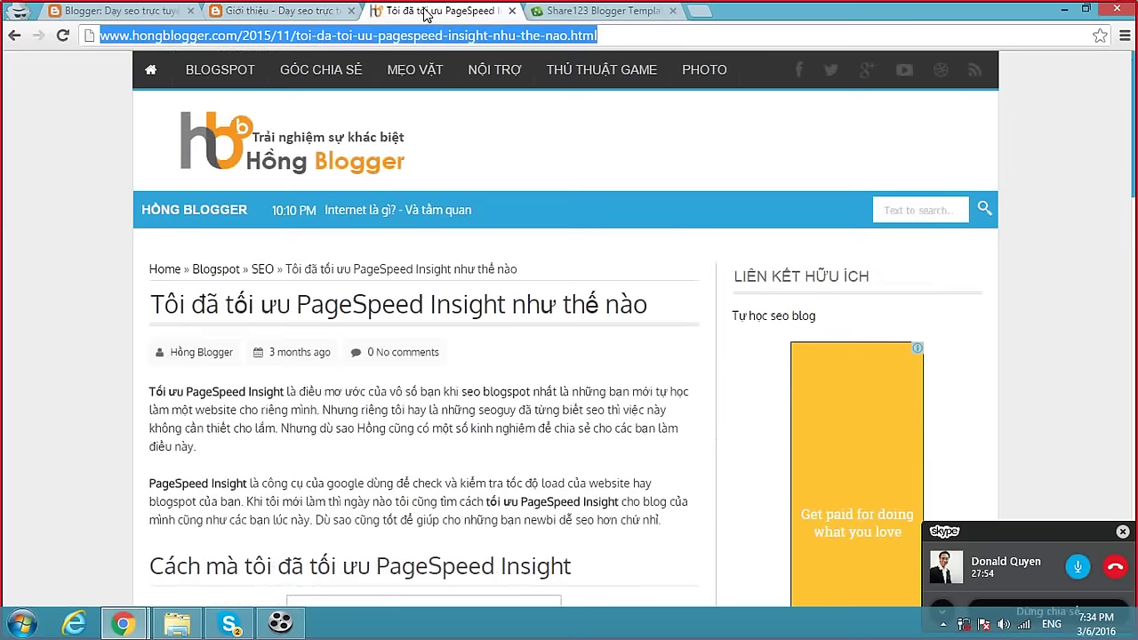
pyautogui.click(310, 9)
pyautogui.click(309, 36)
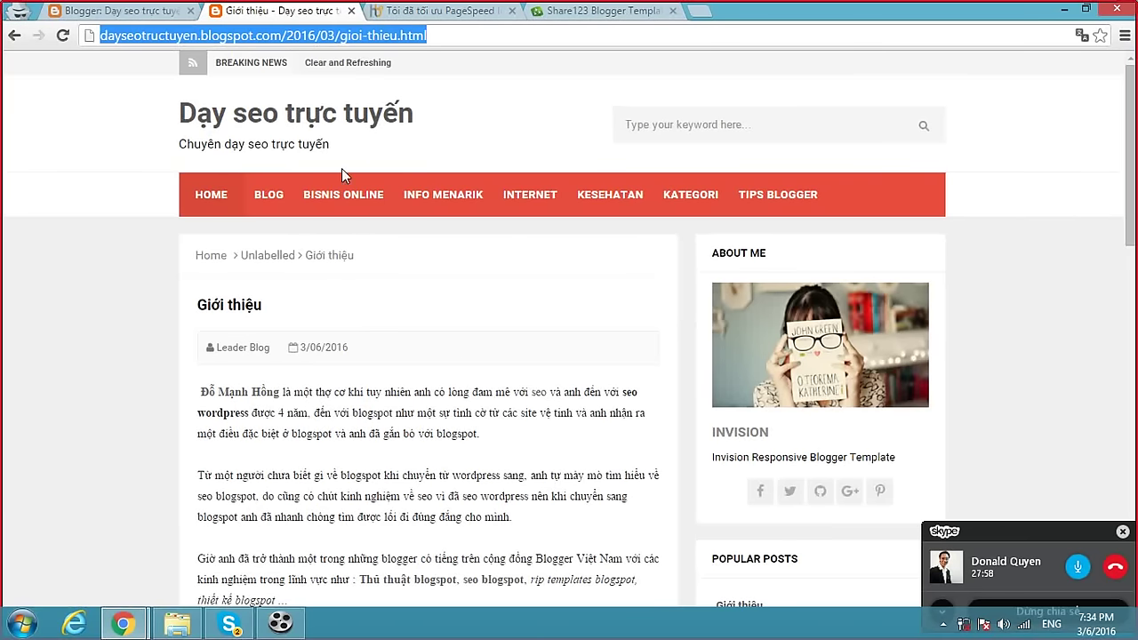
pyautogui.click(282, 132)
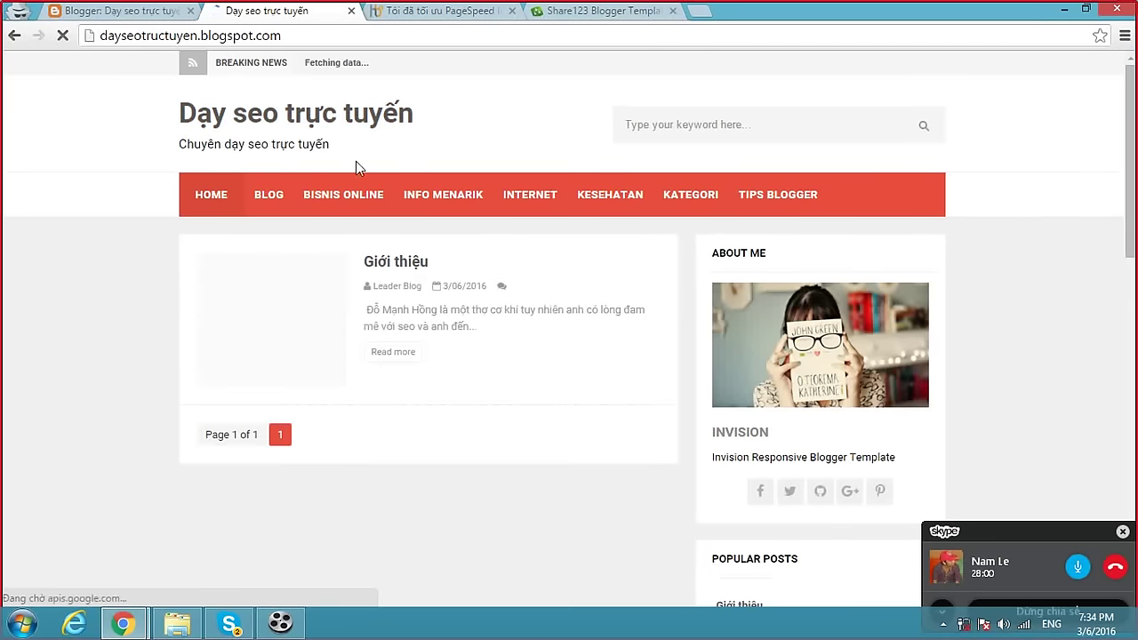
pyautogui.click(402, 268)
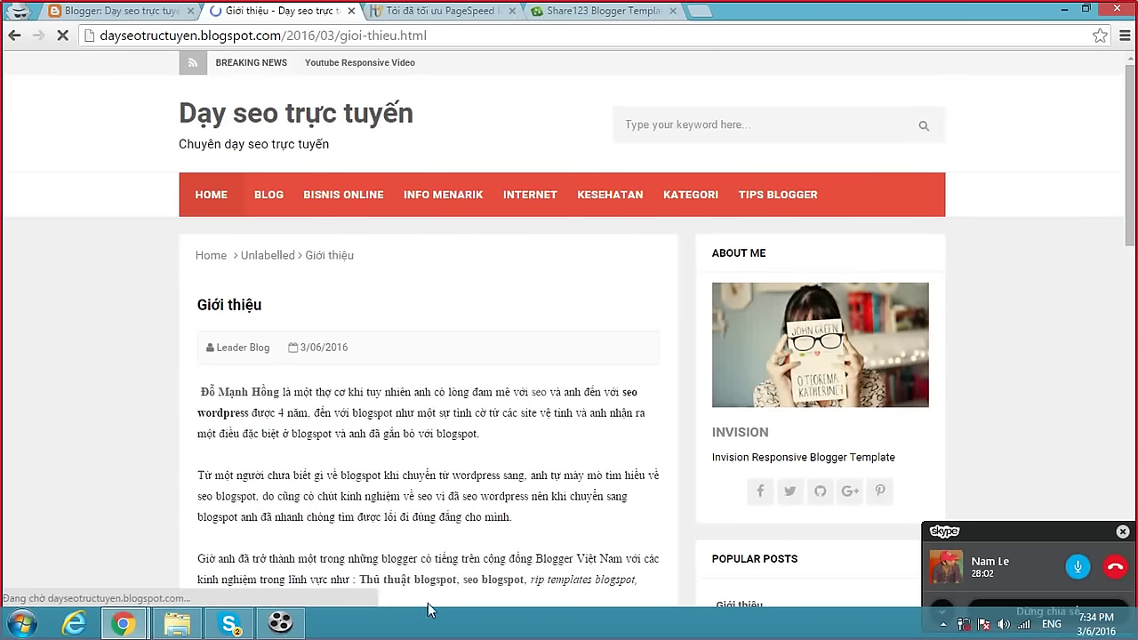
pyautogui.click(230, 625)
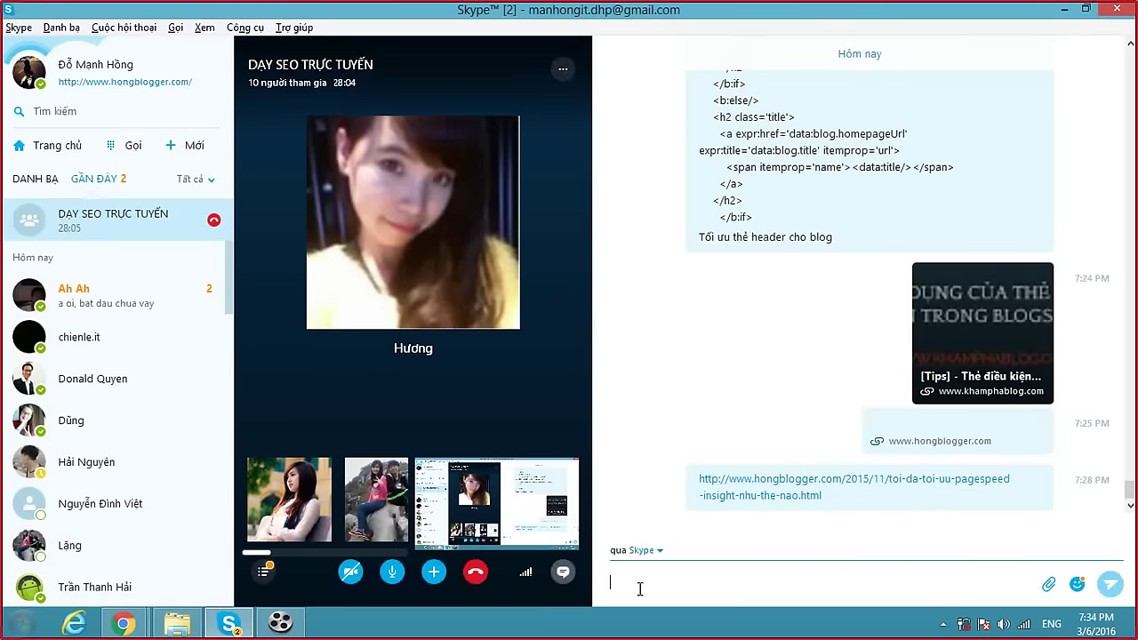
# Ask the group whether anyone has further questions about blogspot.
pyautogui.write('có')
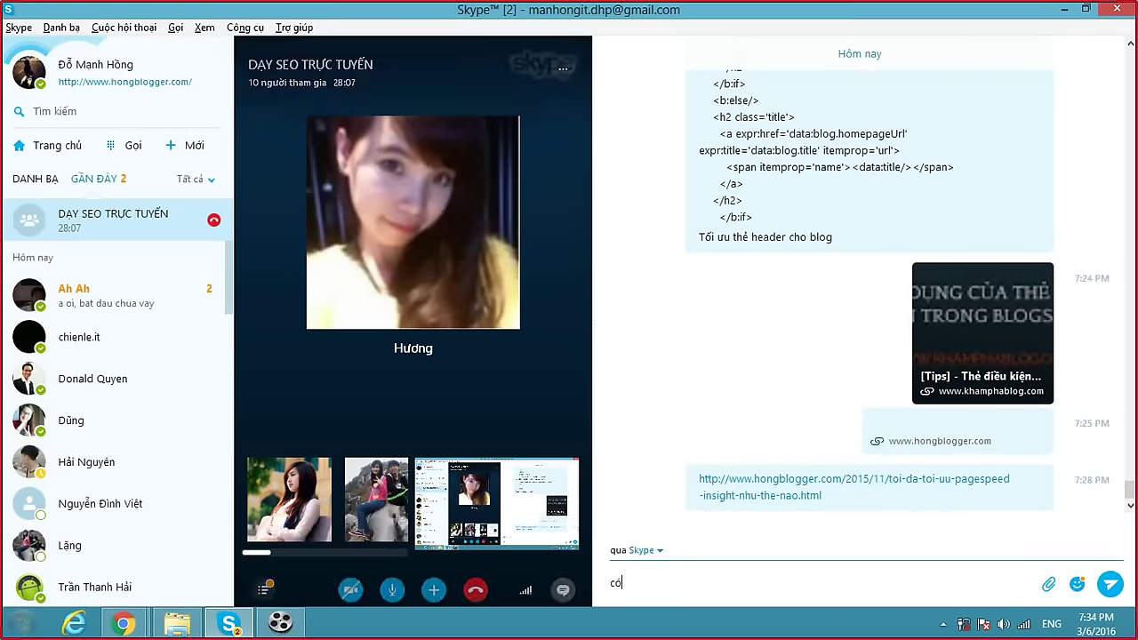
pyautogui.write(' muốn hỏi gì them ko')
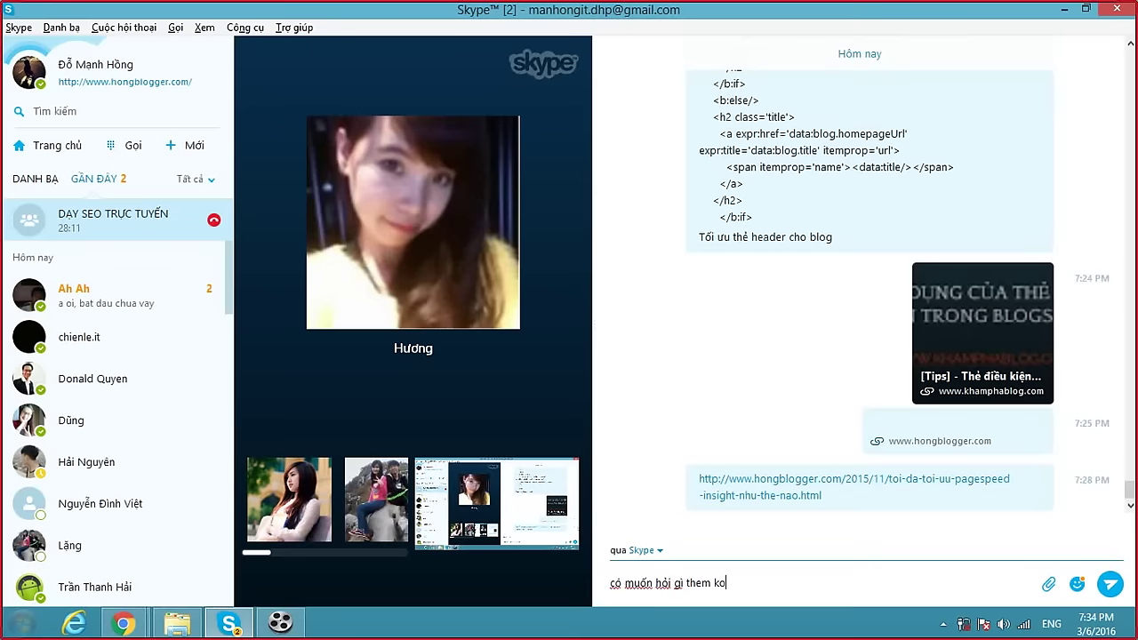
pyautogui.press('Return')
pyautogui.write('v')
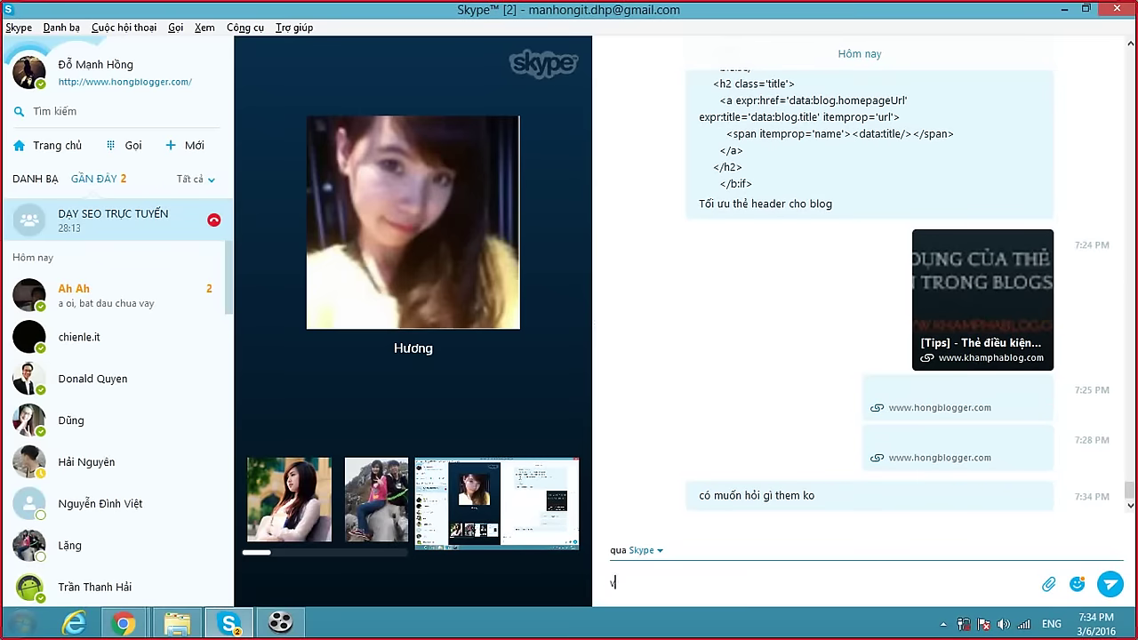
pyautogui.write('ề blogspot')
pyautogui.press('Return')
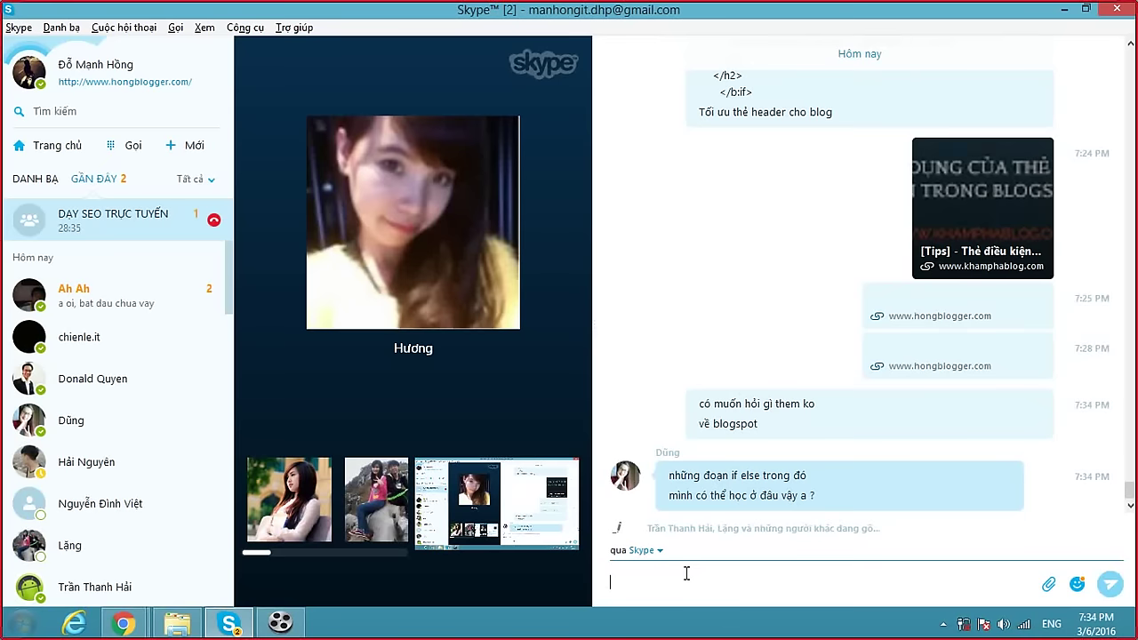
# Send a reply pointing the member to a Khamphablog.com article they can read.
pyautogui.write('Tre')
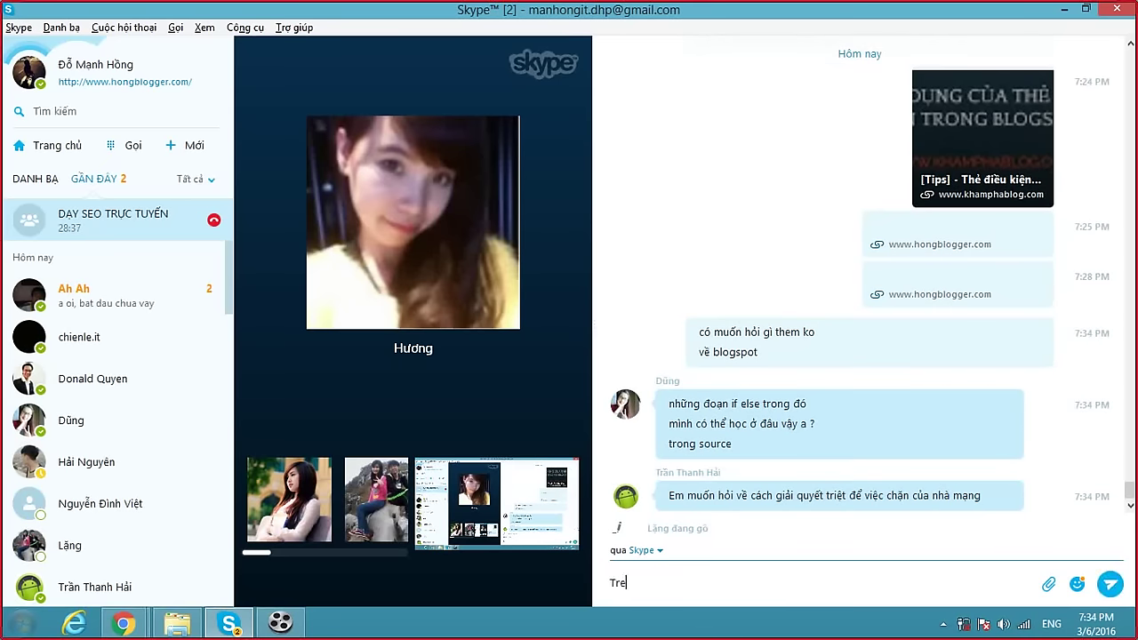
pyautogui.write('ện Khamphablog.com của mình có chia sẻ Dũng nhé. Bạn có')
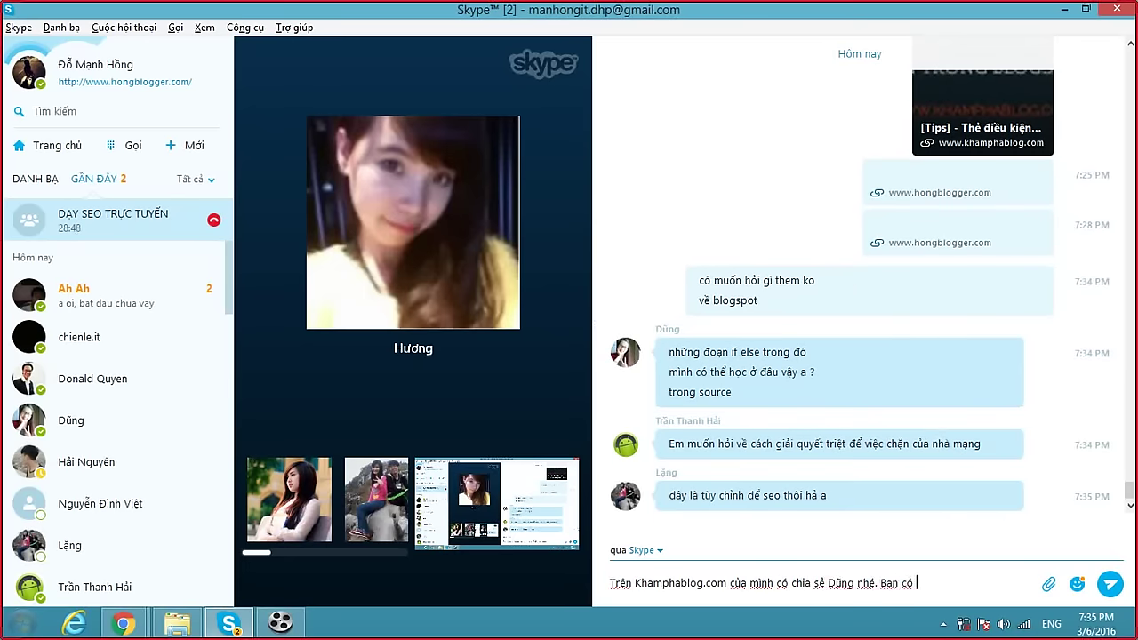
pyautogui.write('đo đ')
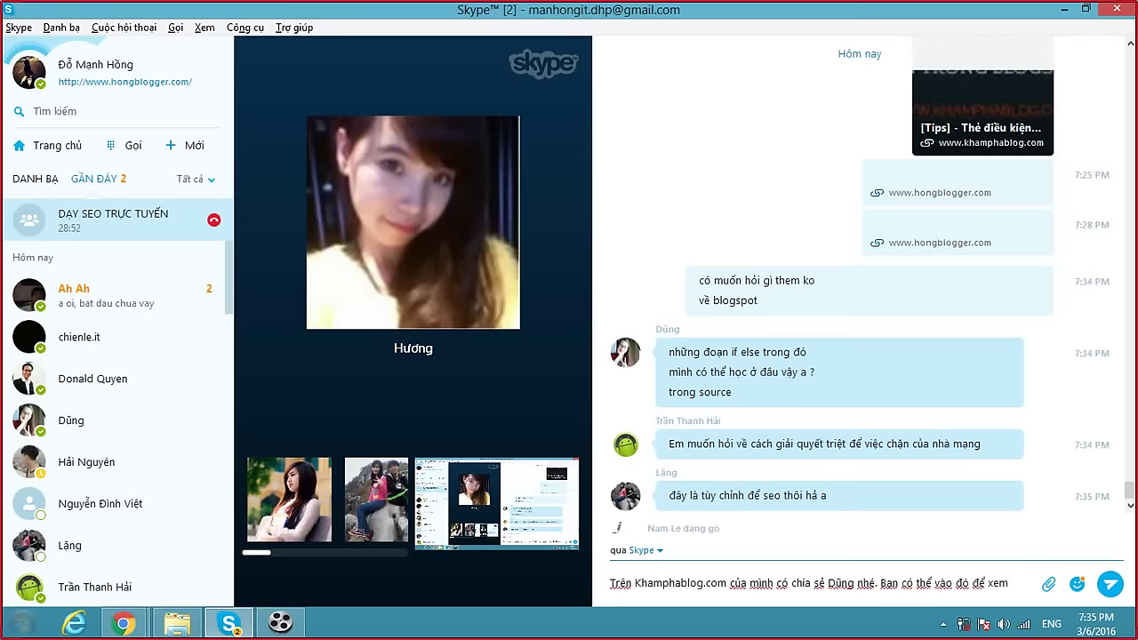
pyautogui.press('Return')
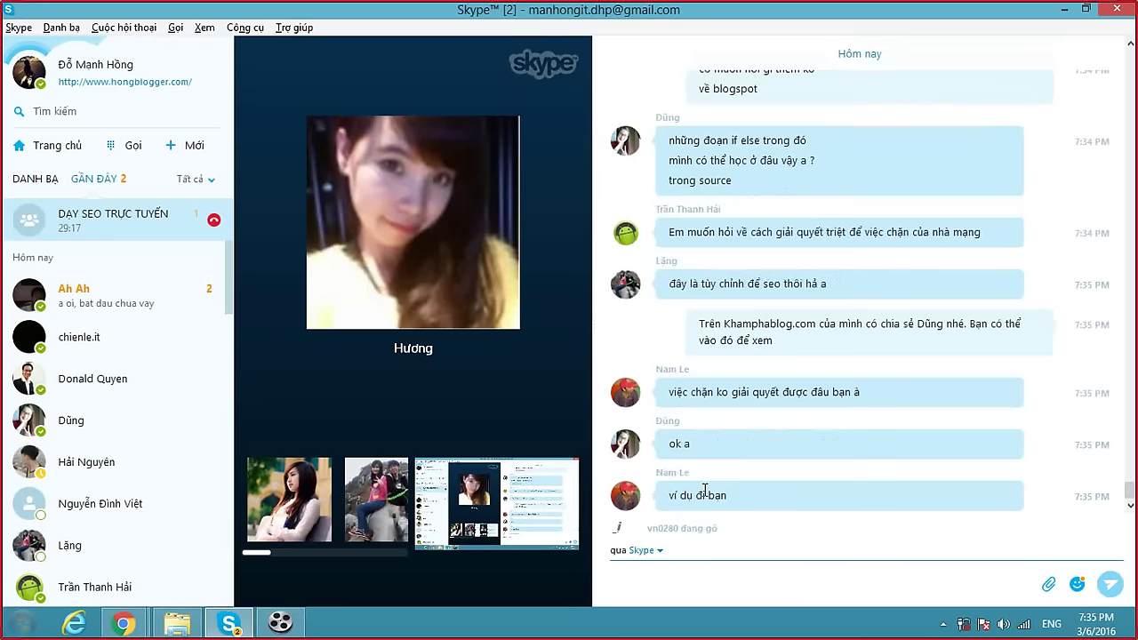
# Return to Chrome and open the blog's Template (Mẫu) page in Blogger.
pyautogui.click(128, 604)
pyautogui.click(148, 572)
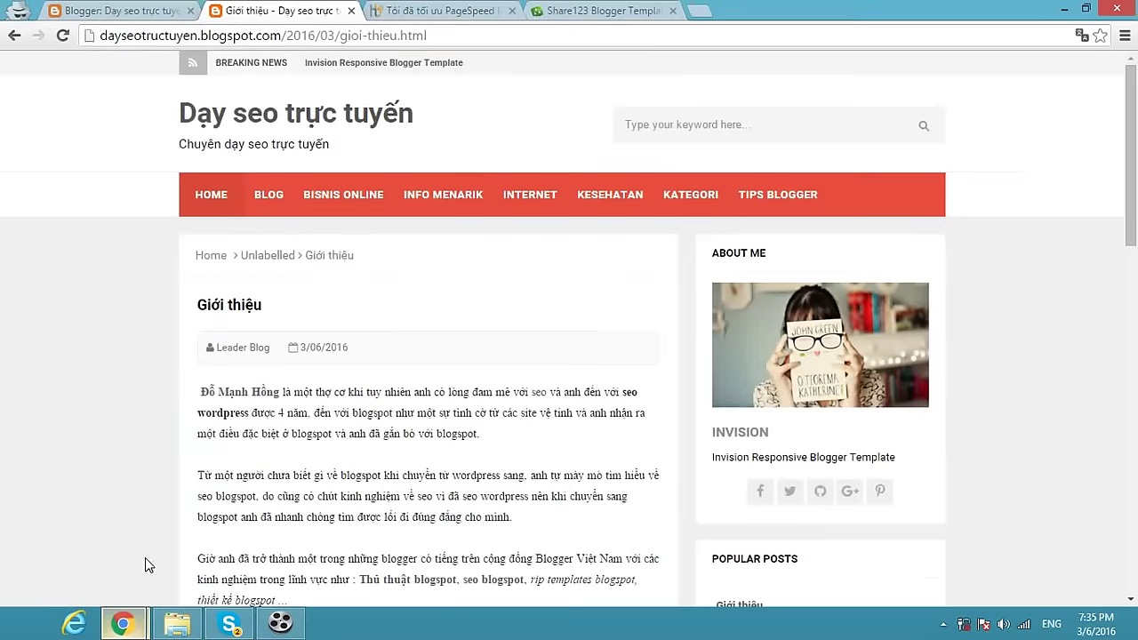
pyautogui.click(148, 13)
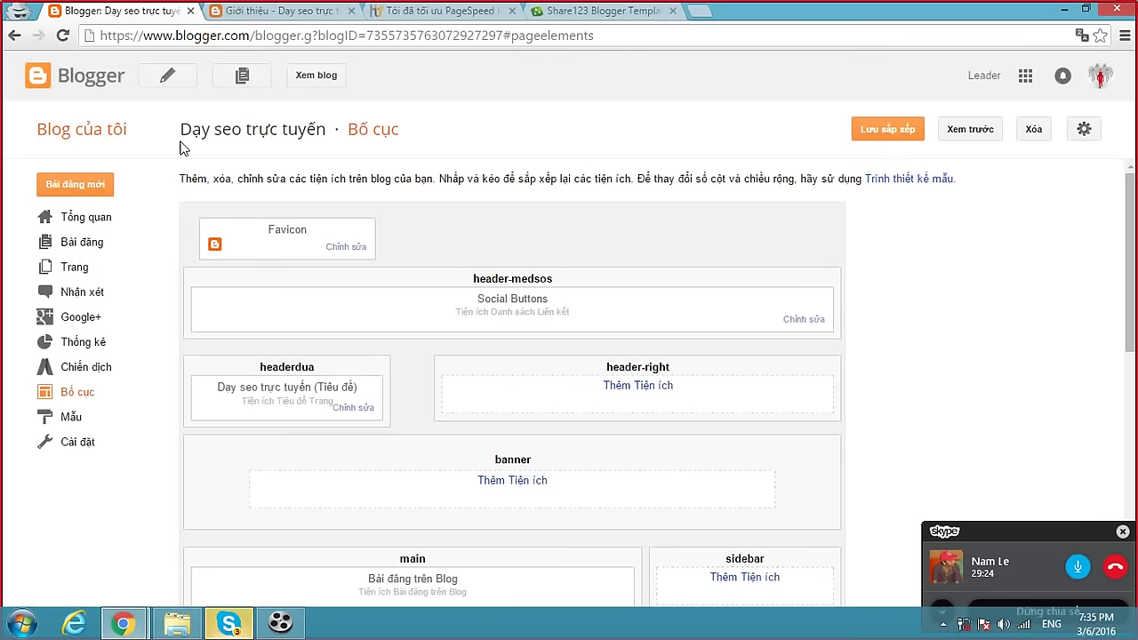
pyautogui.click(59, 416)
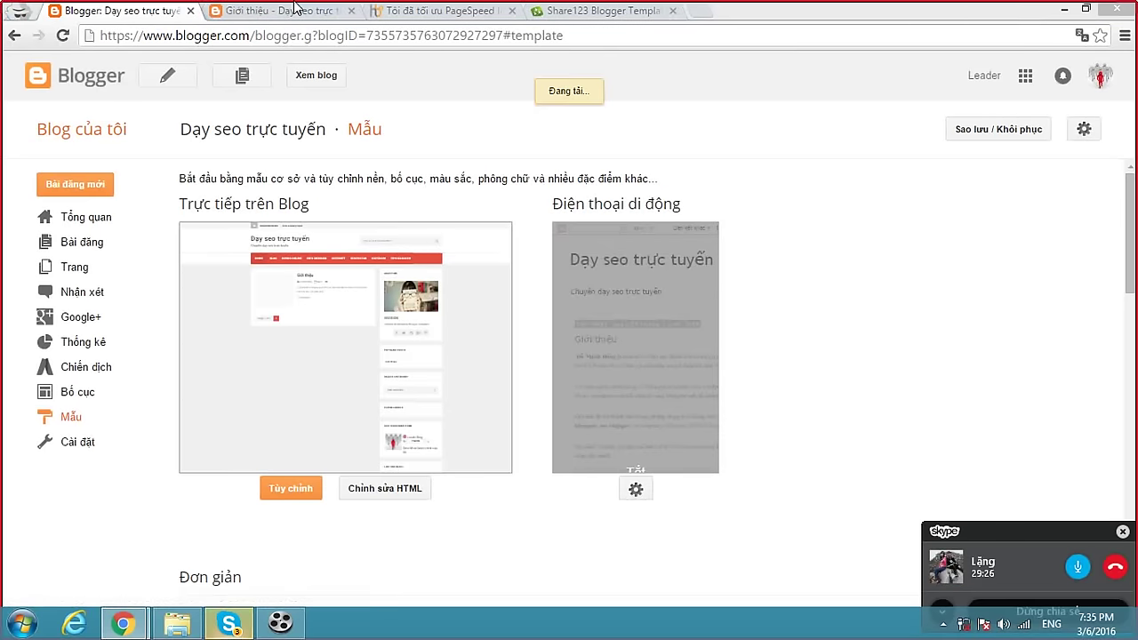
# Inspect the Giới thiệu post title as an h1 element, then return to the Template page.
pyautogui.click(289, 12)
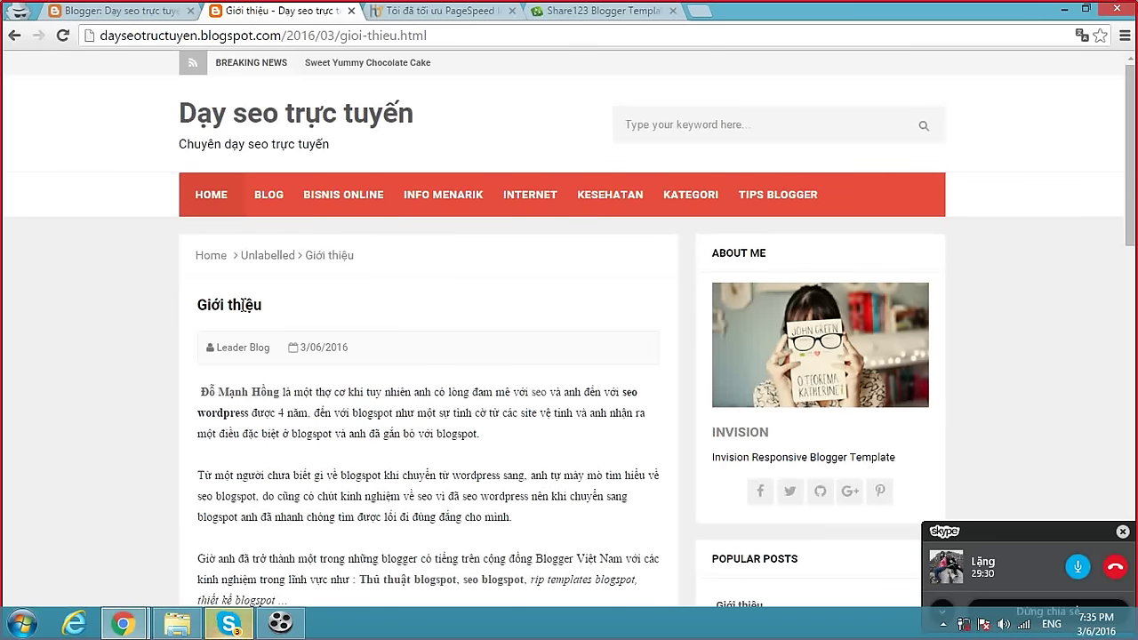
pyautogui.moveTo(196, 305)
pyautogui.mouseDown()
pyautogui.moveTo(273, 302)
pyautogui.moveTo(195, 306)
pyautogui.mouseUp()
pyautogui.click(271, 311)
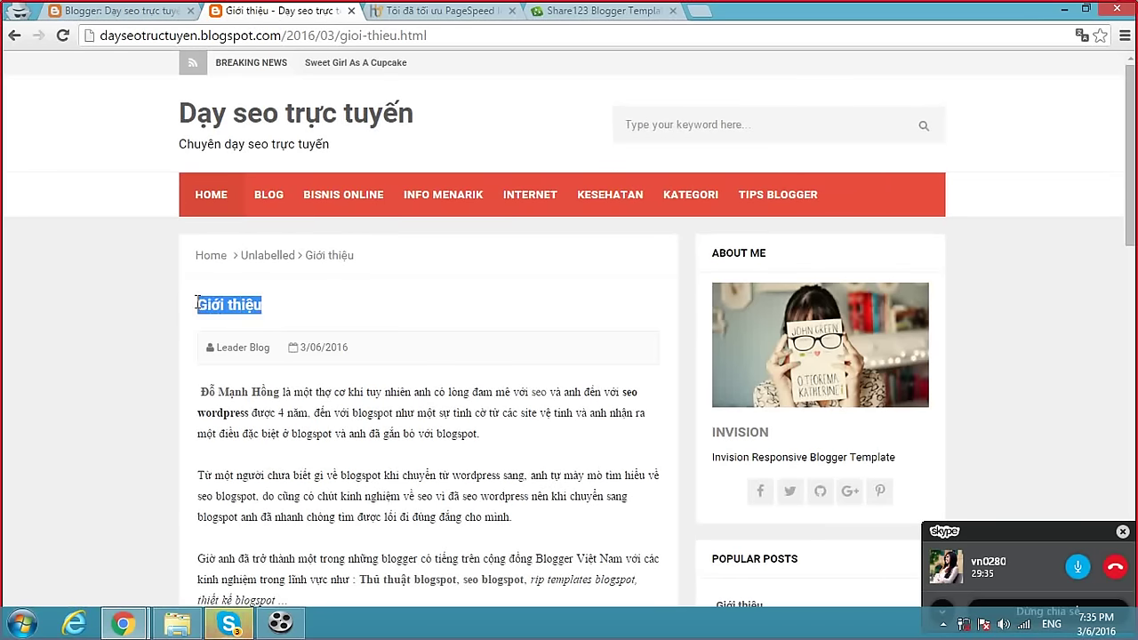
pyautogui.rightClick(203, 304)
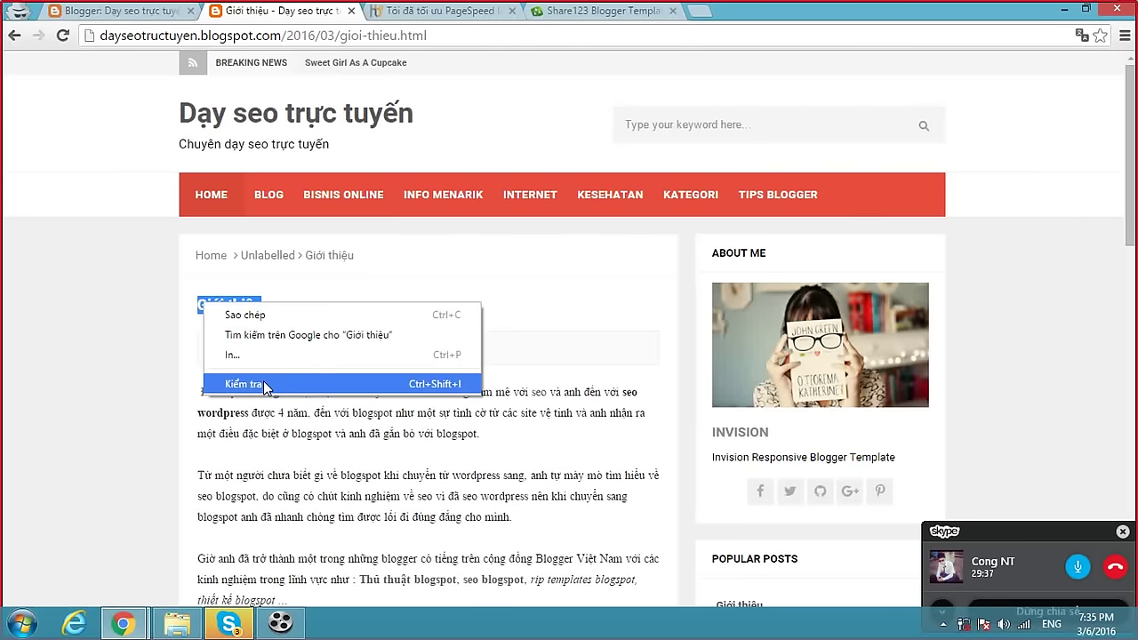
pyautogui.click(229, 383)
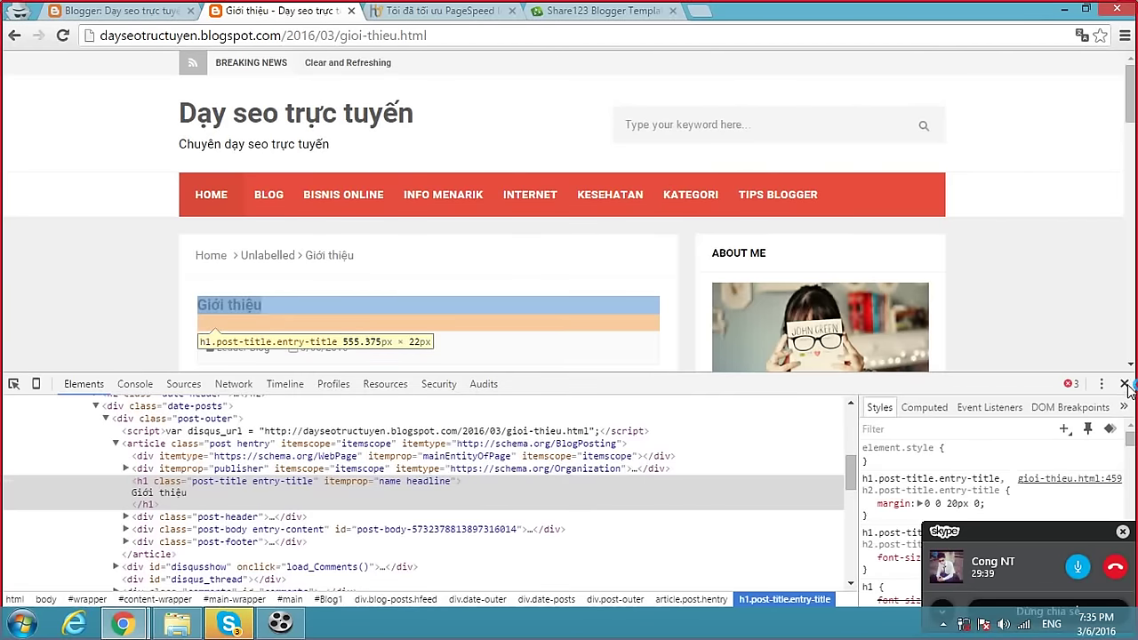
pyautogui.click(1124, 383)
pyautogui.click(130, 18)
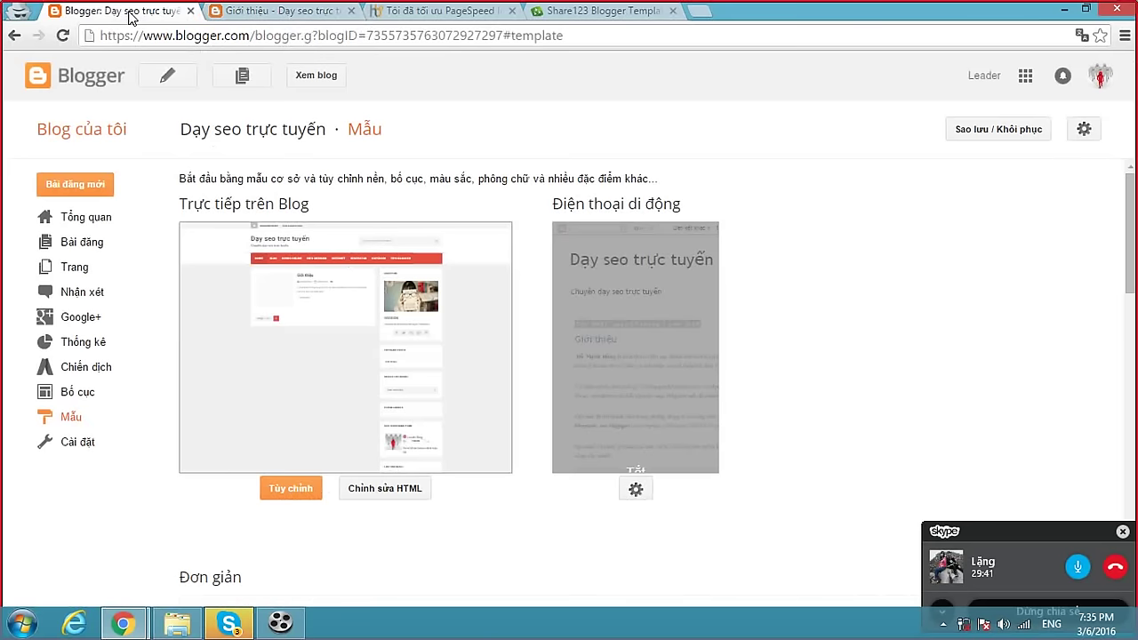
# Open the Blogger template's HTML editor and find the Blog1 widget.
pyautogui.click(394, 488)
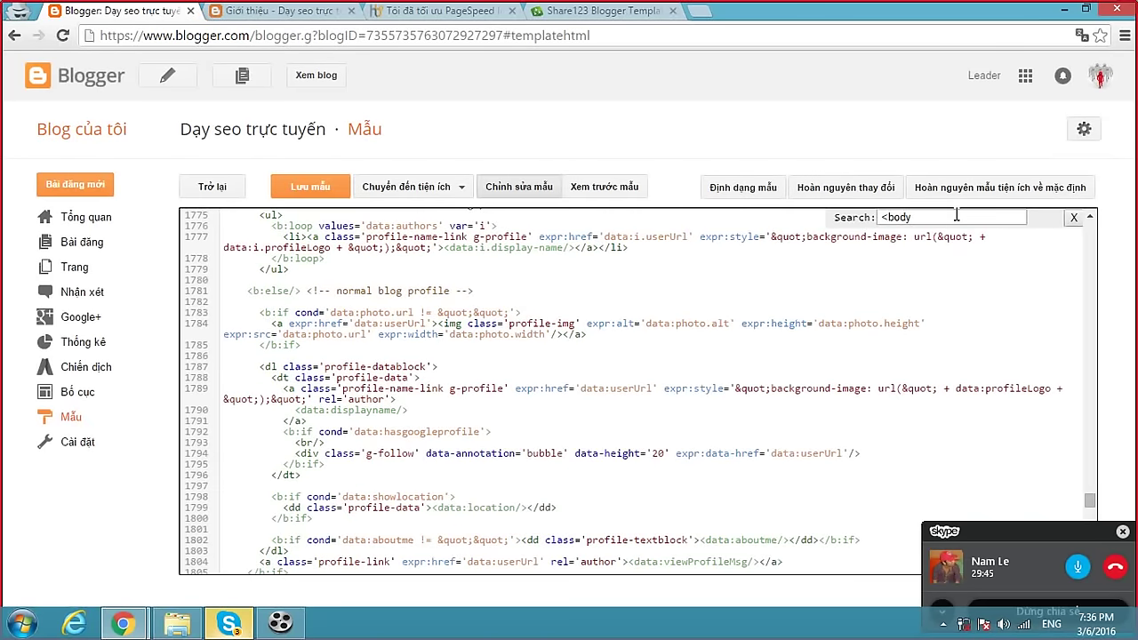
pyautogui.hotkey('ctrl', 'f')
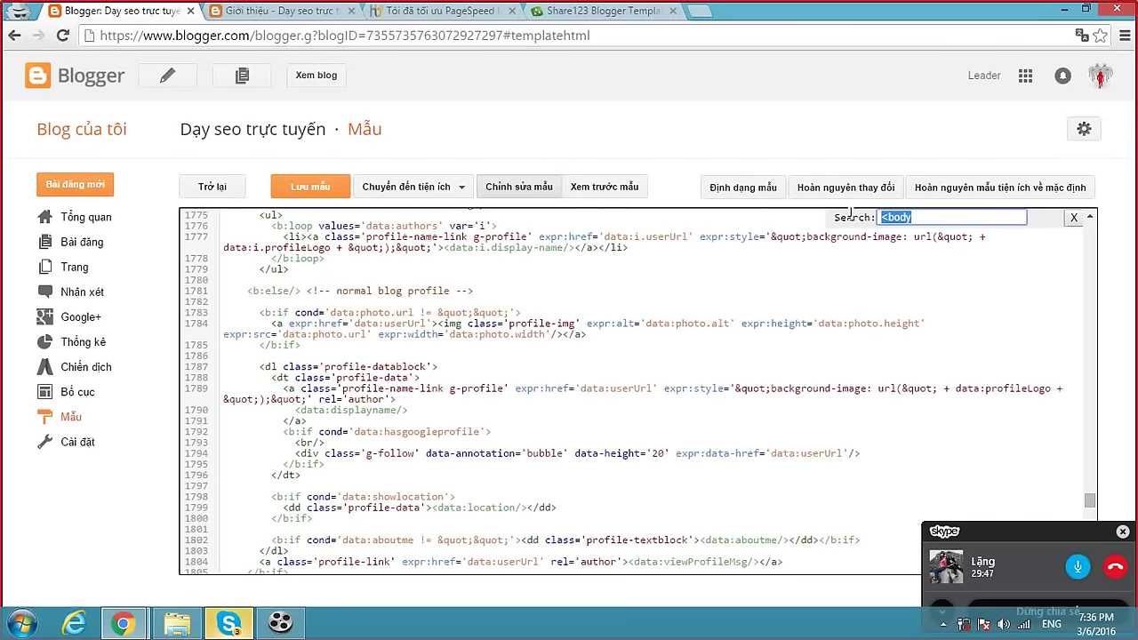
pyautogui.write('Blog1')
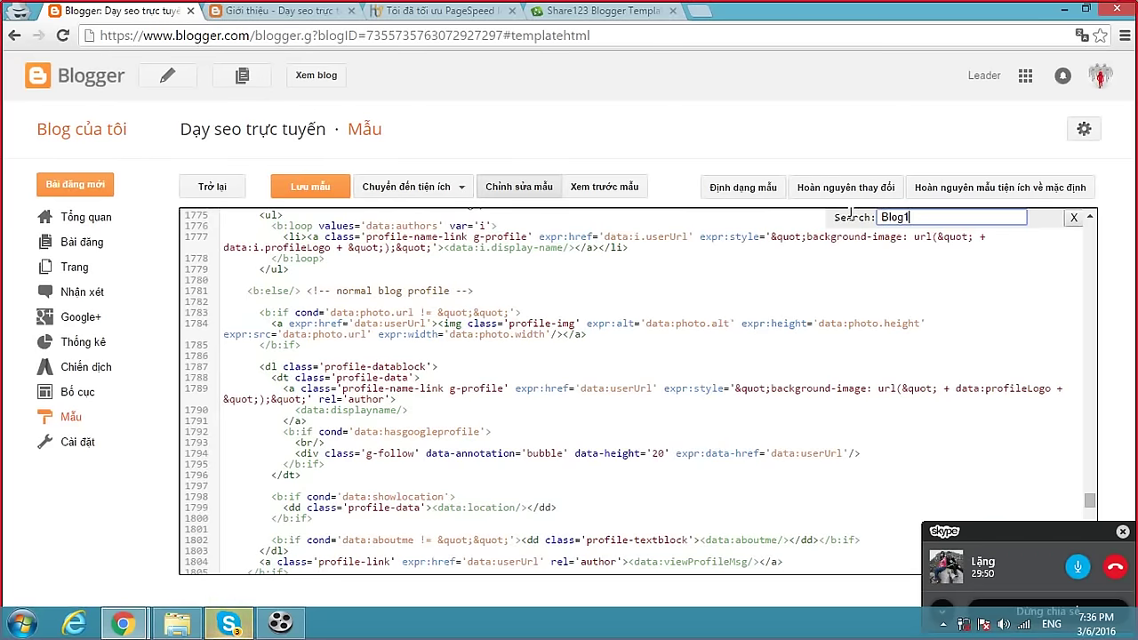
pyautogui.press('Return')
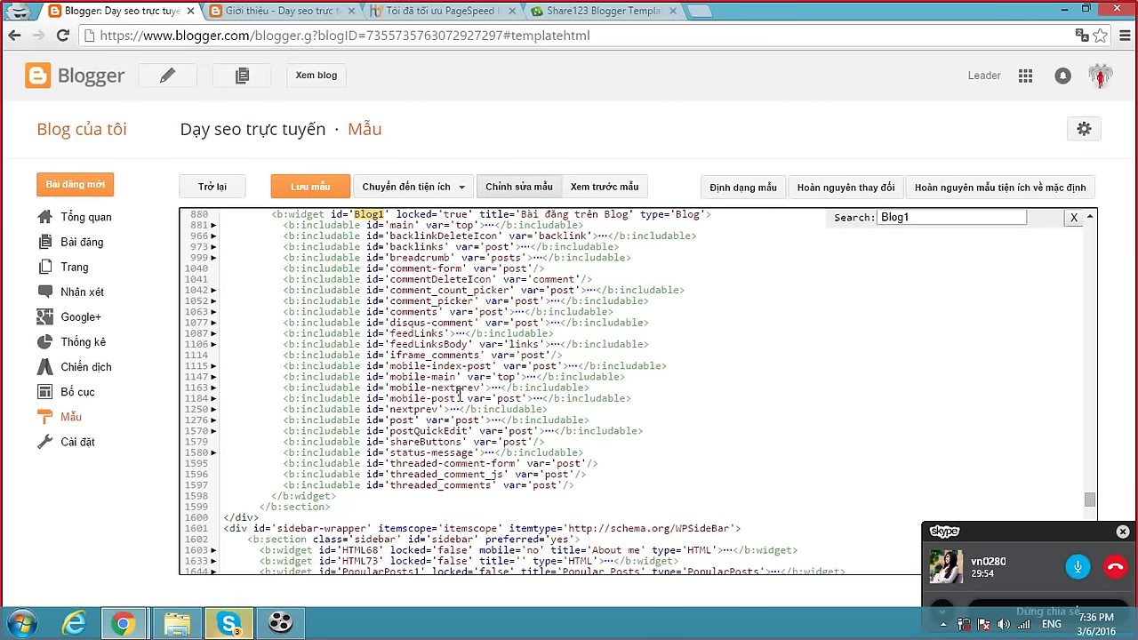
# Expand the post includable and select its post-title heading code block.
pyautogui.click(496, 421)
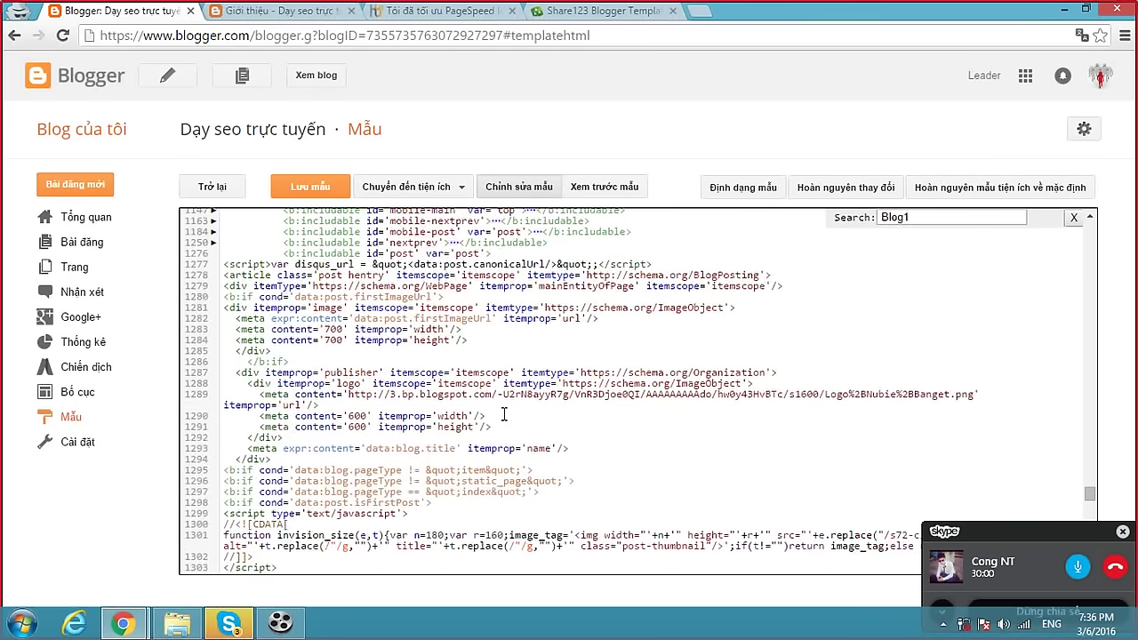
pyautogui.scroll(-3, 503, 415)
pyautogui.scroll(3, 510, 407)
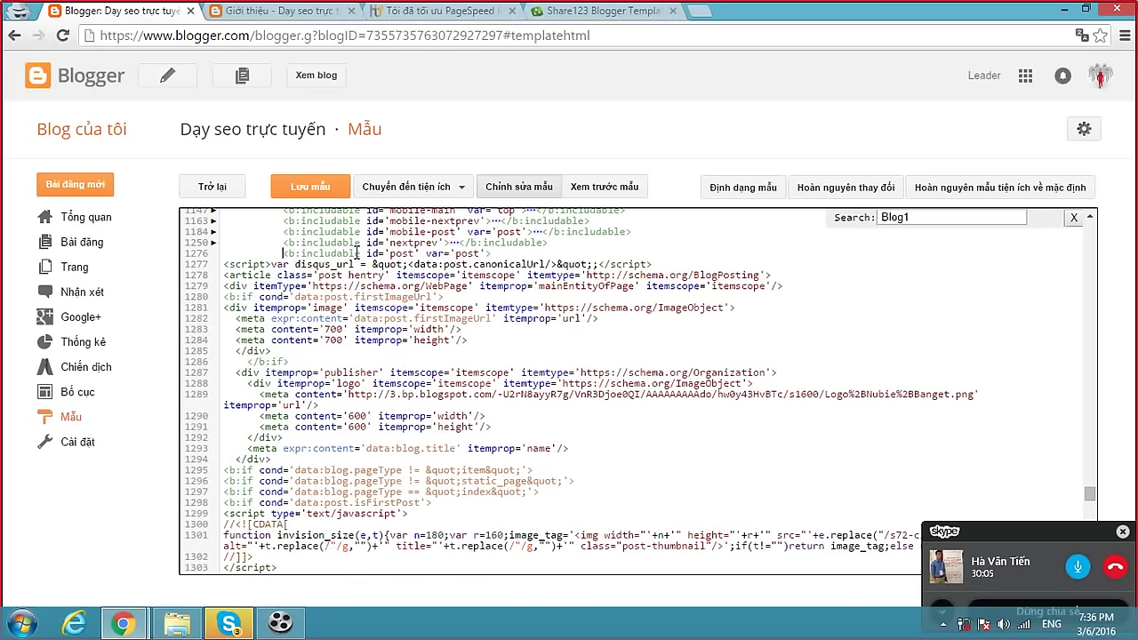
pyautogui.moveTo(283, 253); pyautogui.dragTo(491, 253)
pyautogui.scroll(-8, 558, 368)
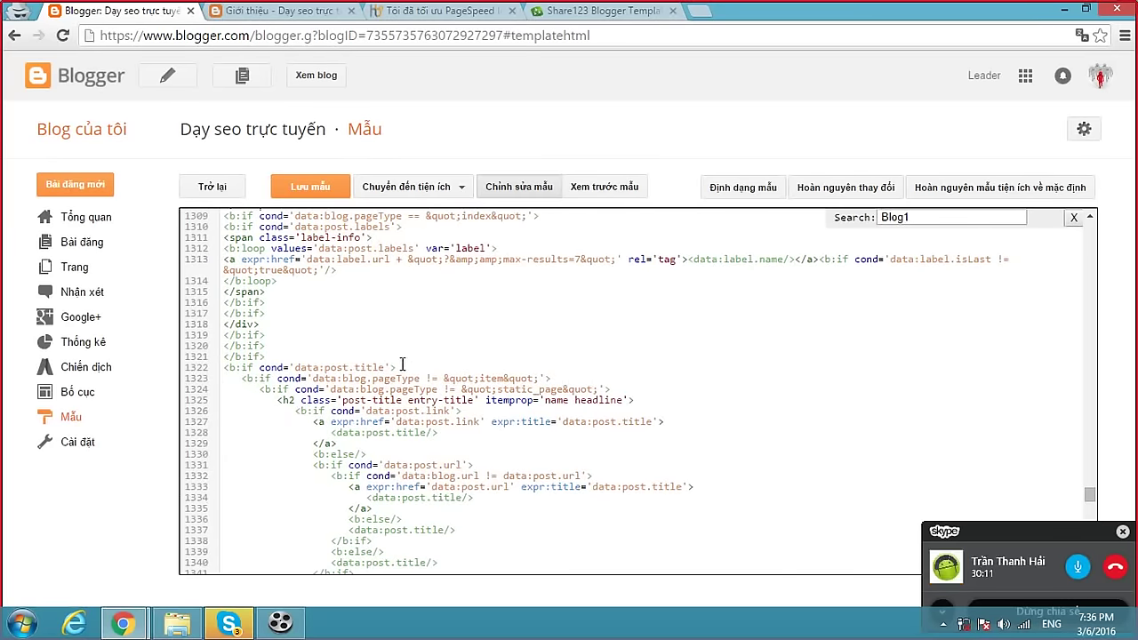
pyautogui.scroll(-3, 329, 385)
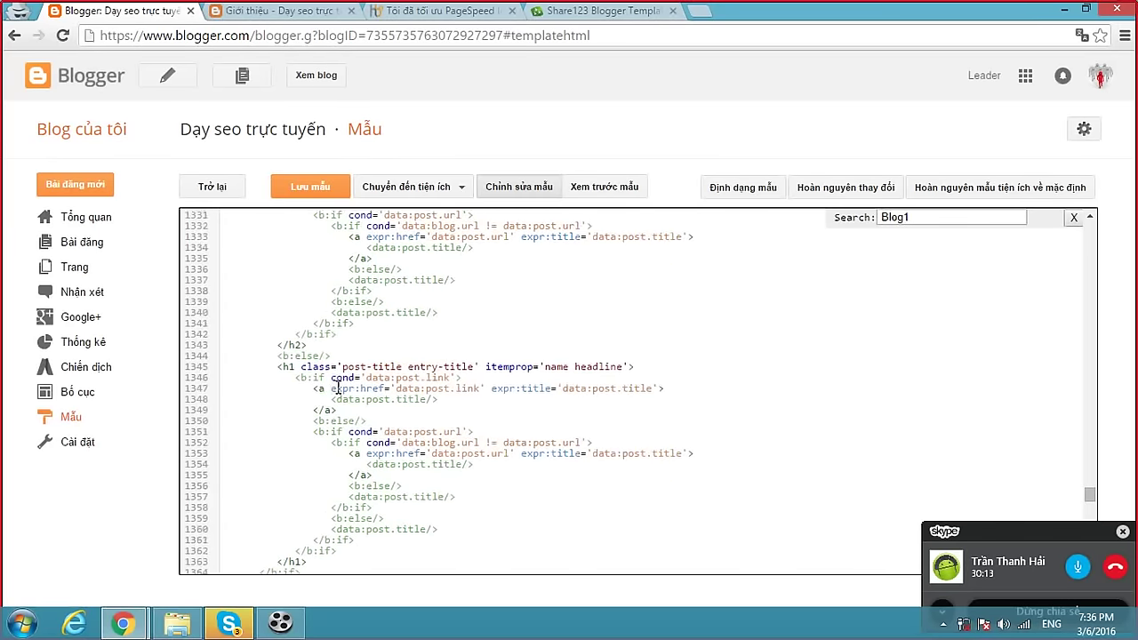
pyautogui.scroll(-2, 337, 389)
pyautogui.scroll(-3, 338, 388)
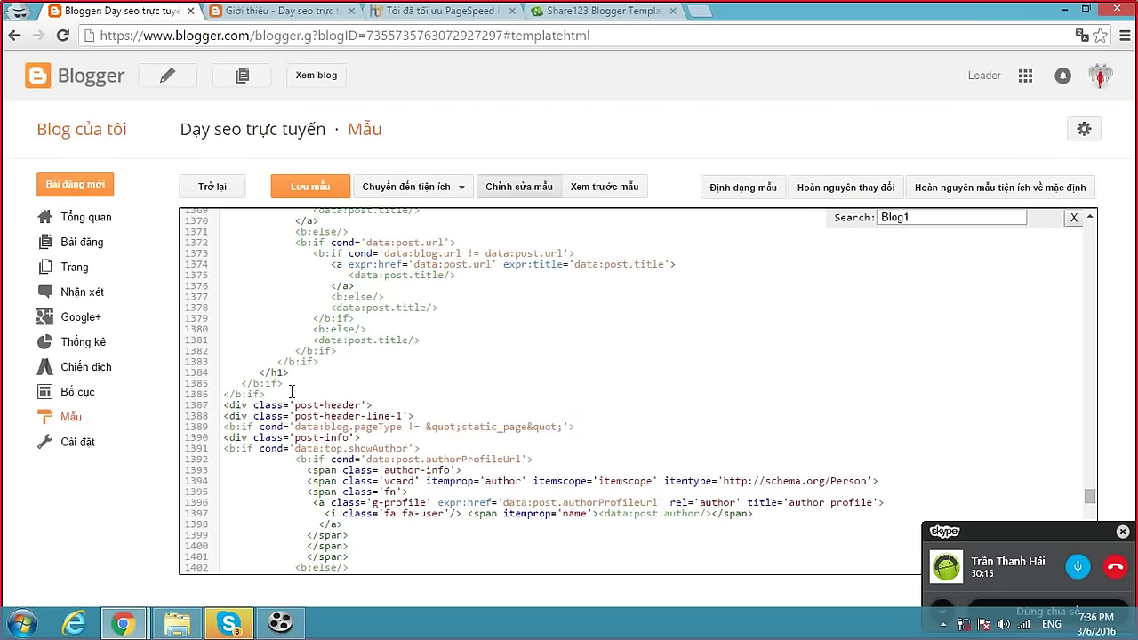
pyautogui.keyDown('shift'); pyautogui.click(292, 393); pyautogui.keyUp('shift')
pyautogui.scroll(3, 418, 418)
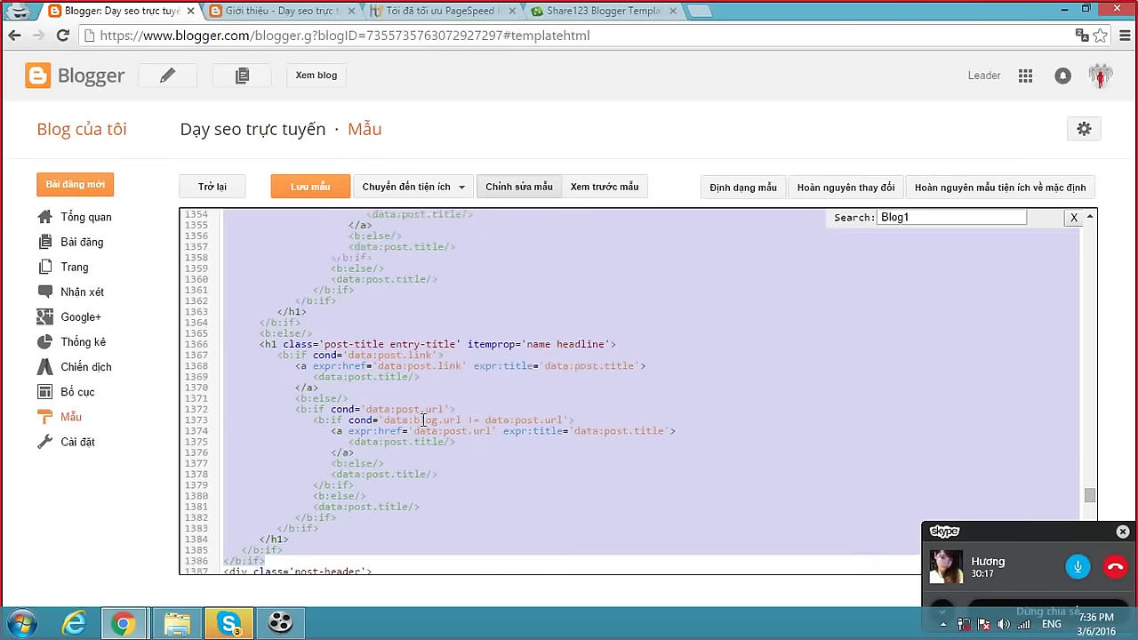
pyautogui.click(230, 625)
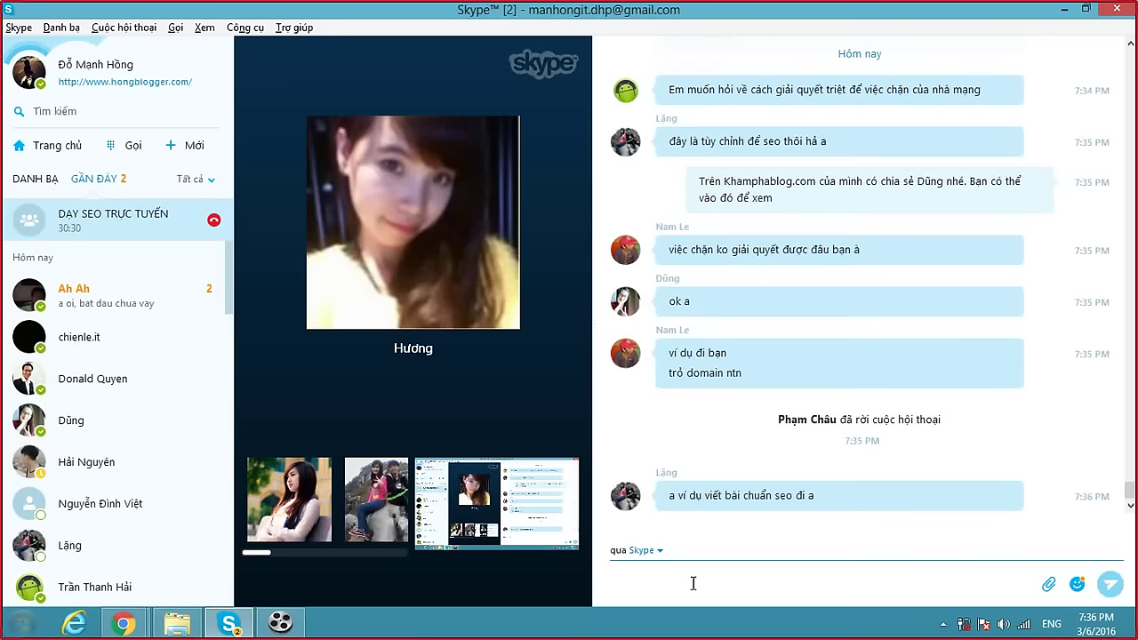
# Send the copied heading code to the group with the note 'đoan code tối ưu thể Heading cho bai viết'.
pyautogui.hotkey('ctrl', 'v')
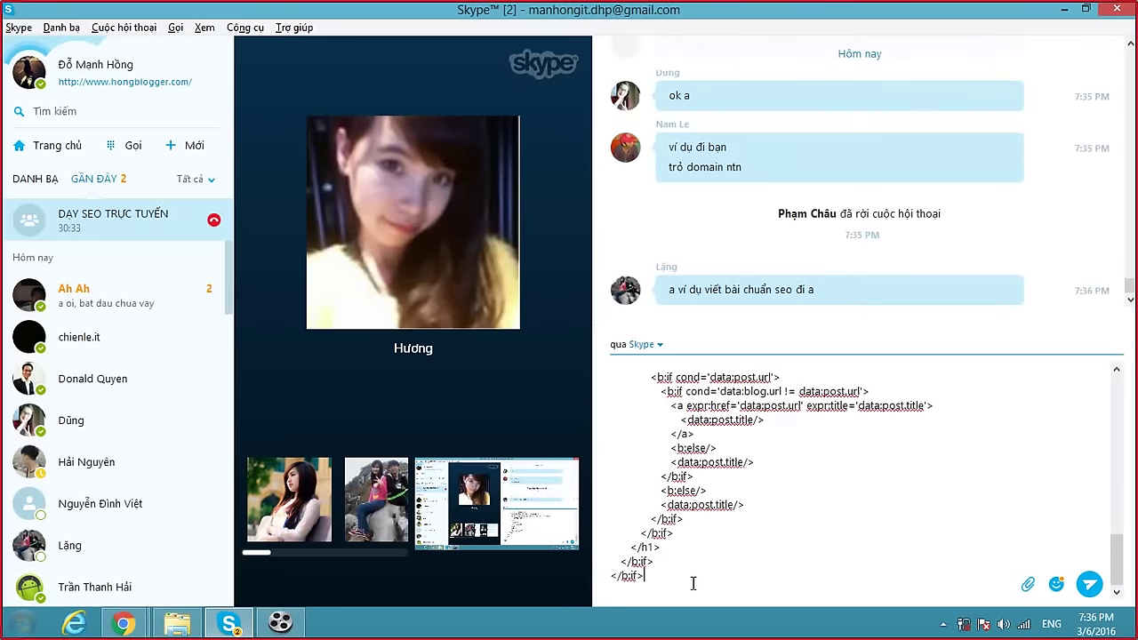
pyautogui.press('Return')
pyautogui.write('đoan')
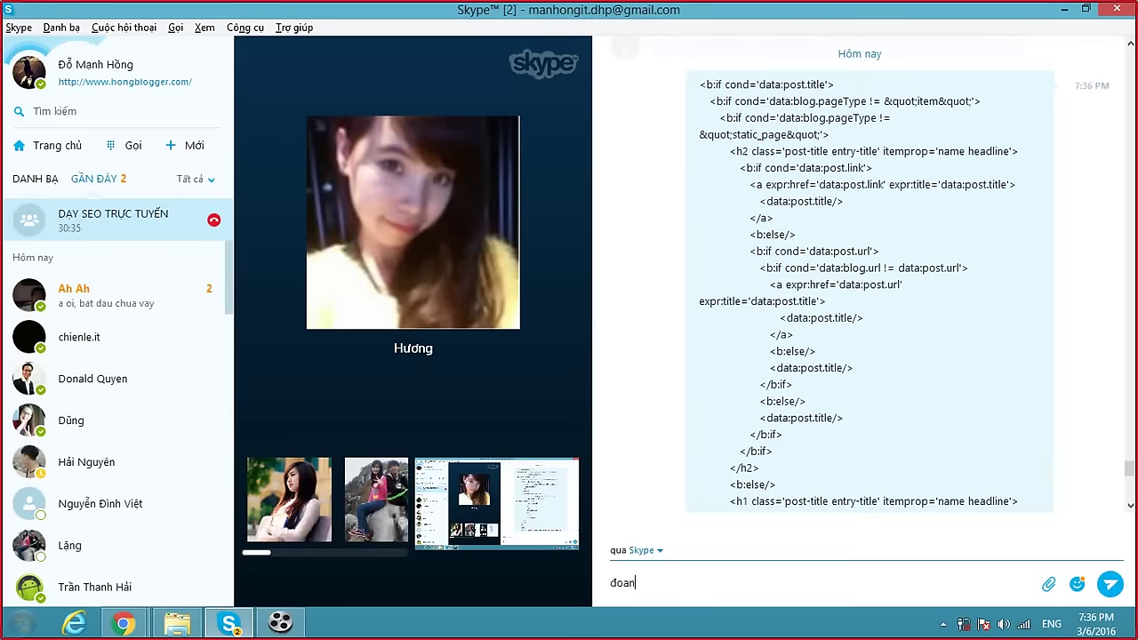
pyautogui.write(' code tối ưu')
pyautogui.write(' thể')
pyautogui.write(' Heading ch')
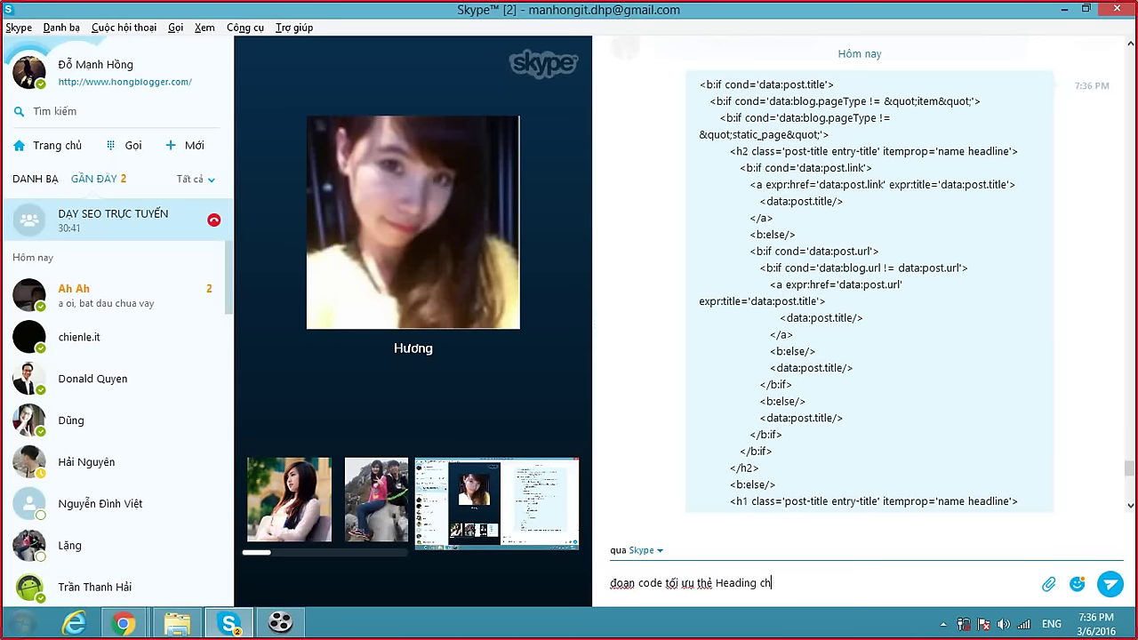
pyautogui.write('o bai viết')
pyautogui.press('Return')
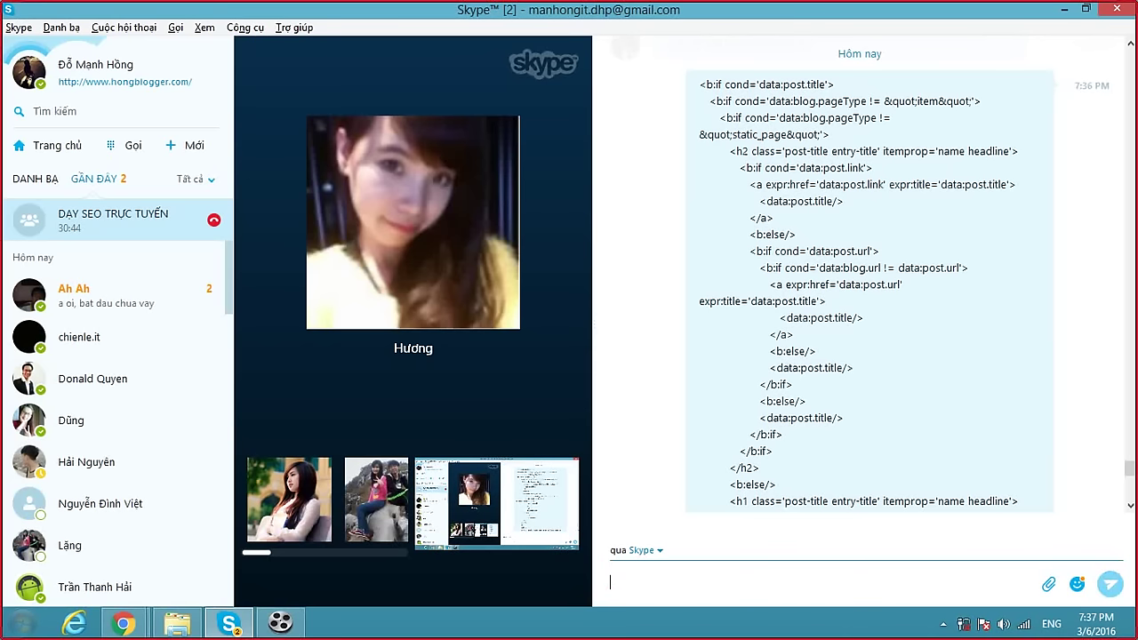
# Send short messages calling on a group member, ending with 'ơi' and 'em ơi'.
pyautogui.scroll(-7, 876, 418)
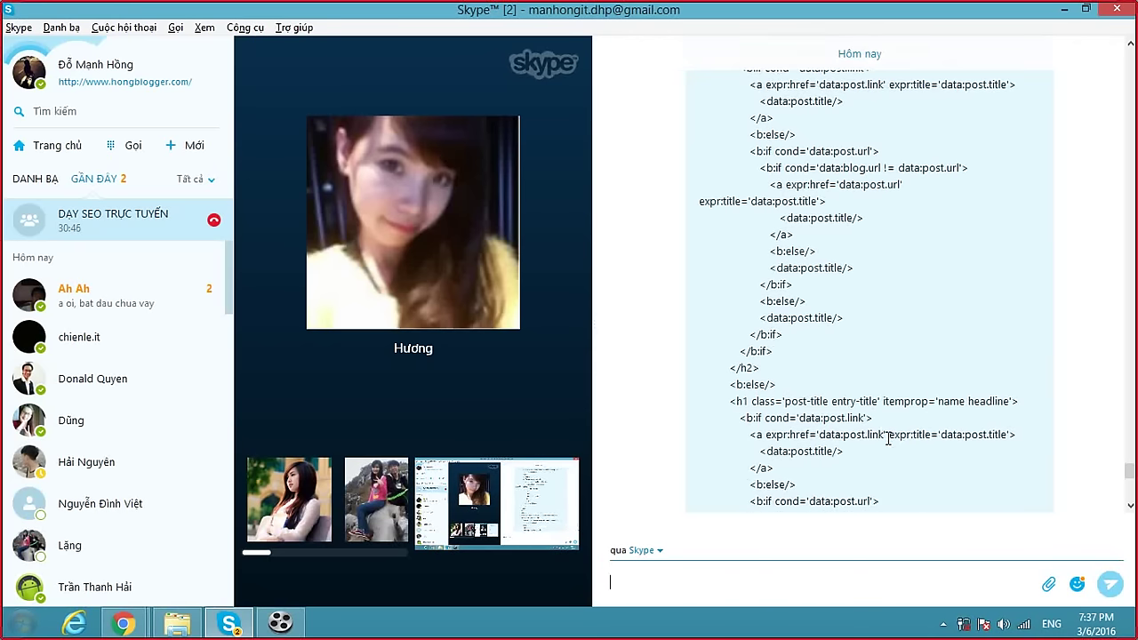
pyautogui.scroll(-6, 890, 439)
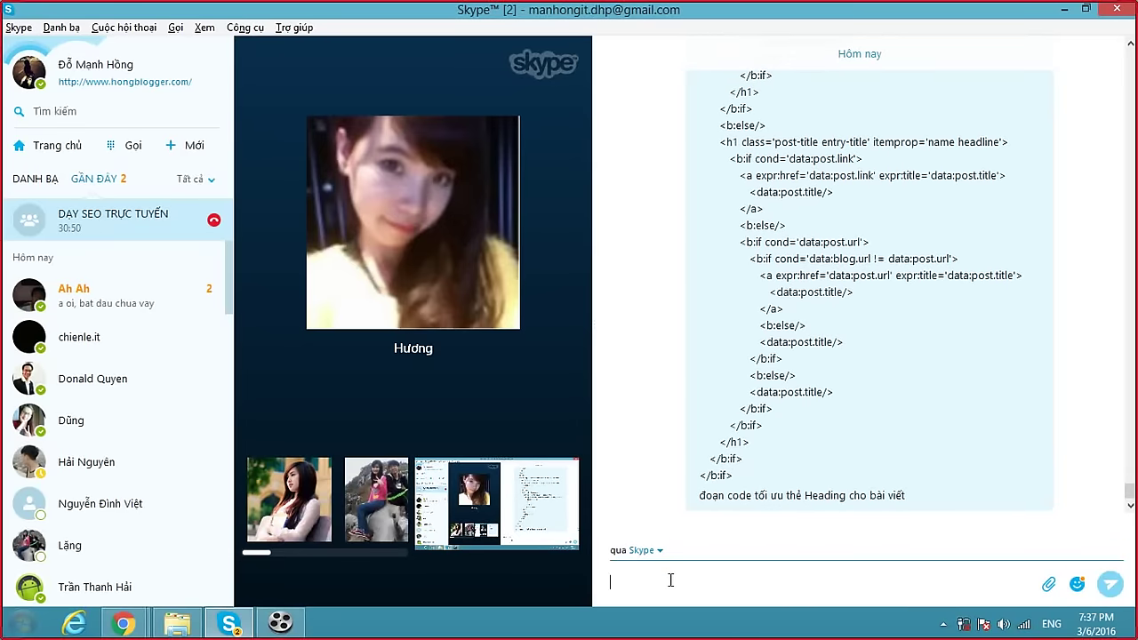
pyautogui.scroll(1, 889, 364)
pyautogui.scroll(-1, 1127, 493)
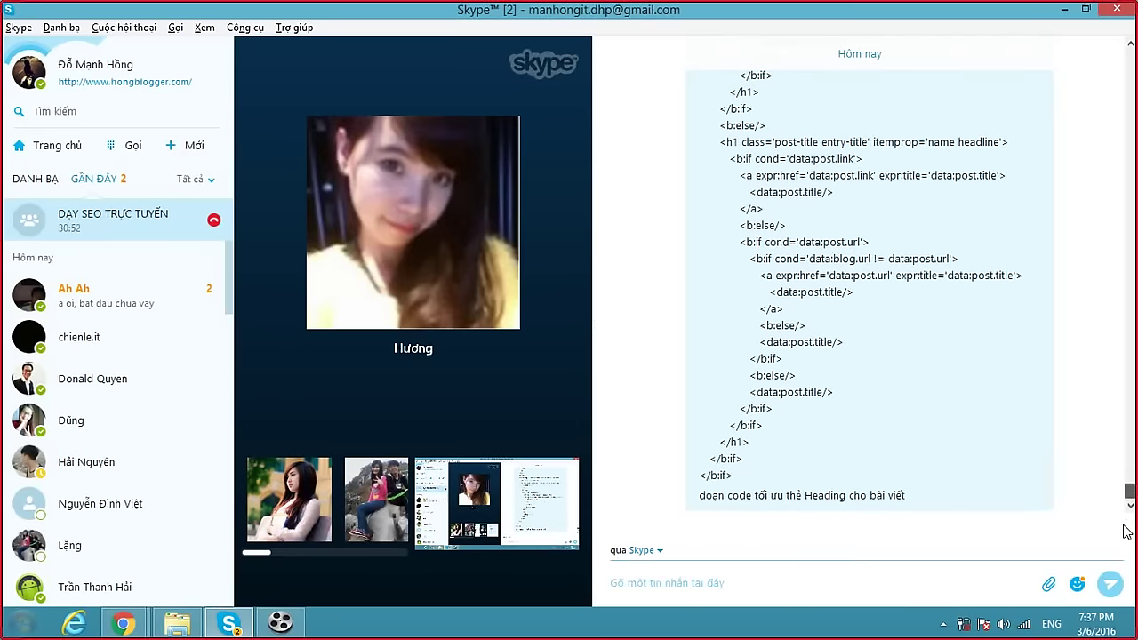
pyautogui.write('Hương')
pyautogui.press('Return')
pyautogui.write('ơi')
pyautogui.press('Return')
pyautogui.write('em')
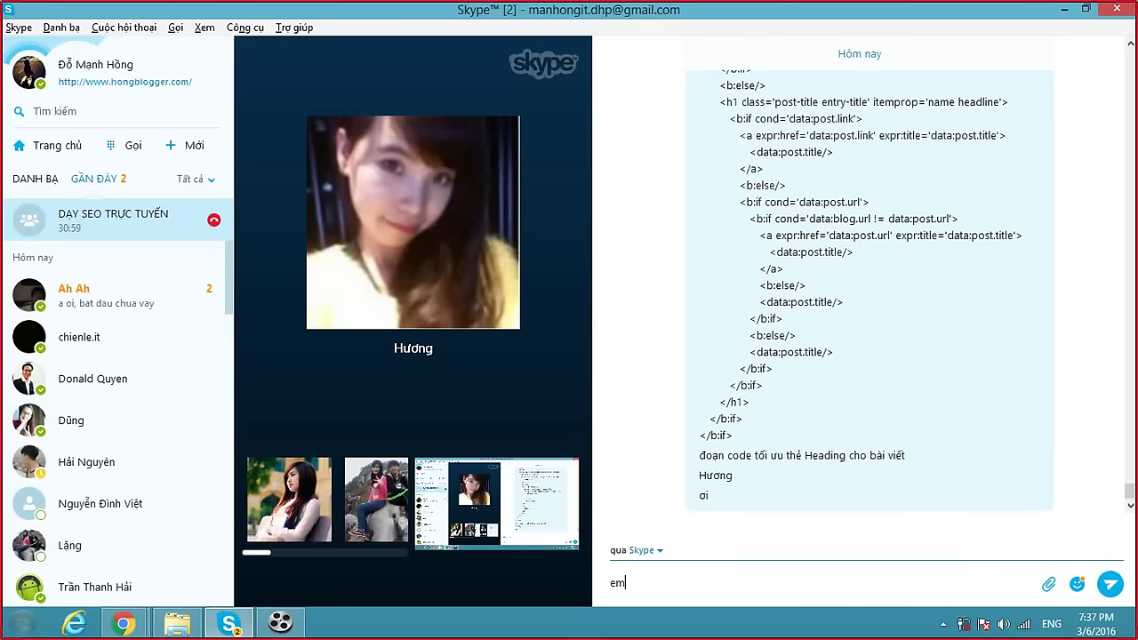
pyautogui.write(' ơi')
pyautogui.press('Return')
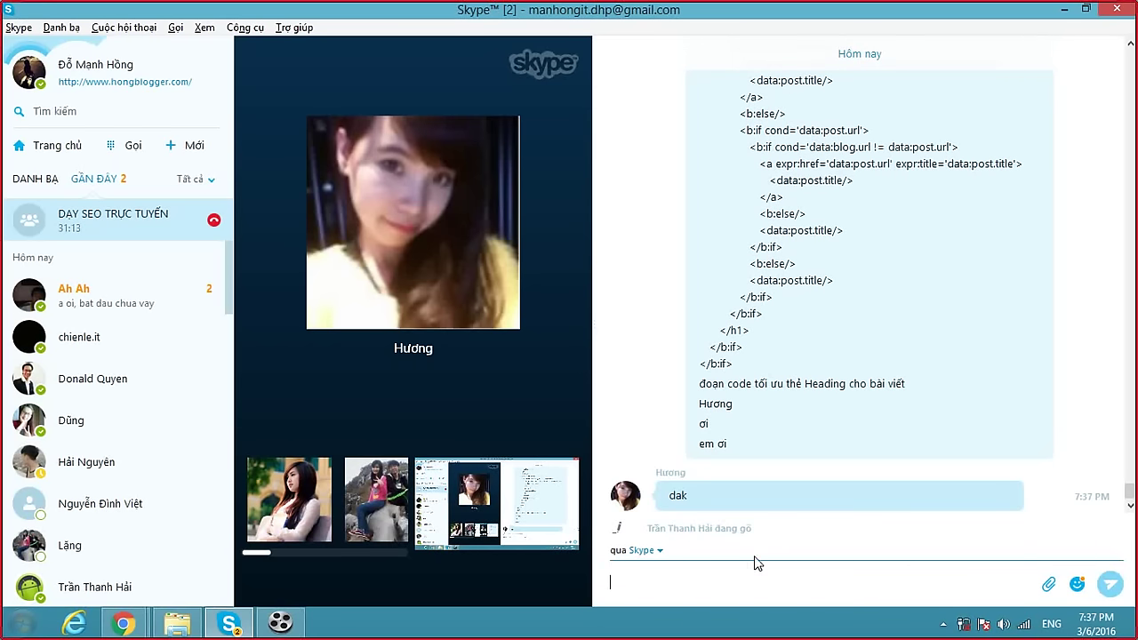
# Send 'Em nó cần bài viết chuaẩn seo' to the group chat.
pyautogui.write('Em n')
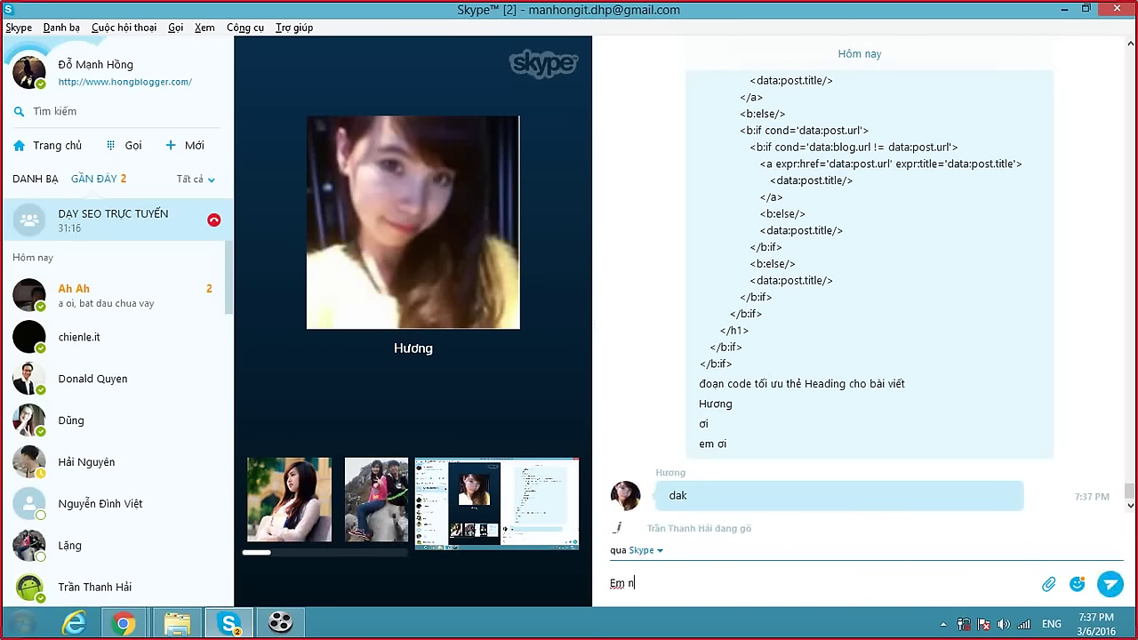
pyautogui.write('ó cần bài viết ')
pyautogui.write('chuaẩn seo kia')
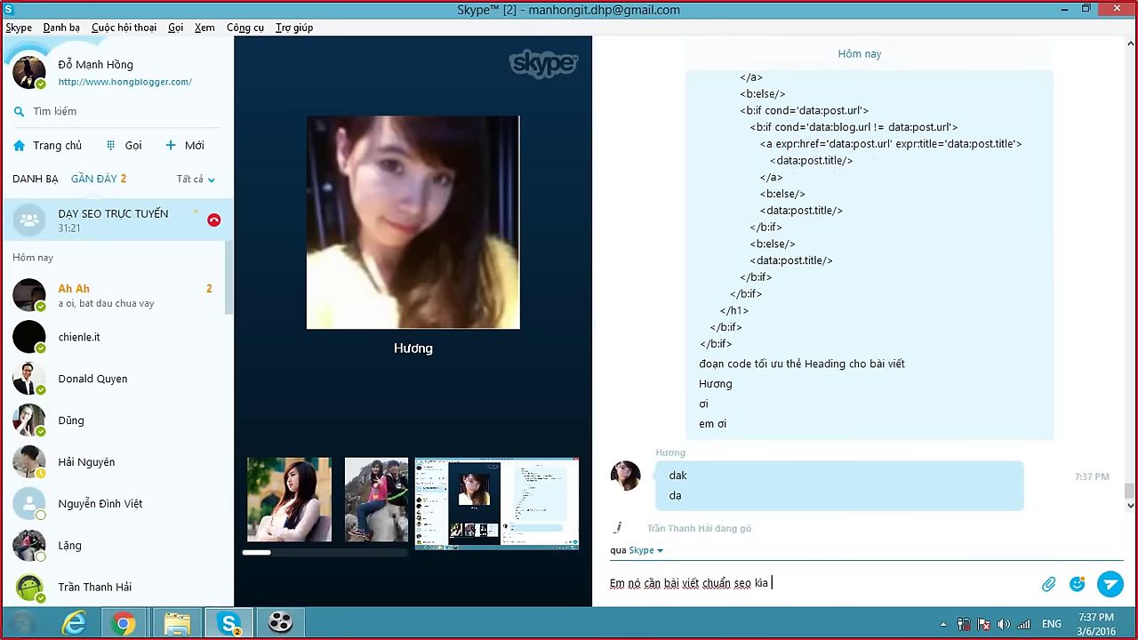
pyautogui.press('Return')
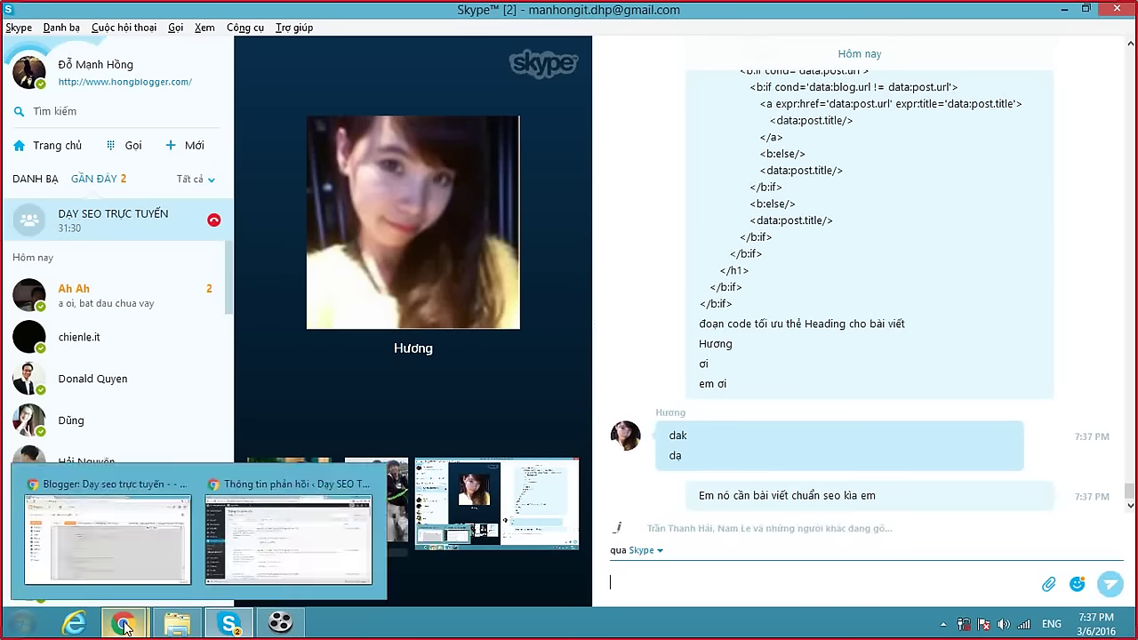
pyautogui.click(669, 570)
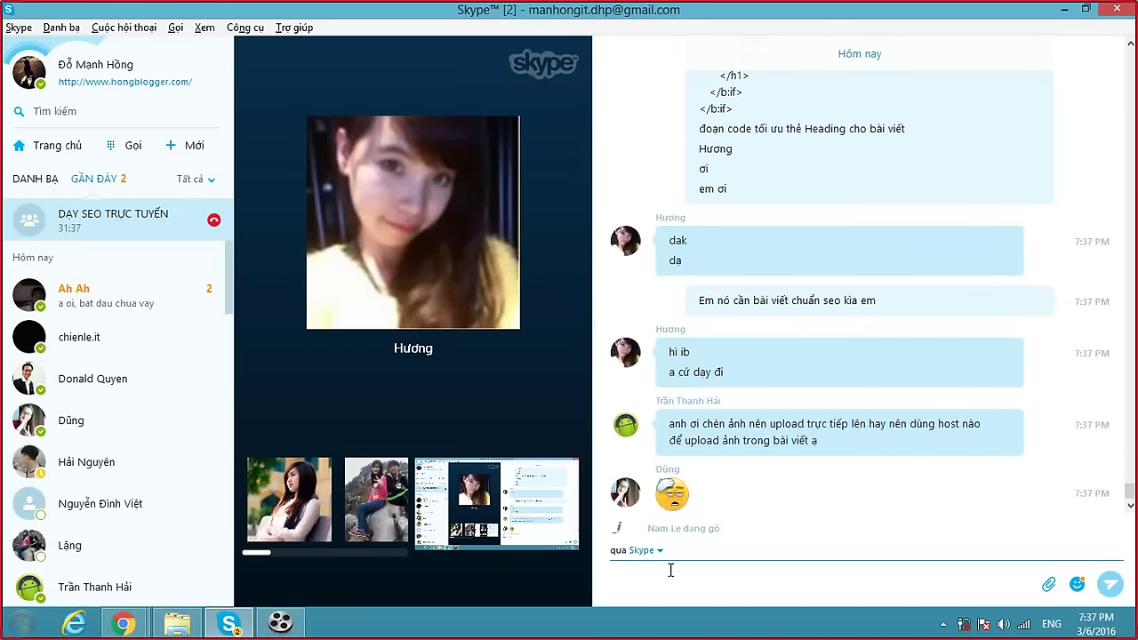
pyautogui.moveTo(348, 216)
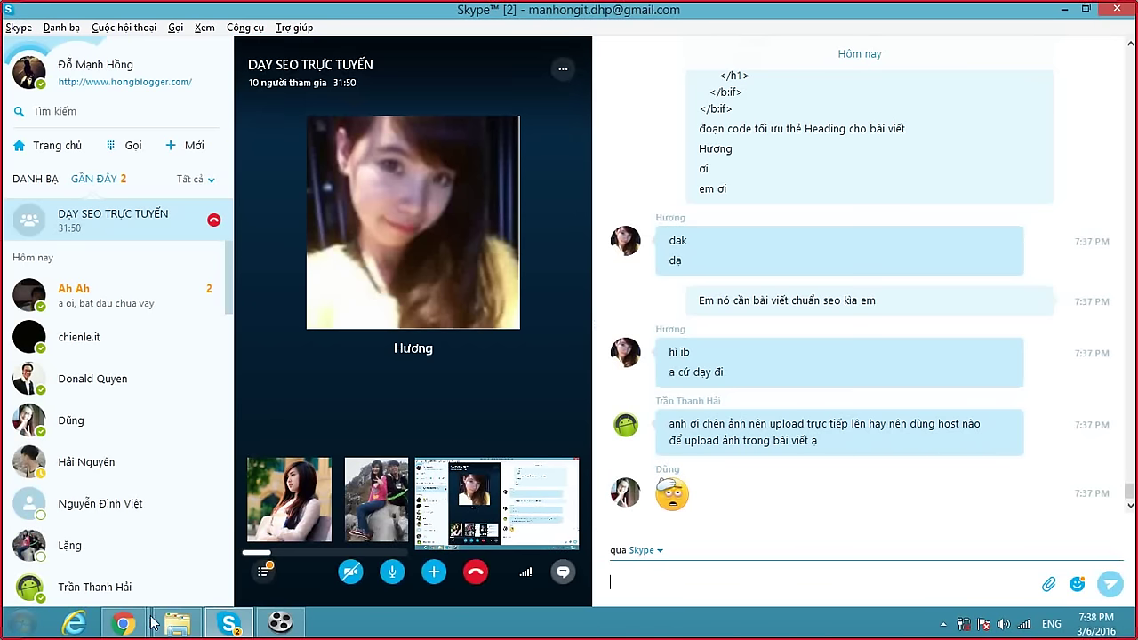
pyautogui.click(124, 622)
# Load khamphablog.com in a new Chrome tab.
pyautogui.click(254, 567)
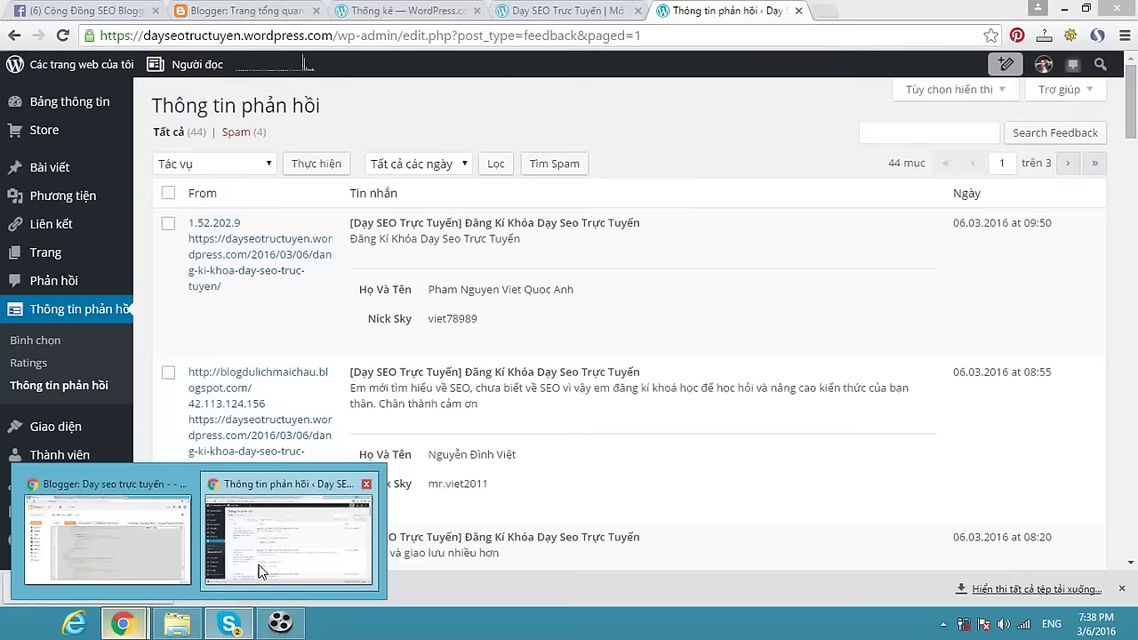
pyautogui.click(821, 21)
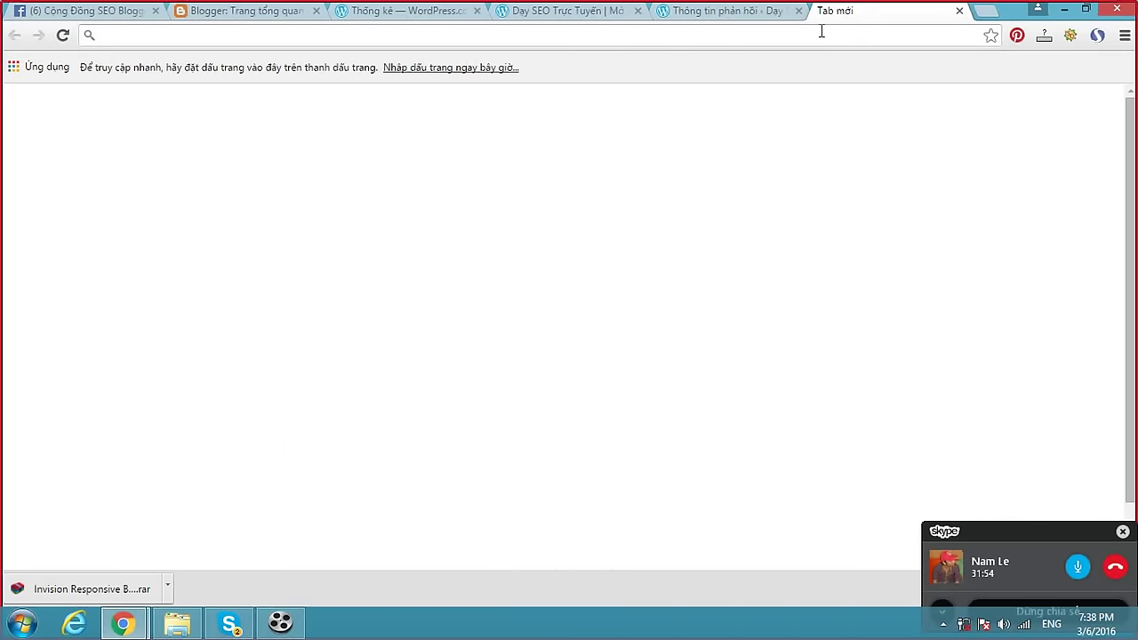
pyautogui.write('khamphablog.com')
pyautogui.press('Return')
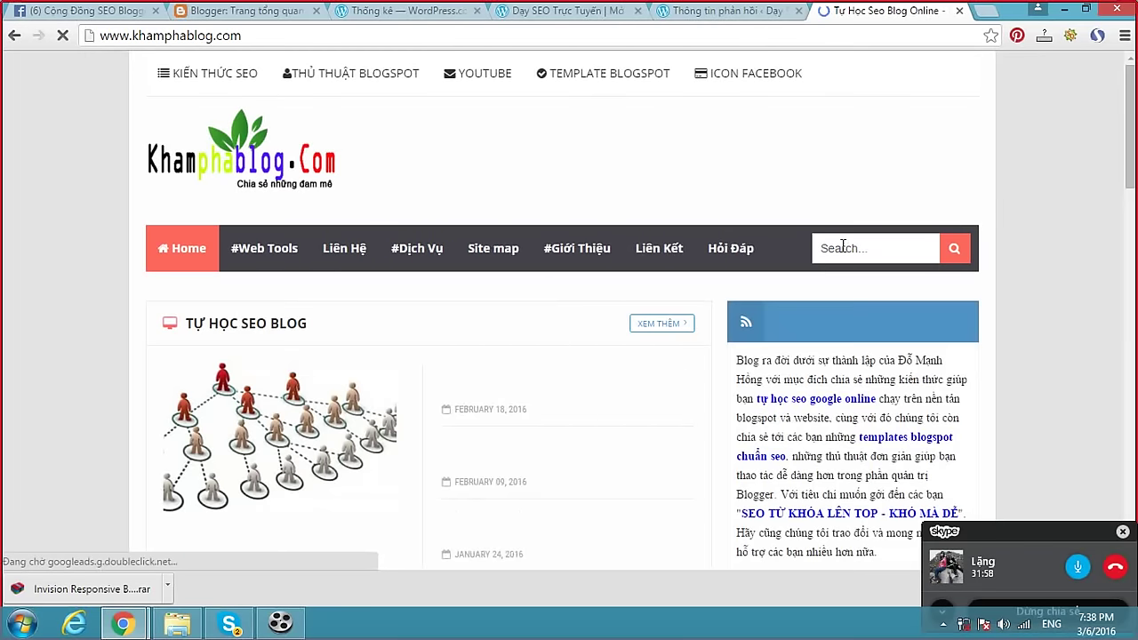
pyautogui.click(842, 249)
pyautogui.write('vnpt')
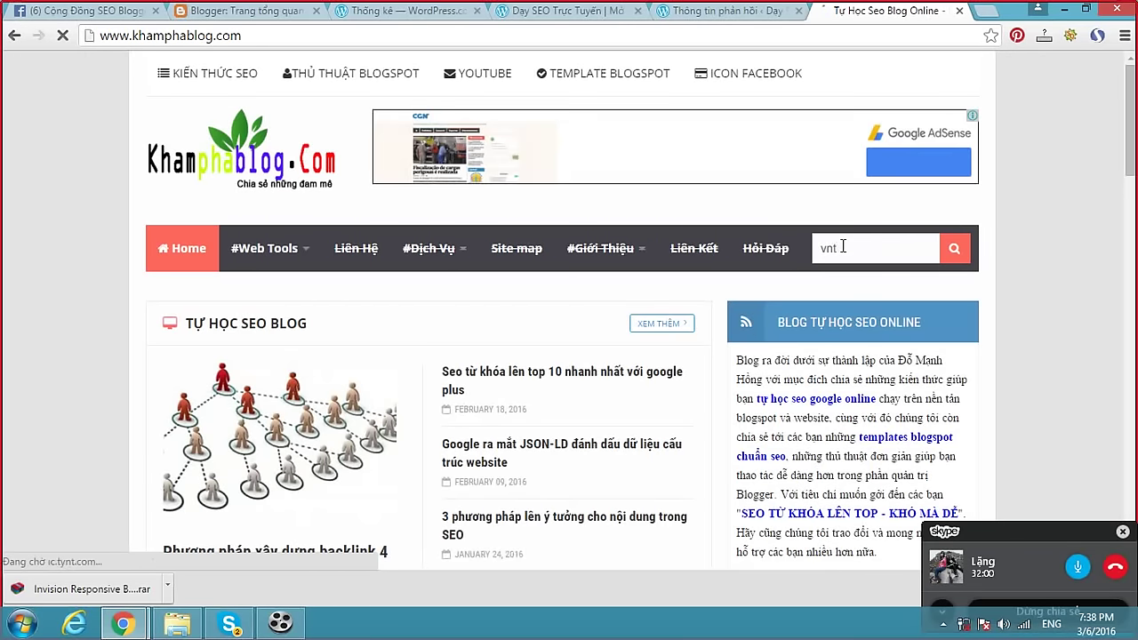
pyautogui.press('Return')
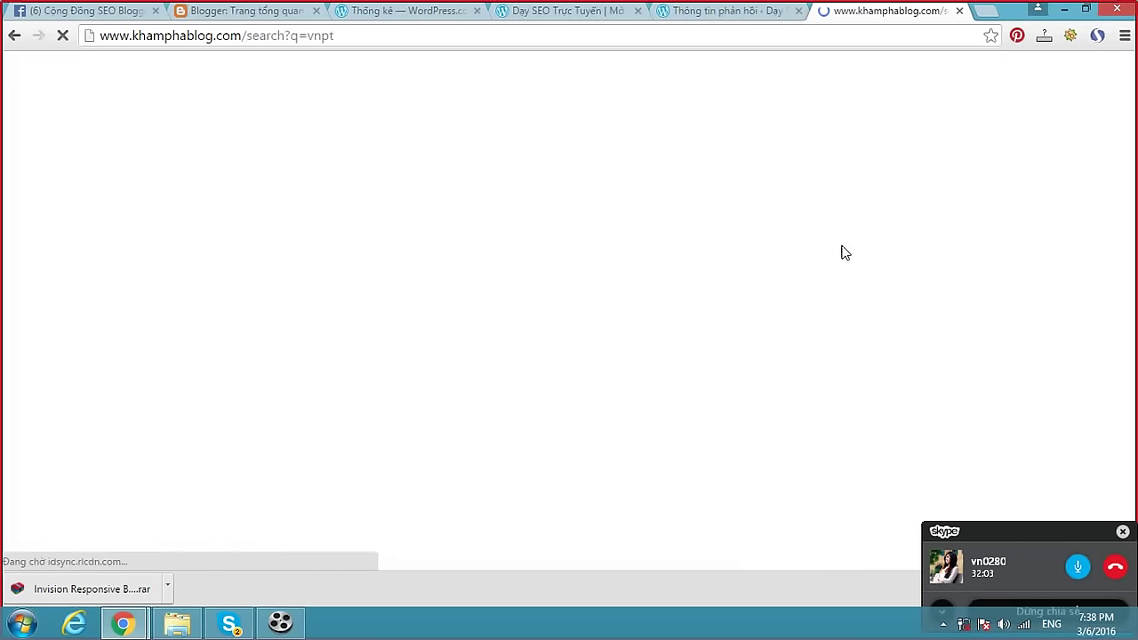
pyautogui.scroll(-3, 502, 311)
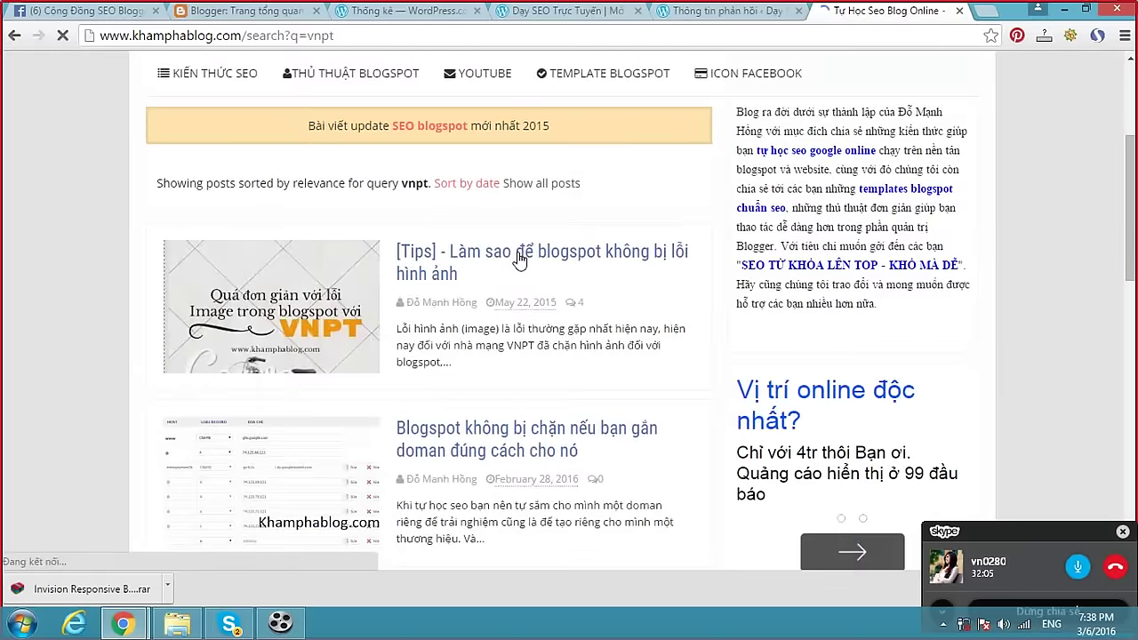
pyautogui.click(564, 258)
pyautogui.scroll(-10, 564, 257)
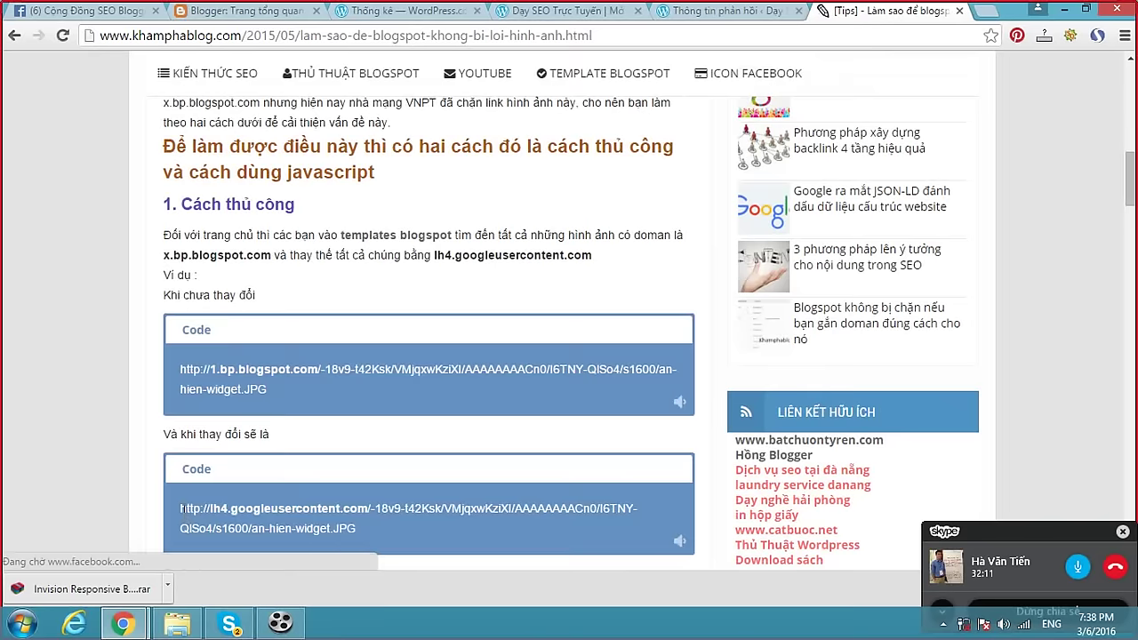
pyautogui.moveTo(181, 507); pyautogui.dragTo(370, 507)
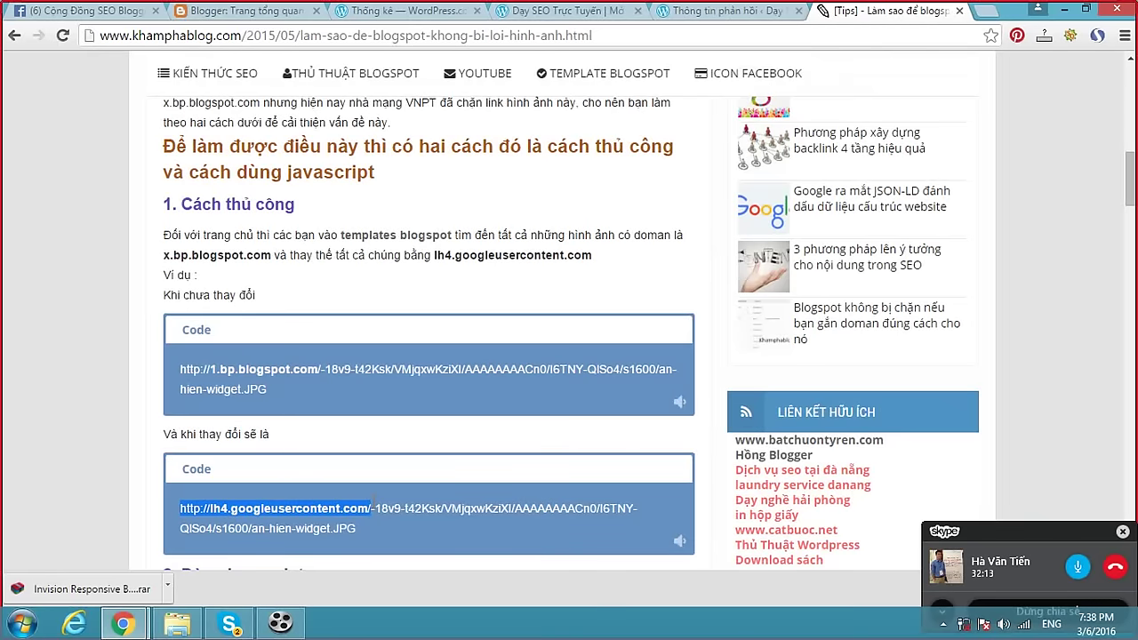
pyautogui.moveTo(181, 368); pyautogui.dragTo(318, 369)
pyautogui.hotkey('ctrl', 'c')
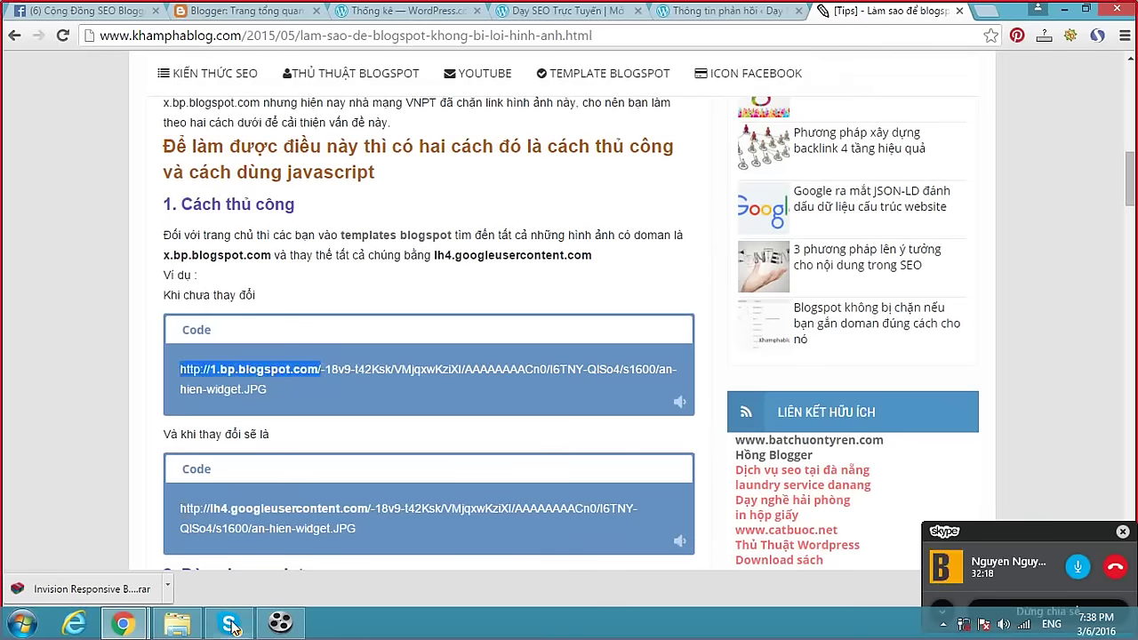
pyautogui.click(230, 624)
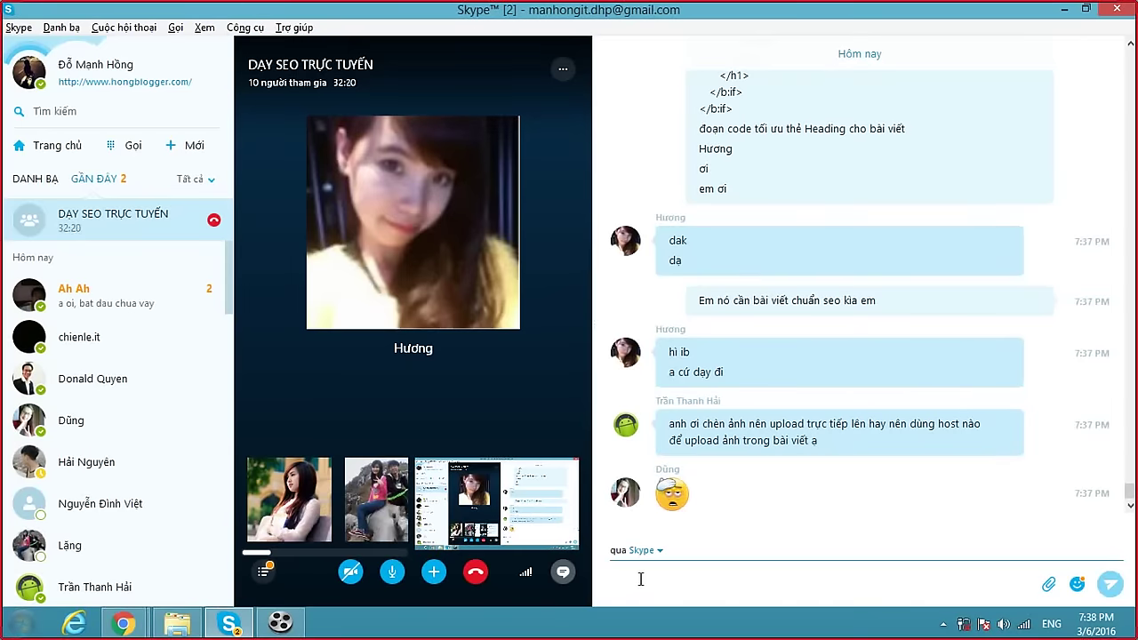
pyautogui.hotkey('ctrl', 'v')
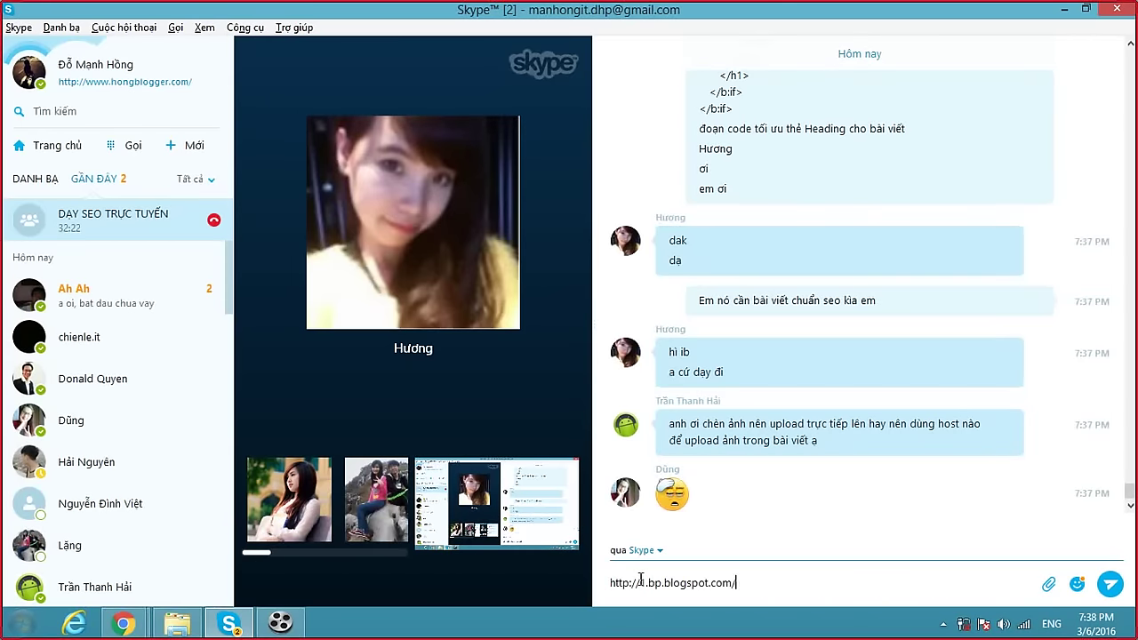
pyautogui.press('Return')
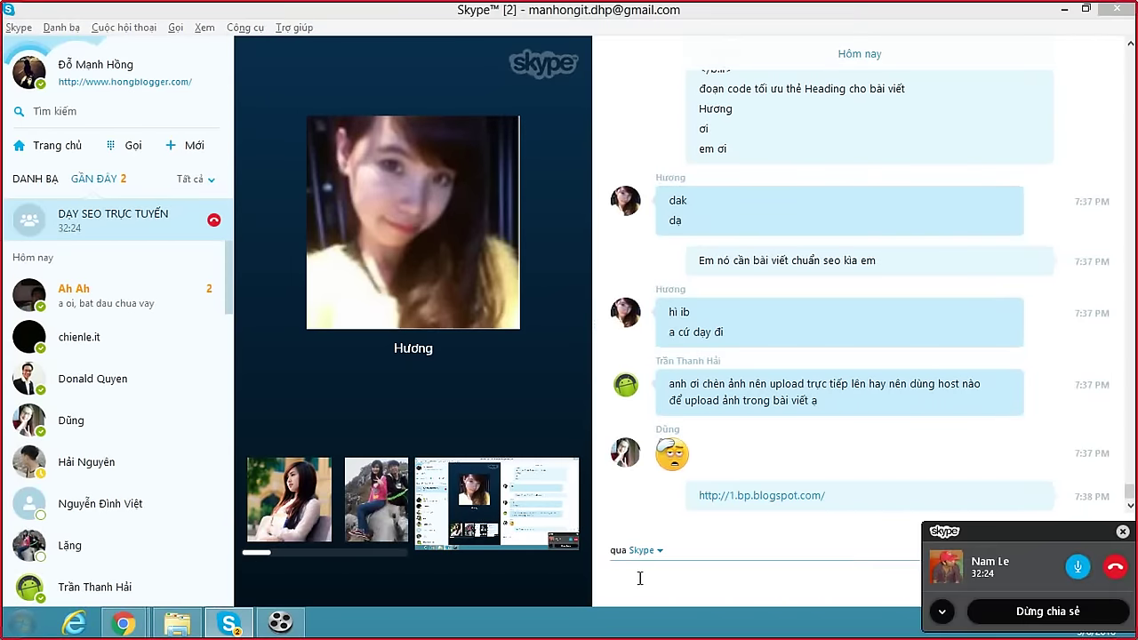
pyautogui.click(140, 627)
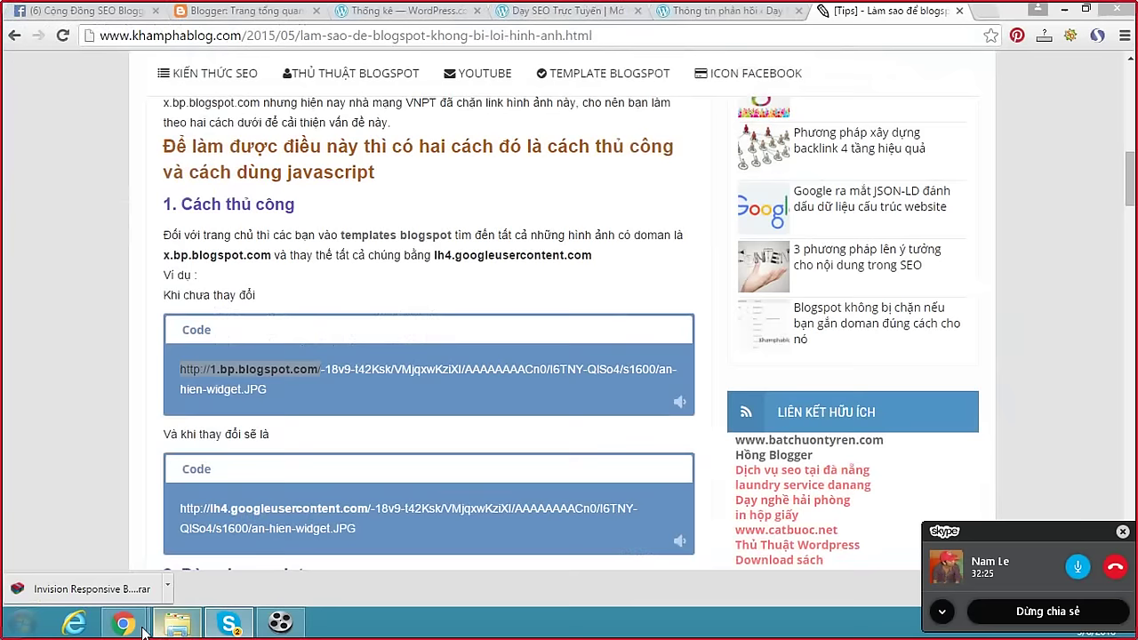
pyautogui.click(182, 513)
pyautogui.moveTo(368, 509); pyautogui.dragTo(372, 508)
pyautogui.hotkey('ctrl', 'c')
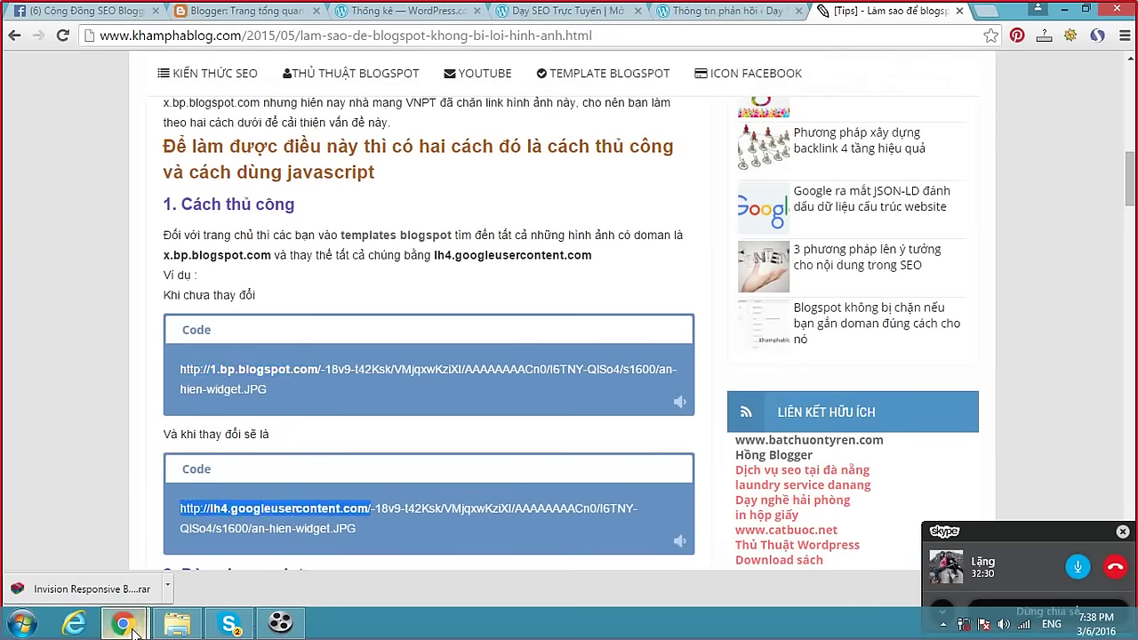
pyautogui.moveTo(229, 624)
pyautogui.click(276, 533)
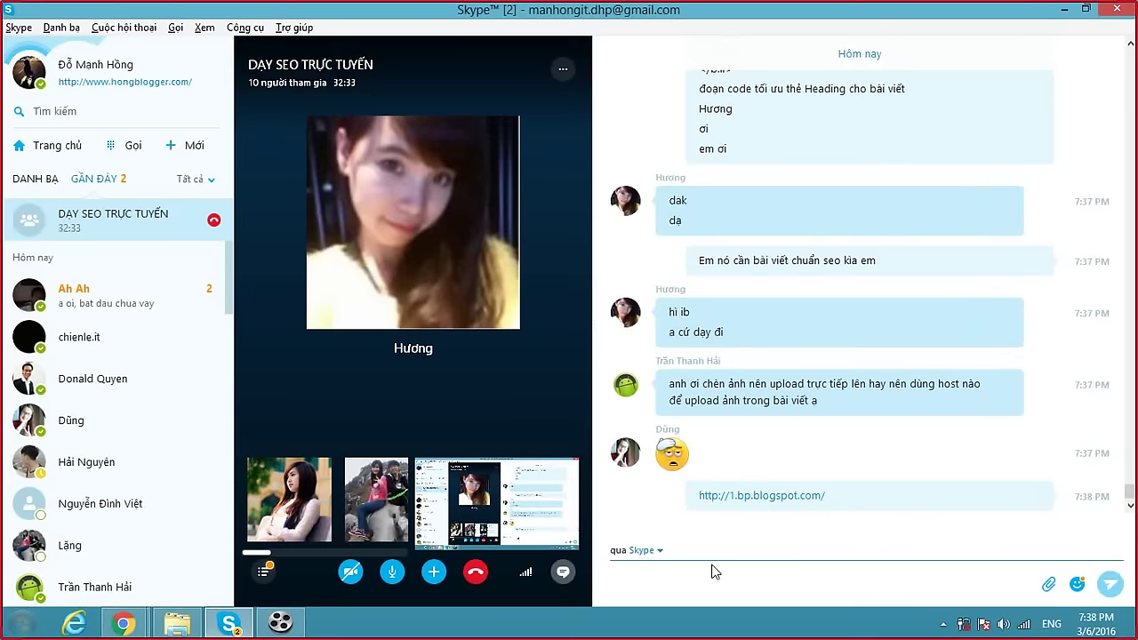
pyautogui.hotkey('ctrl', 'v')
pyautogui.press('Return')
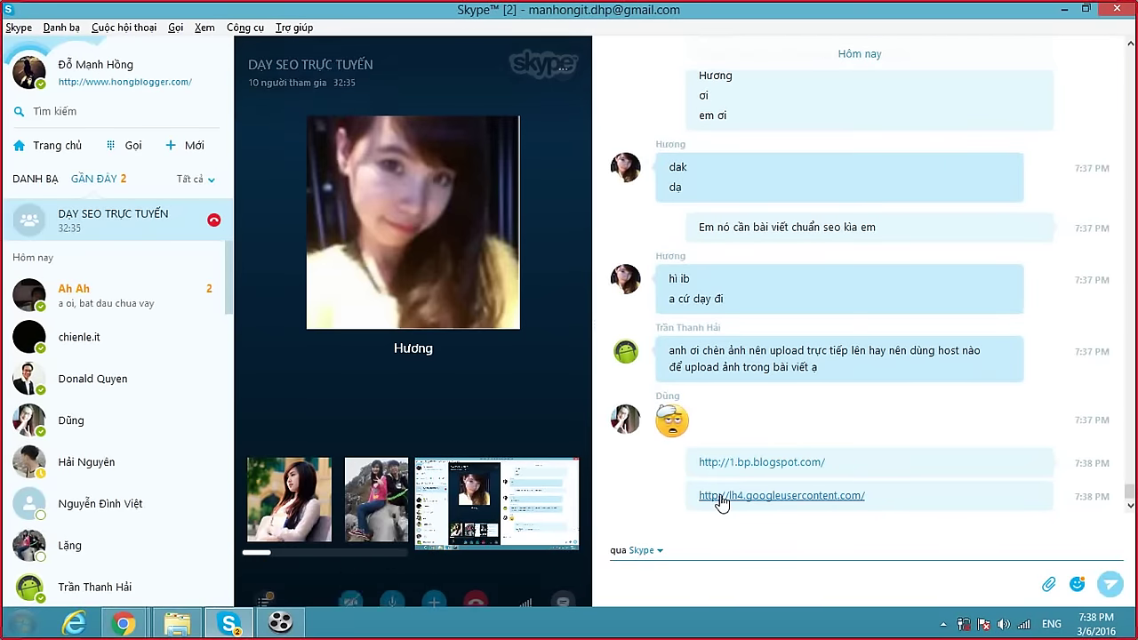
# Copy the image-replacing javascript snippet from the post and send it in the chat.
pyautogui.click(122, 627)
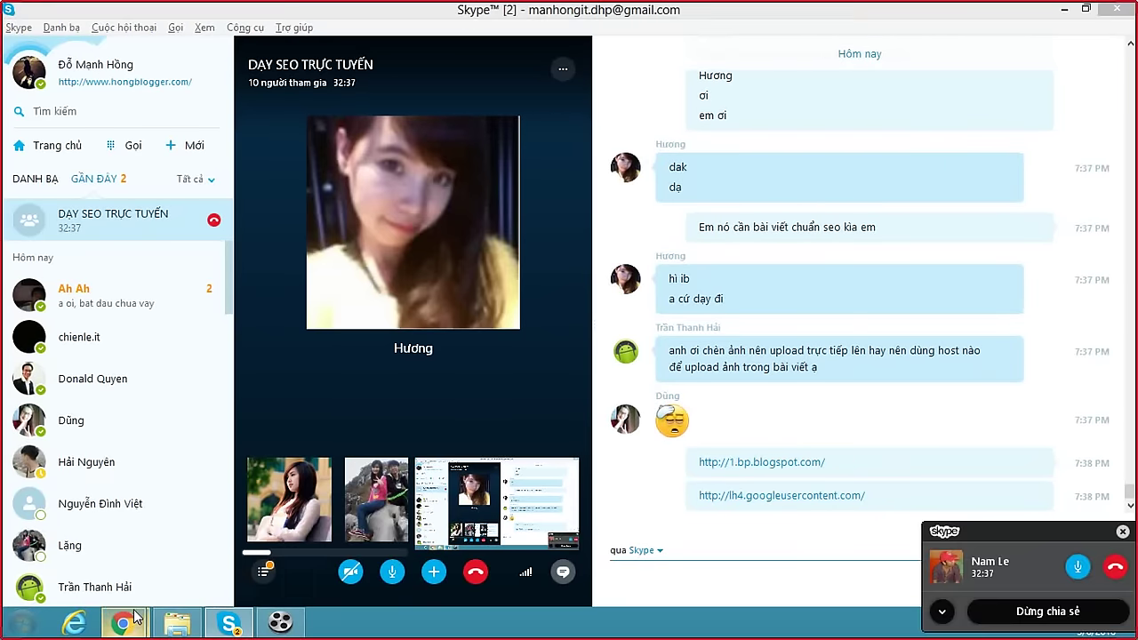
pyautogui.click(285, 484)
pyautogui.scroll(-4, 285, 480)
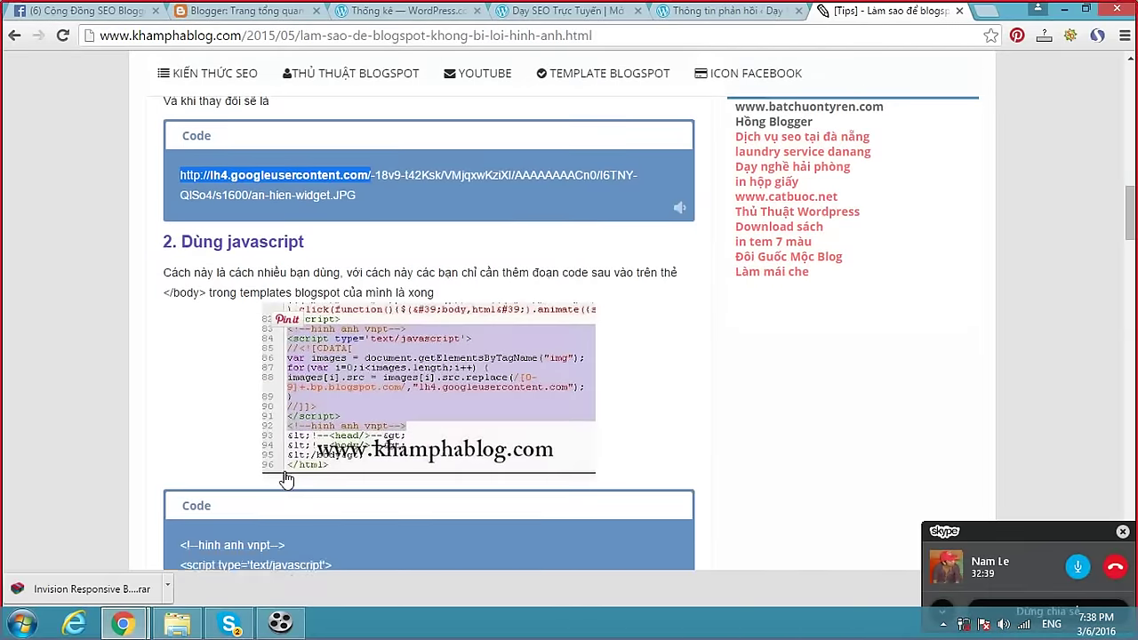
pyautogui.scroll(-3, 288, 418)
pyautogui.moveTo(182, 293); pyautogui.dragTo(227, 457)
pyautogui.hotkey('ctrl', 'c')
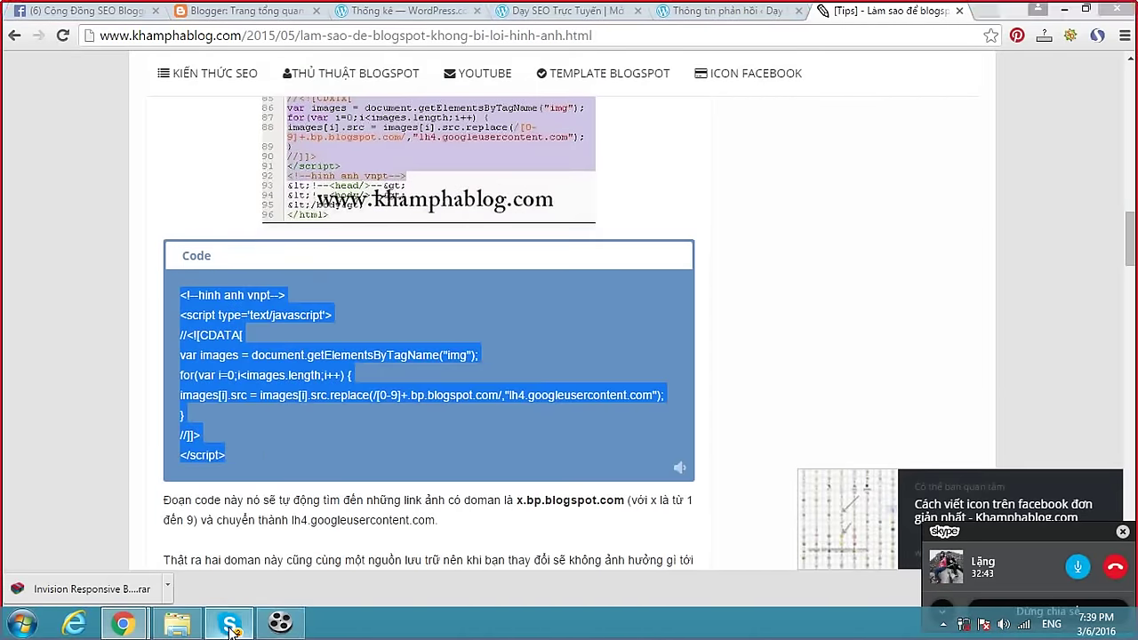
pyautogui.click(229, 624)
pyautogui.hotkey('ctrl', 'v')
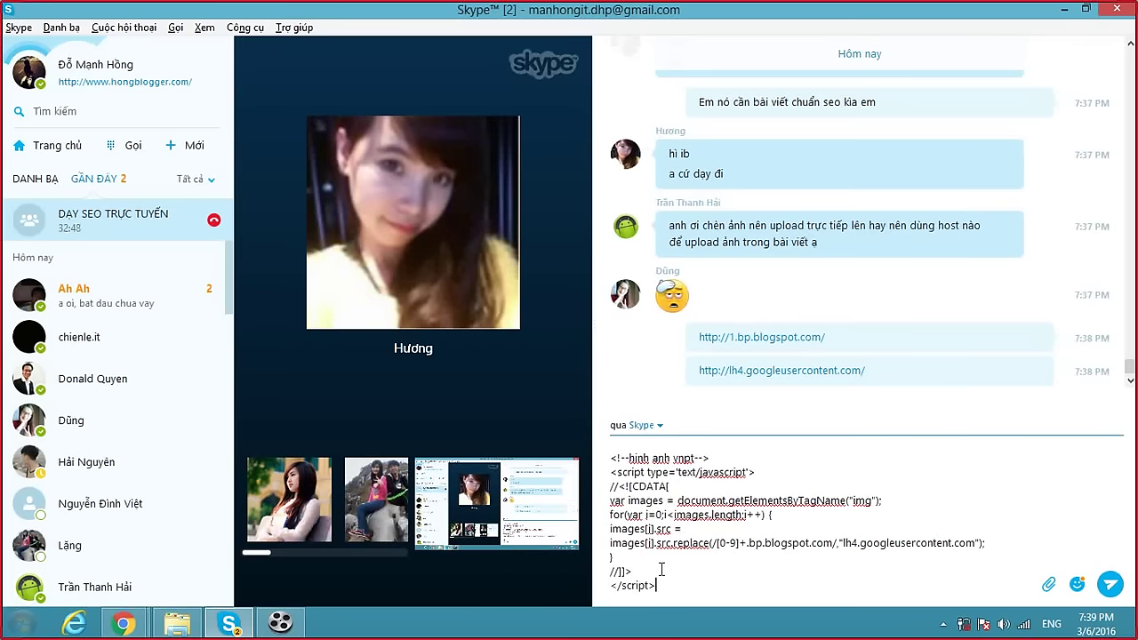
pyautogui.press('Return')
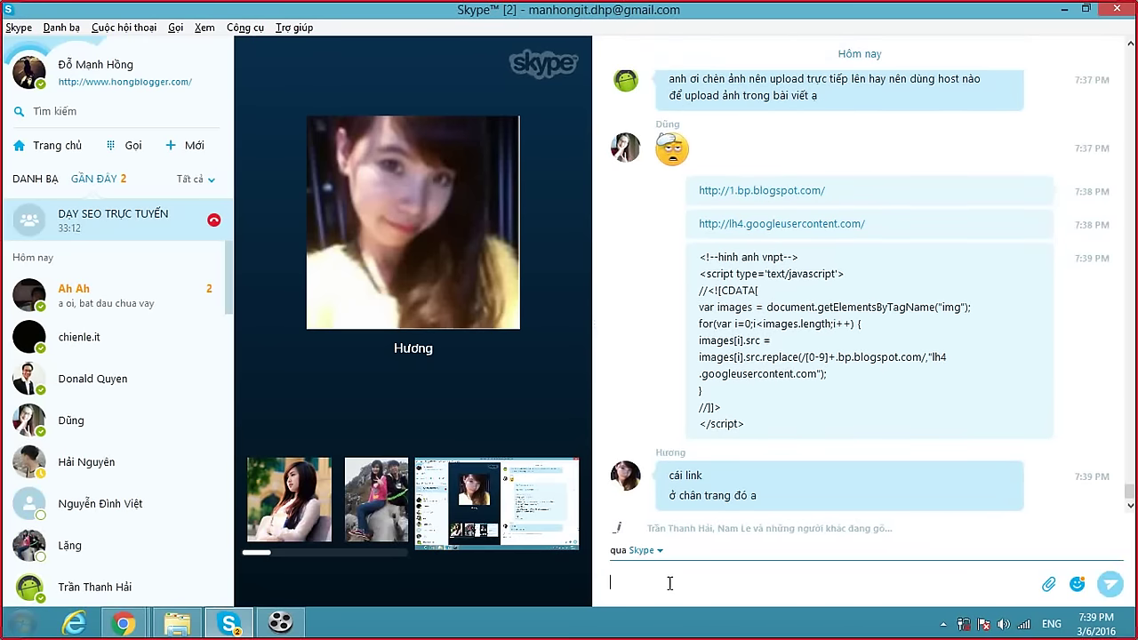
# Discard a draft and send a 'Là sao em …' reply asking a member what she meant.
pyautogui.write('Cái')
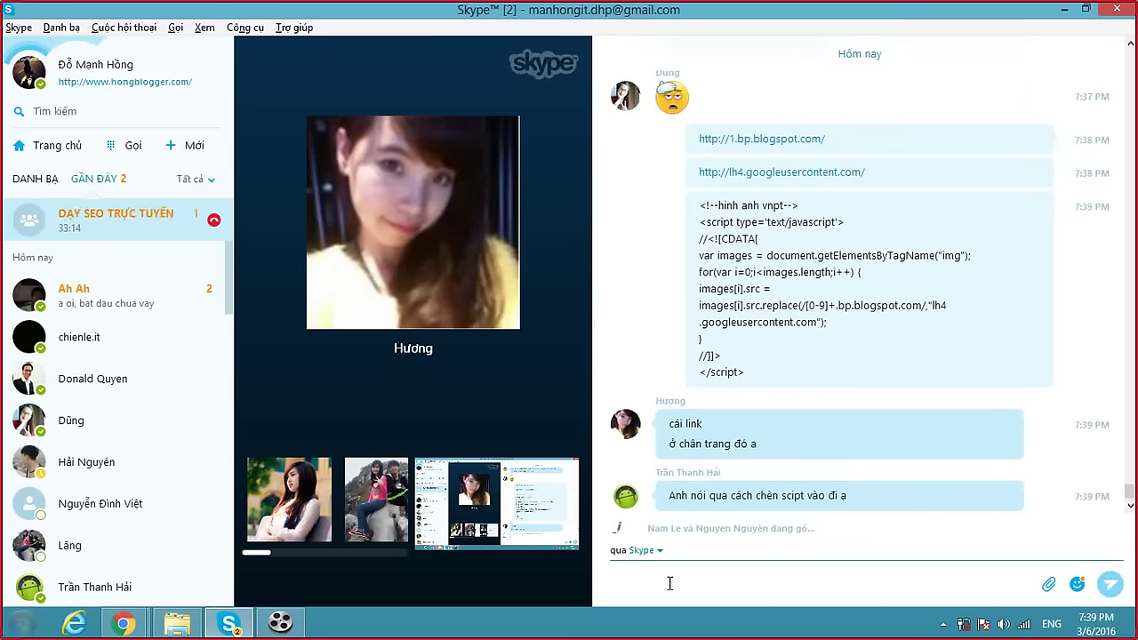
pyautogui.write(' đó ')
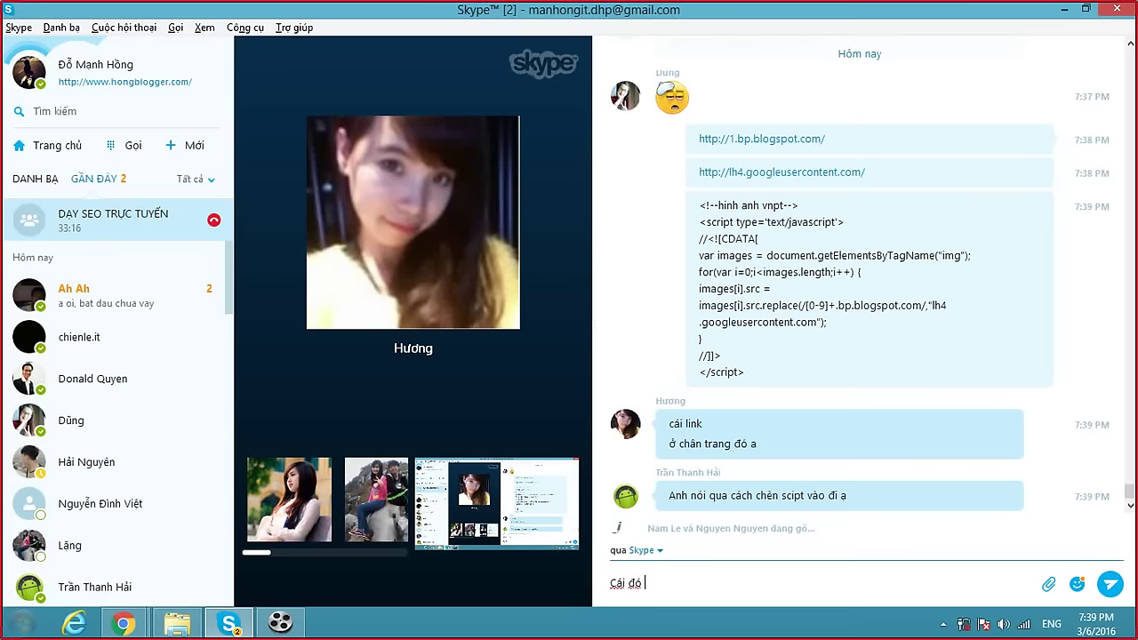
pyautogui.write('anh cos thể tha')
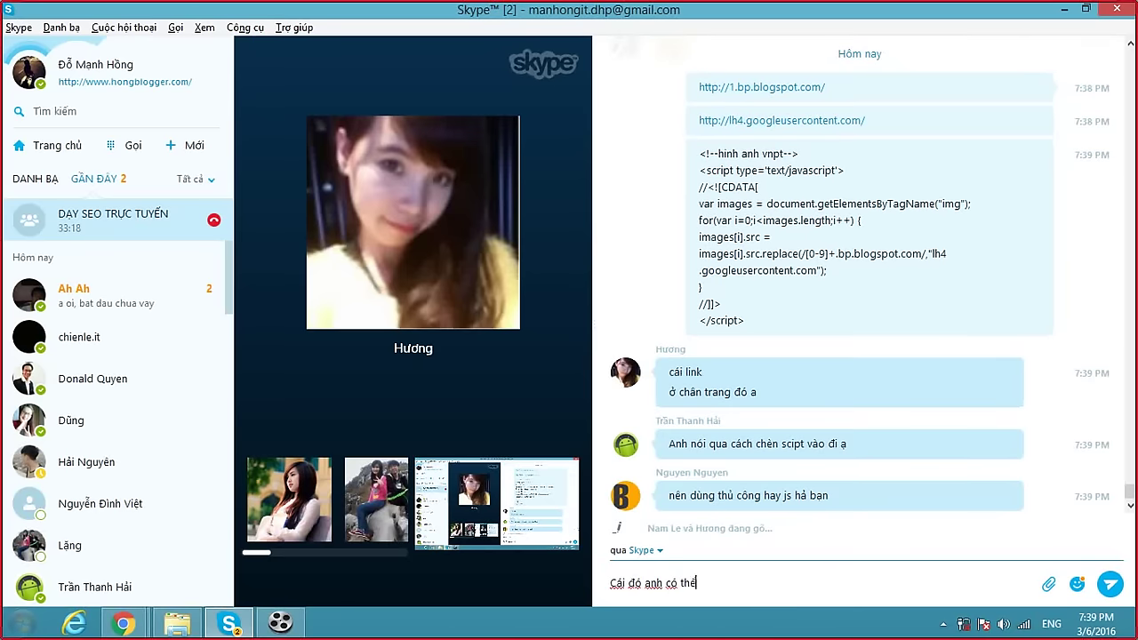
pyautogui.write('y đổi đwiowcj Hương')
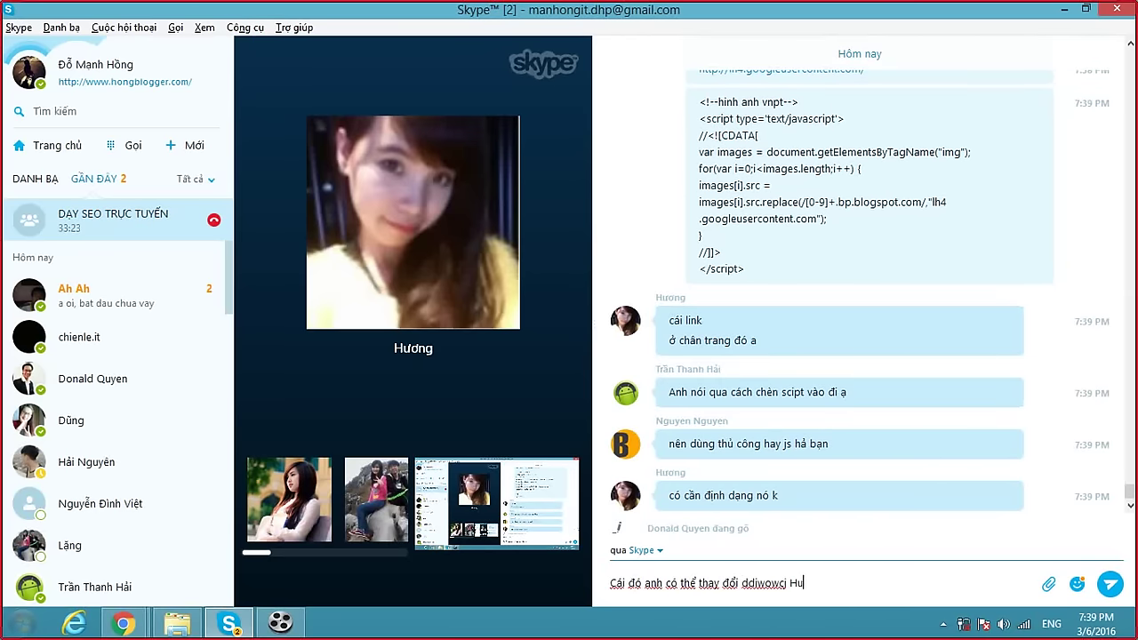
pyautogui.hotkey('ctrl', 'a')
pyautogui.press('BackSpace')
pyautogui.write('Là sao em')
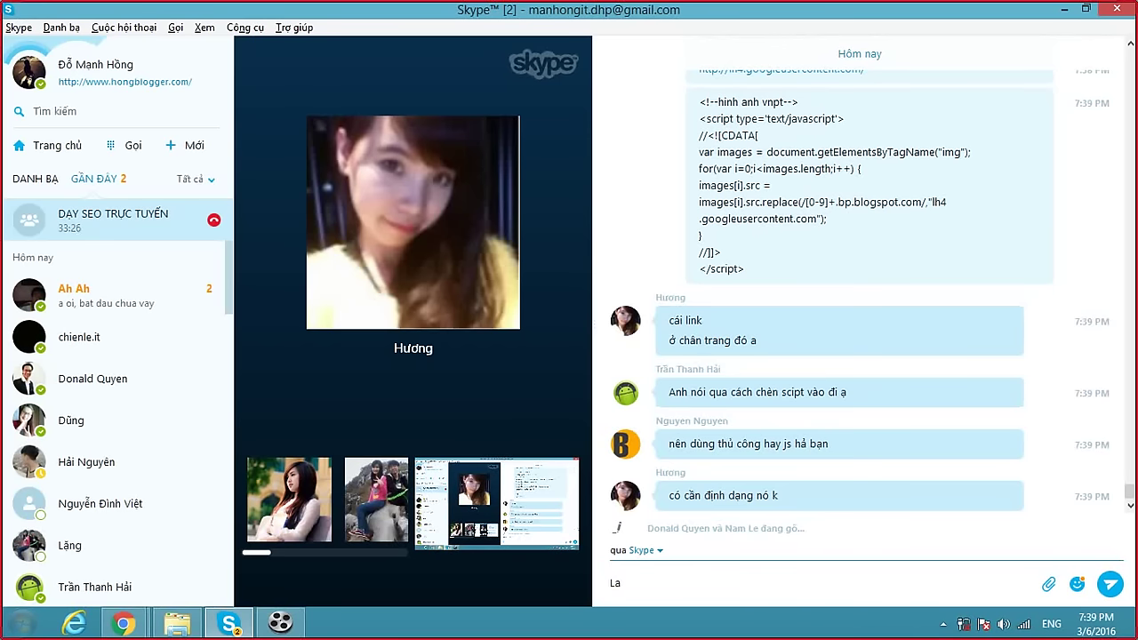
pyautogui.write(' Hương')
pyautogui.press('Return')
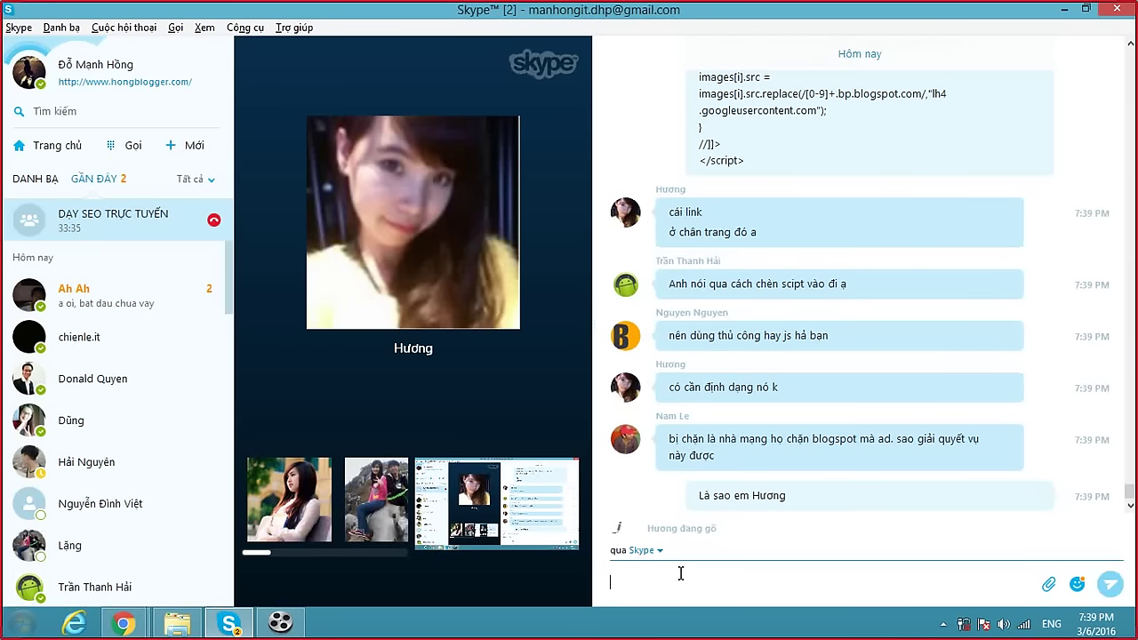
# Type another draft and erase it, leaving the message box empty.
pyautogui.write('hặn')
pyautogui.press('BackSpace')
pyautogui.press('BackSpace')
pyautogui.press('BackSpace')
pyautogui.press('BackSpace')
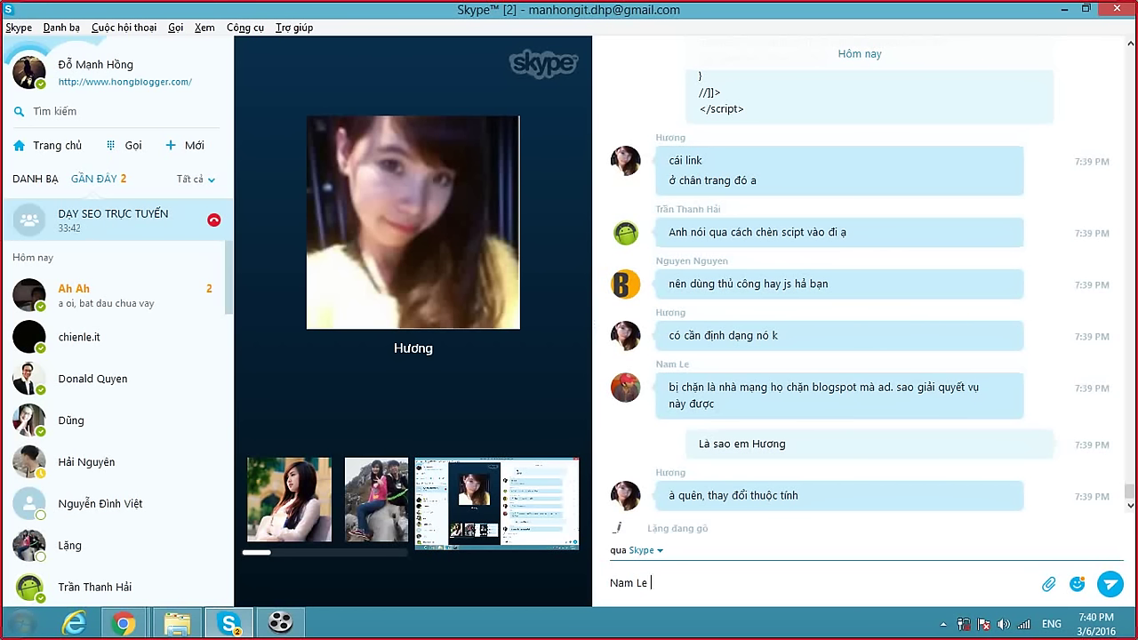
pyautogui.press('BackSpace')
pyautogui.press('BackSpace')
pyautogui.press('BackSpace')
pyautogui.press('BackSpace')
pyautogui.press('BackSpace')
pyautogui.press('BackSpace')
pyautogui.press('BackSpace')
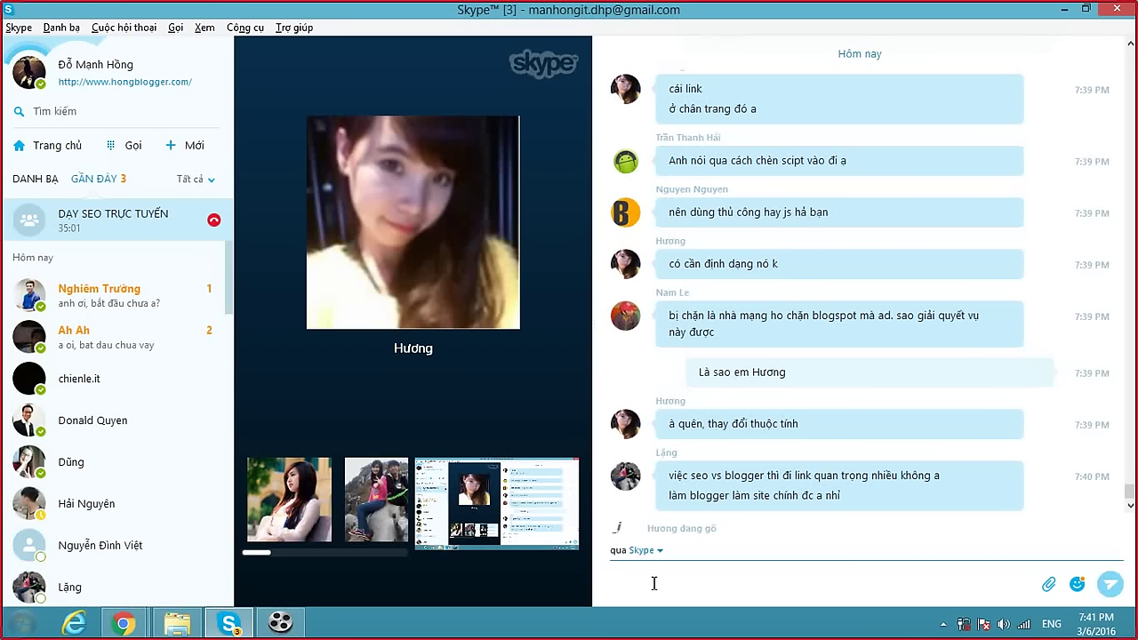
# Send 'Mà ở đây đang nói về blogspot' and 'vui long hỏi nhưng câu hỏi lien quan tới blogspot'.
pyautogui.write('Mà ở đây ')
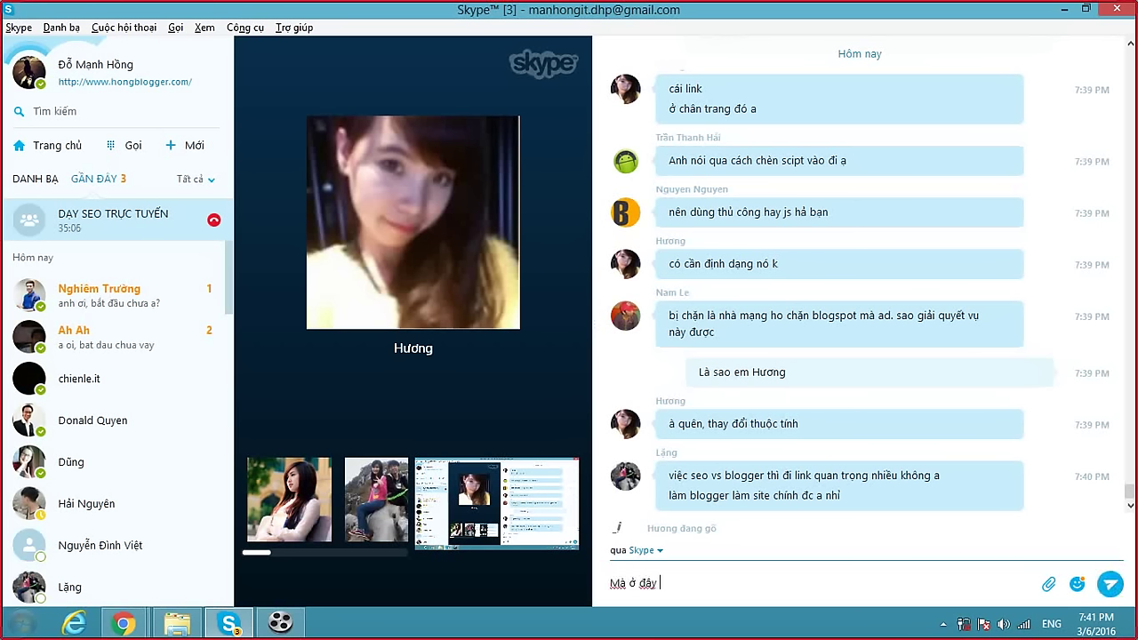
pyautogui.write('đang nói về blogspot')
pyautogui.press('Return')
pyautogui.write('vui long h')
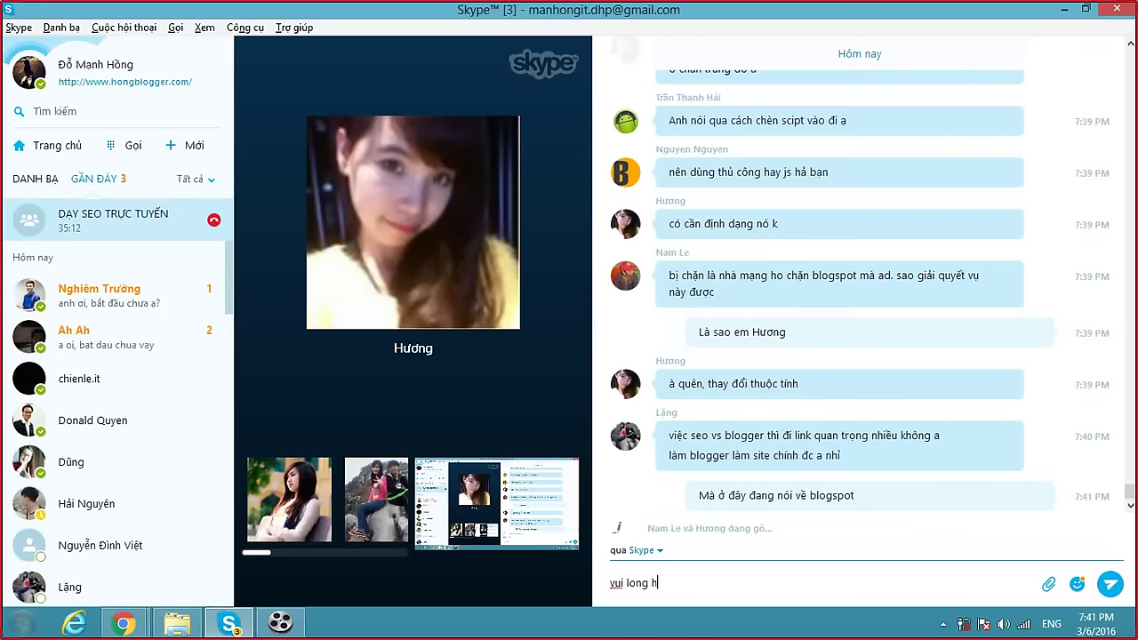
pyautogui.write('ỏi nhưng câu hỏi lie')
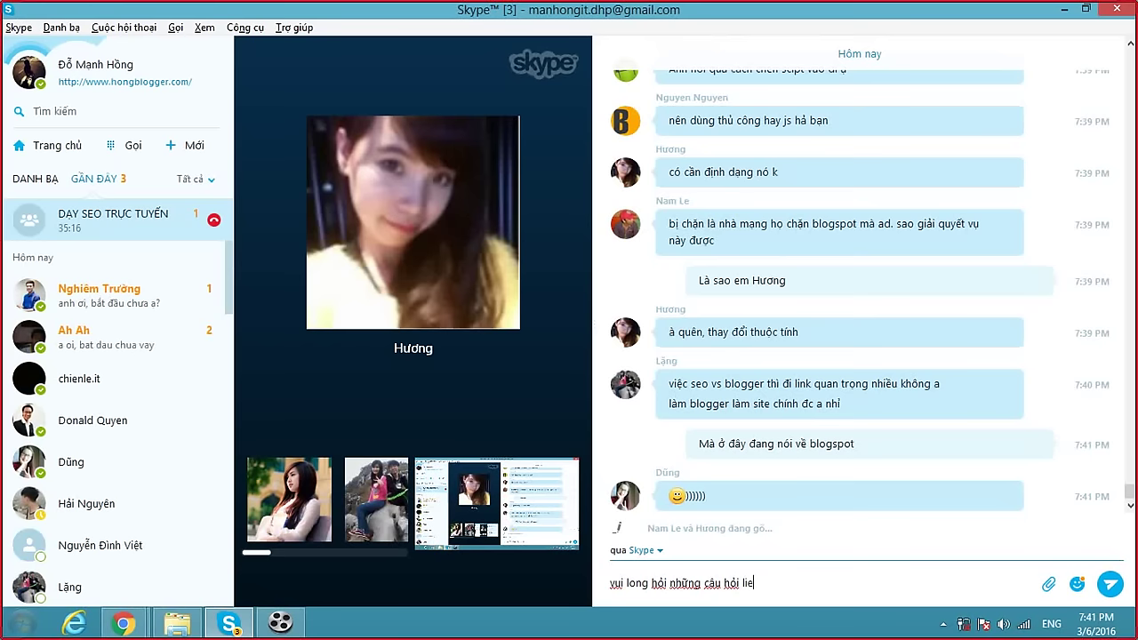
pyautogui.write('n quan tới blogspot')
pyautogui.press('Return')
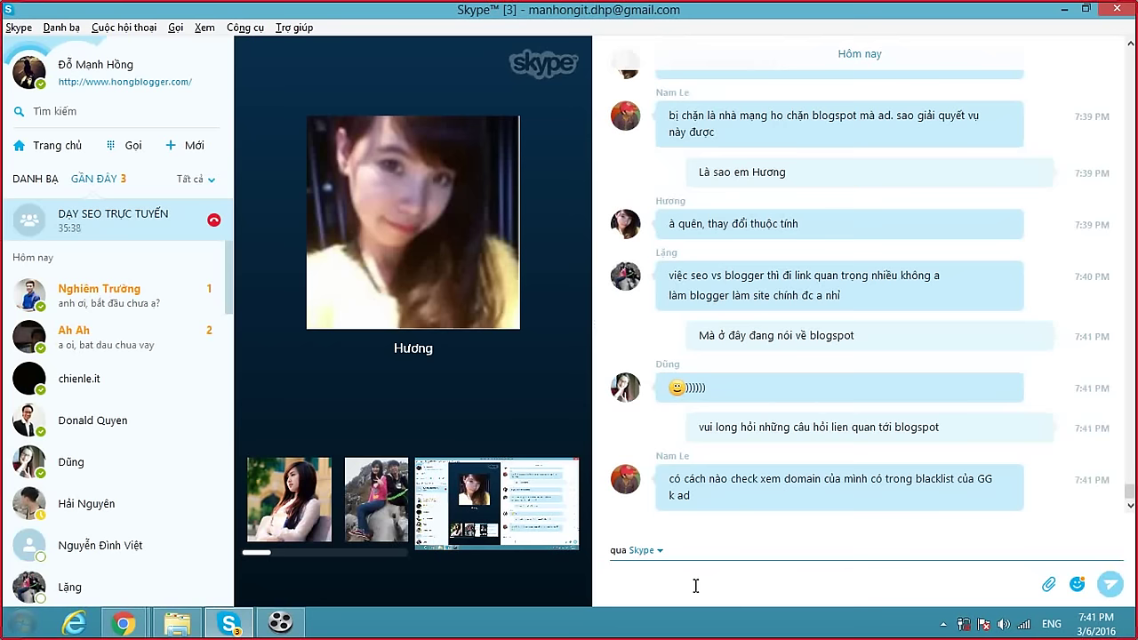
pyautogui.write('nêu')
pyautogui.press('BackSpace')
pyautogui.press('BackSpace')
pyautogui.press('BackSpace')
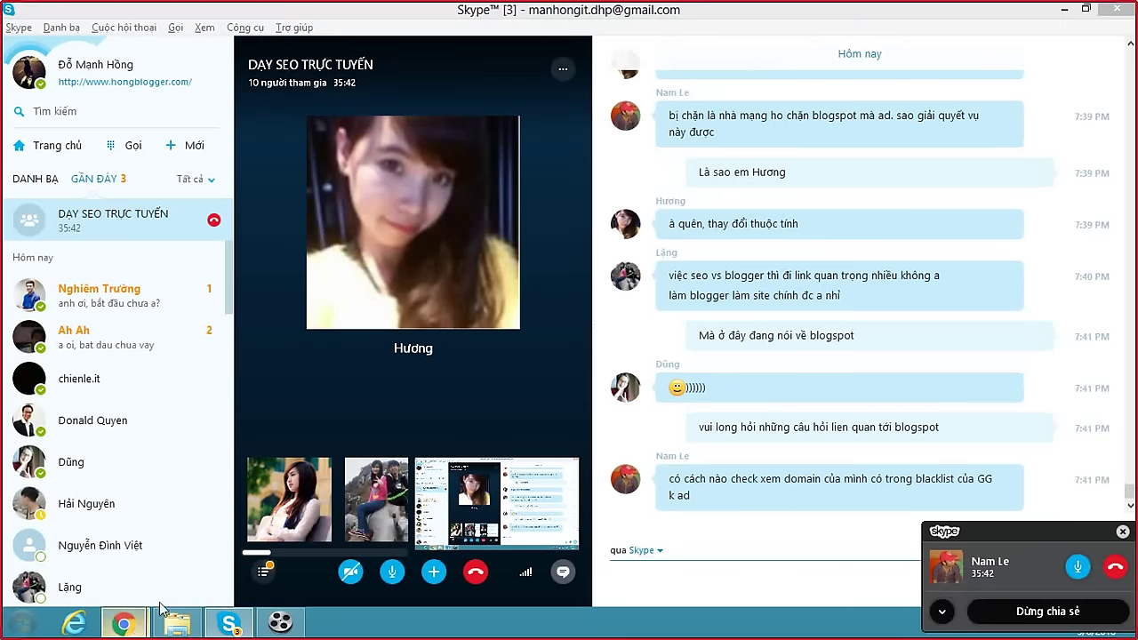
# Switch to the khamphablog page in Chrome and load the Google home page.
pyautogui.moveTo(125, 622)
pyautogui.click(633, 574)
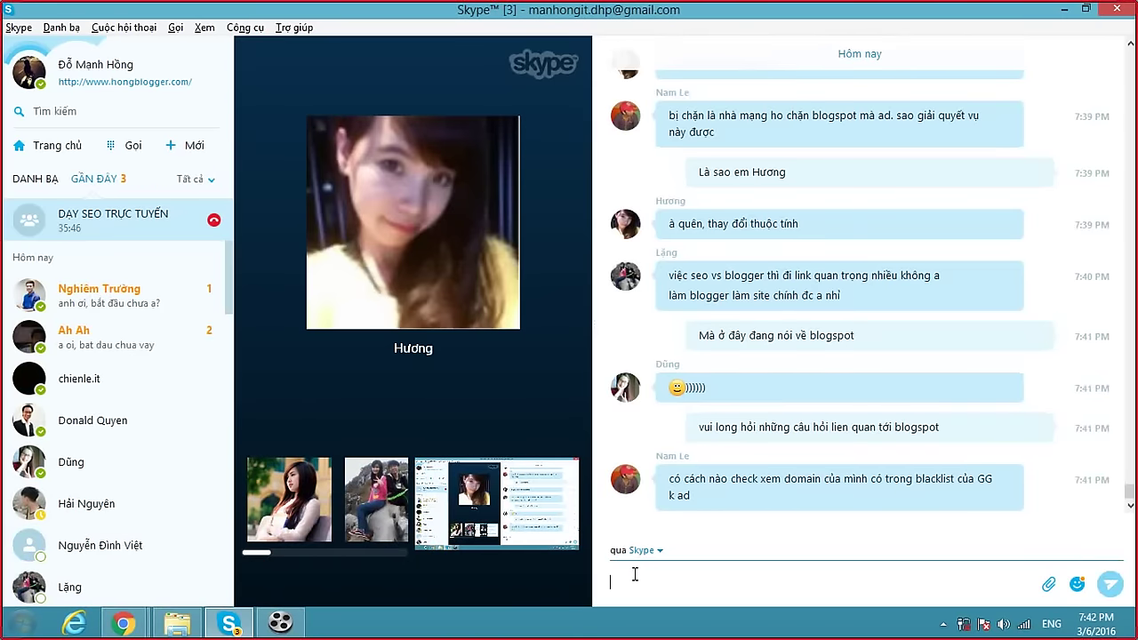
pyautogui.click(133, 625)
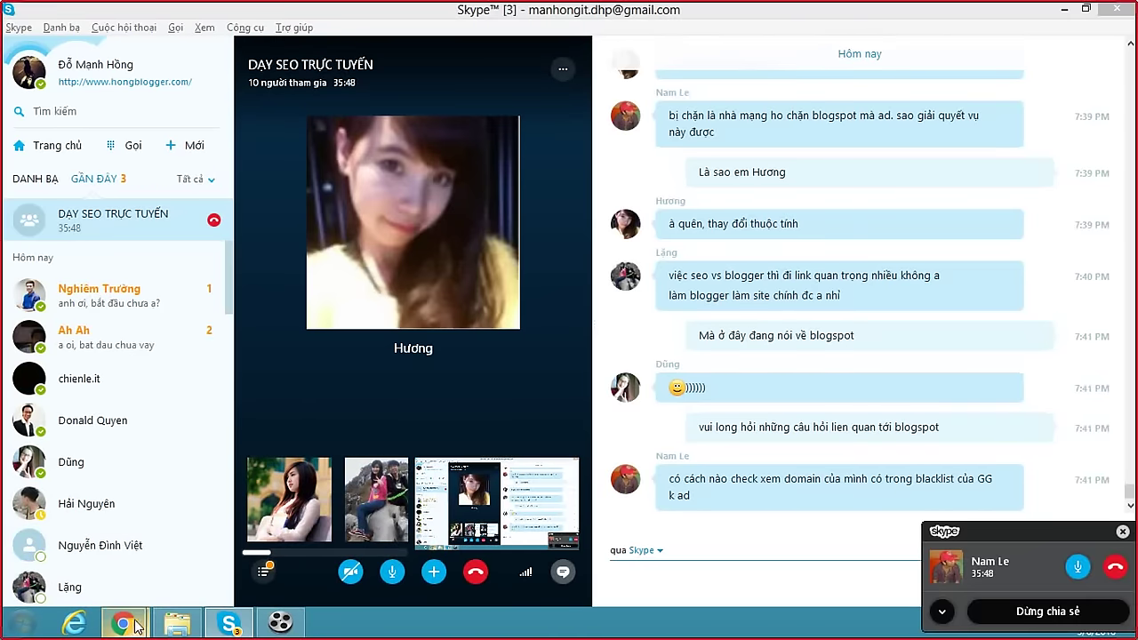
pyautogui.click(280, 575)
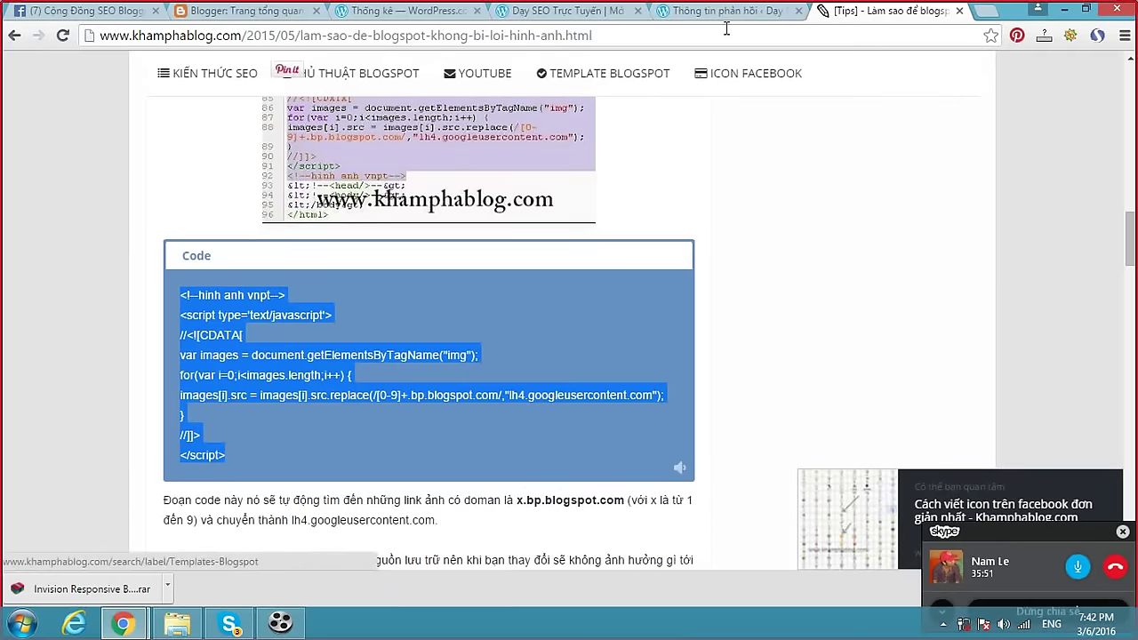
pyautogui.click(720, 30)
pyautogui.write('google.com')
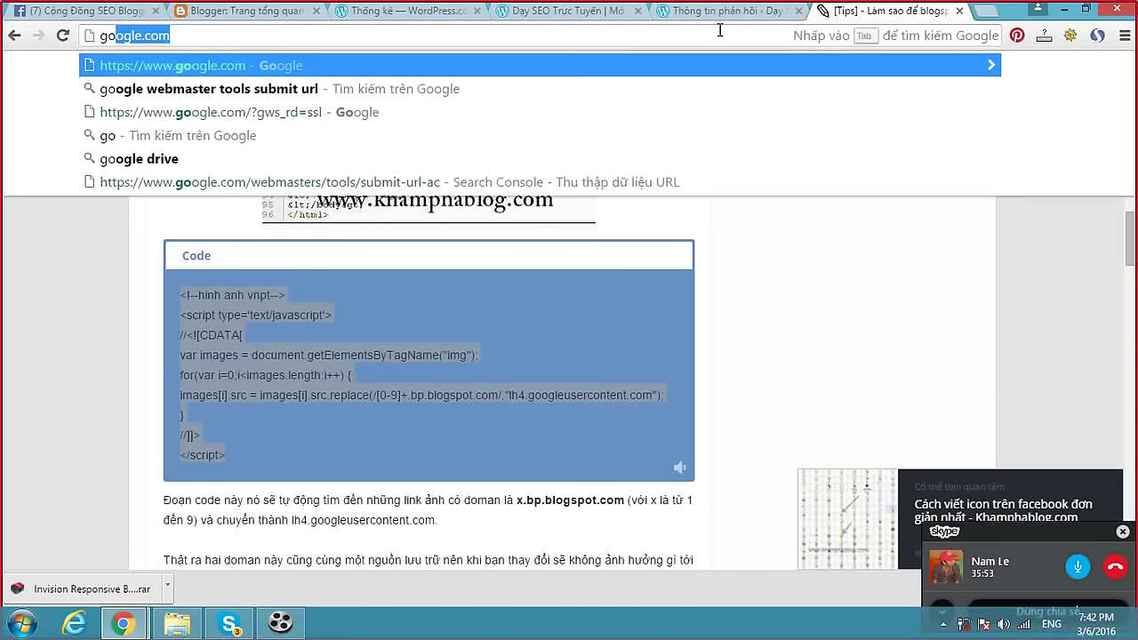
pyautogui.press('Return')
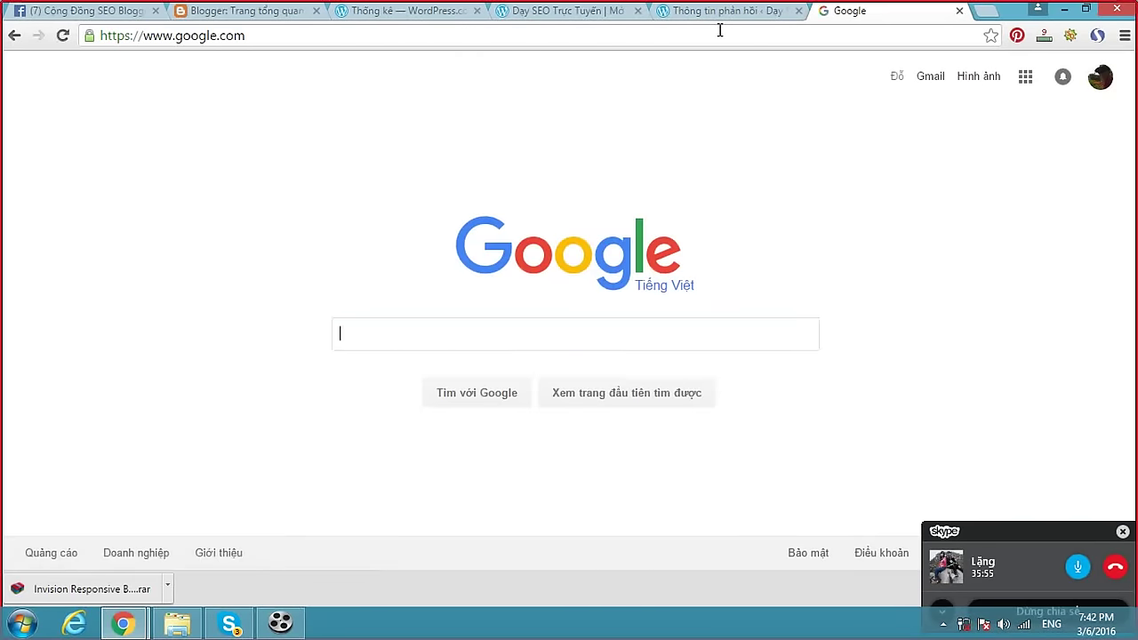
# Search Google for 'site:khamphablog.com'.
pyautogui.write('site:khamo')
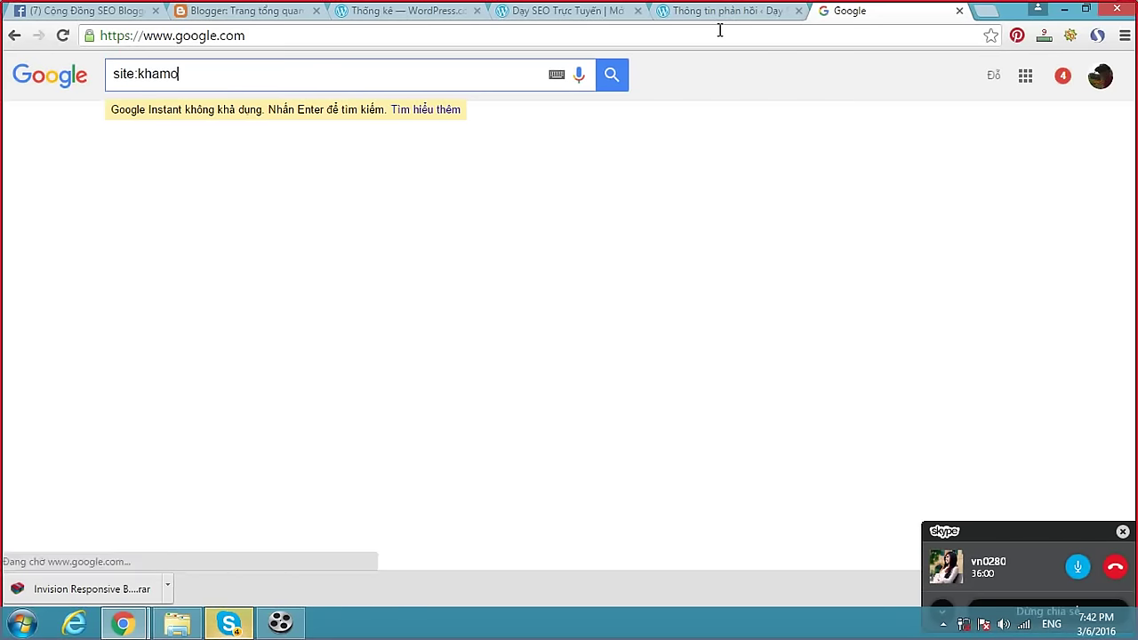
pyautogui.press('BackSpace')
pyautogui.write('phablog.com')
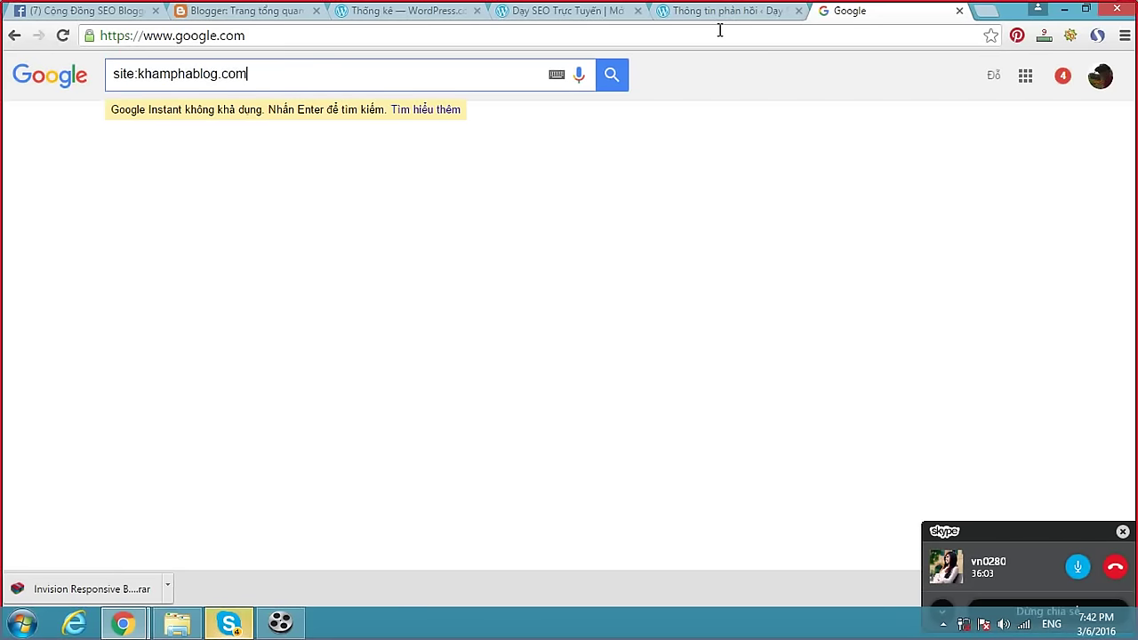
pyautogui.press('Return')
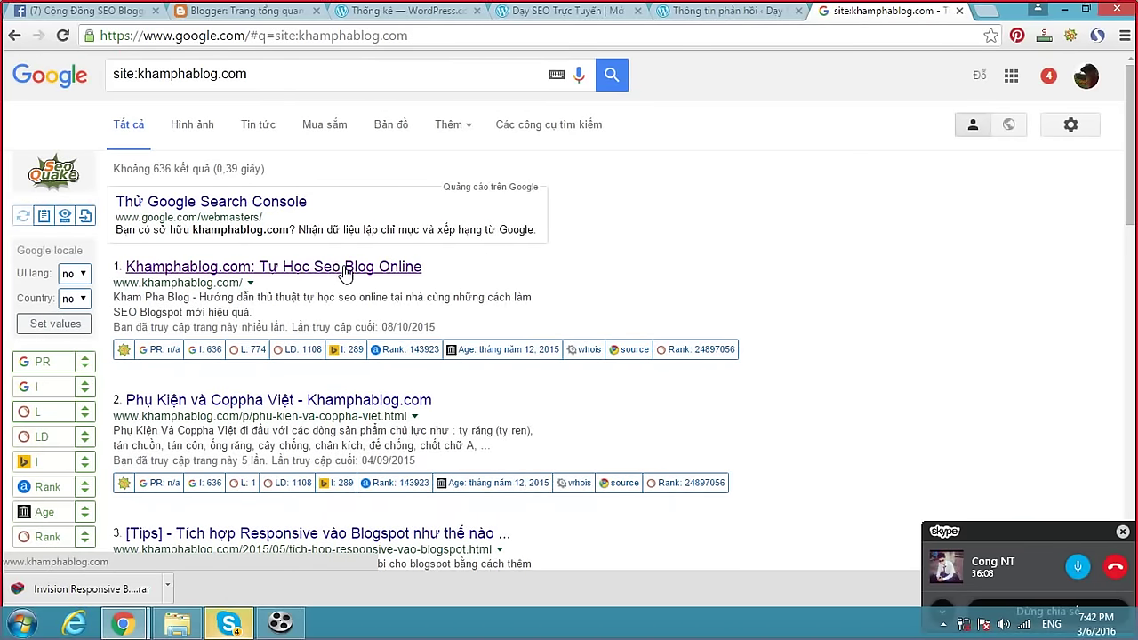
pyautogui.click(232, 625)
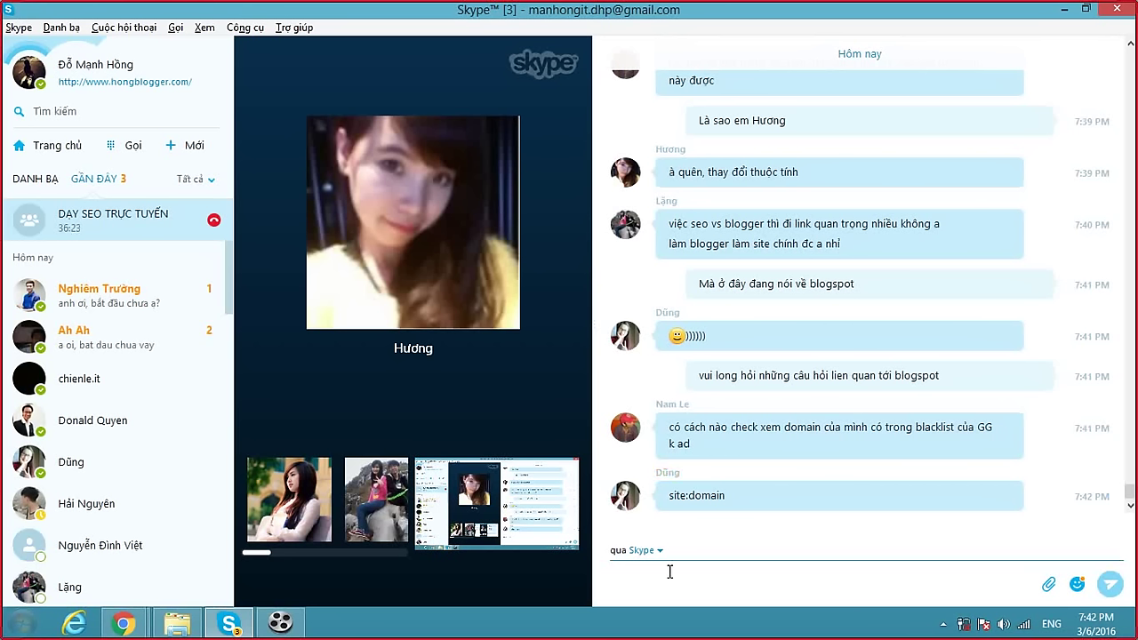
# Send 'còn câu hỏi nào lien quan tới blogspot ko' and 'sang wordpress nhé' to the group.
pyautogui.write('còn câu')
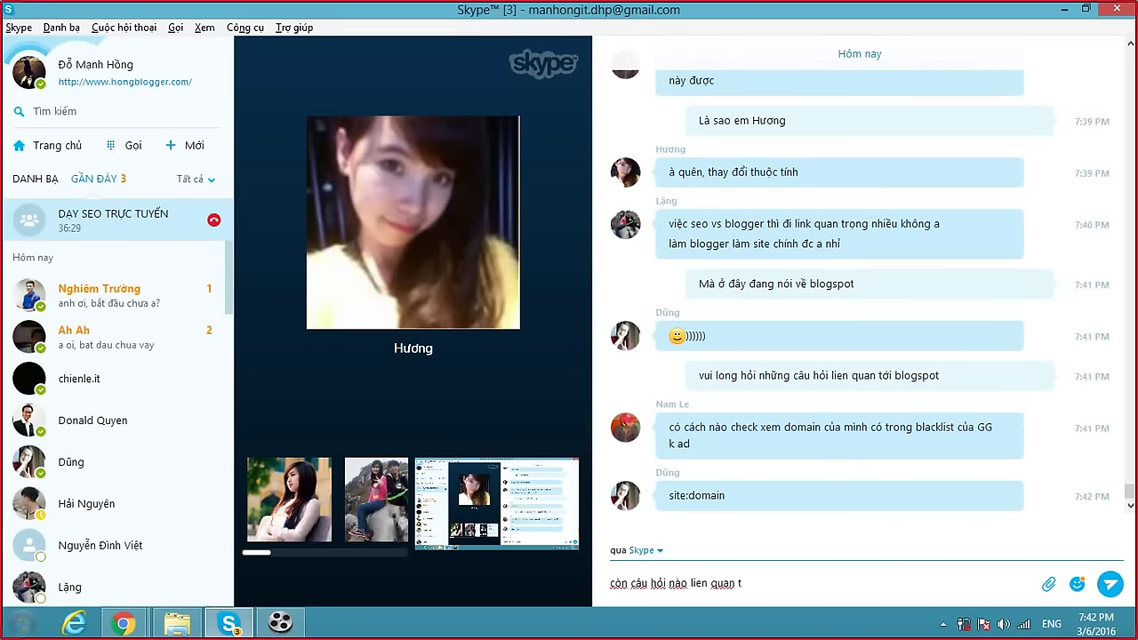
pyautogui.write(' hỏi nào lien quan tới blogspot ko')
pyautogui.press('Return')
pyautogui.write('sang')
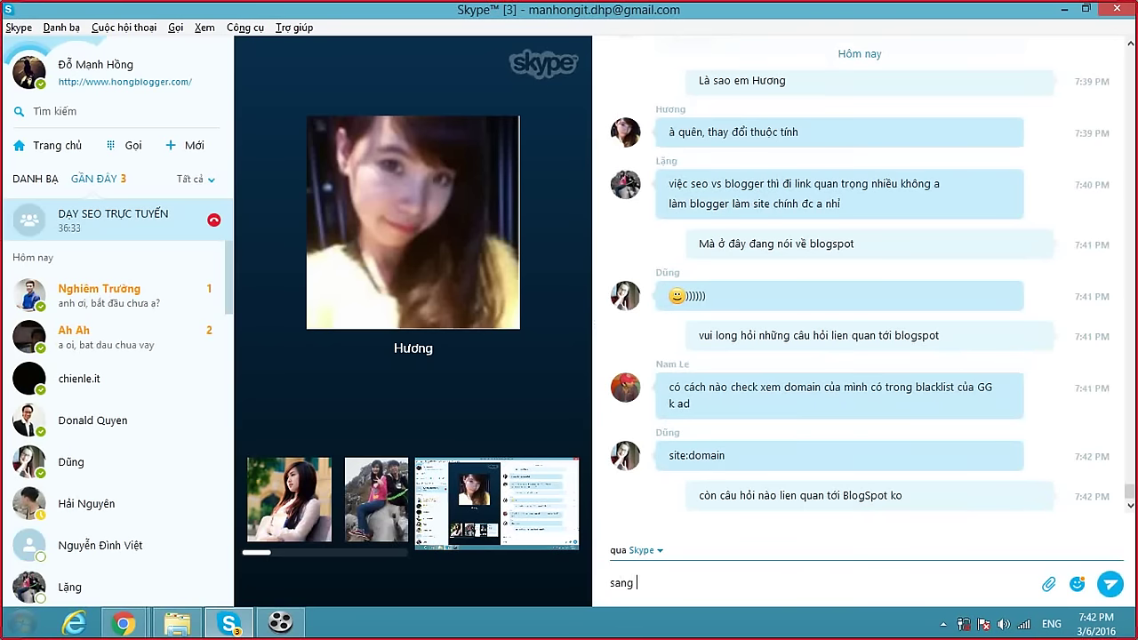
pyautogui.write(' wordpress nhé')
pyautogui.press('Return')
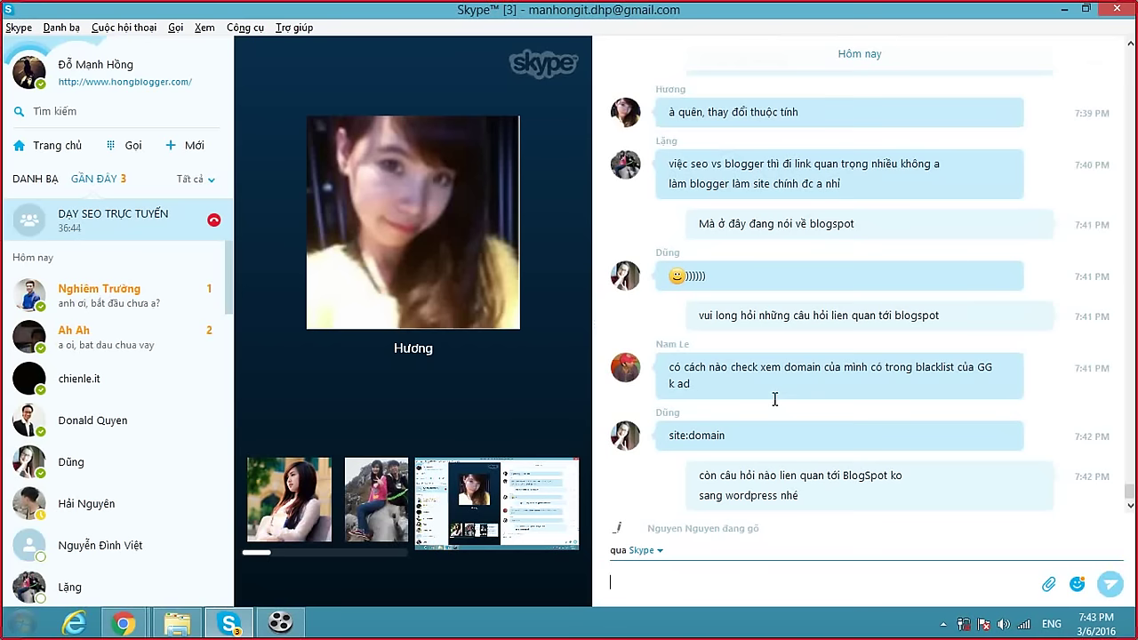
# Bring the Blogger template editor window back to the front.
pyautogui.moveTo(502, 223)
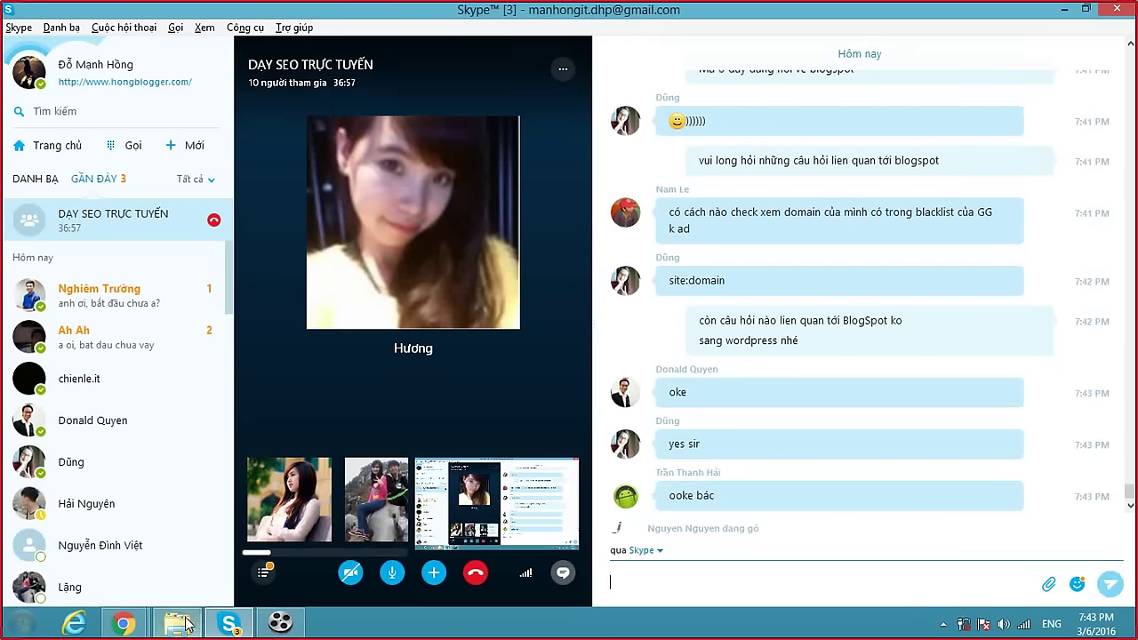
pyautogui.moveTo(129, 624)
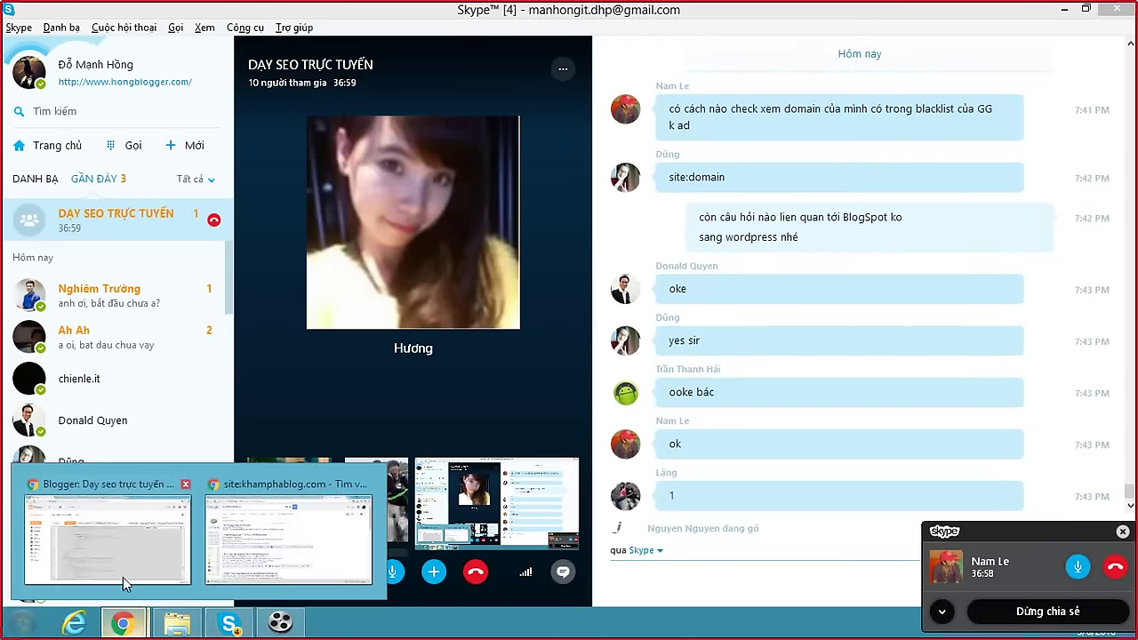
pyautogui.click(121, 565)
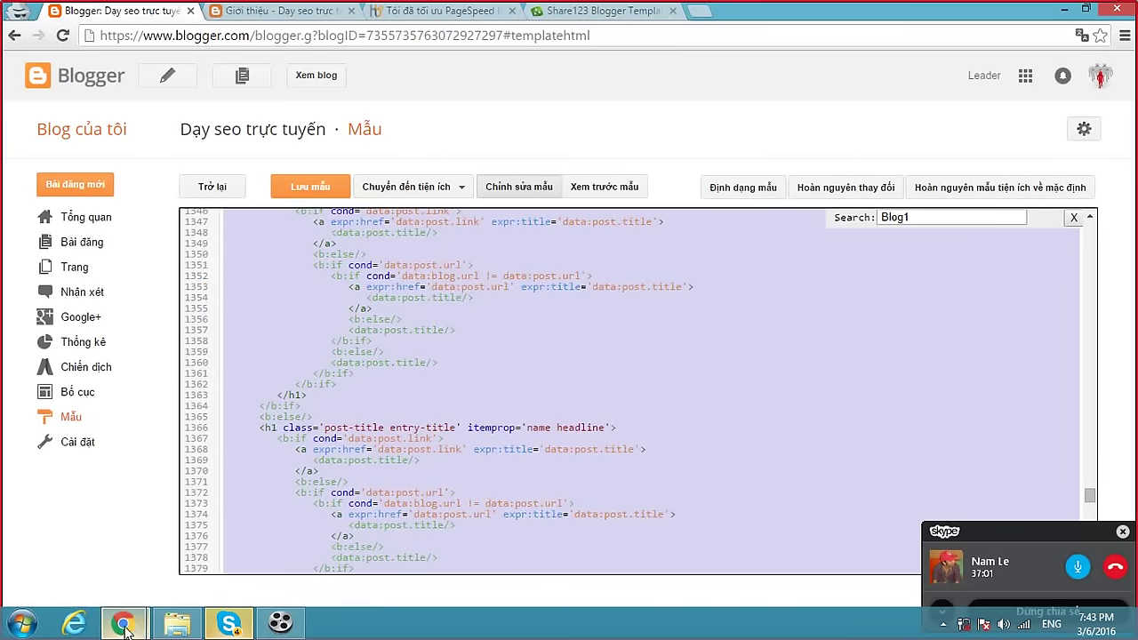
# Review the blog's Stats Insights and Feedback pages, then return to the live blog post.
pyautogui.moveTo(123, 626)
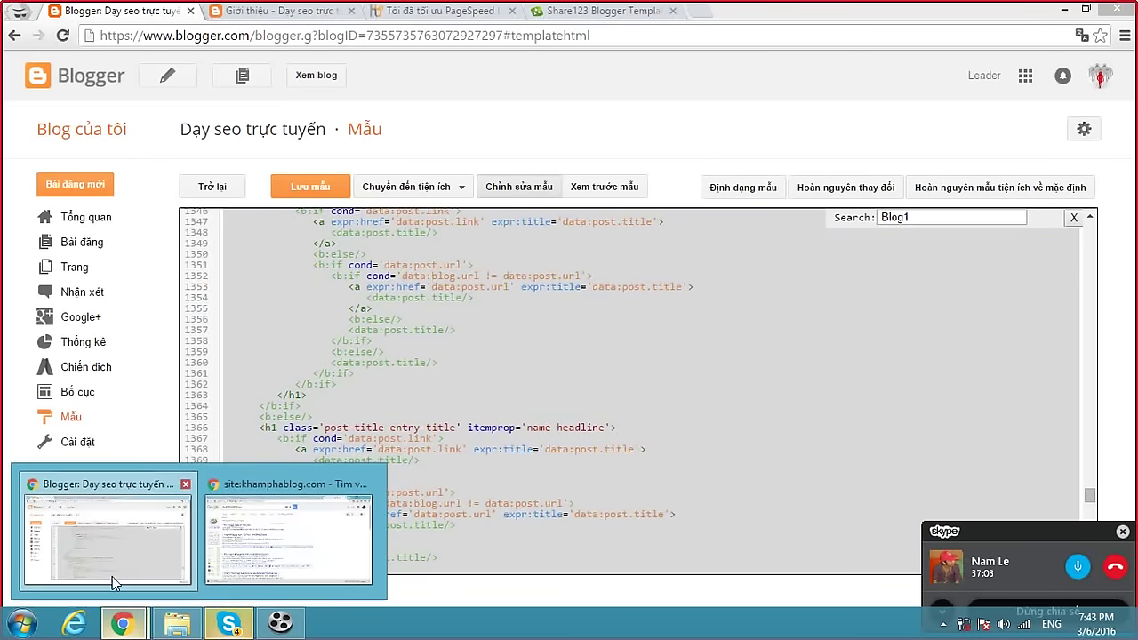
pyautogui.click(259, 554)
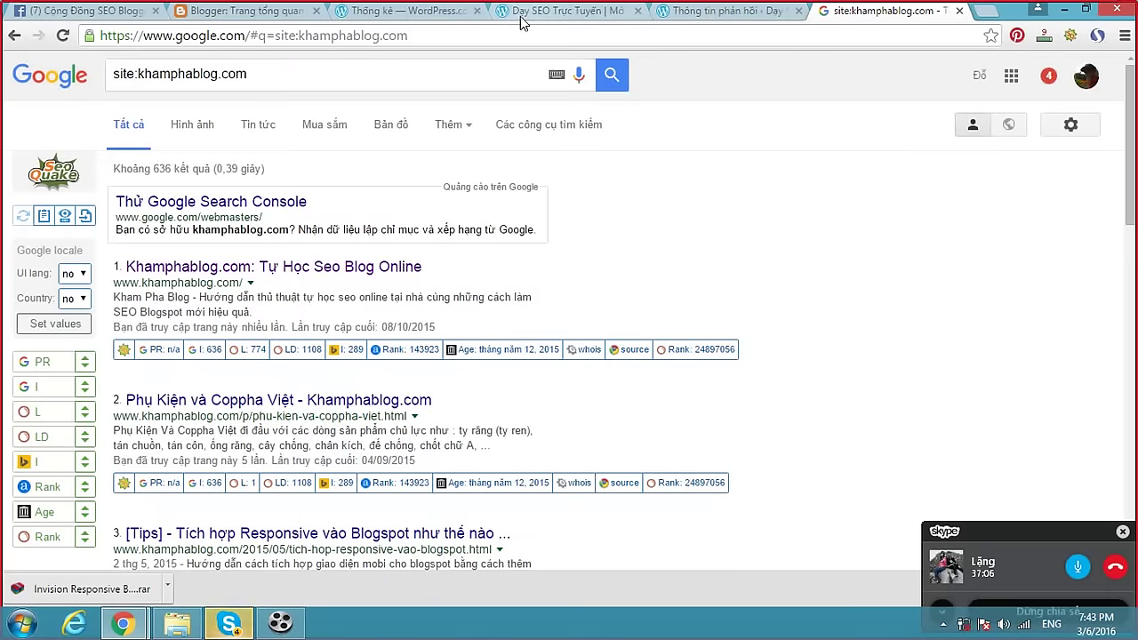
pyautogui.click(524, 13)
pyautogui.click(399, 11)
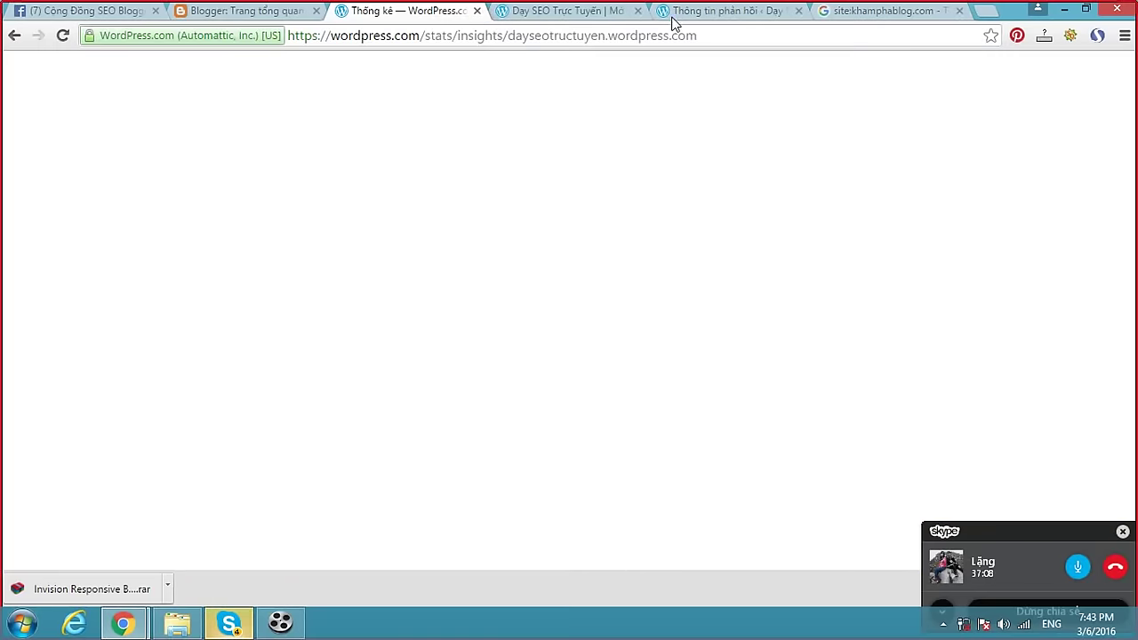
pyautogui.click(689, 18)
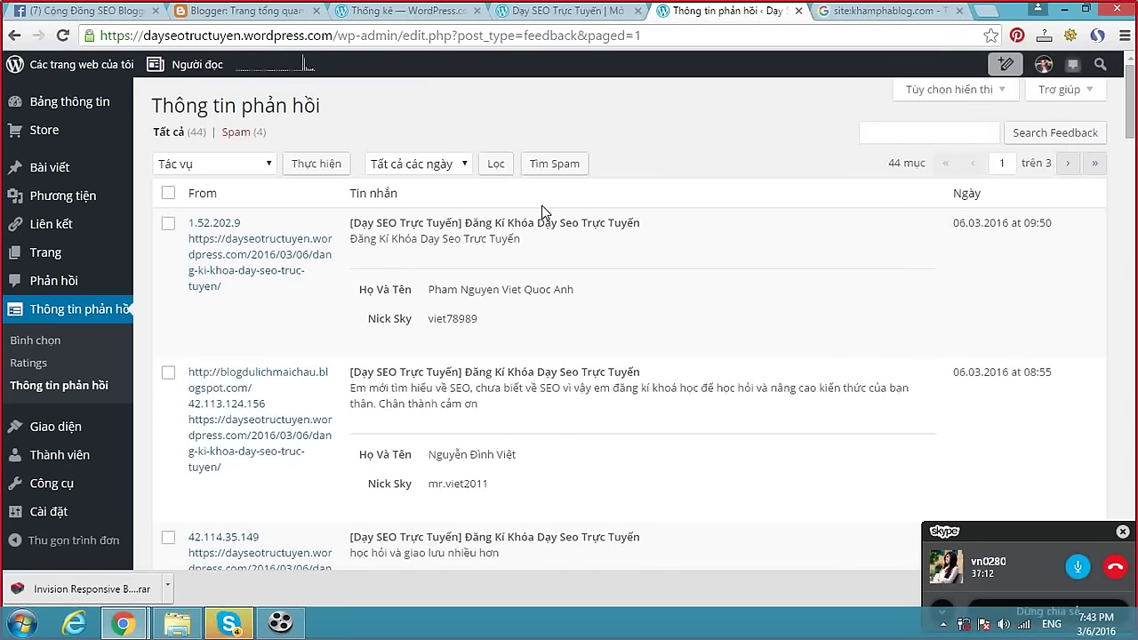
pyautogui.click(580, 12)
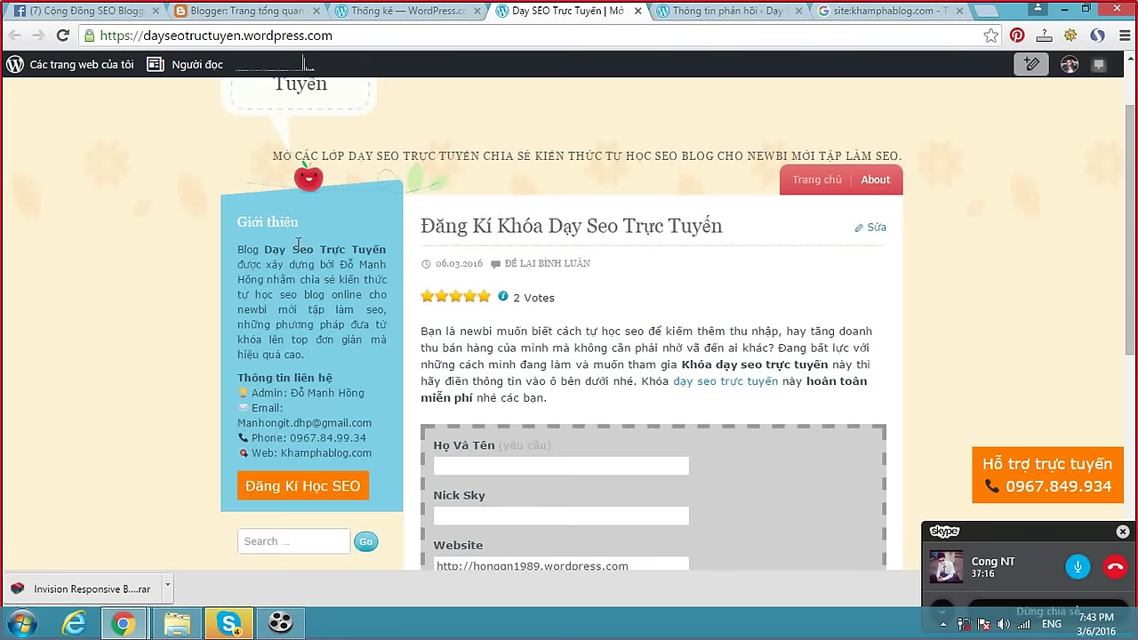
pyautogui.scroll(1, 498, 245)
pyautogui.scroll(-3, 500, 240)
pyautogui.scroll(3, 501, 238)
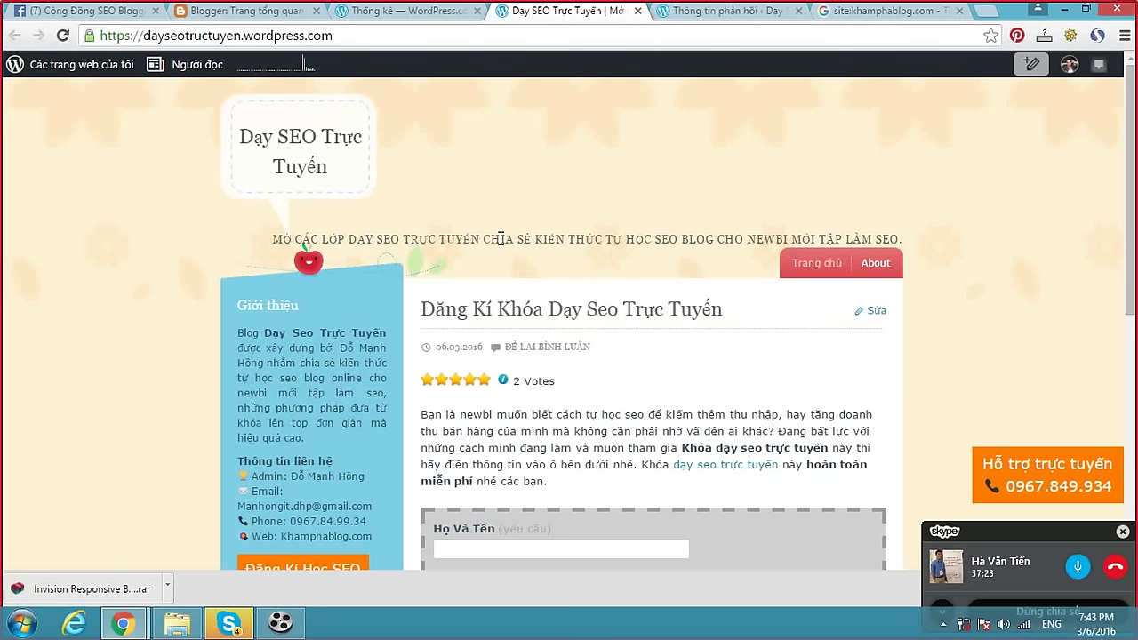
# Reload the live Dạy SEO Trực Tuyến blog from its address bar.
pyautogui.click(297, 37)
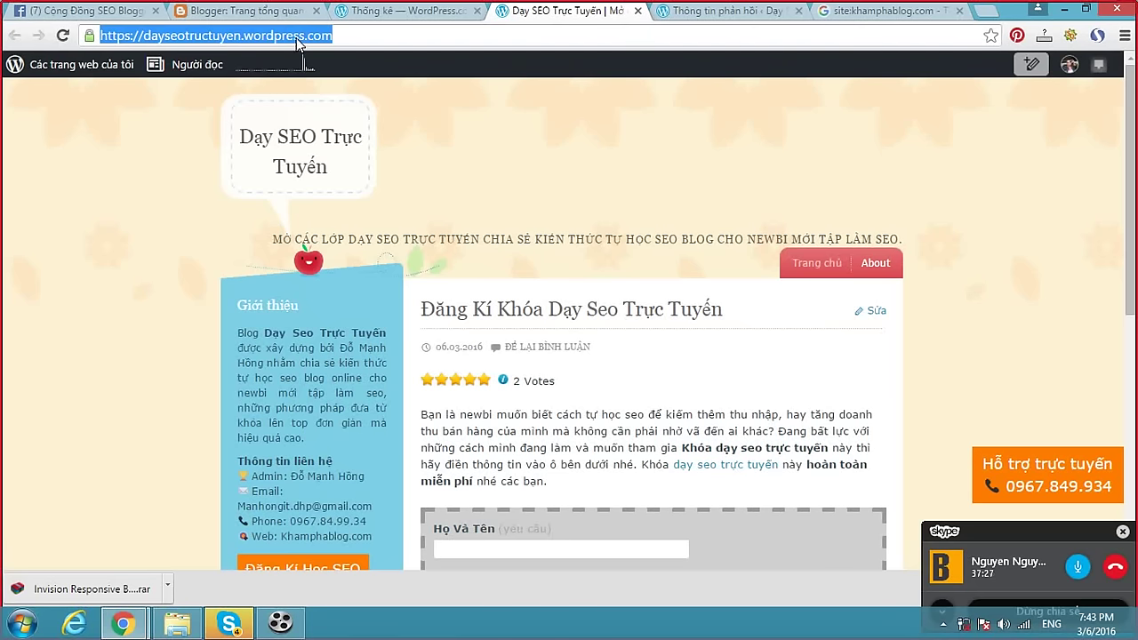
pyautogui.click(239, 36)
pyautogui.moveTo(240, 35); pyautogui.dragTo(142, 37)
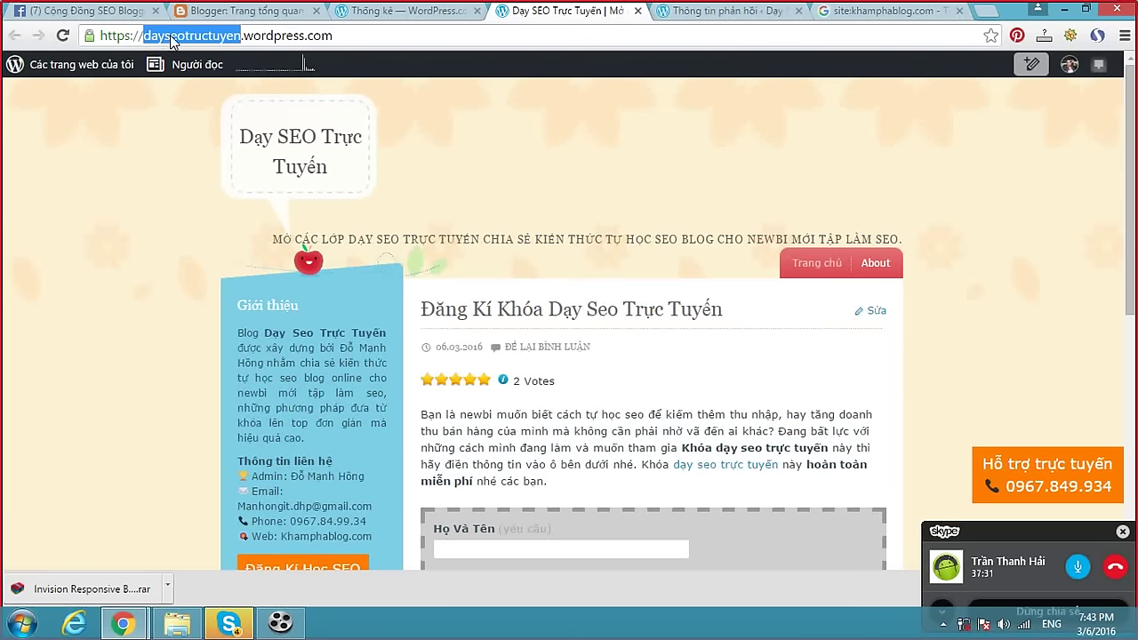
pyautogui.press('Return')
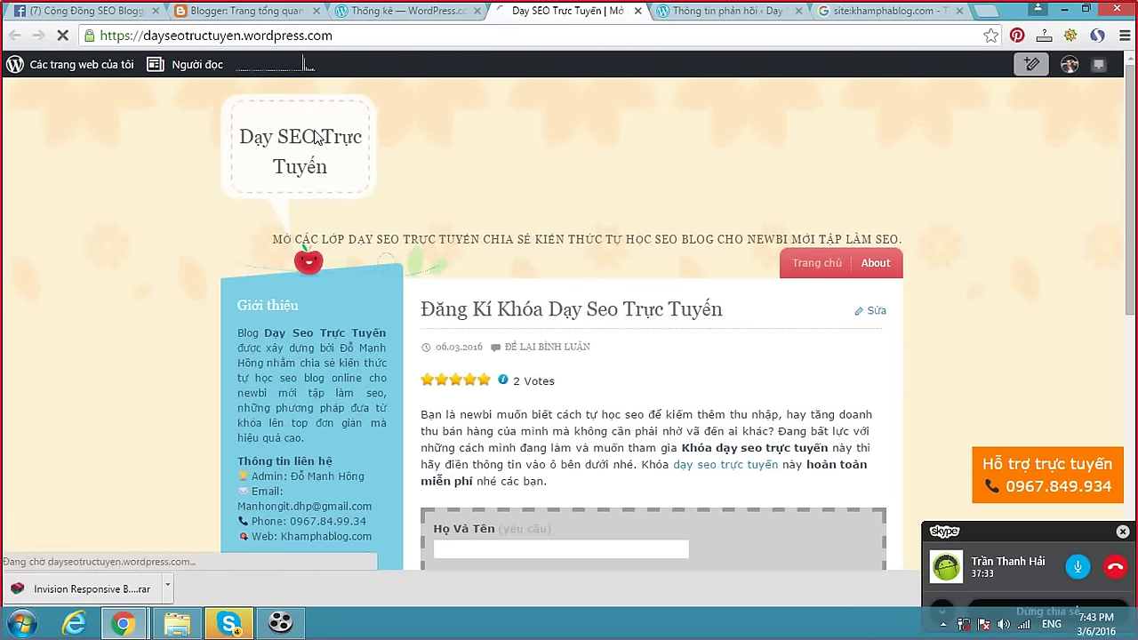
# Highlight the sidebar introduction and contact details, then return to Skype's message box.
pyautogui.scroll(-2, 429, 214)
pyautogui.scroll(-1, 429, 214)
pyautogui.scroll(1, 429, 214)
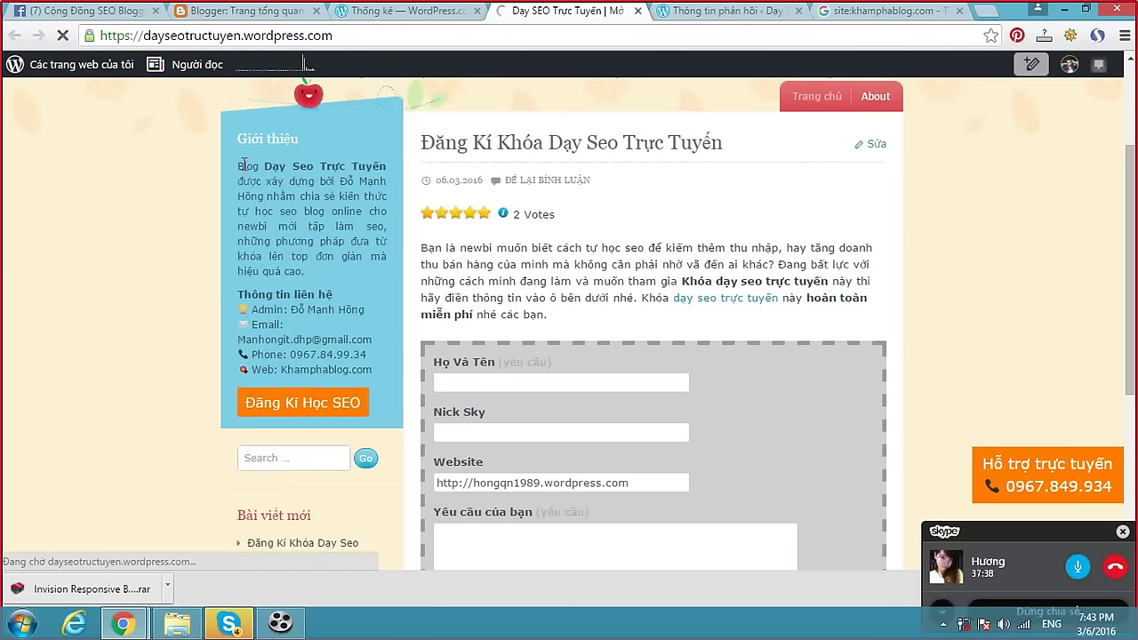
pyautogui.moveTo(240, 166); pyautogui.dragTo(375, 357)
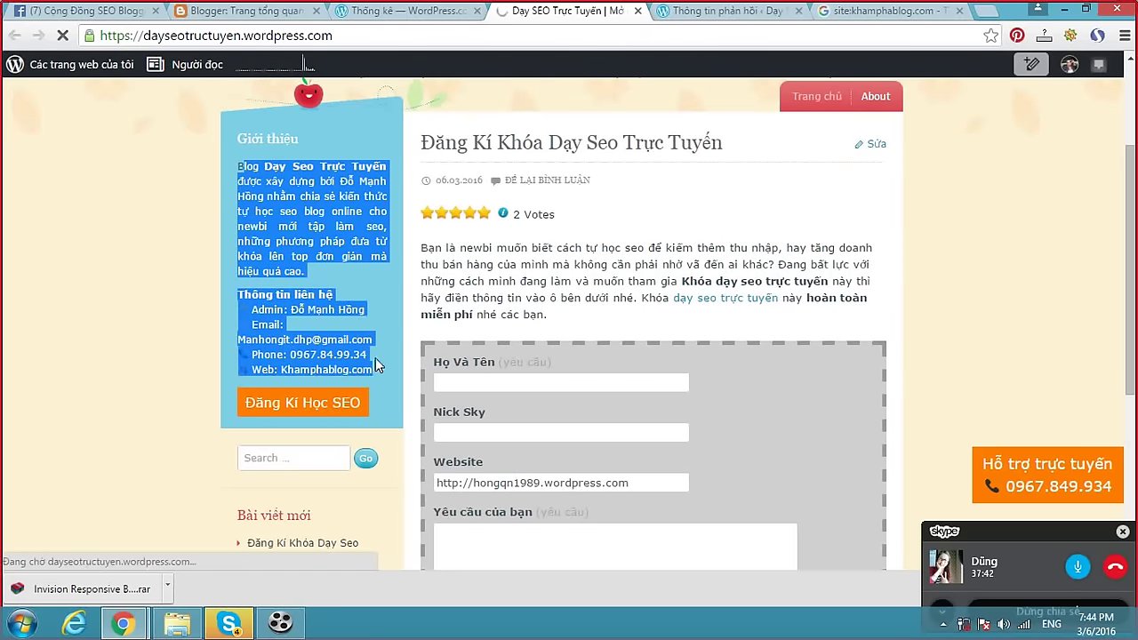
pyautogui.click(396, 317)
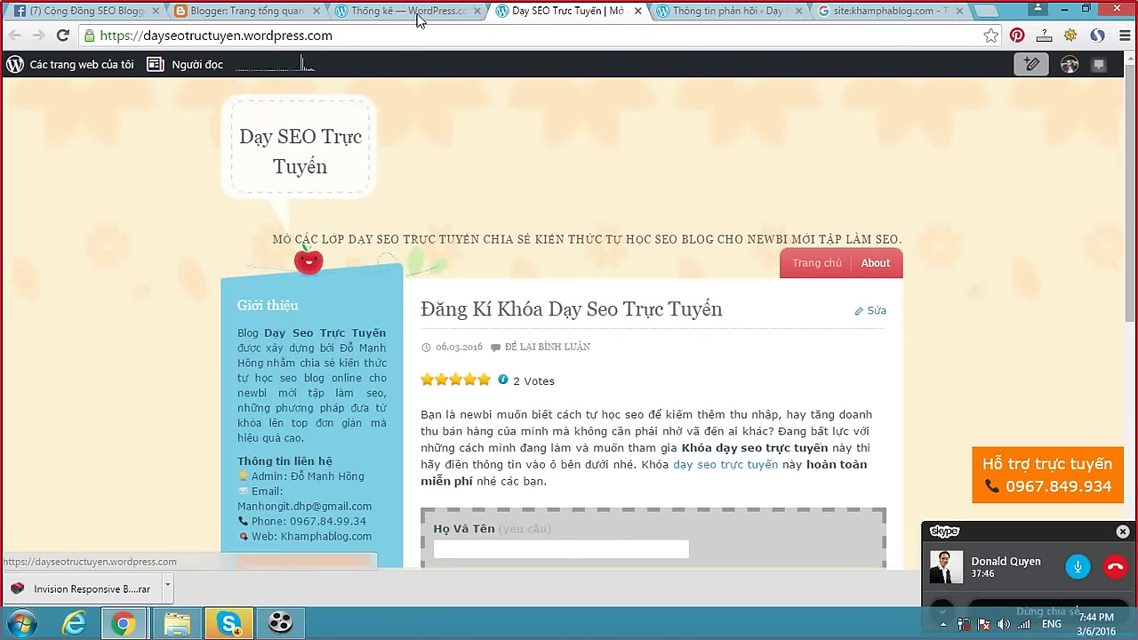
pyautogui.click(228, 622)
pyautogui.click(672, 579)
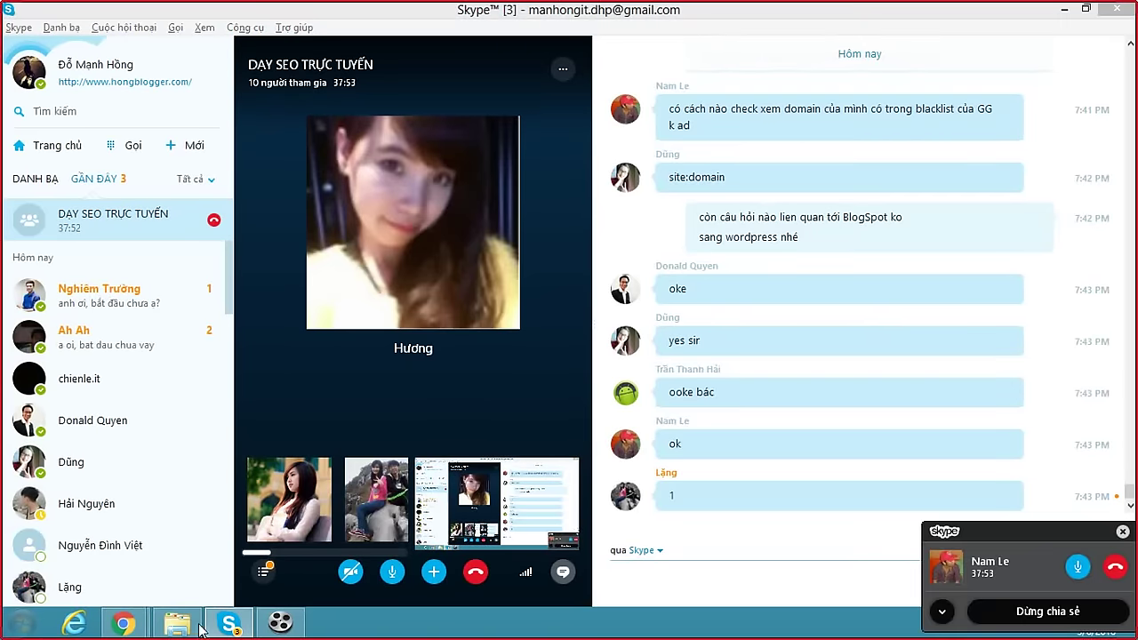
# Reload the live blog's home page from Chrome.
pyautogui.click(123, 622)
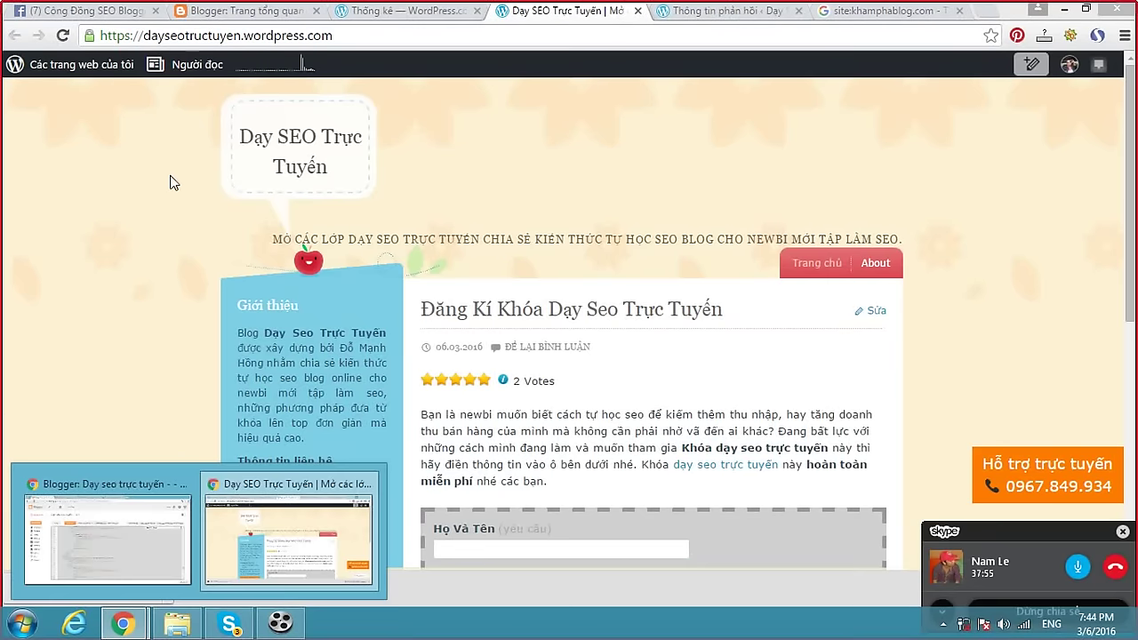
pyautogui.scroll(-5, 174, 175)
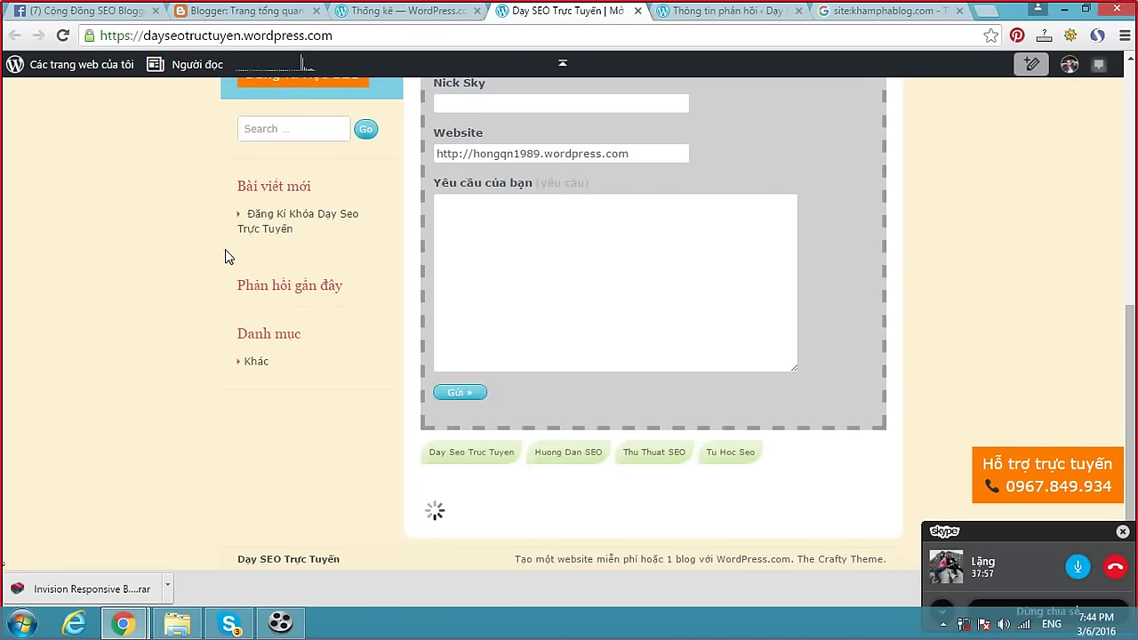
pyautogui.scroll(5, 201, 266)
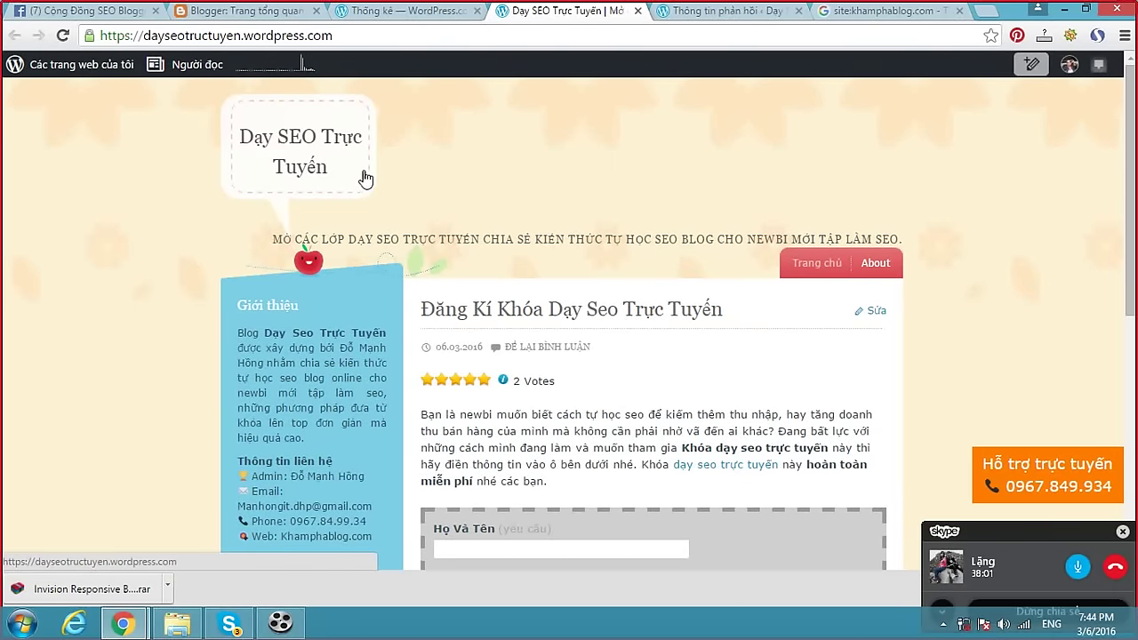
pyautogui.click(241, 35)
pyautogui.click(241, 36)
pyautogui.moveTo(242, 35); pyautogui.dragTo(140, 36)
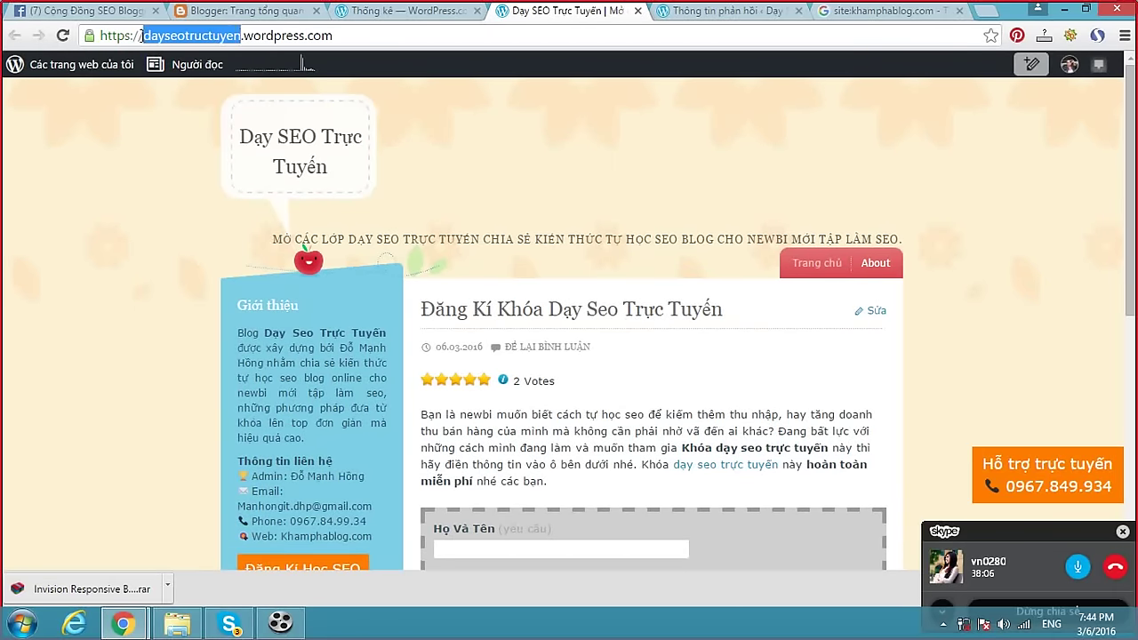
pyautogui.click(141, 36)
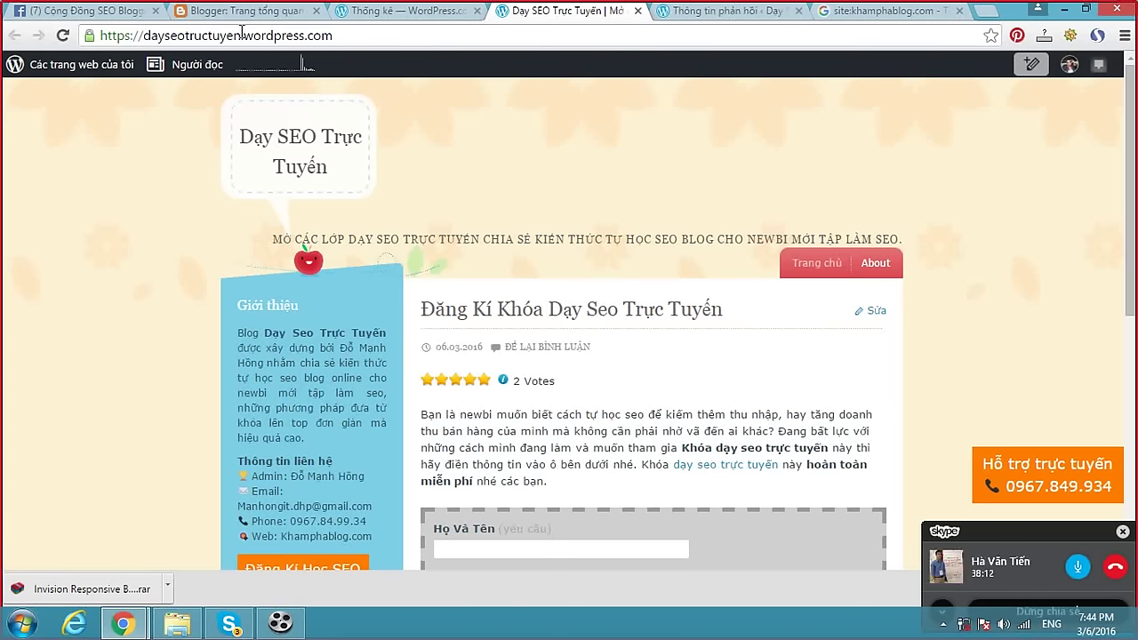
pyautogui.click(304, 141)
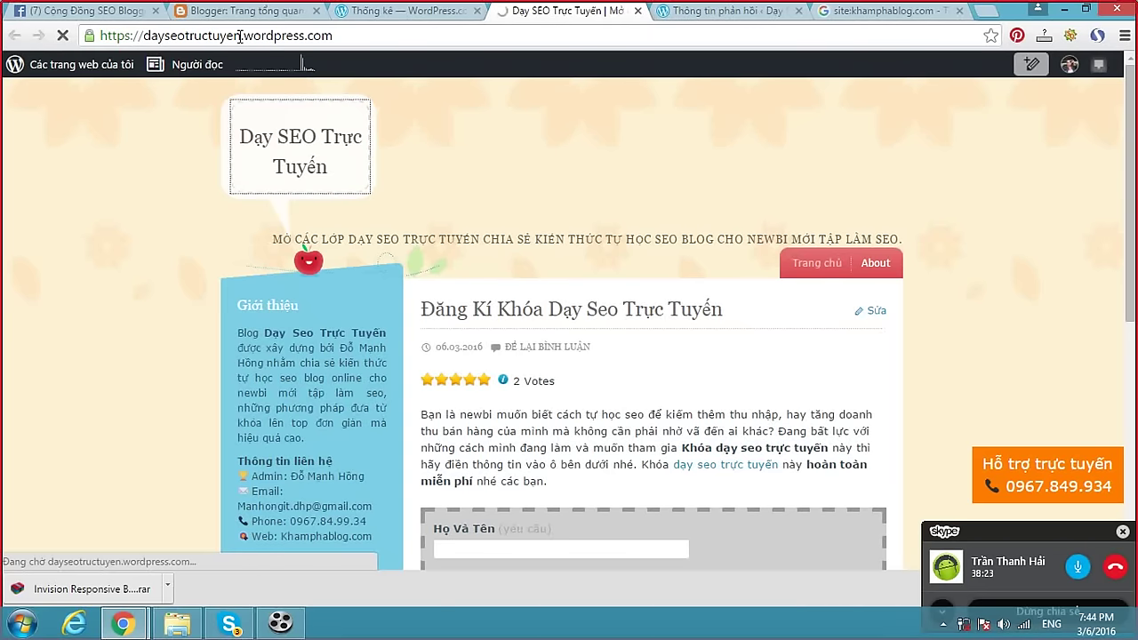
pyautogui.moveTo(239, 35); pyautogui.dragTo(143, 36)
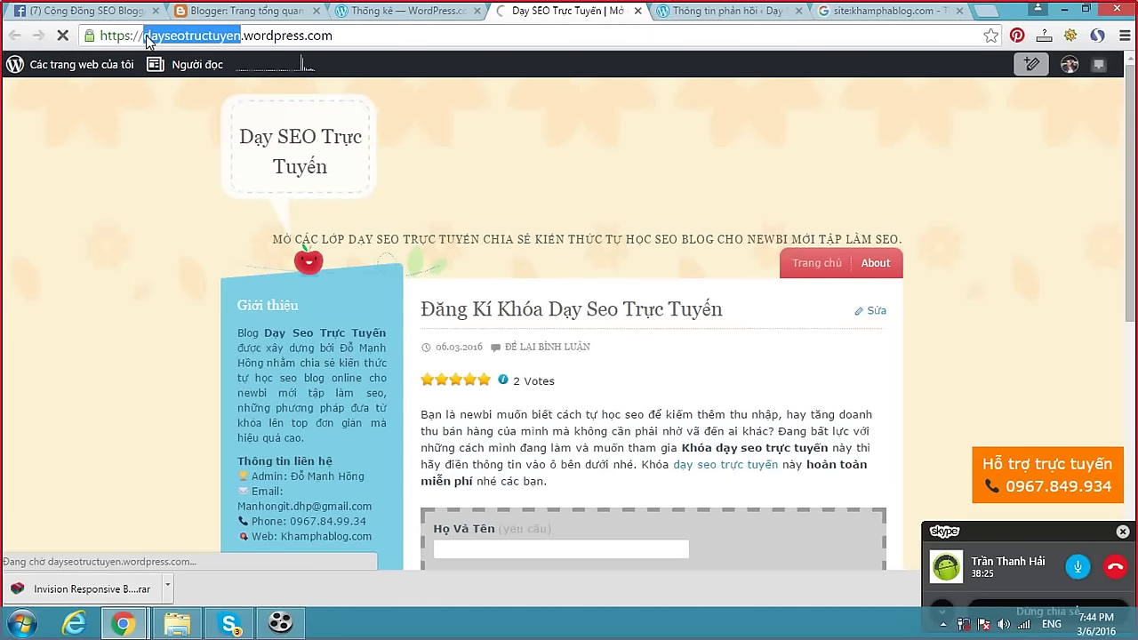
pyautogui.click(148, 40)
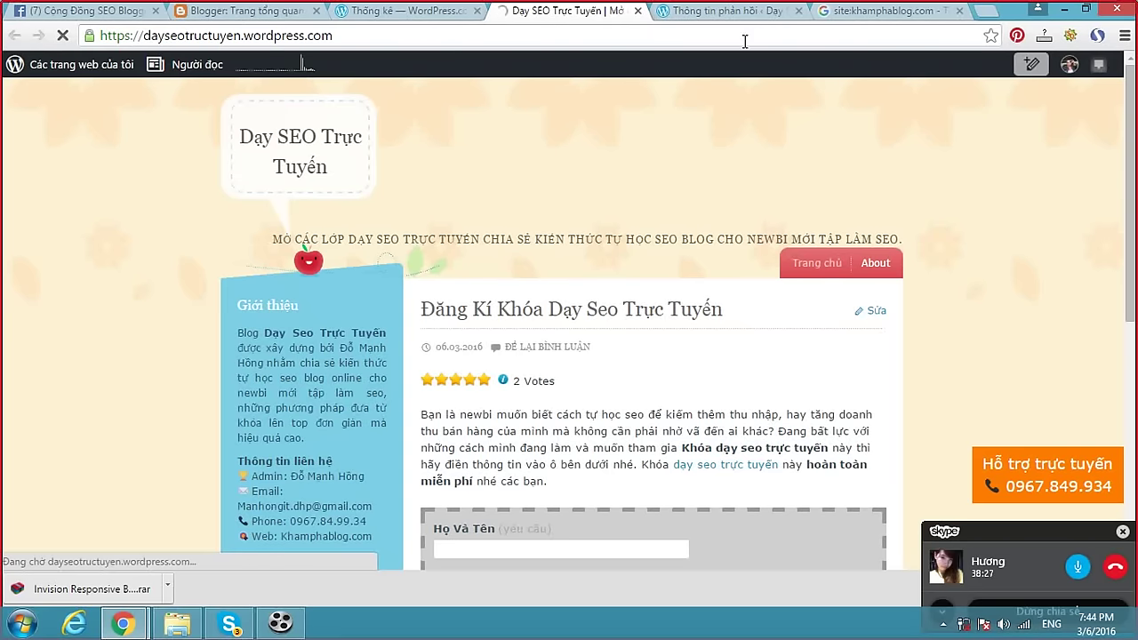
# Switch to the site:khamphablog.com results, close the Blogger window, and open an incognito window.
pyautogui.click(883, 11)
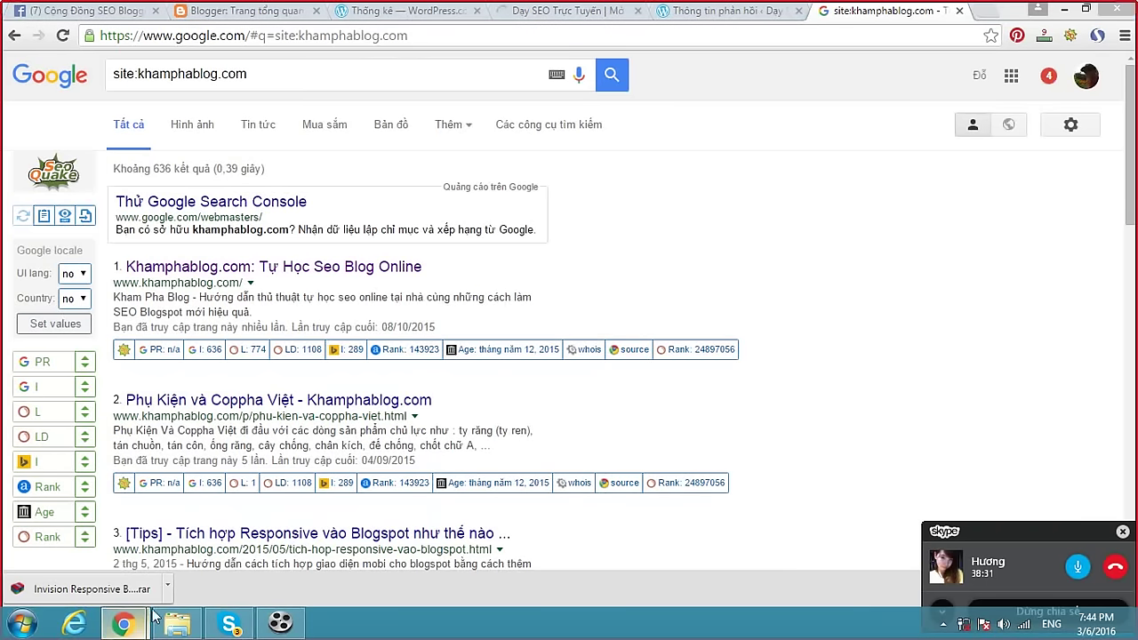
pyautogui.moveTo(122, 623)
pyautogui.click(253, 555)
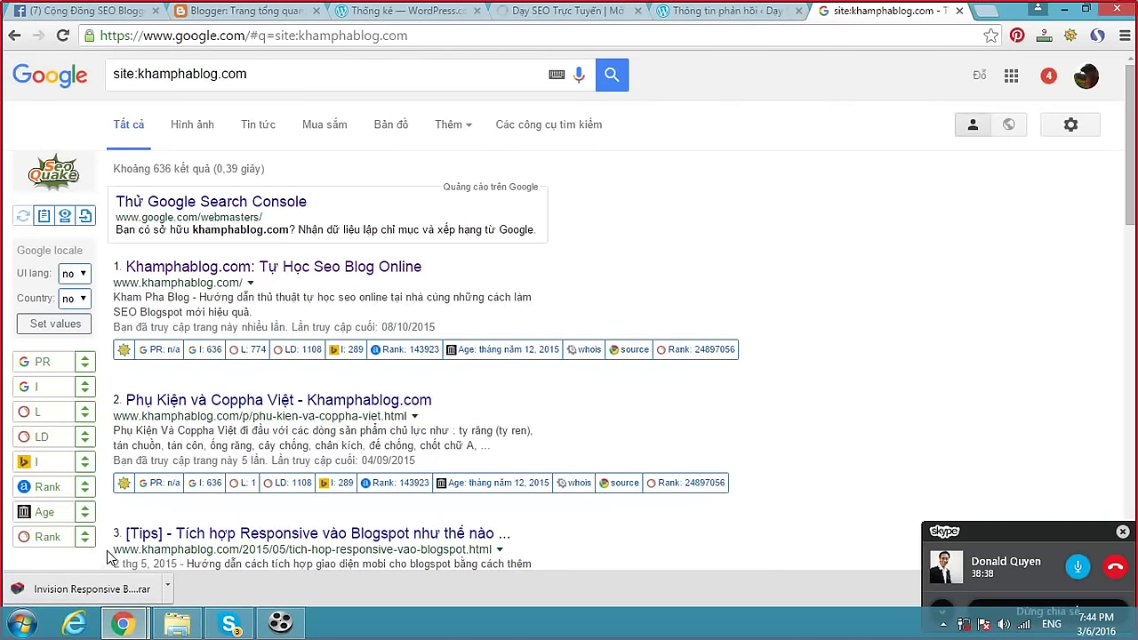
pyautogui.click(112, 546)
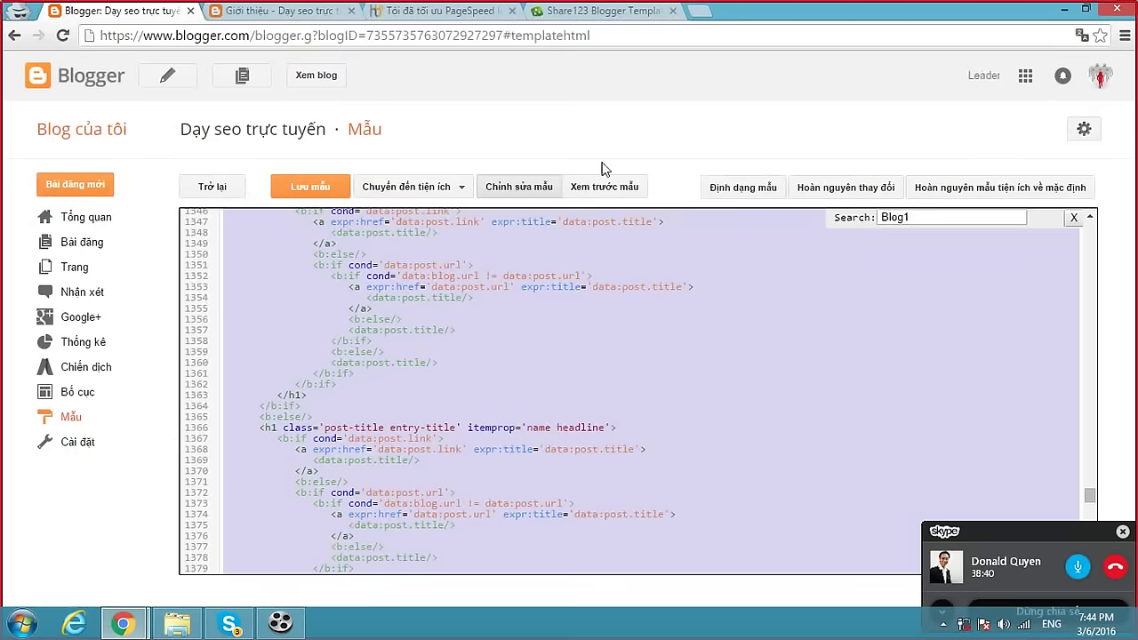
pyautogui.click(1122, 11)
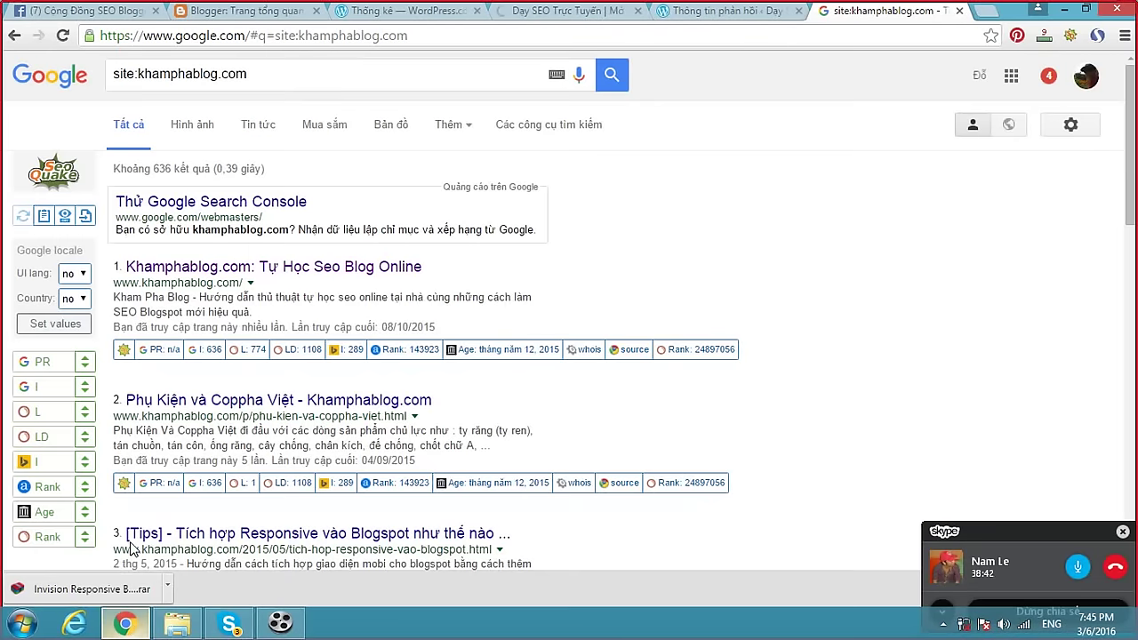
pyautogui.click(285, 36)
pyautogui.hotkey('ctrl', 'shift', 'n')
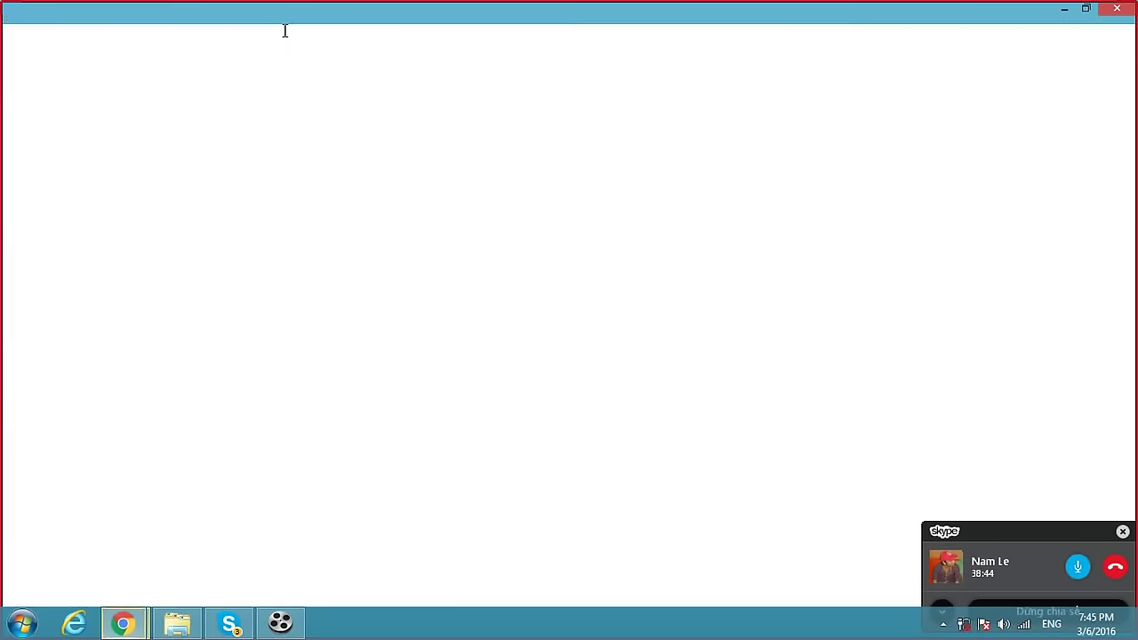
# Search Google for 'day seo trực tuyến cho newbi' and scroll the results.
pyautogui.write('google.com')
pyautogui.press('Return')
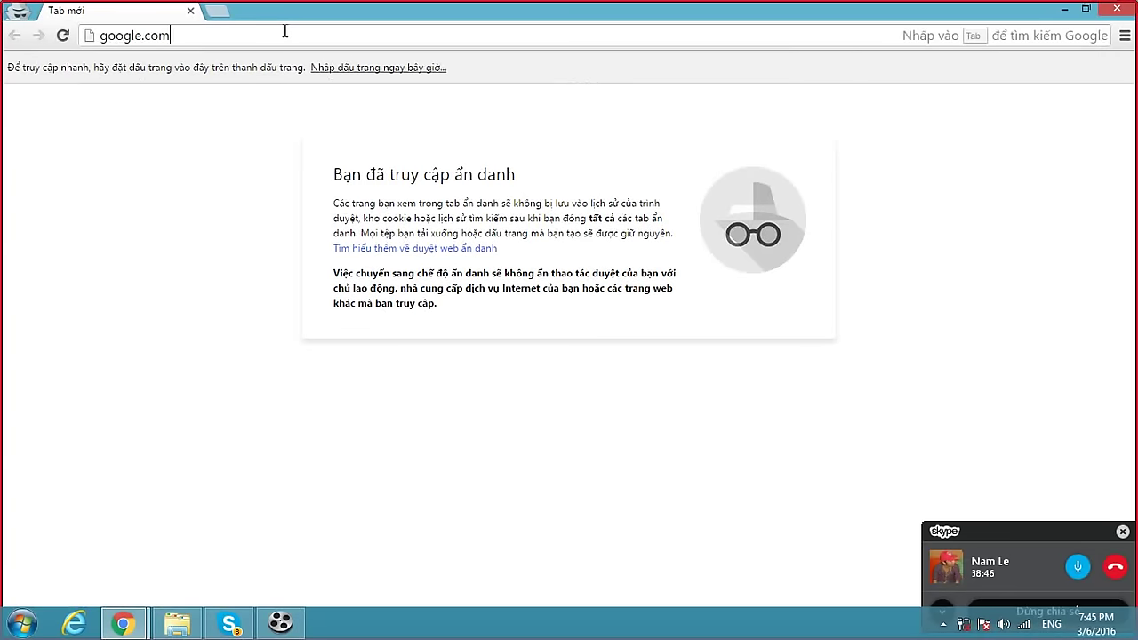
pyautogui.click(340, 317)
pyautogui.write('day')
pyautogui.write(' seo trực')
pyautogui.write(' tuyến cho n')
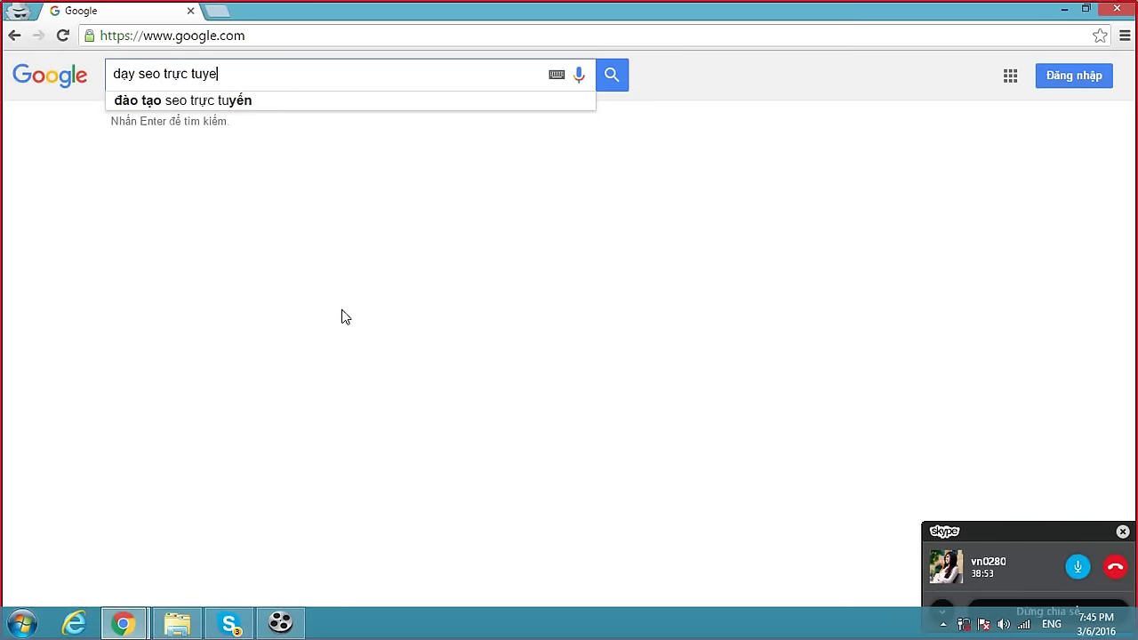
pyautogui.write('ewbi')
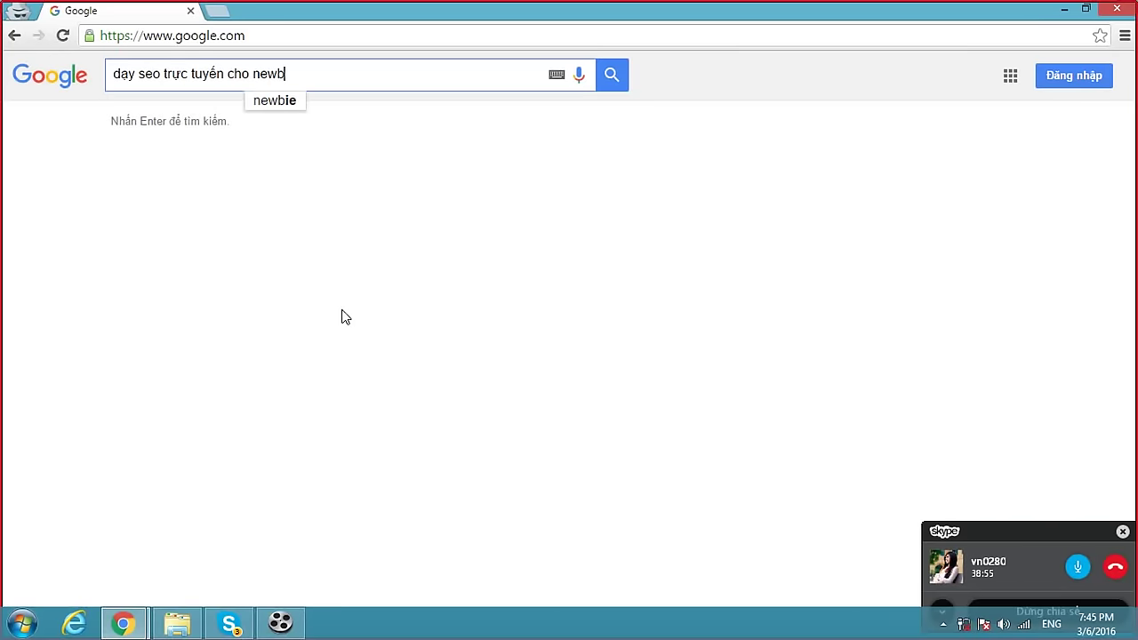
pyautogui.press('Return')
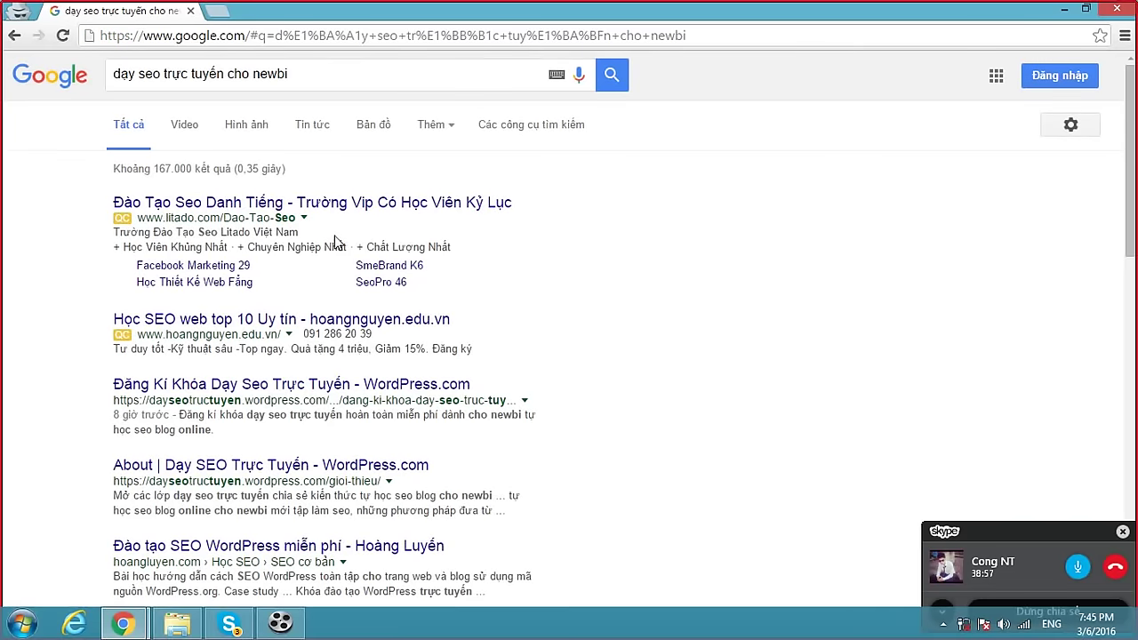
pyautogui.scroll(-1, 334, 242)
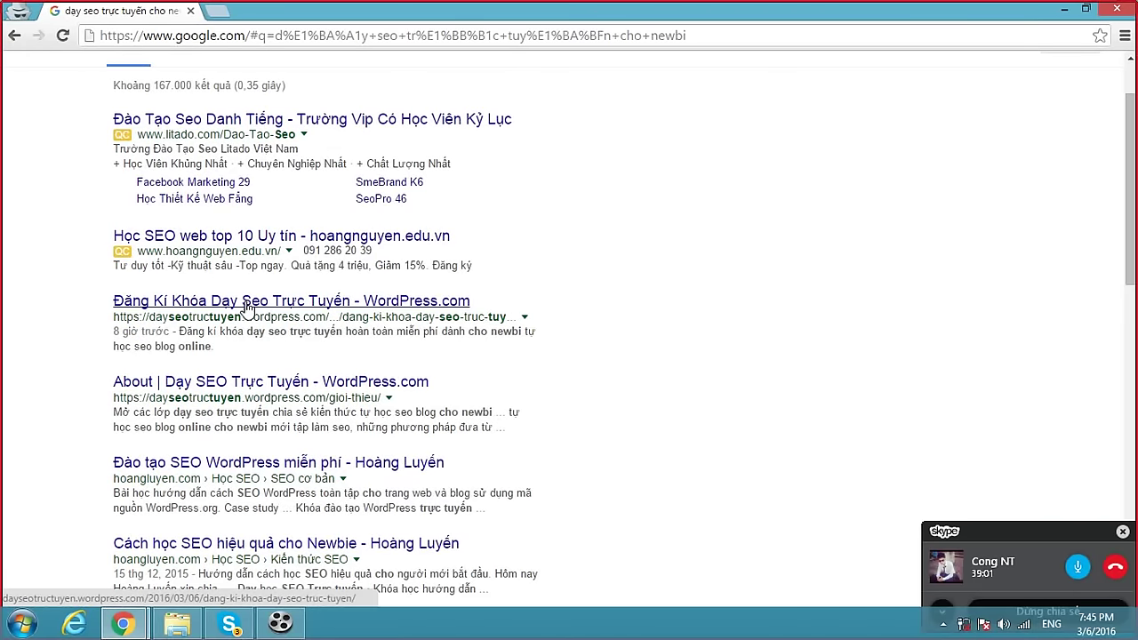
# Open the blog's course registration result, return to the Google results, then bring up the Skype call.
pyautogui.click(313, 311)
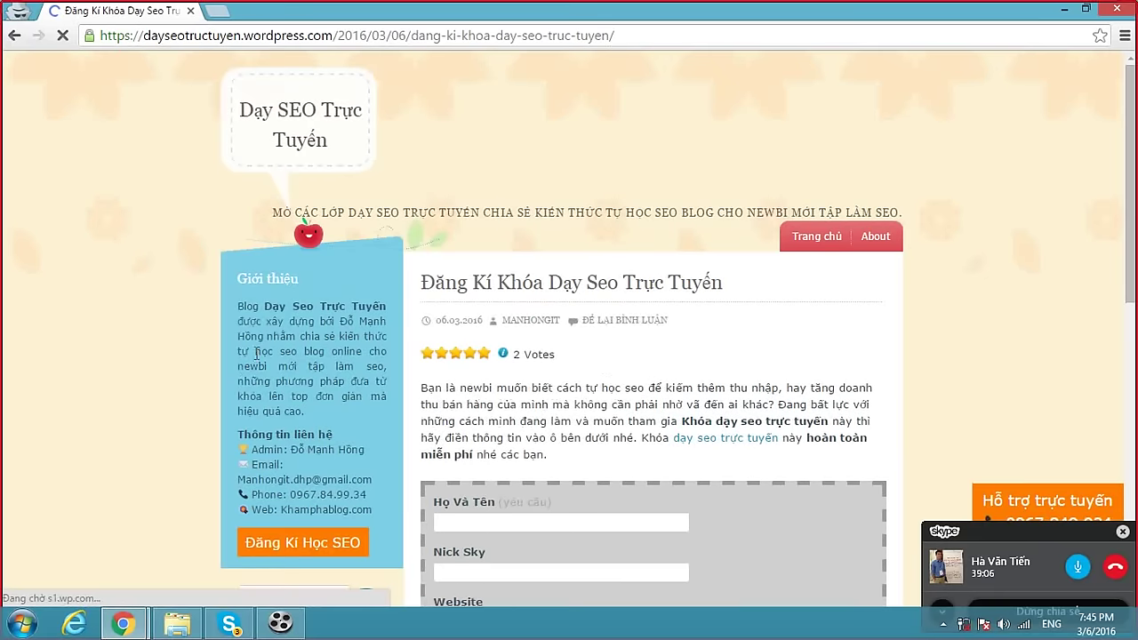
pyautogui.click(16, 35)
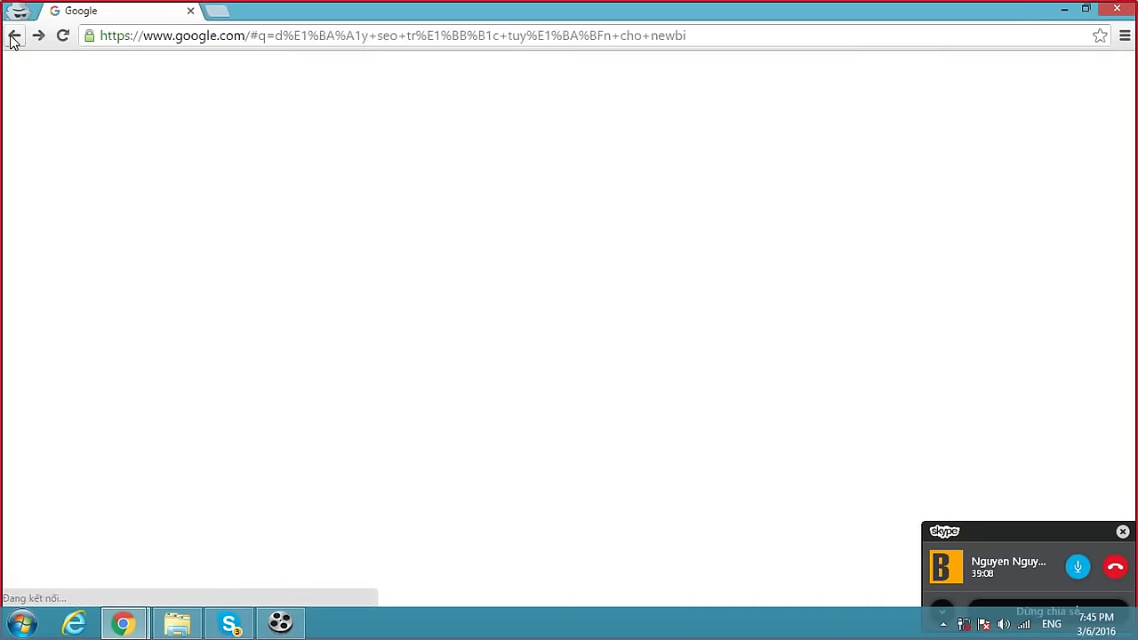
pyautogui.click(317, 78)
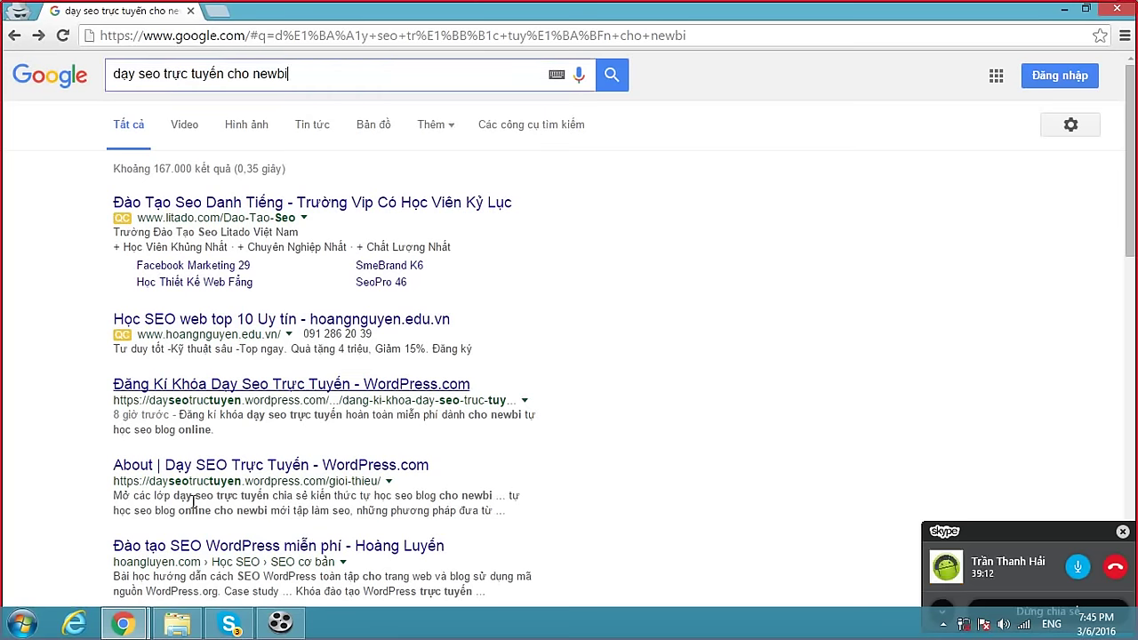
pyautogui.click(229, 625)
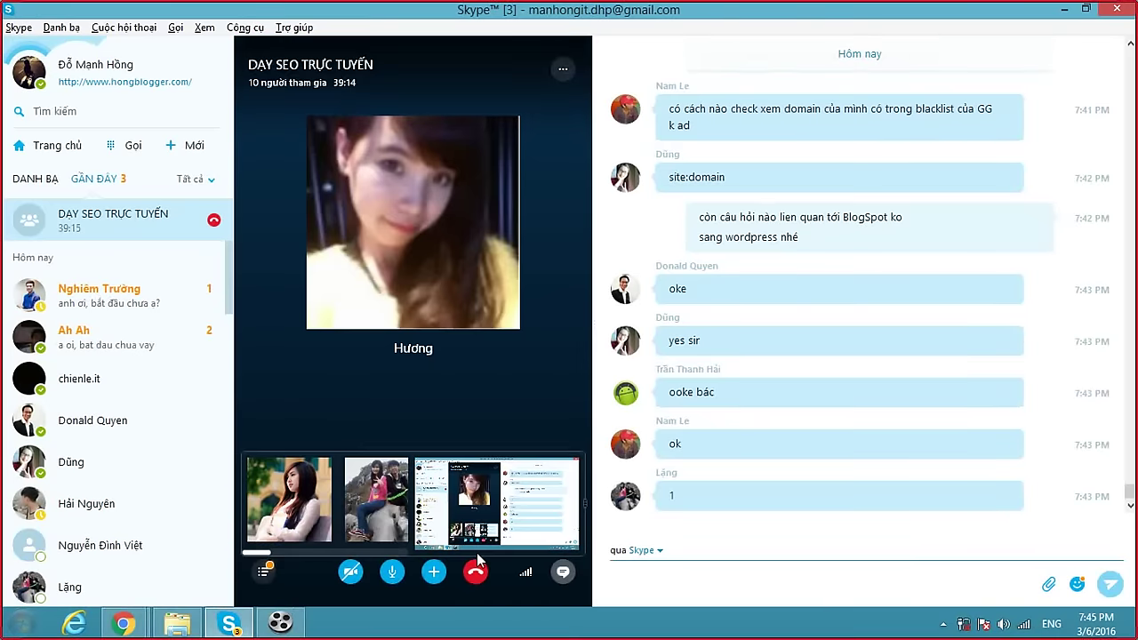
# Return to Chrome and switch from the feedback list to the live blog tab.
pyautogui.moveTo(141, 617)
pyautogui.click(153, 559)
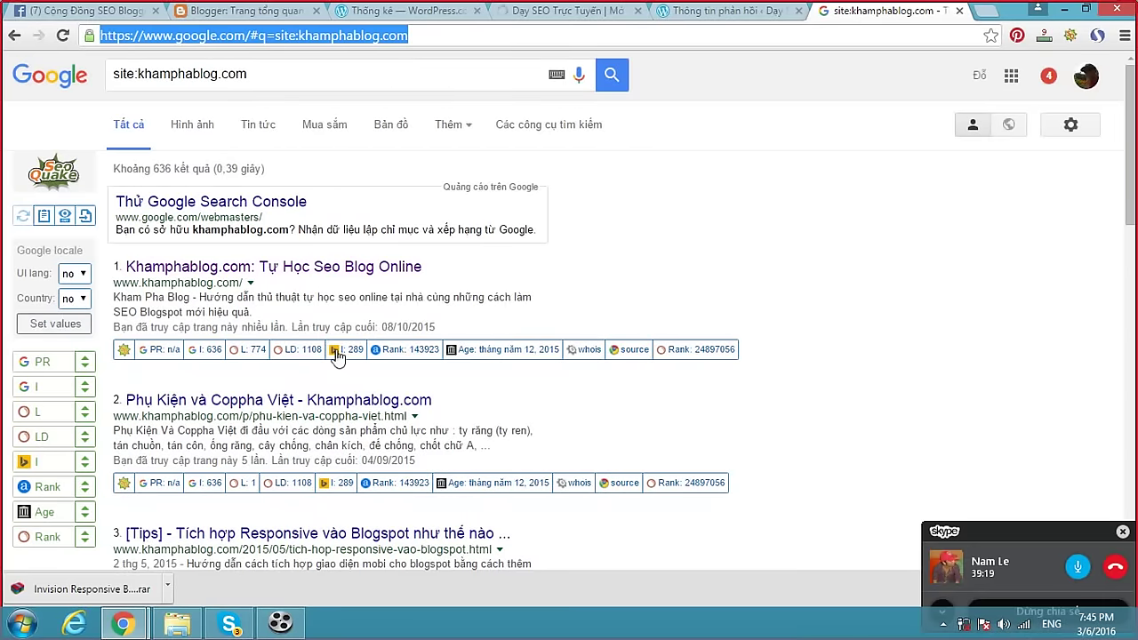
pyautogui.click(708, 12)
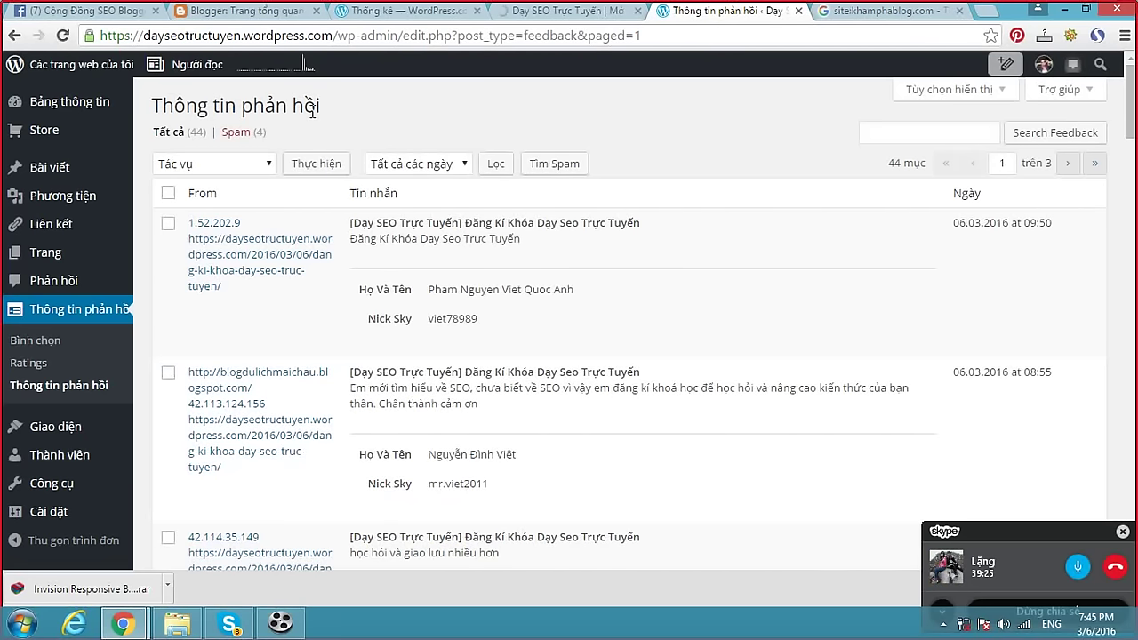
pyautogui.click(573, 12)
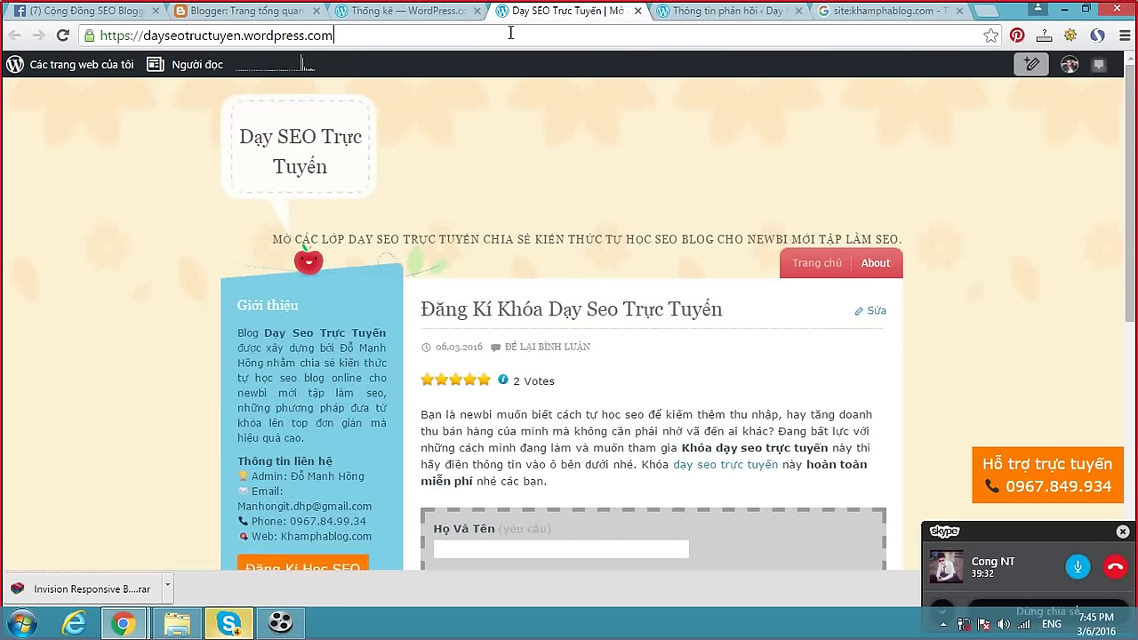
# Load the blog's /wp-admin dashboard, scroll its activity, and open General settings.
pyautogui.click(510, 33)
pyautogui.write('/')
pyautogui.press('Return')
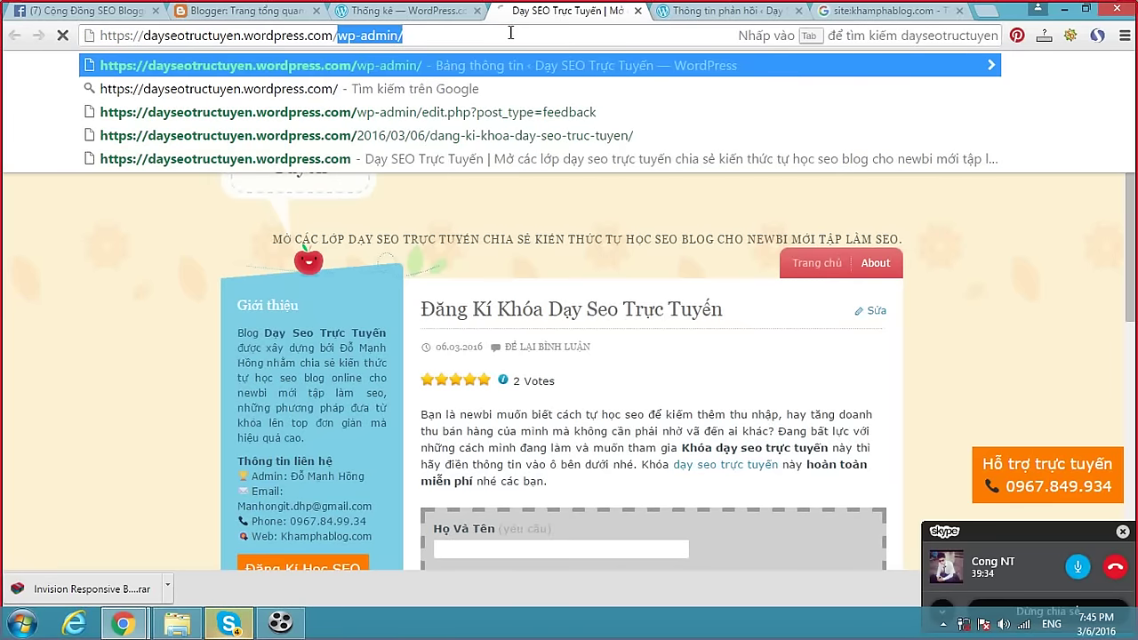
pyautogui.write('wp')
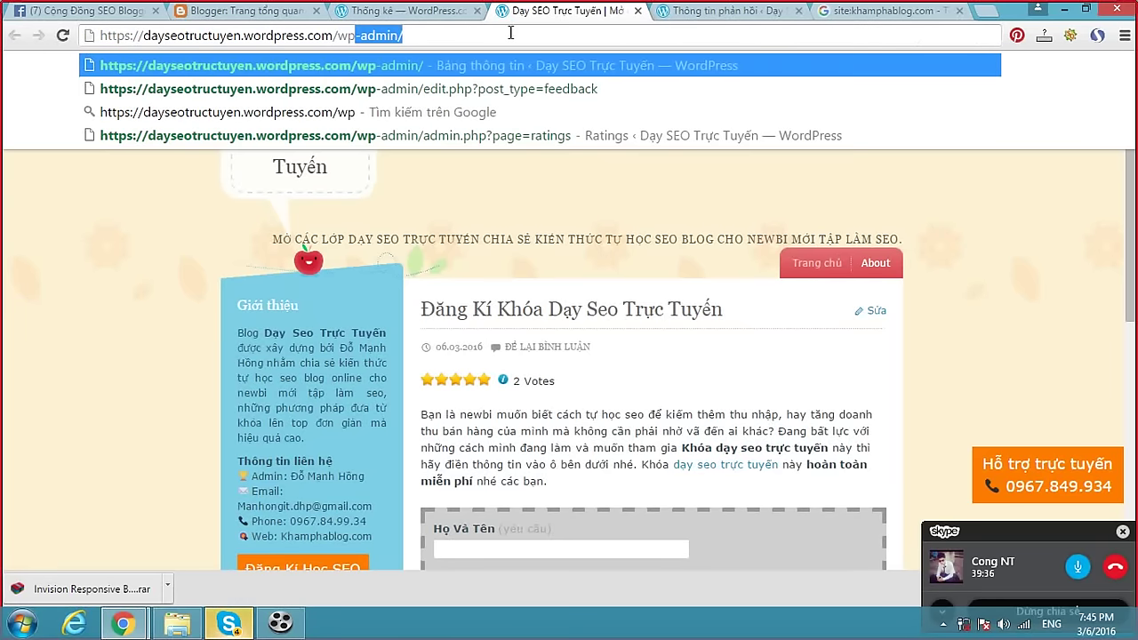
pyautogui.write('-')
pyautogui.write('min')
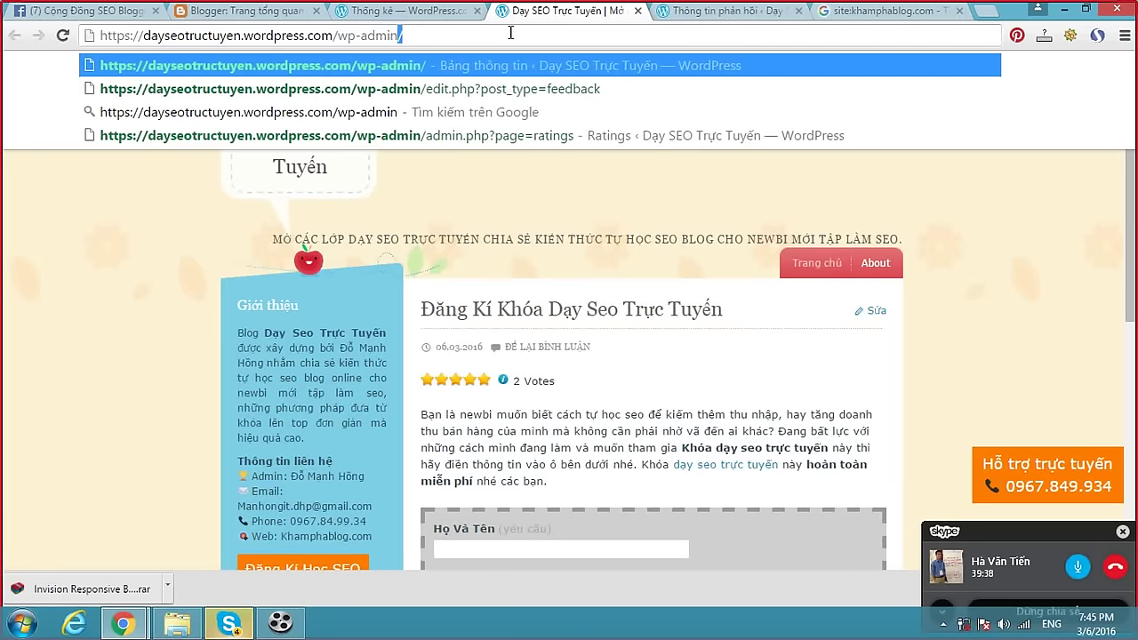
pyautogui.press('Return')
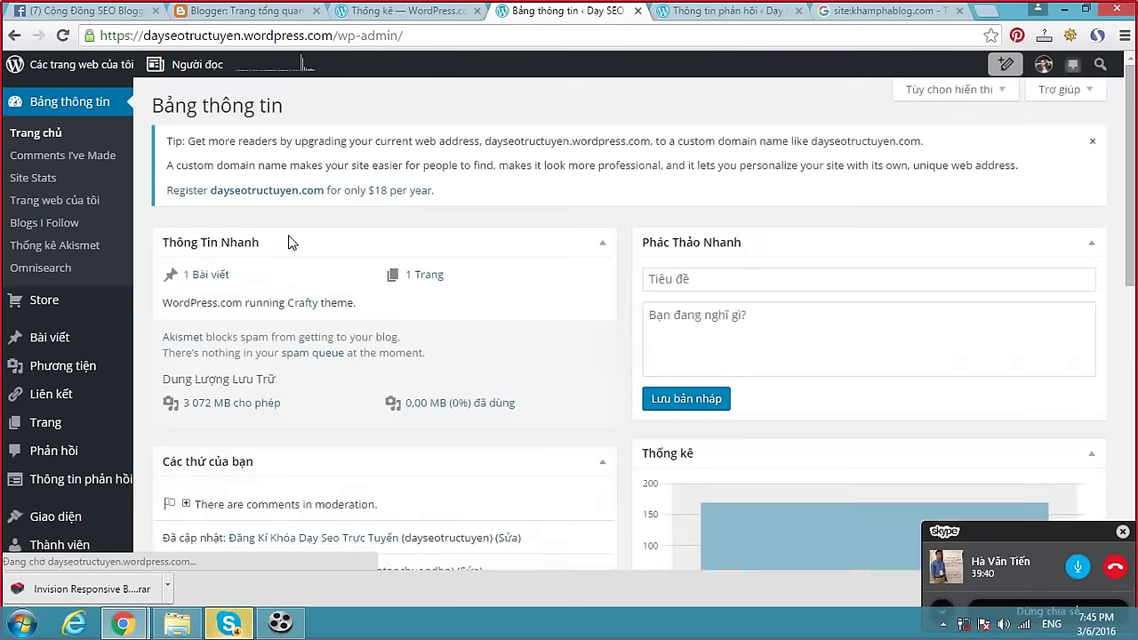
pyautogui.scroll(-5, 328, 254)
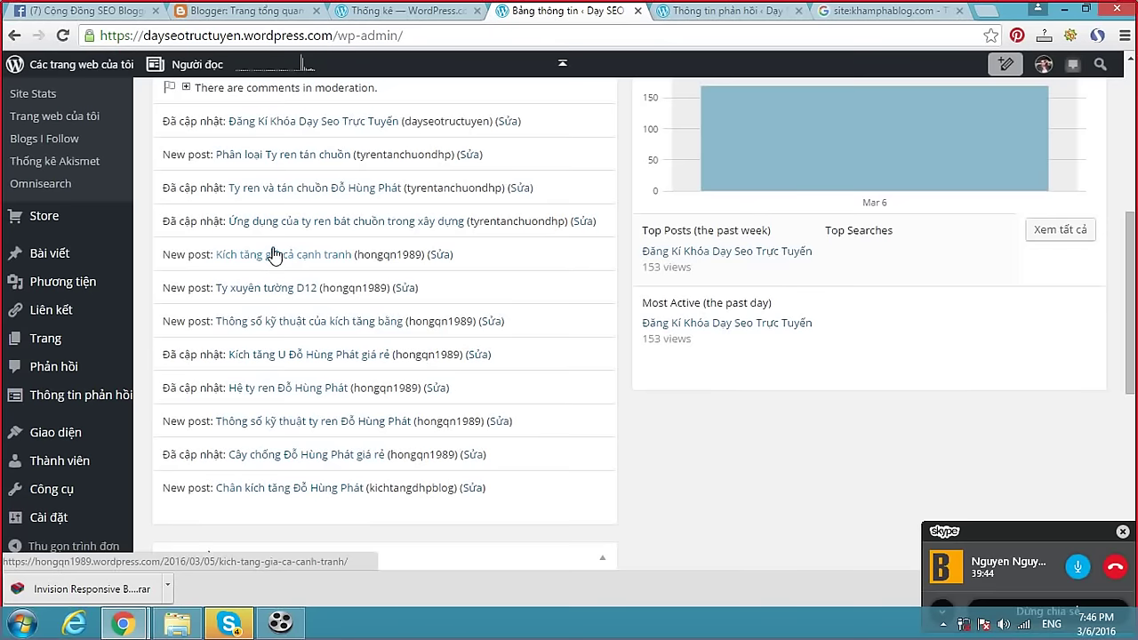
pyautogui.click(51, 516)
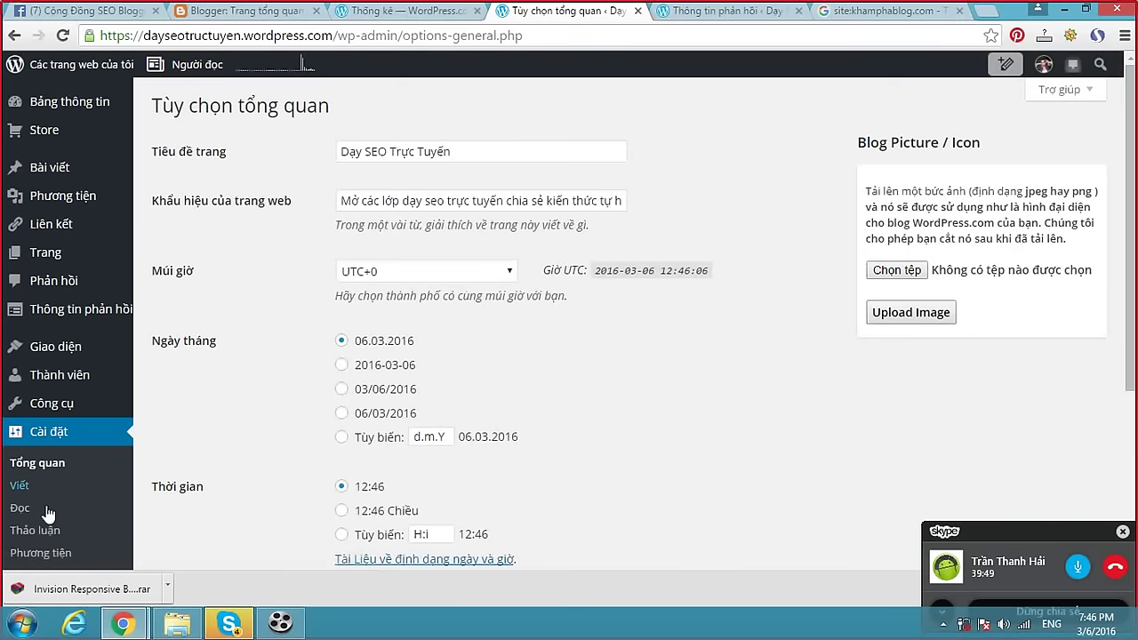
# Open Reading settings and highlight the Site Visibility option allowing search engines to index.
pyautogui.click(25, 508)
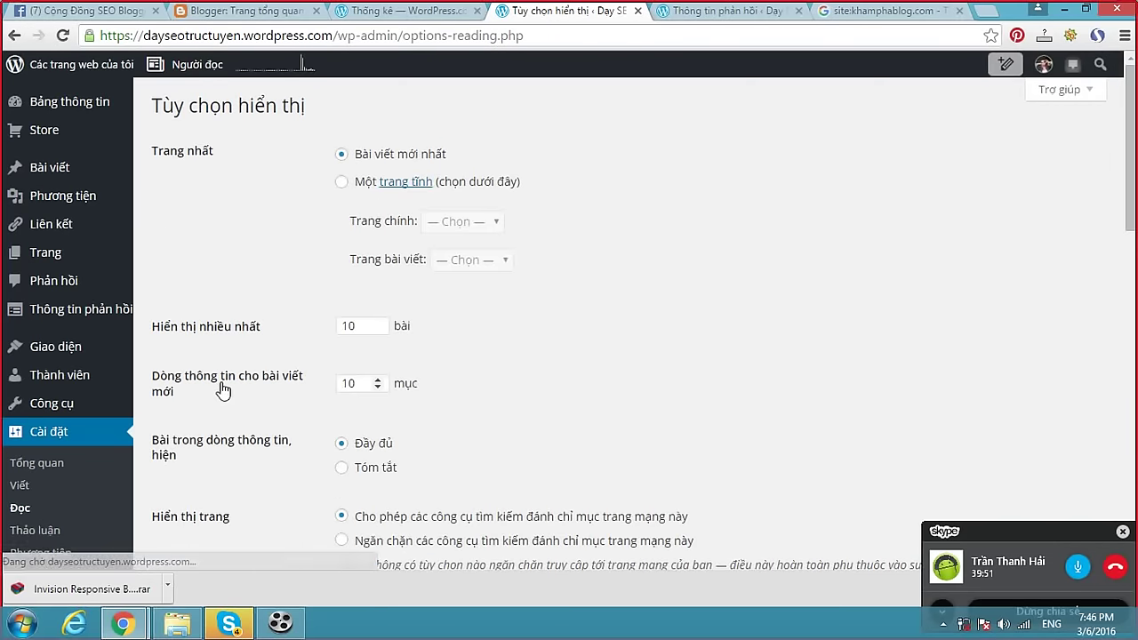
pyautogui.scroll(-2, 222, 388)
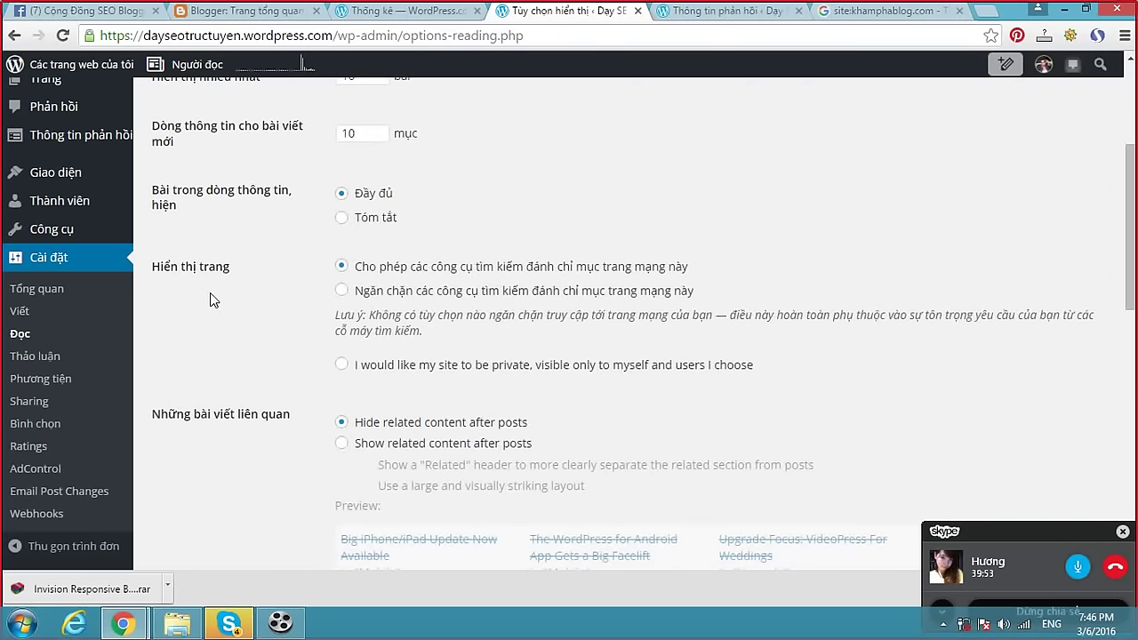
pyautogui.moveTo(153, 266); pyautogui.dragTo(243, 267)
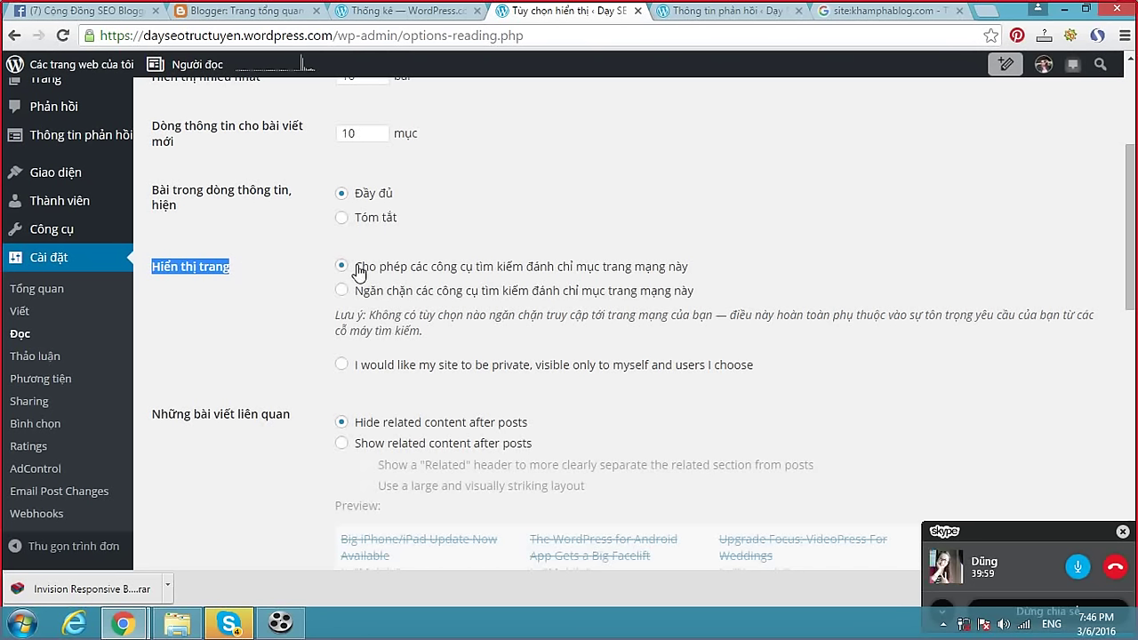
pyautogui.moveTo(702, 268); pyautogui.dragTo(358, 270)
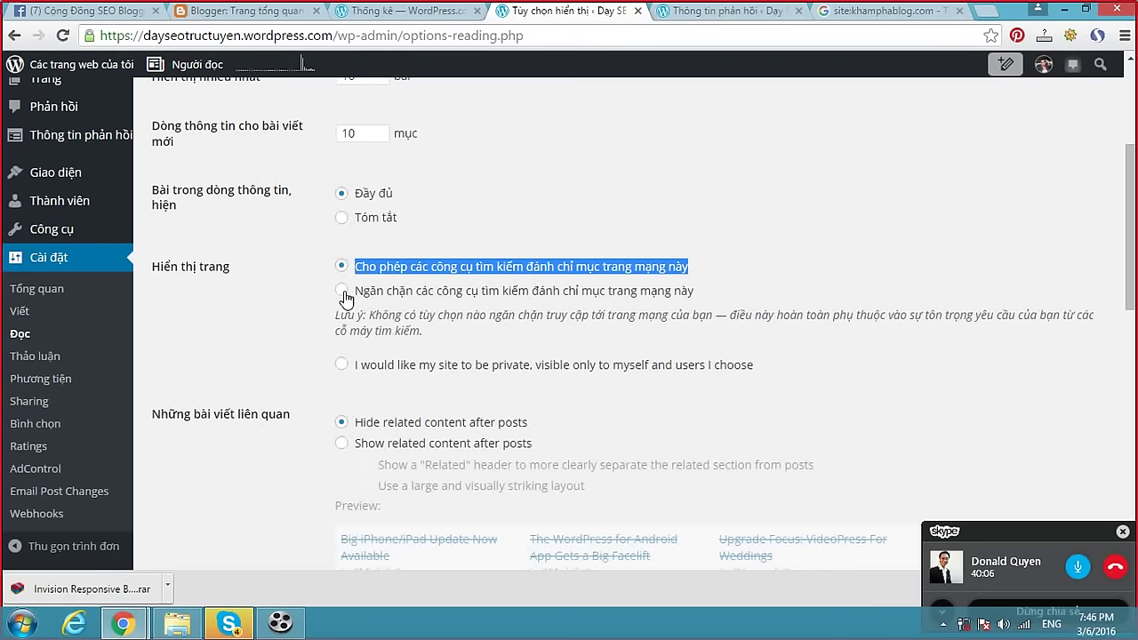
pyautogui.click(423, 247)
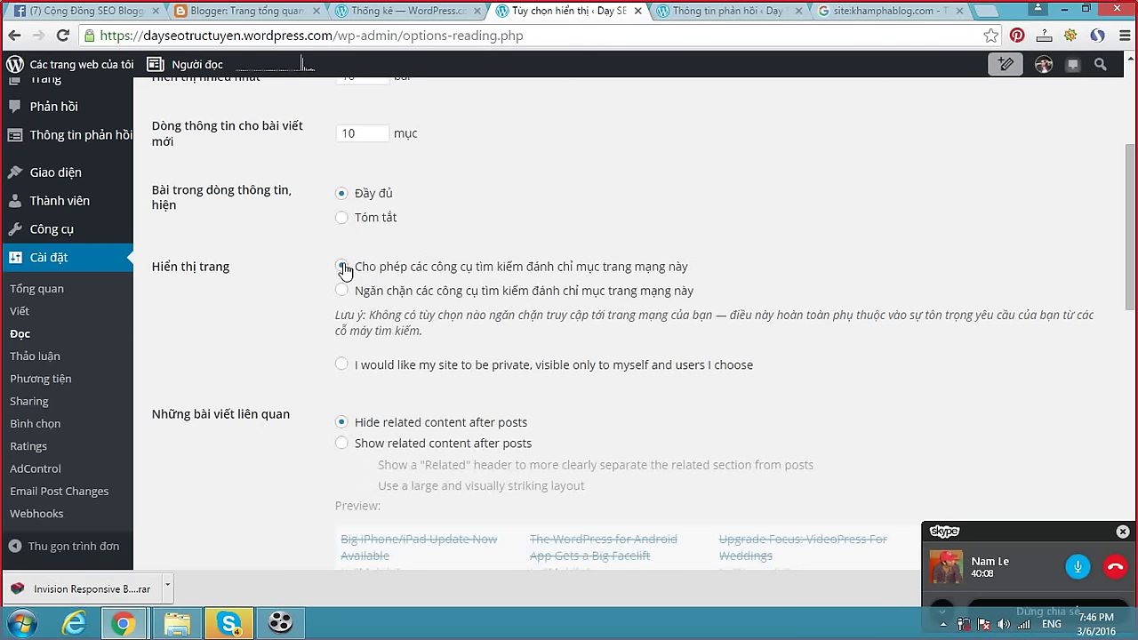
# Review the Reading settings (10 posts per page, infinite scroll), then go back to General settings.
pyautogui.scroll(-4, 546, 267)
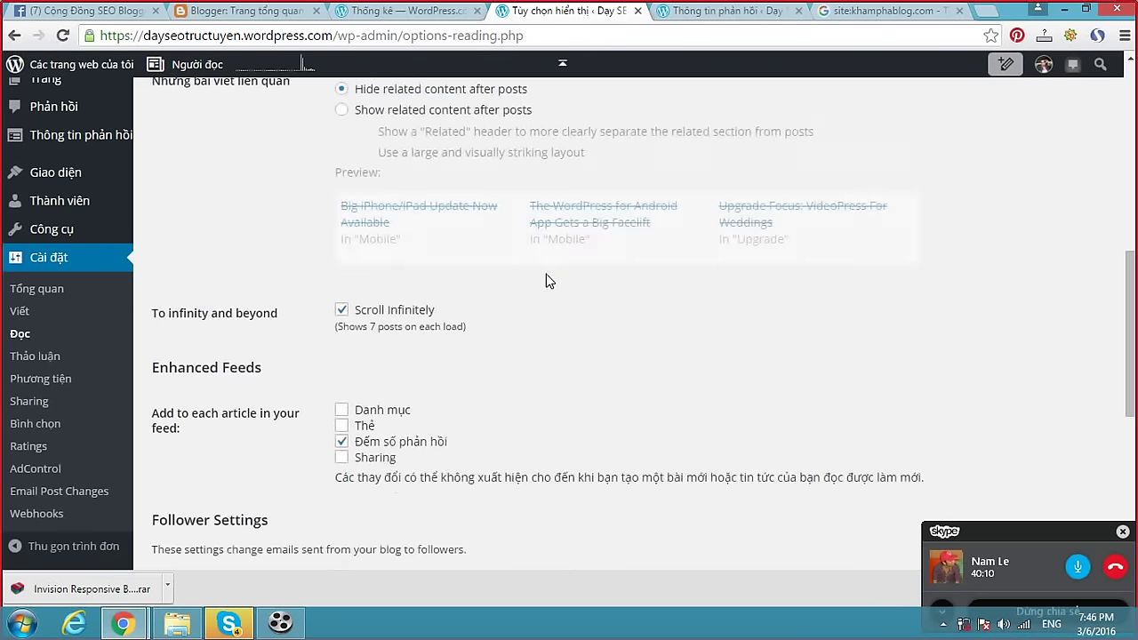
pyautogui.scroll(-3, 546, 268)
pyautogui.scroll(-2, 547, 274)
pyautogui.scroll(5, 547, 272)
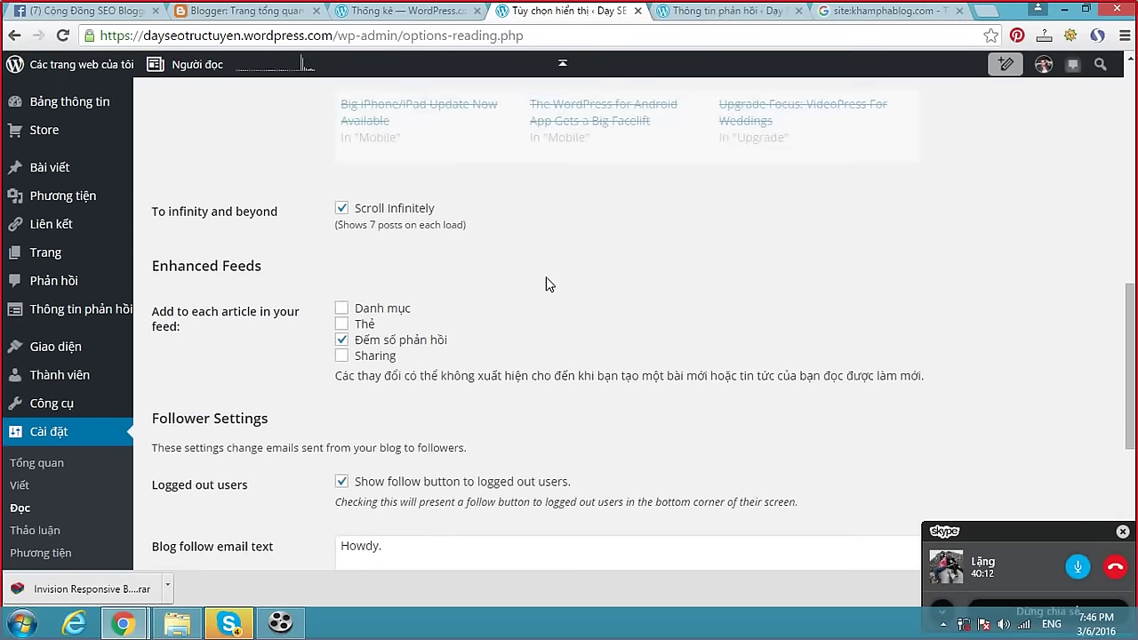
pyautogui.scroll(-2, 546, 283)
pyautogui.scroll(7, 545, 284)
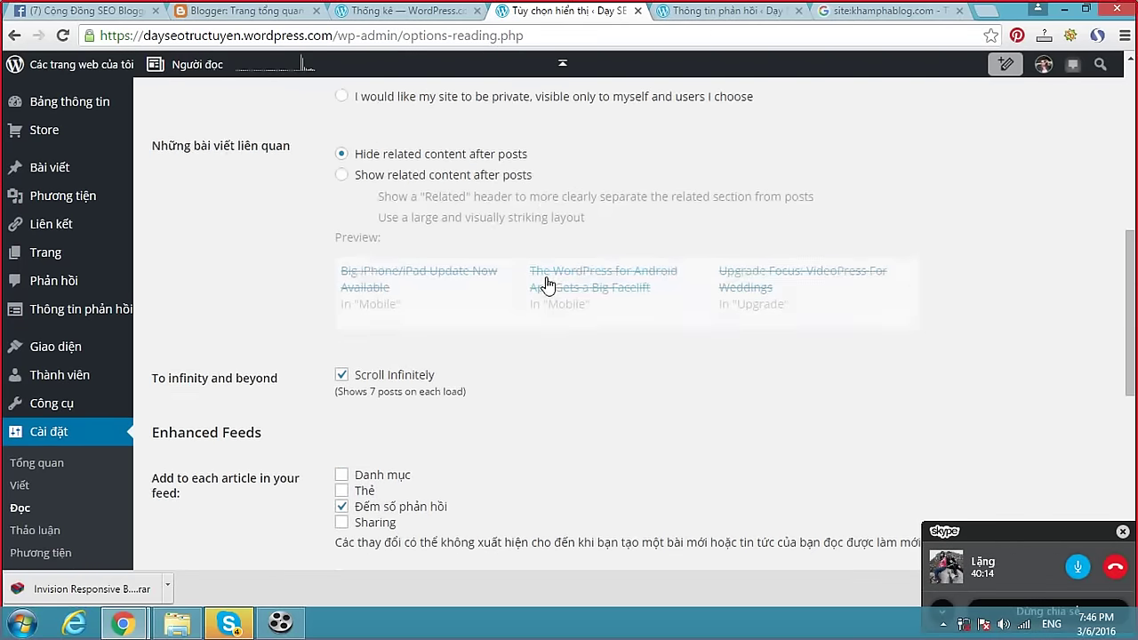
pyautogui.scroll(3, 546, 282)
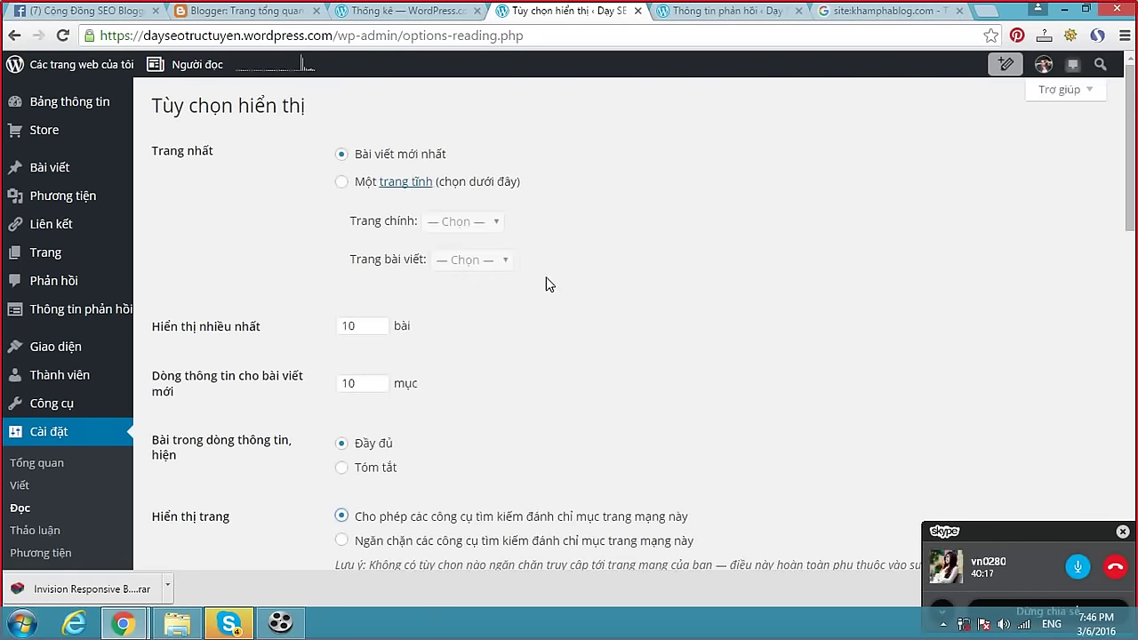
pyautogui.scroll(-4, 546, 282)
pyautogui.scroll(-8, 546, 281)
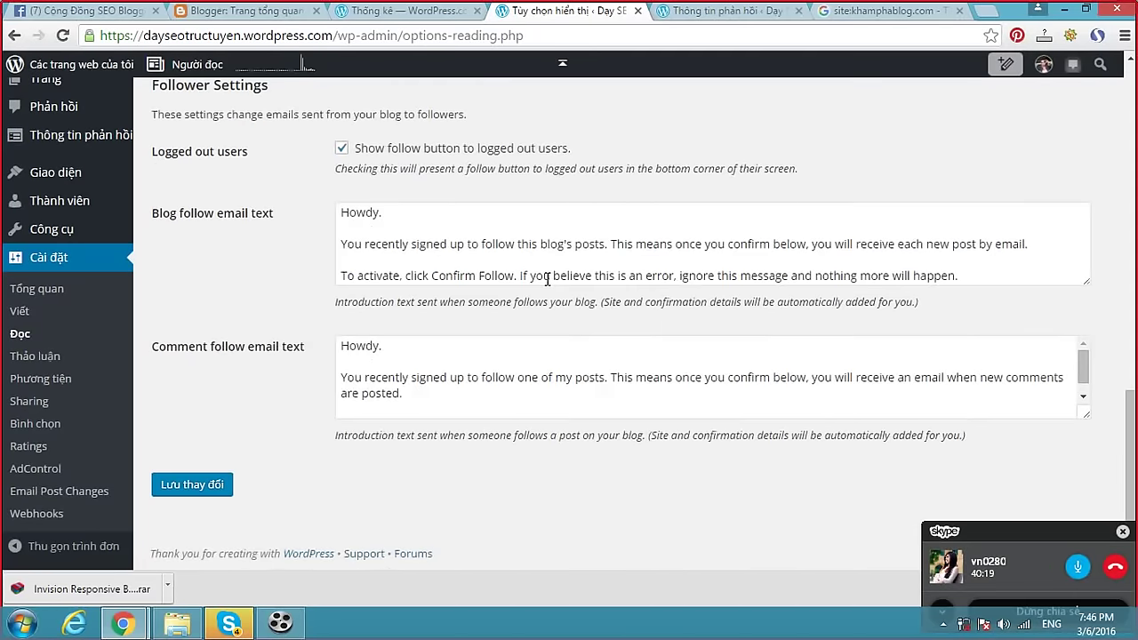
pyautogui.scroll(4, 493, 295)
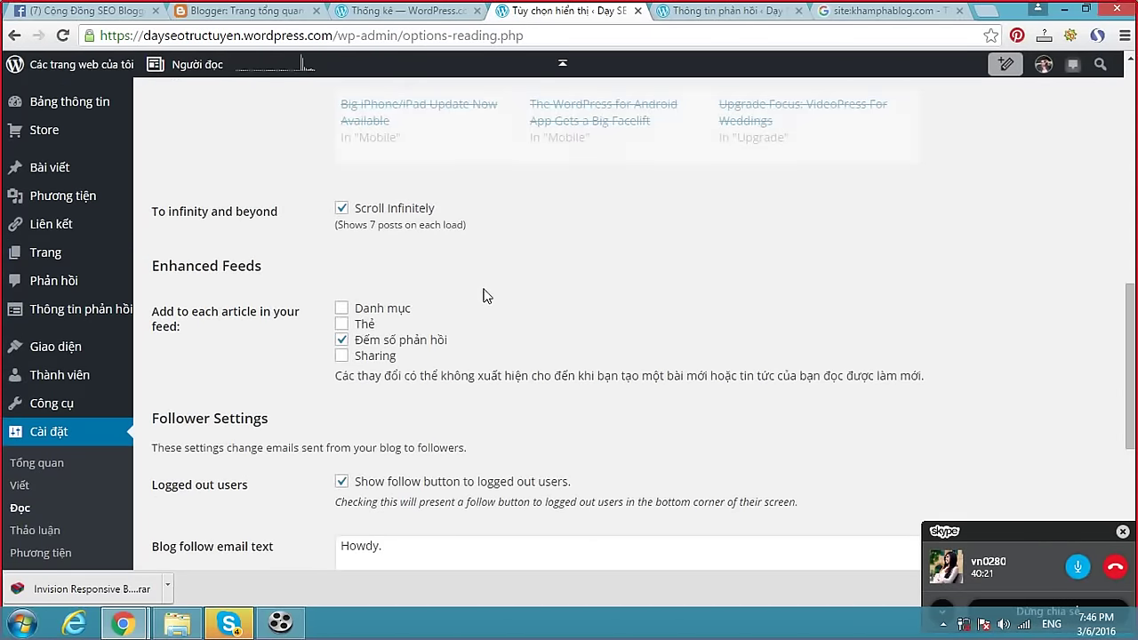
pyautogui.scroll(-3, 484, 293)
pyautogui.scroll(-1, 480, 282)
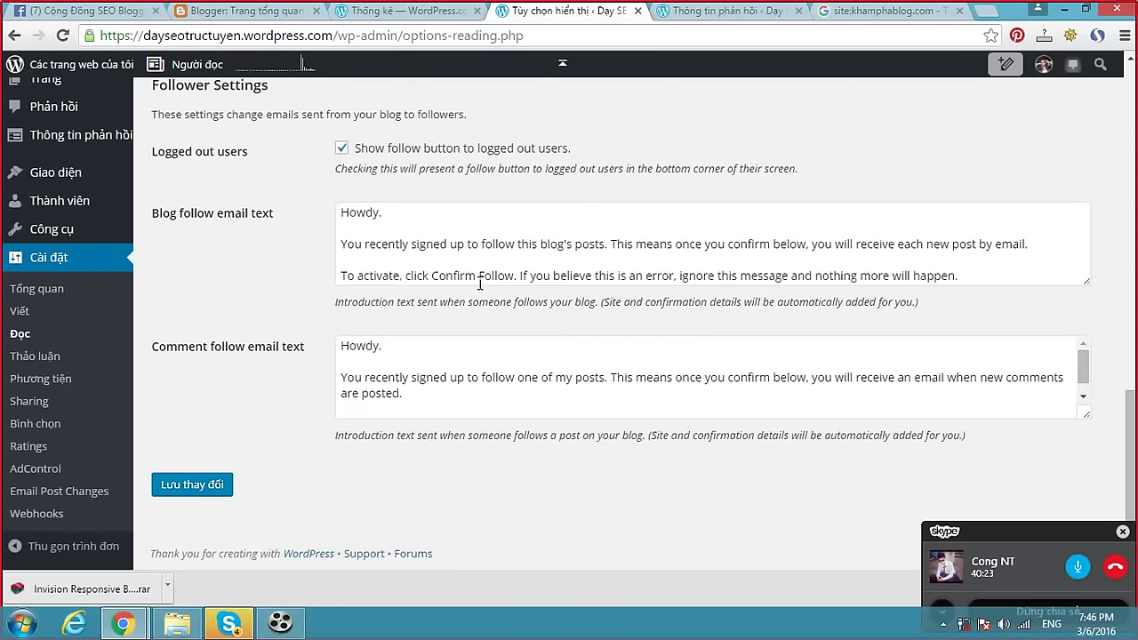
pyautogui.scroll(10, 479, 283)
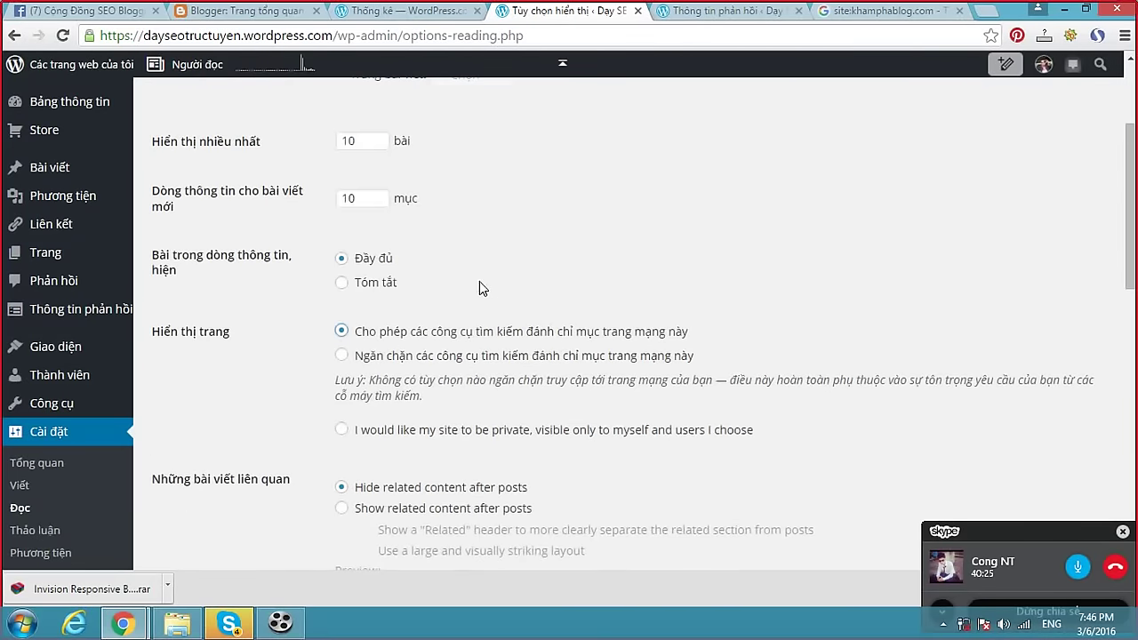
pyautogui.scroll(2, 479, 281)
pyautogui.click(36, 462)
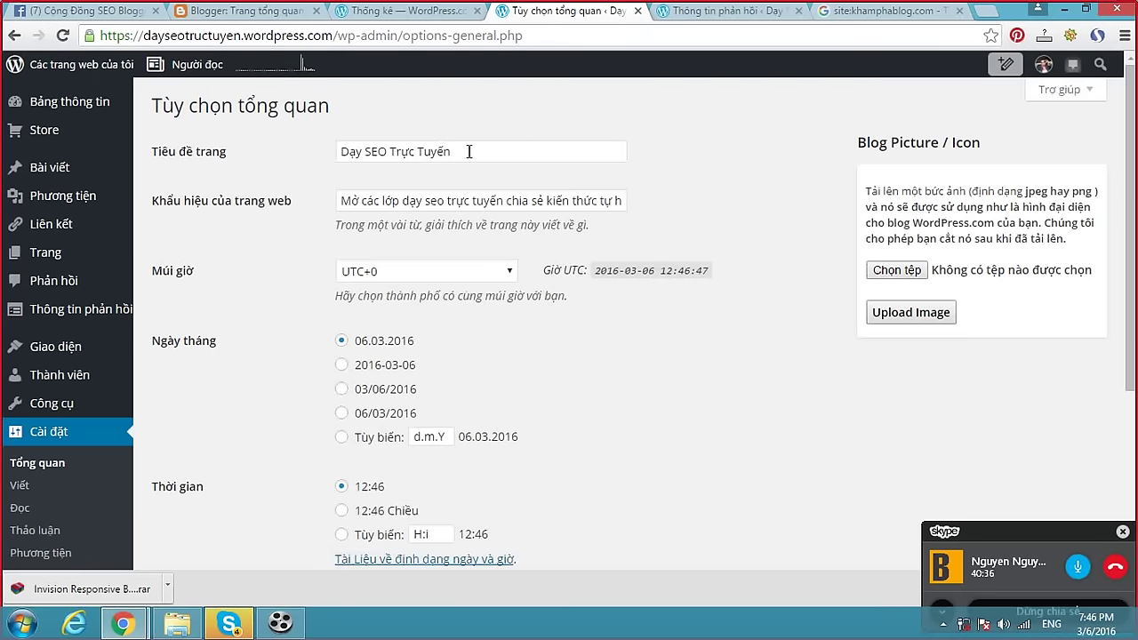
# Open the live blog in a new tab from the Stats page and reload it.
pyautogui.click(698, 13)
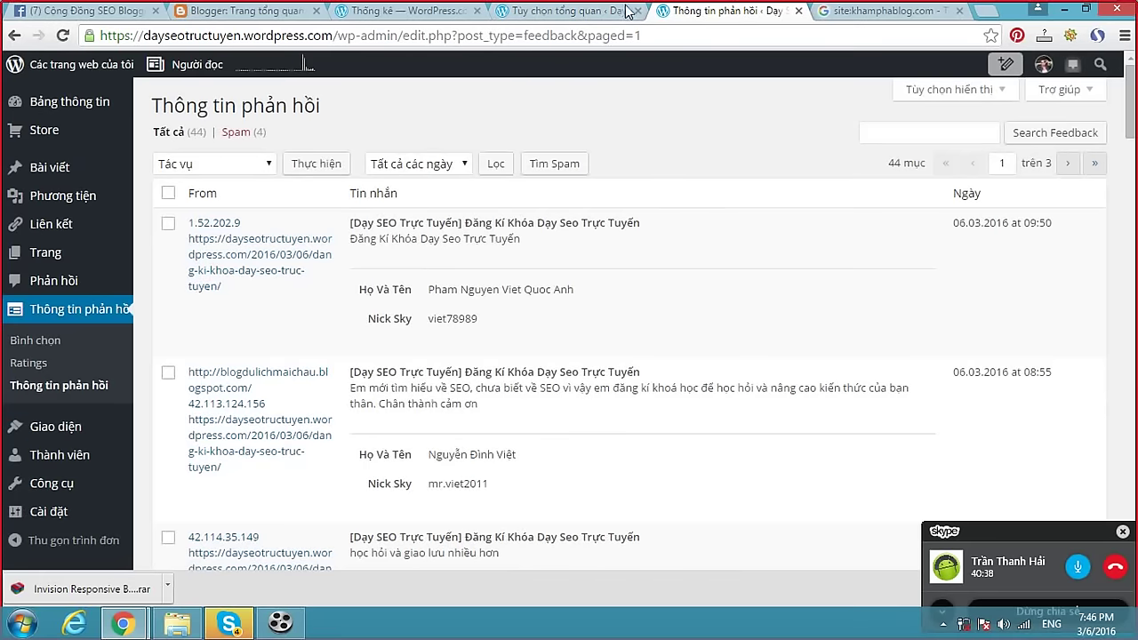
pyautogui.click(591, 11)
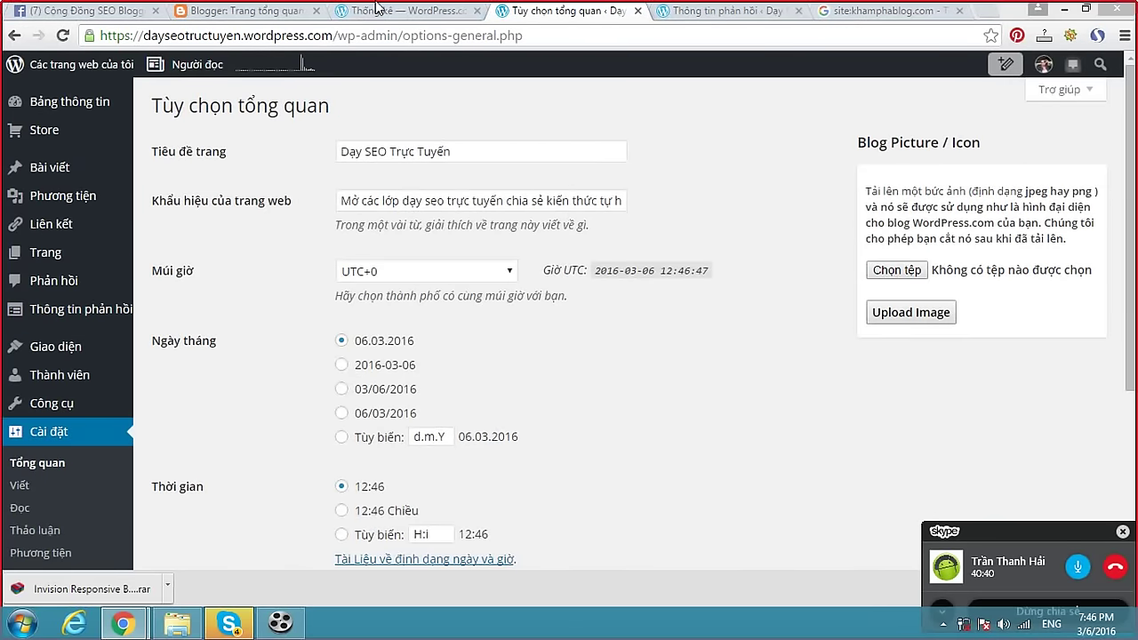
pyautogui.click(377, 13)
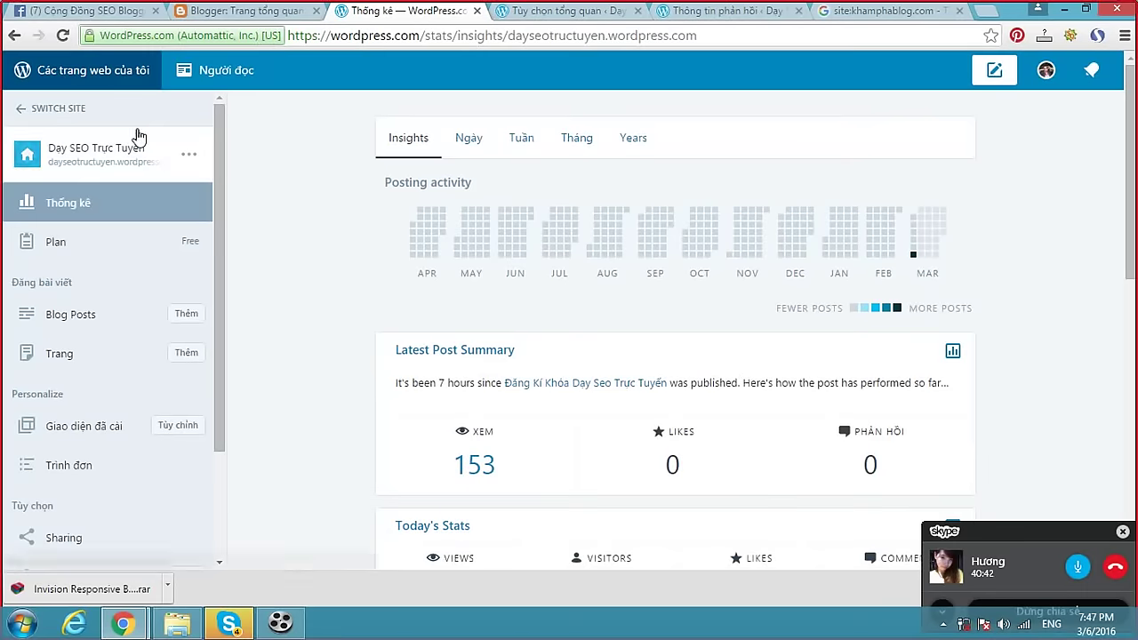
pyautogui.click(126, 153)
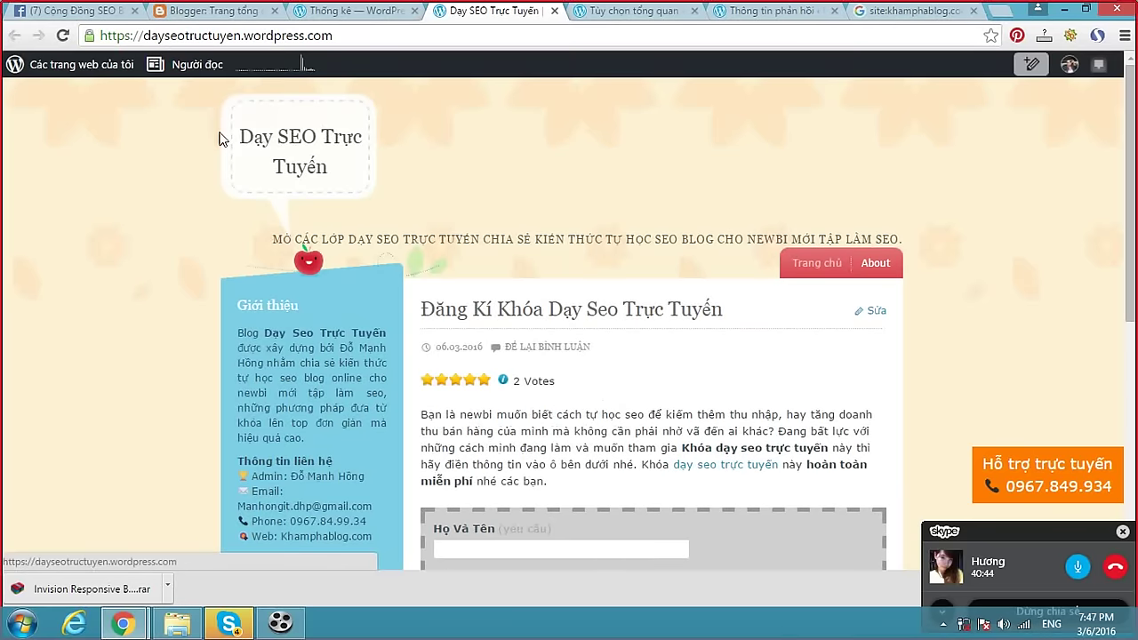
pyautogui.click(360, 130)
pyautogui.click(356, 13)
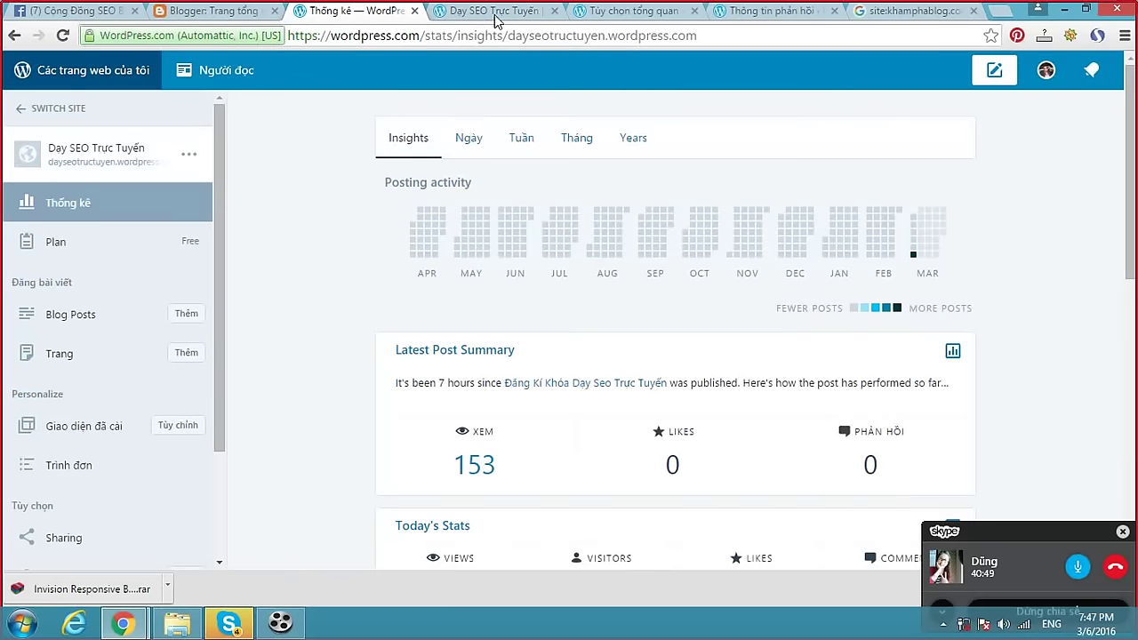
pyautogui.click(661, 14)
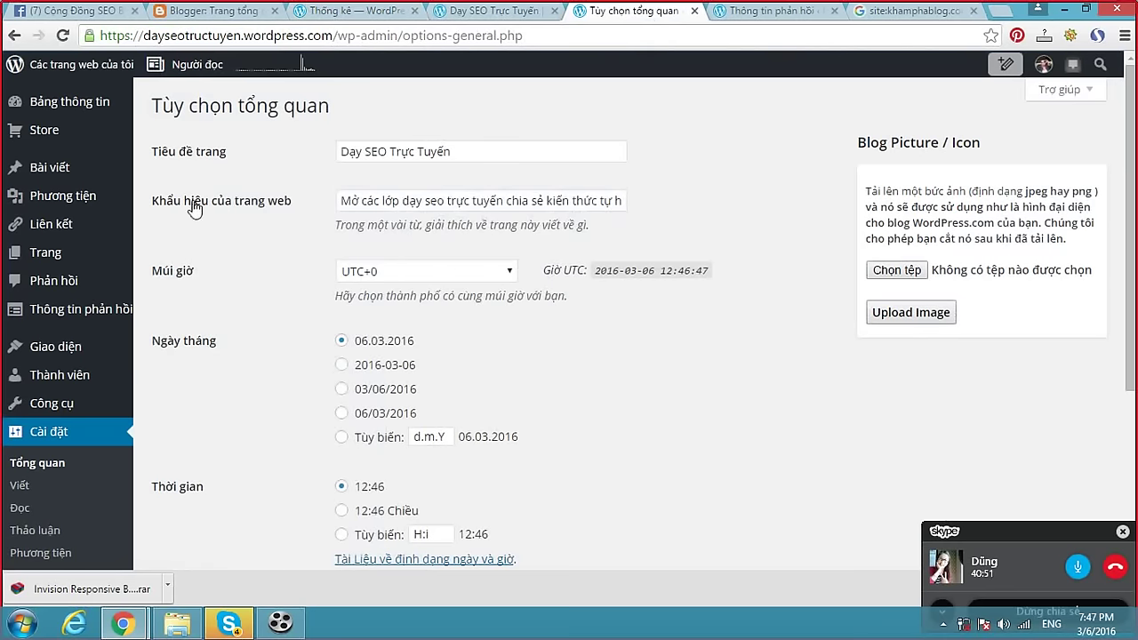
# Compare the General settings tagline with the blog header tagline and select the blog's subdomain.
pyautogui.moveTo(343, 201); pyautogui.dragTo(633, 197)
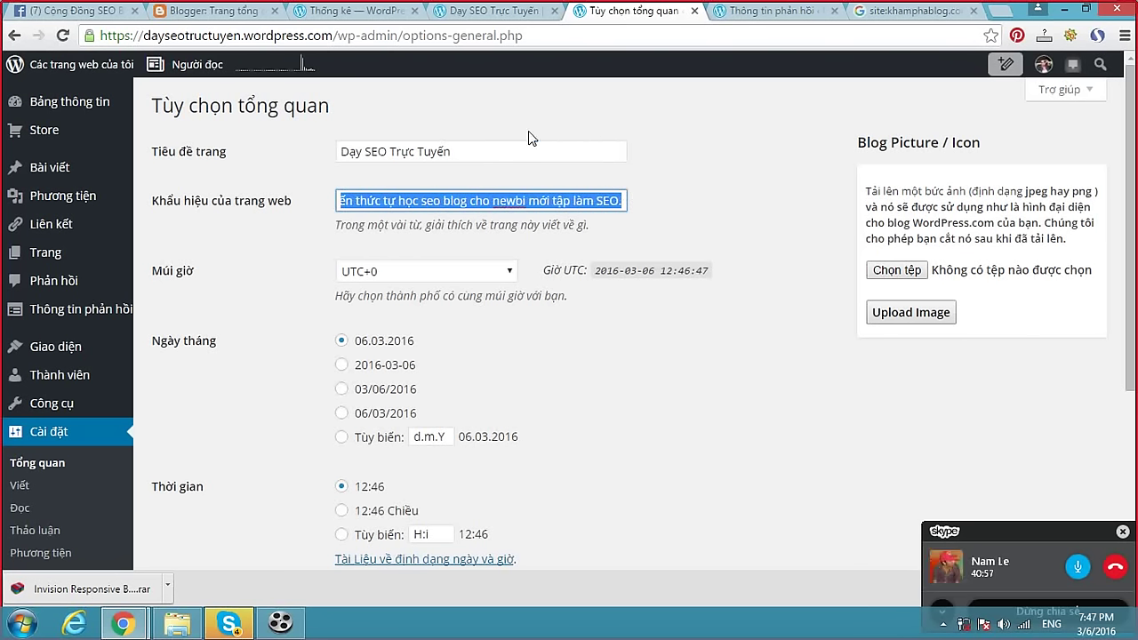
pyautogui.click(500, 13)
pyautogui.moveTo(276, 240); pyautogui.dragTo(903, 240)
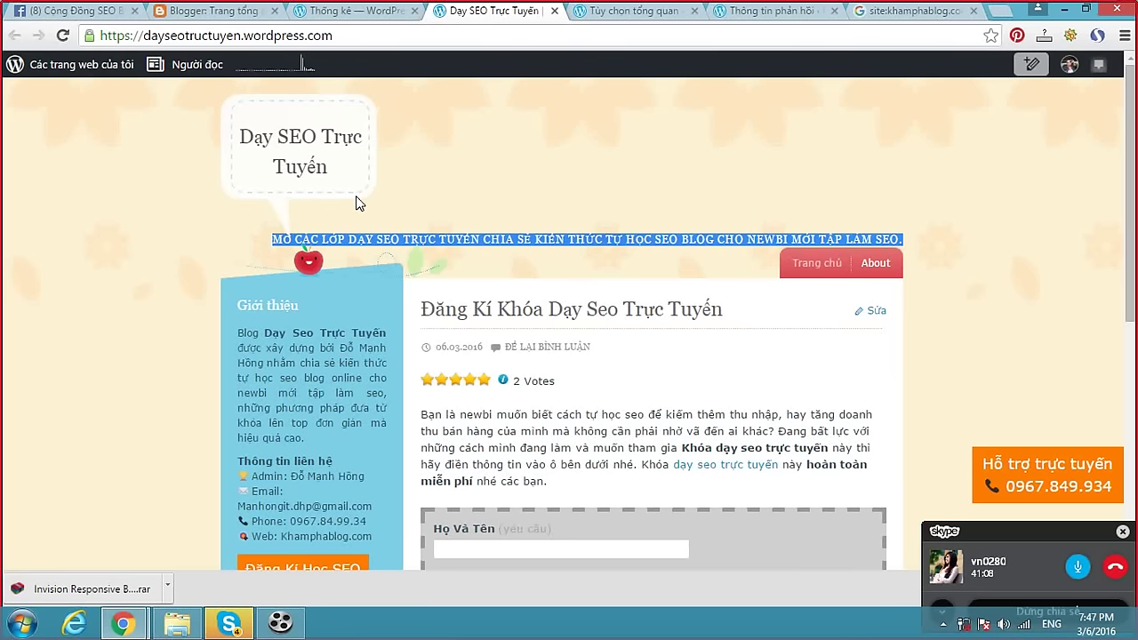
pyautogui.moveTo(241, 35); pyautogui.dragTo(145, 37)
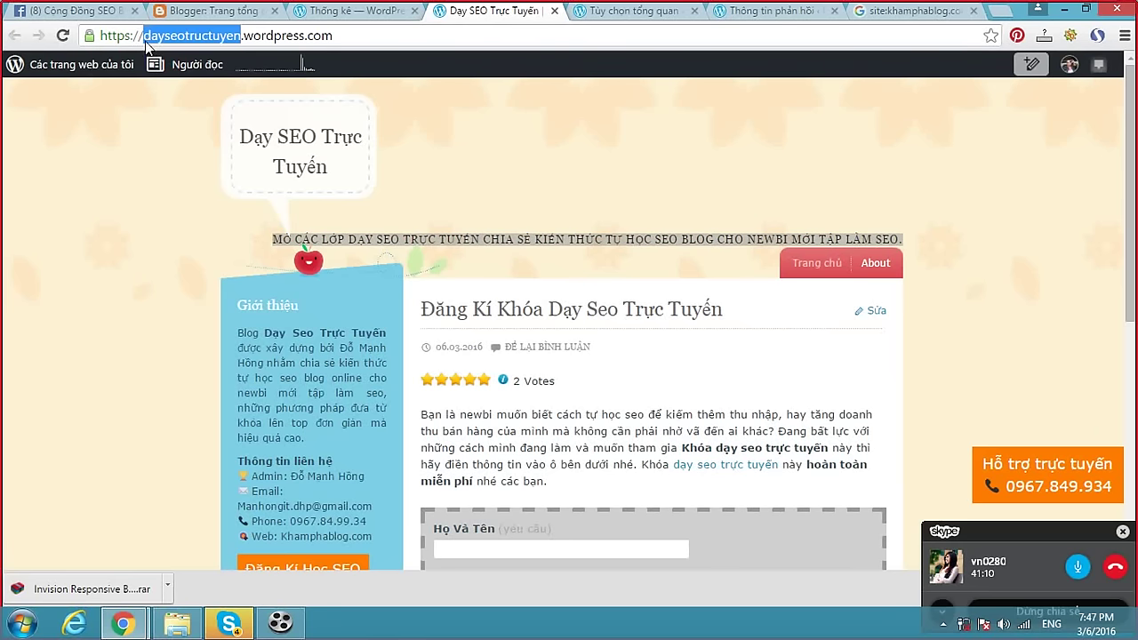
# Highlight the 'Giới thiệu' sidebar heading on the live blog, then return to Stats.
pyautogui.click(620, 12)
pyautogui.click(462, 16)
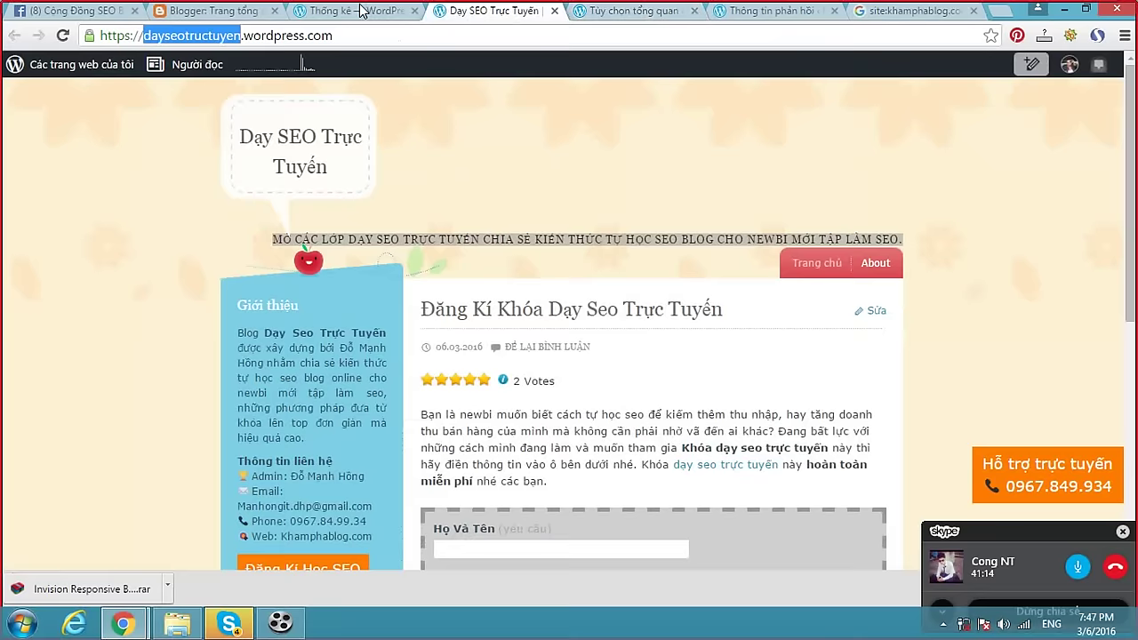
pyautogui.click(362, 10)
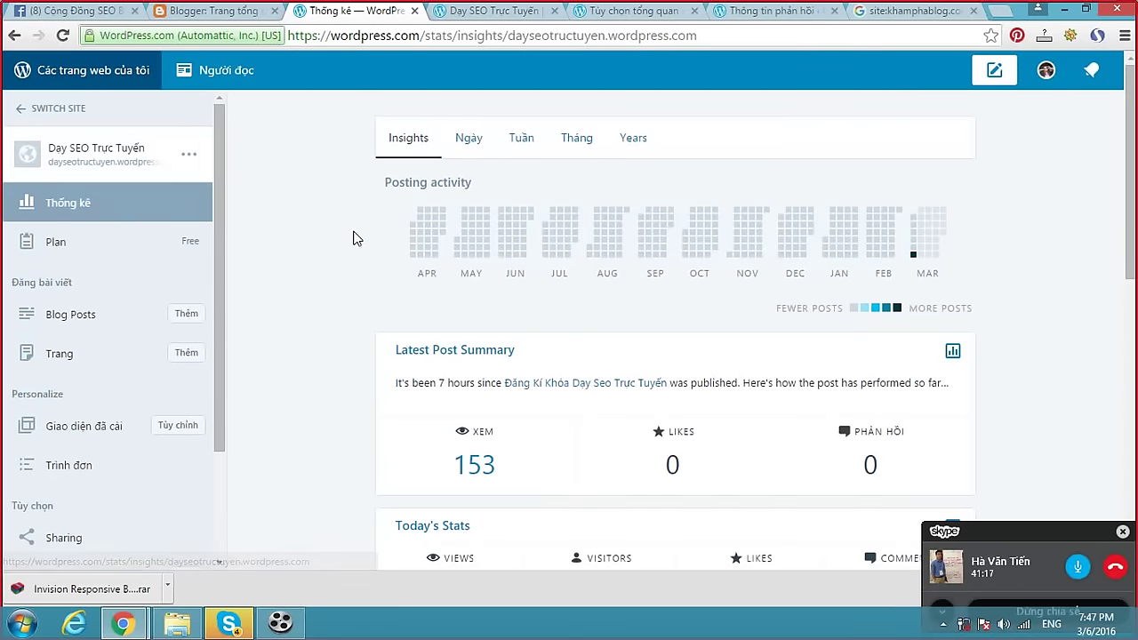
pyautogui.click(495, 16)
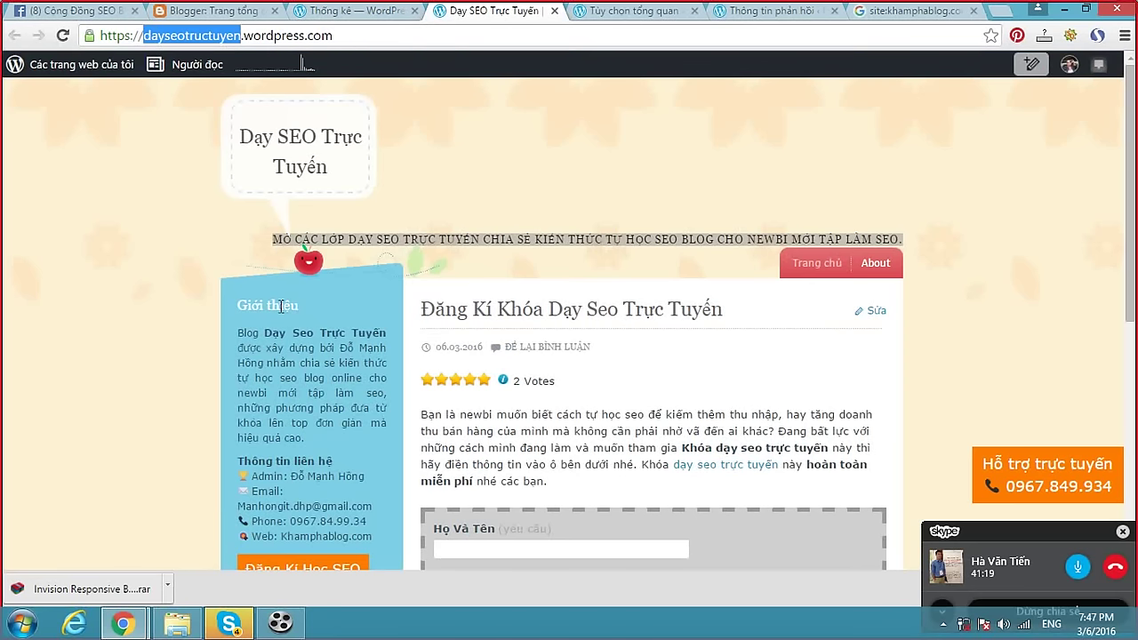
pyautogui.moveTo(239, 305); pyautogui.dragTo(303, 306)
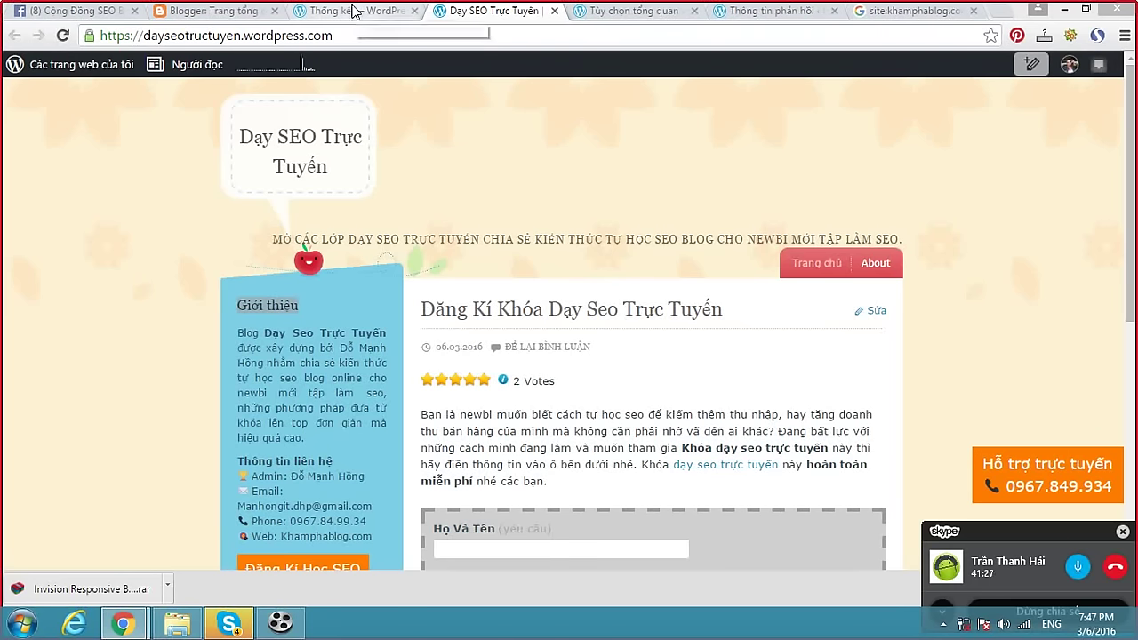
pyautogui.click(353, 11)
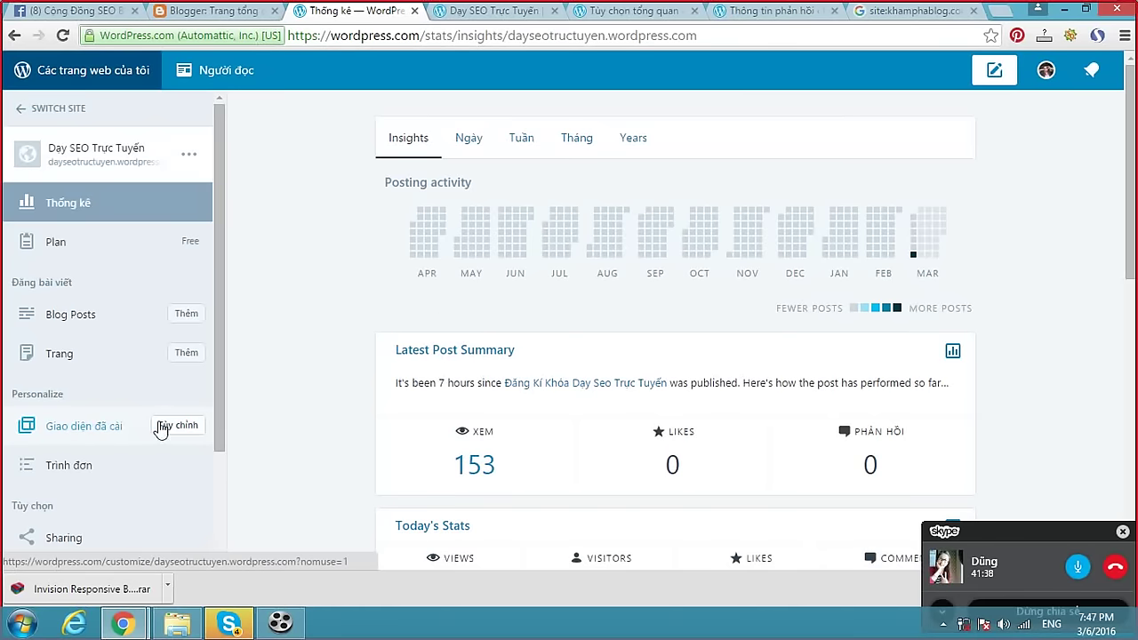
# Open the Customizer's widgets and inspect the 'Giới thiệu' sidebar widget.
pyautogui.click(177, 425)
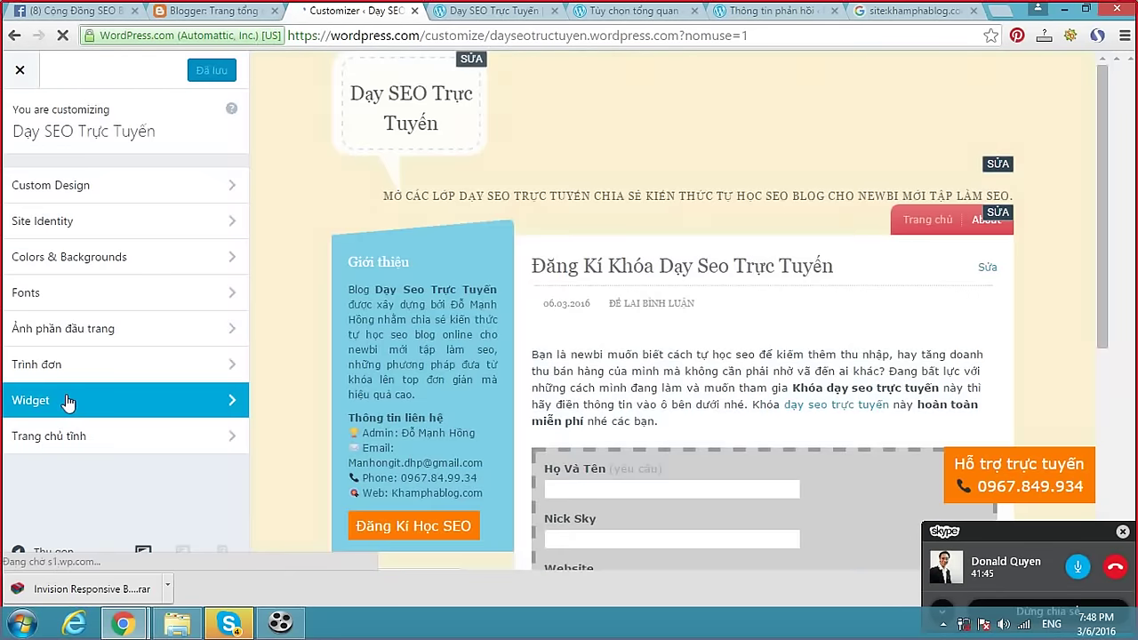
pyautogui.click(67, 402)
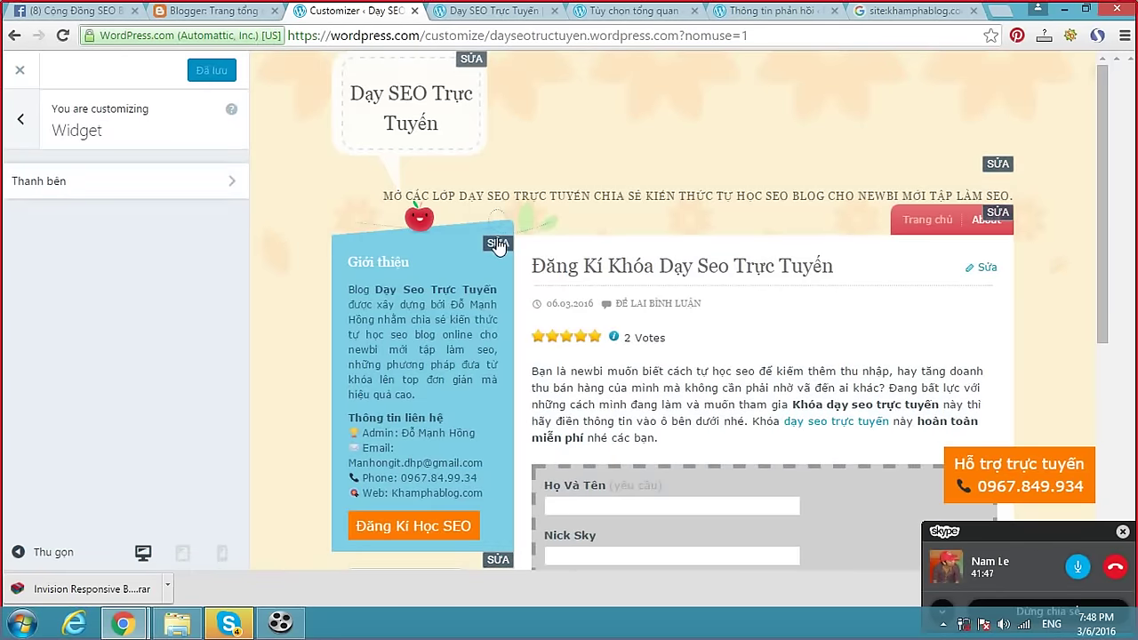
pyautogui.click(498, 245)
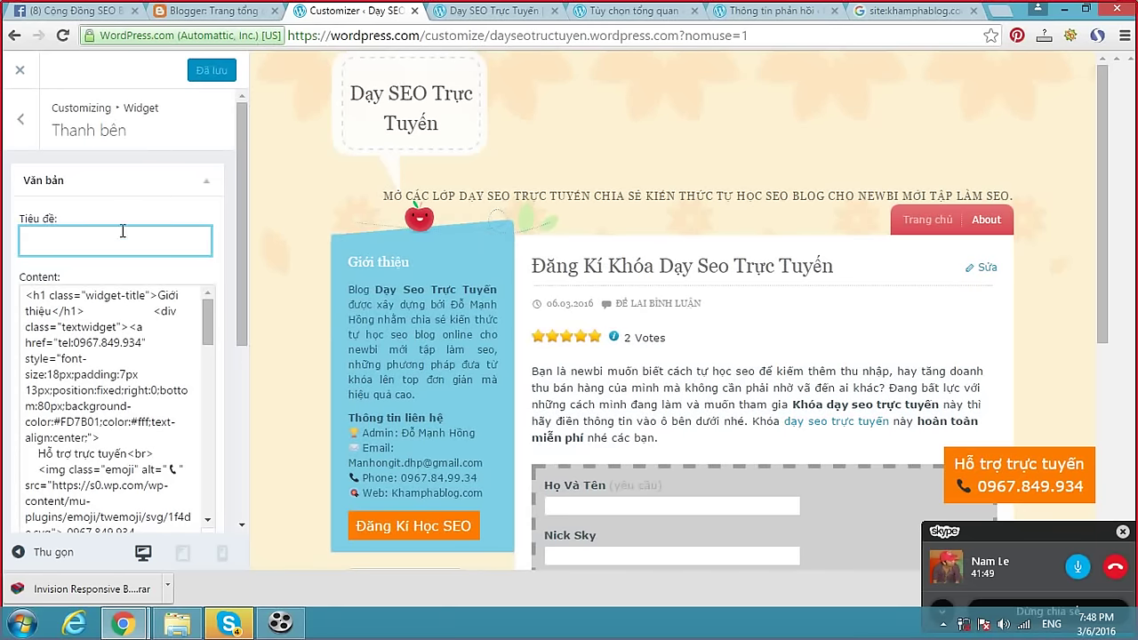
pyautogui.click(201, 184)
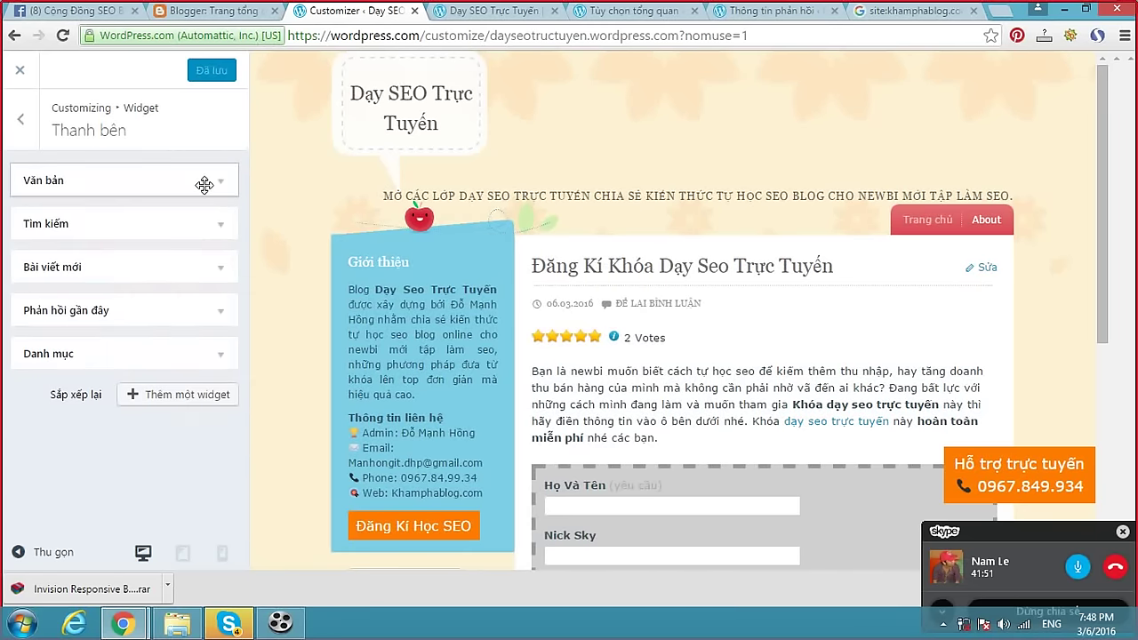
# Add a new 'Văn bản' Text widget to the sidebar, then delete it.
pyautogui.click(182, 397)
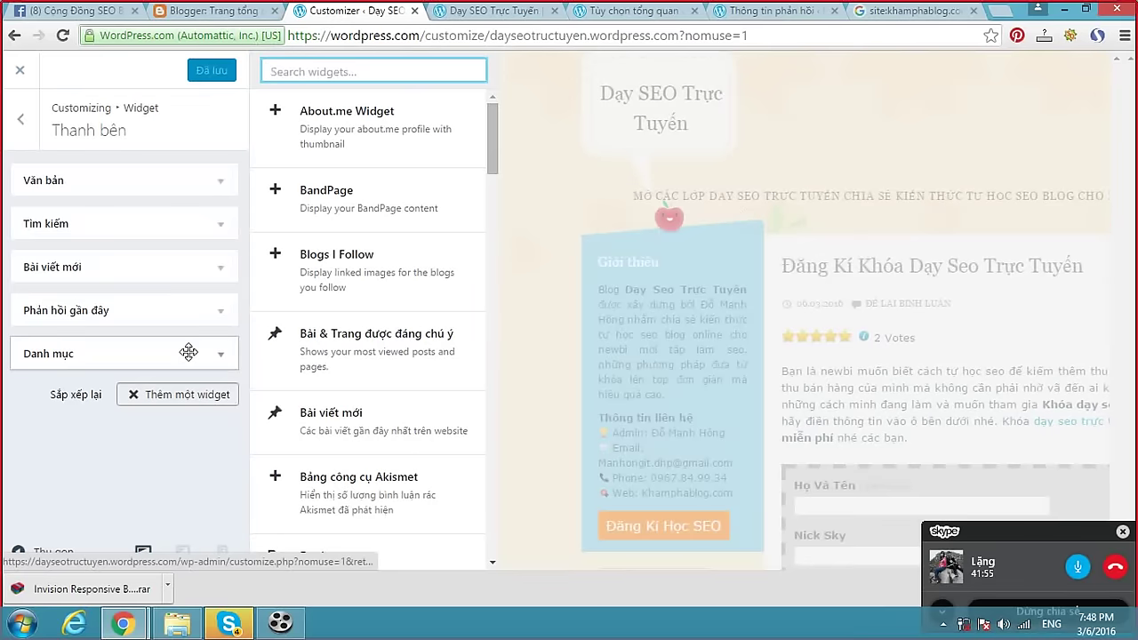
pyautogui.scroll(-4, 467, 254)
pyautogui.moveTo(496, 206); pyautogui.dragTo(494, 542)
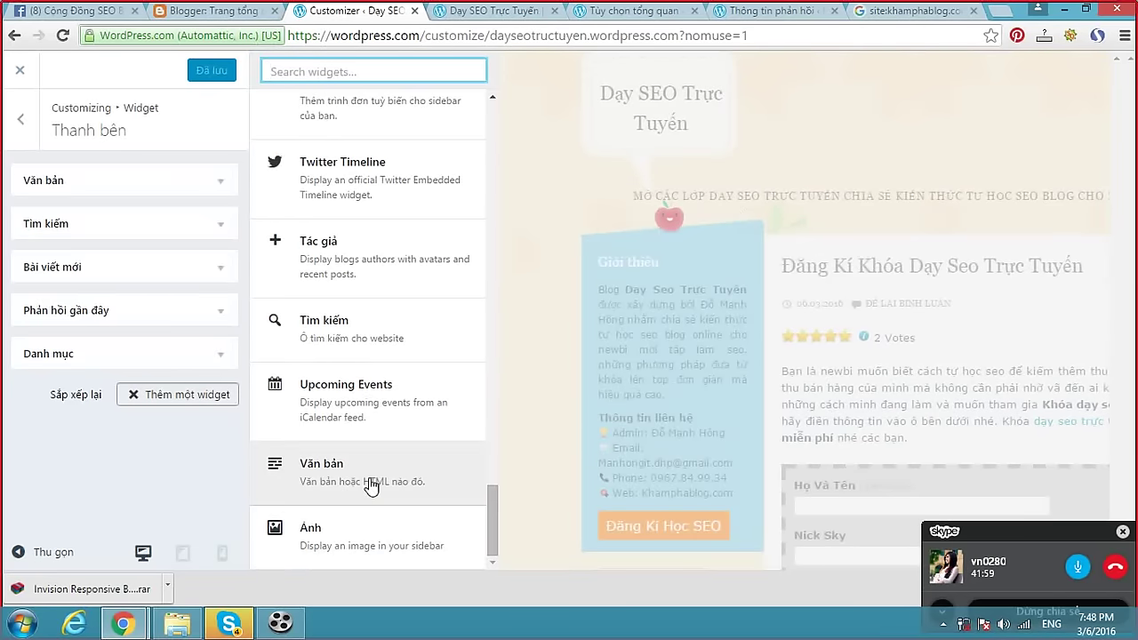
pyautogui.click(371, 487)
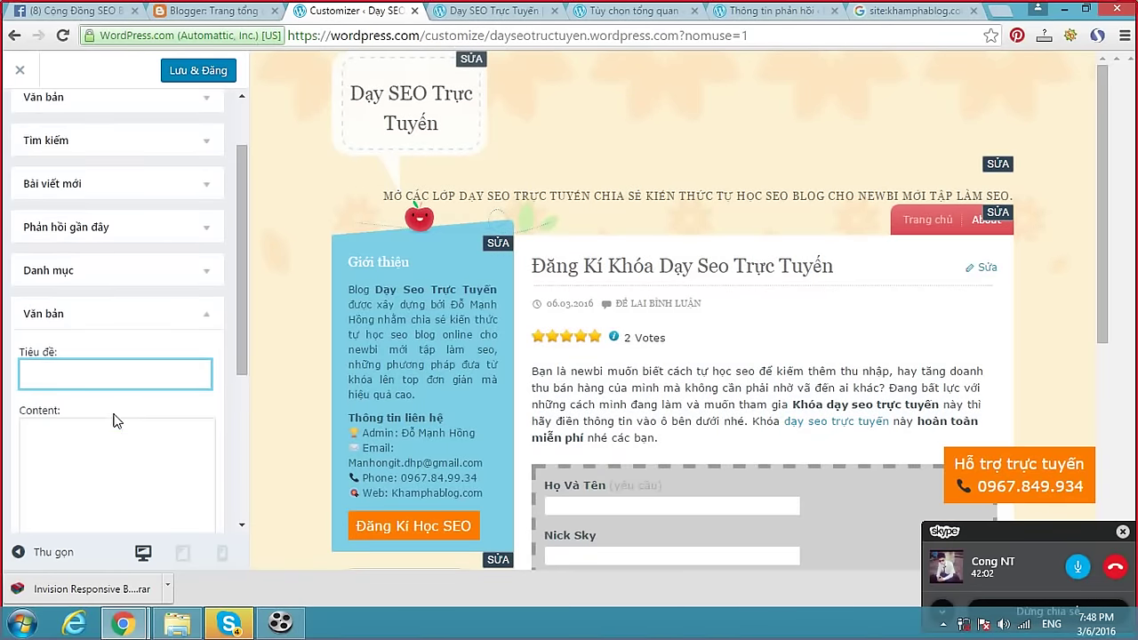
pyautogui.click(108, 371)
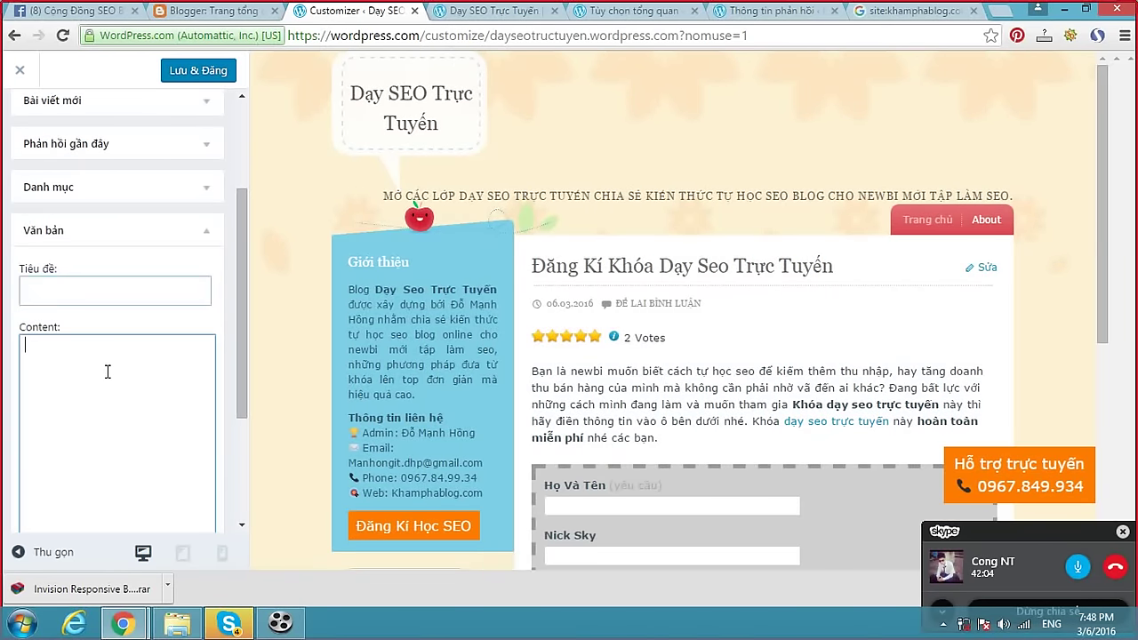
pyautogui.click(203, 233)
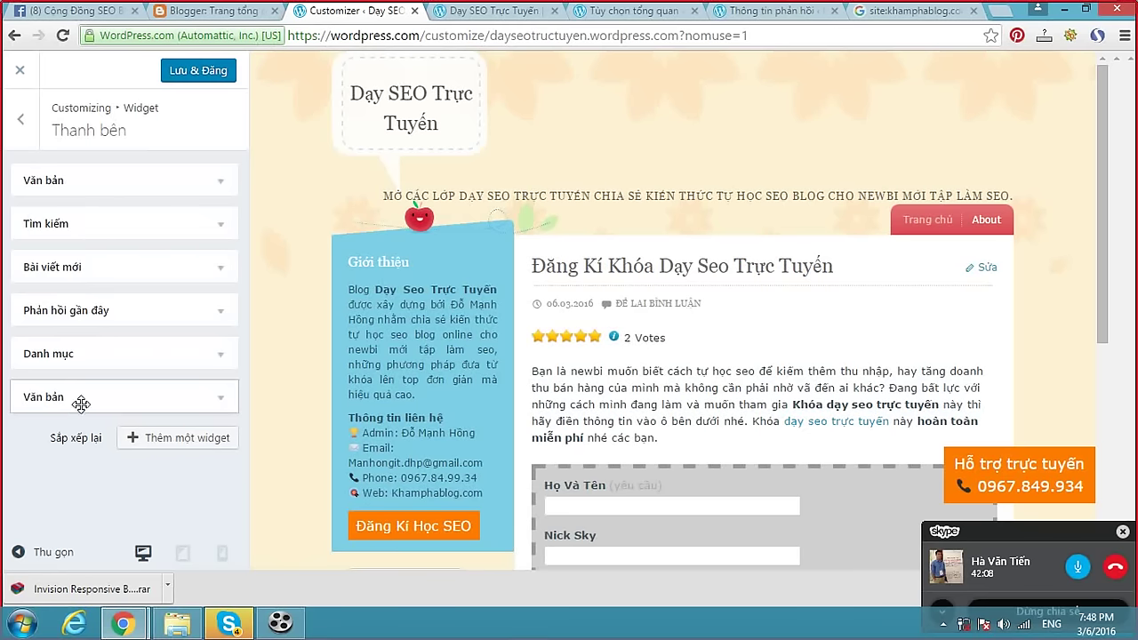
pyautogui.click(221, 396)
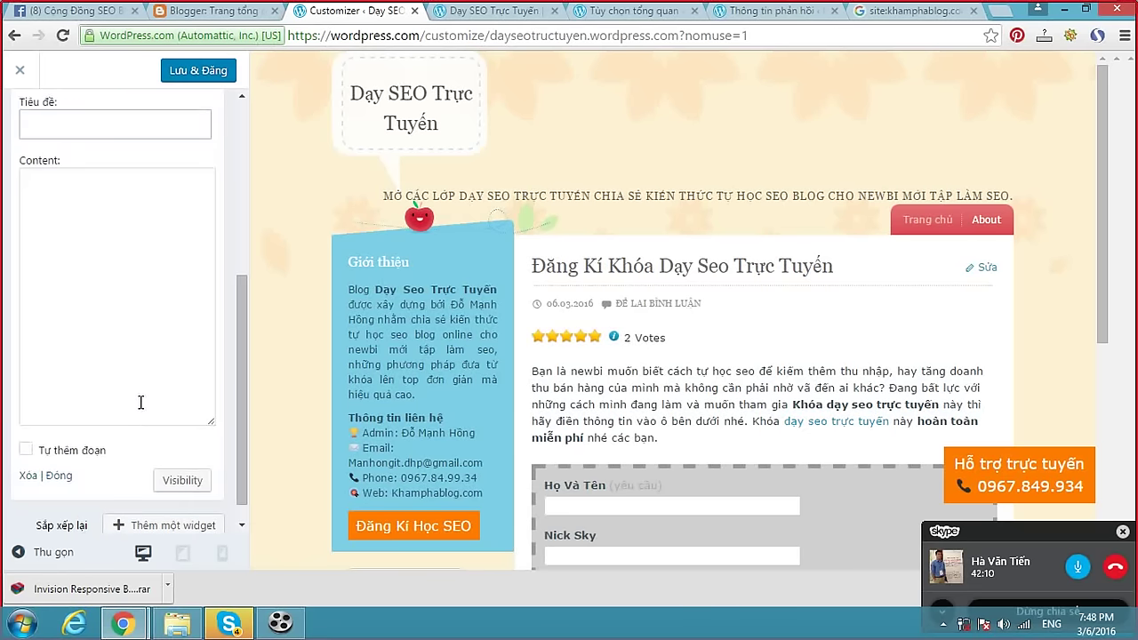
pyautogui.click(29, 451)
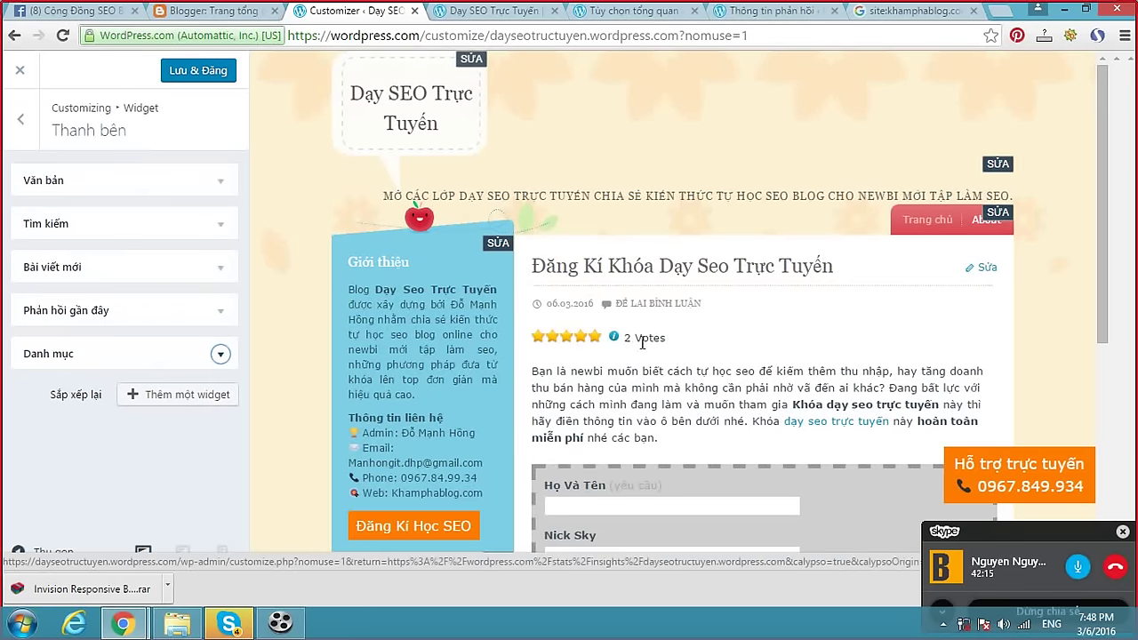
# Highlight the '2 Votes' rating count in the preview, then switch to the live blog tab.
pyautogui.moveTo(626, 338); pyautogui.dragTo(673, 336)
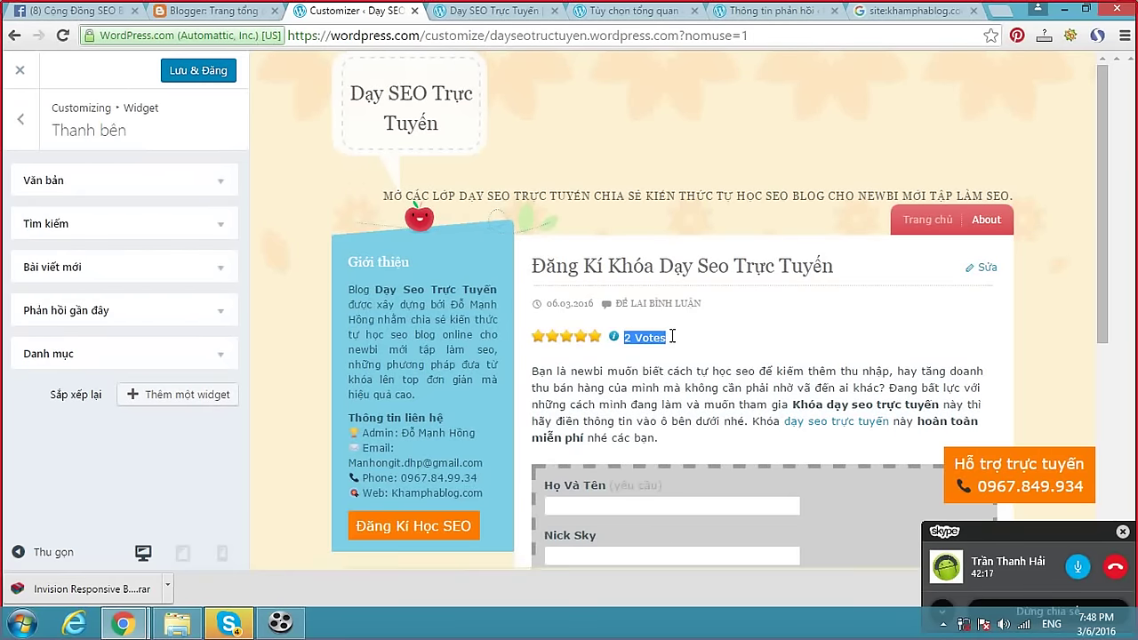
pyautogui.click(673, 342)
pyautogui.scroll(-5, 725, 336)
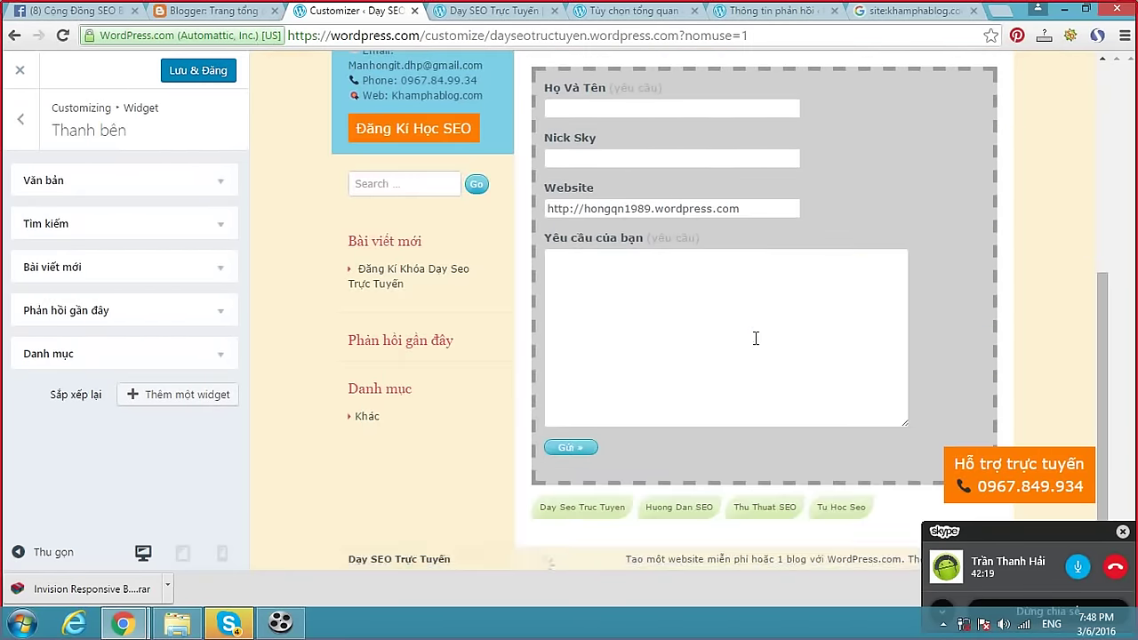
pyautogui.scroll(4, 726, 312)
pyautogui.click(487, 12)
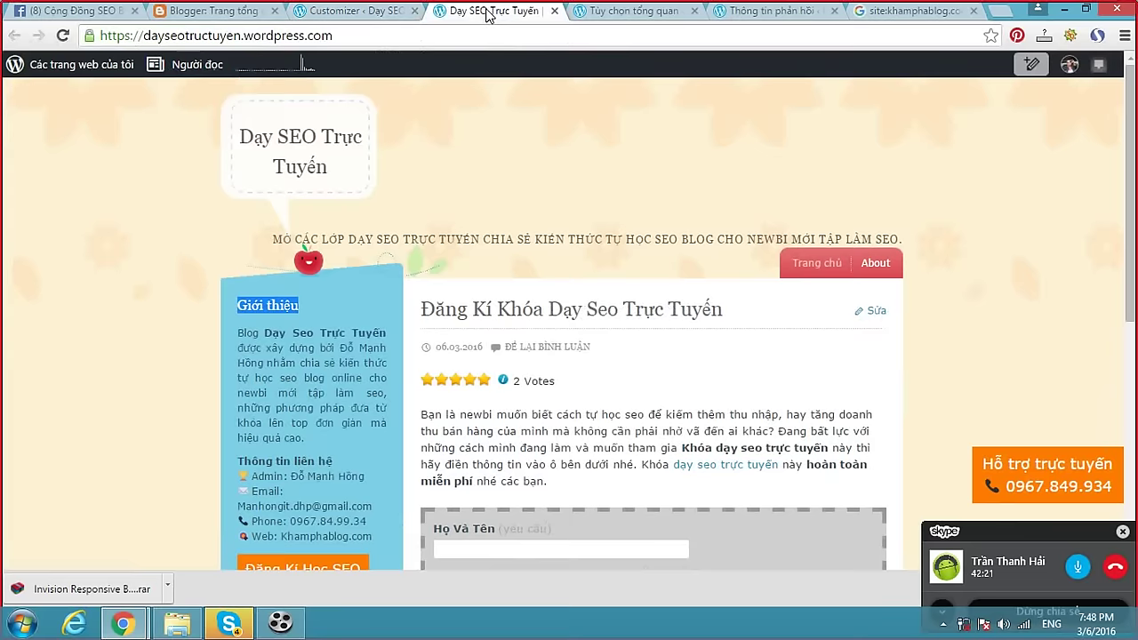
# From the General settings tab, open the Ratings settings in the admin sidebar.
pyautogui.click(605, 11)
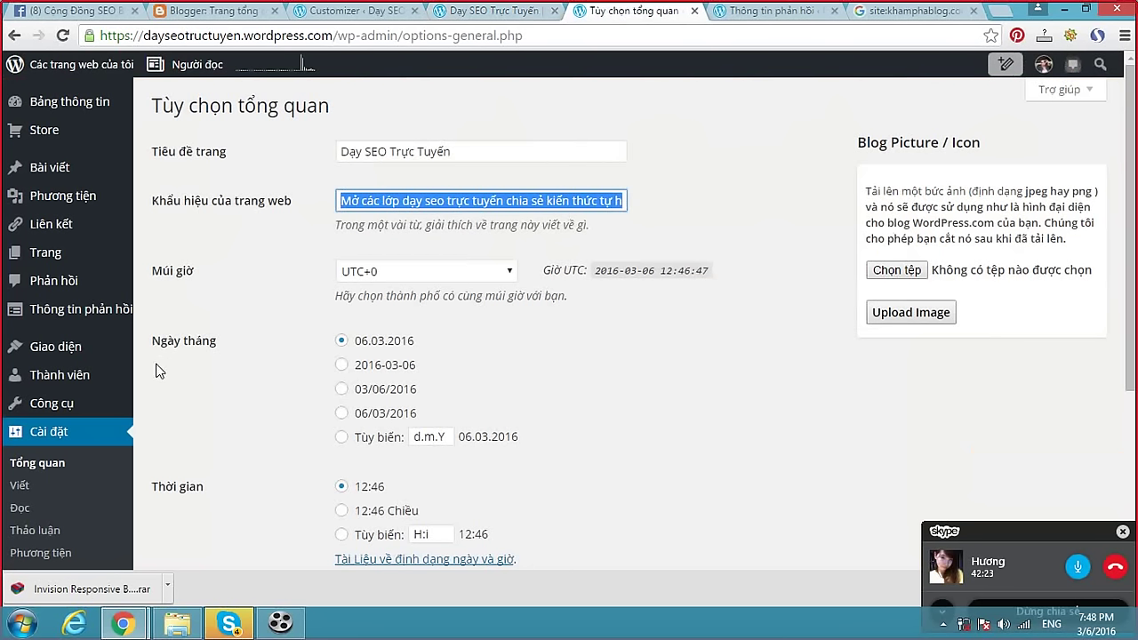
pyautogui.scroll(-3, 153, 368)
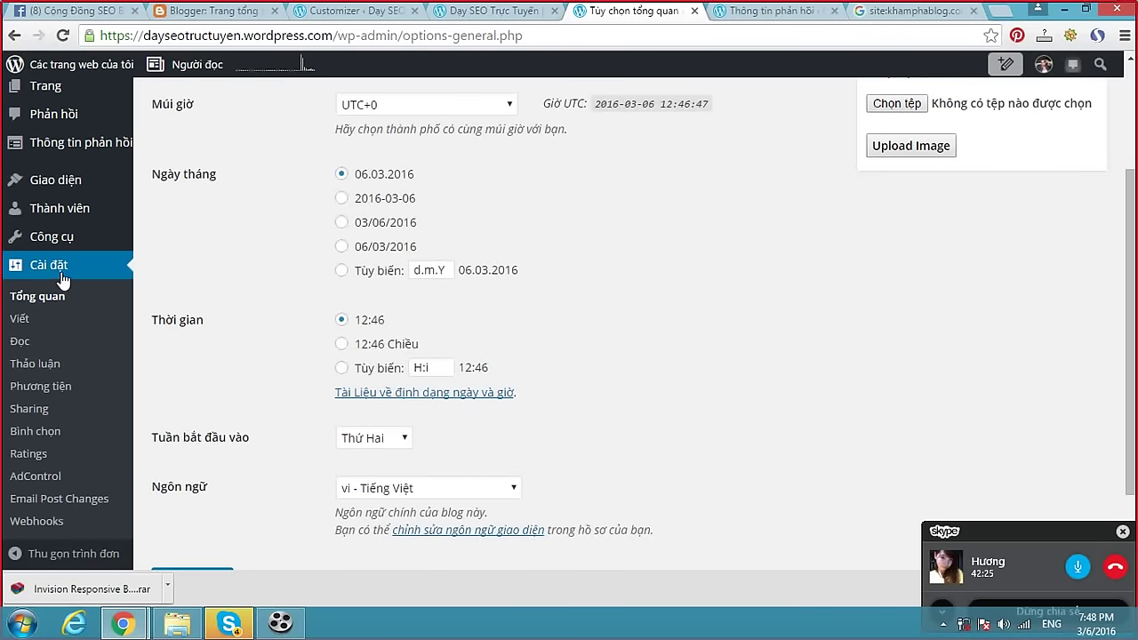
pyautogui.click(29, 454)
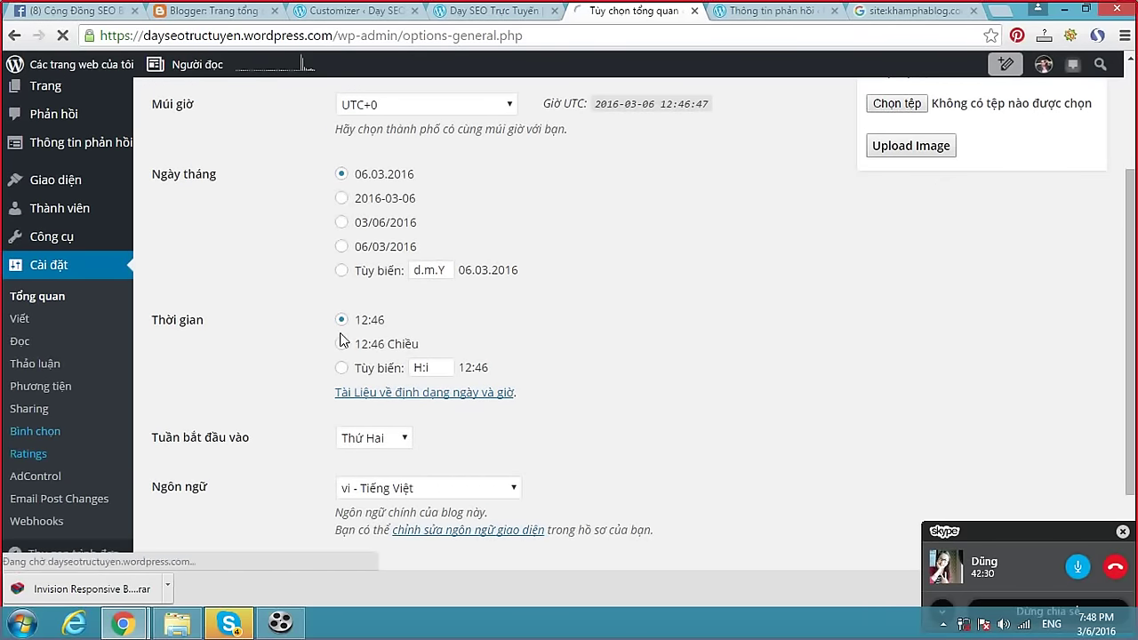
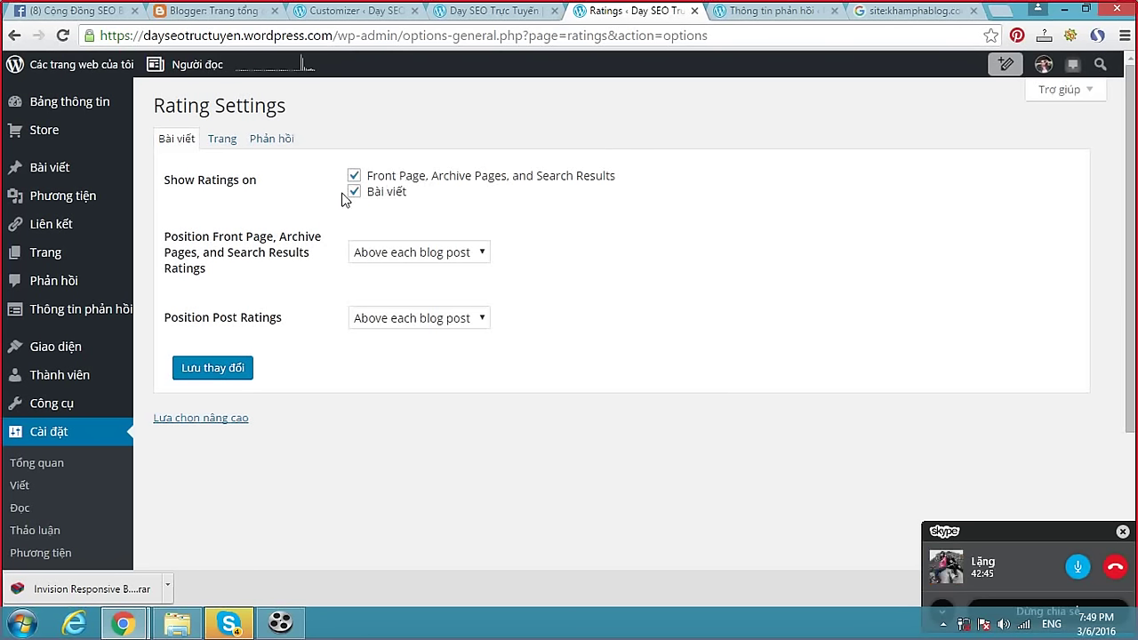
# Open the General settings page (Tổng quan) under Cài đặt.
pyautogui.scroll(-3, 448, 255)
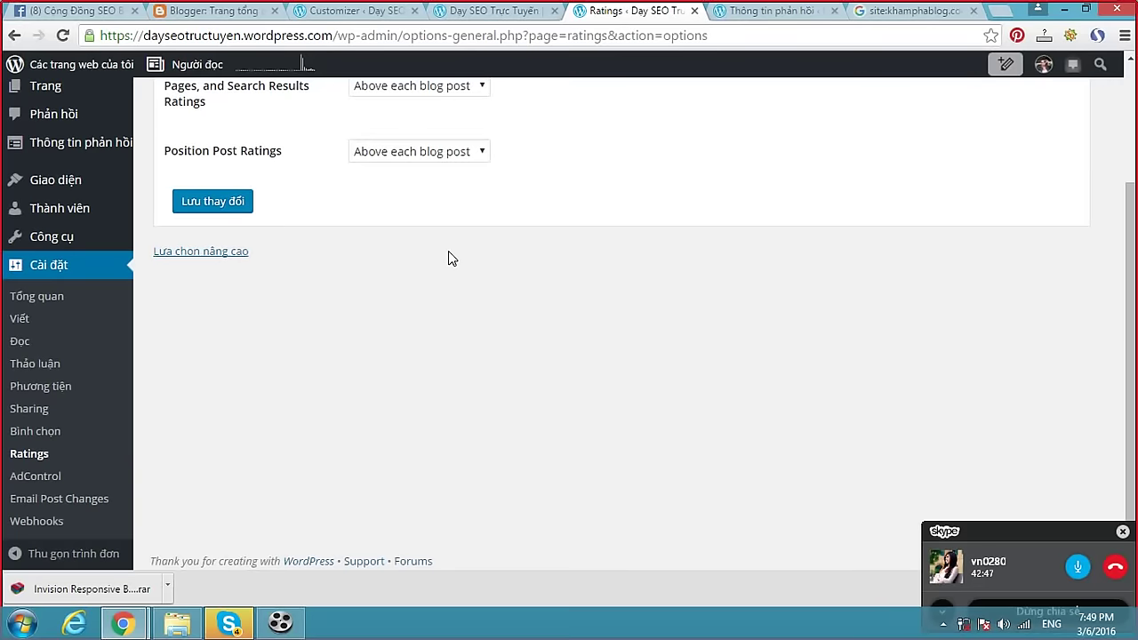
pyautogui.click(44, 296)
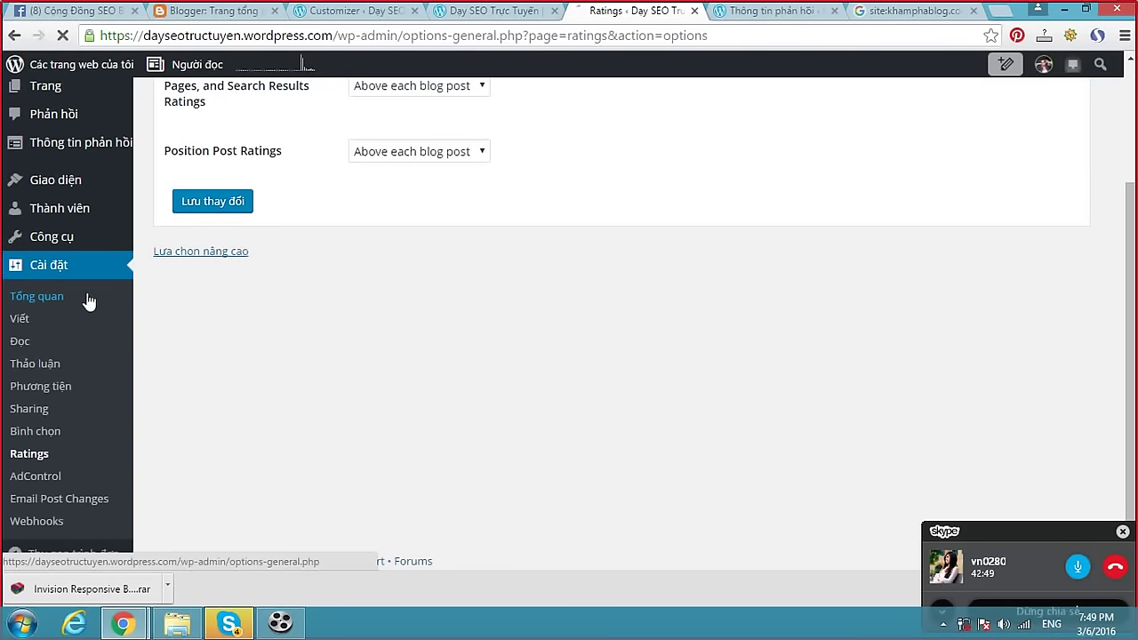
pyautogui.scroll(-5, 564, 282)
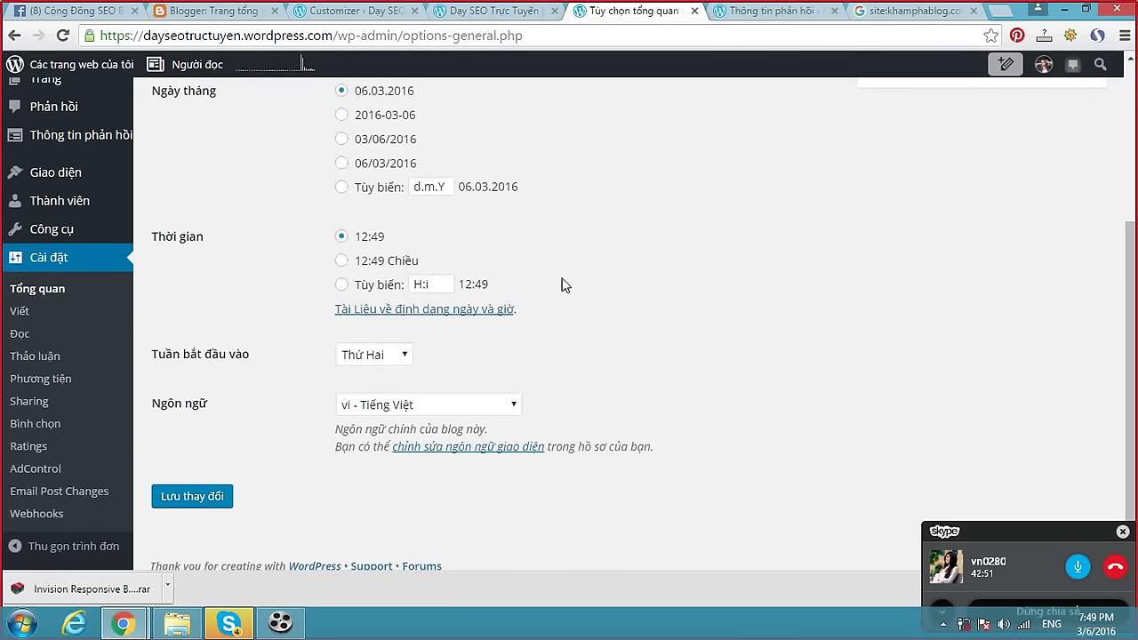
pyautogui.scroll(-1, 565, 286)
pyautogui.click(46, 290)
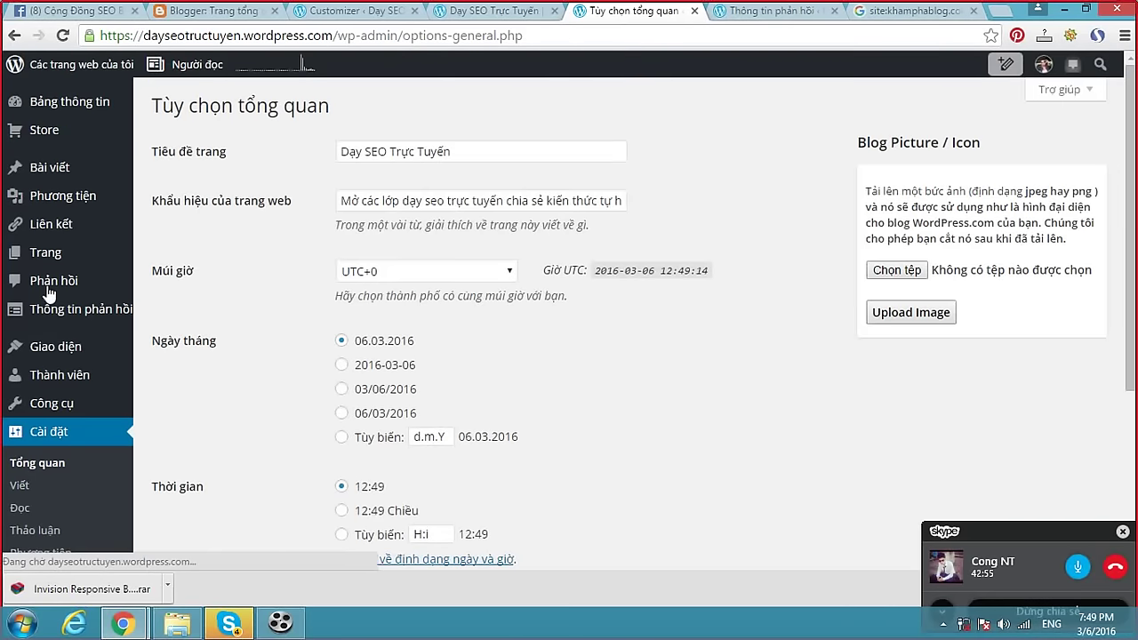
# Keep the site language set to vi - Tiếng Việt in the Ngôn ngữ dropdown.
pyautogui.scroll(-5, 536, 381)
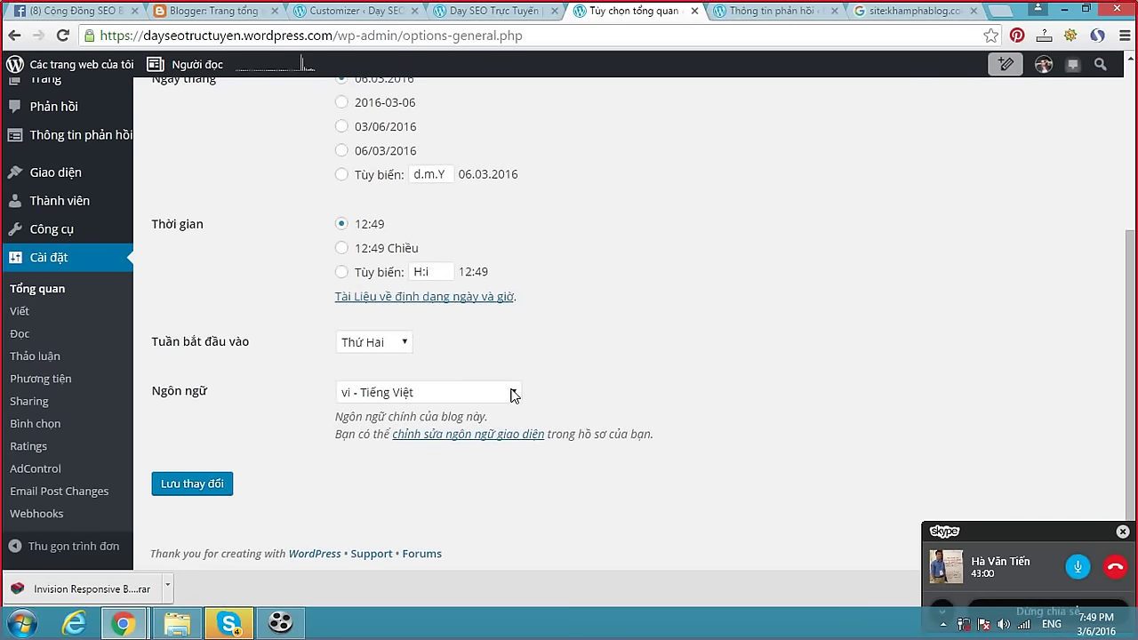
pyautogui.click(514, 394)
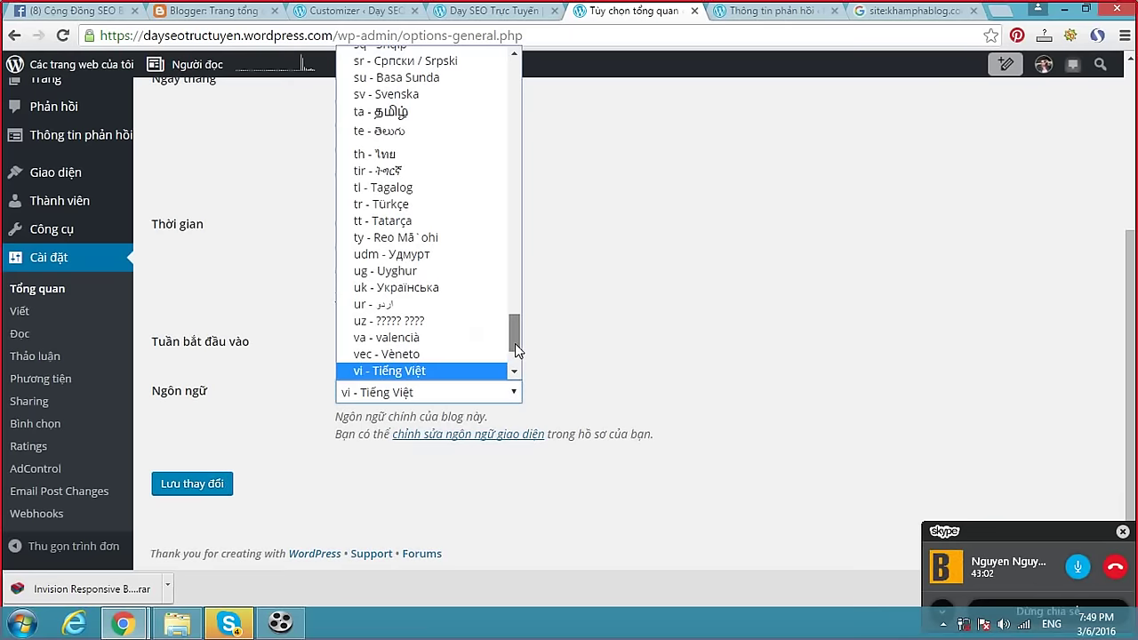
pyautogui.moveTo(515, 338); pyautogui.dragTo(513, 354)
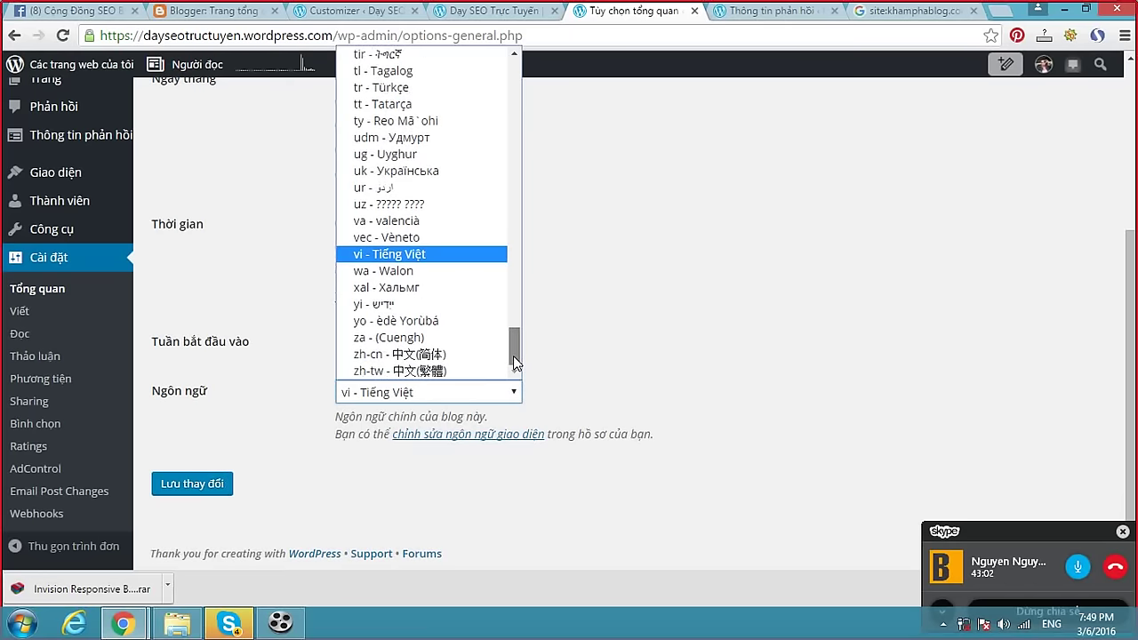
pyautogui.click(462, 264)
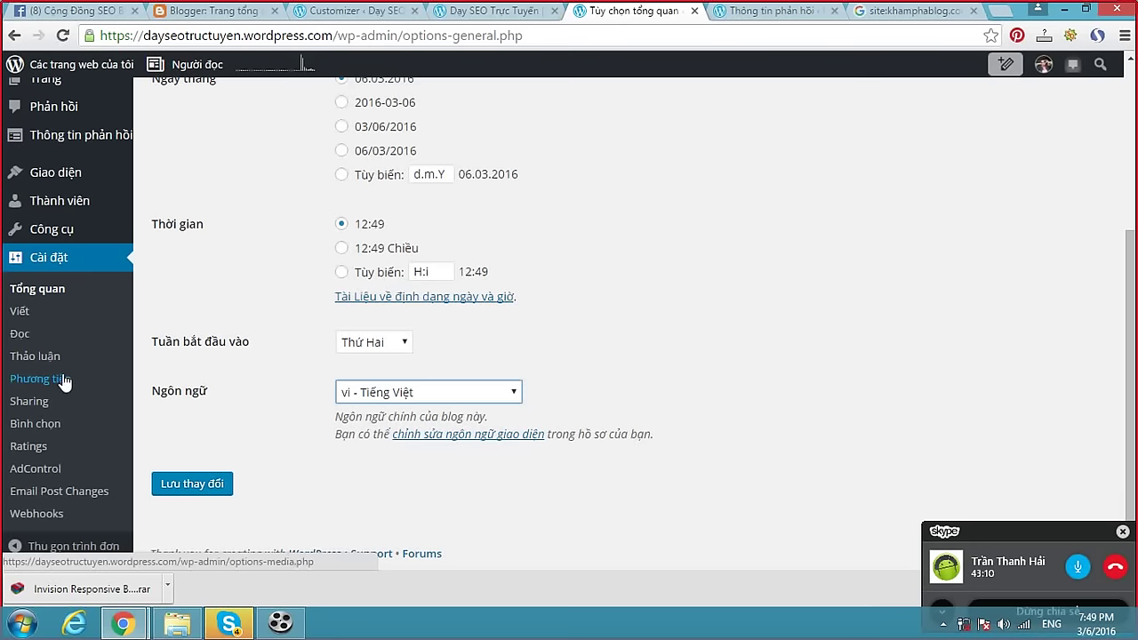
# Open the Reading settings (Đọc) and find the related posts section.
pyautogui.click(21, 335)
pyautogui.scroll(-2, 544, 343)
pyautogui.scroll(-1, 545, 343)
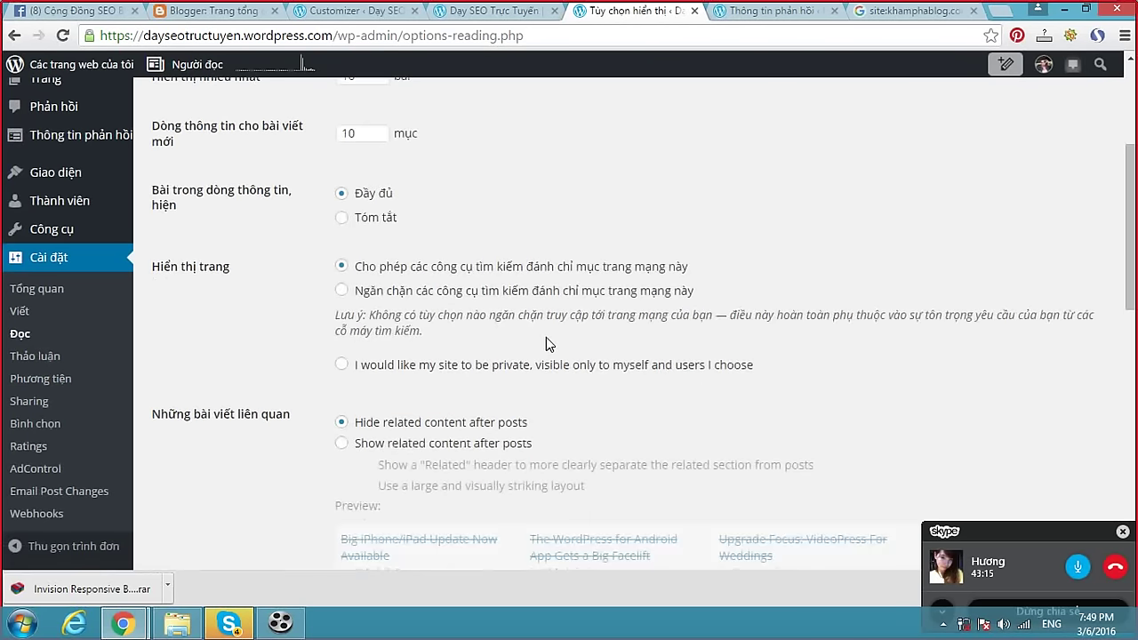
pyautogui.scroll(-2, 546, 337)
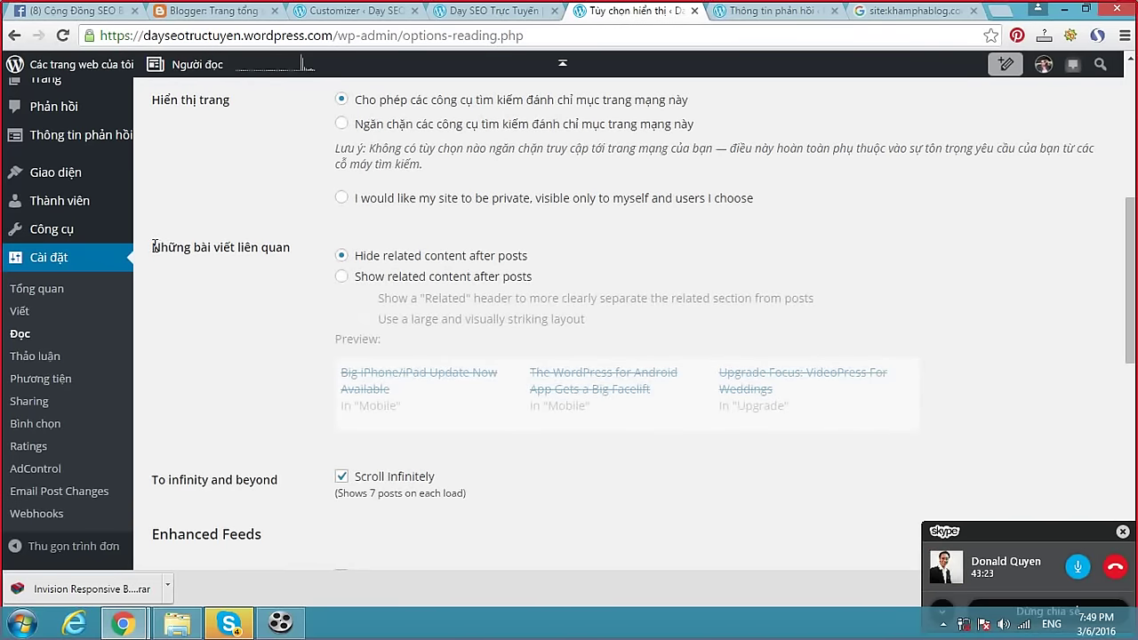
pyautogui.moveTo(153, 246); pyautogui.dragTo(293, 253)
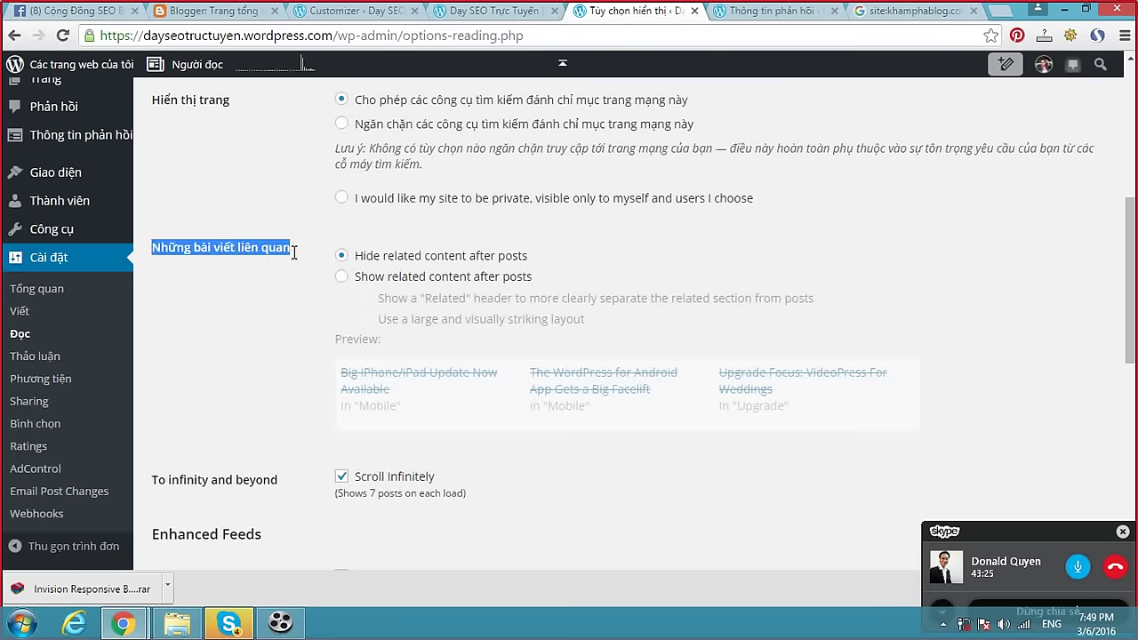
pyautogui.click(291, 250)
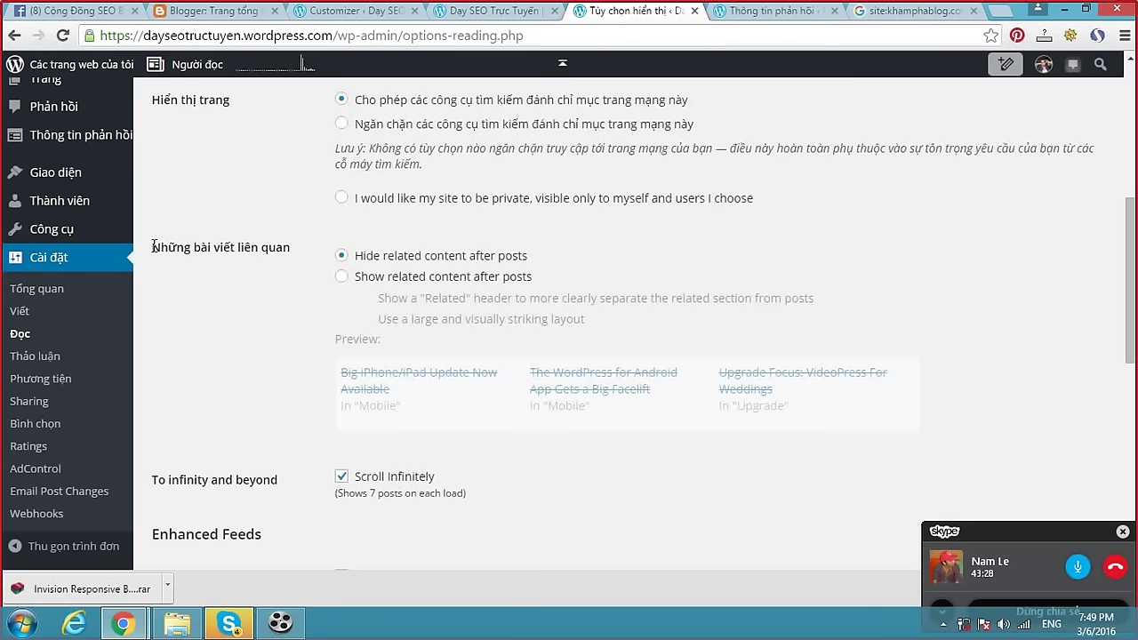
pyautogui.moveTo(153, 248); pyautogui.dragTo(291, 253)
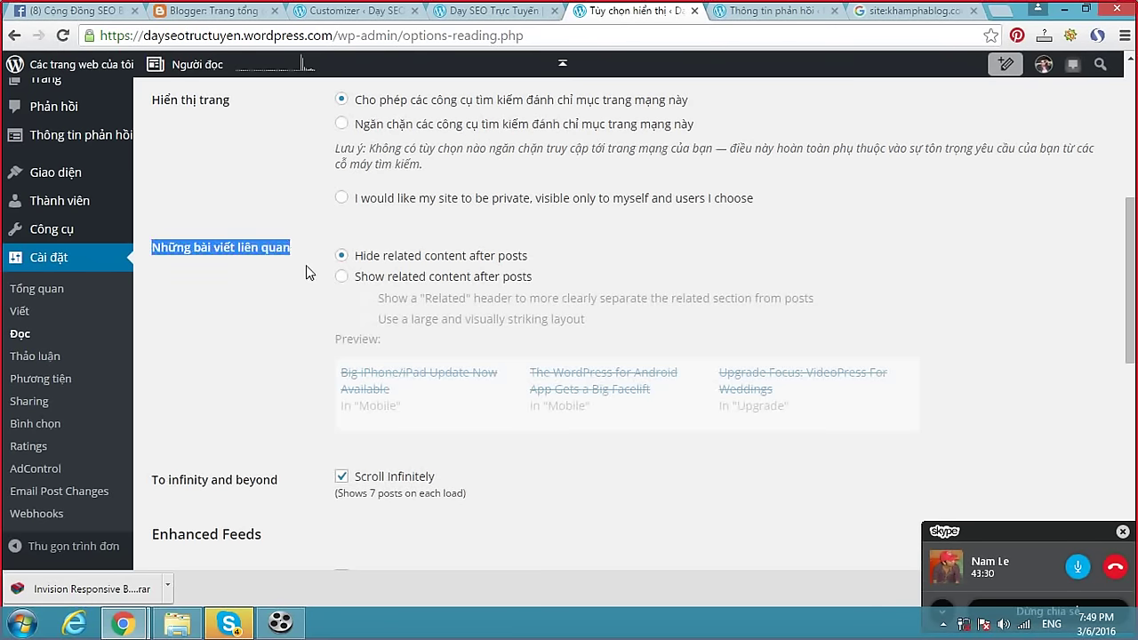
# Show related content after posts, with a Related header and large visual layout, and save.
pyautogui.click(342, 277)
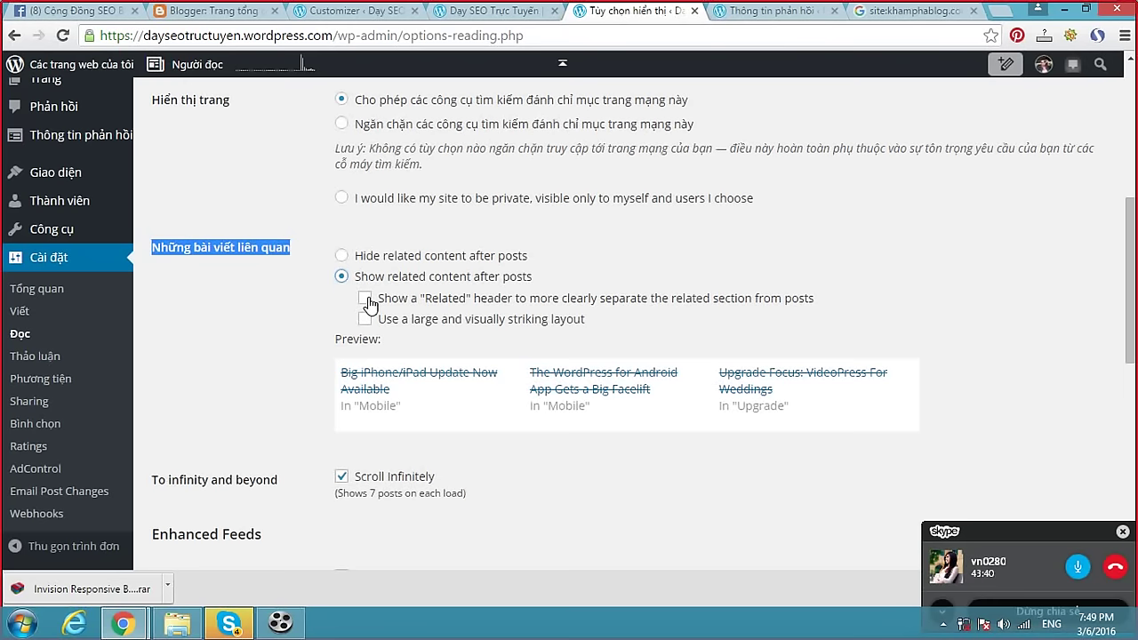
pyautogui.click(365, 298)
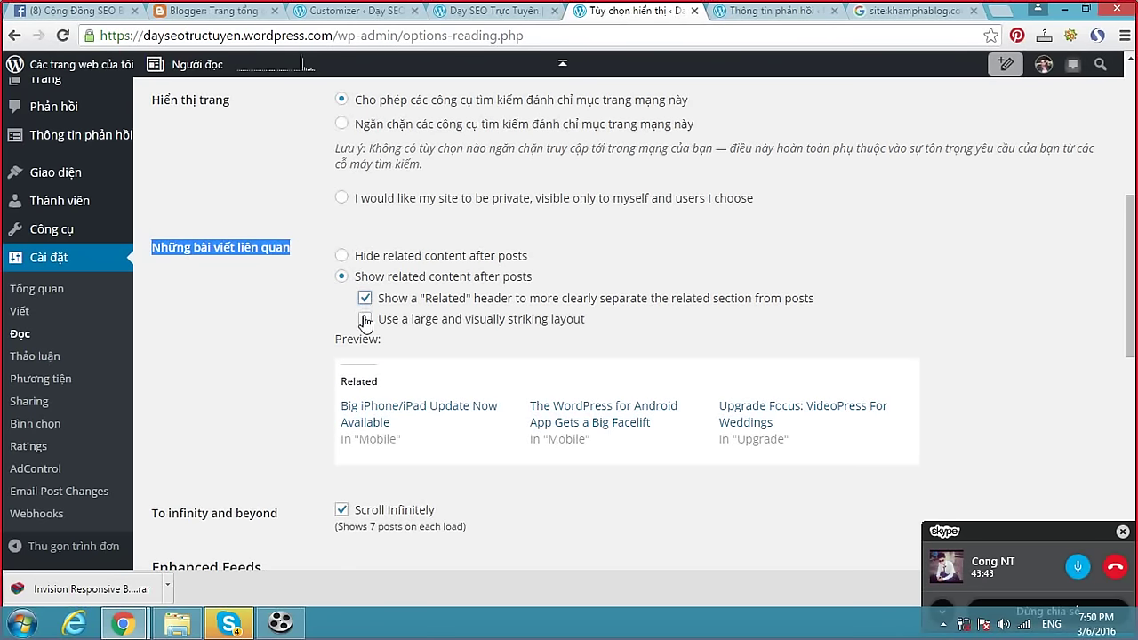
pyautogui.click(366, 319)
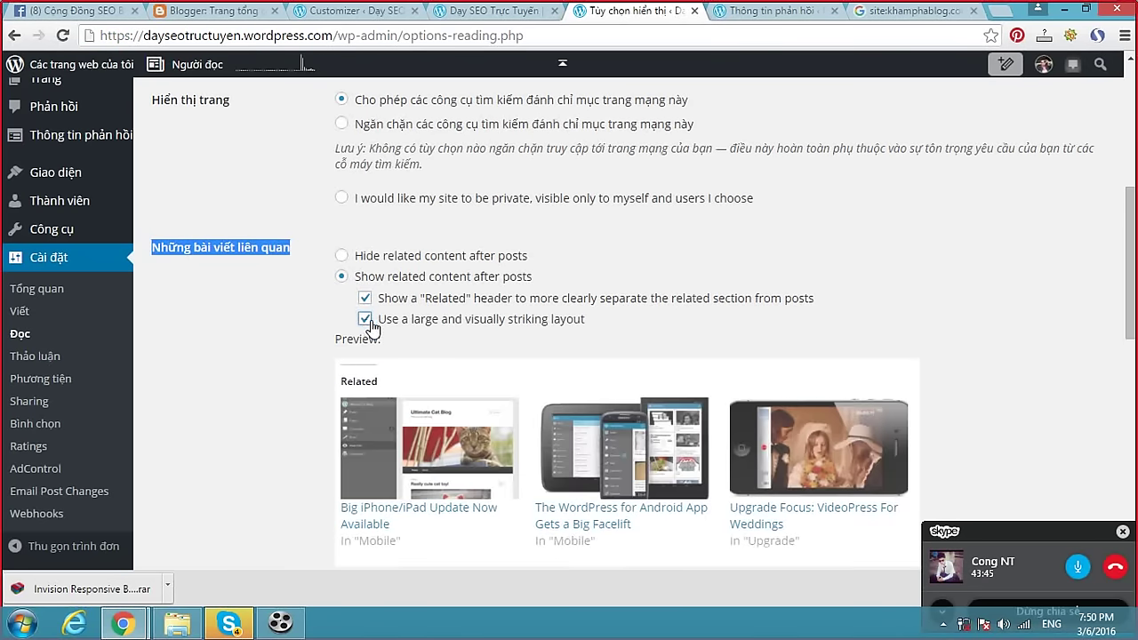
pyautogui.scroll(-2, 369, 325)
pyautogui.scroll(3, 308, 312)
pyautogui.scroll(4, 434, 344)
pyautogui.scroll(-12, 439, 376)
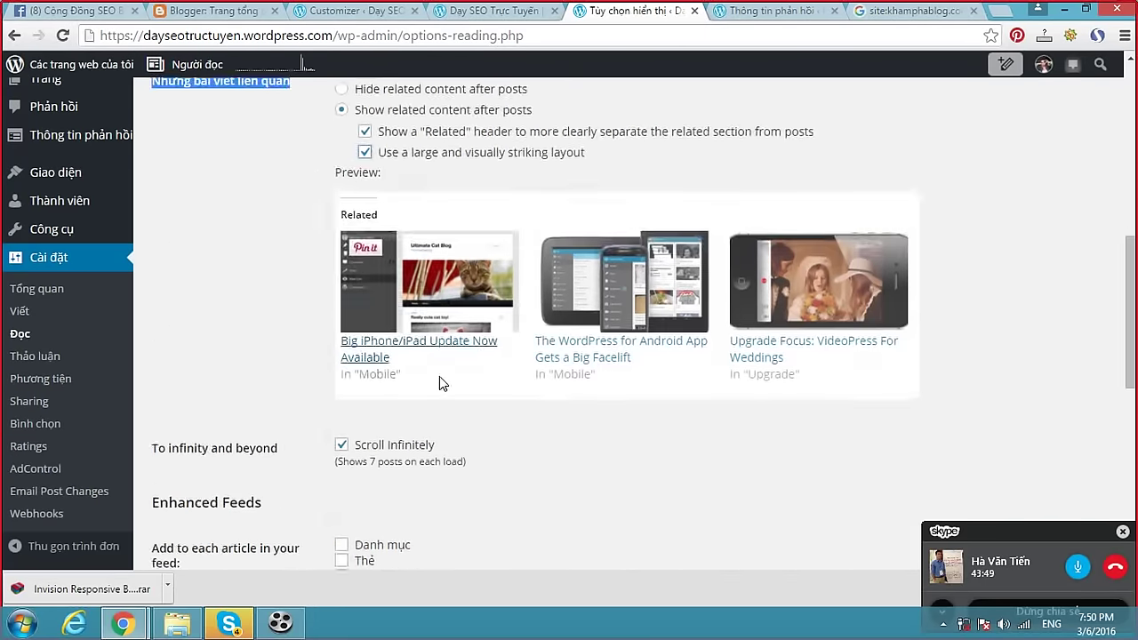
pyautogui.click(221, 484)
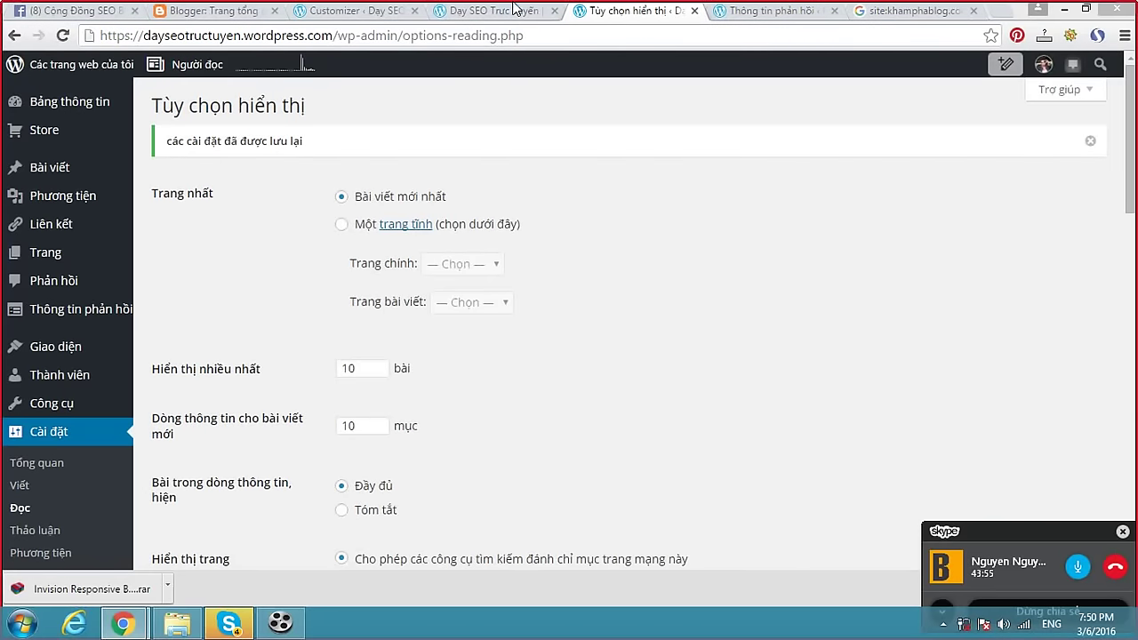
# Scroll the blog homepage, then close the Customizer to reach the Stats Insights page.
pyautogui.click(498, 11)
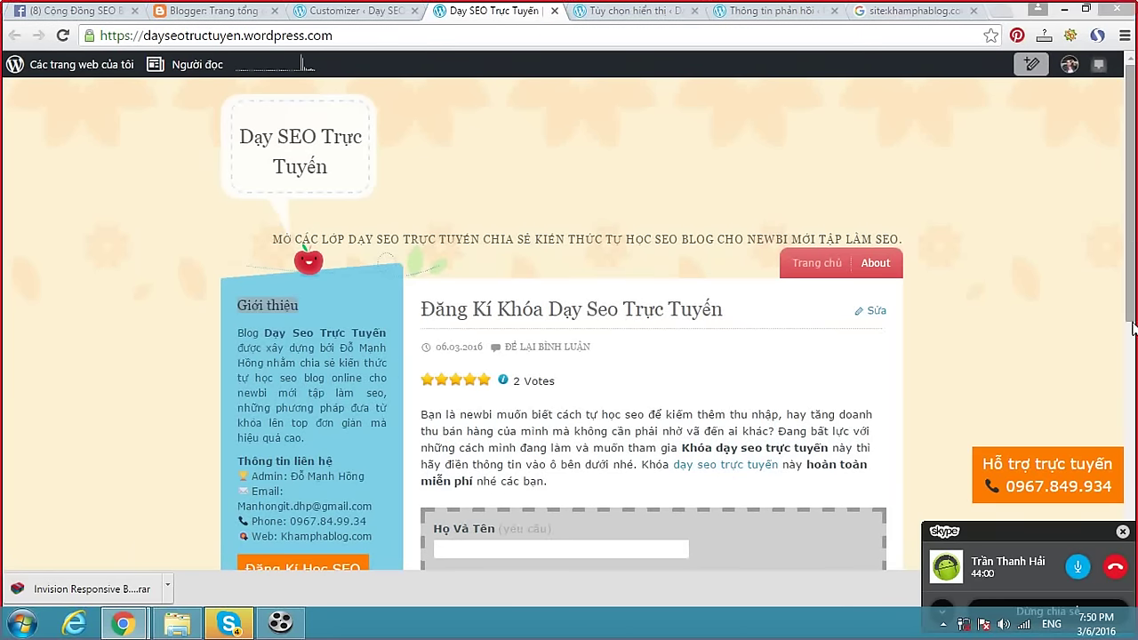
pyautogui.scroll(-6, 1131, 270)
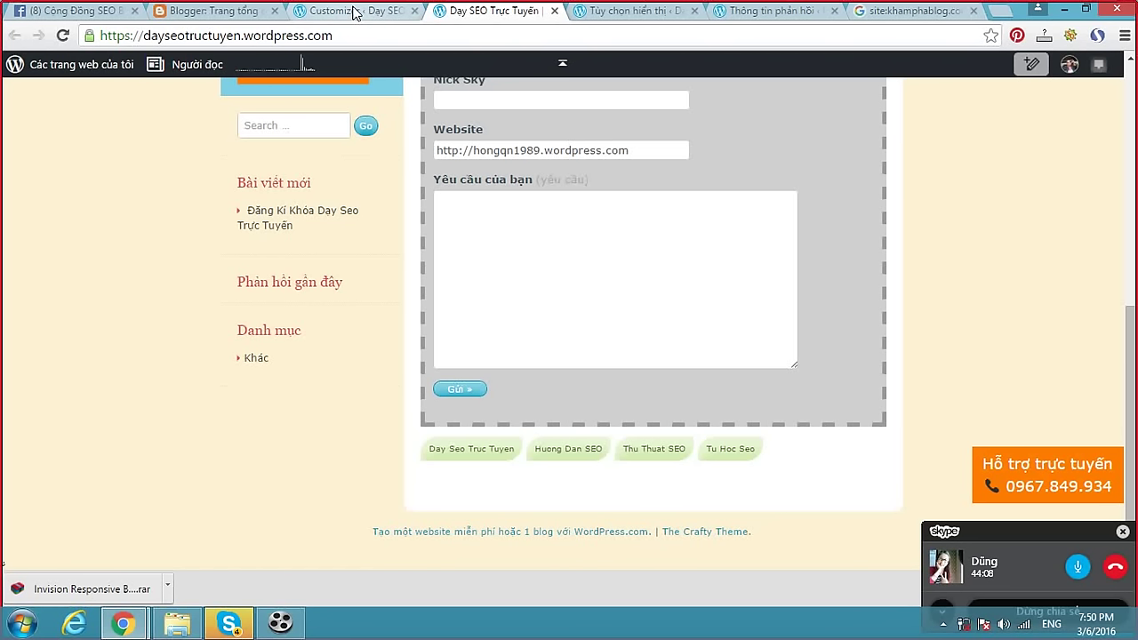
pyautogui.click(353, 12)
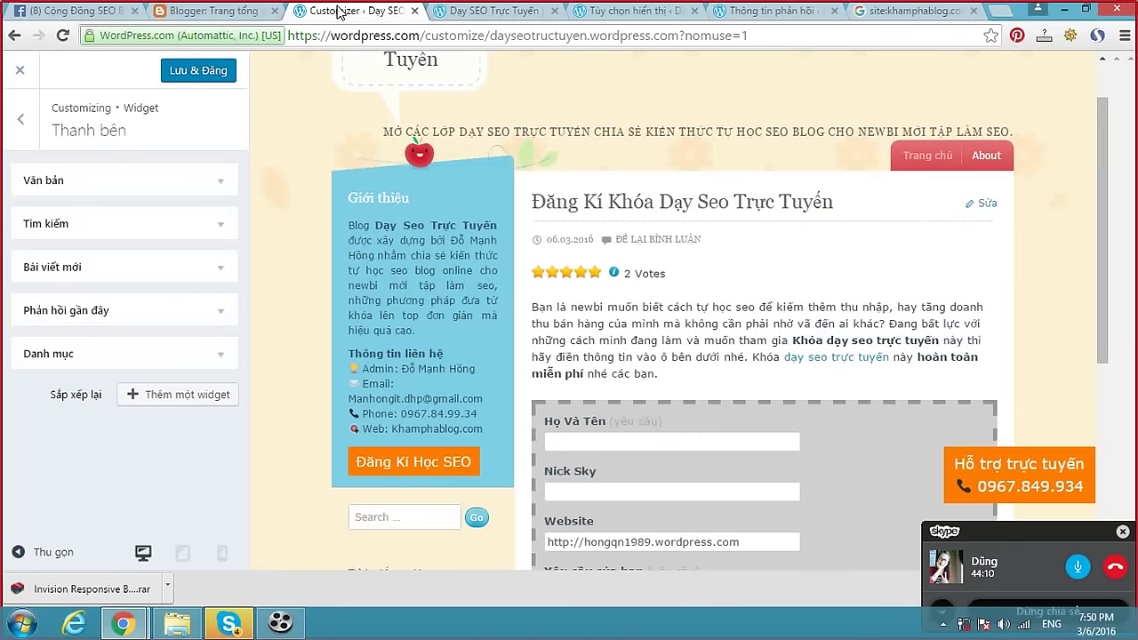
pyautogui.click(20, 70)
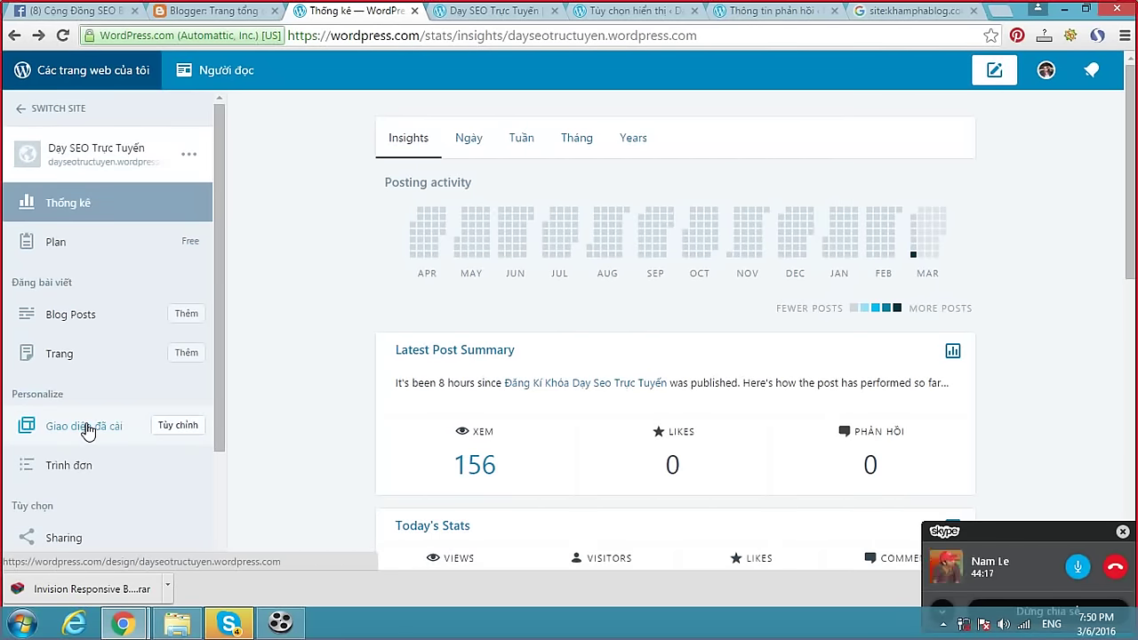
# Search installed themes for 'craf' to confirm Crafty is active, then return to the blog homepage.
pyautogui.click(92, 428)
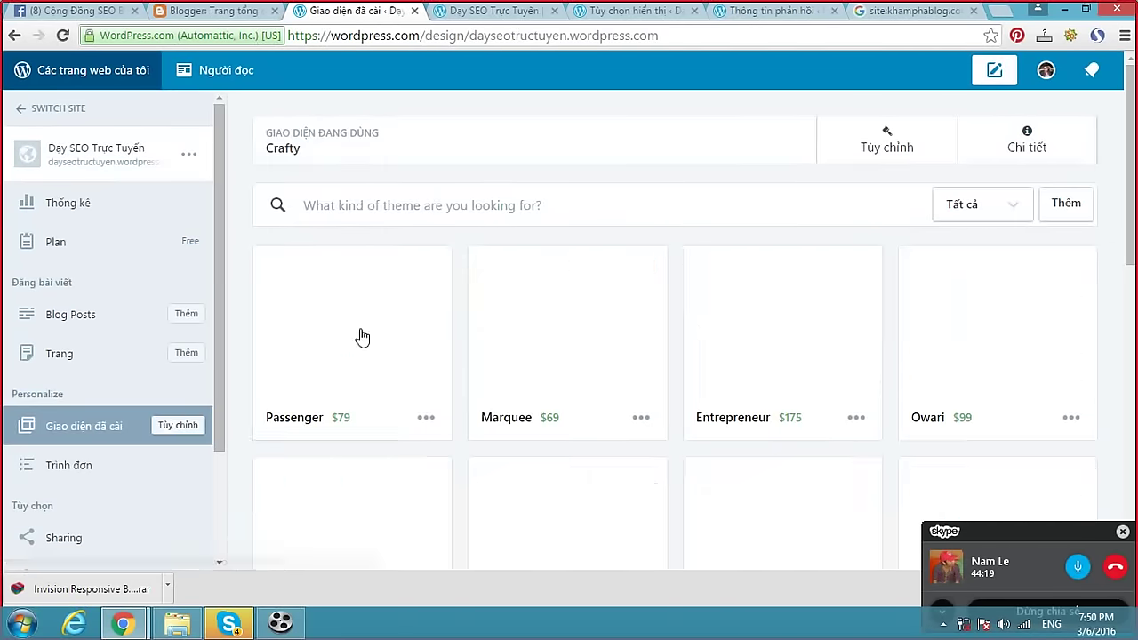
pyautogui.click(520, 15)
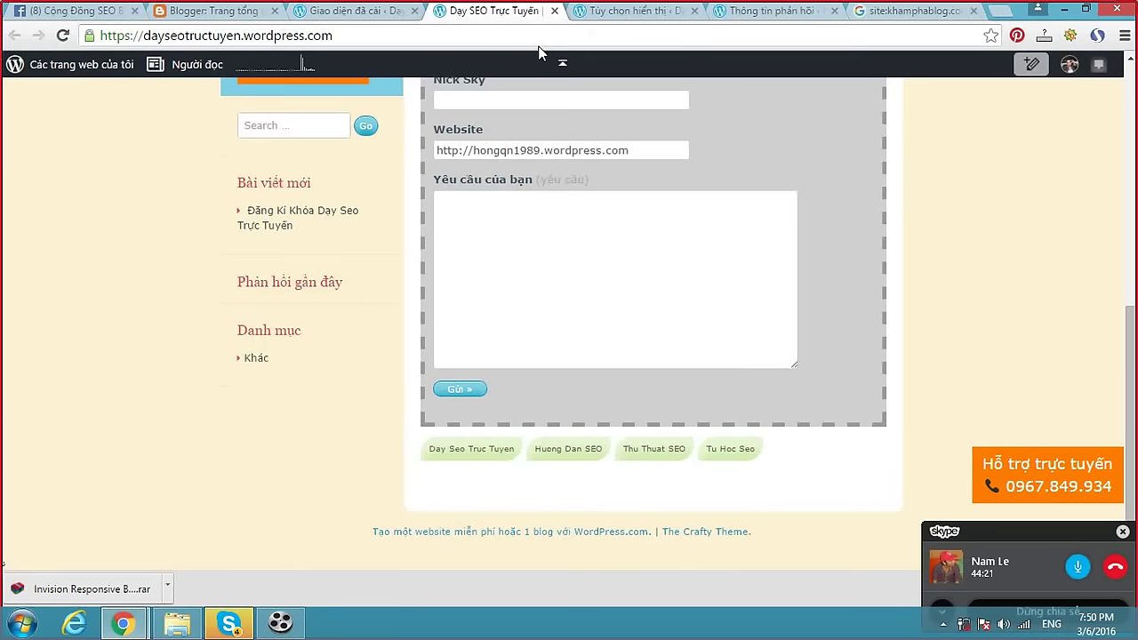
pyautogui.click(355, 13)
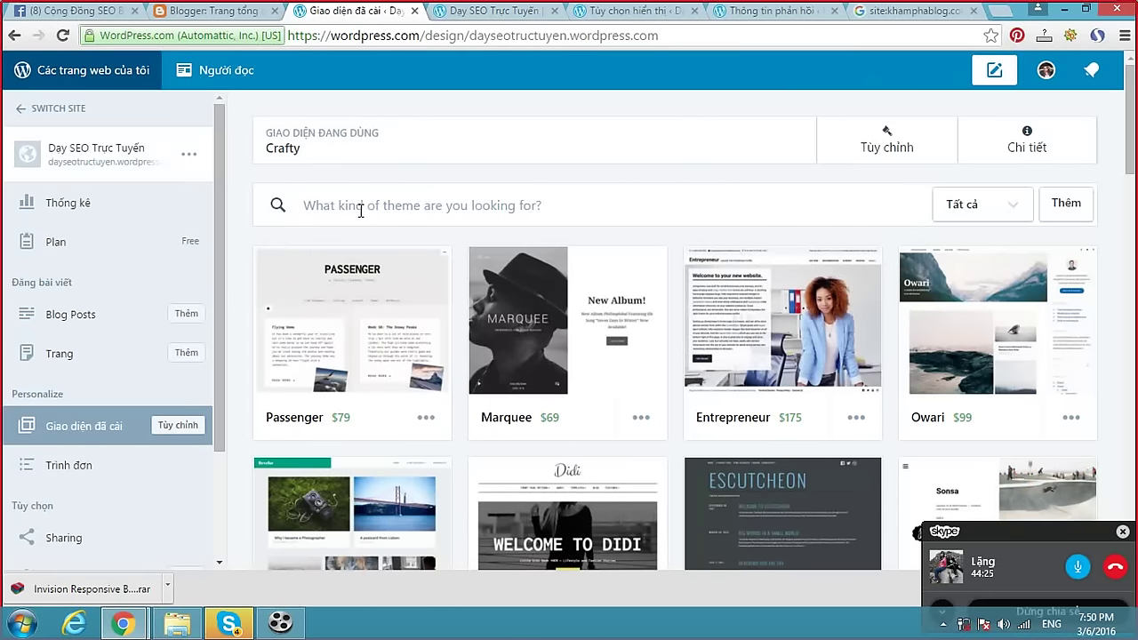
pyautogui.write('crafty')
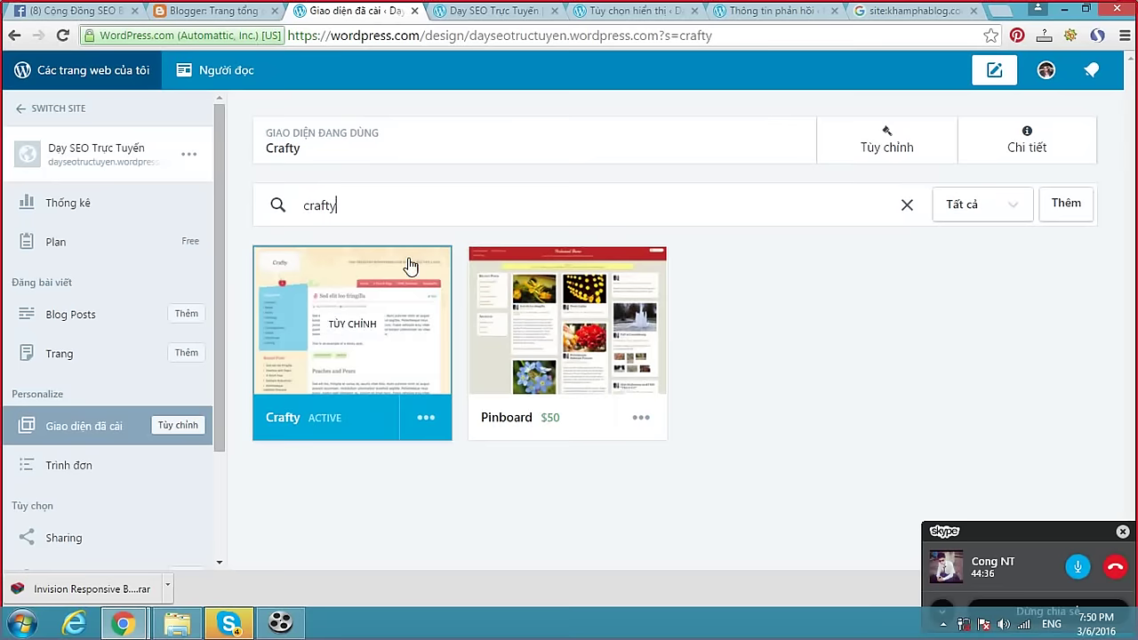
pyautogui.click(98, 425)
pyautogui.click(480, 10)
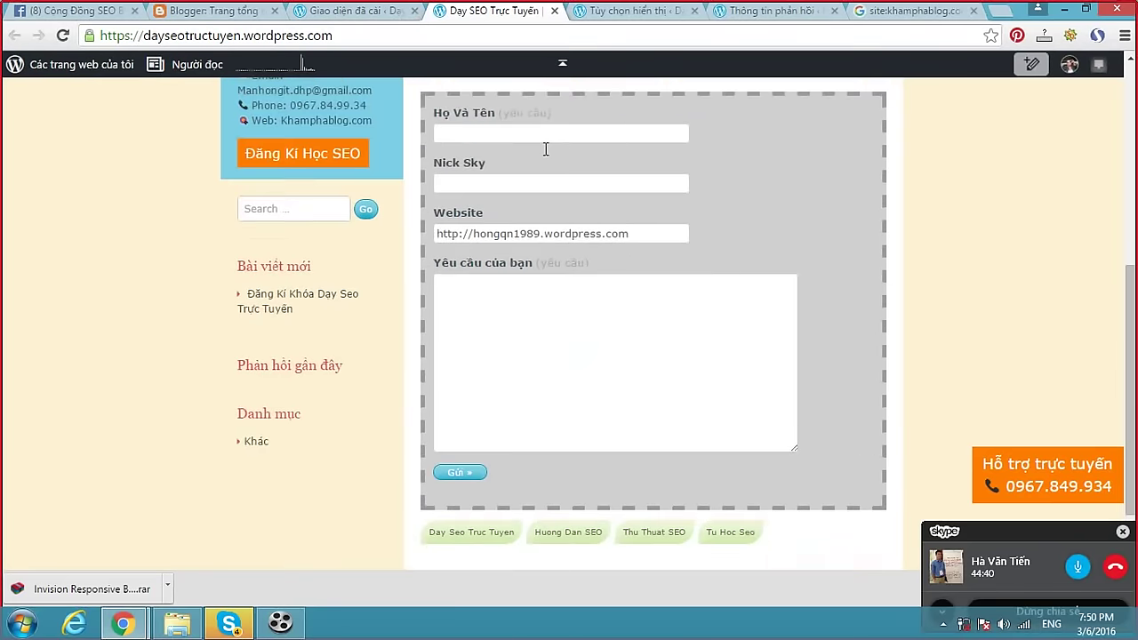
# Reload the blog homepage and briefly check the Skype group call before returning to Chrome.
pyautogui.scroll(5, 544, 149)
pyautogui.click(271, 143)
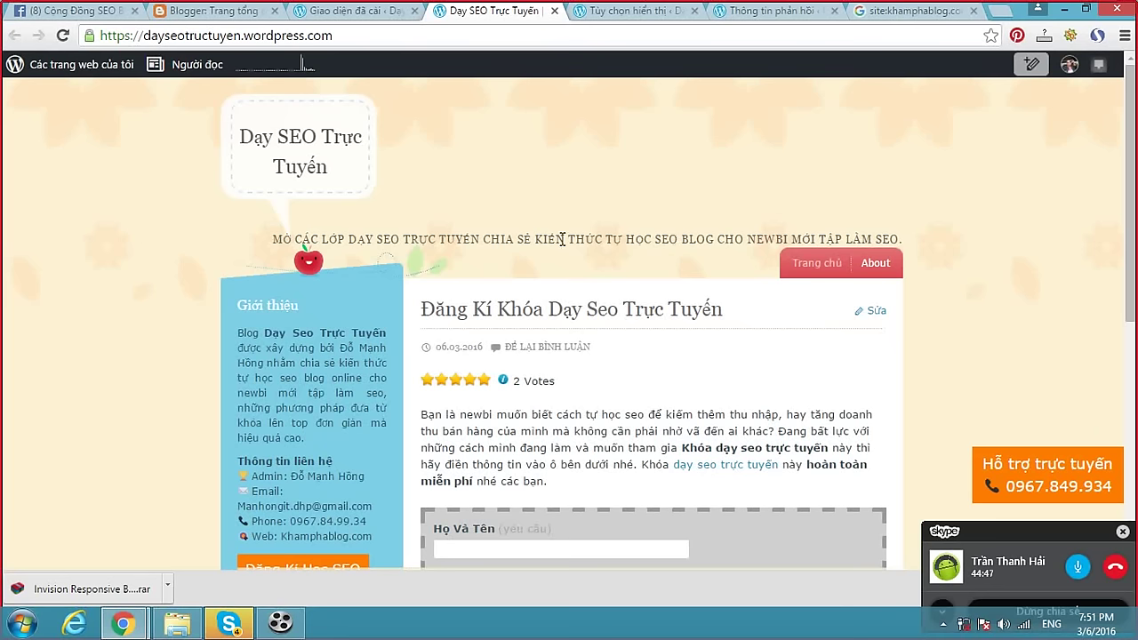
pyautogui.moveTo(240, 35); pyautogui.dragTo(150, 37)
pyautogui.click(149, 38)
pyautogui.click(229, 622)
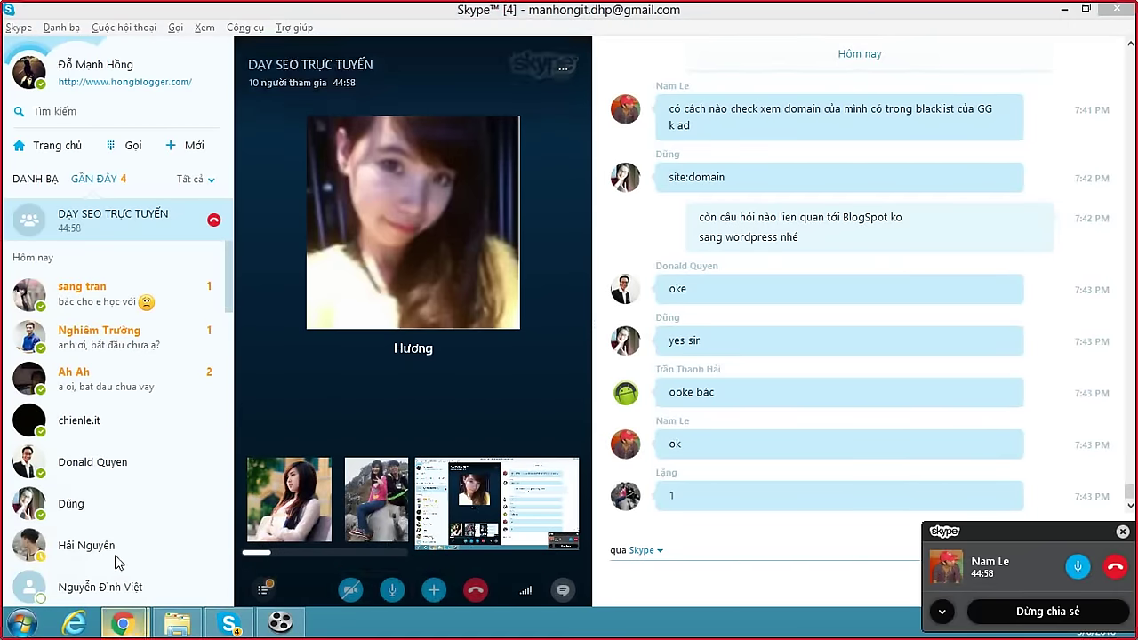
pyautogui.moveTo(122, 623)
pyautogui.click(138, 549)
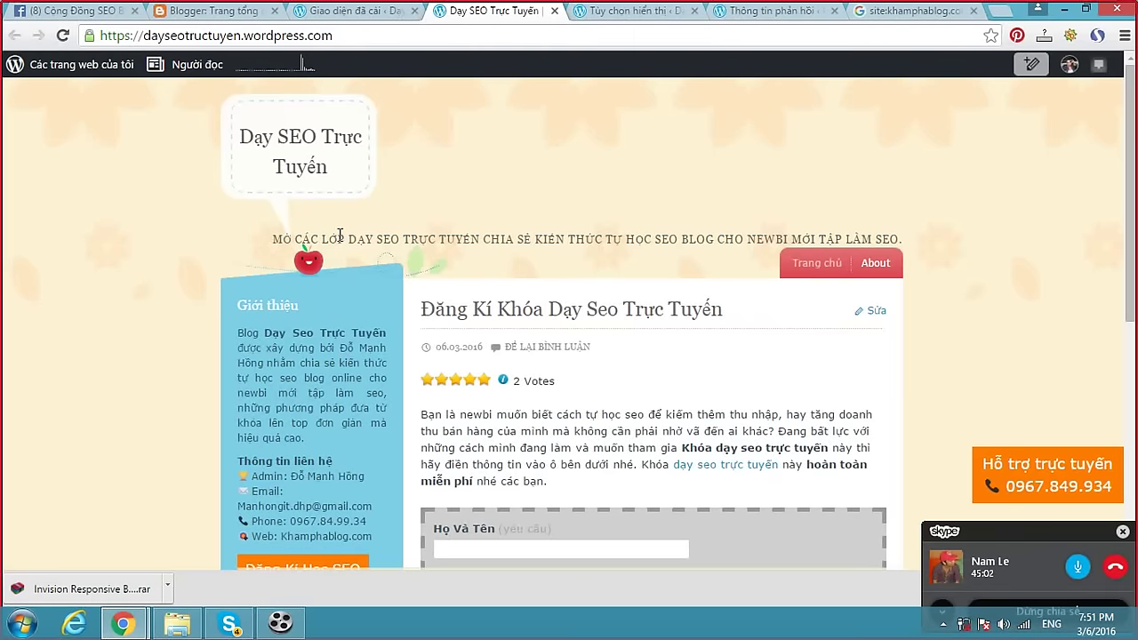
# Look over the site tagline and request form, then return to the installed-themes page.
pyautogui.moveTo(414, 238); pyautogui.dragTo(646, 237)
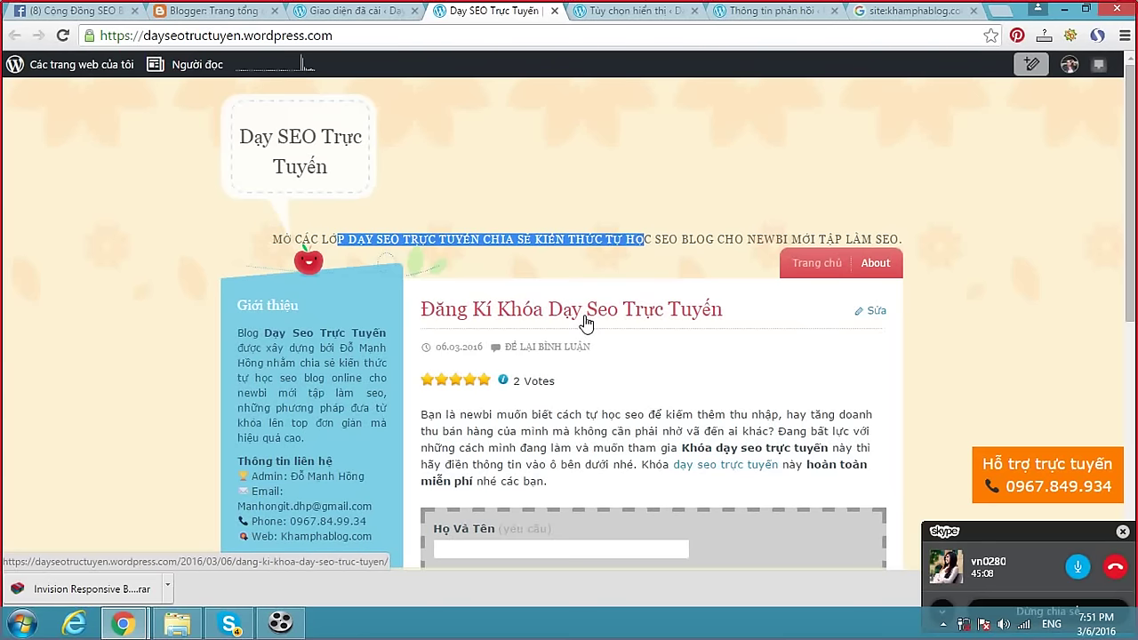
pyautogui.scroll(-5, 586, 322)
pyautogui.click(586, 316)
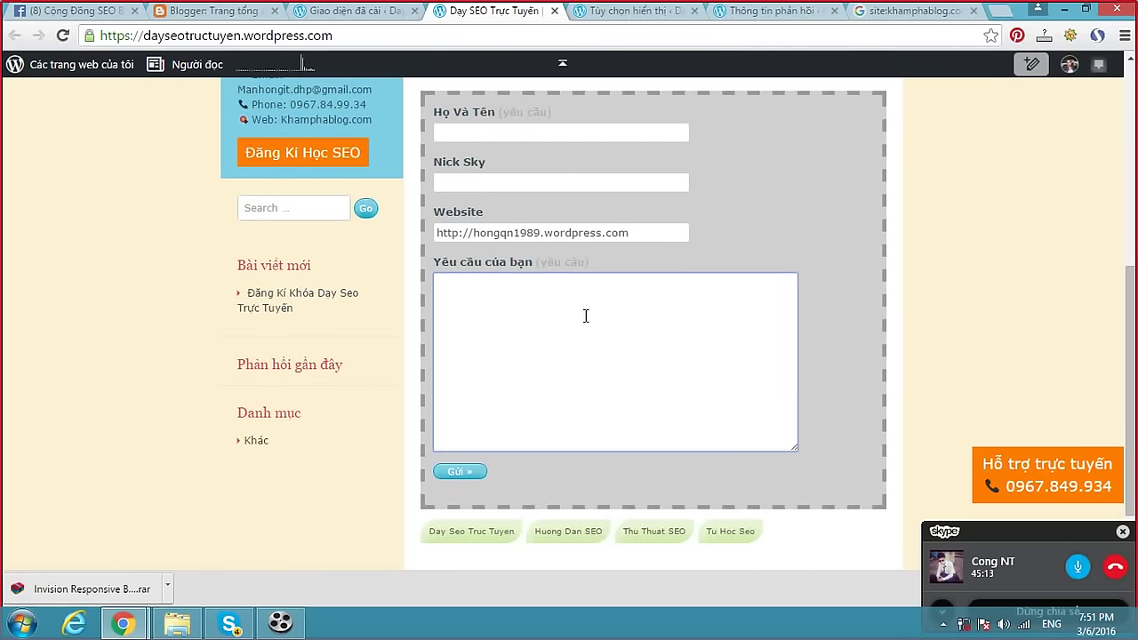
pyautogui.click(339, 11)
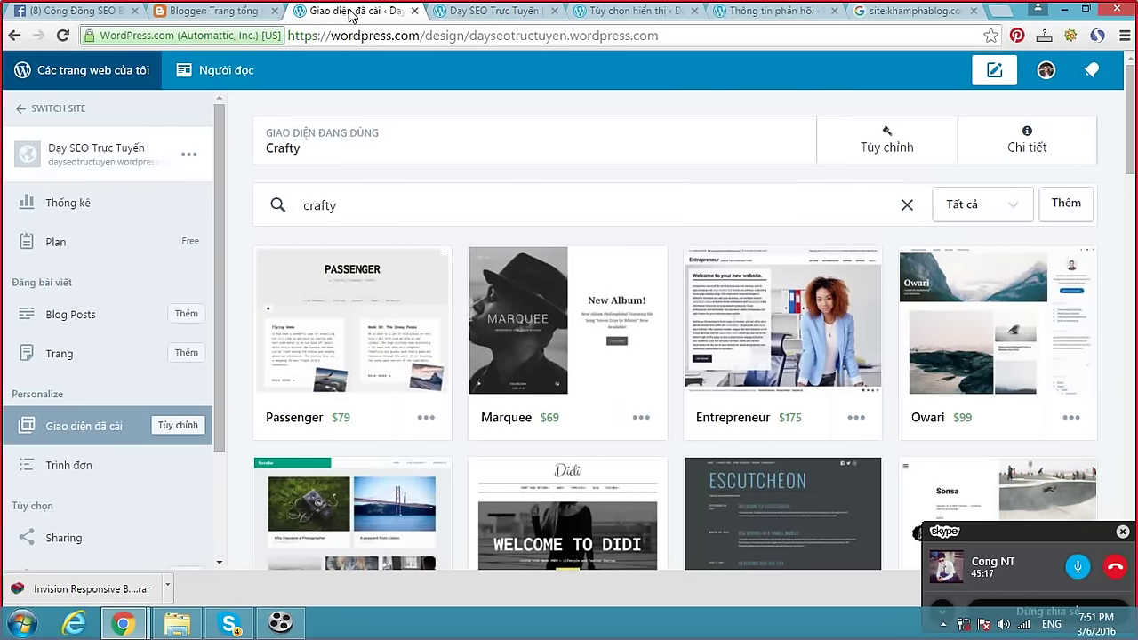
# Flip between the Facebook and Google tabs, then load spineditor.com in the Google tab.
pyautogui.click(79, 13)
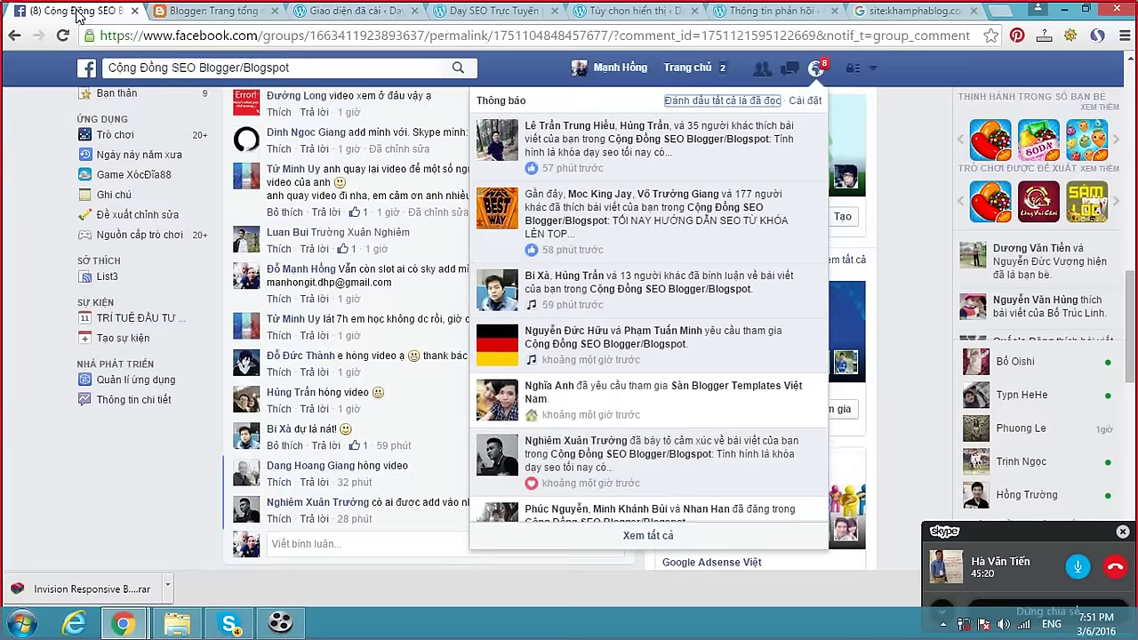
pyautogui.click(880, 11)
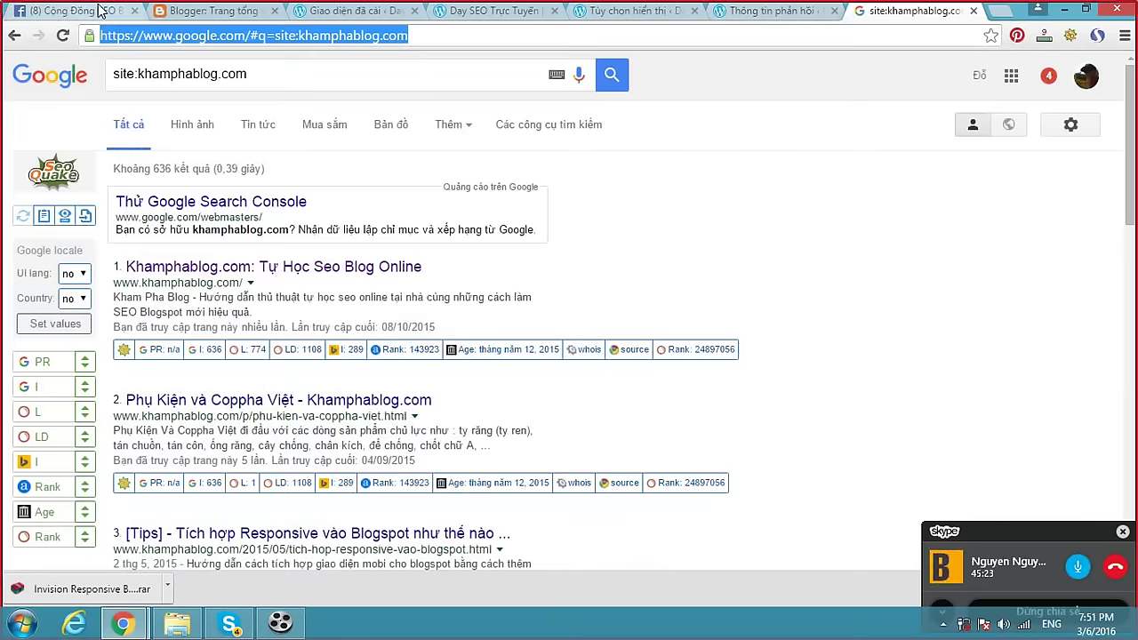
pyautogui.click(102, 10)
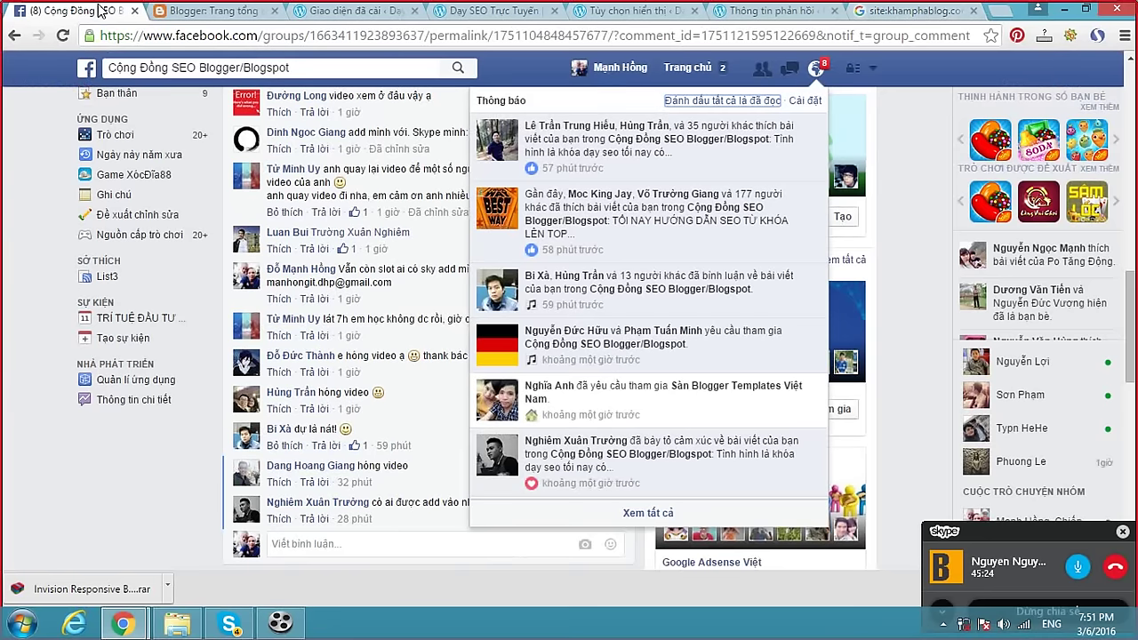
pyautogui.click(888, 13)
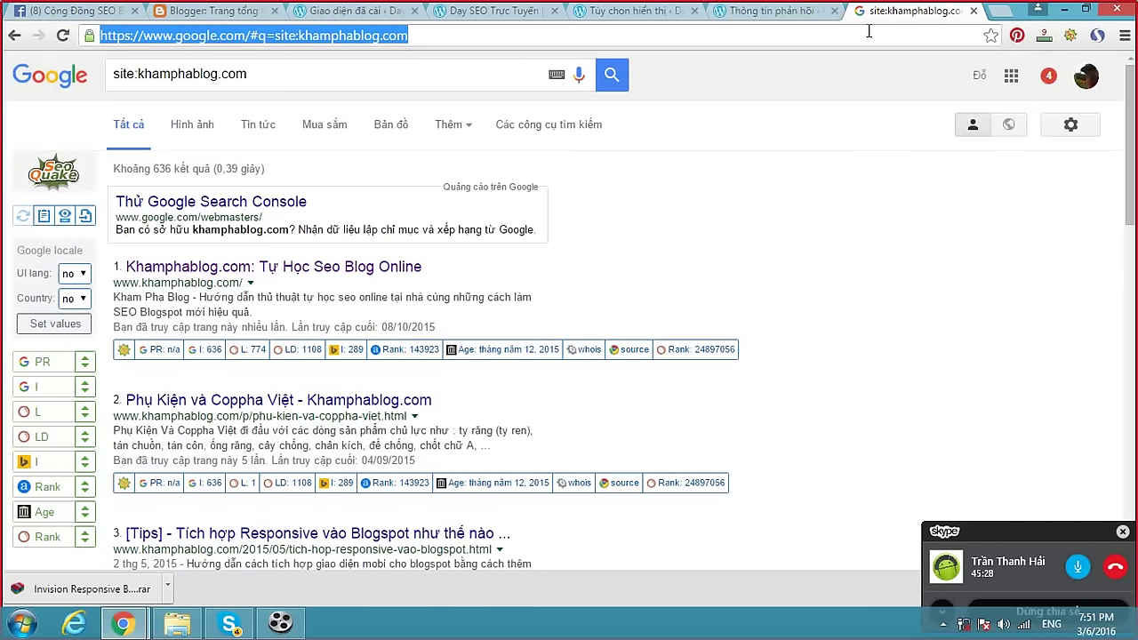
pyautogui.write('spi')
pyautogui.press('Right')
pyautogui.press('Return')
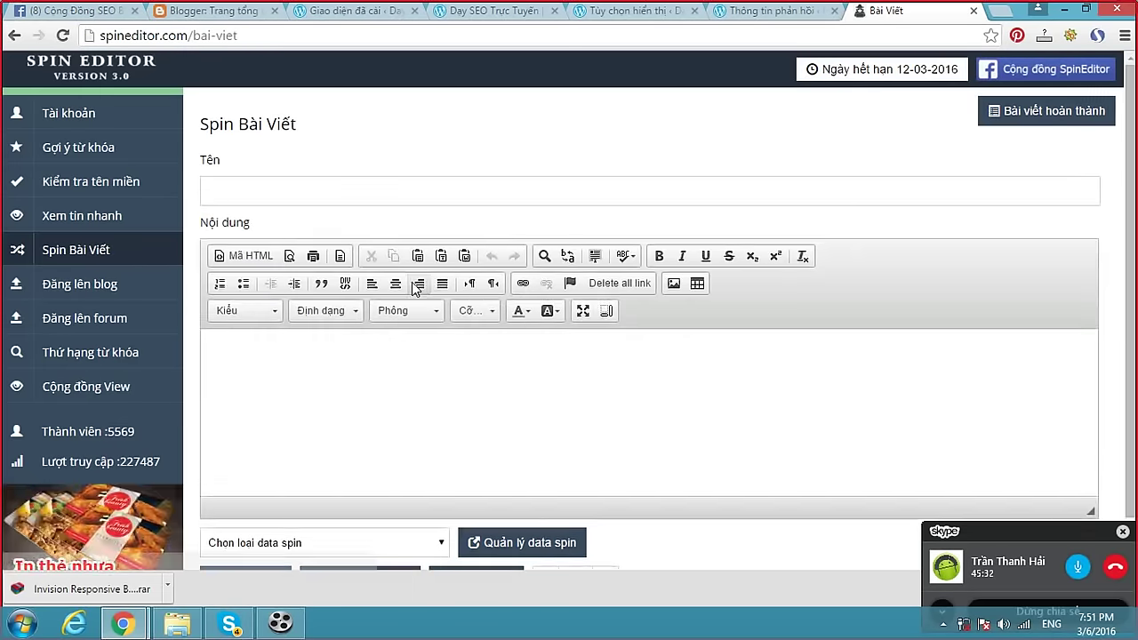
pyautogui.scroll(-1, 411, 282)
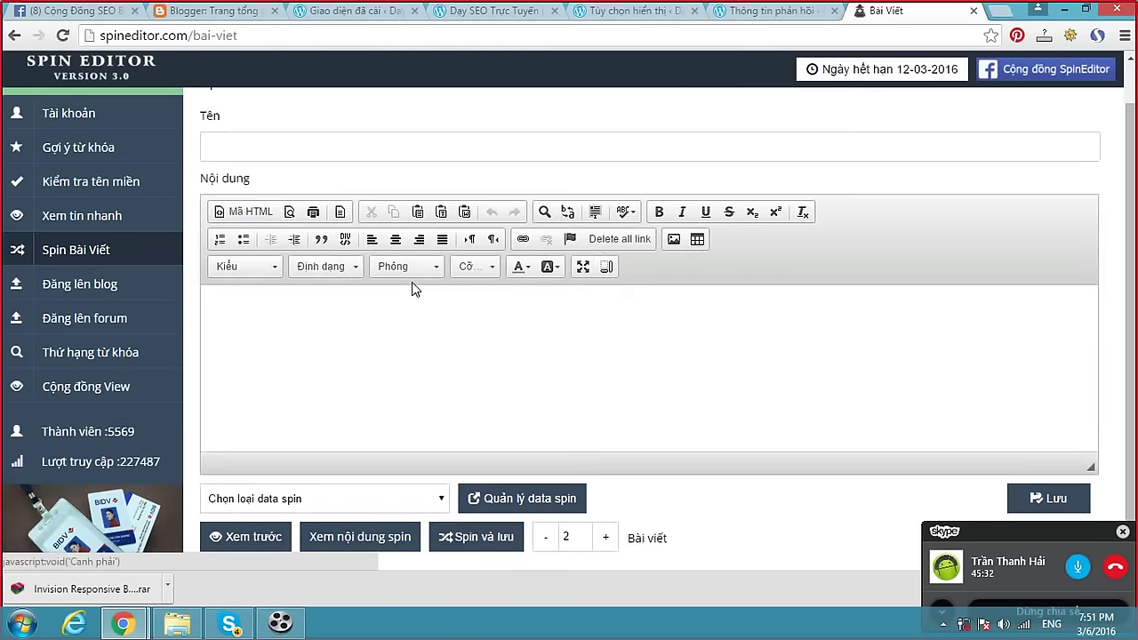
pyautogui.click(339, 508)
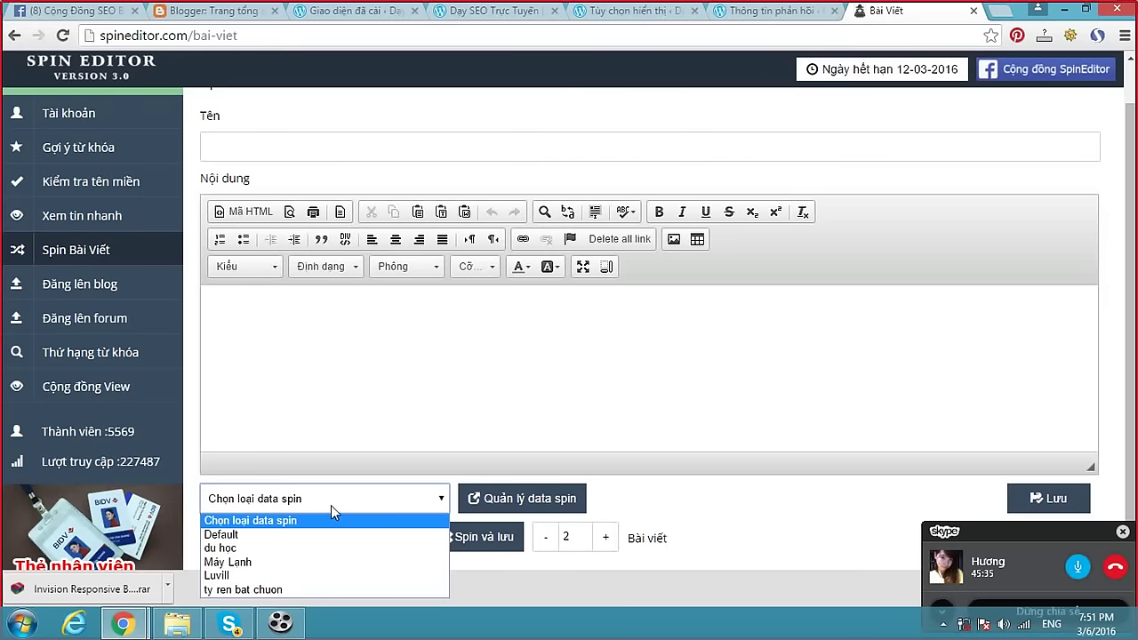
pyautogui.click(304, 590)
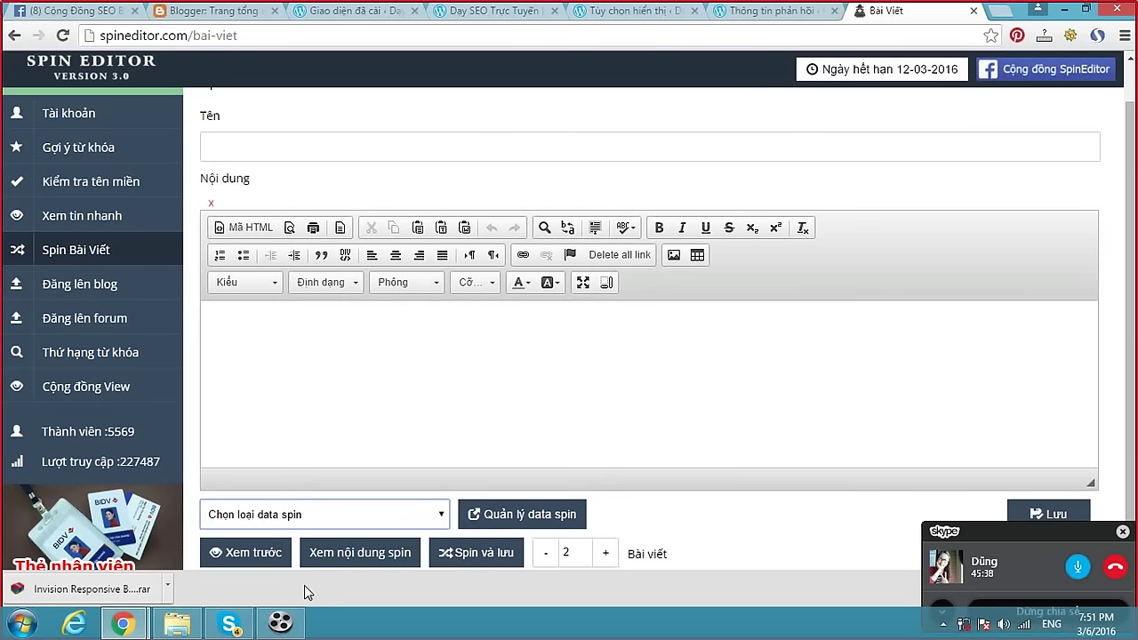
pyautogui.click(493, 516)
pyautogui.click(341, 148)
pyautogui.click(342, 234)
pyautogui.moveTo(322, 261); pyautogui.dragTo(272, 267)
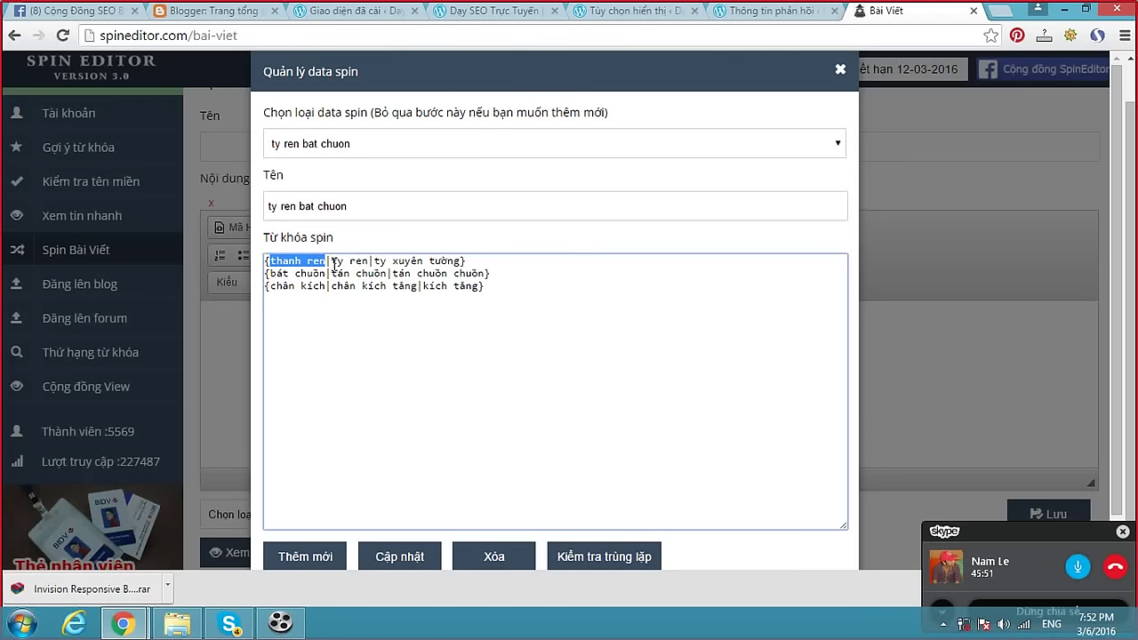
pyautogui.moveTo(332, 261); pyautogui.dragTo(368, 261)
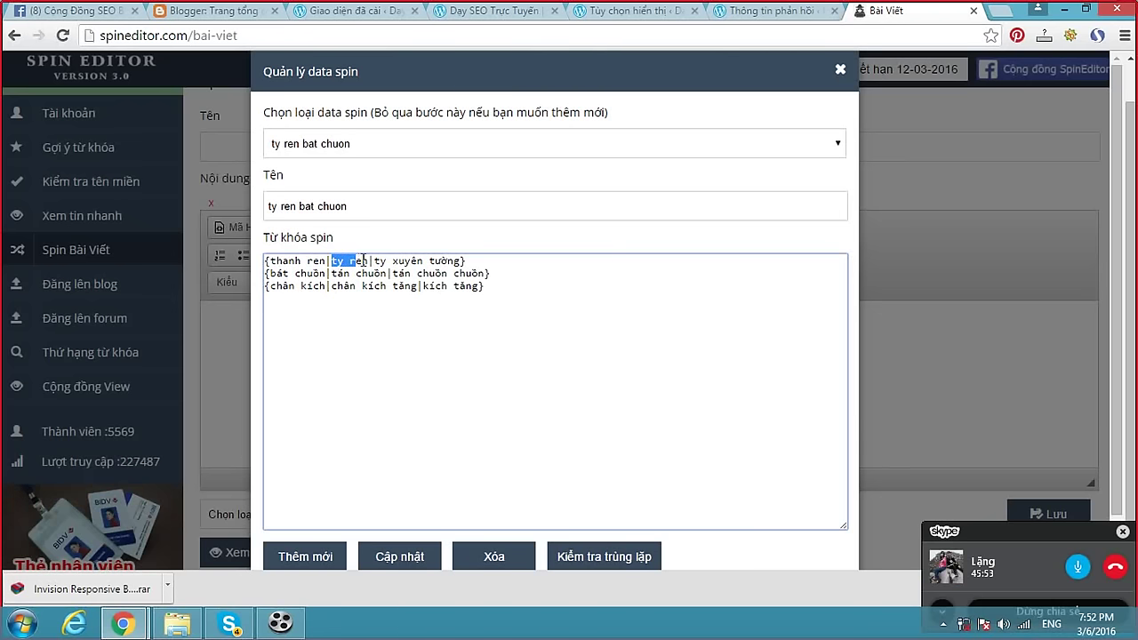
pyautogui.moveTo(269, 261); pyautogui.dragTo(351, 256)
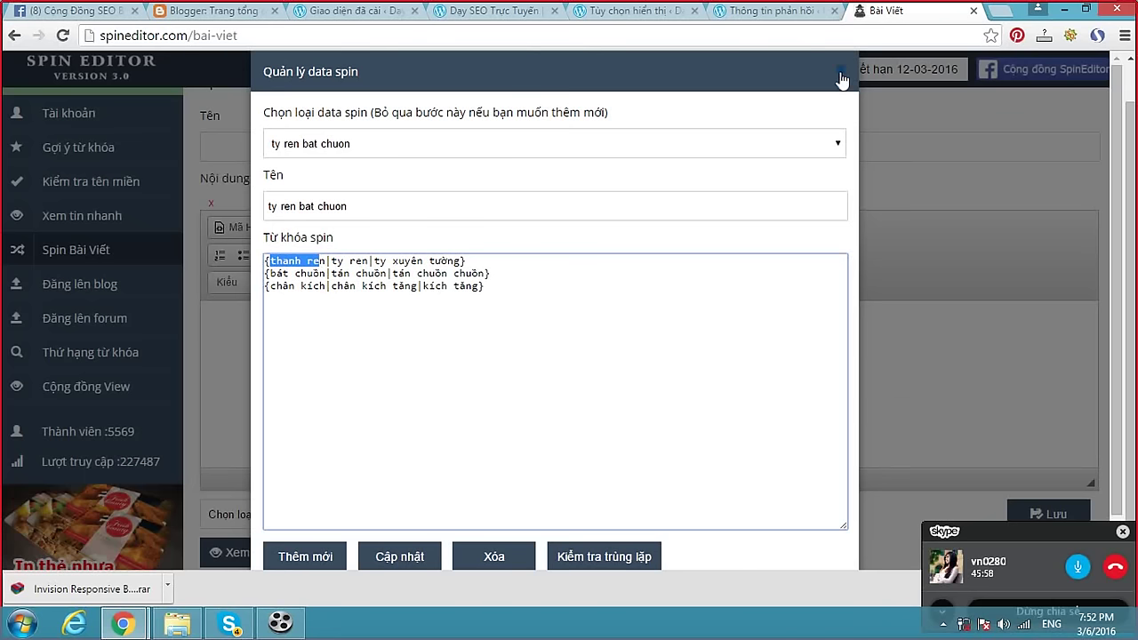
pyautogui.click(840, 69)
pyautogui.click(431, 344)
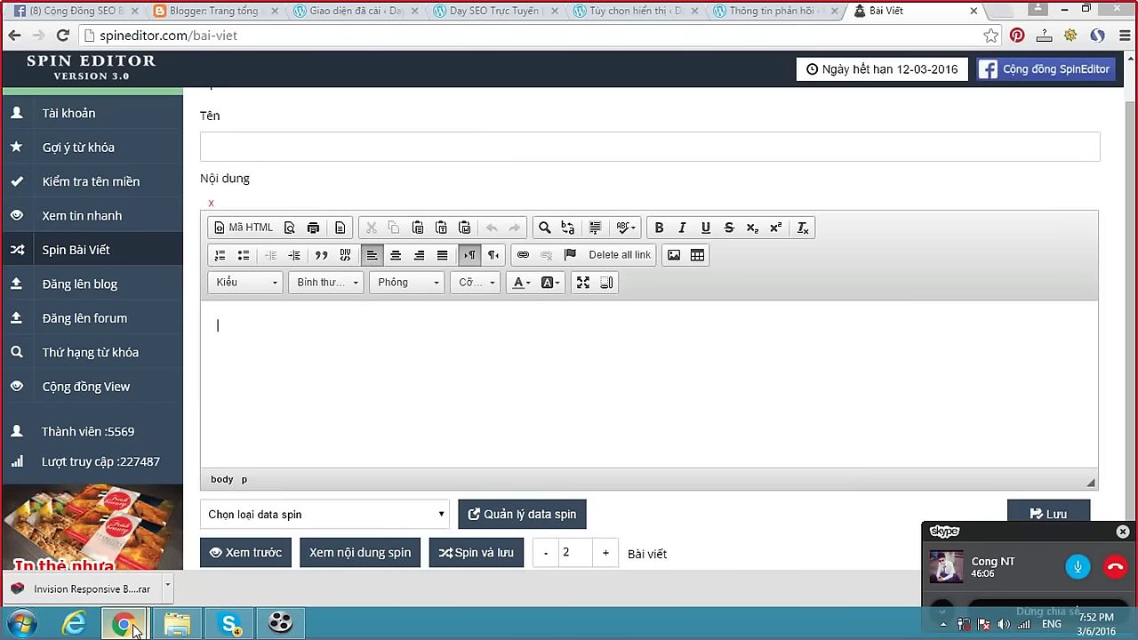
pyautogui.moveTo(147, 614)
pyautogui.click(278, 537)
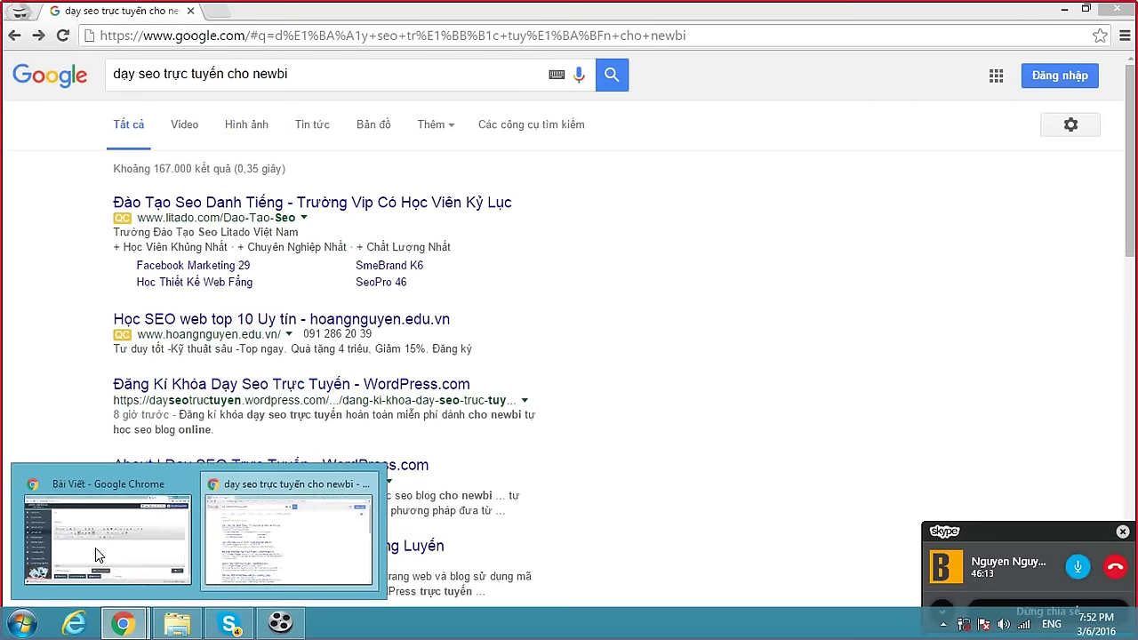
pyautogui.click(111, 623)
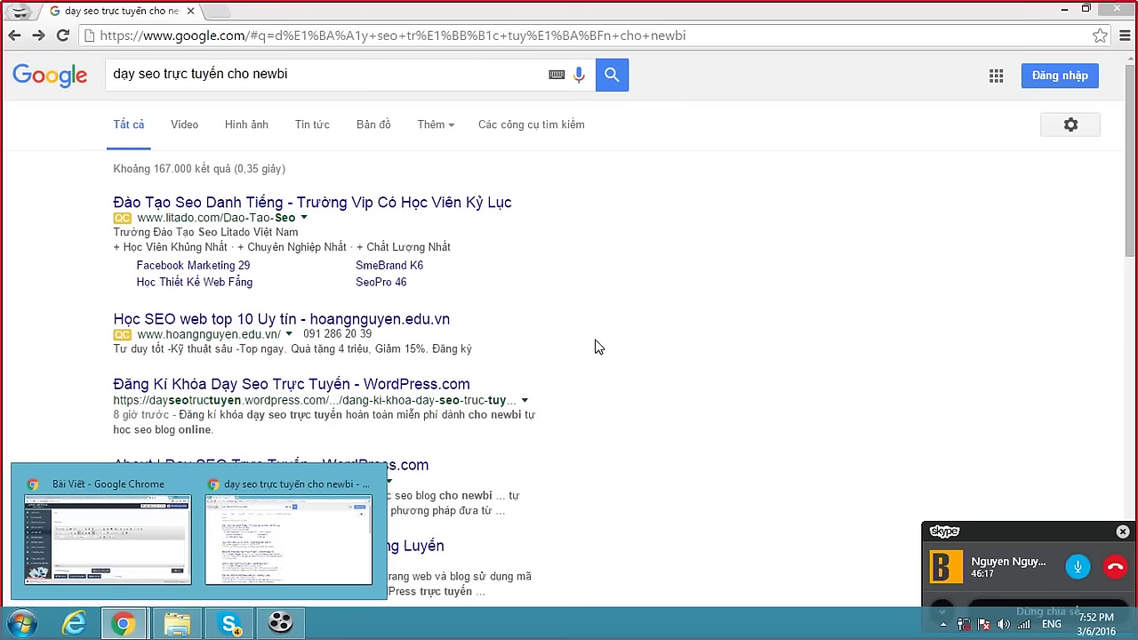
pyautogui.click(362, 79)
pyautogui.click(123, 622)
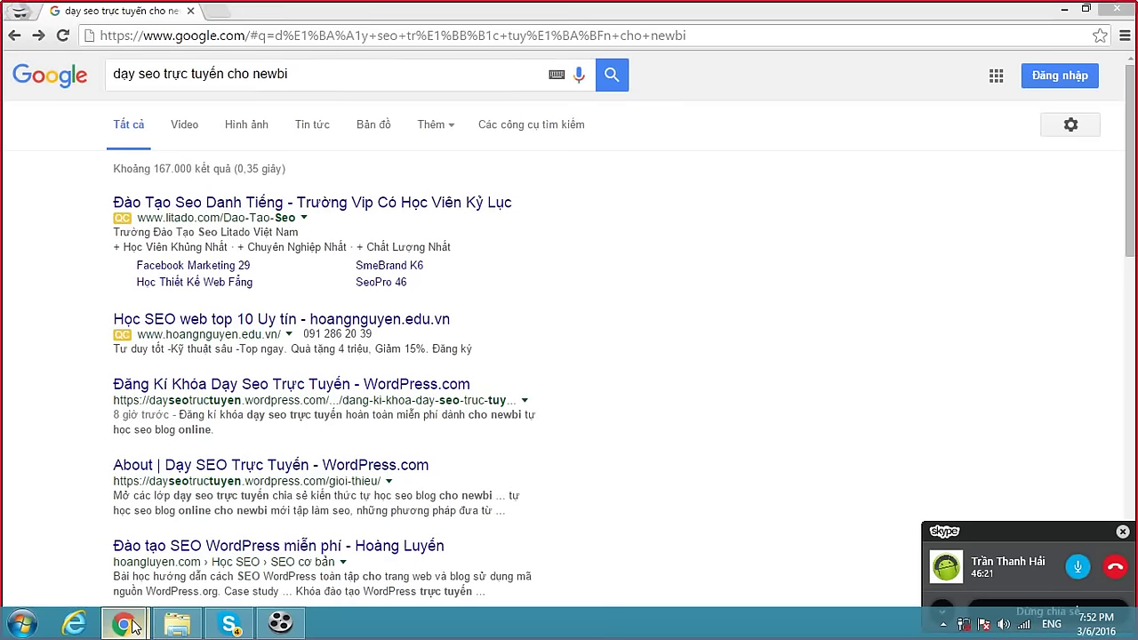
pyautogui.click(78, 547)
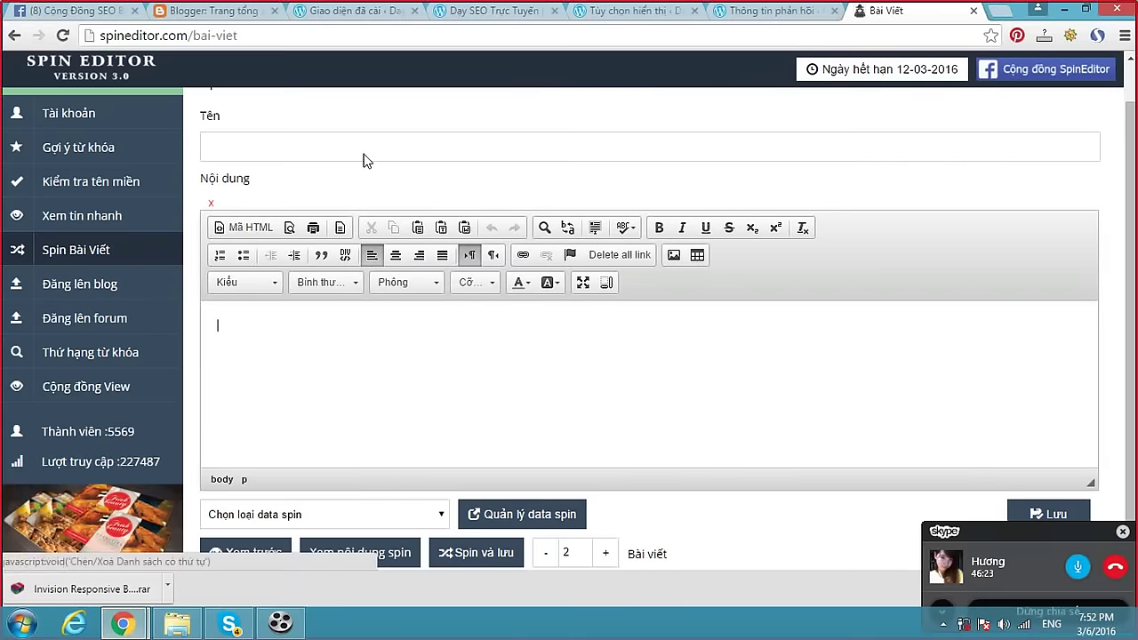
# Flip through the feedback, Reading settings and registration post tabs on WordPress.com.
pyautogui.click(751, 13)
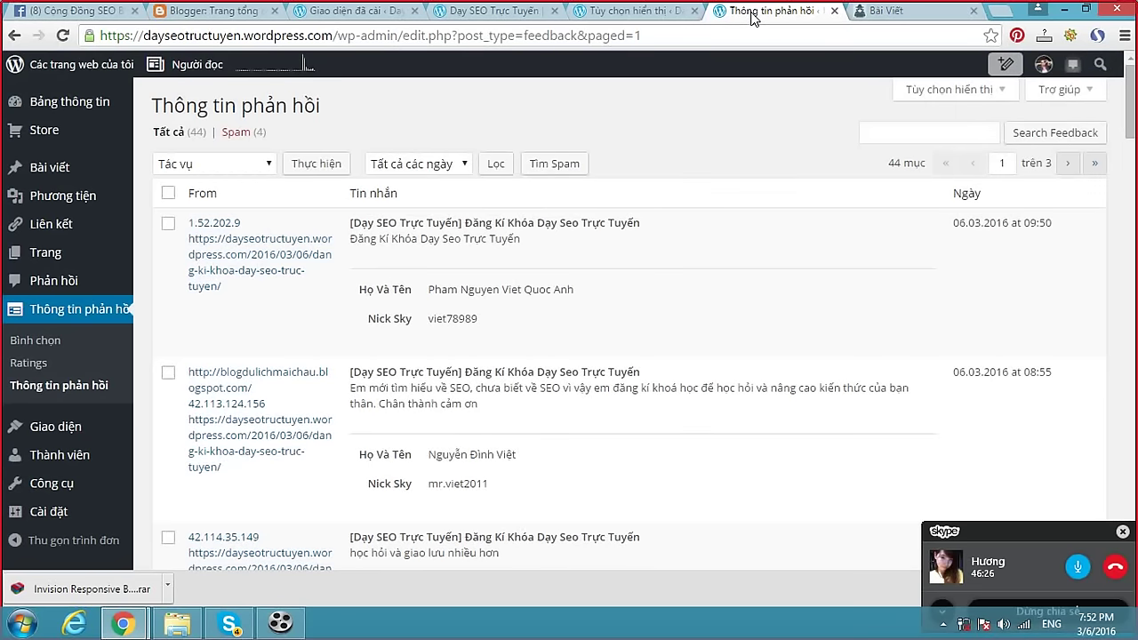
pyautogui.click(644, 11)
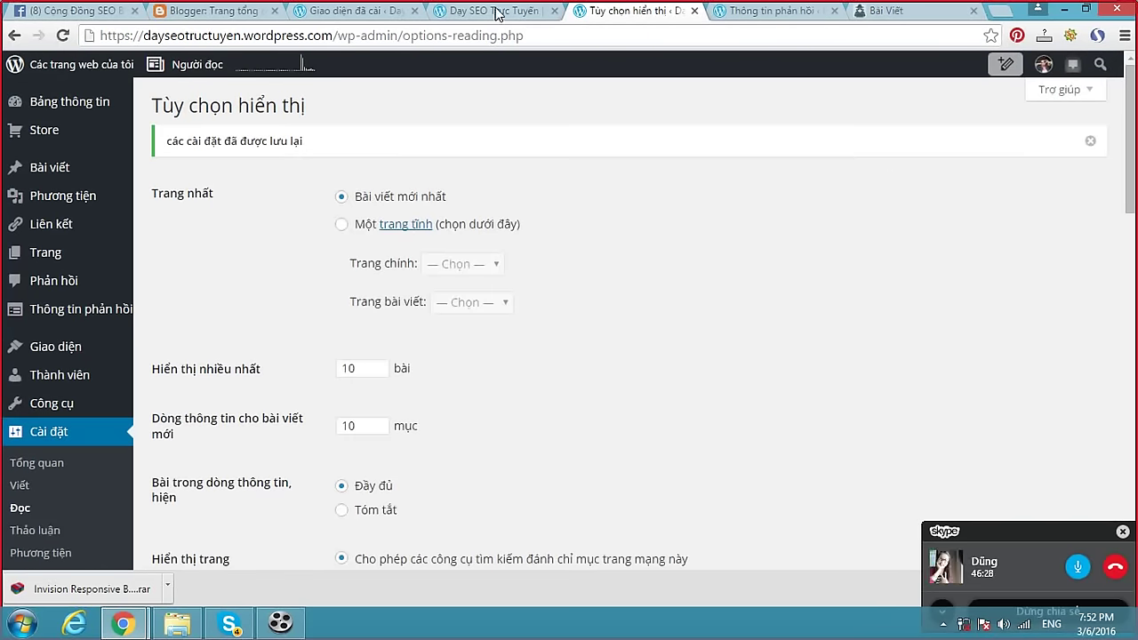
pyautogui.click(495, 12)
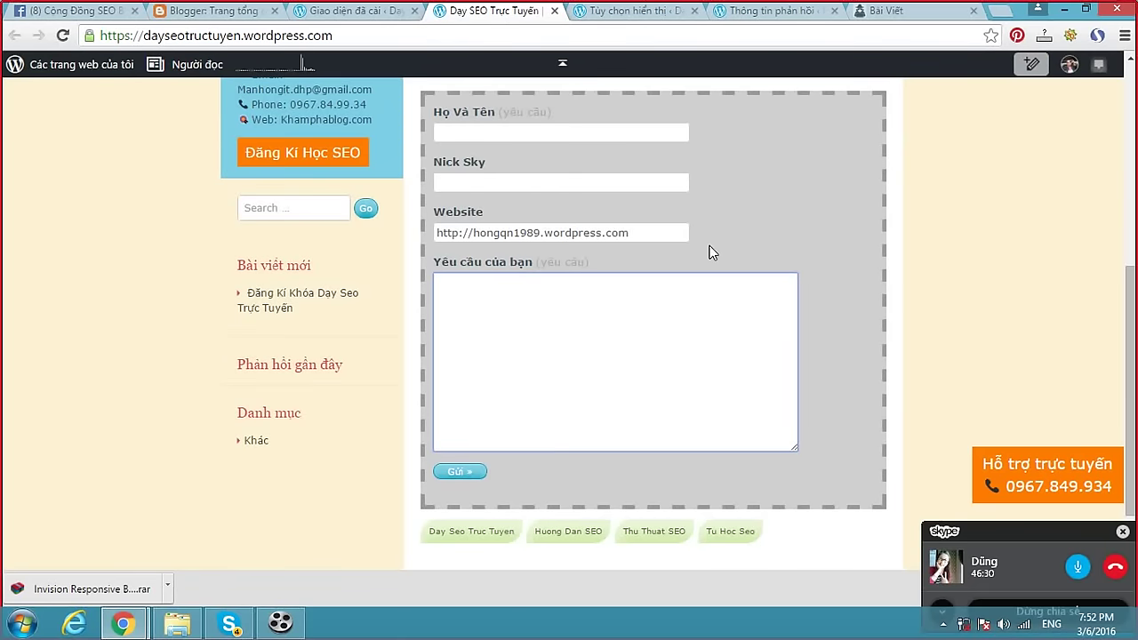
pyautogui.scroll(5, 709, 252)
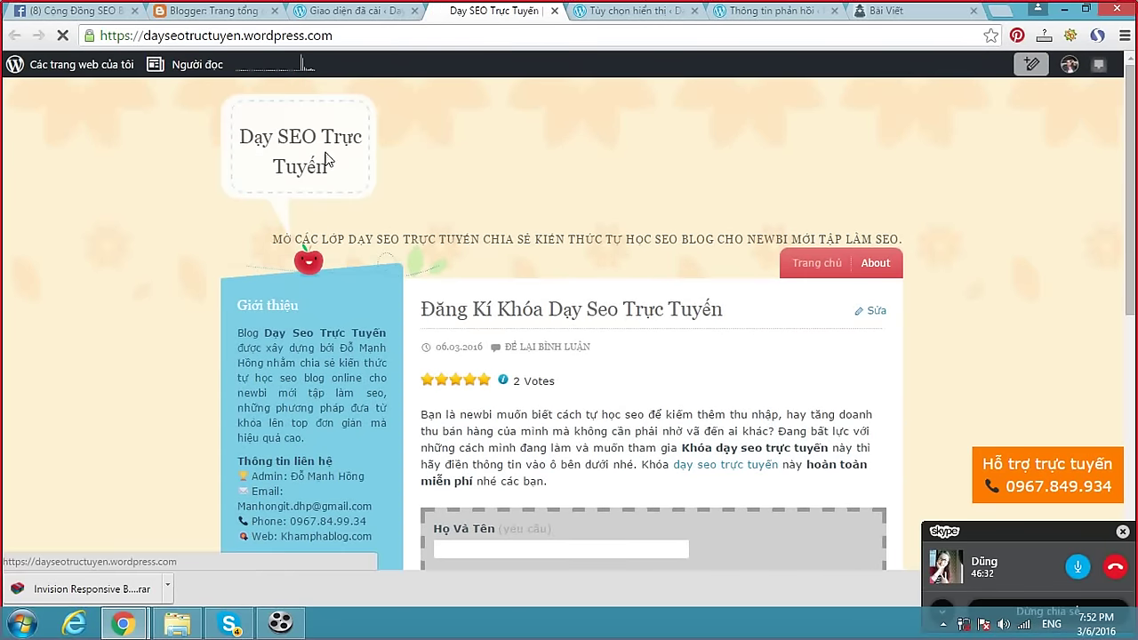
pyautogui.scroll(-1, 564, 207)
pyautogui.scroll(-3, 564, 208)
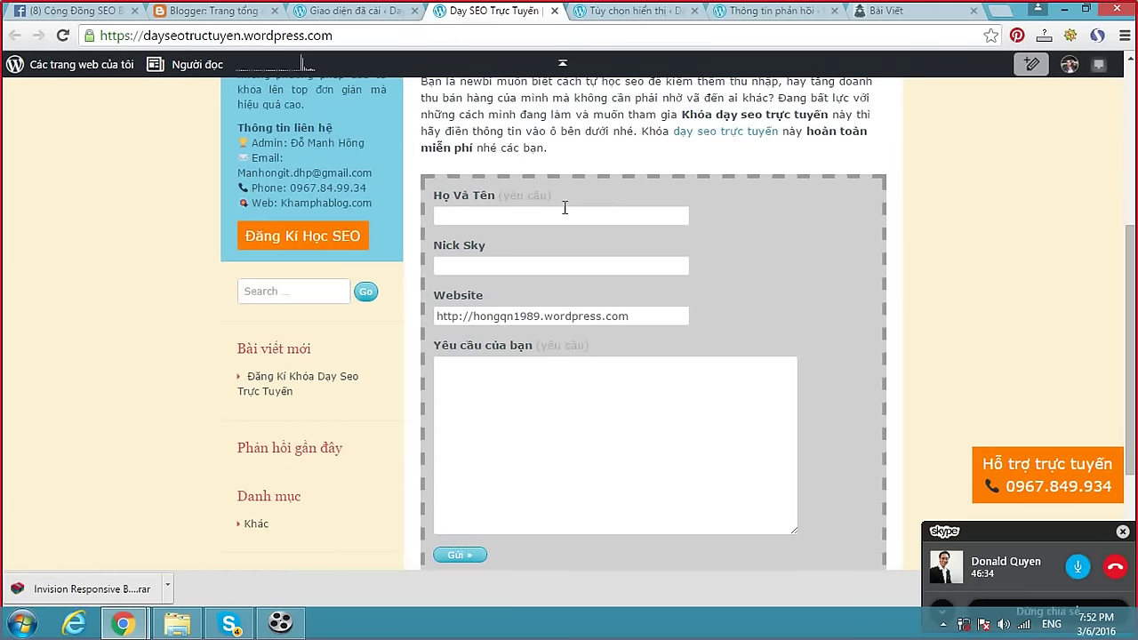
pyautogui.click(597, 14)
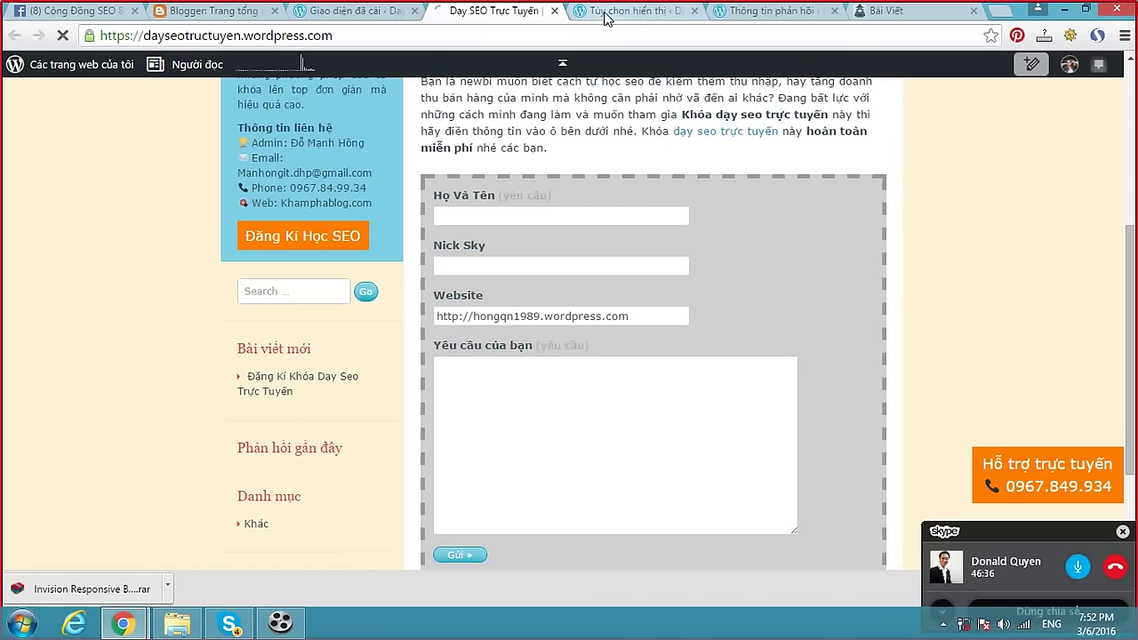
pyautogui.click(485, 16)
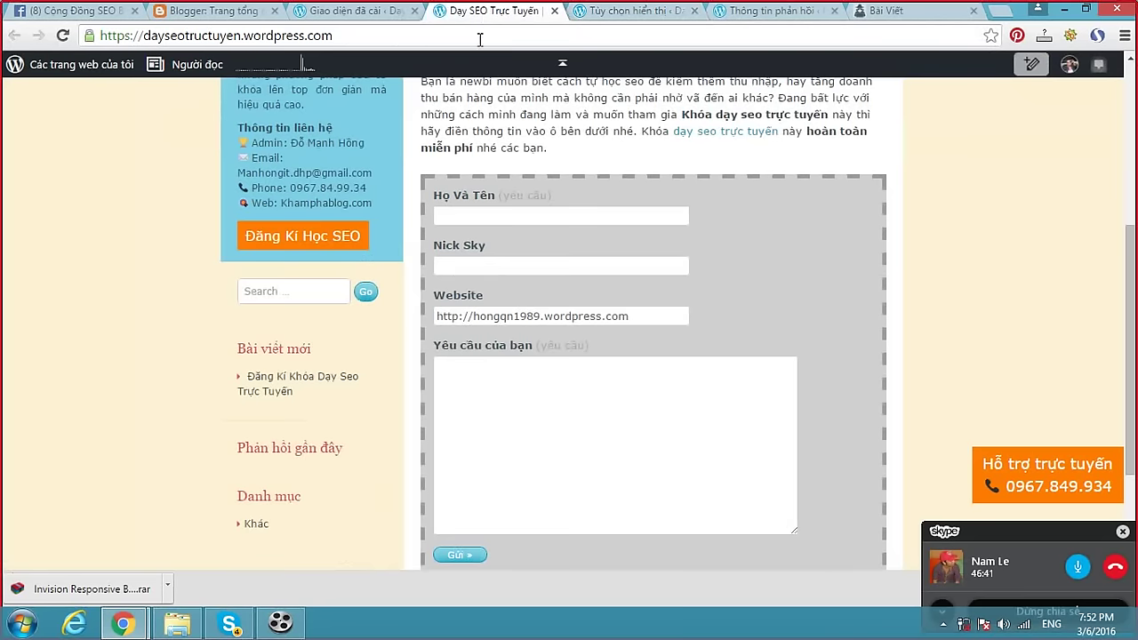
# Review the registration post's Họ Và Tên request form, then switch to Spin Editor's Bài Viết page.
pyautogui.scroll(3, 458, 187)
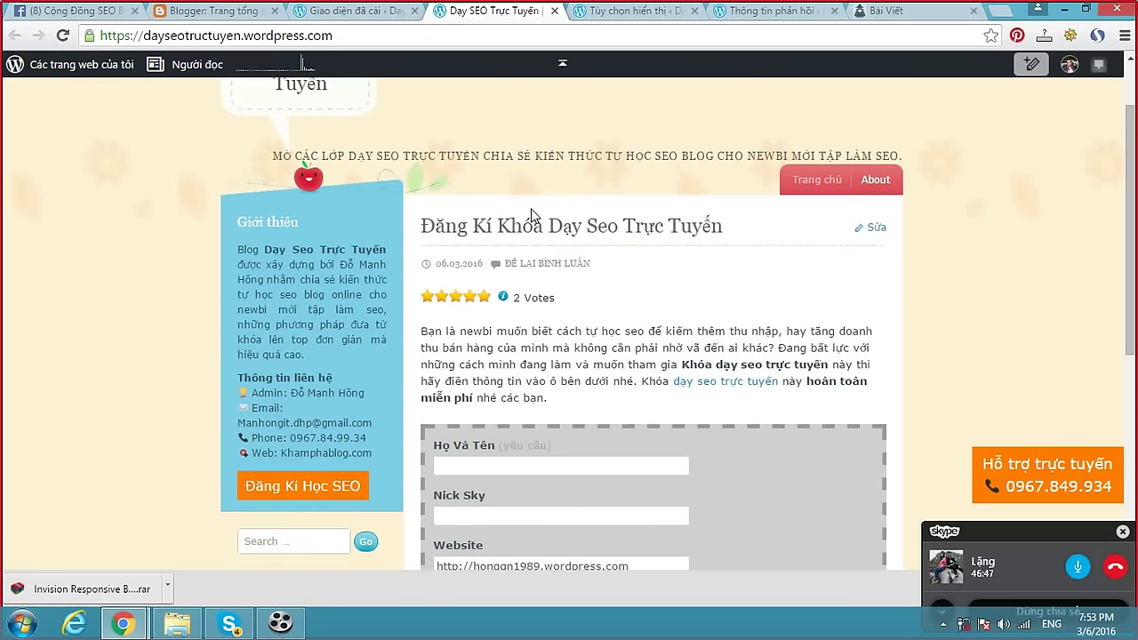
pyautogui.scroll(-2, 541, 211)
pyautogui.click(530, 300)
pyautogui.scroll(3, 705, 238)
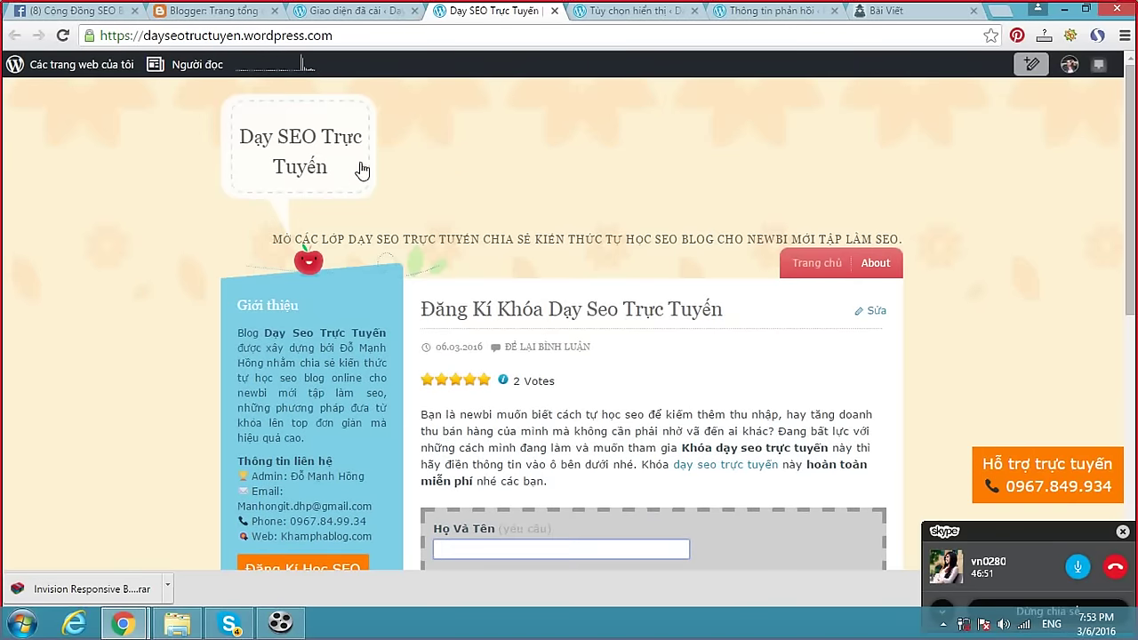
pyautogui.scroll(-6, 573, 235)
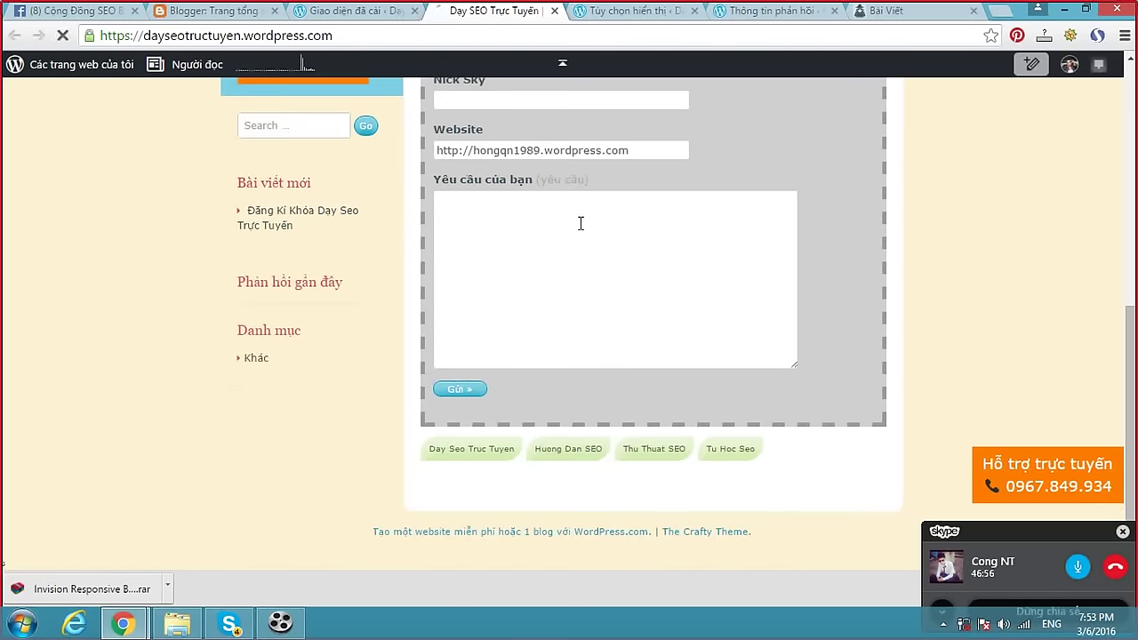
pyautogui.scroll(6, 577, 220)
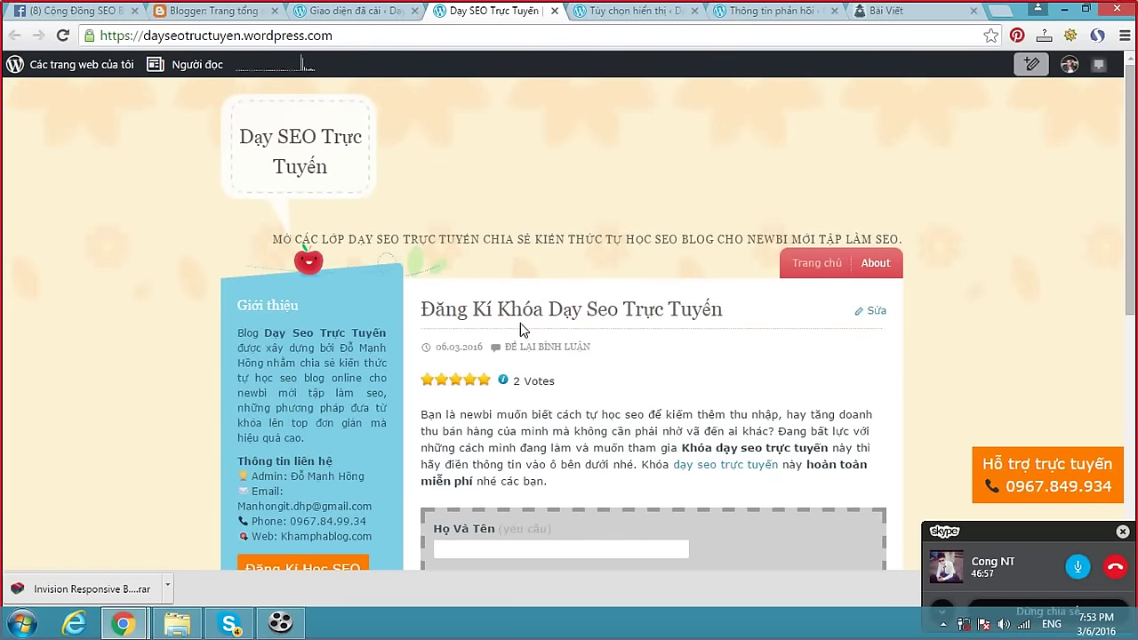
pyautogui.click(368, 12)
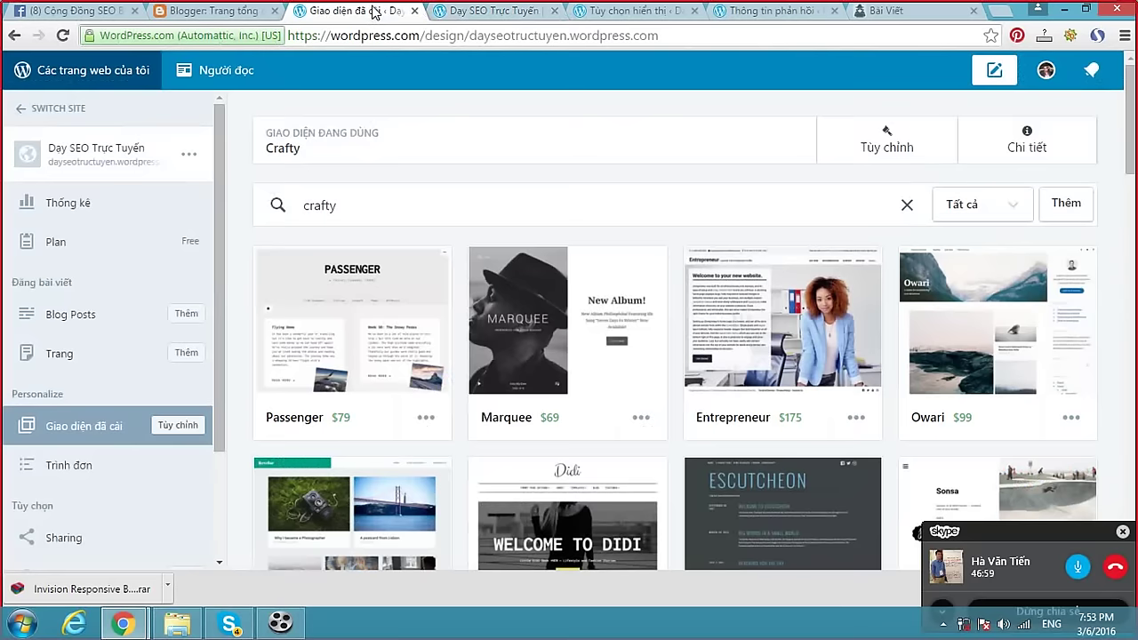
pyautogui.click(508, 15)
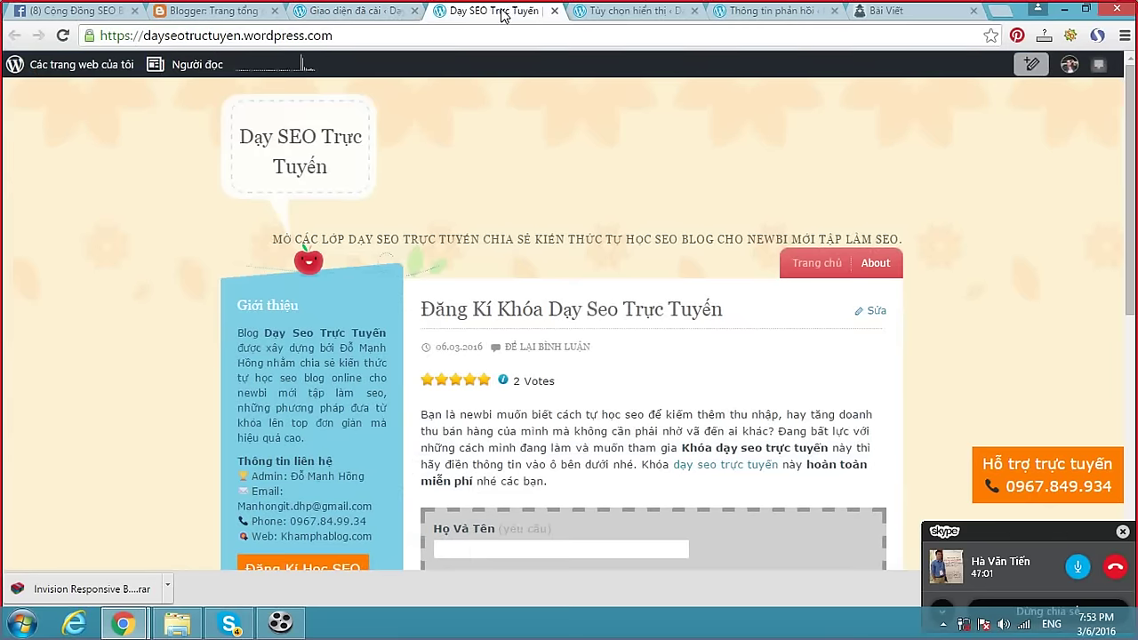
pyautogui.click(882, 13)
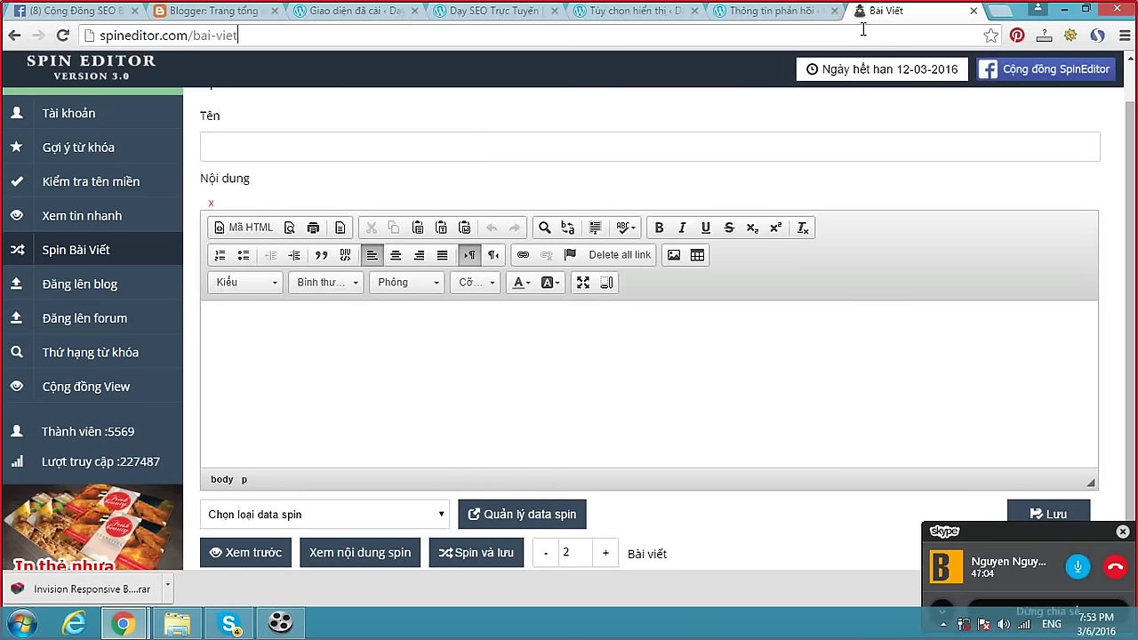
# Type 'tuhocseoblog.t' into the address bar without loading it, then Alt+Tab to Skype.
pyautogui.click(862, 29)
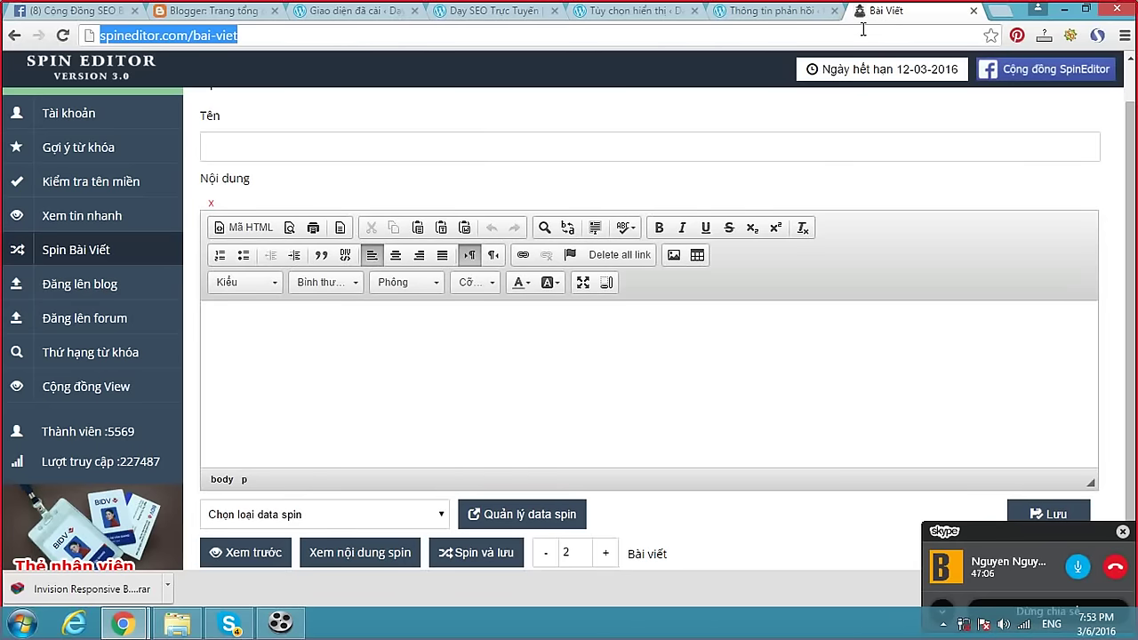
pyautogui.write('tu')
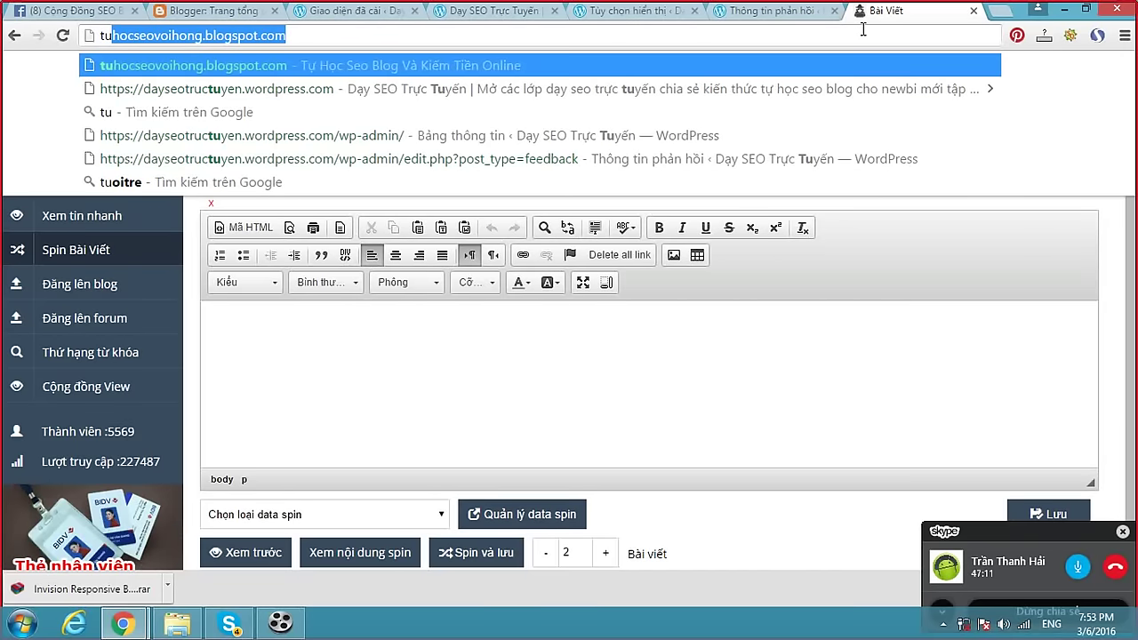
pyautogui.write('hocseobl')
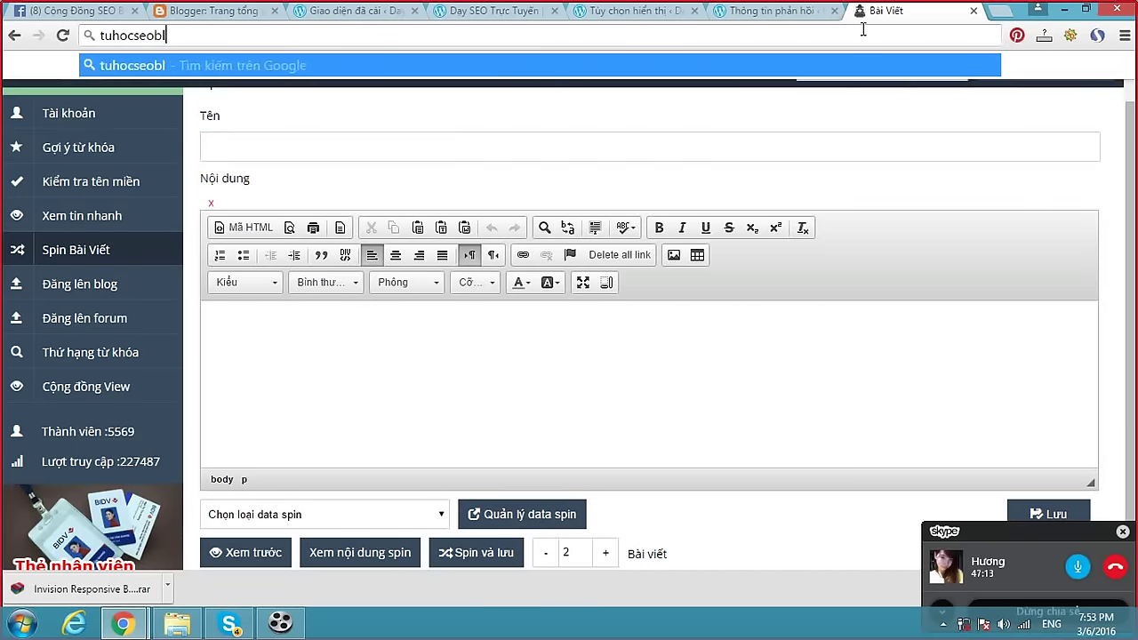
pyautogui.write('og.t')
pyautogui.hotkey('ctrl', 'a')
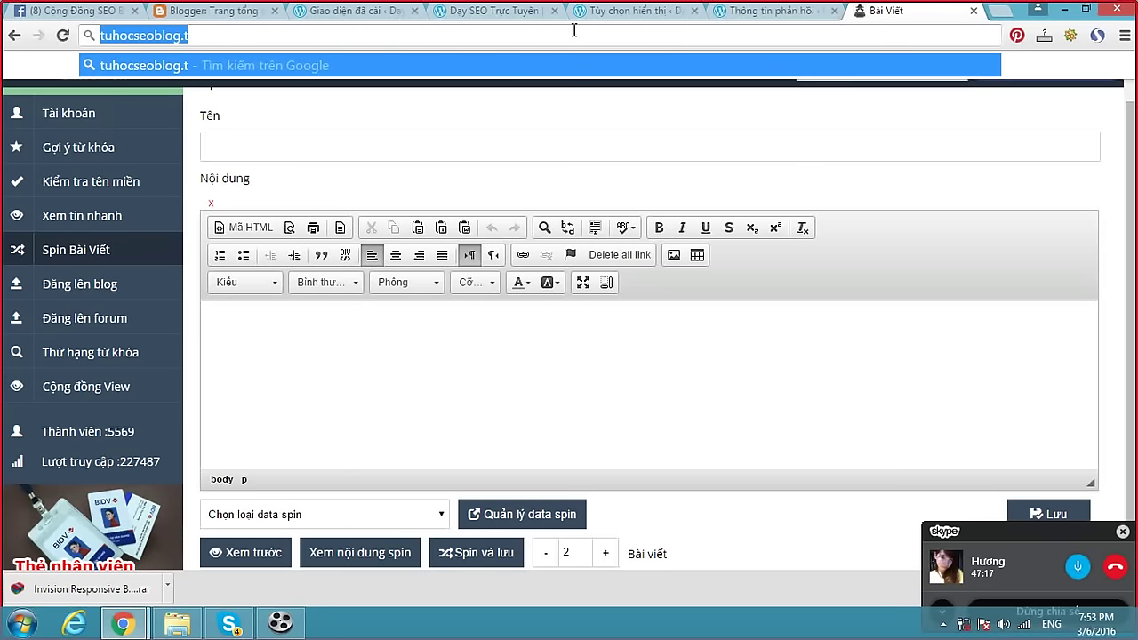
pyautogui.press('Escape')
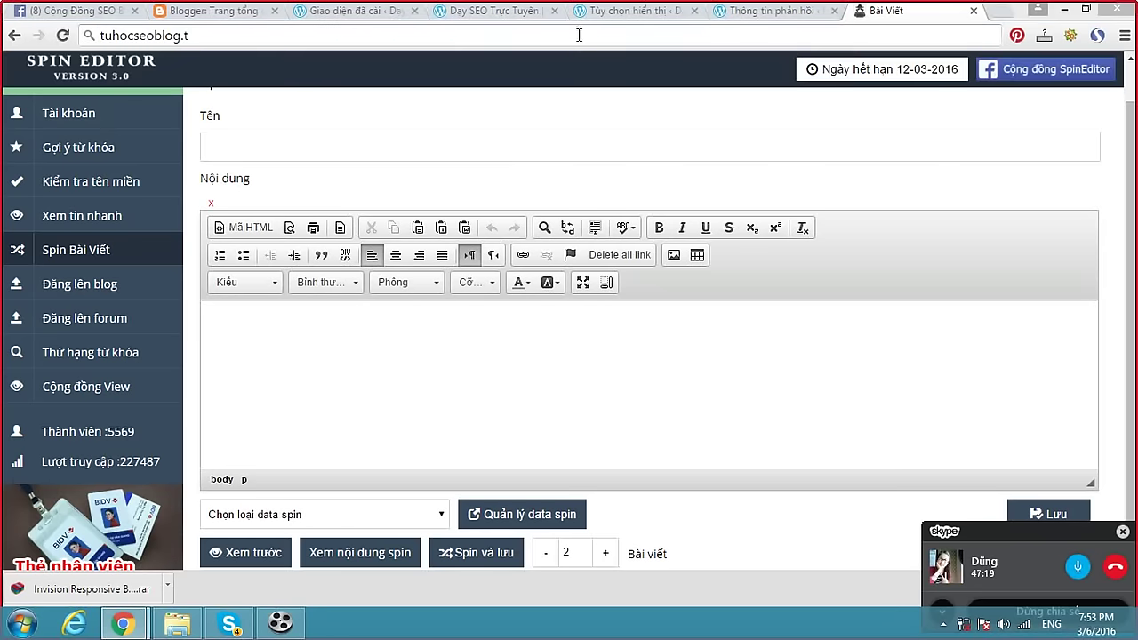
pyautogui.hotkey('alt', 'Tab')
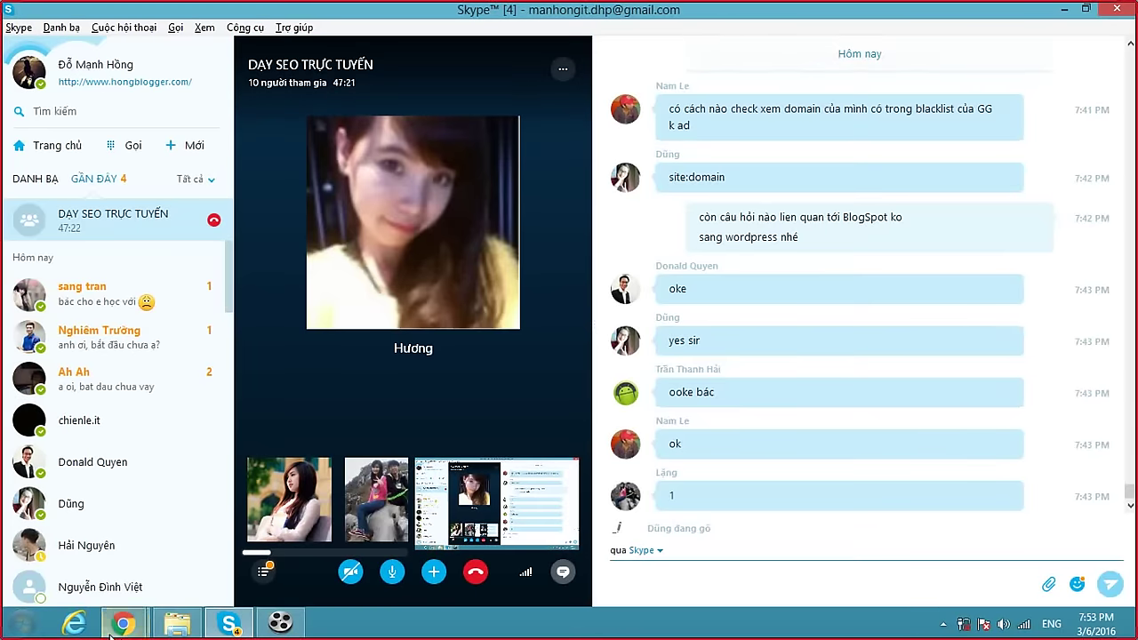
# Check the Spin Editor and Google search windows, then return to the Skype group chat.
pyautogui.click(123, 622)
pyautogui.click(92, 563)
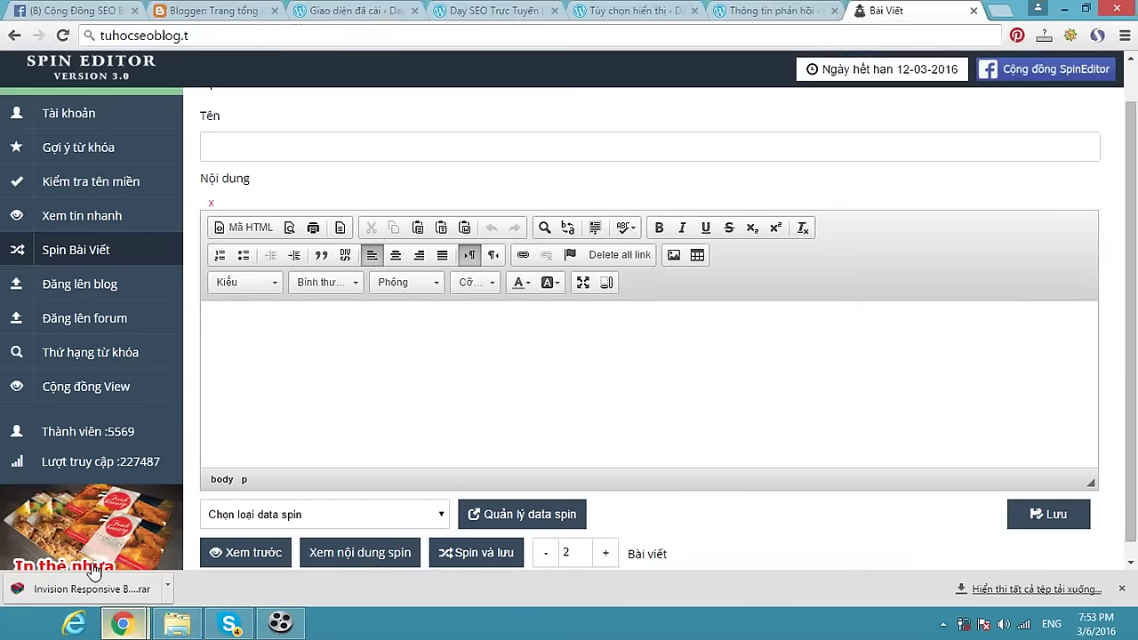
pyautogui.moveTo(124, 622)
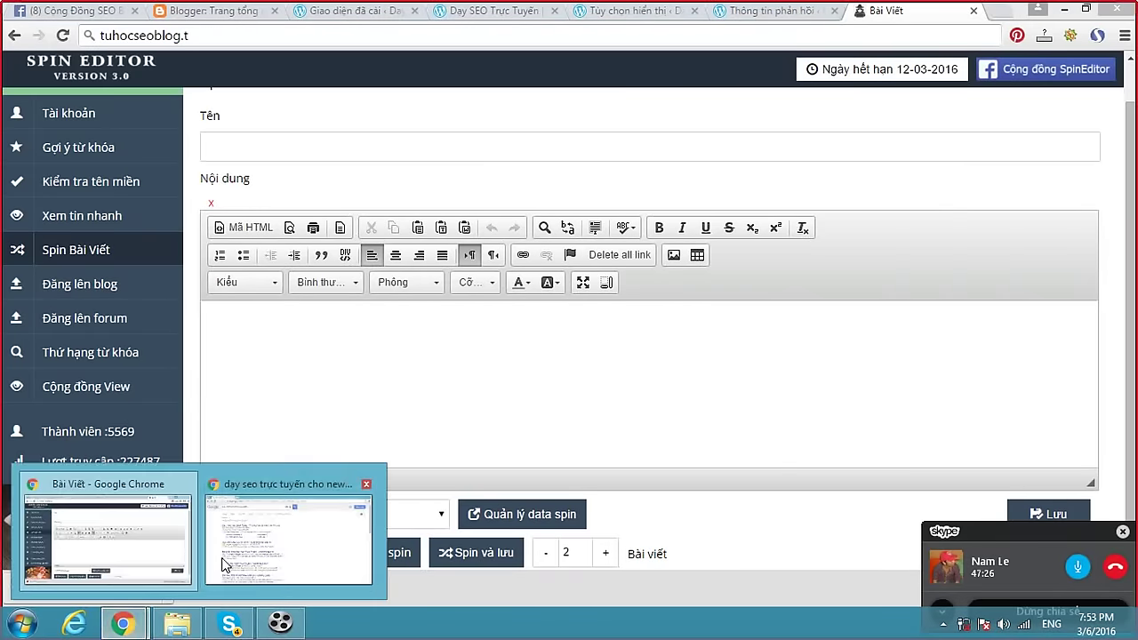
pyautogui.click(290, 524)
pyautogui.click(423, 37)
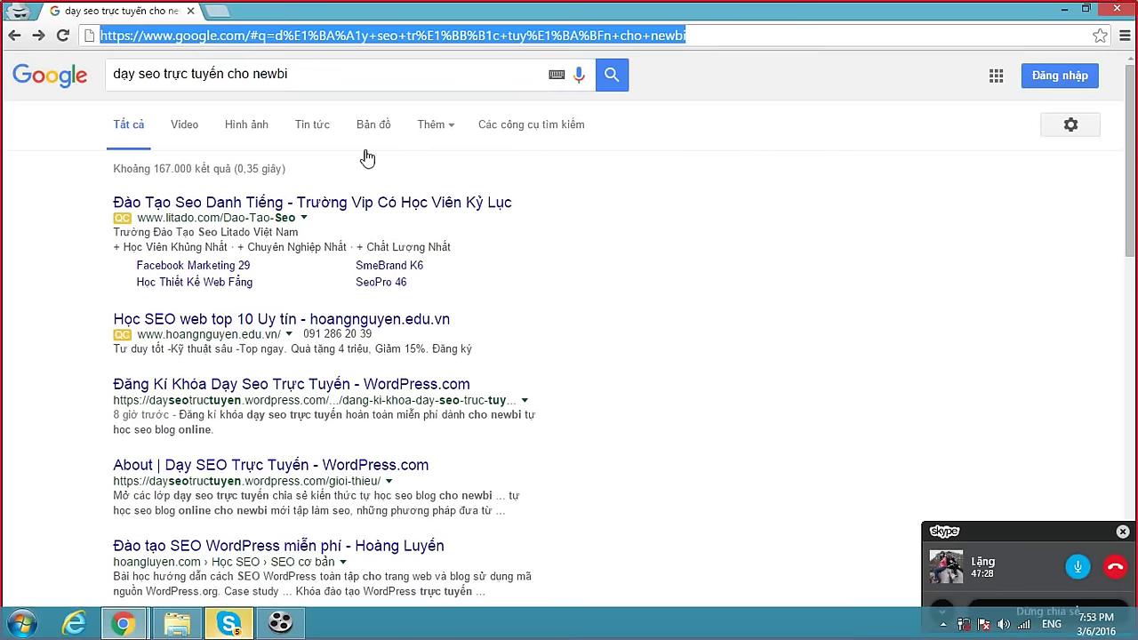
pyautogui.click(230, 625)
# Send 'co gi muon hoi ko' and 'được chứ bạn' in the group chat, then bring Google results forward.
pyautogui.click(681, 579)
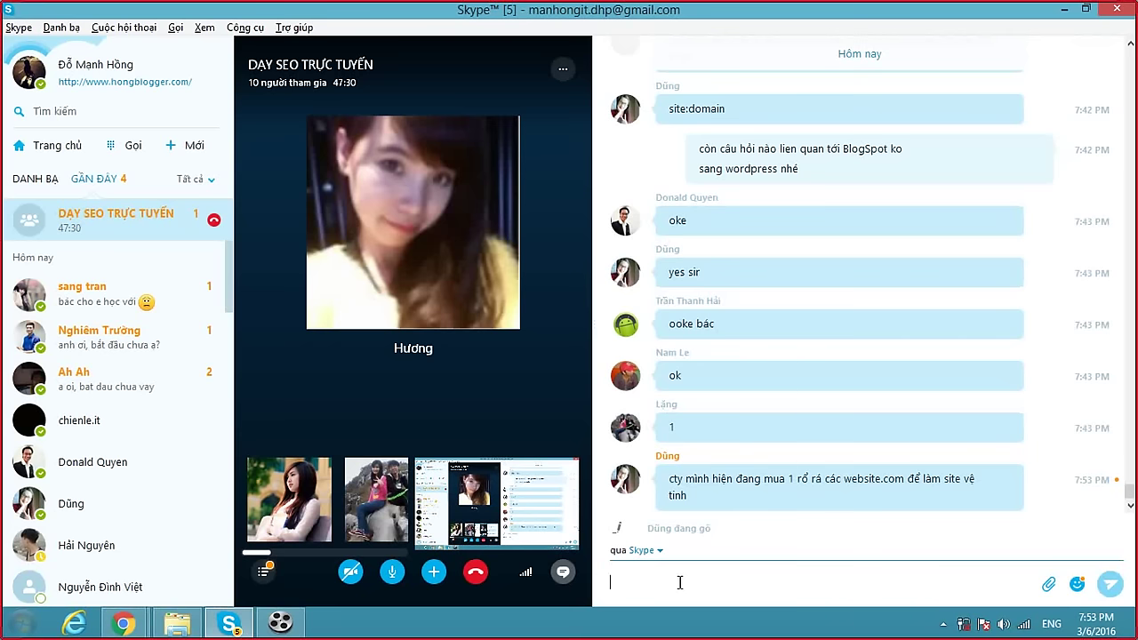
pyautogui.write('co gi m')
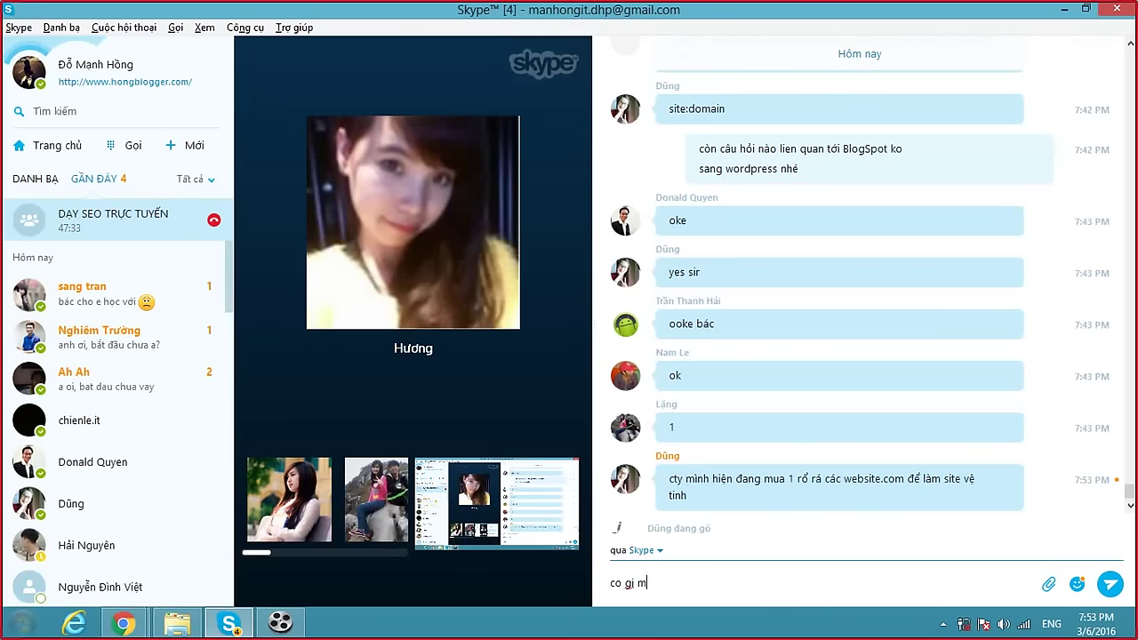
pyautogui.write('uon hoi ko')
pyautogui.press('Return')
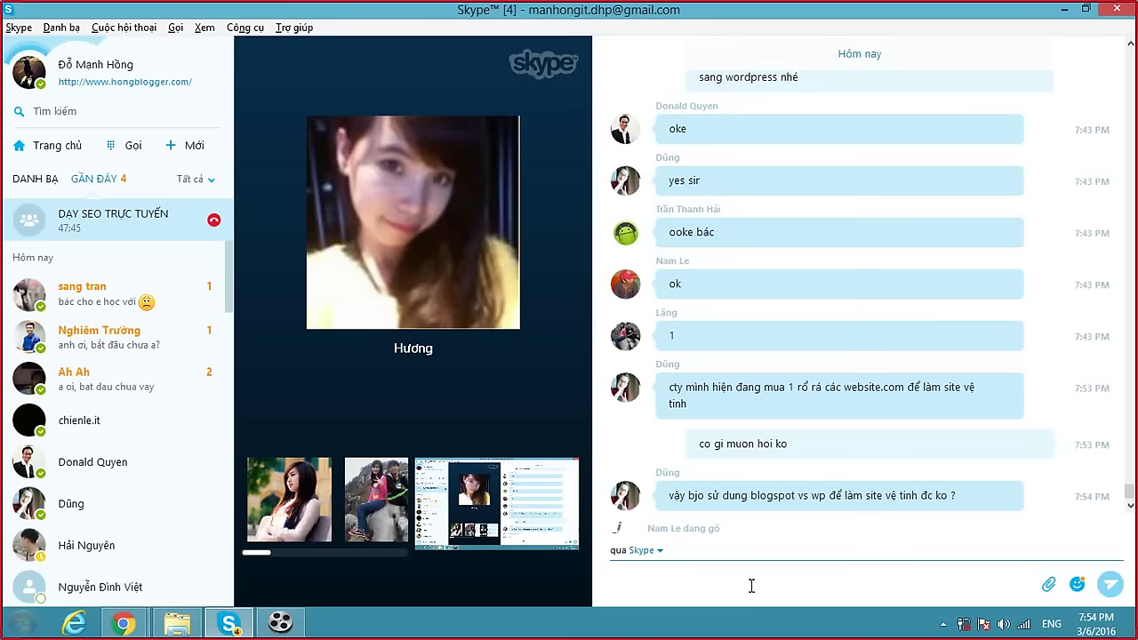
pyautogui.write('được chu')
pyautogui.write('ws ban')
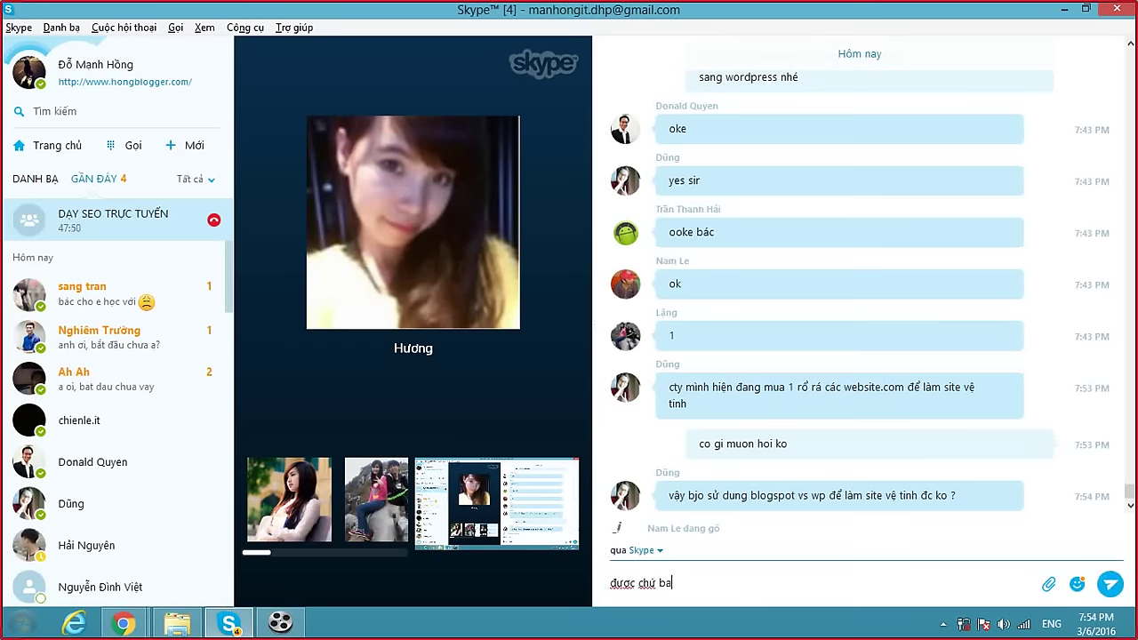
pyautogui.press('Return')
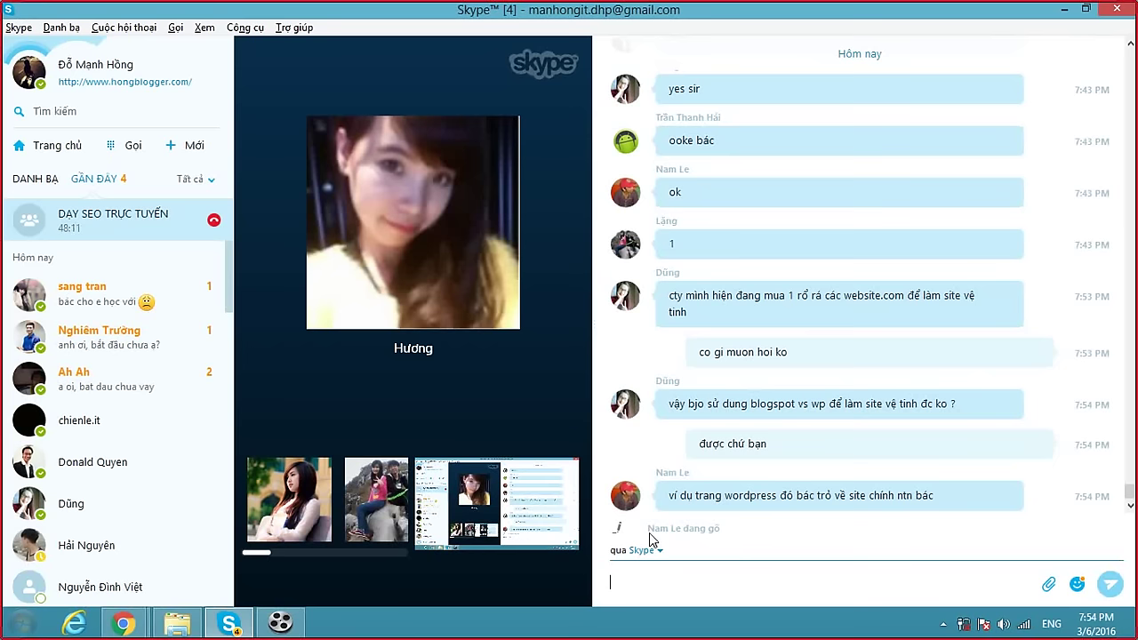
pyautogui.moveTo(477, 321)
pyautogui.click(123, 622)
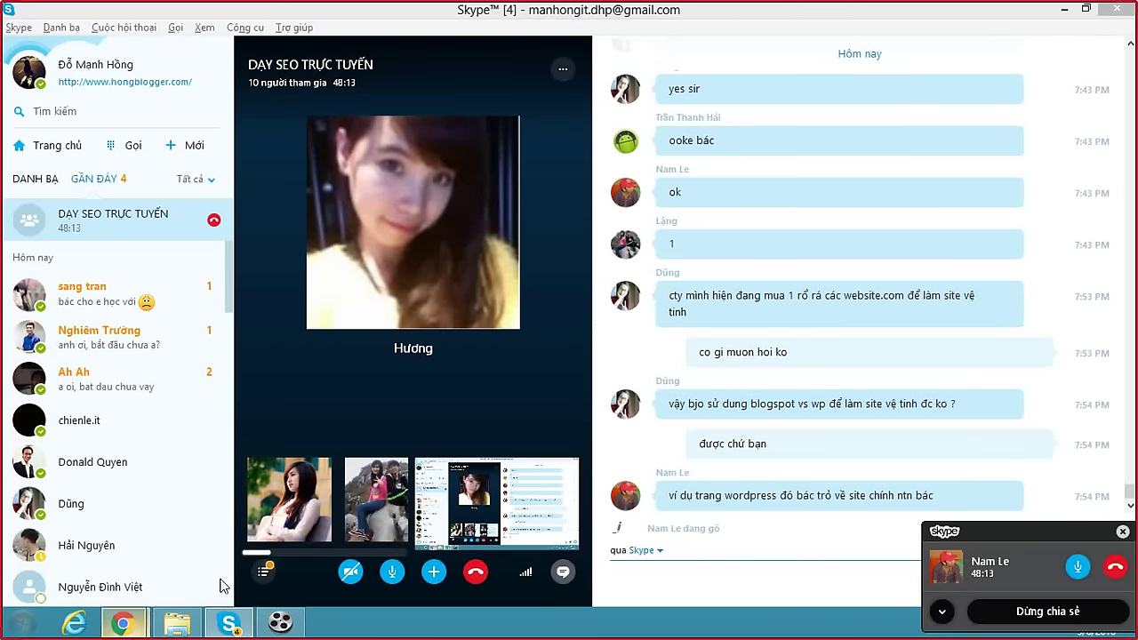
pyautogui.click(261, 562)
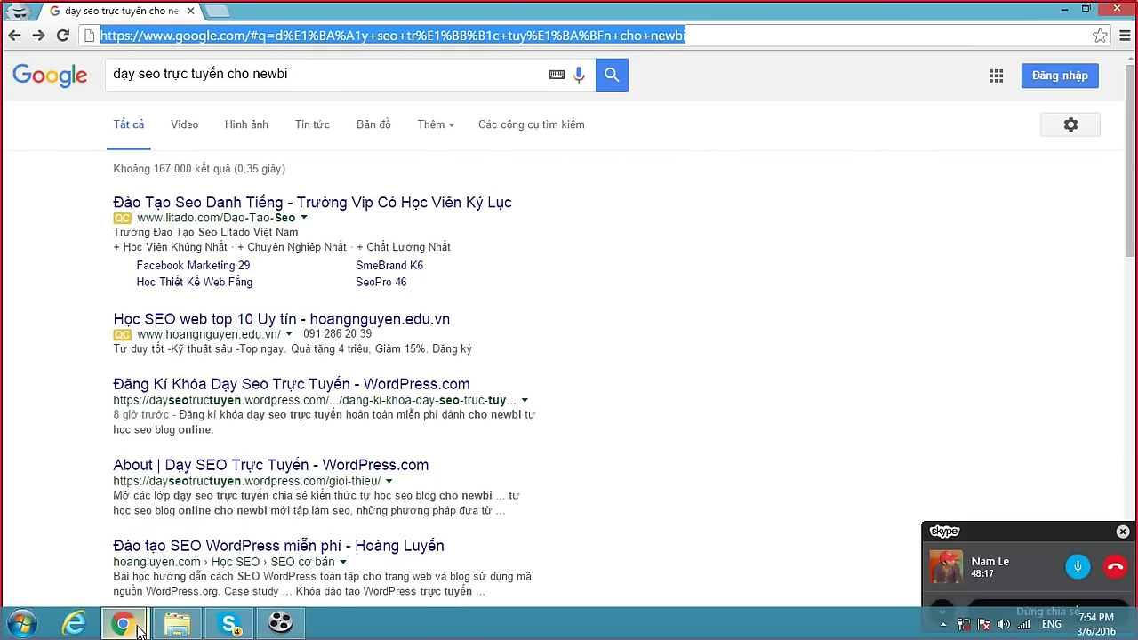
# Search Google for 'ty ren bát chuồn' in place of the previous query.
pyautogui.click(228, 613)
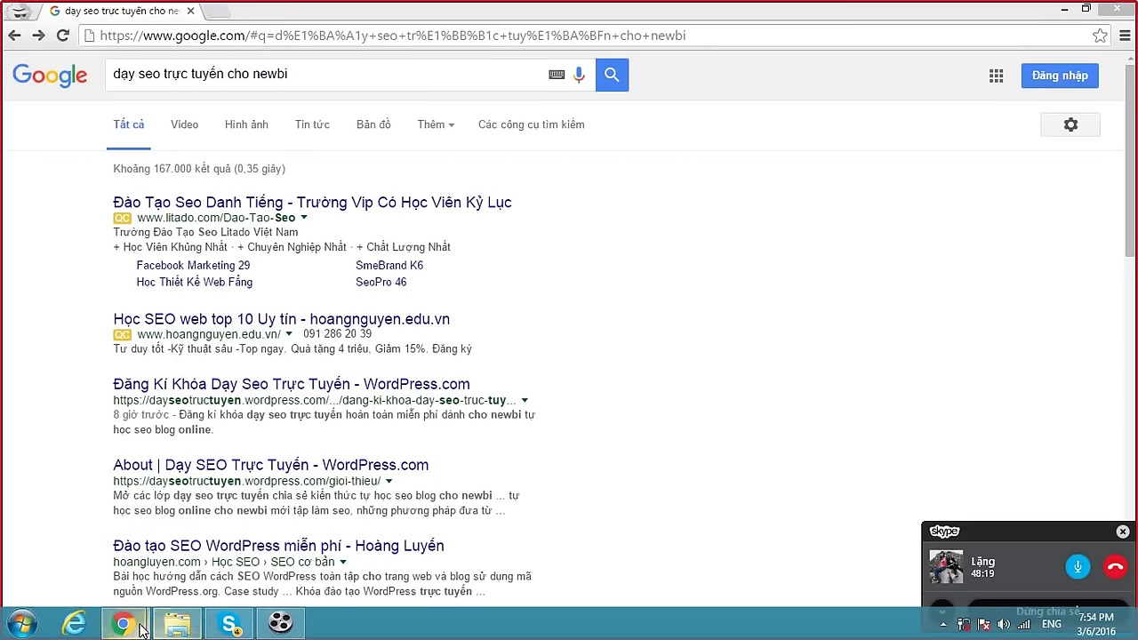
pyautogui.click(325, 561)
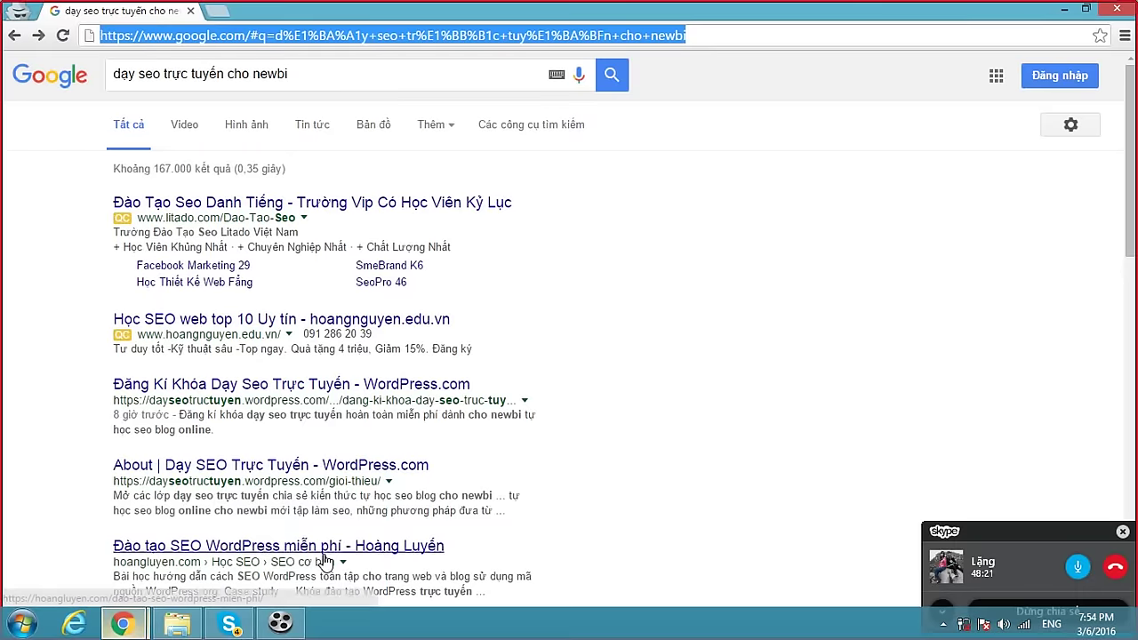
pyautogui.scroll(-2, 395, 388)
pyautogui.scroll(2, 404, 380)
pyautogui.moveTo(312, 77); pyautogui.dragTo(103, 79)
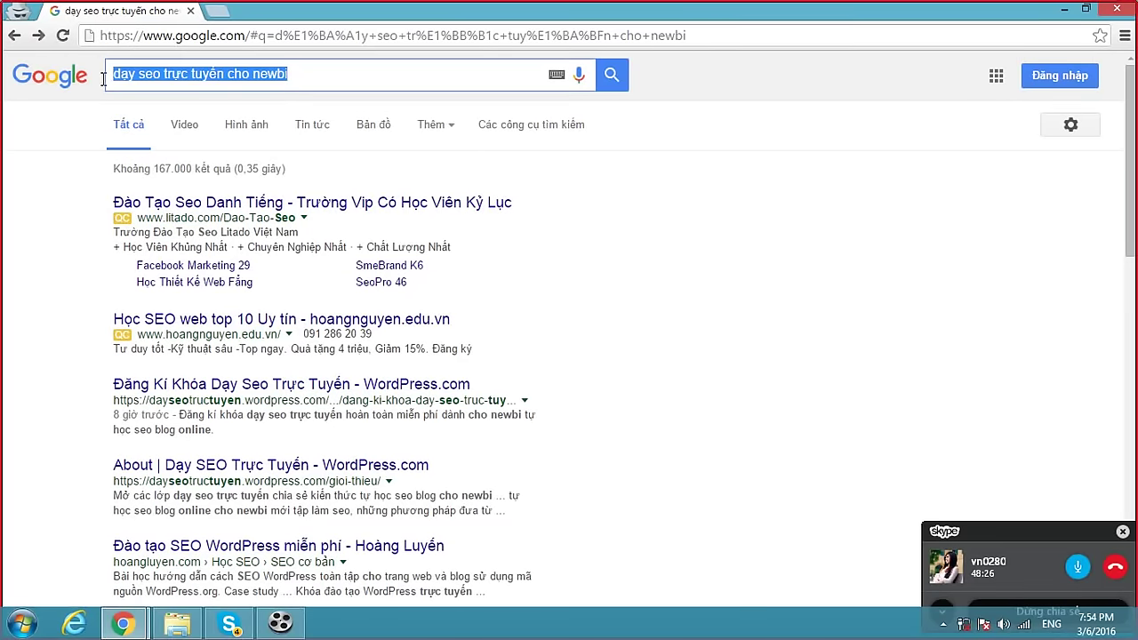
pyautogui.write('ty ren')
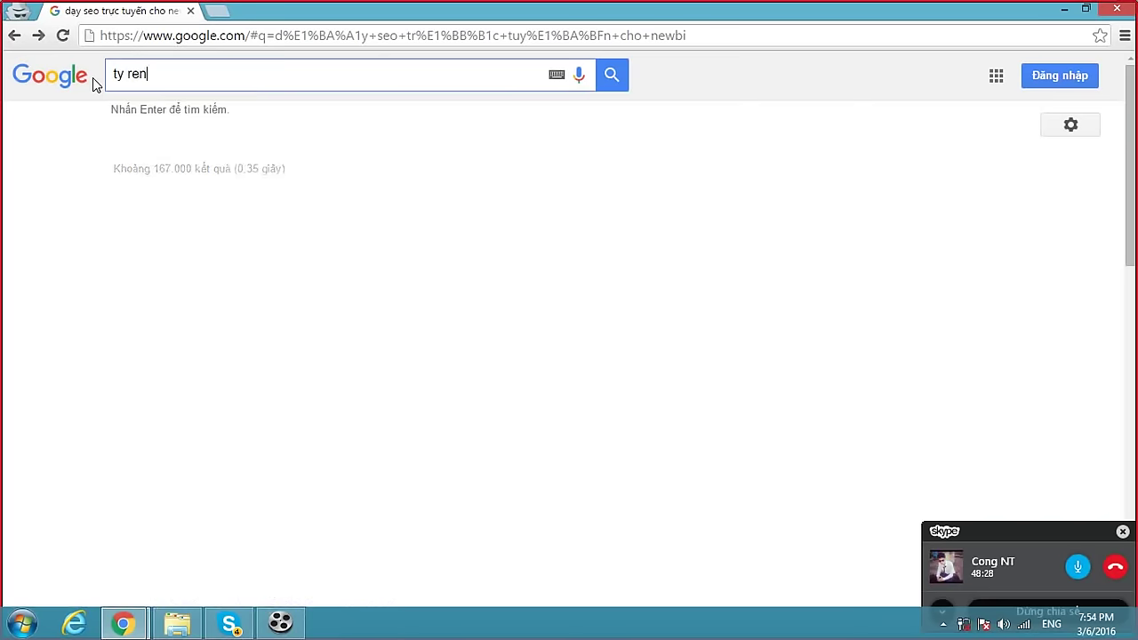
pyautogui.write(' bats chuoonf')
pyautogui.press('Return')
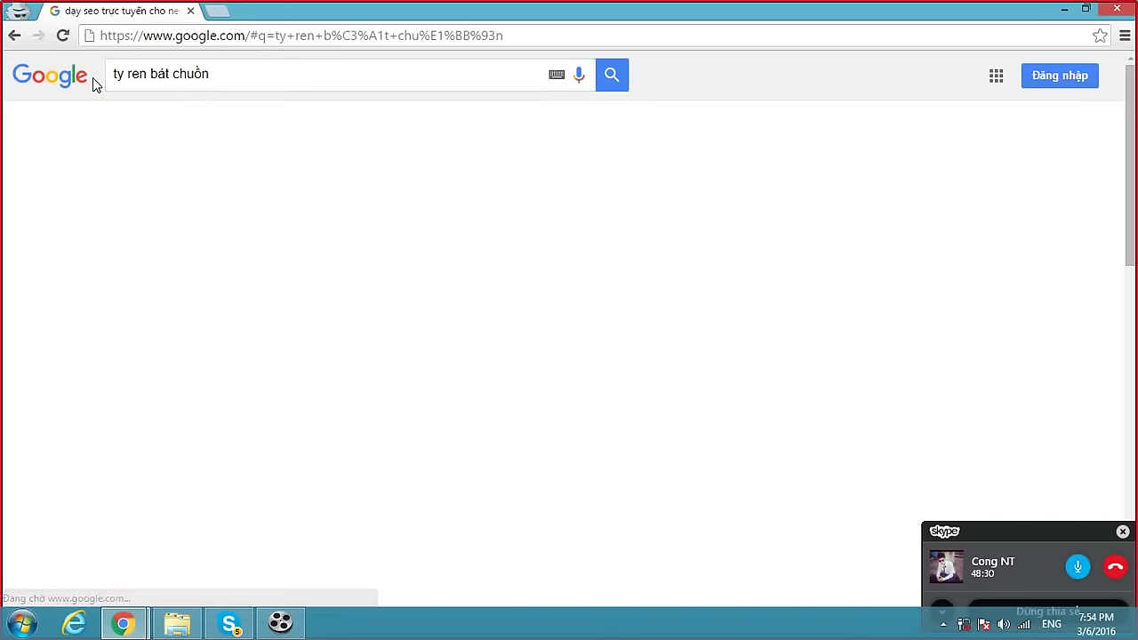
# Open the Ty ren và tán chuồn D16 result, then return to the Skype group call.
pyautogui.scroll(-8, 424, 264)
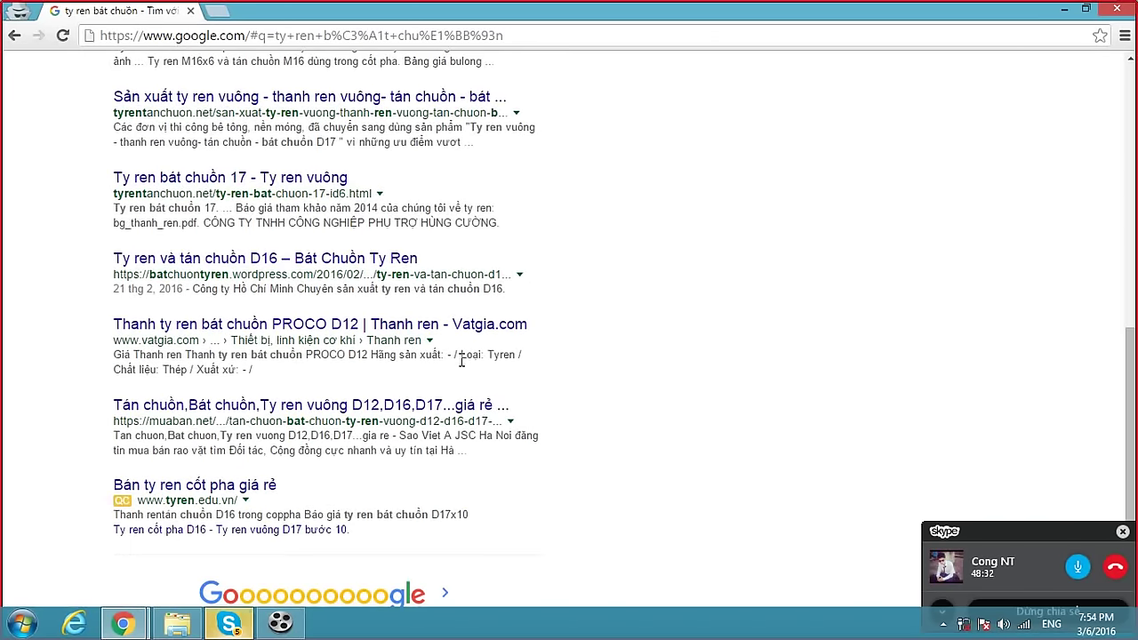
pyautogui.click(402, 258)
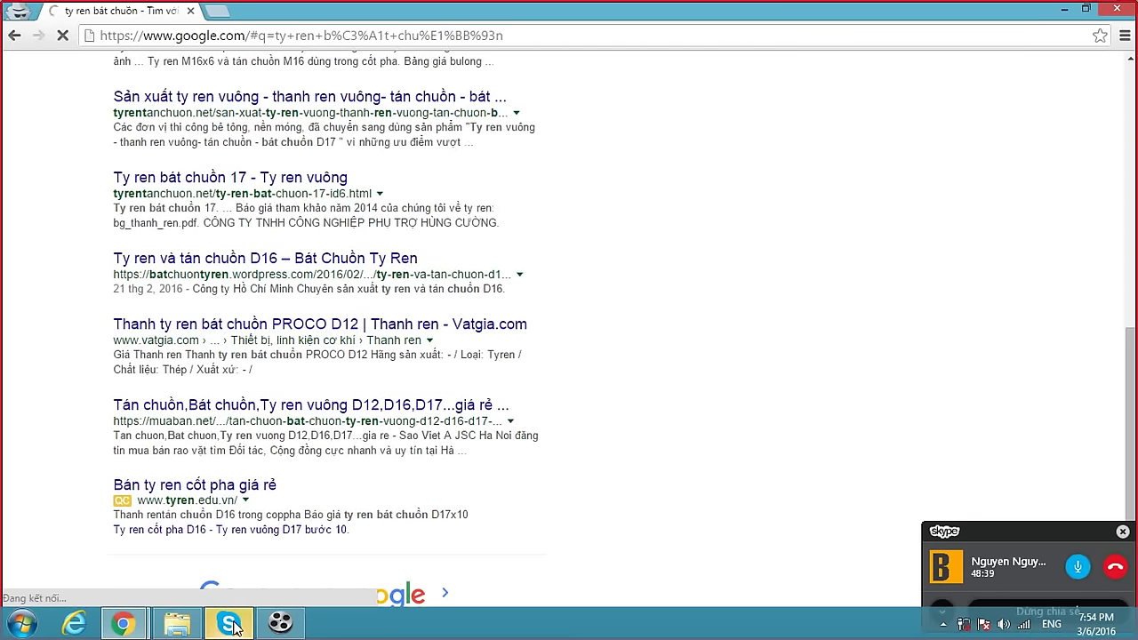
pyautogui.moveTo(233, 627)
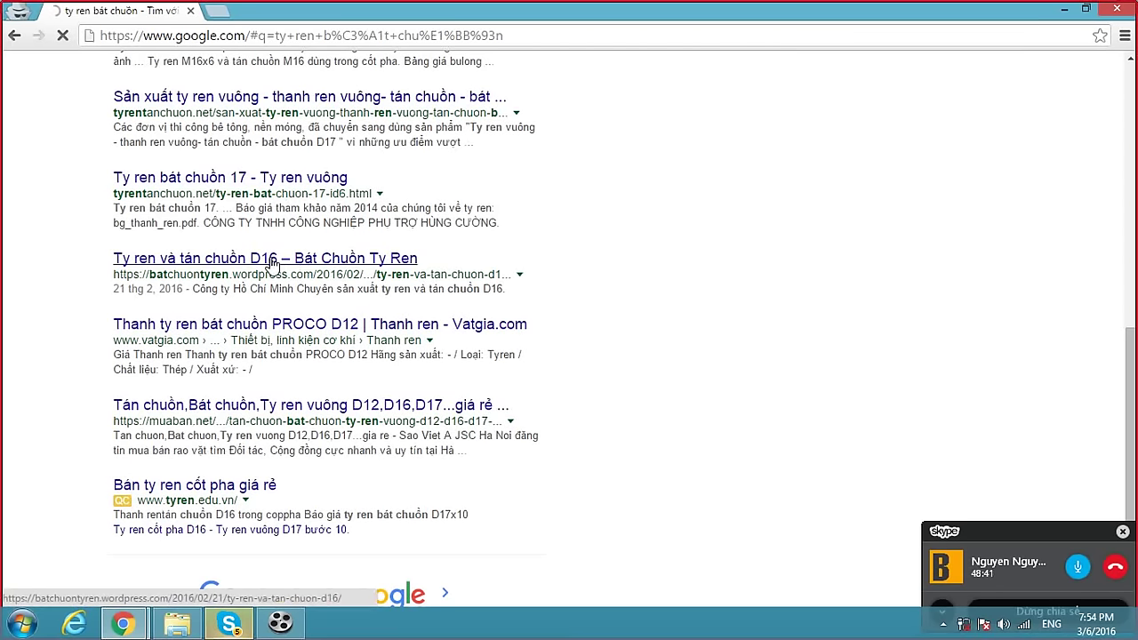
pyautogui.click(229, 623)
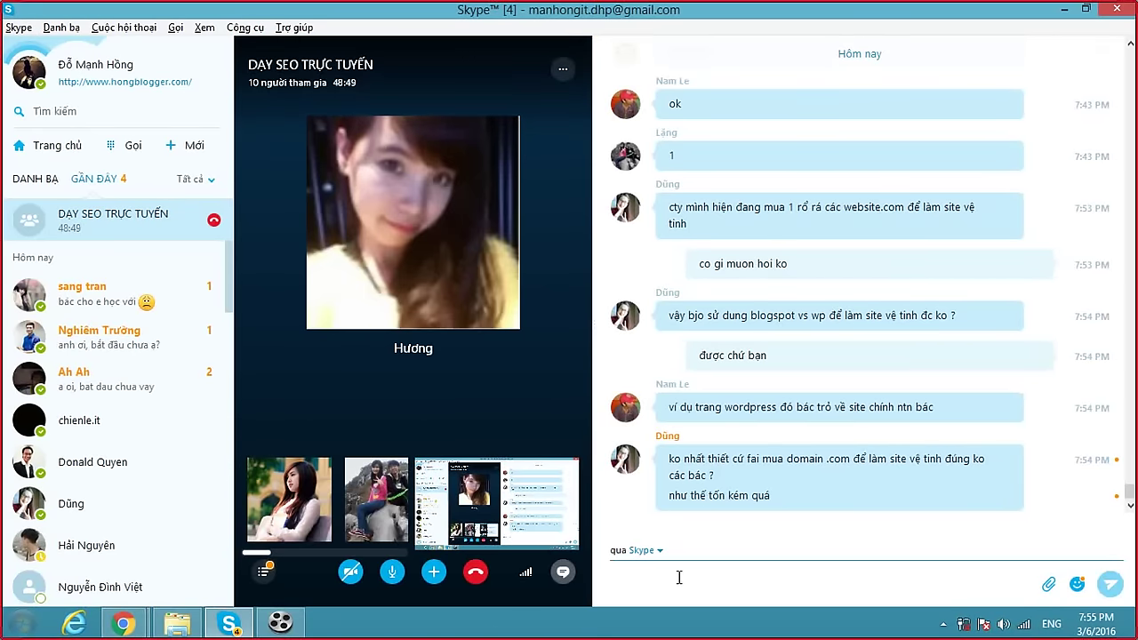
# Send the group the reply 'nếu có tiền thì mua doman vẫn tốt hơn bạn nhé'.
pyautogui.write('nếu có tiền thì')
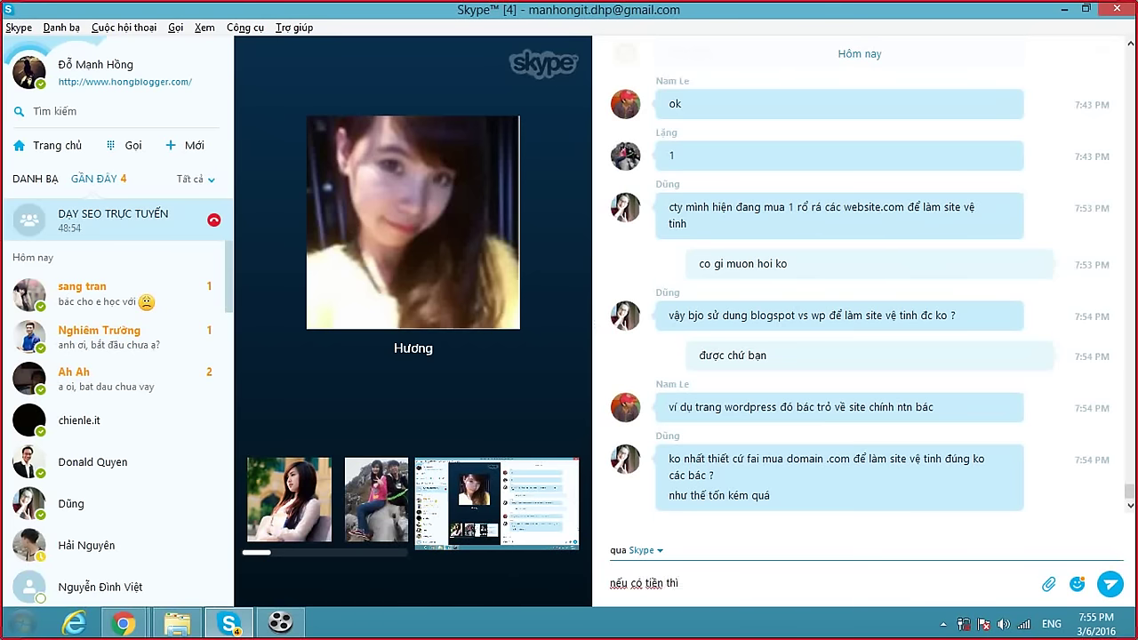
pyautogui.write(' mua doman v')
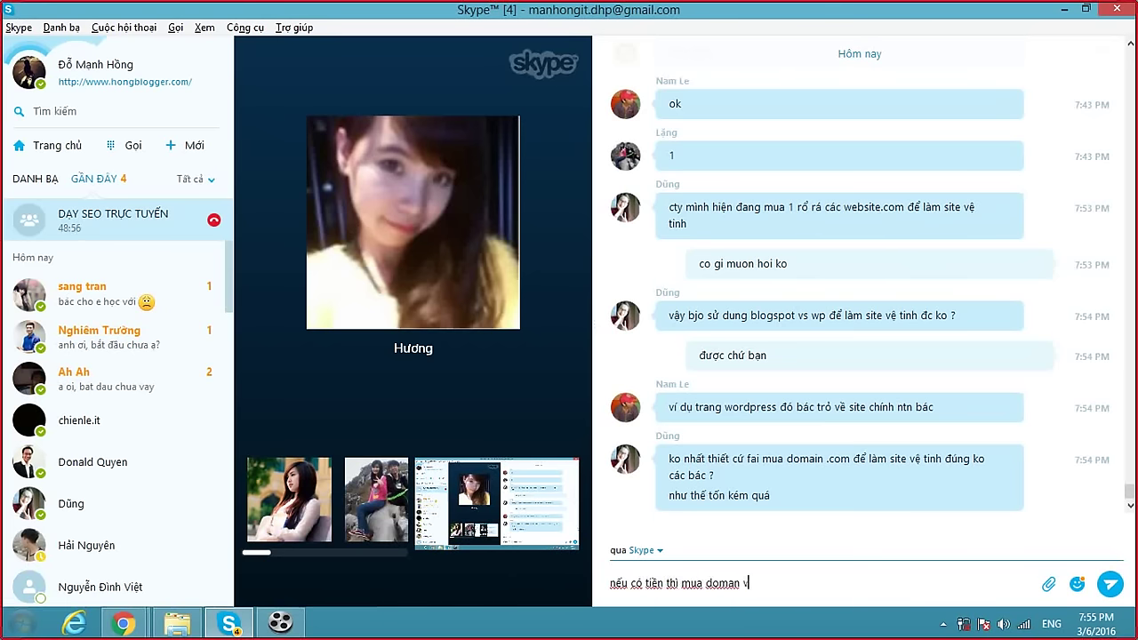
pyautogui.write('ẫn tốt hơn bạn nhes')
pyautogui.press('Return')
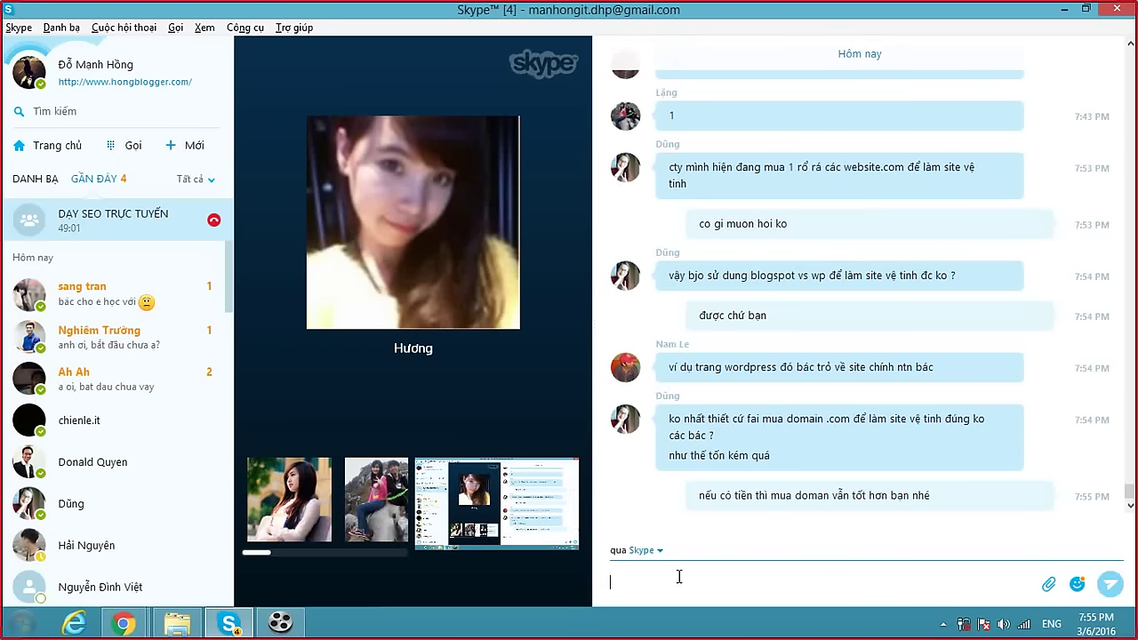
# View the 'Ty ren và tán chuồn D16' post's LIÊN KẾT HỮU ÍCH sidebar, then return to Google results.
pyautogui.moveTo(123, 624)
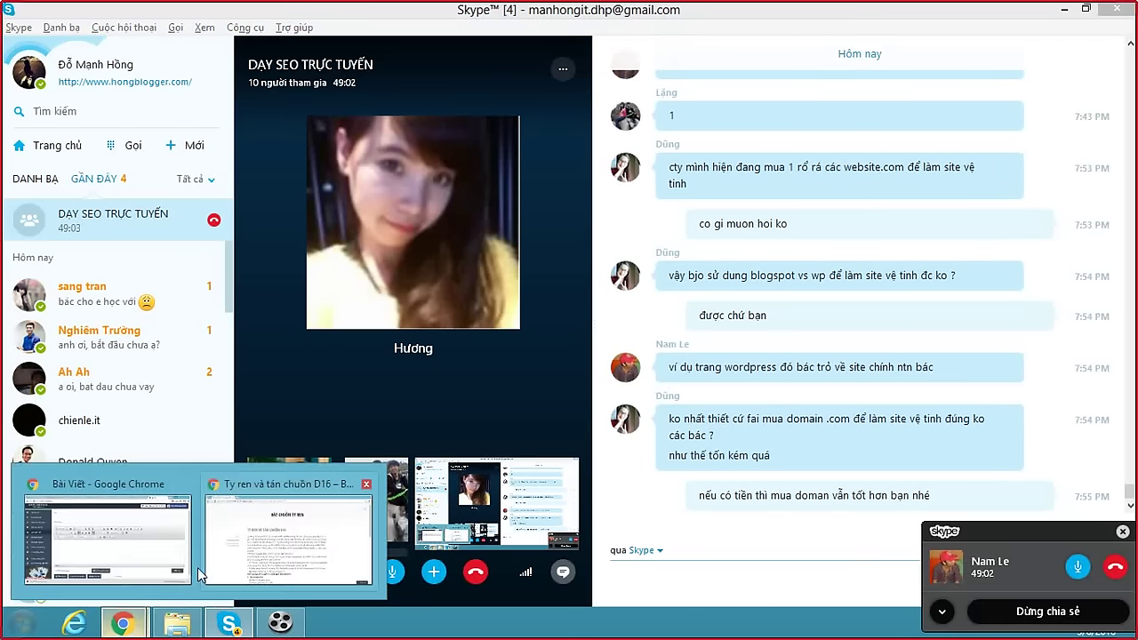
pyautogui.click(267, 542)
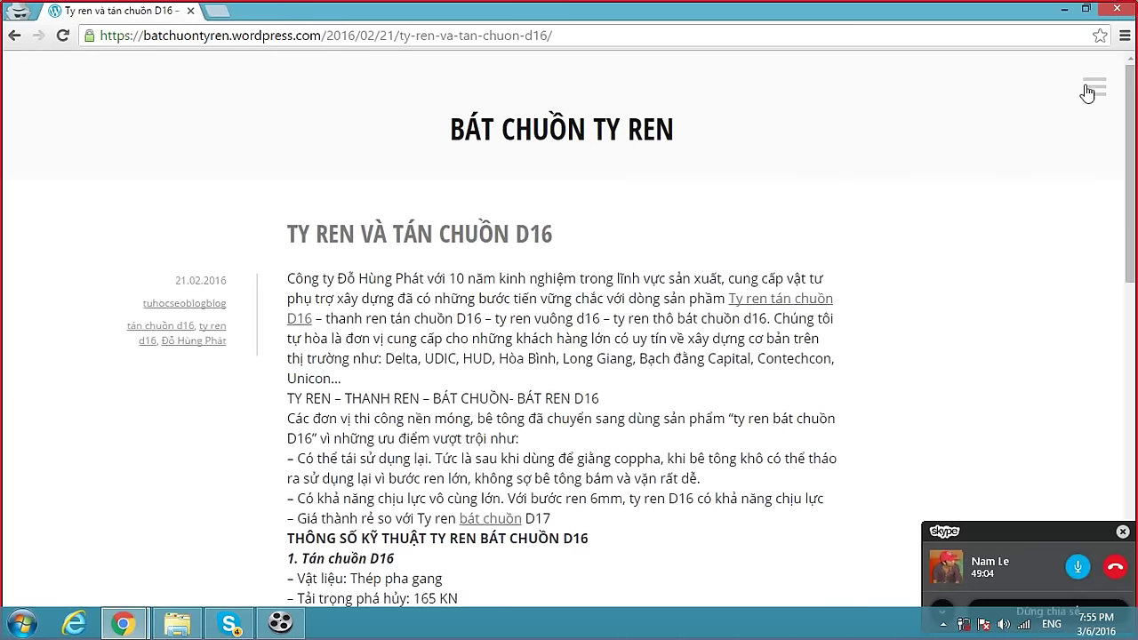
pyautogui.click(1093, 89)
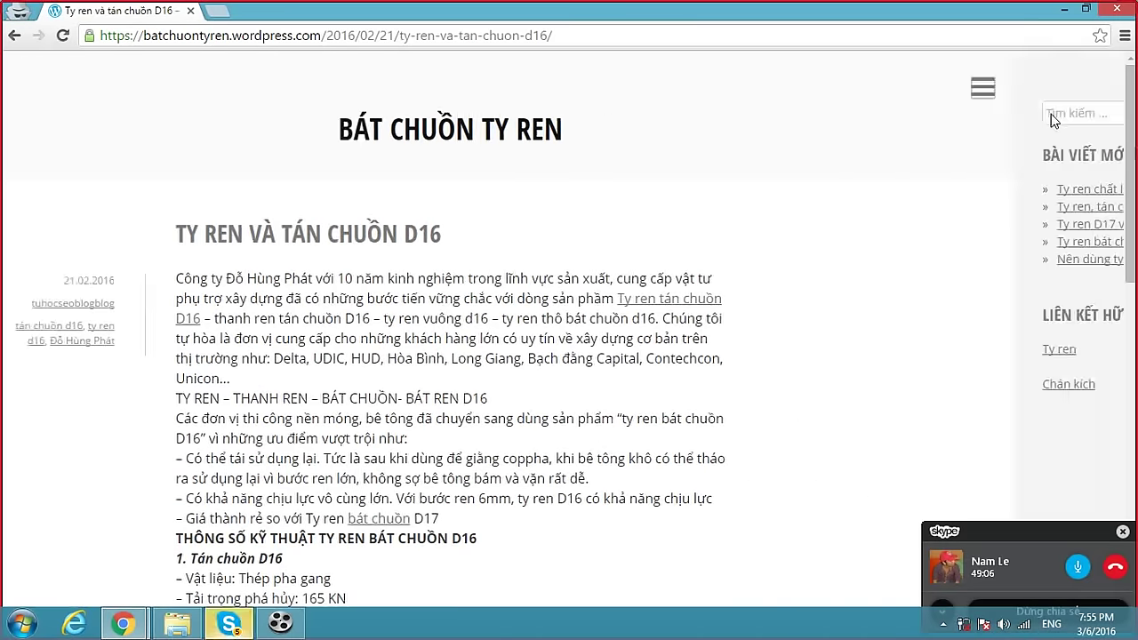
pyautogui.moveTo(894, 314); pyautogui.dragTo(1005, 314)
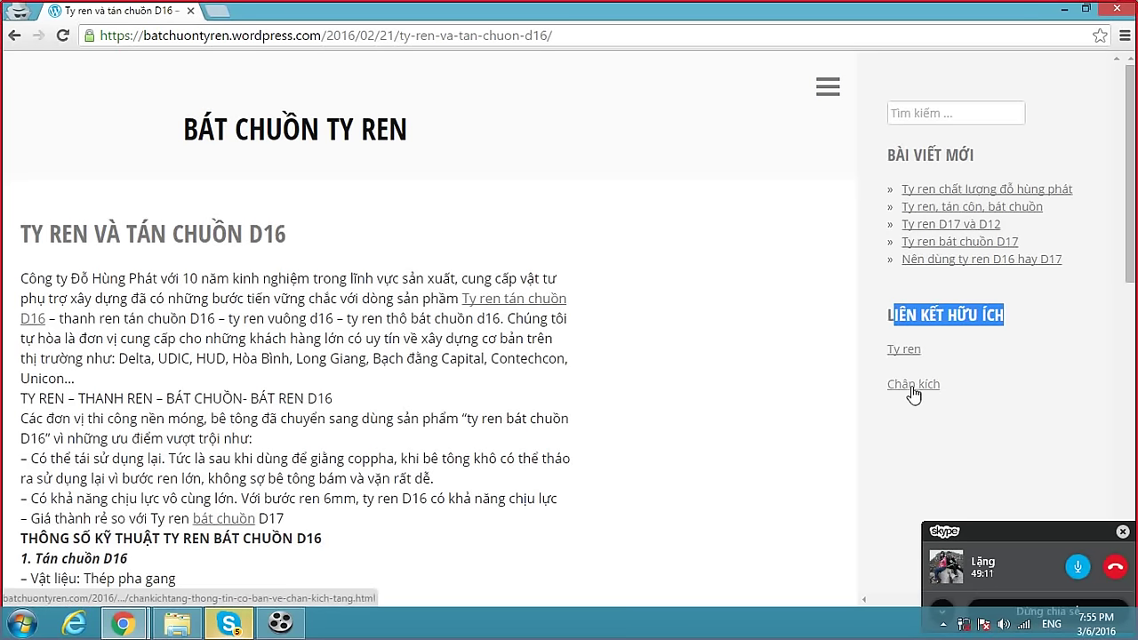
pyautogui.click(13, 40)
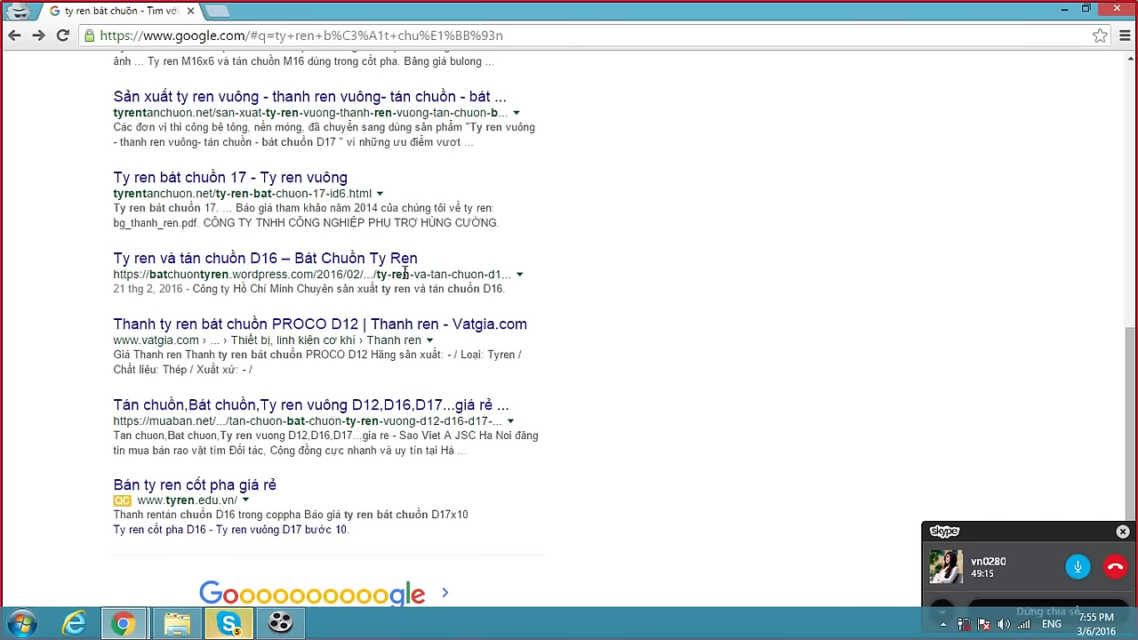
# Bring the Skype 'Dạy SEO Trực Tuyến' group call chat back to the front.
pyautogui.click(237, 626)
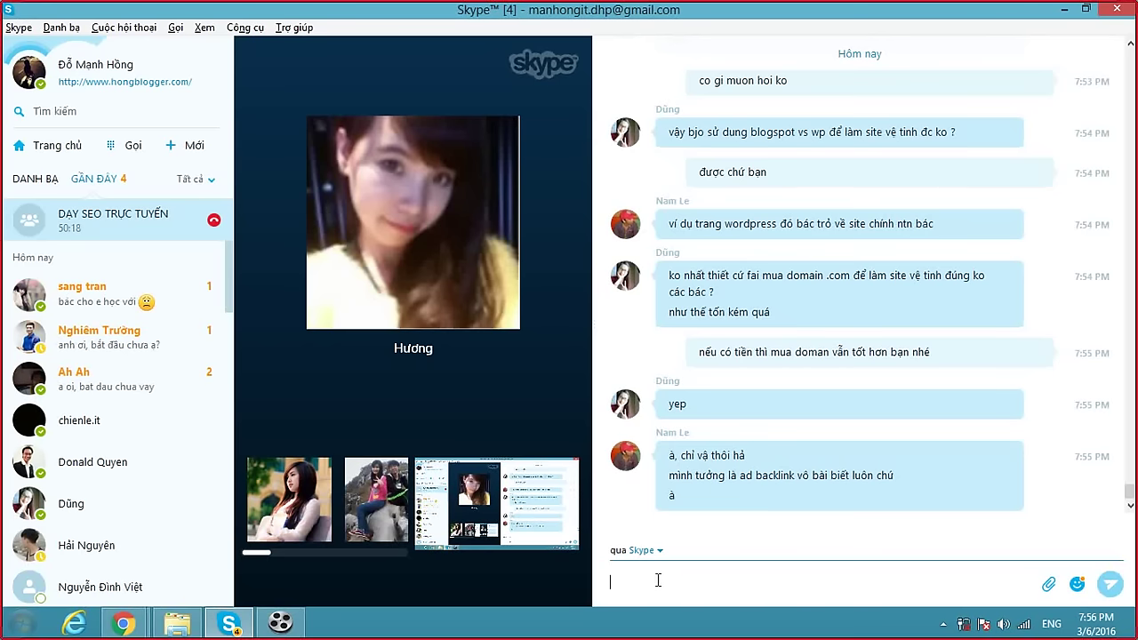
# Read the three unread private conversations in Skype's Recent list.
pyautogui.click(134, 343)
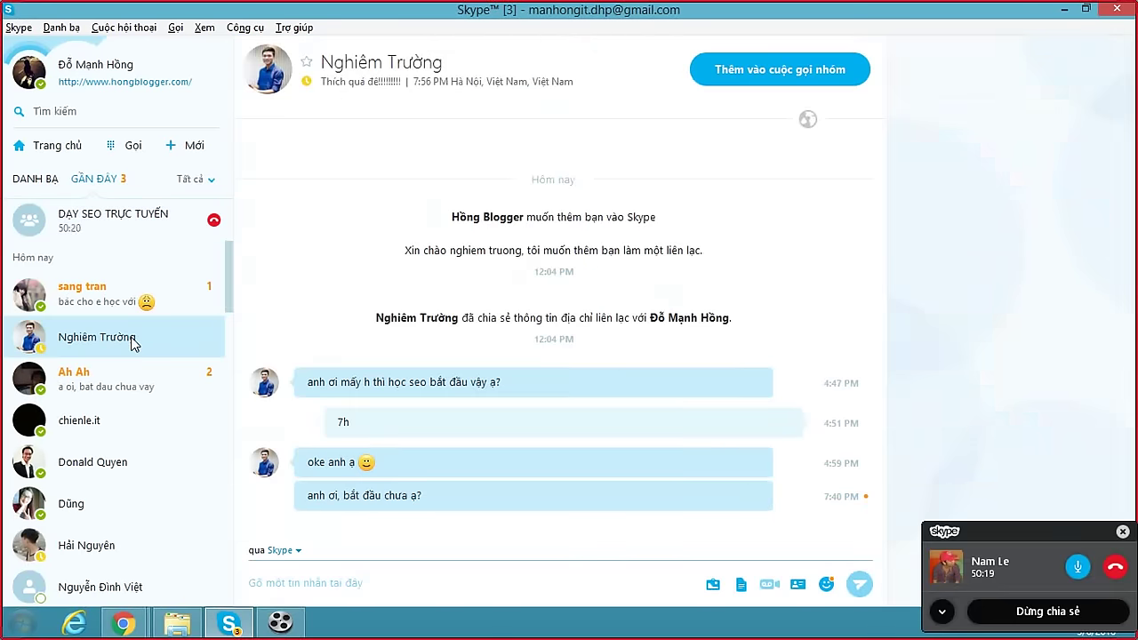
pyautogui.click(100, 305)
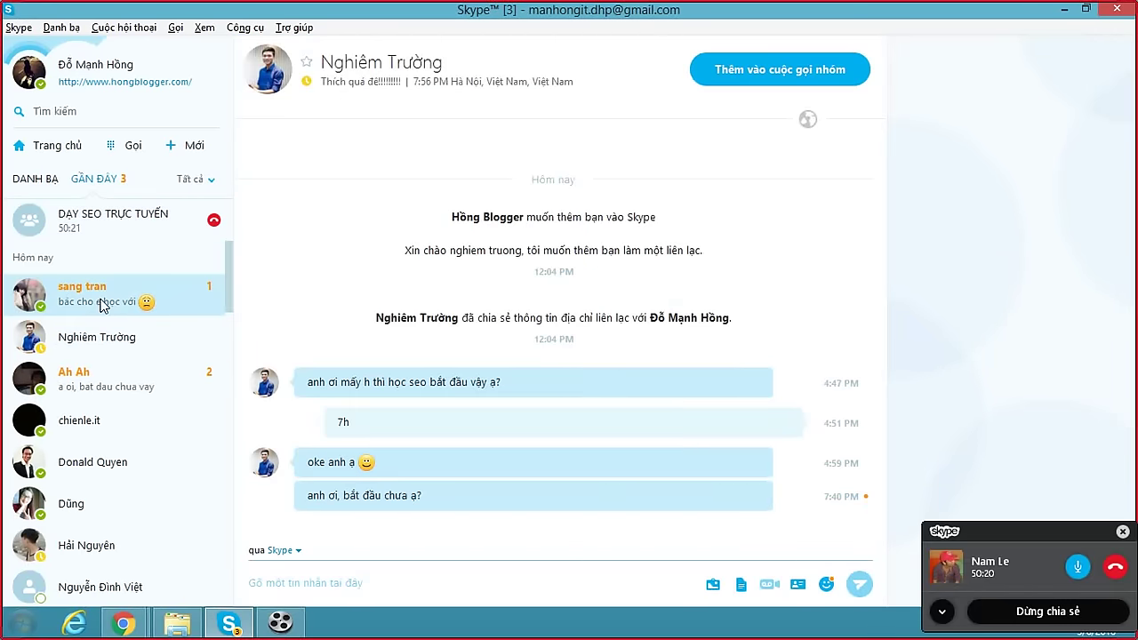
pyautogui.click(93, 371)
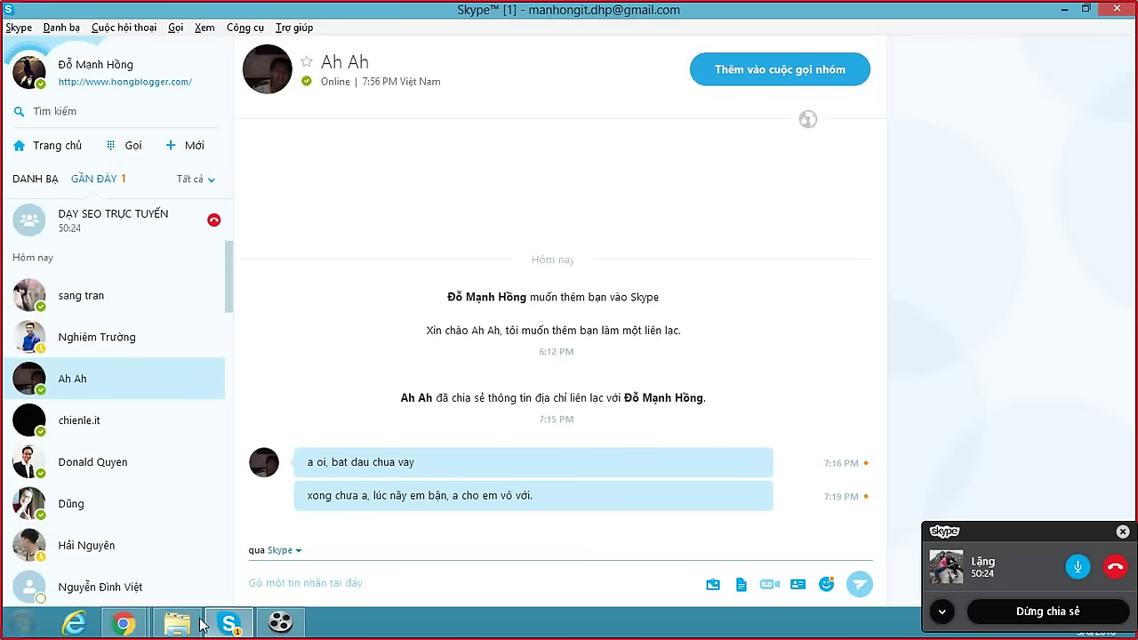
pyautogui.moveTo(233, 626)
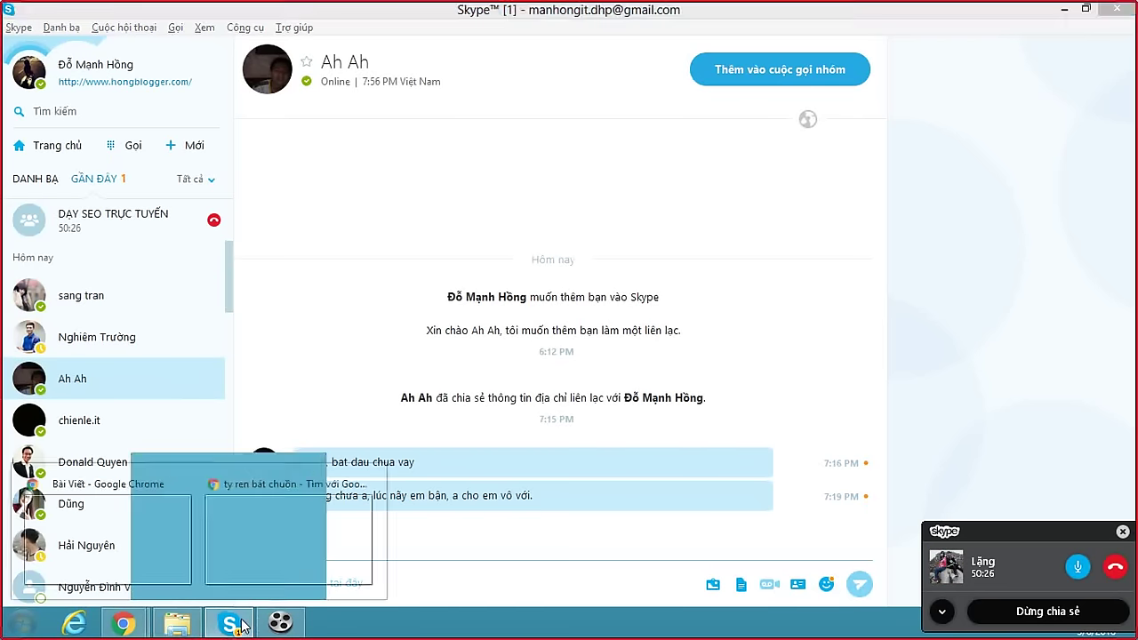
pyautogui.click(231, 627)
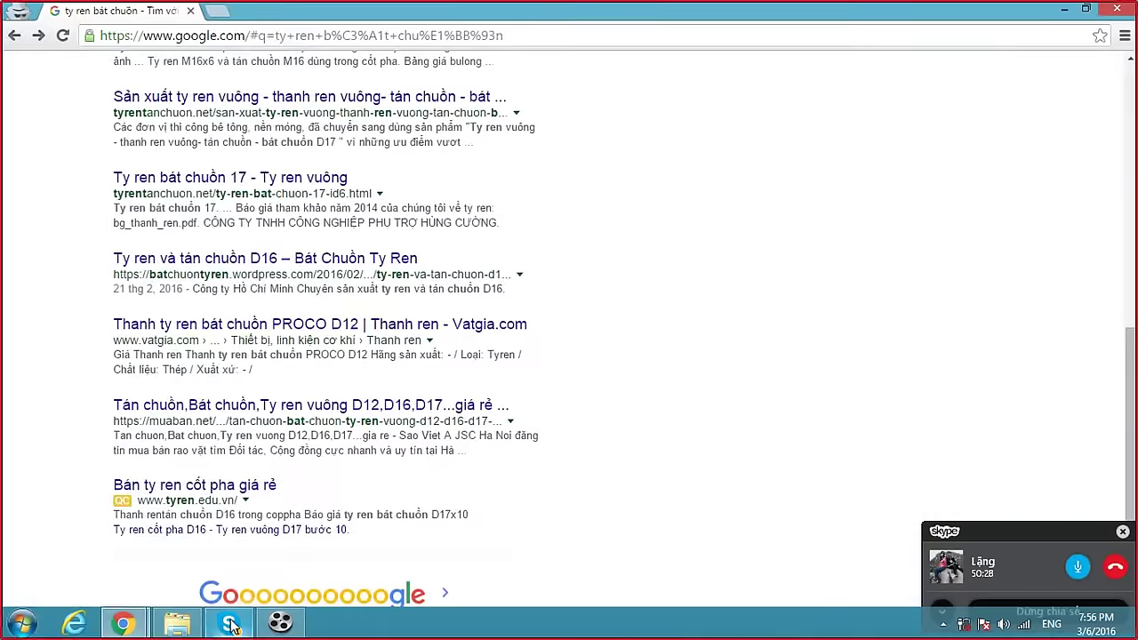
pyautogui.click(231, 626)
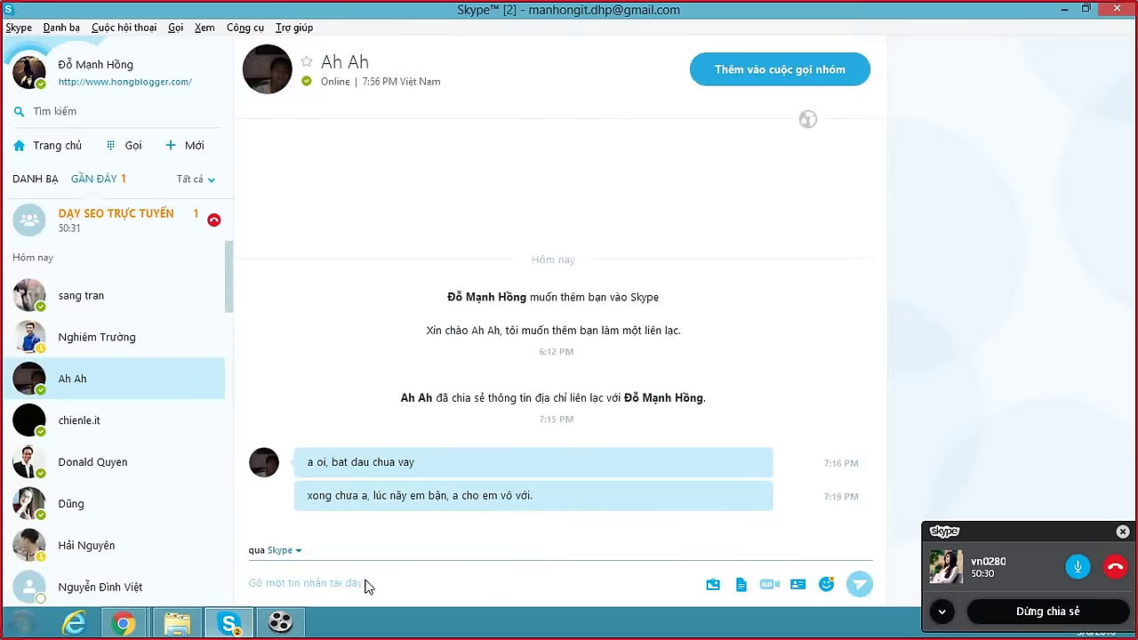
# Return to the DẠY SEO TRỰC TUYẾN chat with a wider pane, then bring up Chrome's Spin Editor page.
pyautogui.click(126, 225)
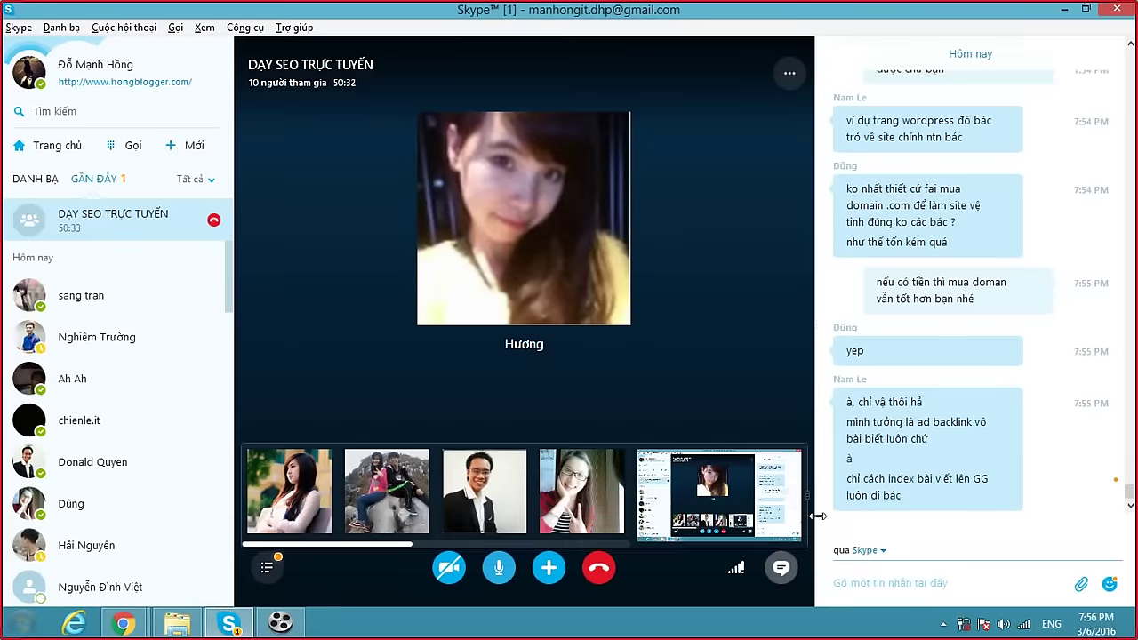
pyautogui.moveTo(815, 297); pyautogui.dragTo(528, 291)
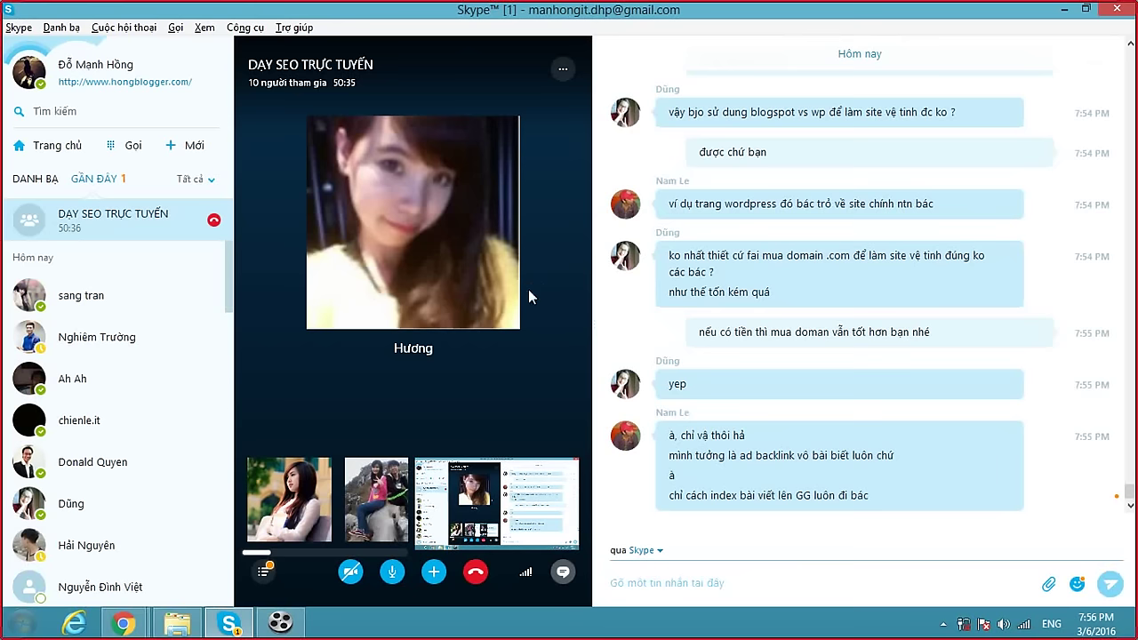
pyautogui.click(700, 579)
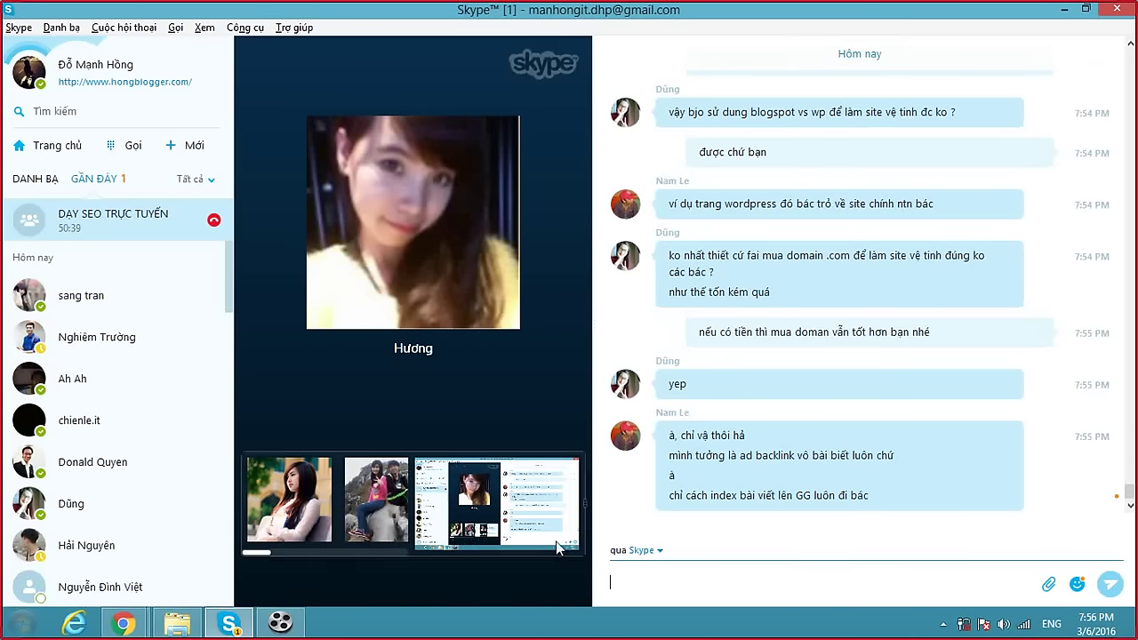
pyautogui.click(123, 622)
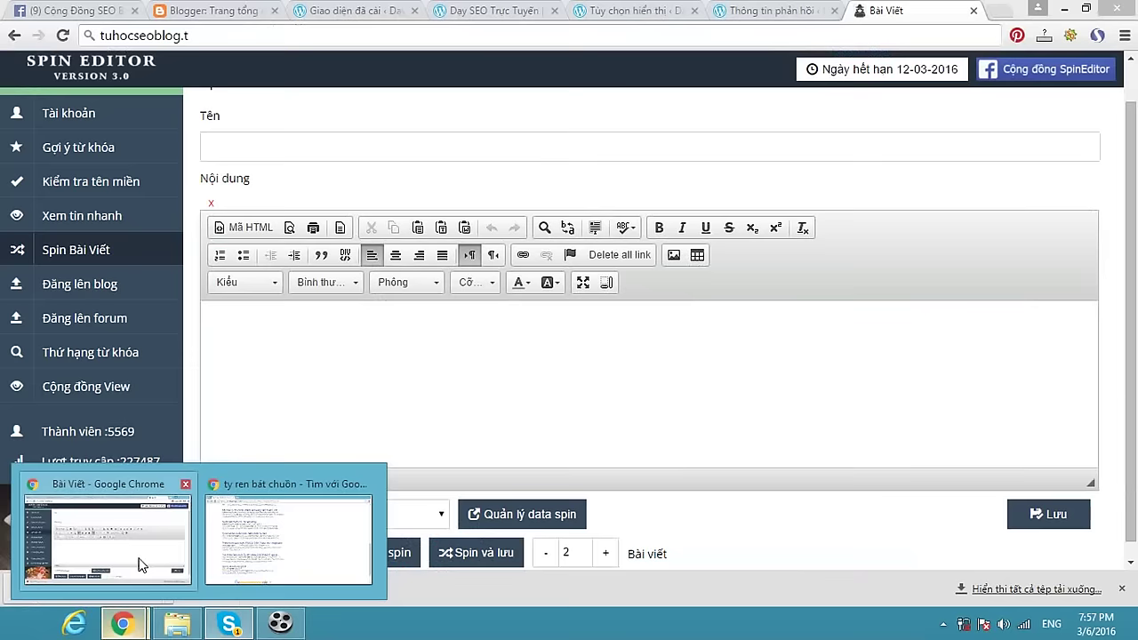
pyautogui.click(169, 533)
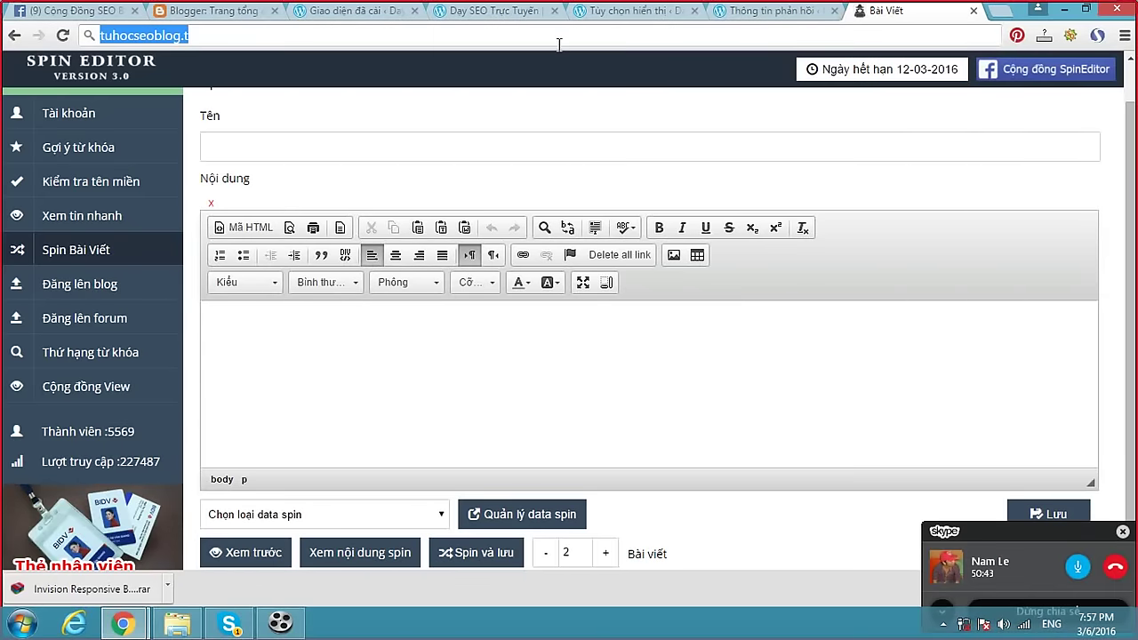
# Search Google for 'google webmaster tools submit url' and open the 'submit the URL - Google' result.
pyautogui.write('google.com')
pyautogui.press('Return')
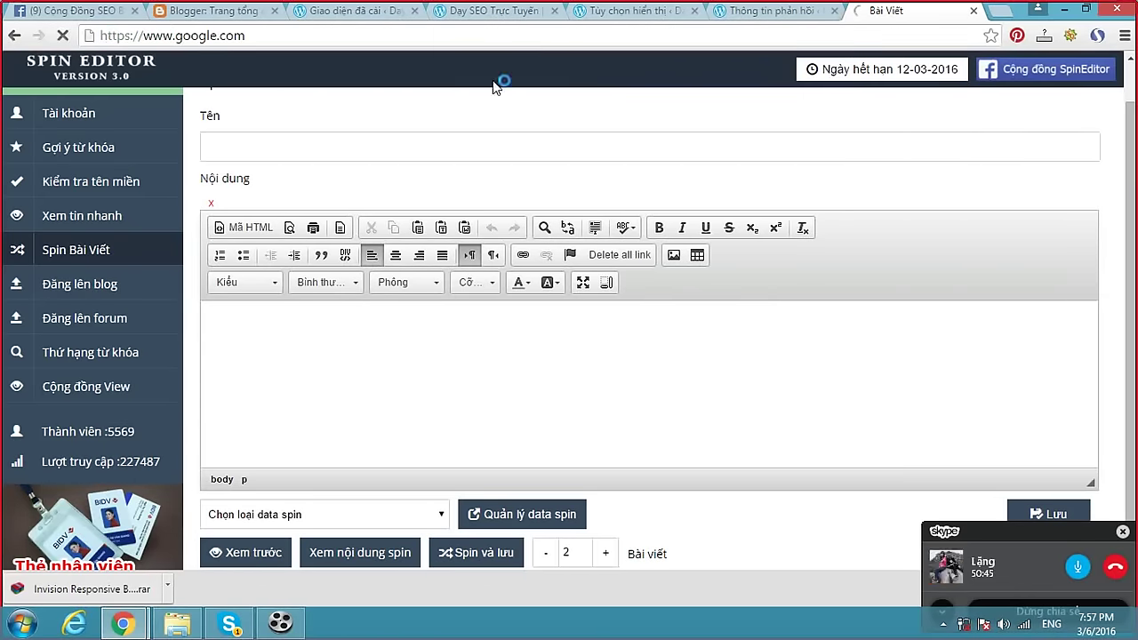
pyautogui.write('goo')
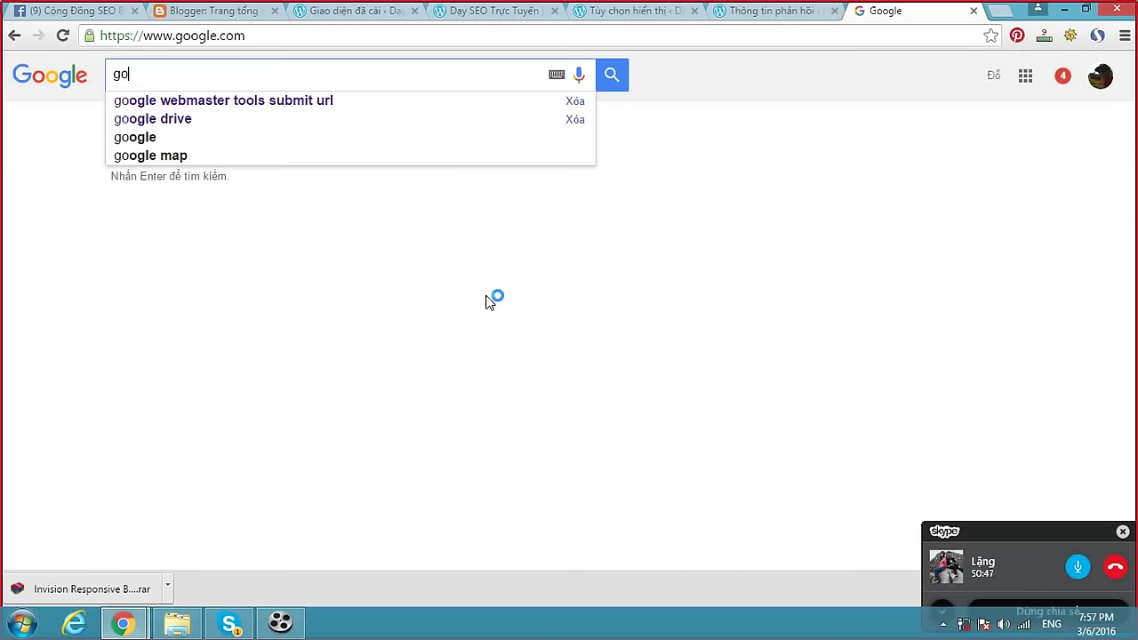
pyautogui.press('Down')
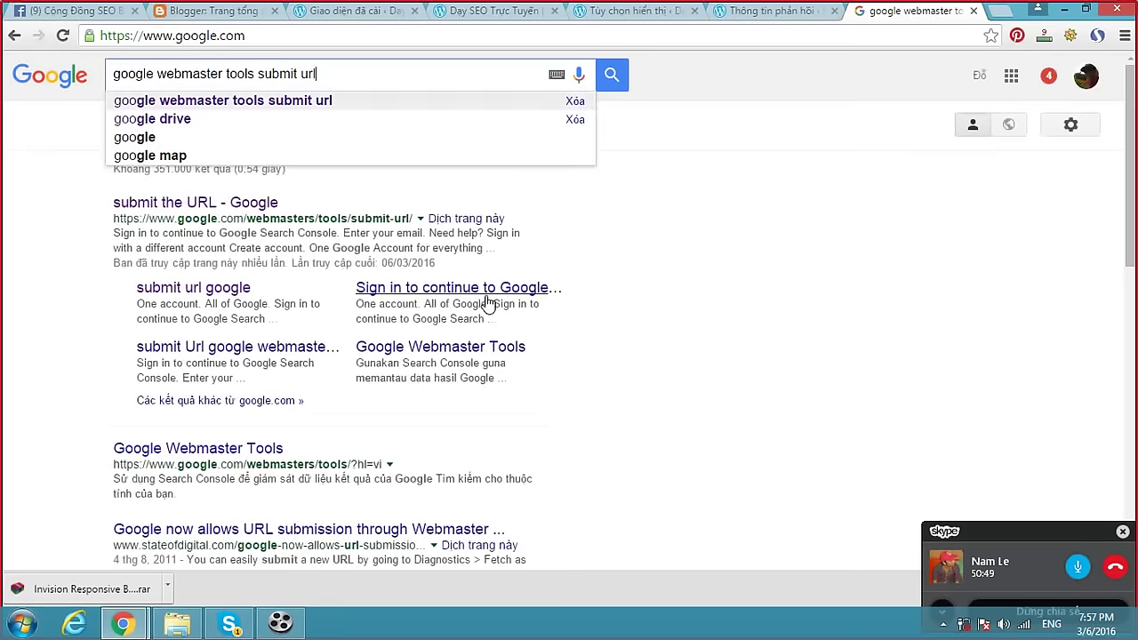
pyautogui.press('Return')
pyautogui.click(271, 205)
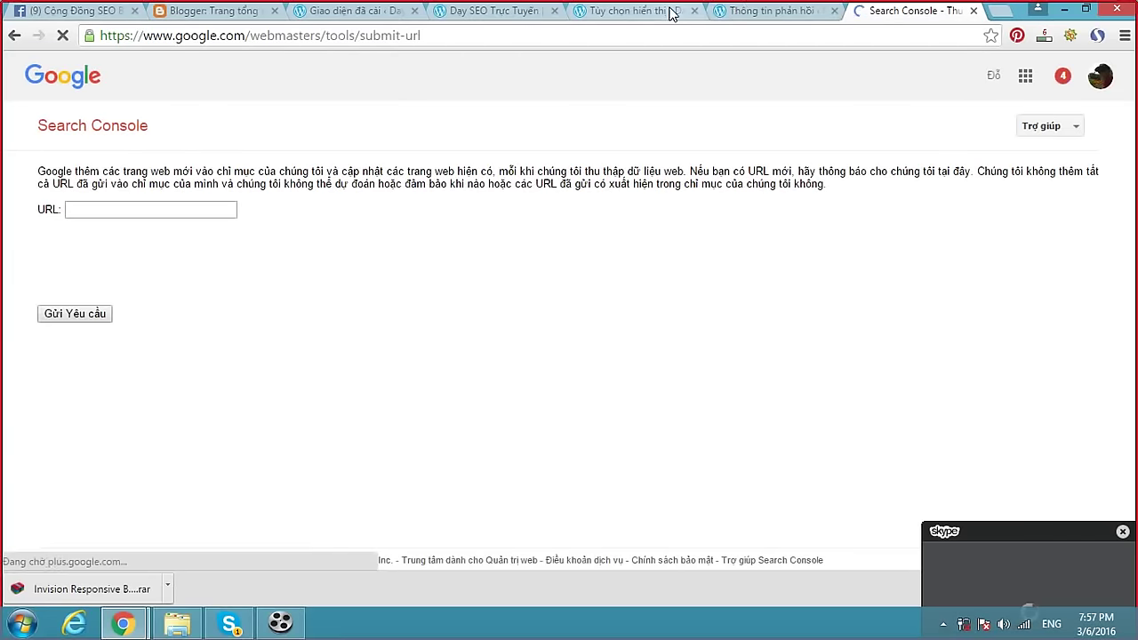
# Copy the Dạy SEO Trực Tuyến blog's address into Search Console's Submit URL field.
pyautogui.click(646, 11)
pyautogui.click(744, 13)
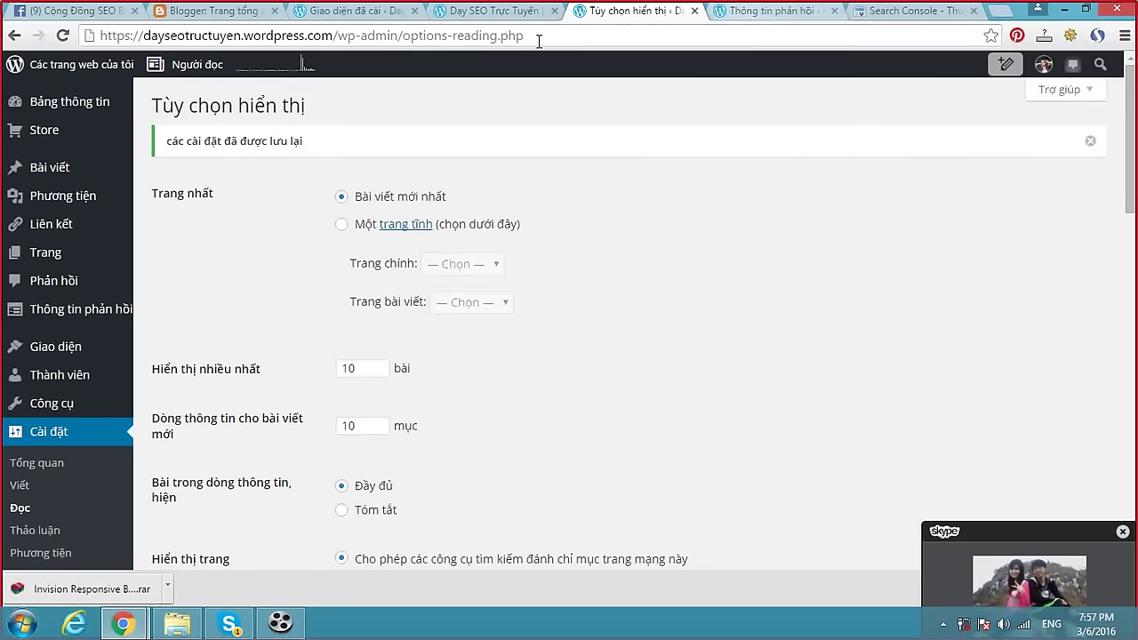
pyautogui.click(524, 12)
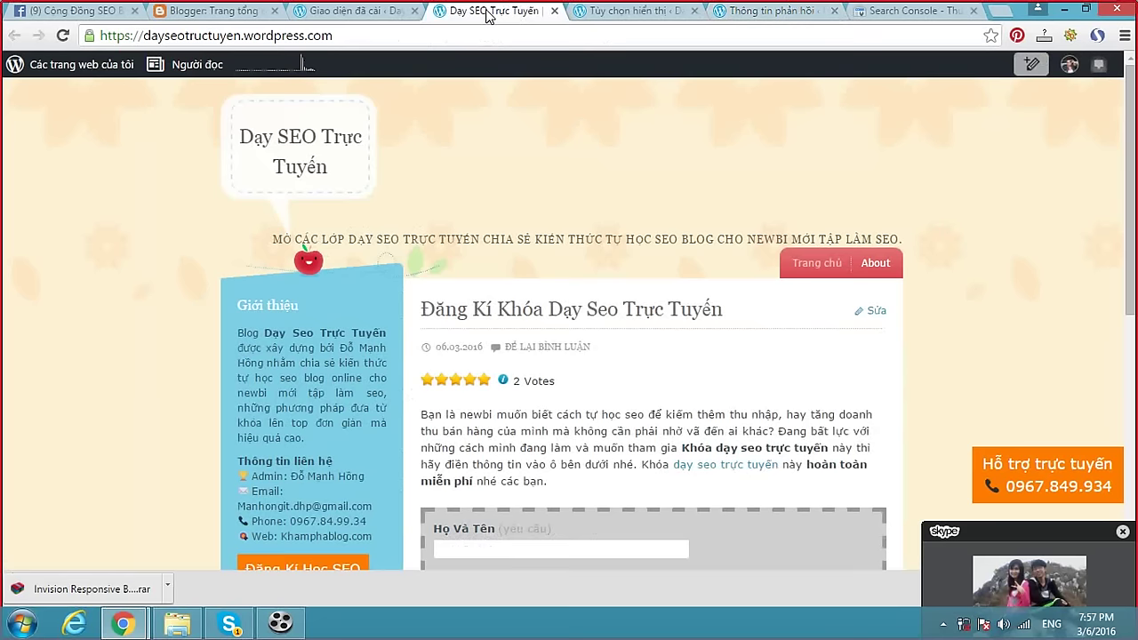
pyautogui.click(364, 35)
pyautogui.hotkey('ctrl', 'c')
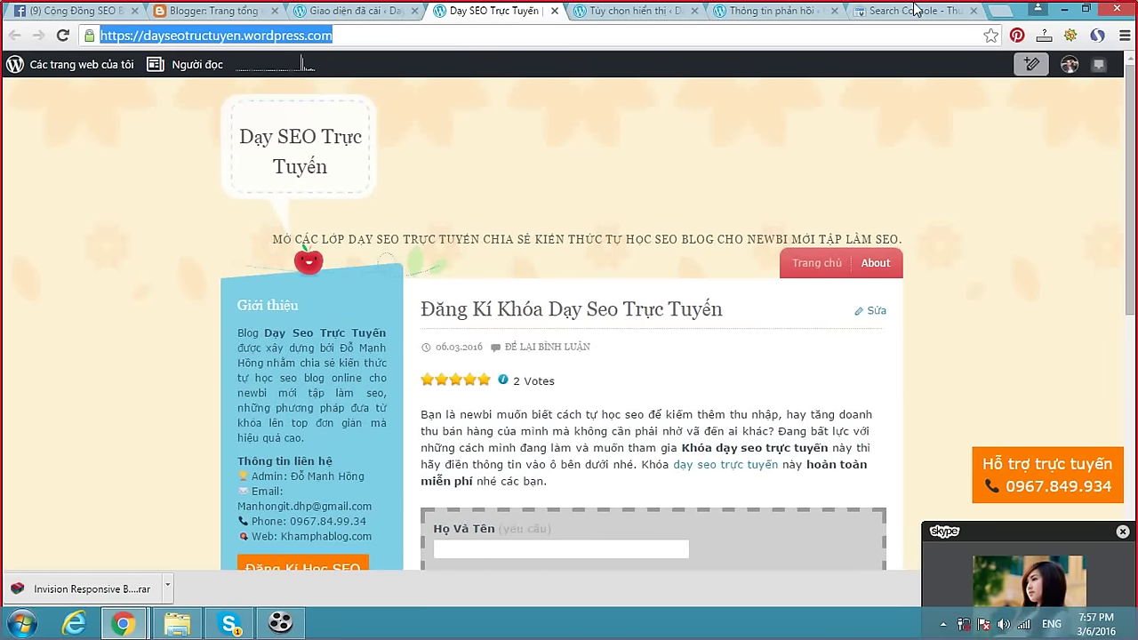
pyautogui.click(368, 193)
pyautogui.click(885, 12)
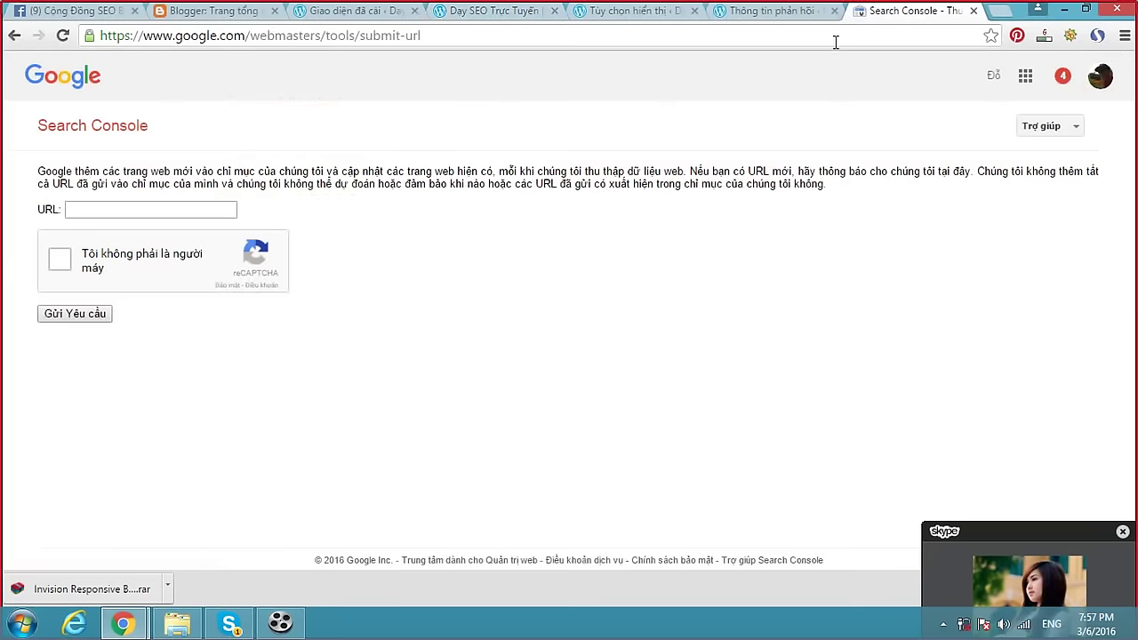
pyautogui.click(193, 211)
pyautogui.hotkey('ctrl', 'v')
# Pass the reCAPTCHA RV image challenge and send the URL indexing request.
pyautogui.click(56, 269)
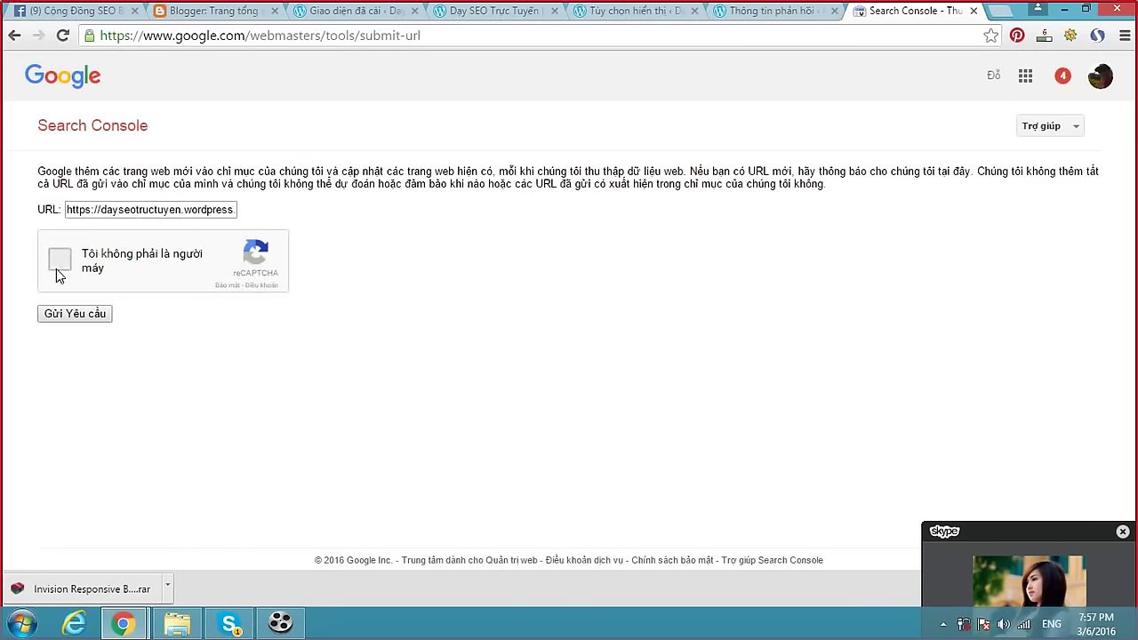
pyautogui.click(56, 263)
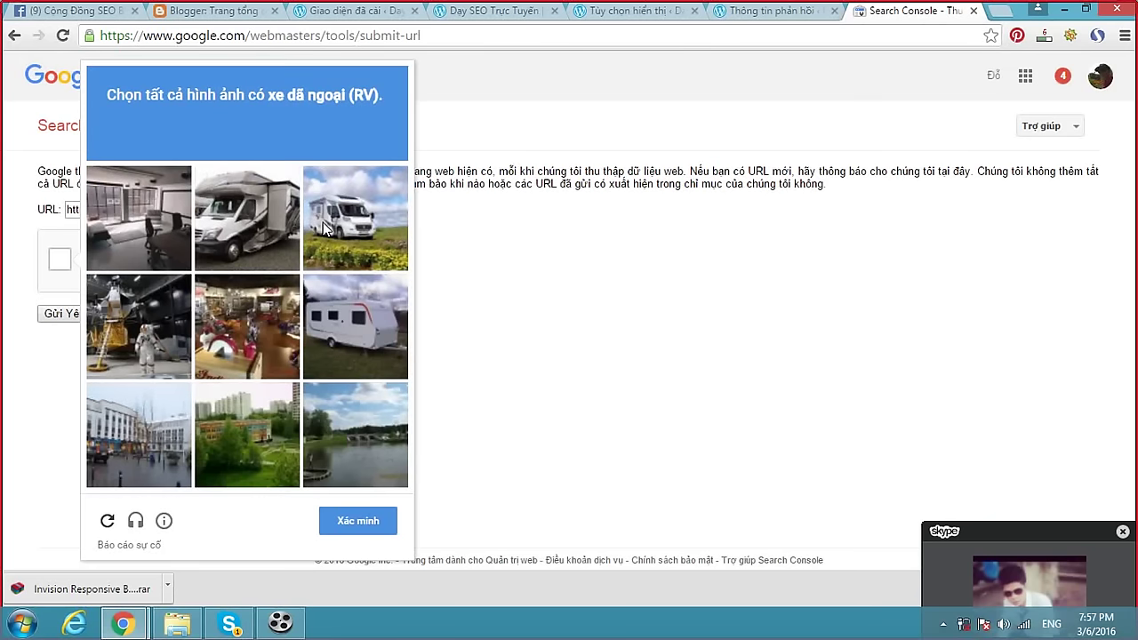
pyautogui.click(257, 244)
pyautogui.click(350, 233)
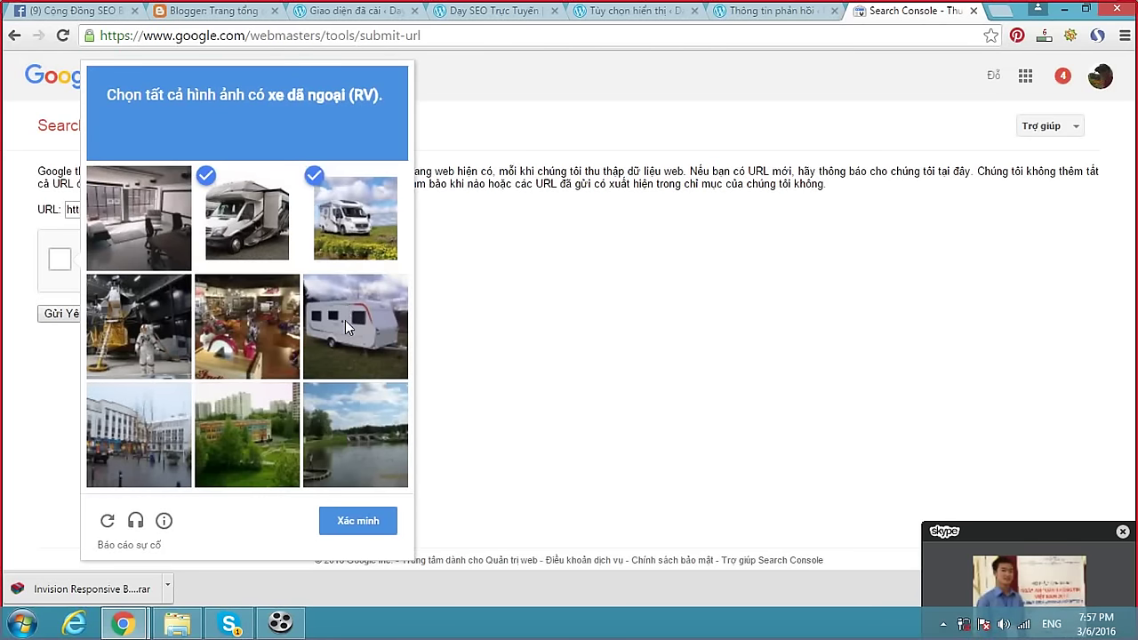
pyautogui.click(345, 320)
pyautogui.click(358, 521)
pyautogui.click(106, 316)
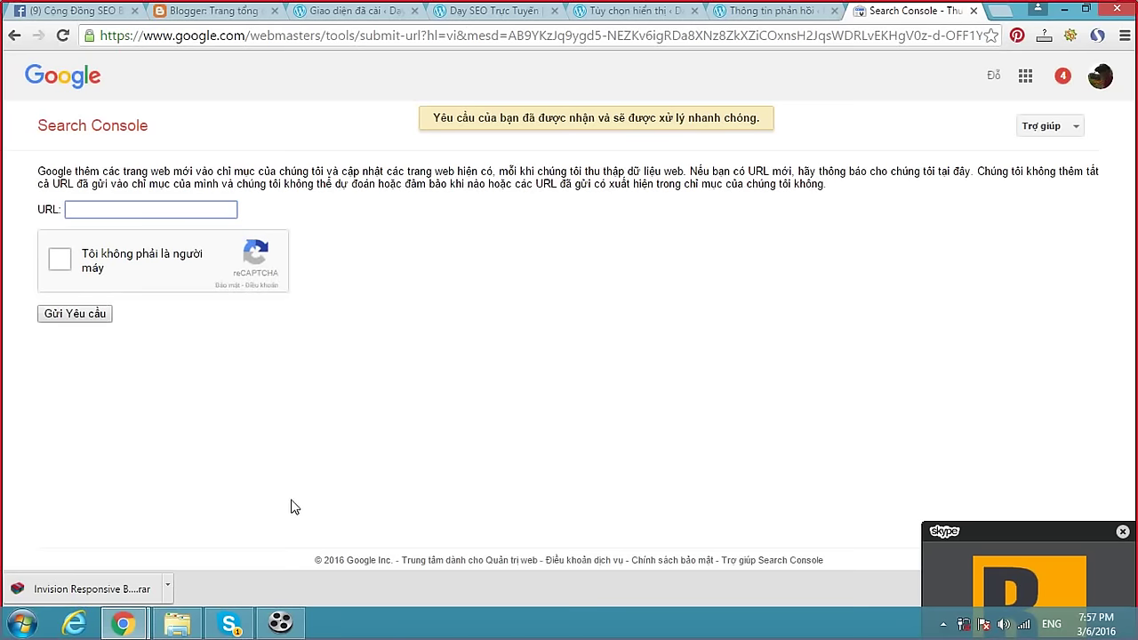
pyautogui.click(122, 622)
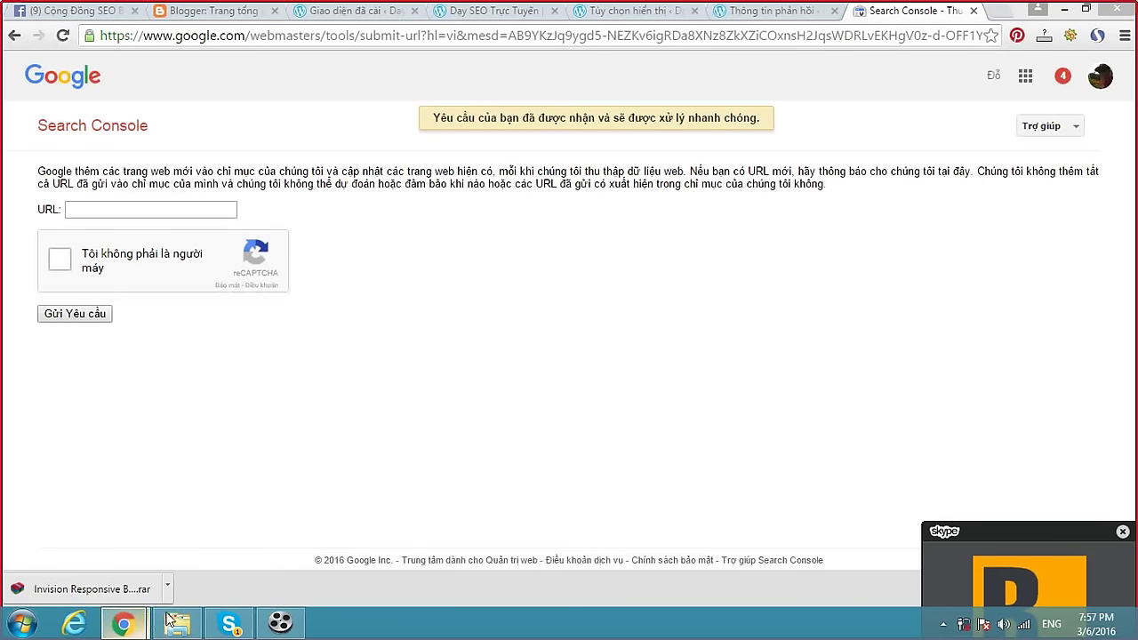
# Post 'Các bạn hỏi gì cứ hỏi đi' in the Skype group chat.
pyautogui.click(229, 622)
pyautogui.click(720, 577)
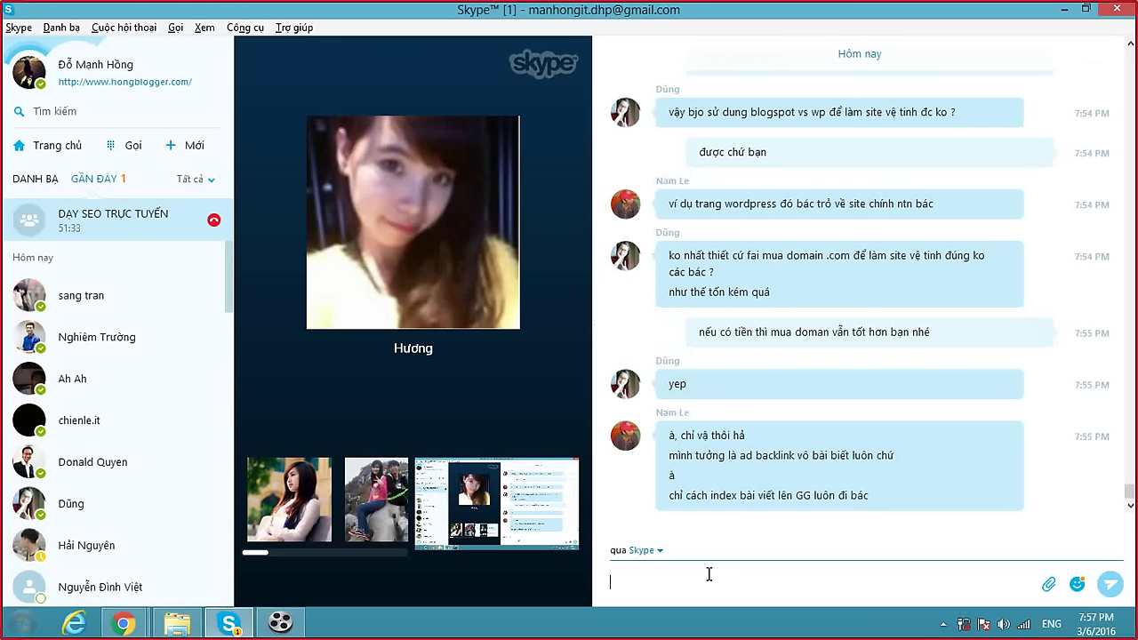
pyautogui.write('Các ')
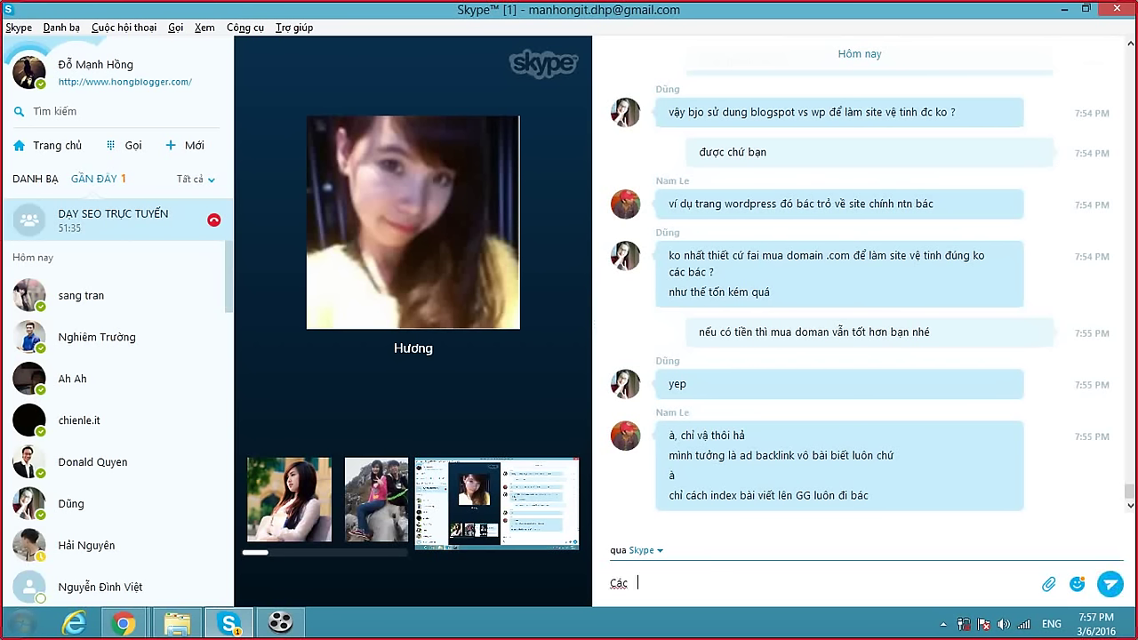
pyautogui.write('bạn hỏi gì cứ hoỏi đi')
pyautogui.press('Return')
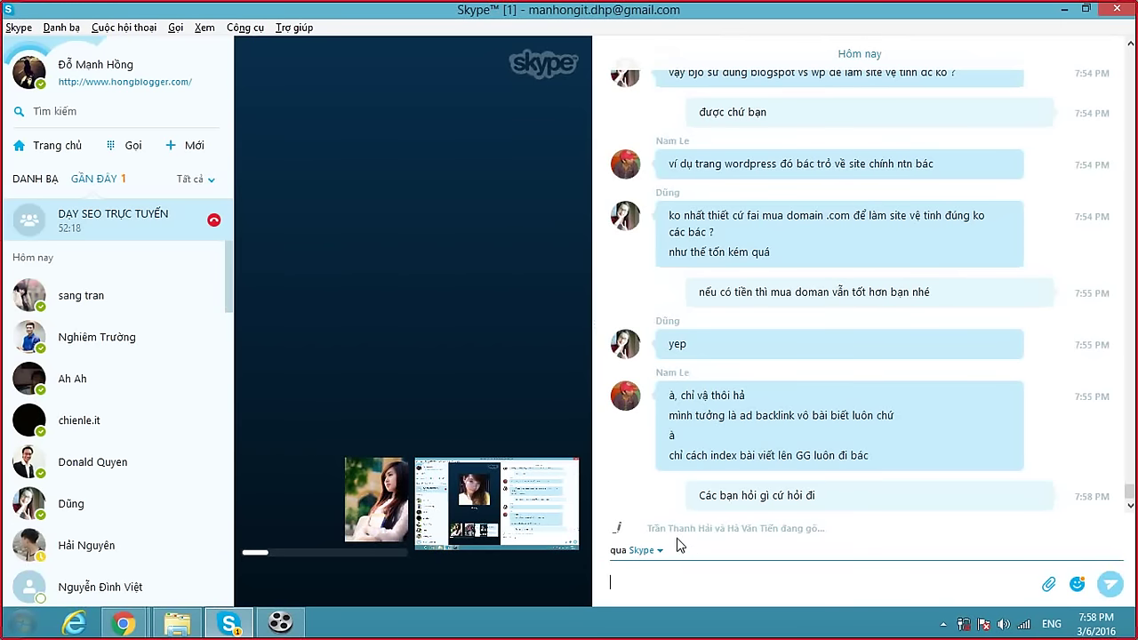
pyautogui.moveTo(528, 351)
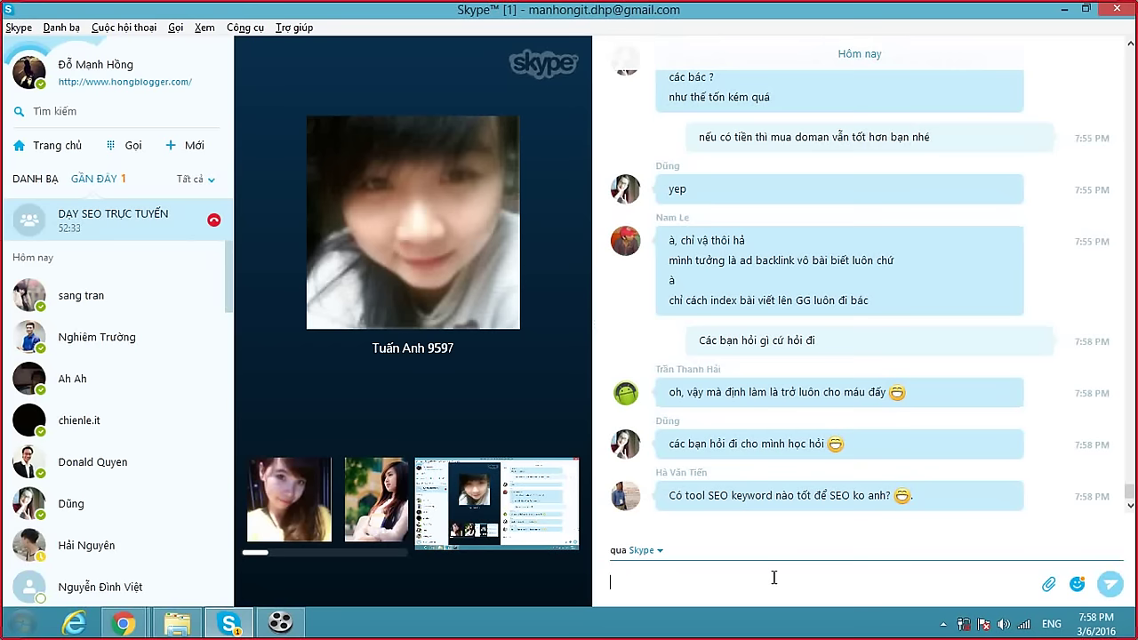
# Reply 'SEO keyword là sao bạn tiến' in the group chat, then bring Search Console forward.
pyautogui.write('seo')
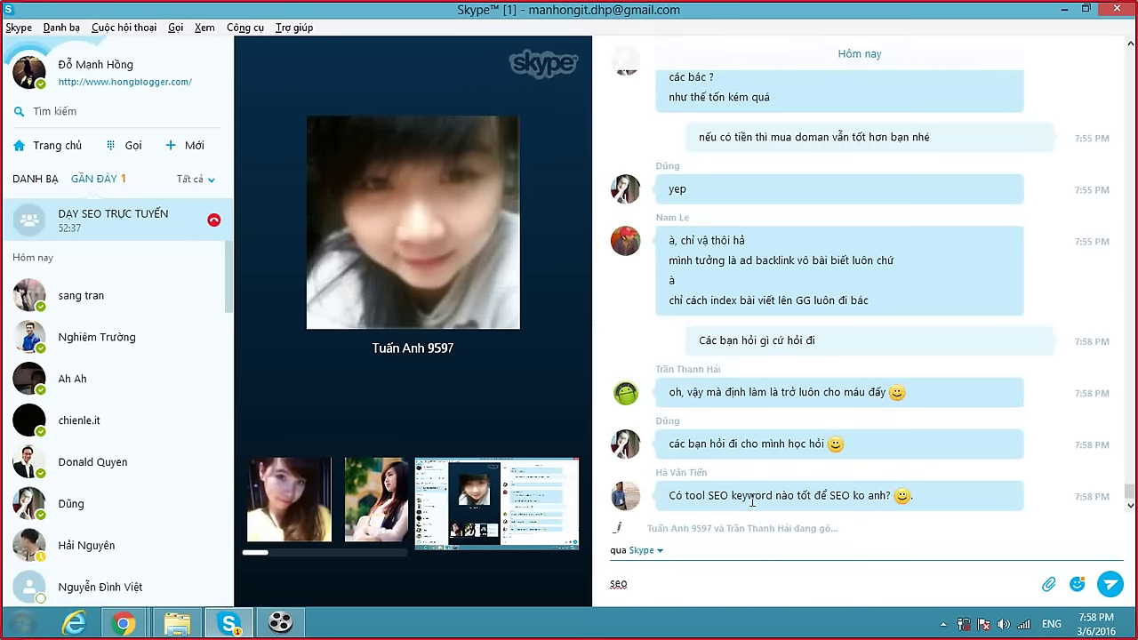
pyautogui.moveTo(709, 495); pyautogui.dragTo(775, 495)
pyautogui.hotkey('ctrl', 'c')
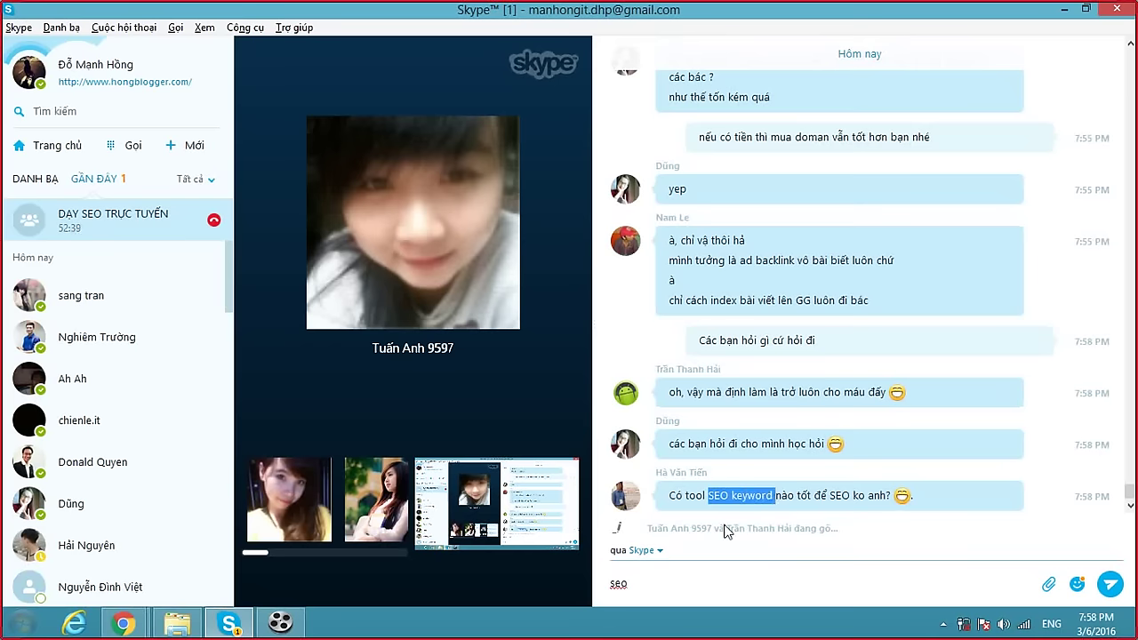
pyautogui.moveTo(633, 584); pyautogui.dragTo(600, 590)
pyautogui.hotkey('ctrl', 'v')
pyautogui.write('là sao bạn tiến')
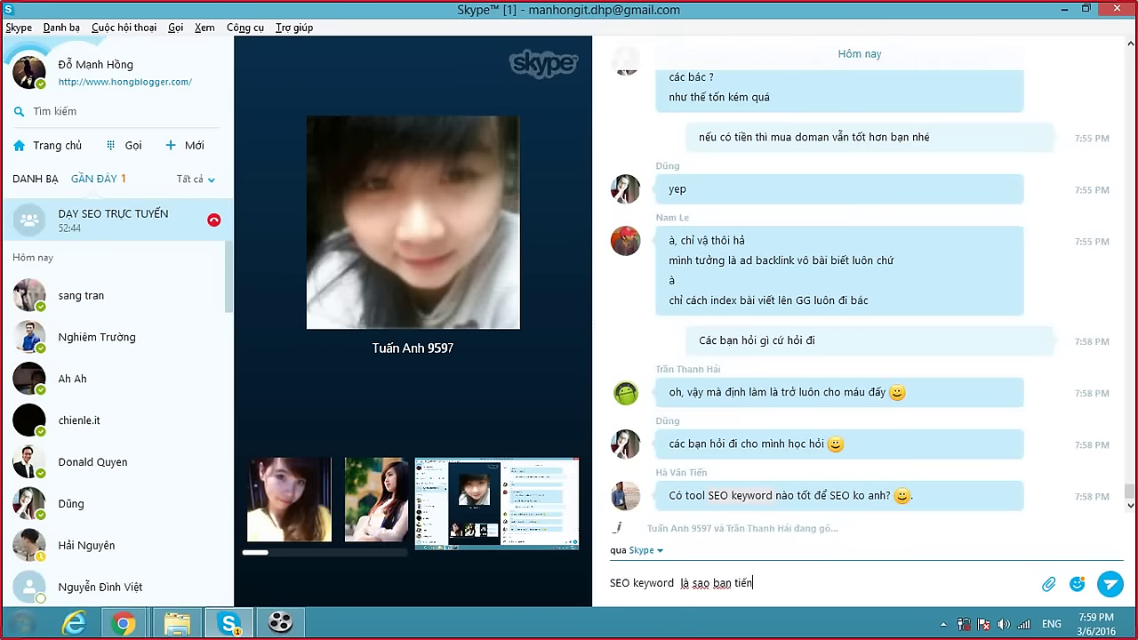
pyautogui.press('Return')
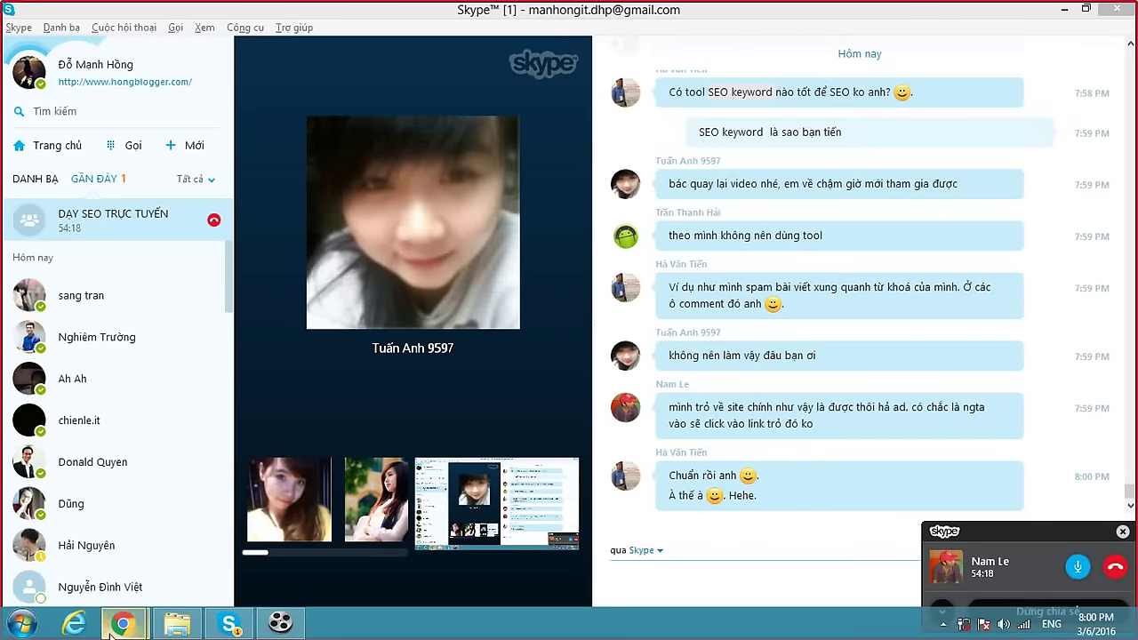
pyautogui.moveTo(122, 622)
pyautogui.click(157, 548)
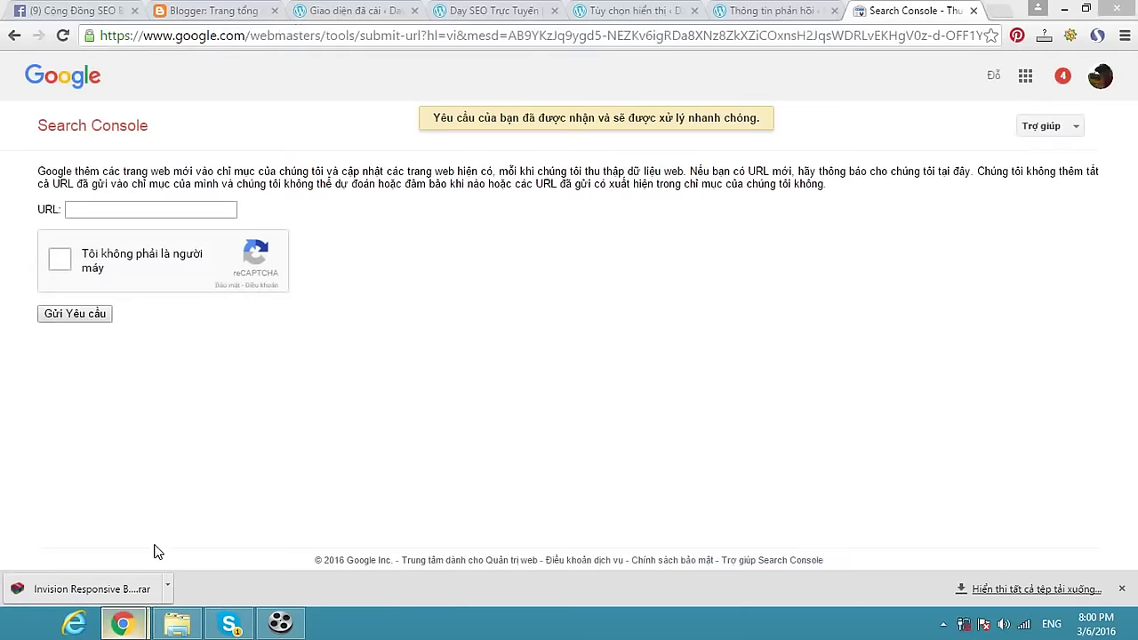
pyautogui.click(766, 12)
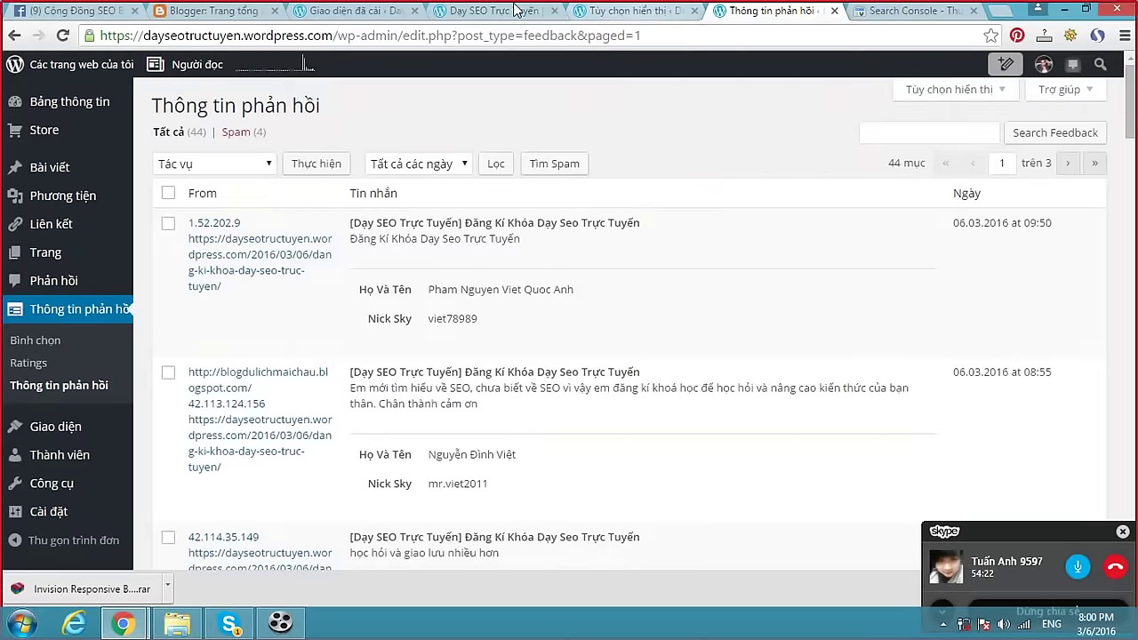
pyautogui.click(514, 11)
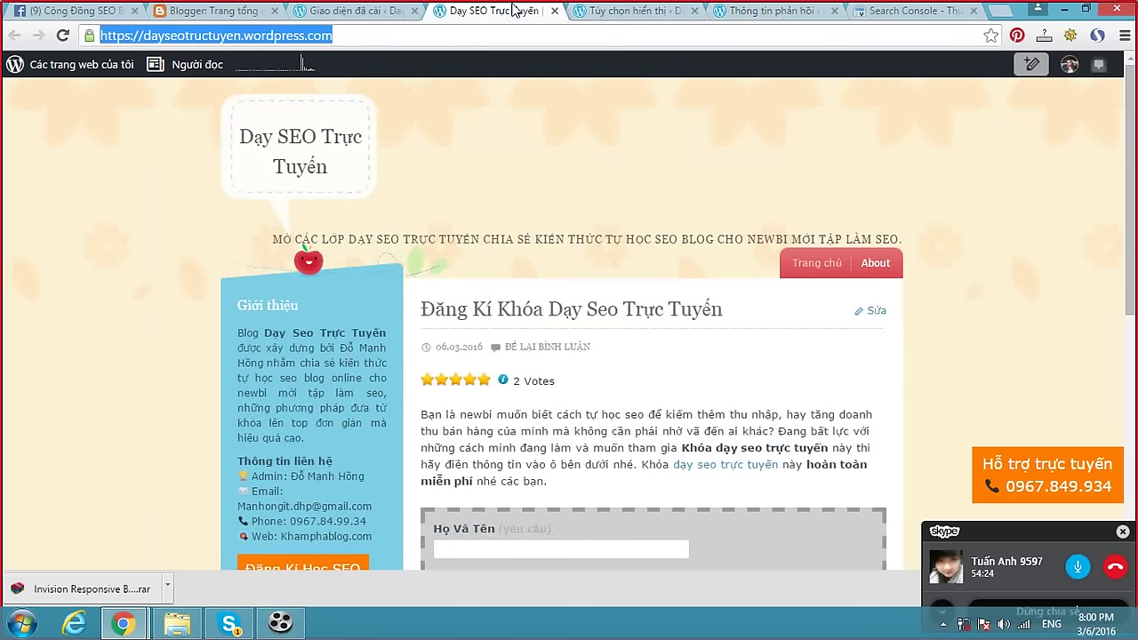
pyautogui.click(1070, 37)
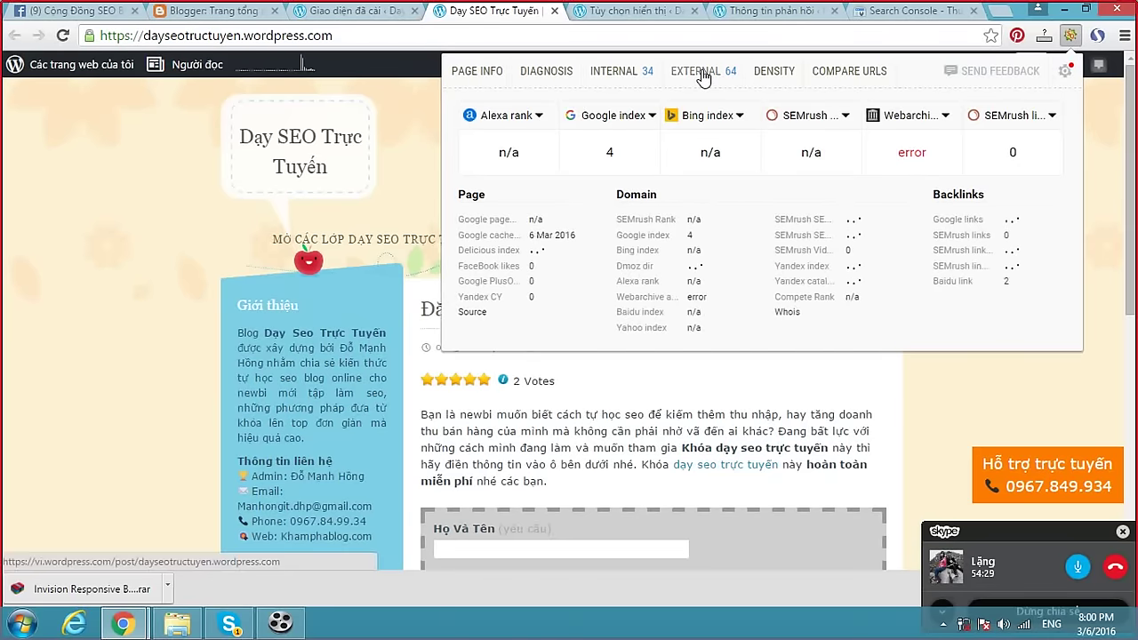
pyautogui.click(702, 77)
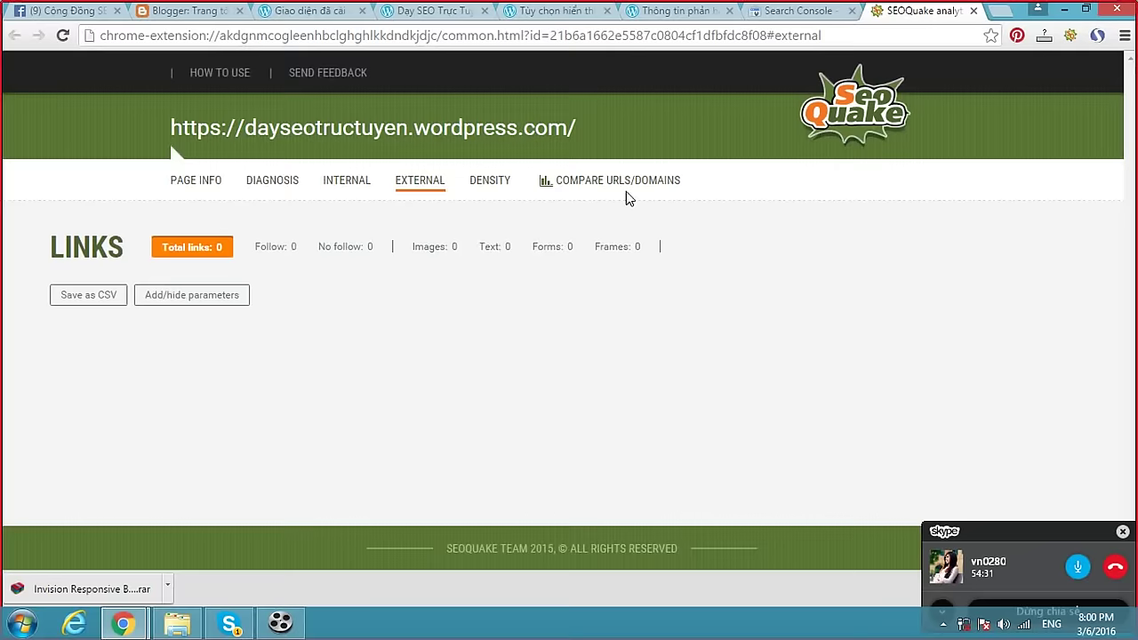
pyautogui.scroll(-3, 351, 305)
pyautogui.scroll(-3, 359, 302)
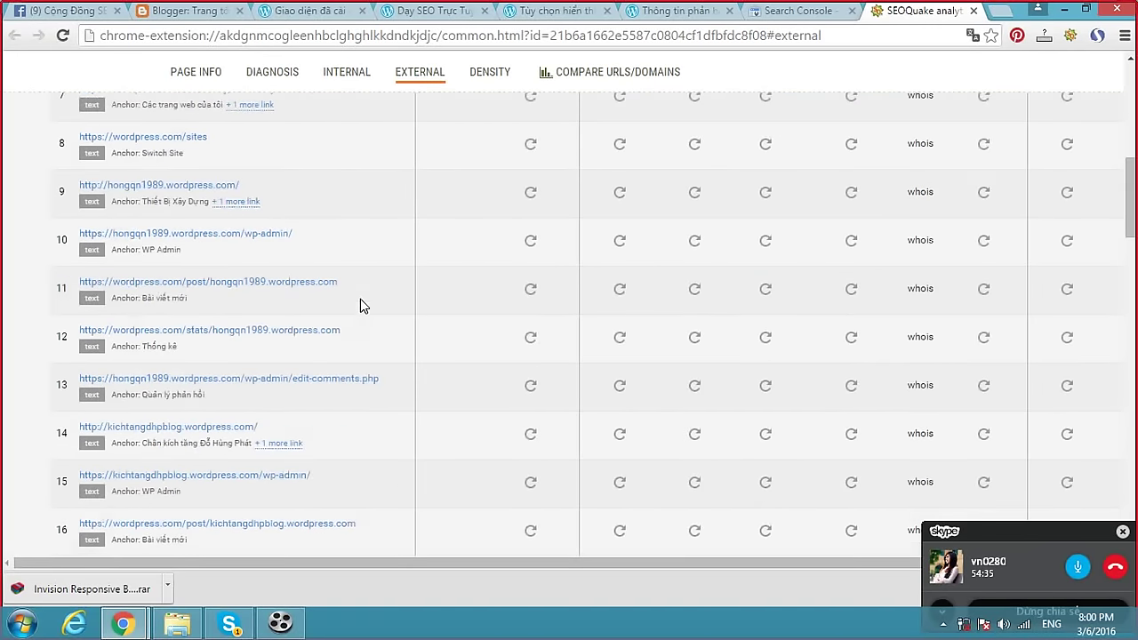
pyautogui.scroll(-10, 363, 305)
pyautogui.scroll(-10, 368, 307)
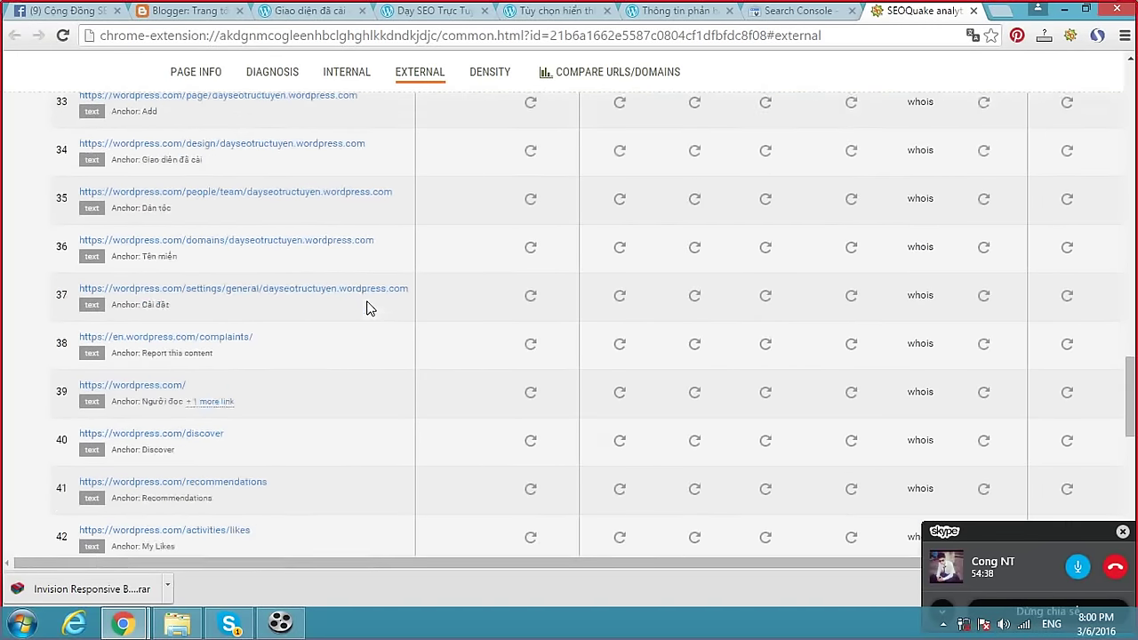
pyautogui.scroll(4, 368, 308)
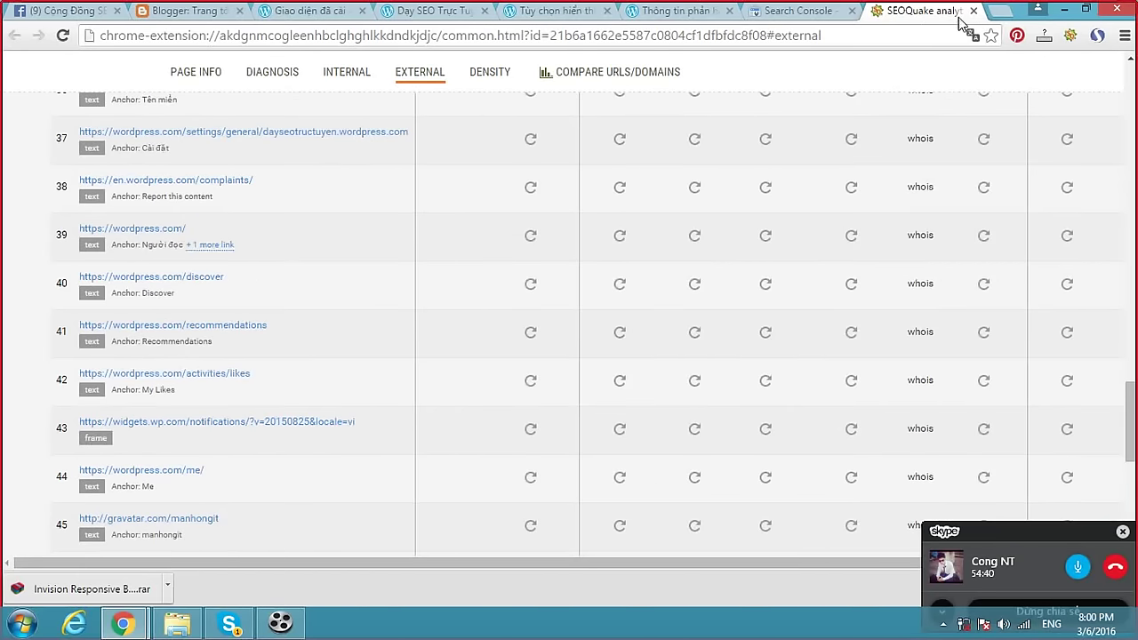
pyautogui.click(973, 10)
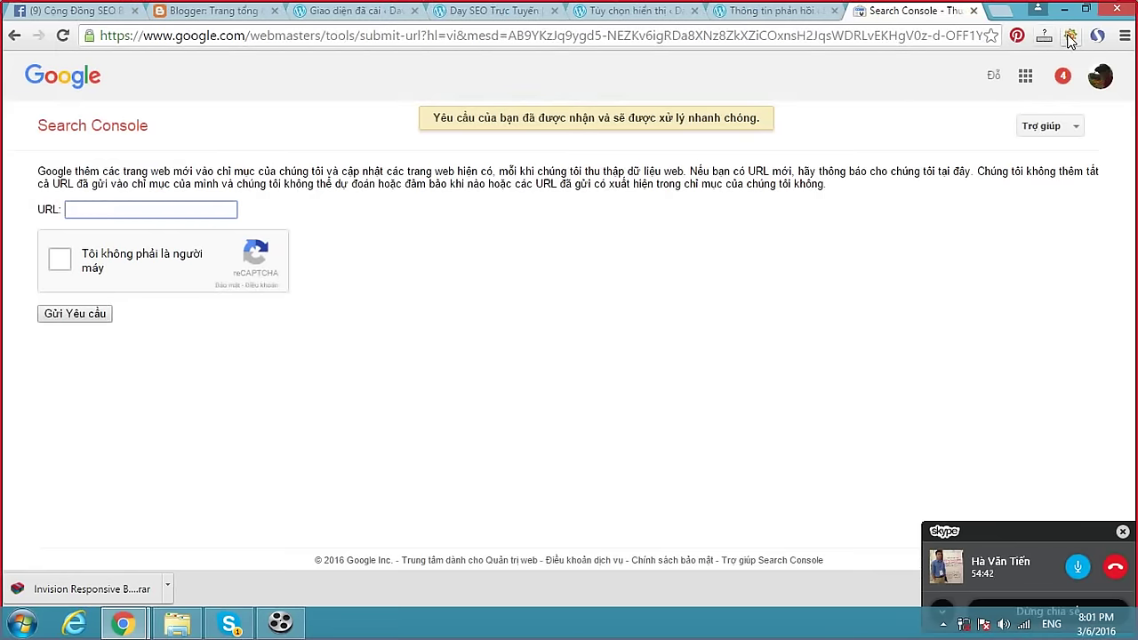
# Check the Search Console submit-URL confirmation, then return to the Skype group call.
pyautogui.click(229, 623)
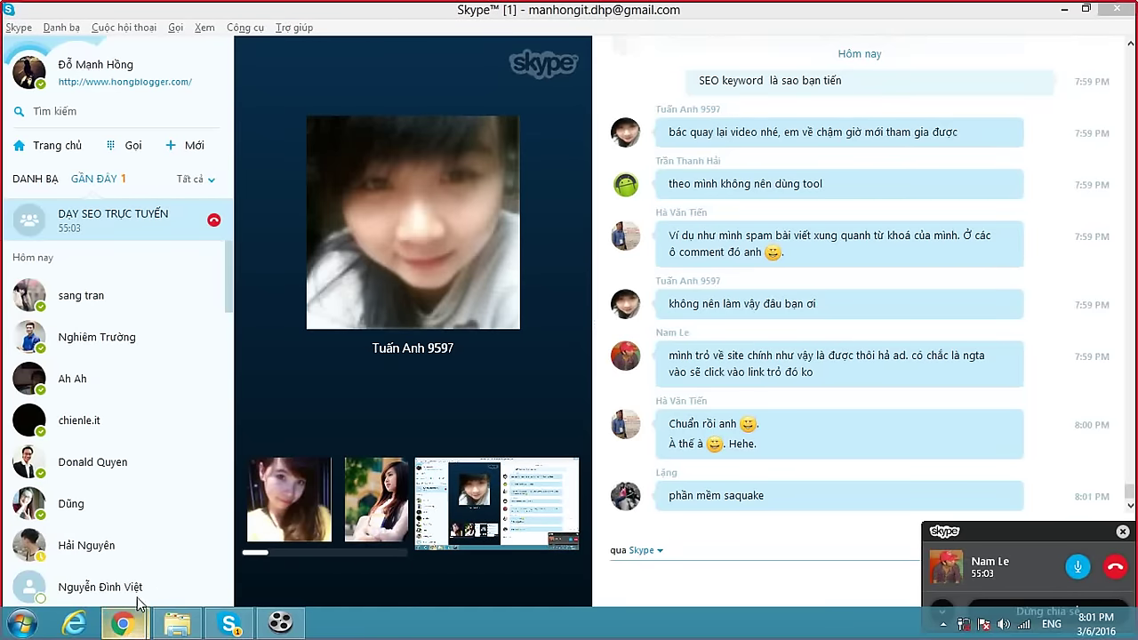
pyautogui.moveTo(135, 611)
pyautogui.click(162, 545)
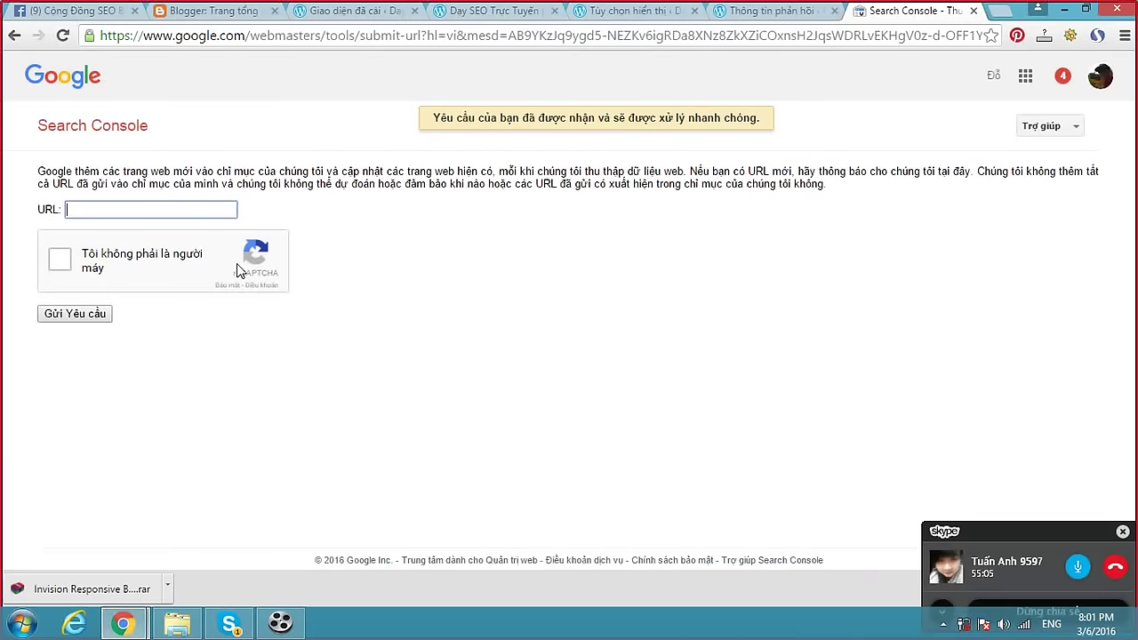
pyautogui.click(552, 36)
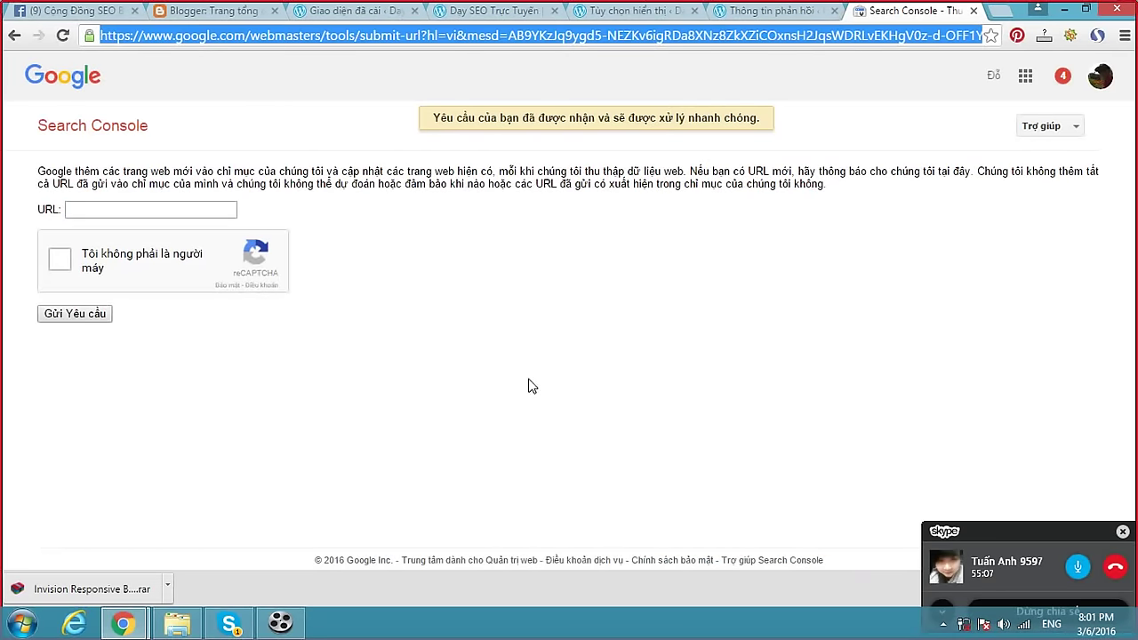
pyautogui.click(247, 622)
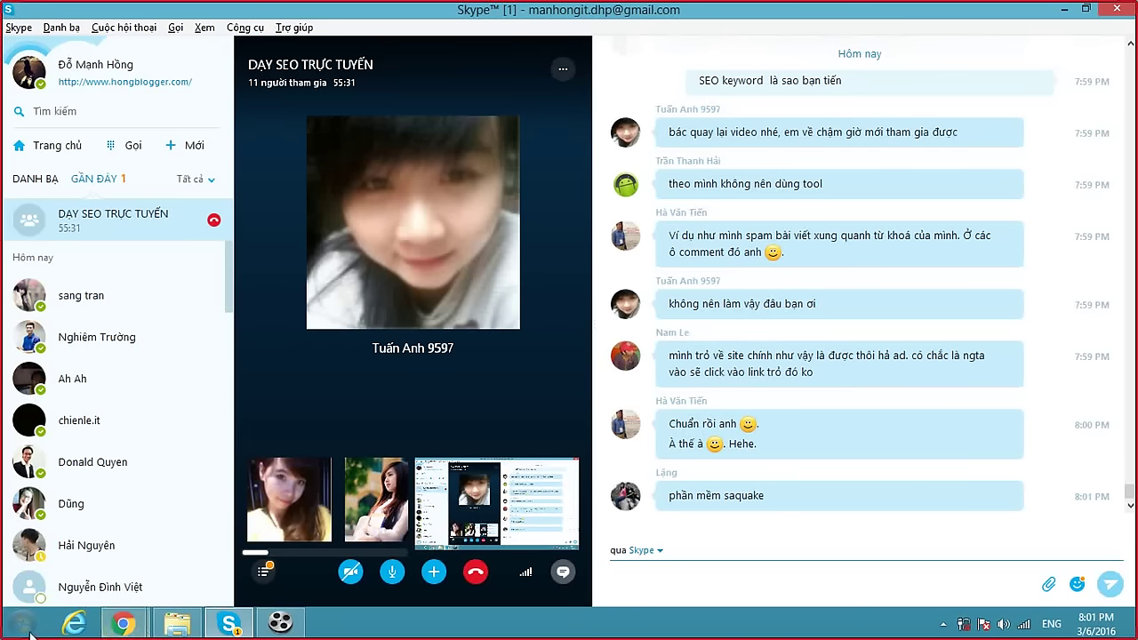
# Bring Search Console up again and switch to the Dạy SEO Trực Tuyến blog tab.
pyautogui.click(125, 622)
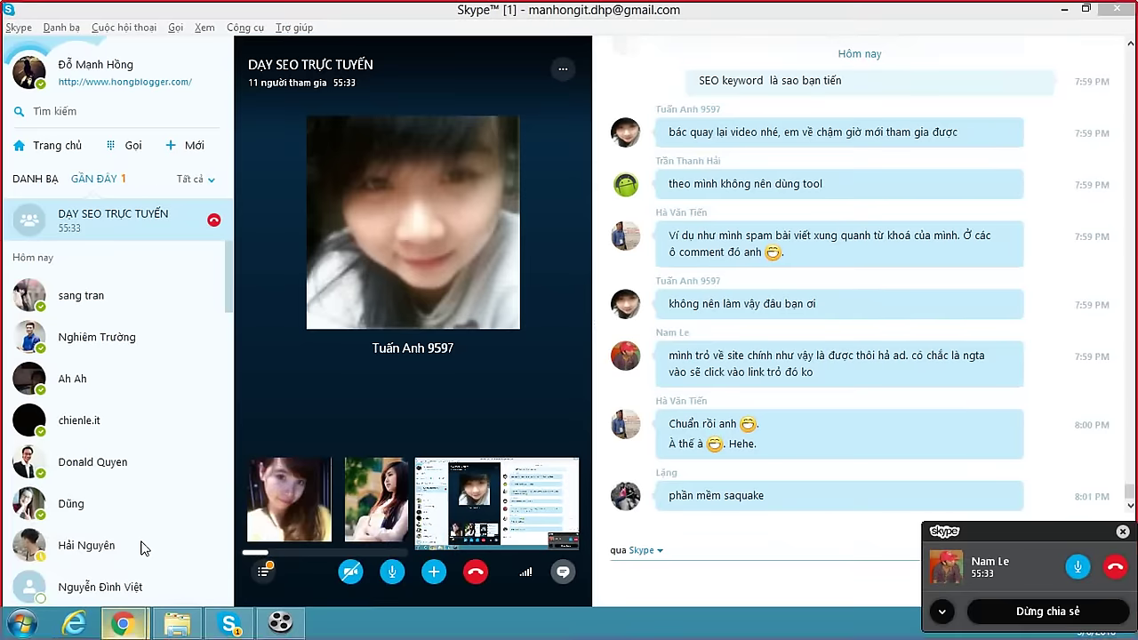
pyautogui.moveTo(124, 622)
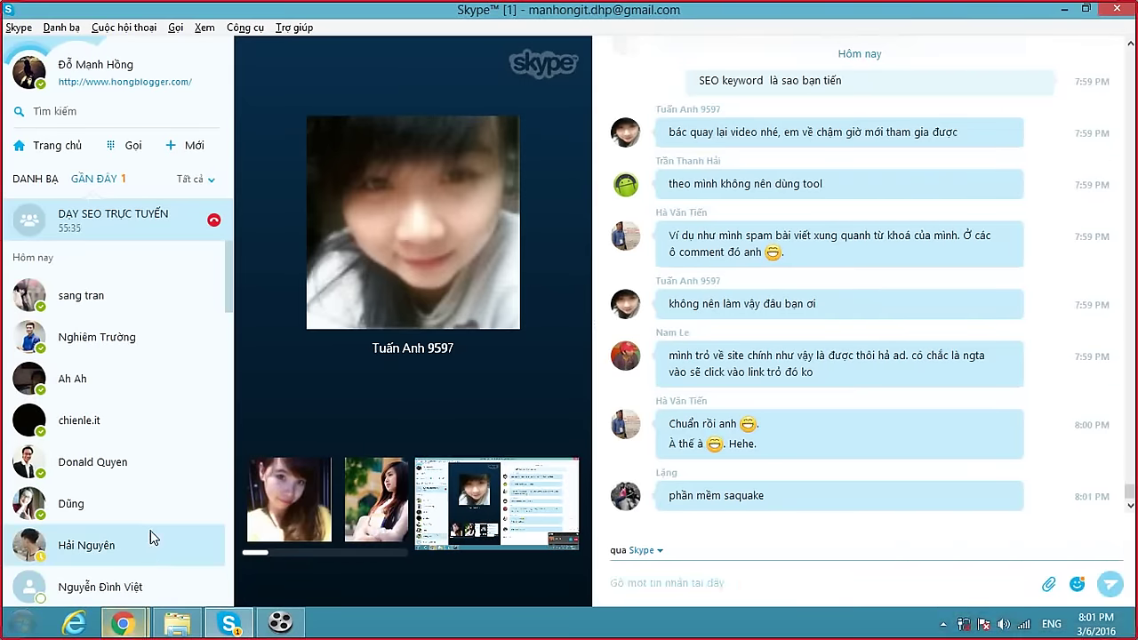
pyautogui.click(152, 539)
pyautogui.click(127, 570)
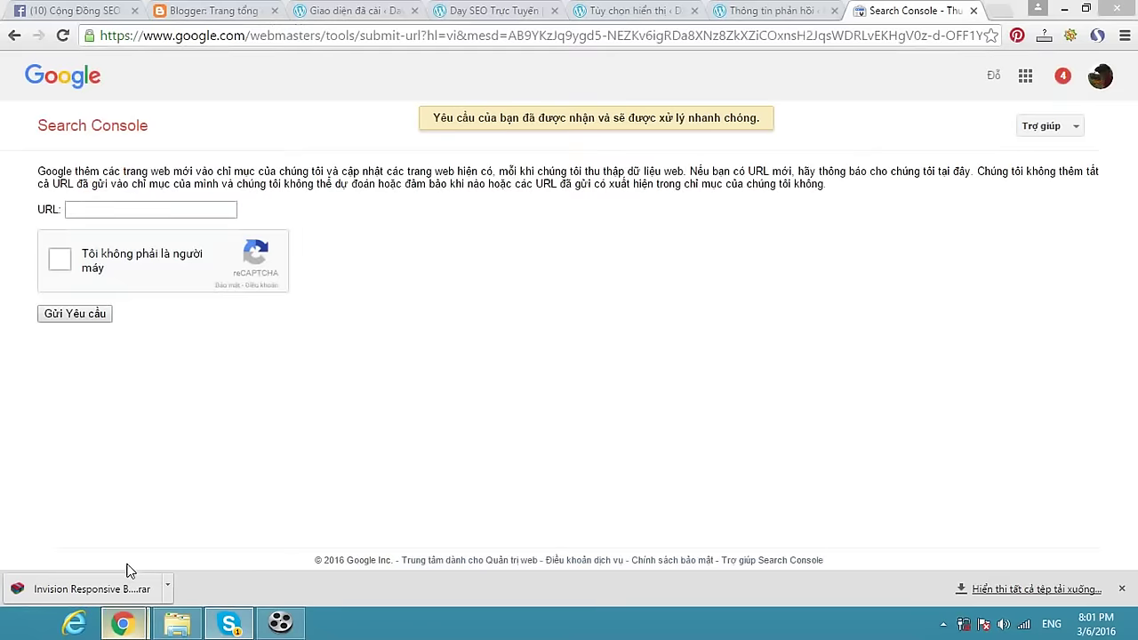
pyautogui.click(486, 12)
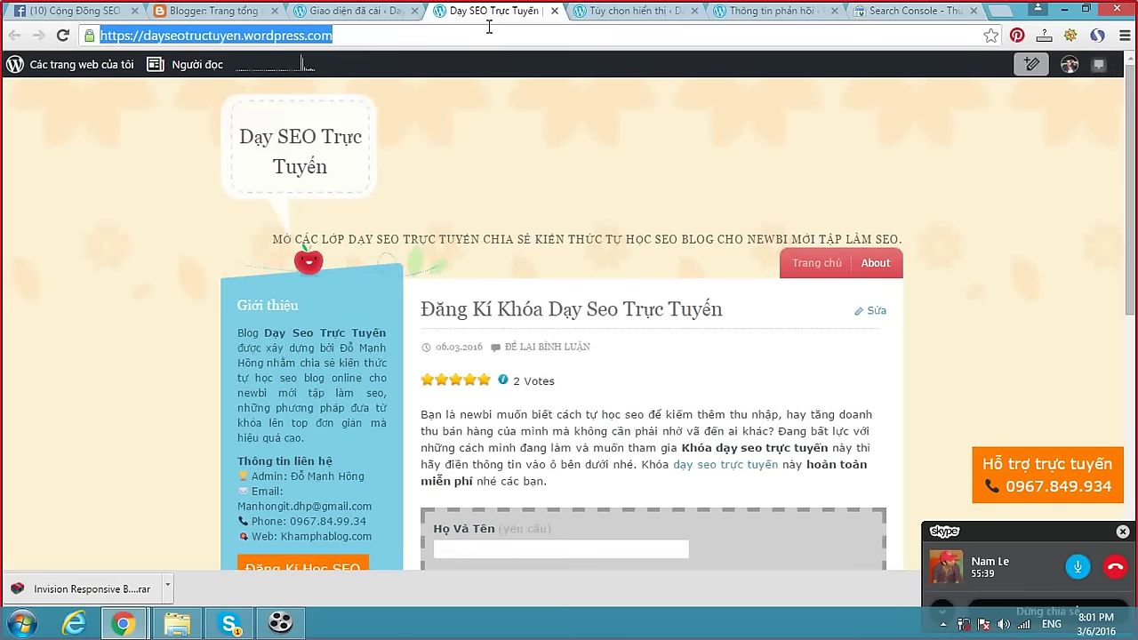
# Open faceseo.vn and bump the 'VIEW MẠNH GIÚP MÌNH' post to the top of the feed.
pyautogui.write('fa')
pyautogui.press('Down')
pyautogui.press('Down')
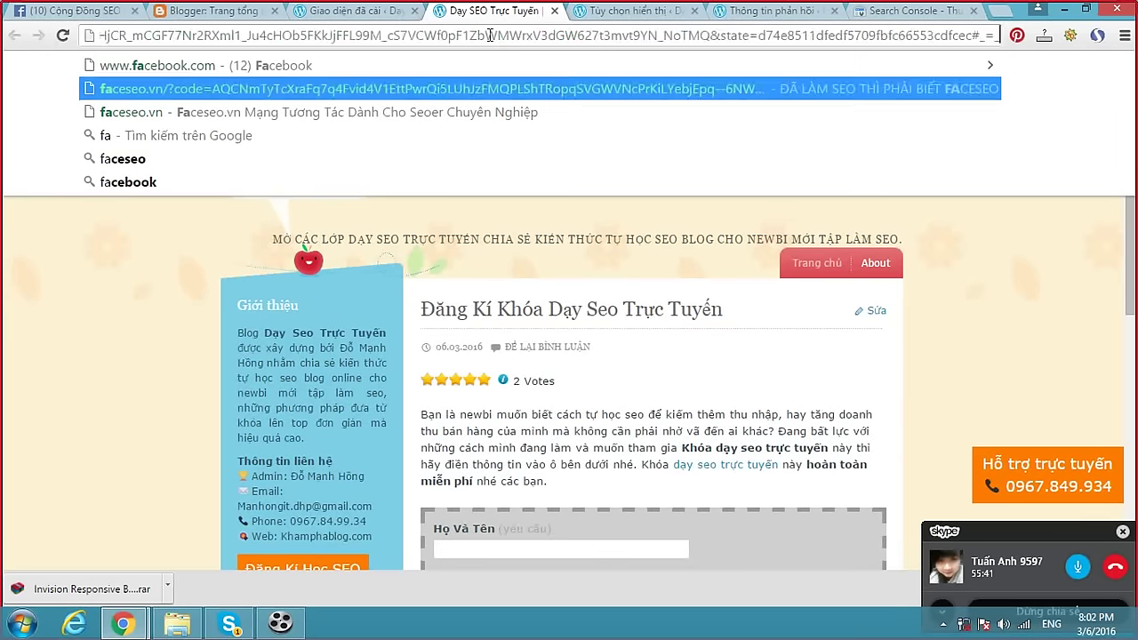
pyautogui.press('Return')
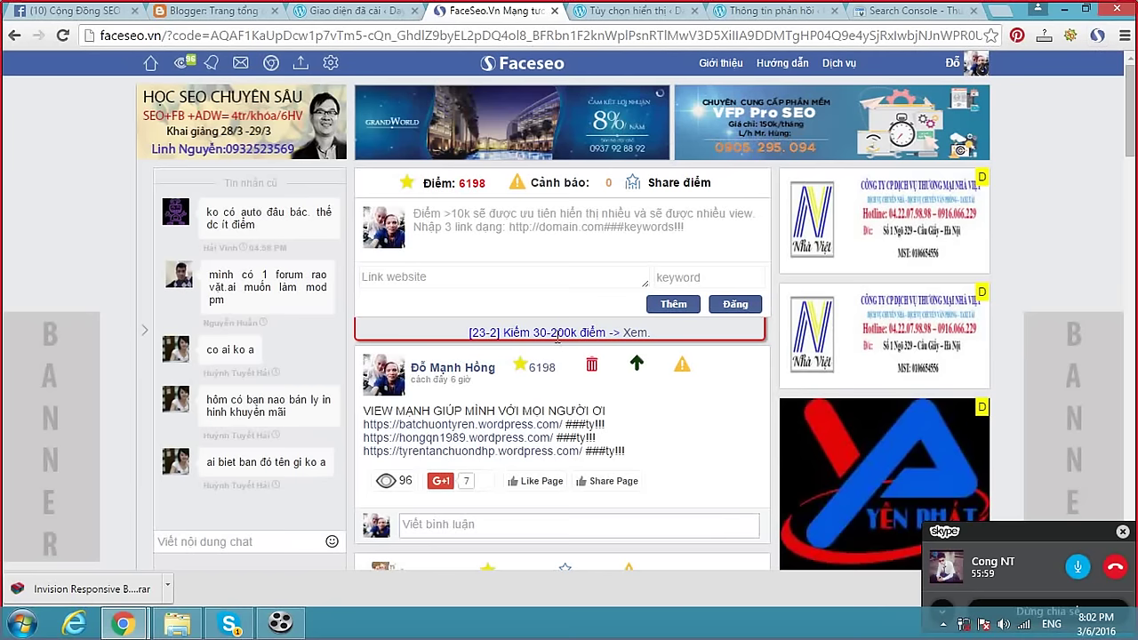
pyautogui.click(637, 366)
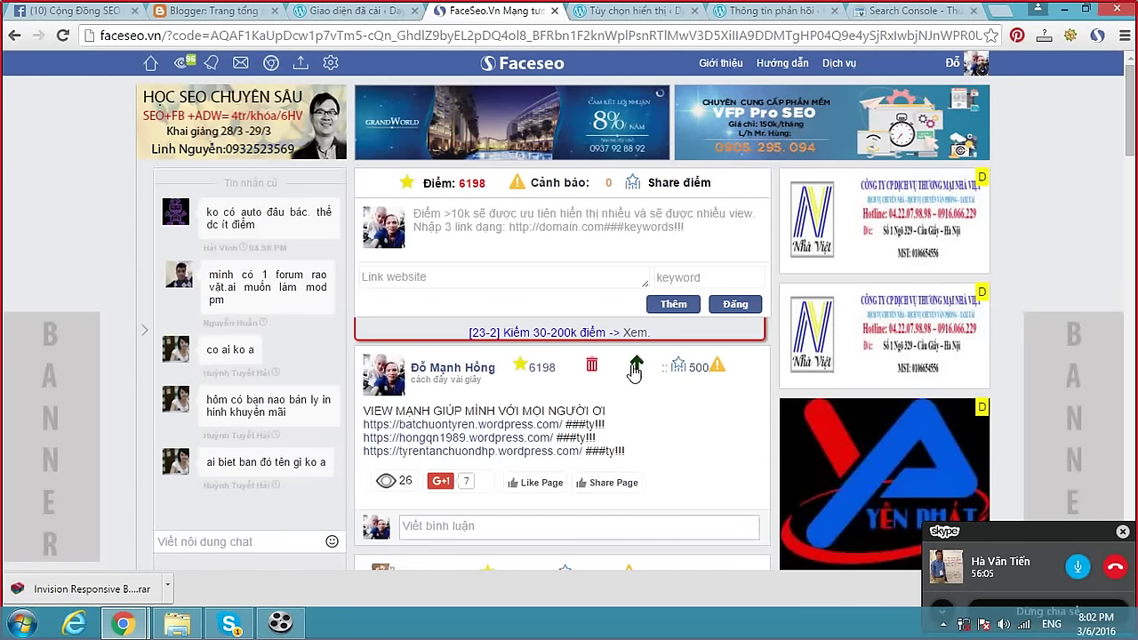
pyautogui.scroll(-2, 635, 374)
pyautogui.scroll(2, 632, 377)
pyautogui.click(430, 283)
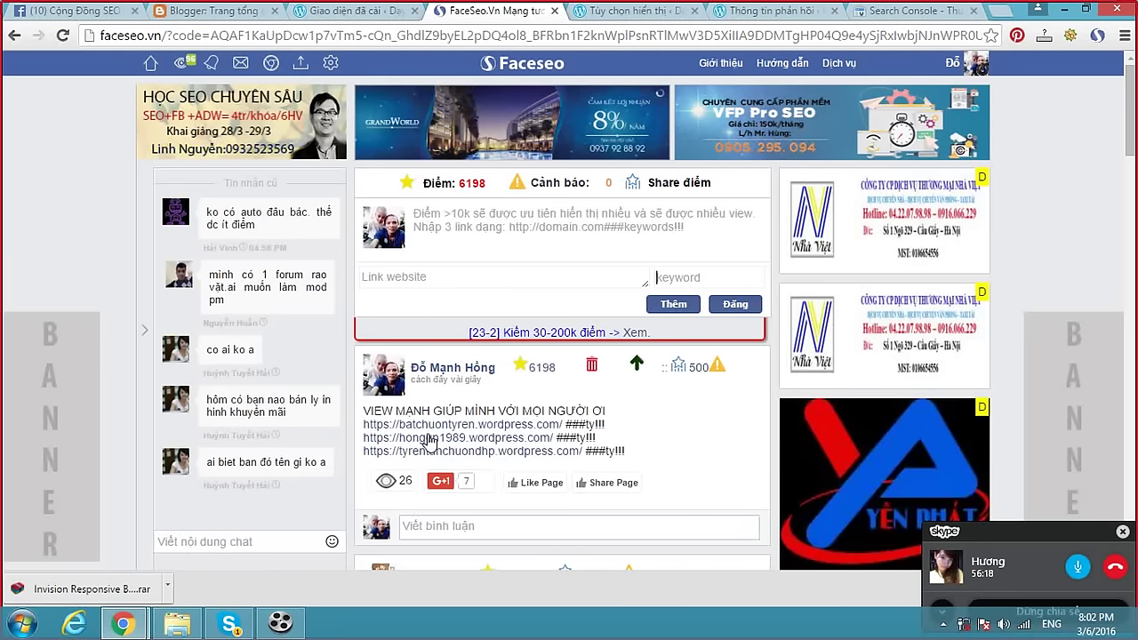
# Try bumping the post again and dismiss the once-every-five-minutes limit warning.
pyautogui.scroll(-2, 495, 308)
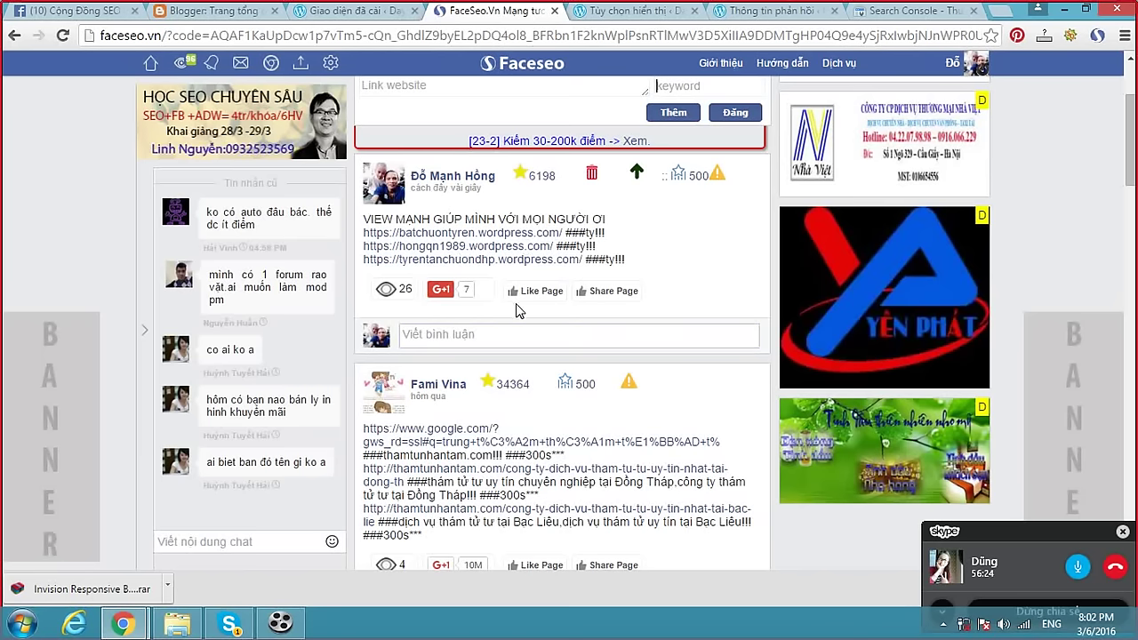
pyautogui.scroll(-2, 515, 303)
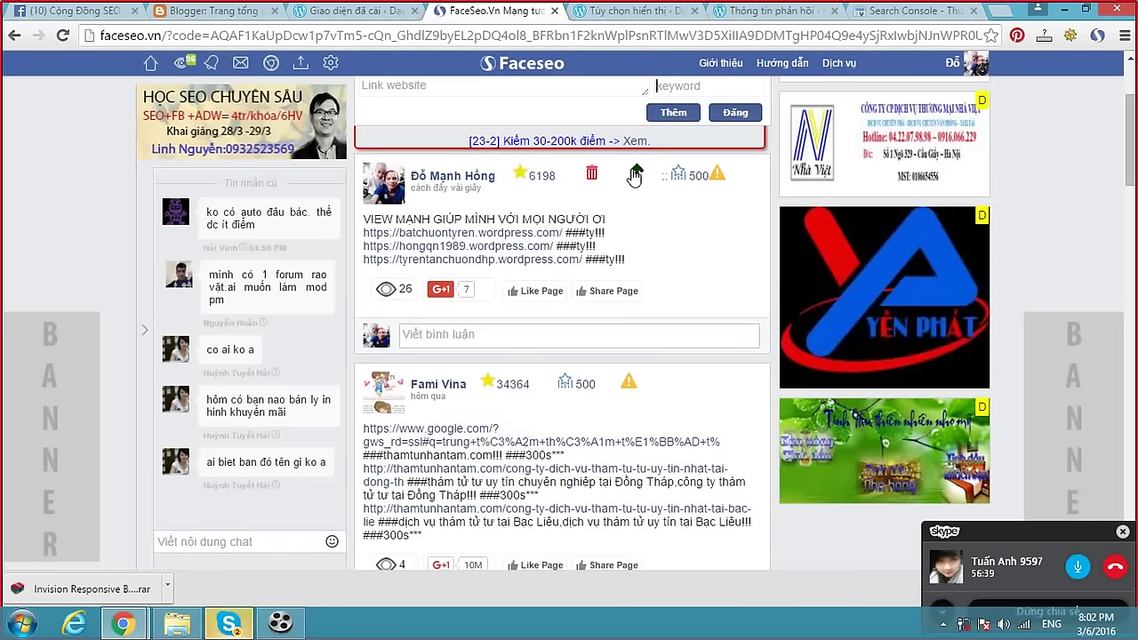
pyautogui.click(634, 175)
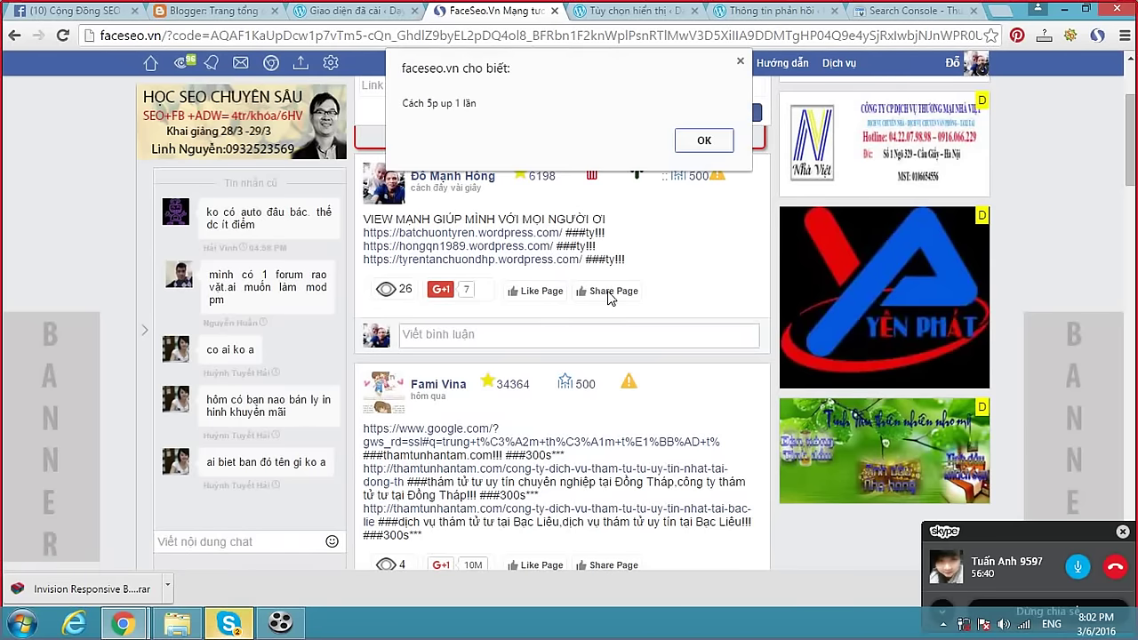
pyautogui.click(703, 147)
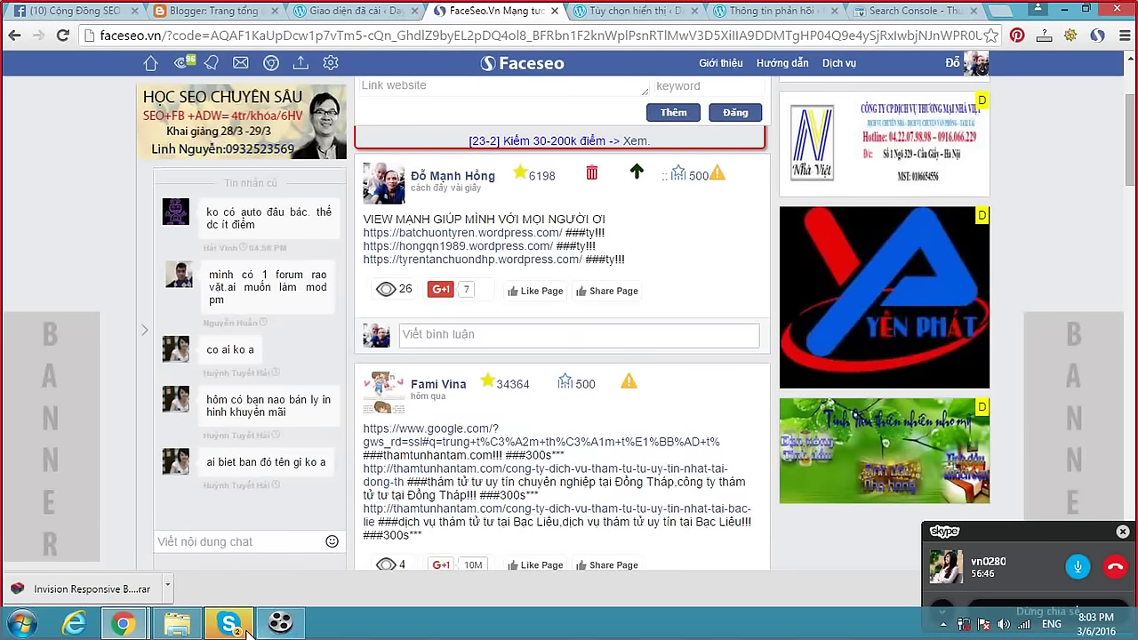
pyautogui.moveTo(248, 629)
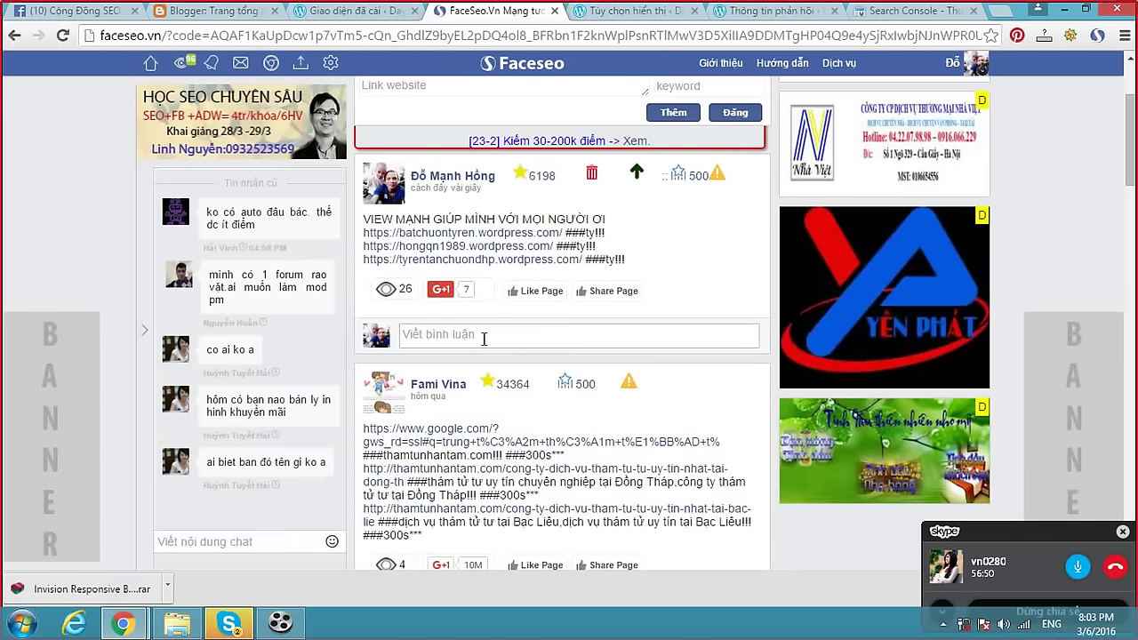
# Open the DẠY SEO TRỰC TUYẾN group chat in Skype and widen the chat pane beside the video.
pyautogui.click(229, 622)
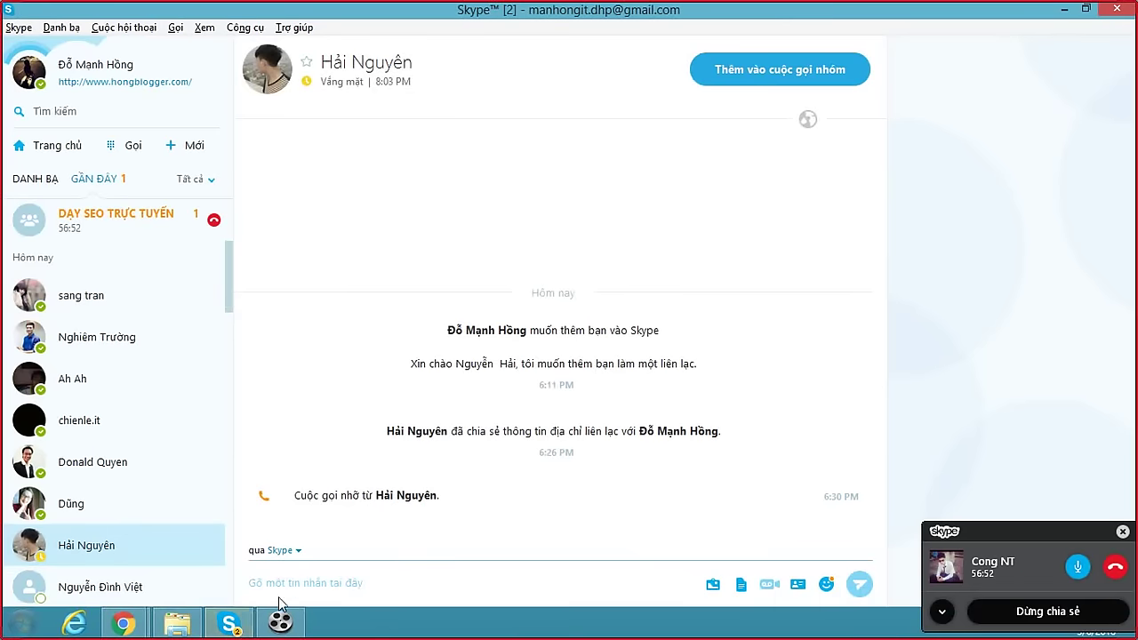
pyautogui.click(137, 212)
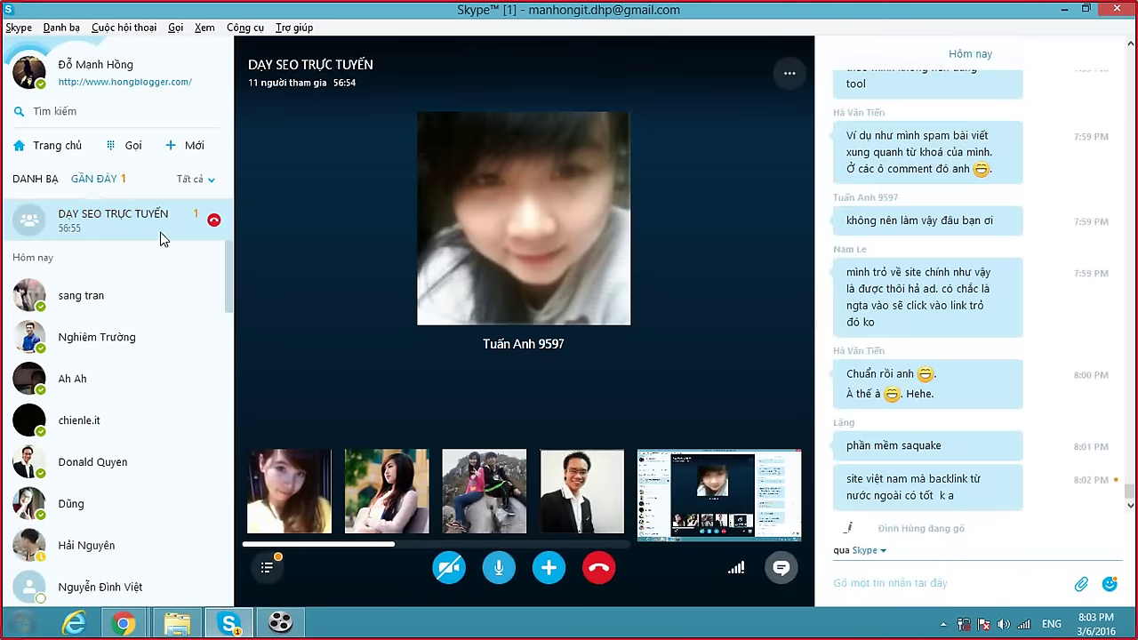
pyautogui.click(885, 582)
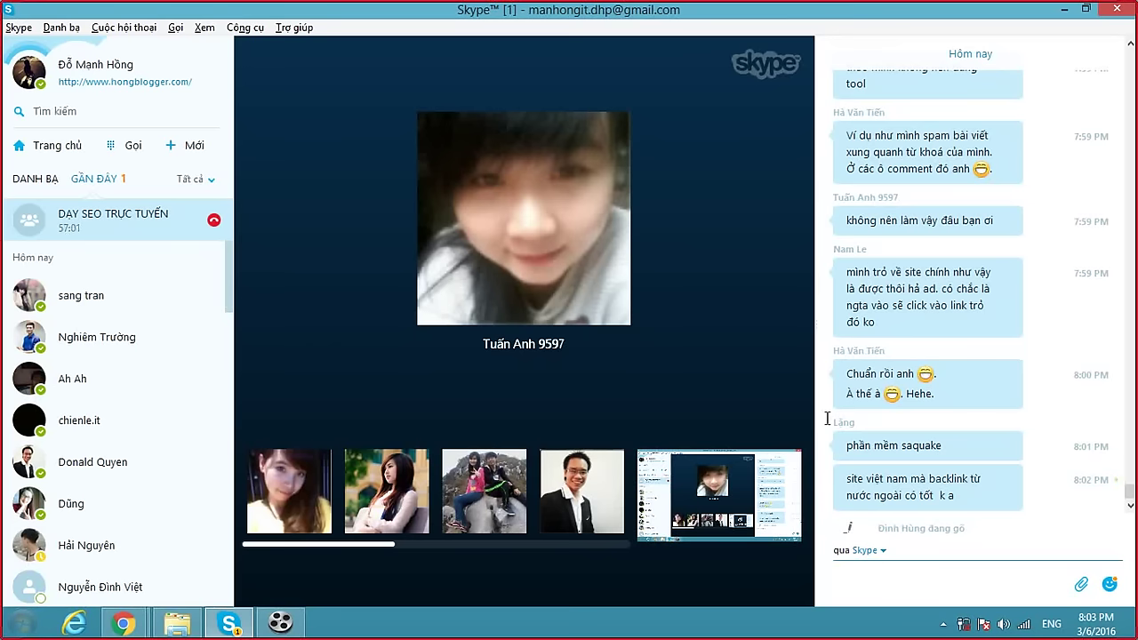
pyautogui.moveTo(809, 330)
pyautogui.moveTo(818, 286); pyautogui.dragTo(582, 302)
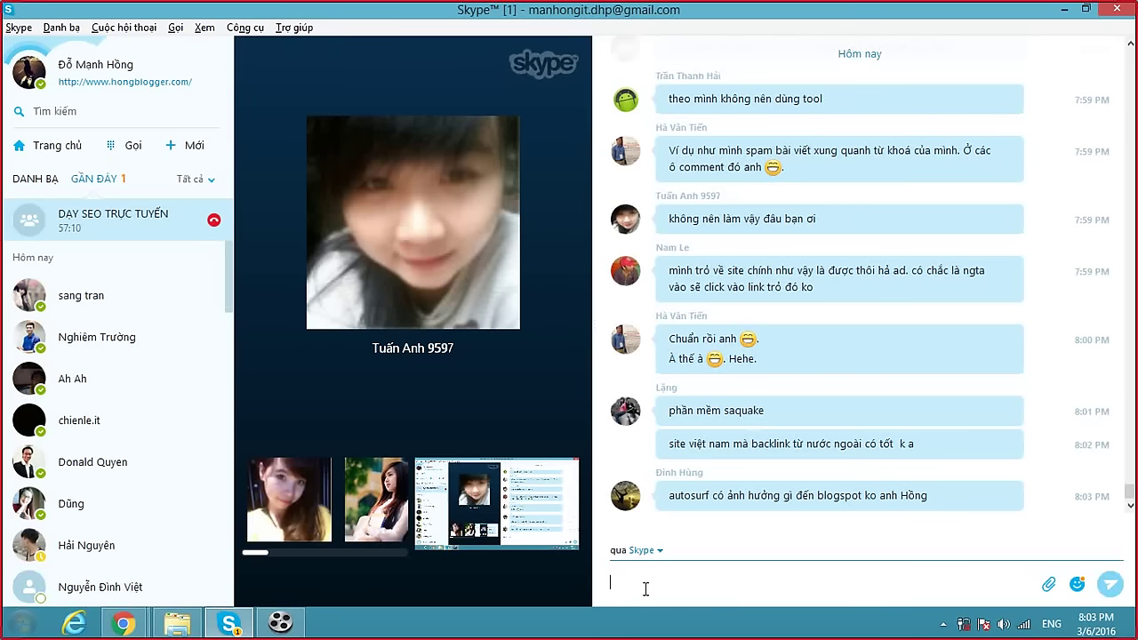
# Send replies saying autosurf seems harmless but gave no results when used before.
pyautogui.write('Autoss')
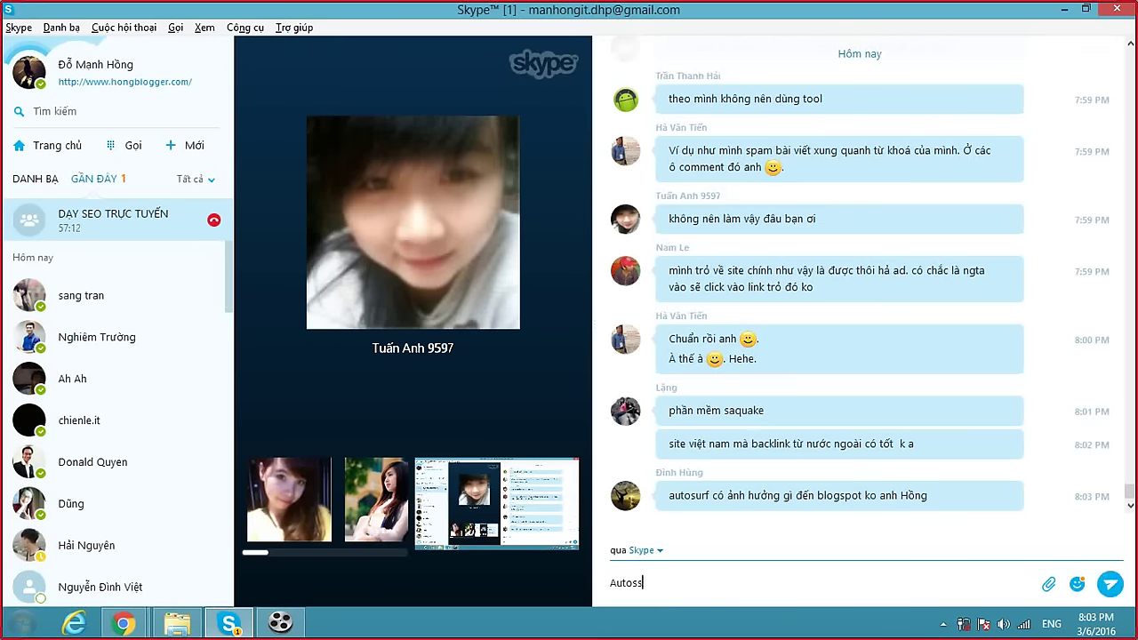
pyautogui.write('urf m')
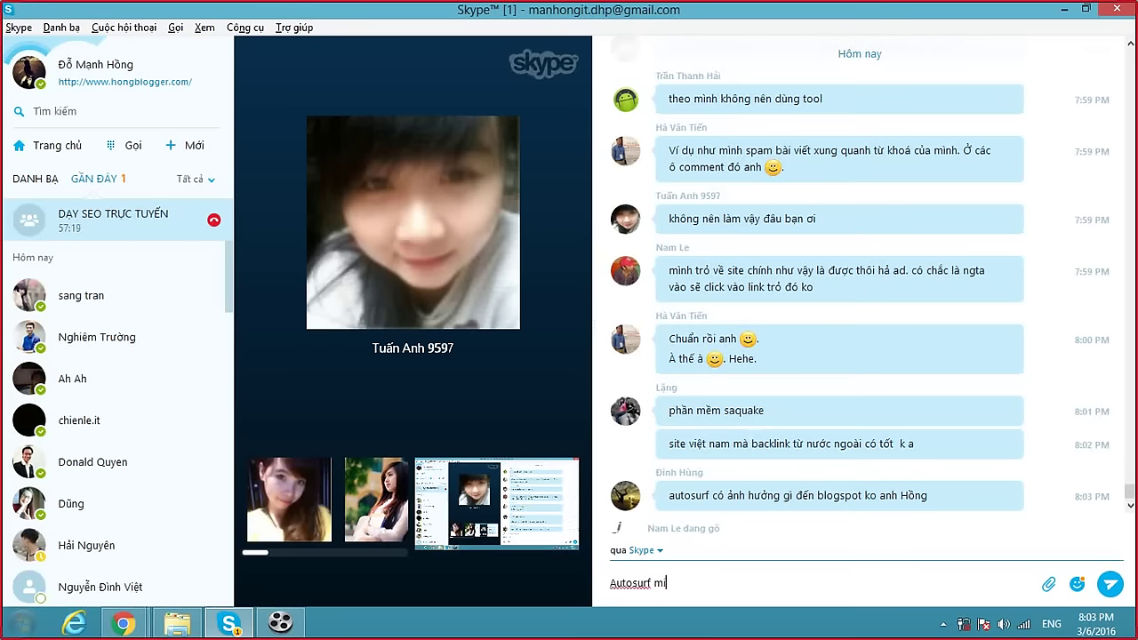
pyautogui.write('ình nghĩ ko sao')
pyautogui.press('Return')
pyautogui.write('nhưng mình th')
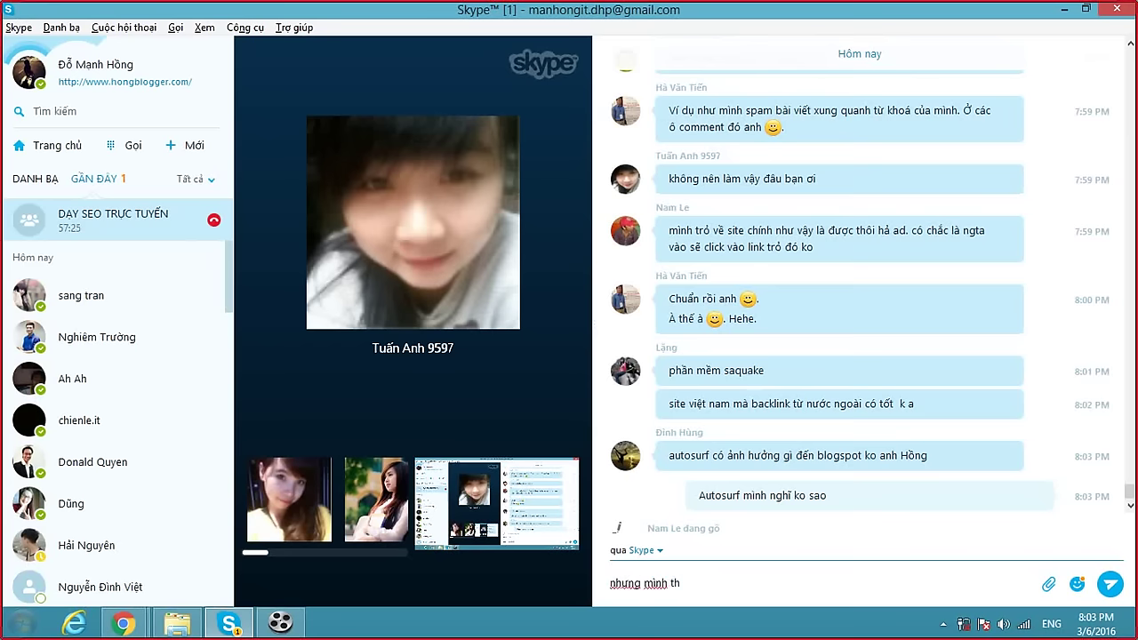
pyautogui.write('ảy ko hỉ')
pyautogui.write('ểu quả')
pyautogui.press('Return')
pyautogui.write('vì')
pyautogui.write('đây mình c')
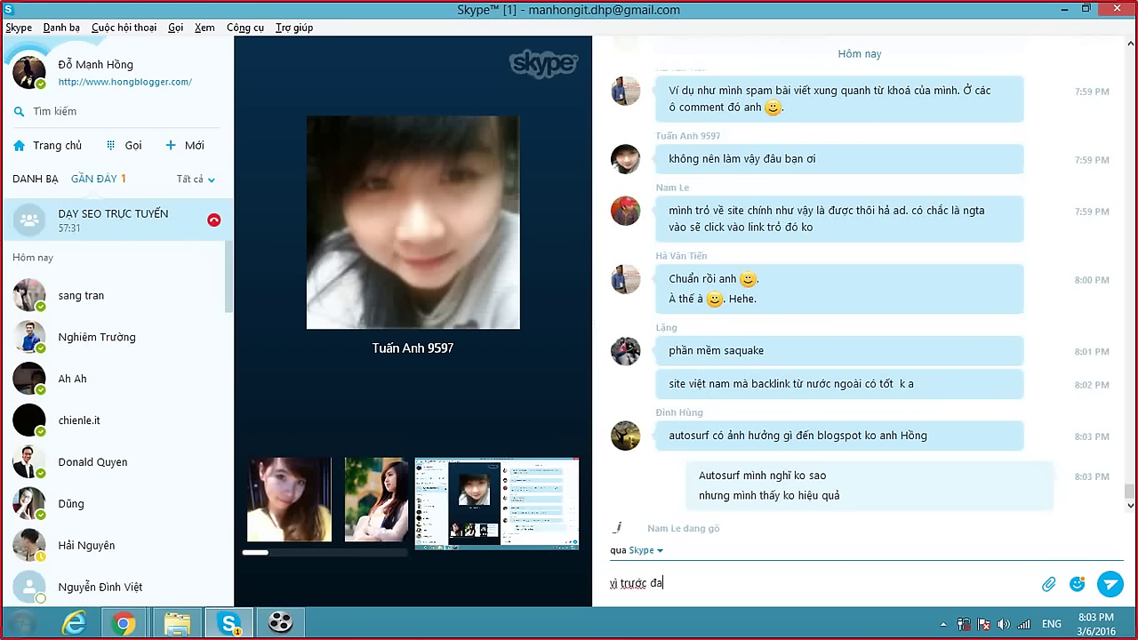
pyautogui.write('ó s')
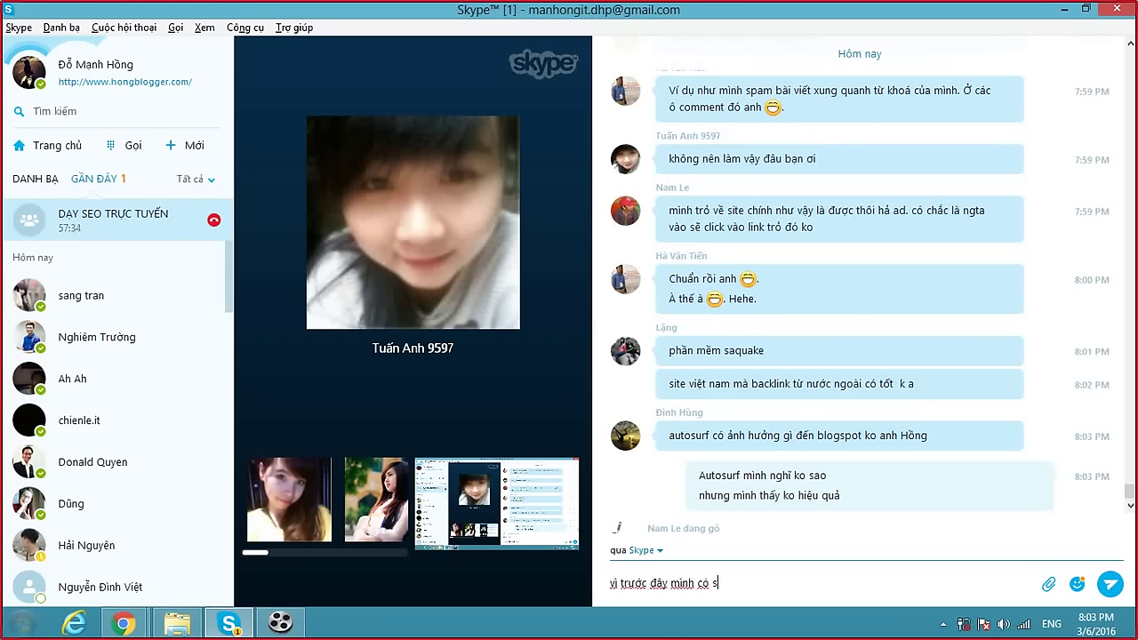
pyautogui.write('ài nhưng chả đc gì')
pyautogui.press('Return')
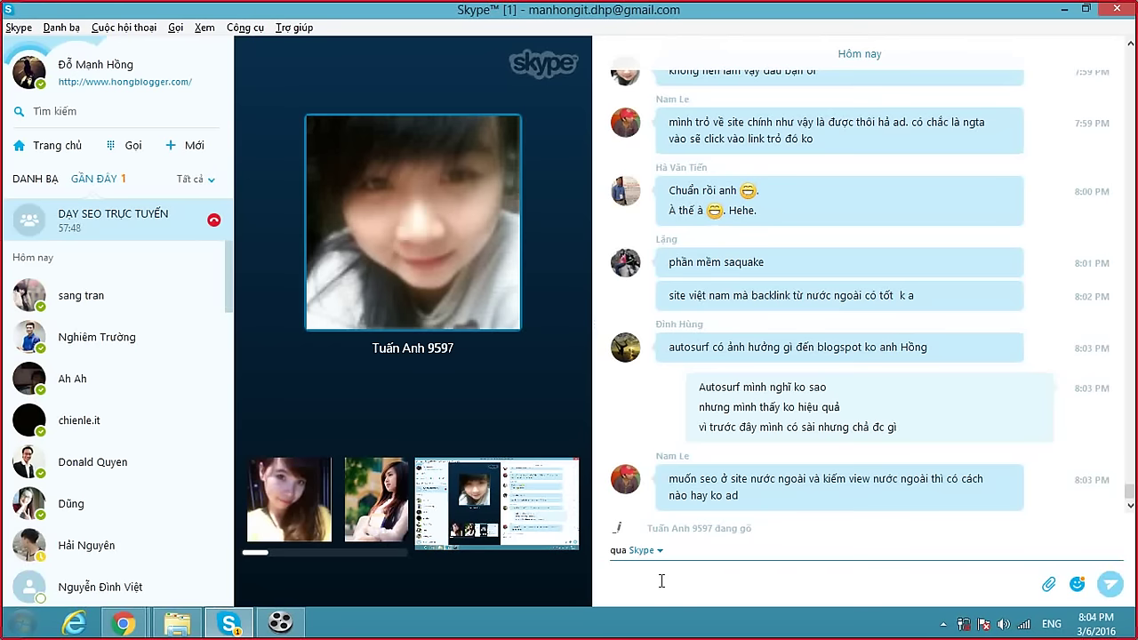
# Reply that foreign-site SEO requires English and suggest a member find foreign forums.
pyautogui.write('Seo site nước ngoài thì phaải biết tiêngs anh')
pyautogui.press('Return')
pyautogui.write('timf cais forum n')
pyautogui.write('uwowcs ngoaif n')
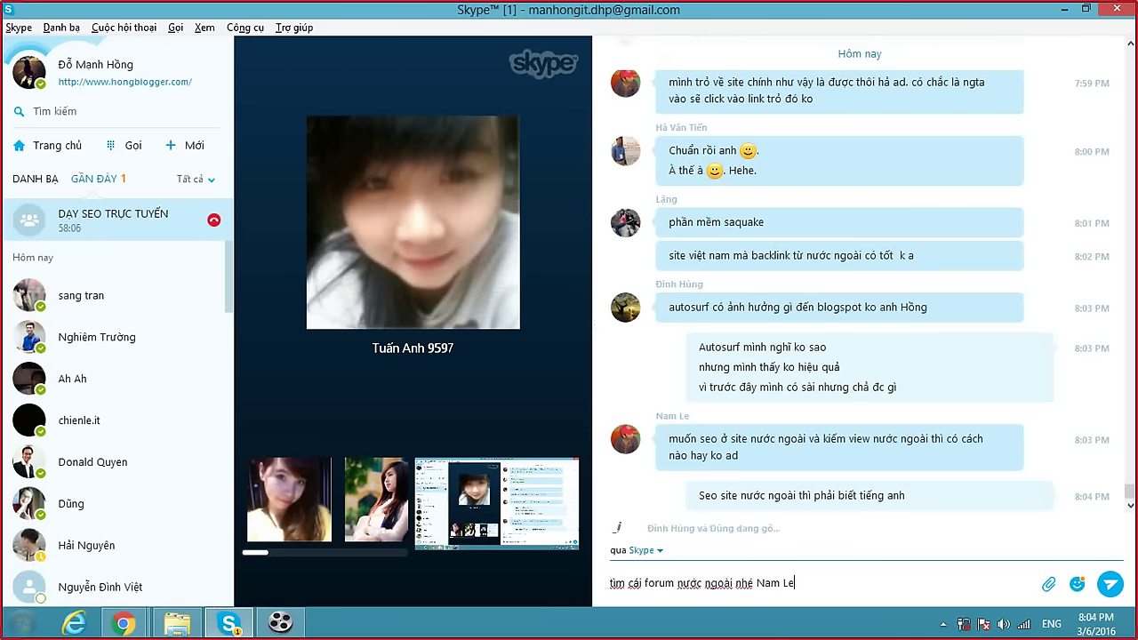
pyautogui.press('Return')
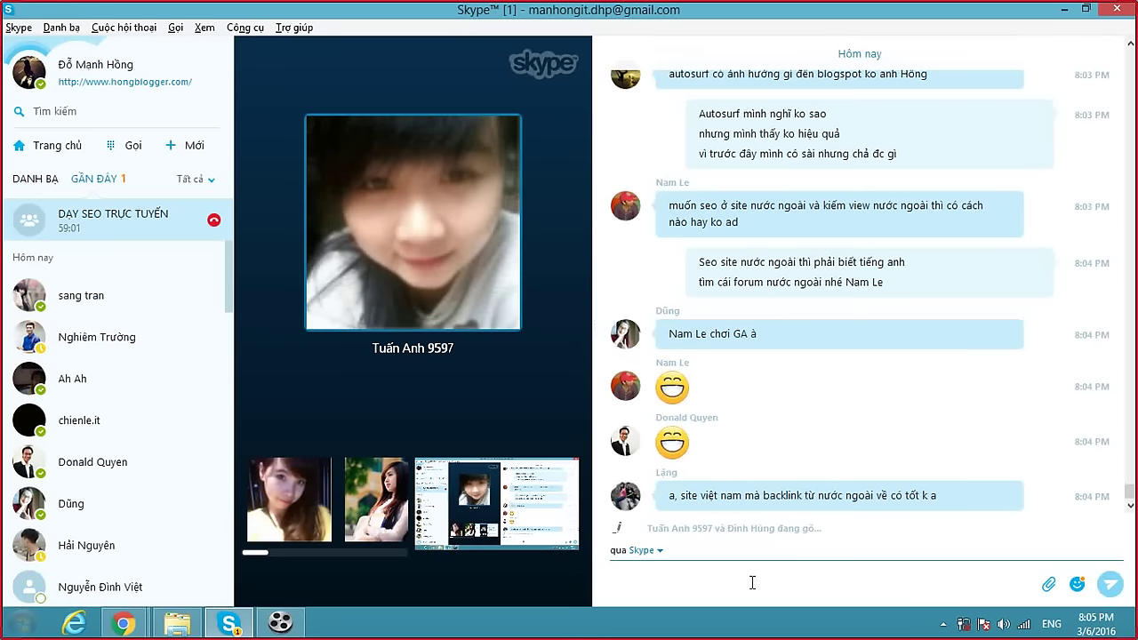
# Reply that it's normal, but what matters is whether foreign visitors can read the site or it raises bounce rate.
pyautogui.write('Cu')
pyautogui.press('BackSpace')
pyautogui.press('BackSpace')
pyautogui.write('Cung bình thư')
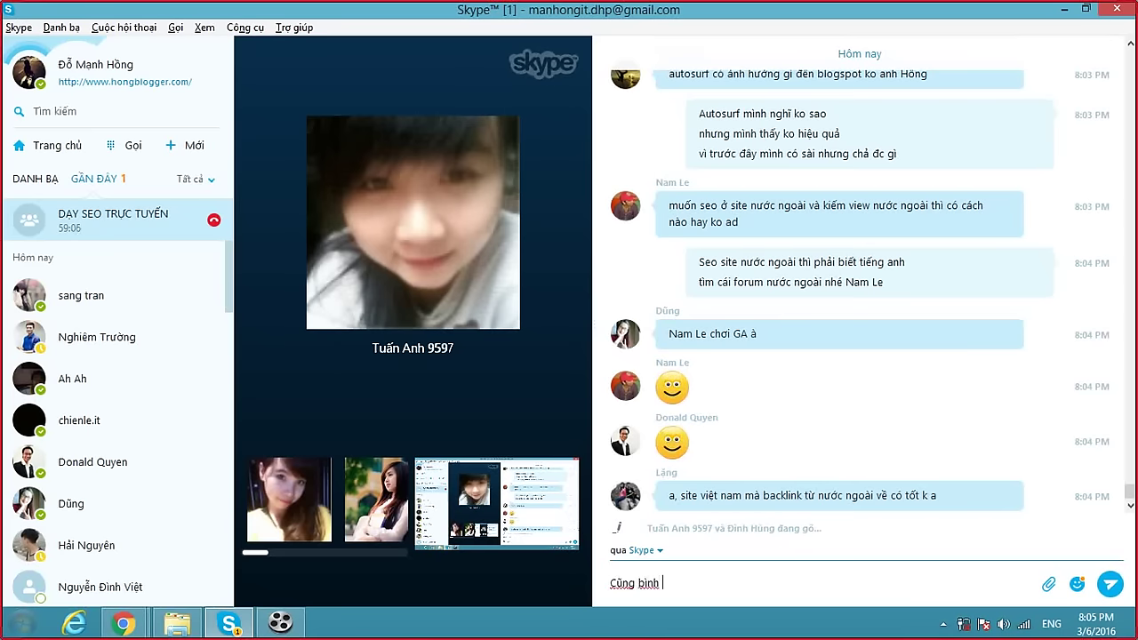
pyautogui.write('ờng thô')
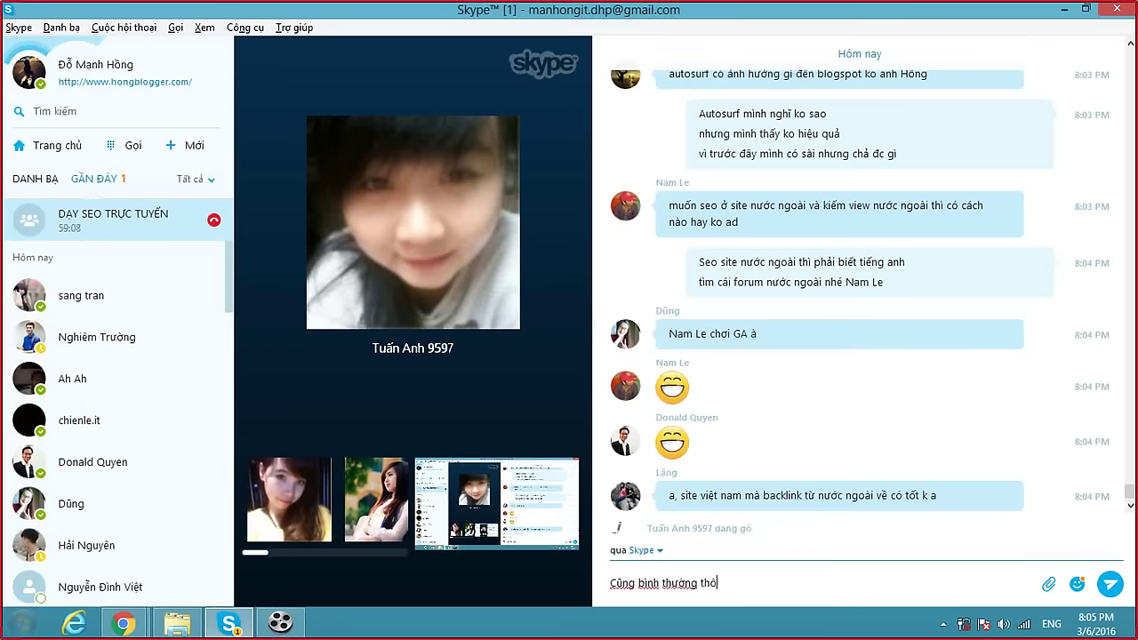
pyautogui.write('i. Nhưng')
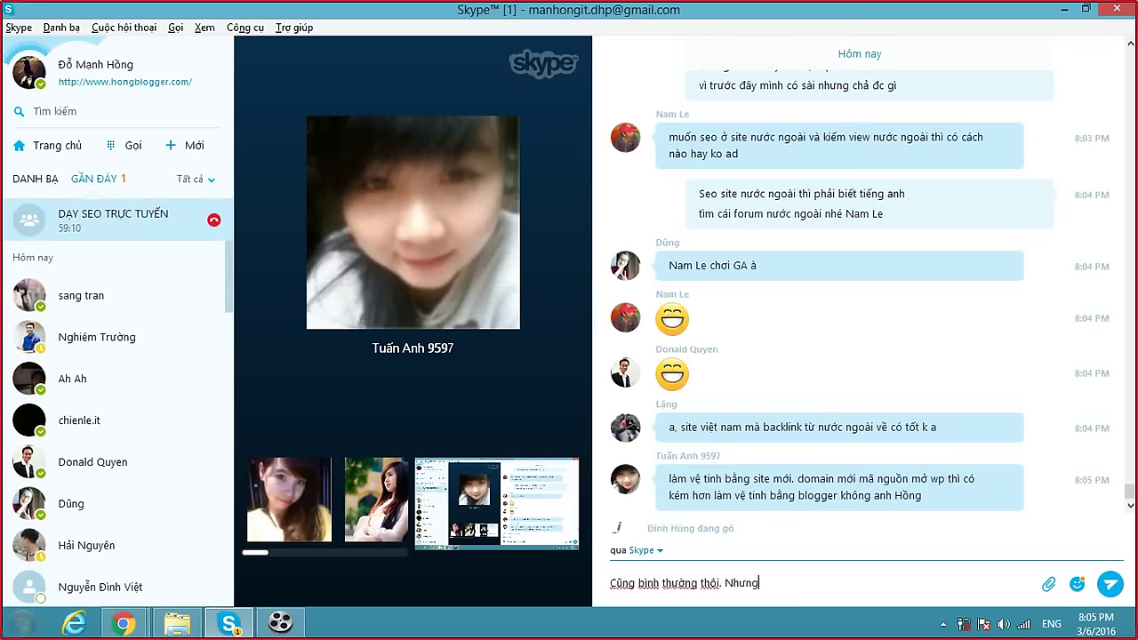
pyautogui.write(' quan tron')
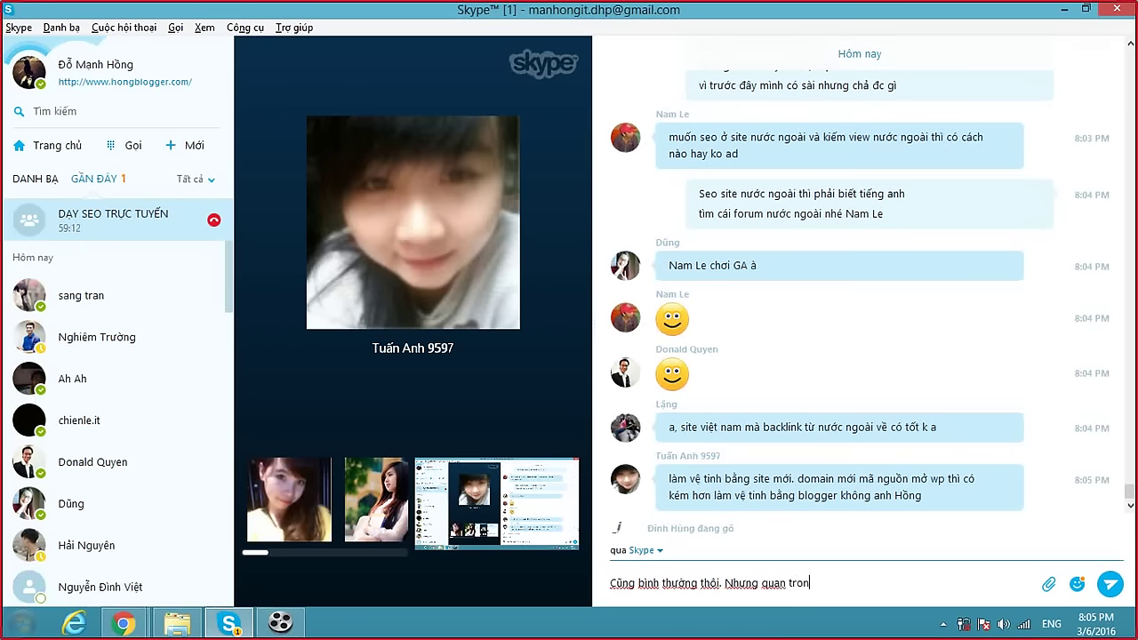
pyautogui.write('g người nước n')
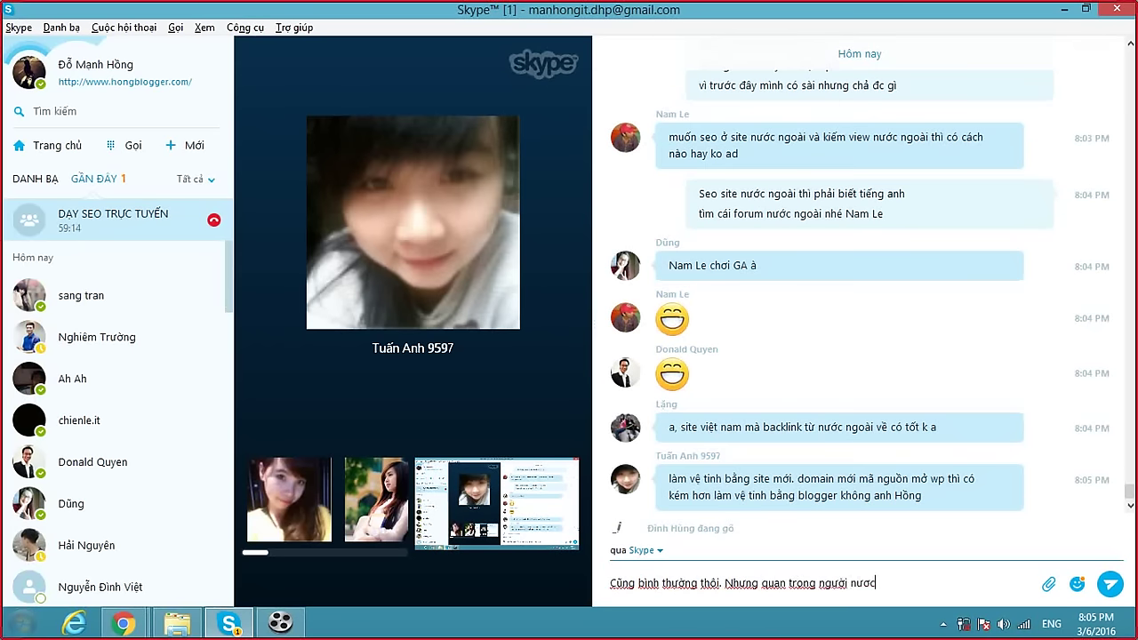
pyautogui.write('goài về')
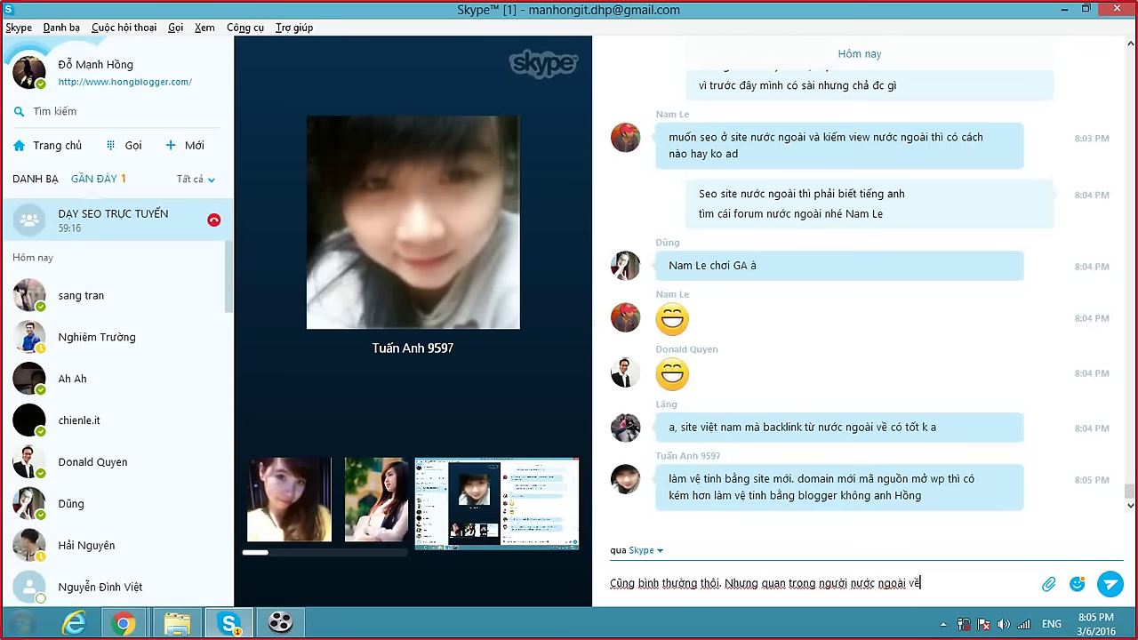
pyautogui.write(' site của em c')
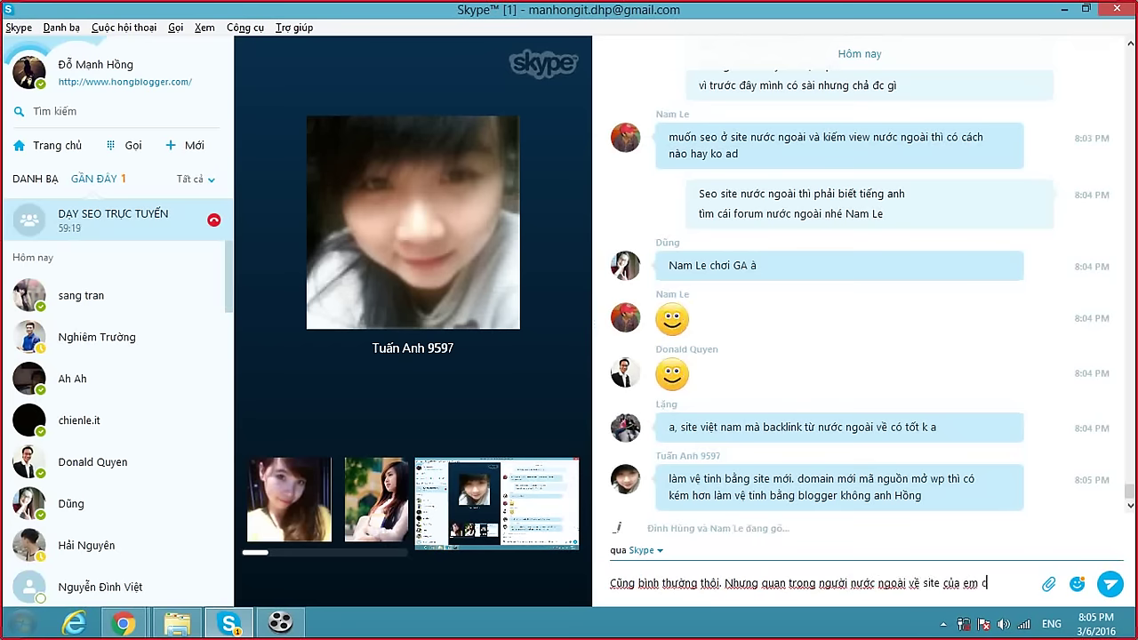
pyautogui.write('ó đọc được')
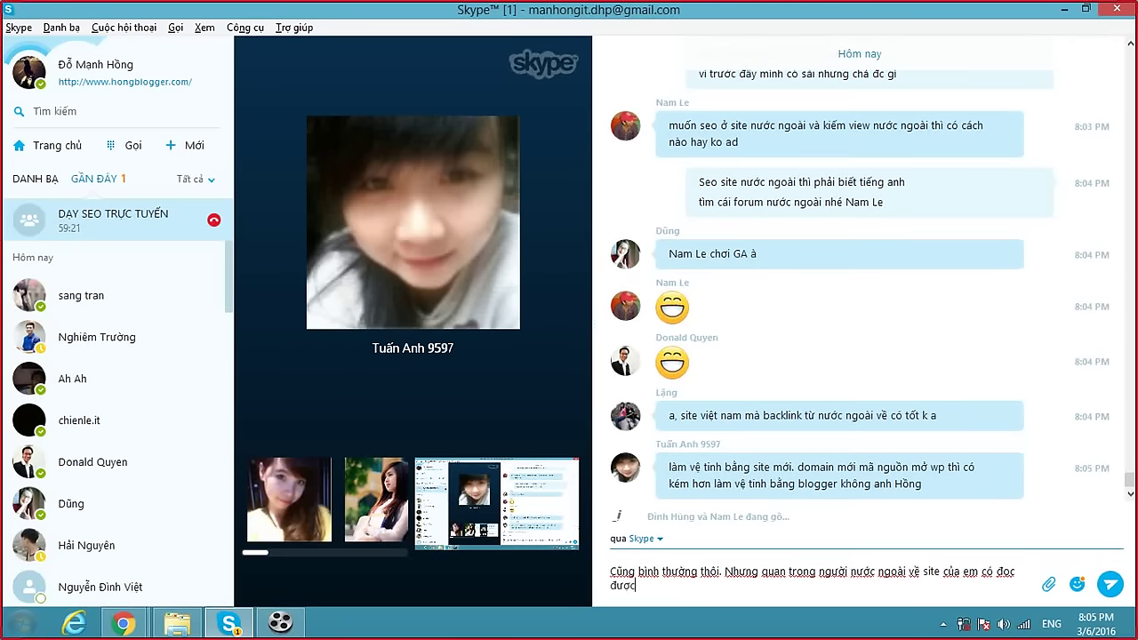
pyautogui.write(' chữ hay ko ')
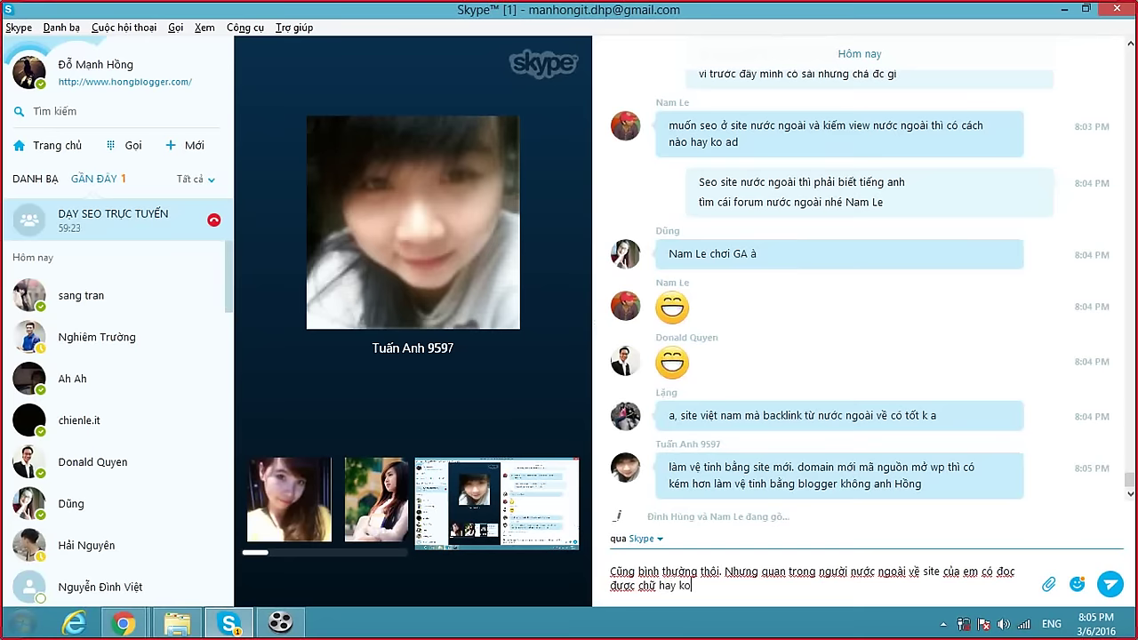
pyautogui.write('hay là tă')
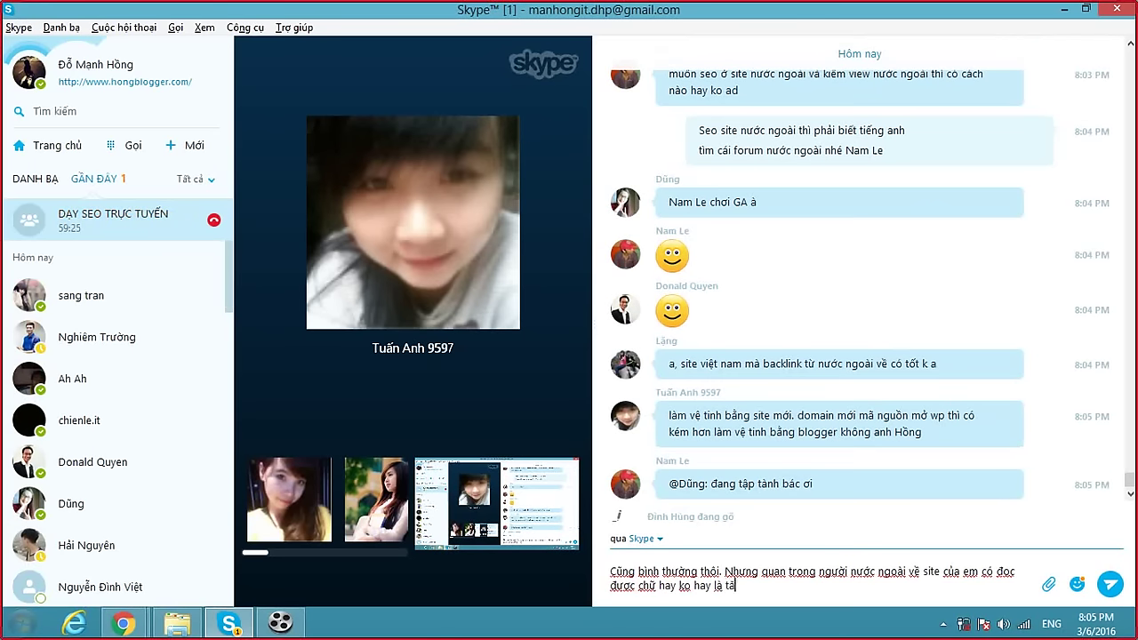
pyautogui.write('ng tỉ lệ ')
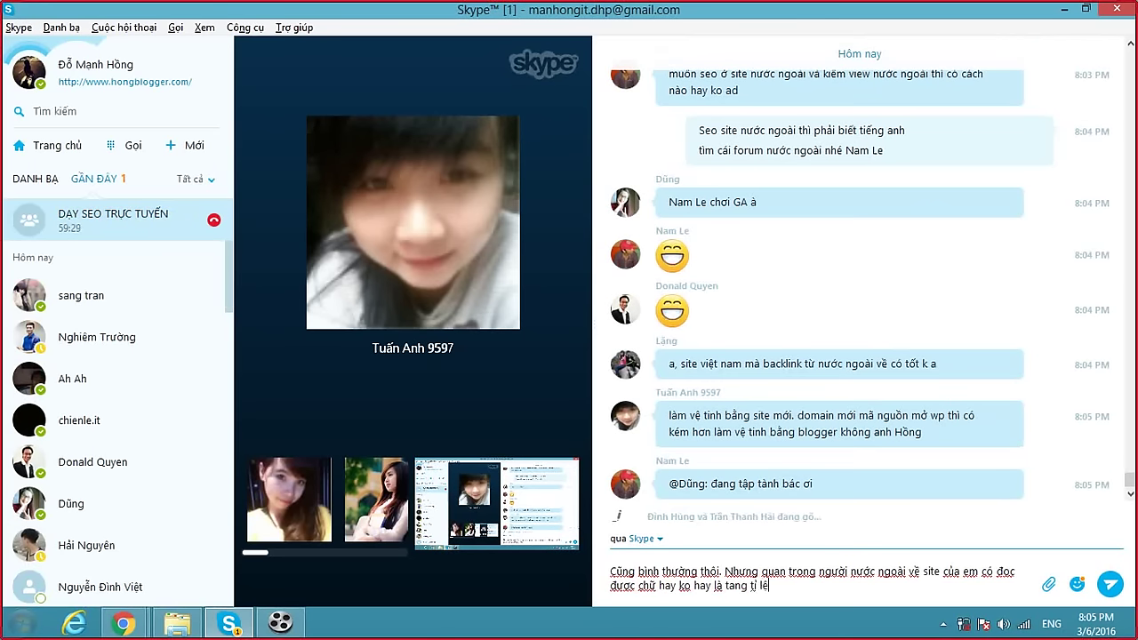
pyautogui.write('th')
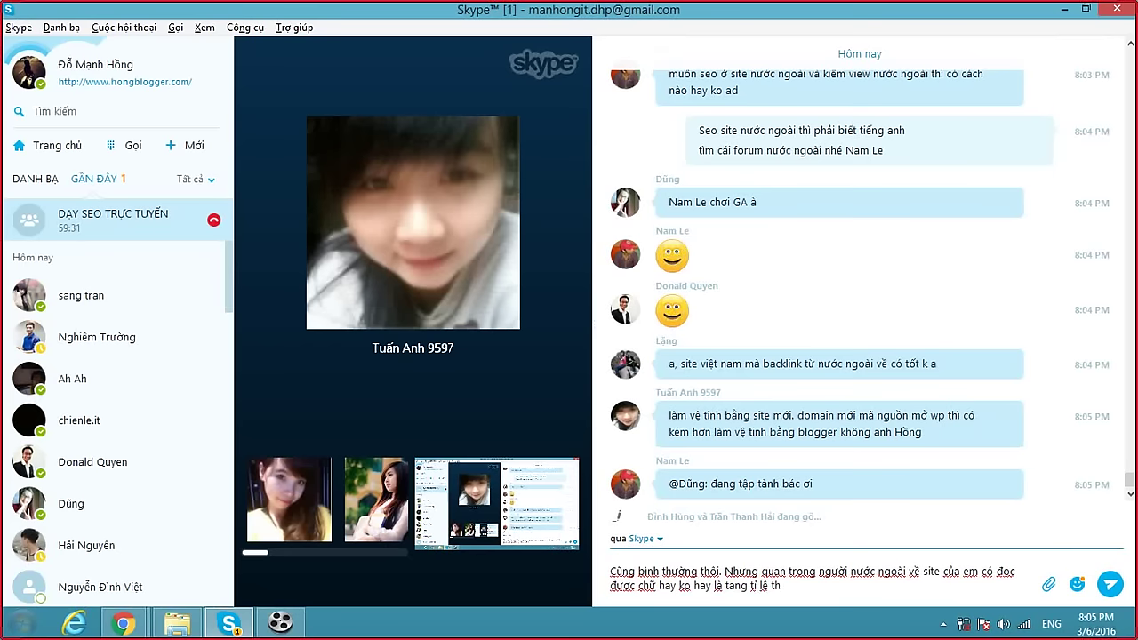
pyautogui.write('oats Lặng')
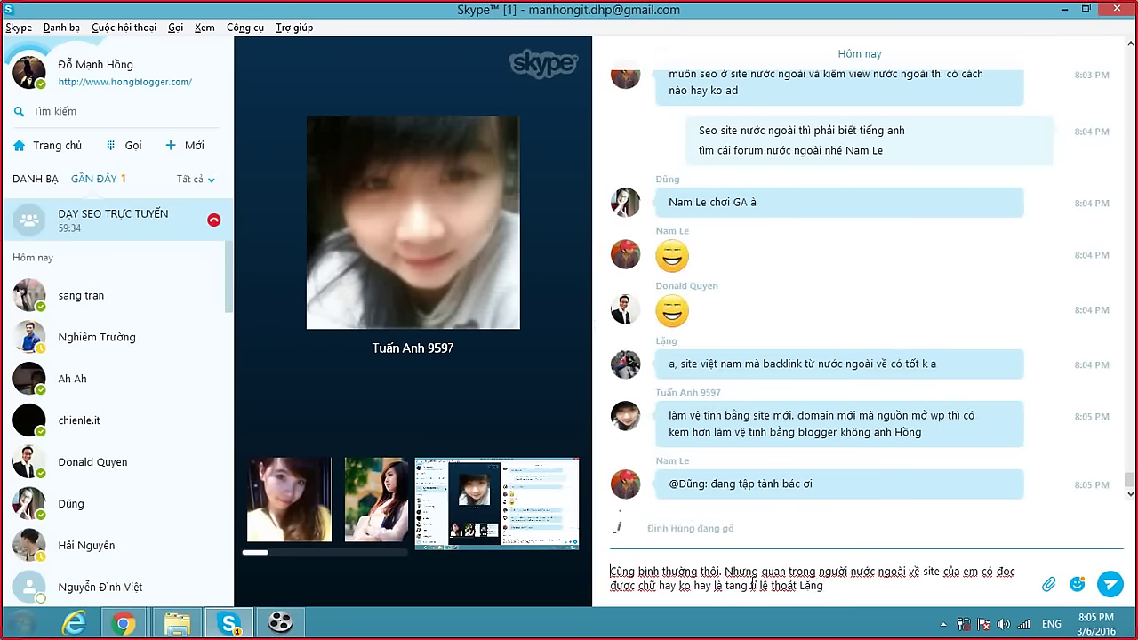
pyautogui.press('Return')
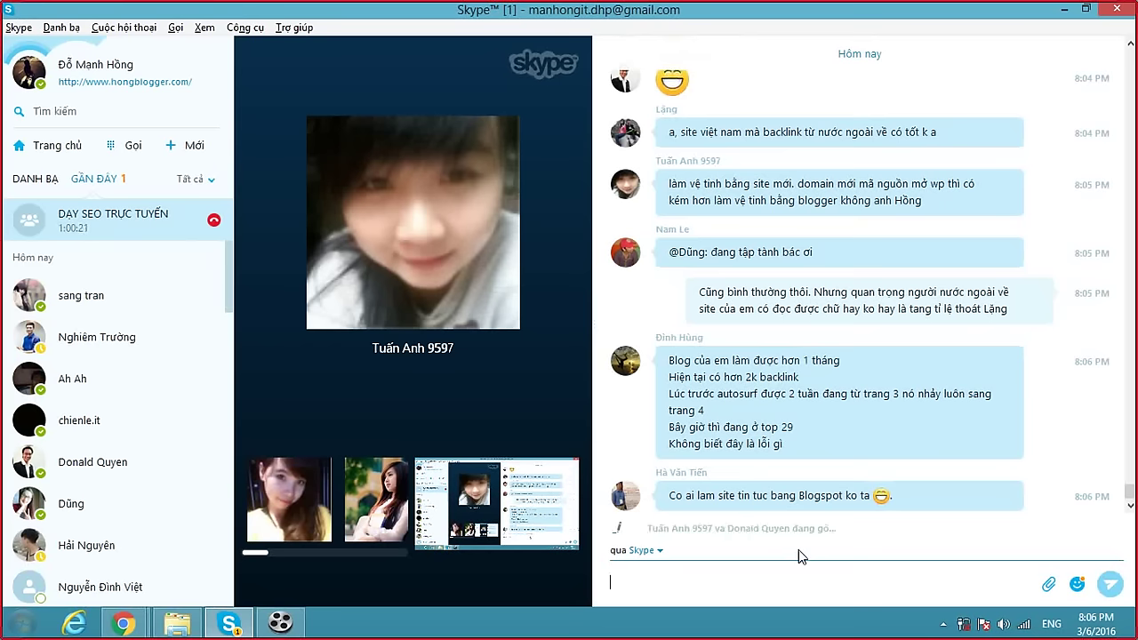
# Glance at the Google search results in Chrome, then open a contact's one-to-one Skype chat.
pyautogui.click(125, 624)
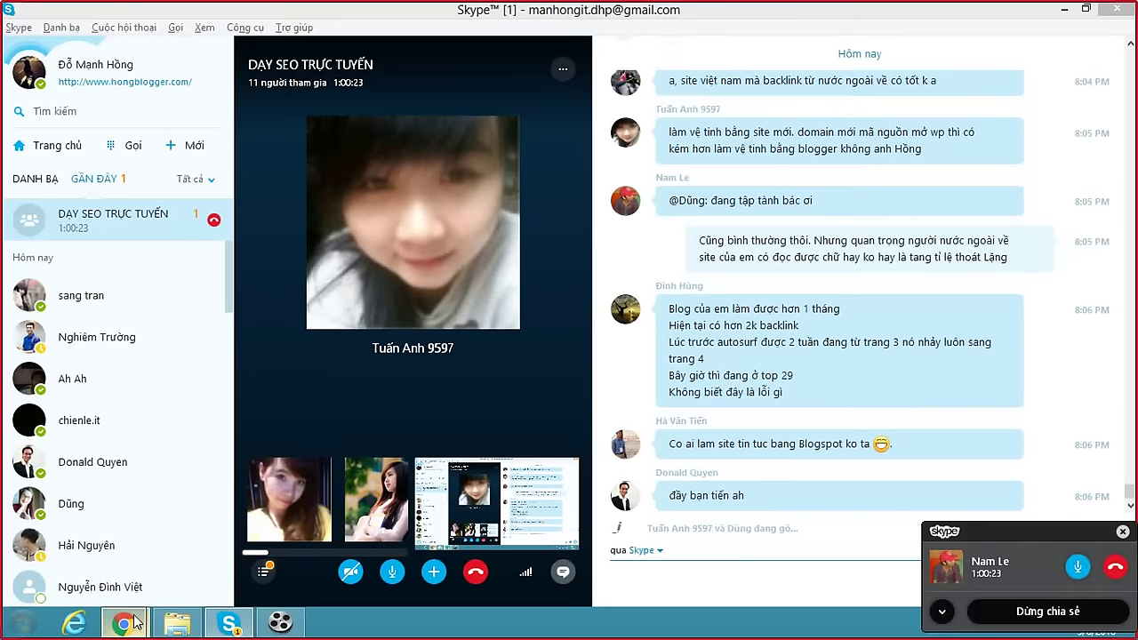
pyautogui.click(671, 574)
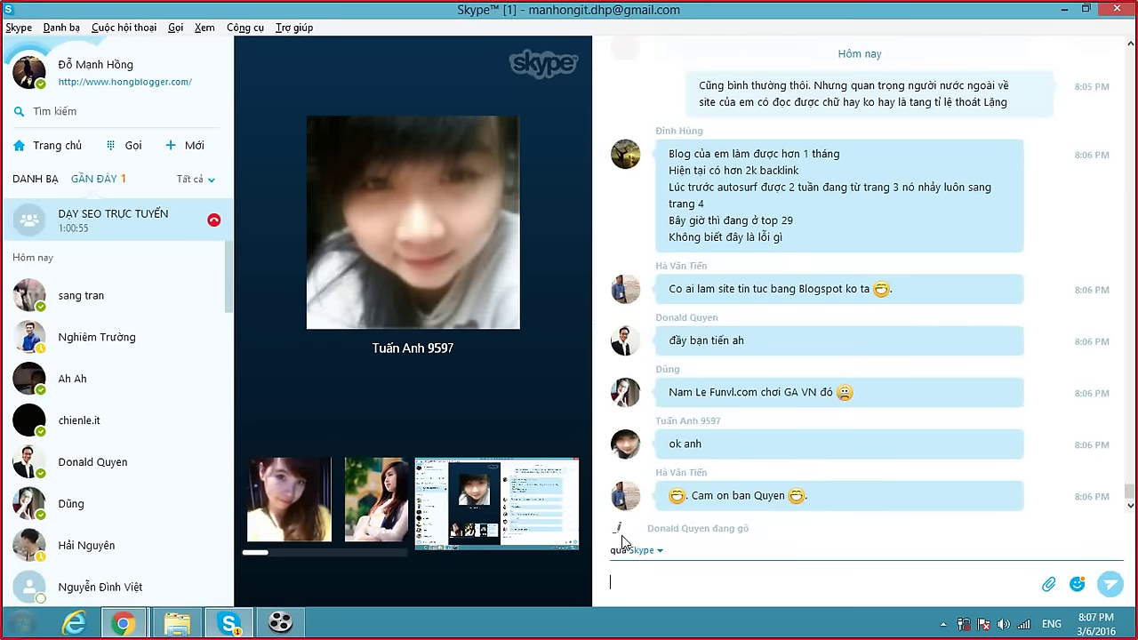
pyautogui.click(129, 621)
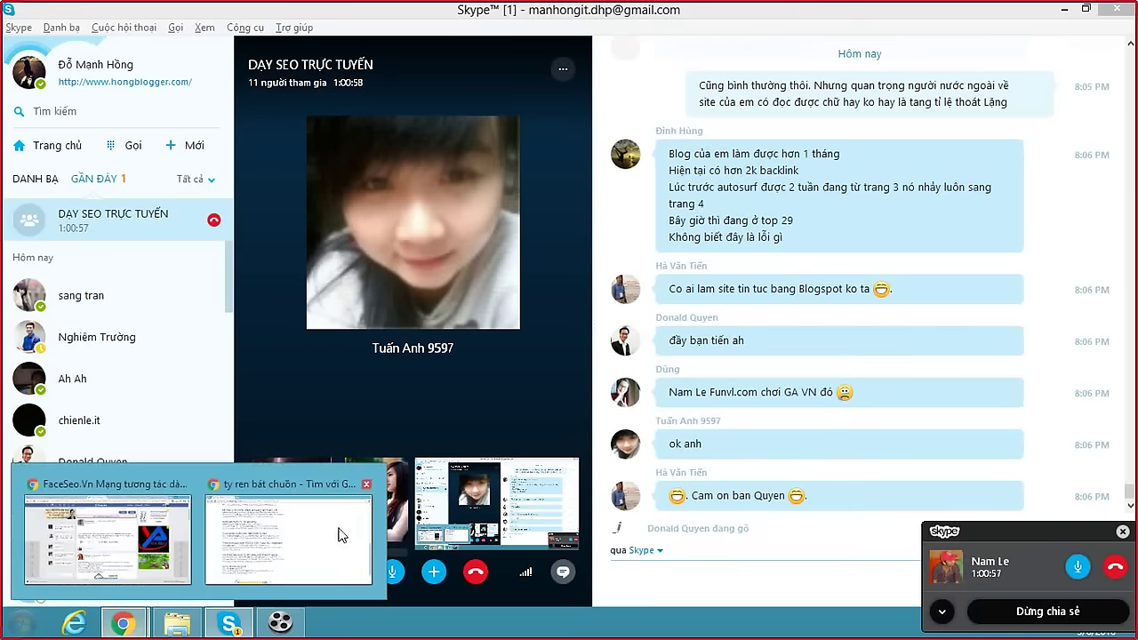
pyautogui.moveTo(191, 562)
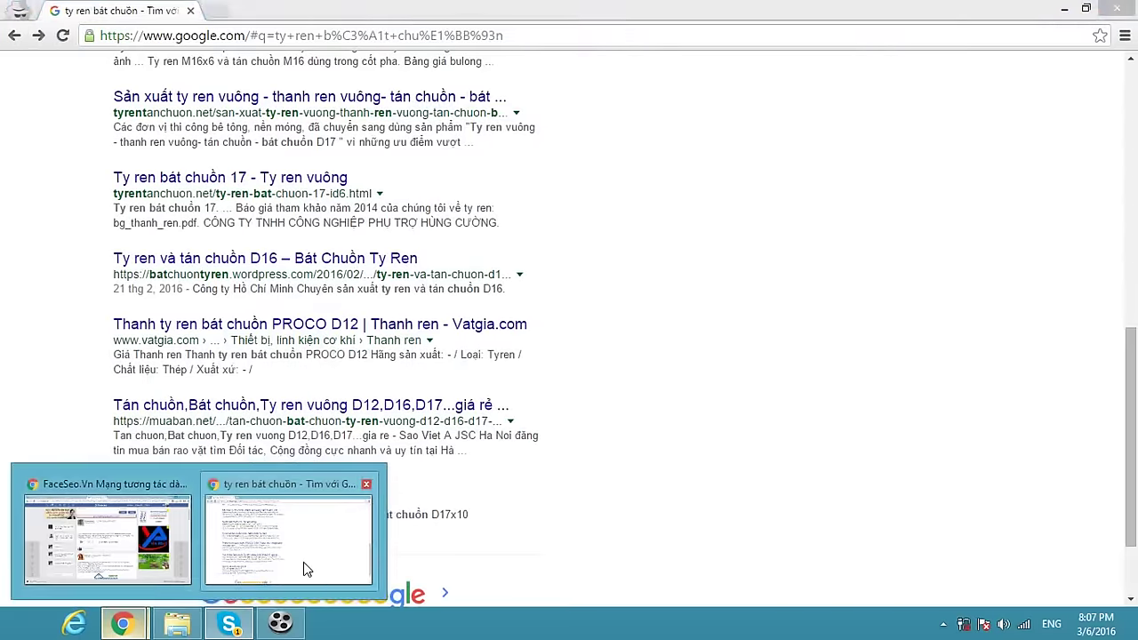
pyautogui.click(303, 561)
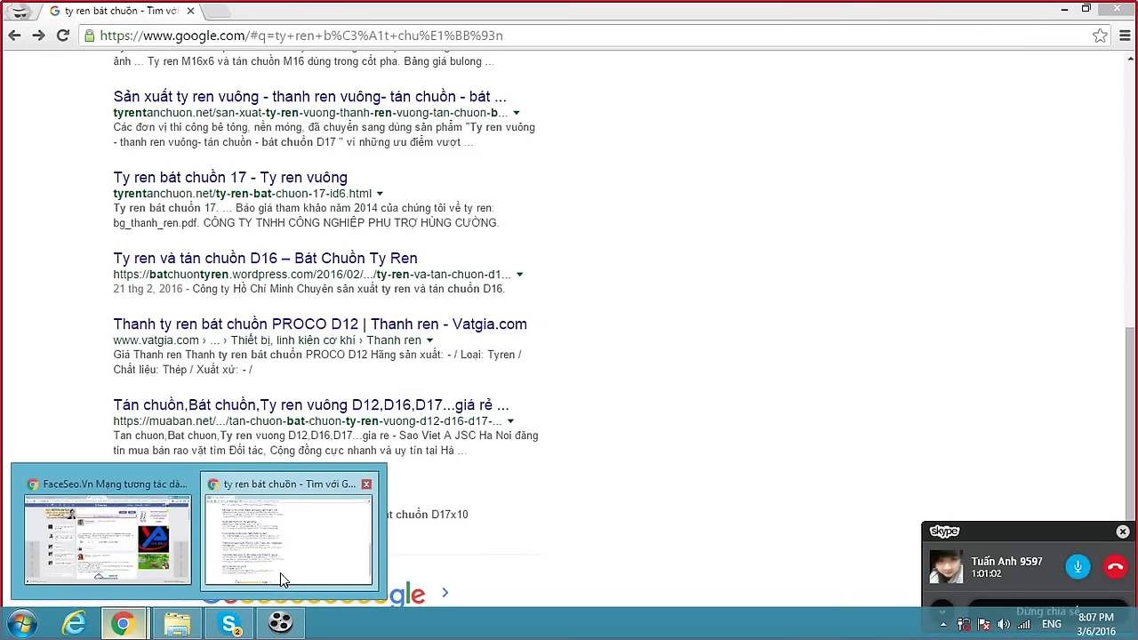
pyautogui.click(229, 626)
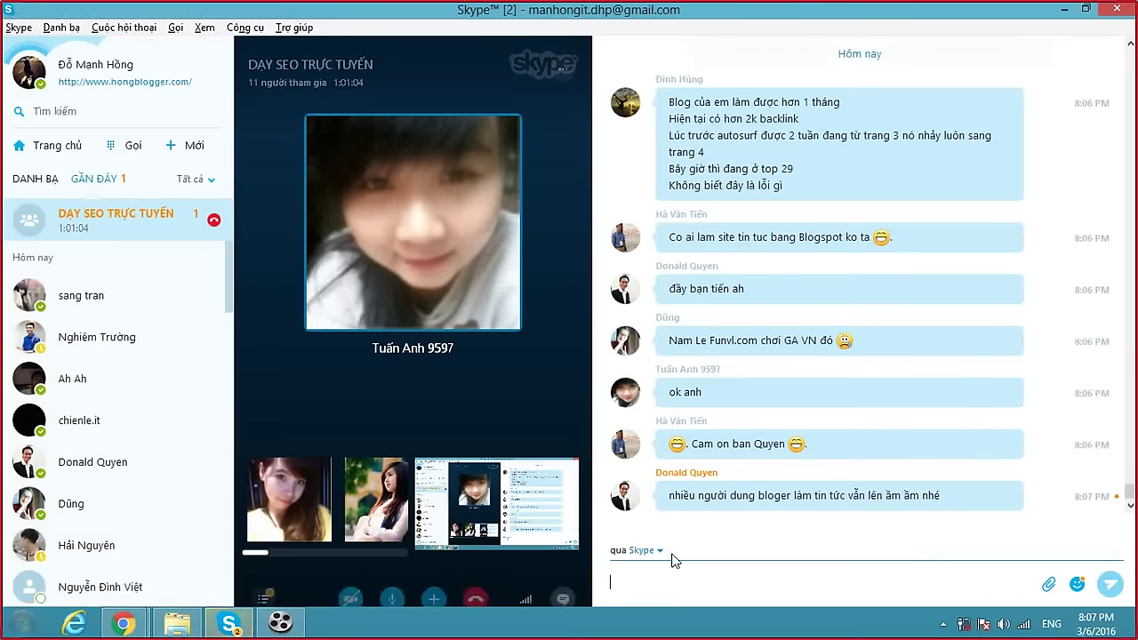
pyautogui.click(108, 561)
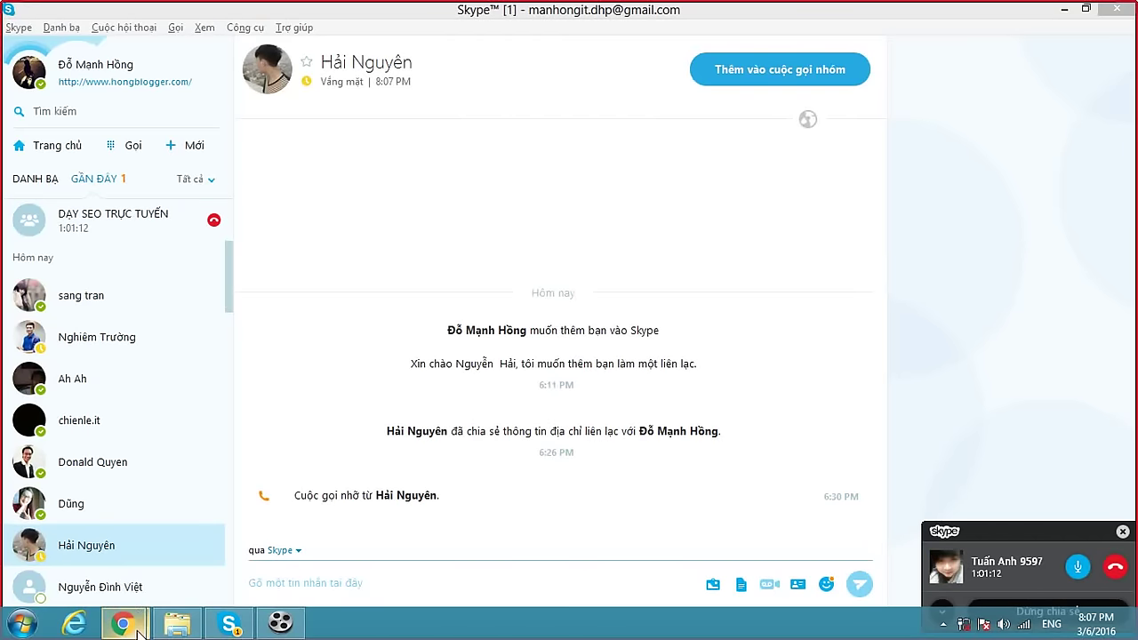
# Bring Chrome forward and open the Dạy SEO Trực Tuyến blog's home page in a new tab.
pyautogui.moveTo(122, 622)
pyautogui.click(131, 587)
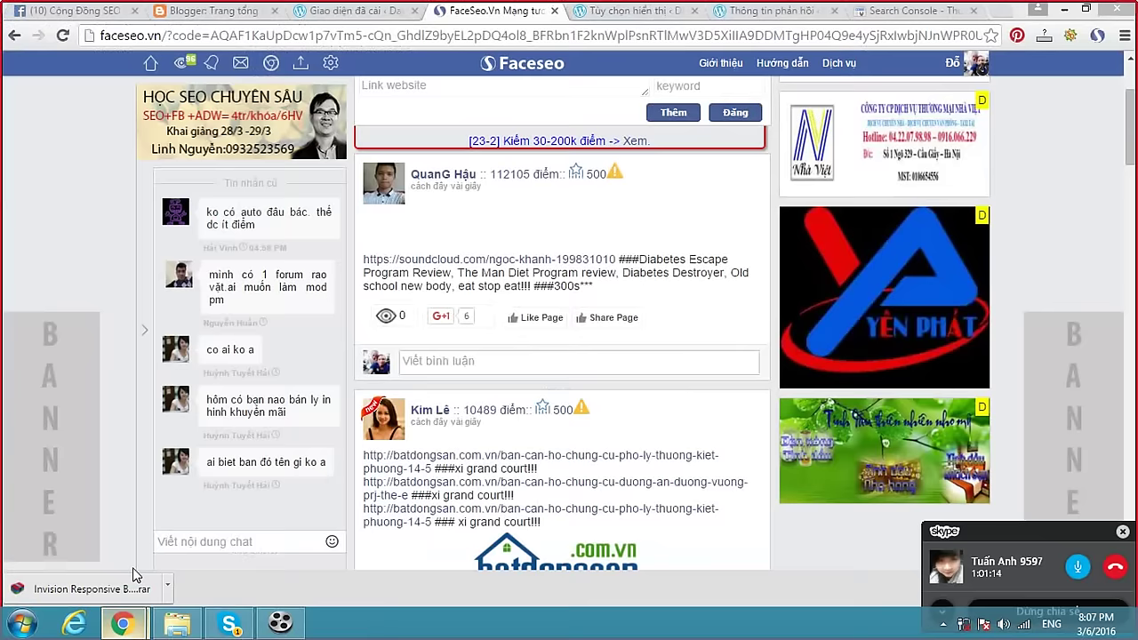
pyautogui.click(658, 11)
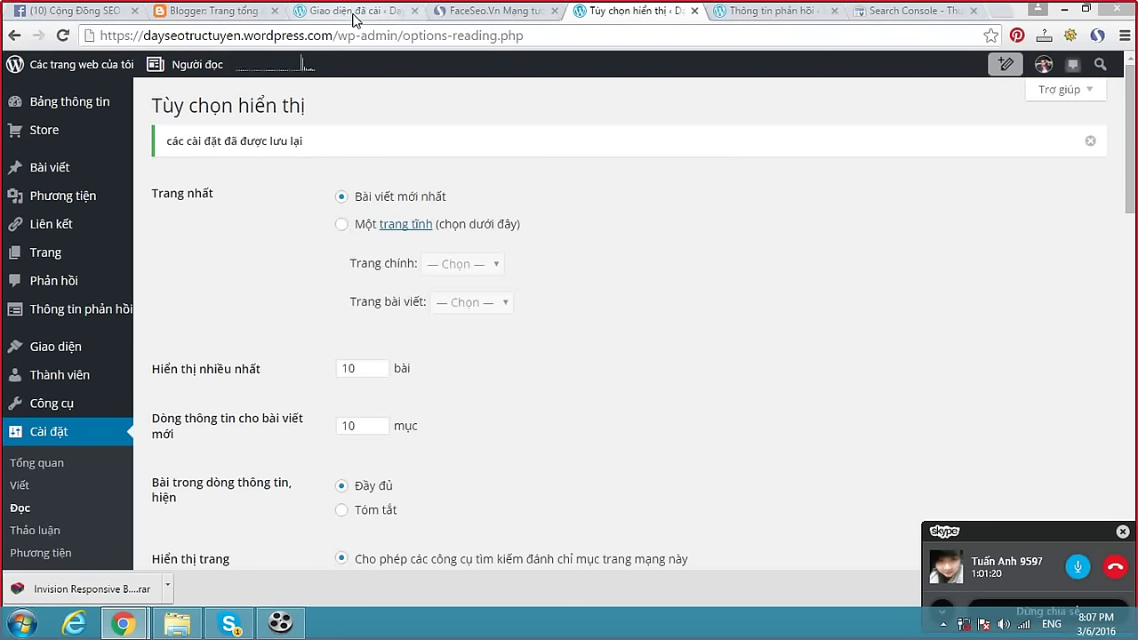
pyautogui.click(356, 14)
pyautogui.click(80, 151)
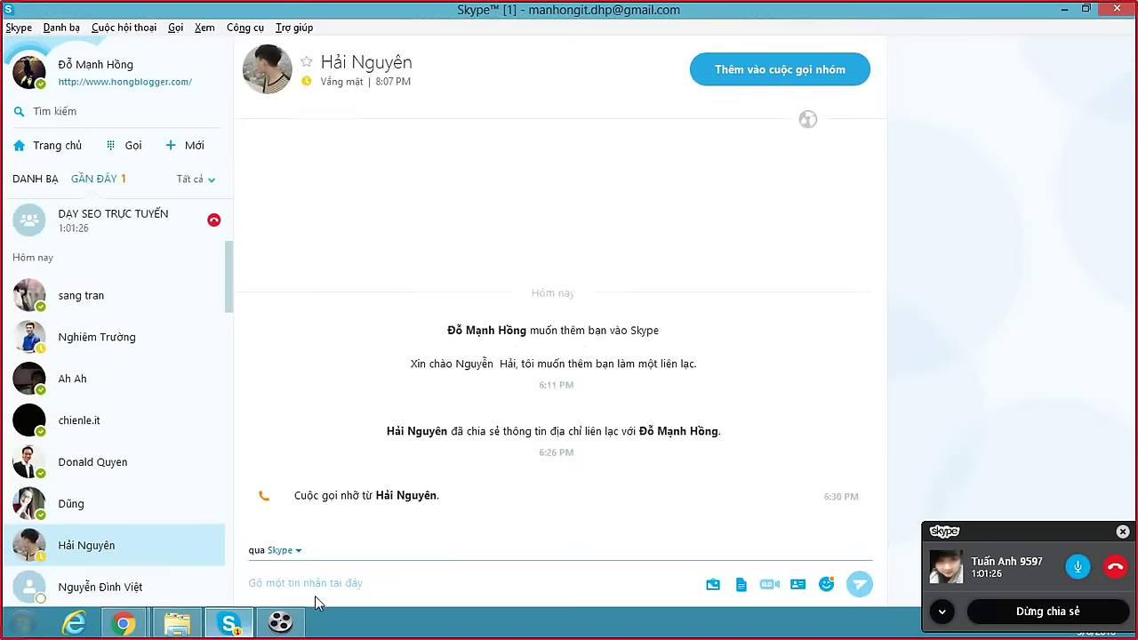
# Paste and send the dayseotructuyen.wordpress.com link in the DẠY SEO TRỰC TUYẾN group chat.
pyautogui.click(228, 625)
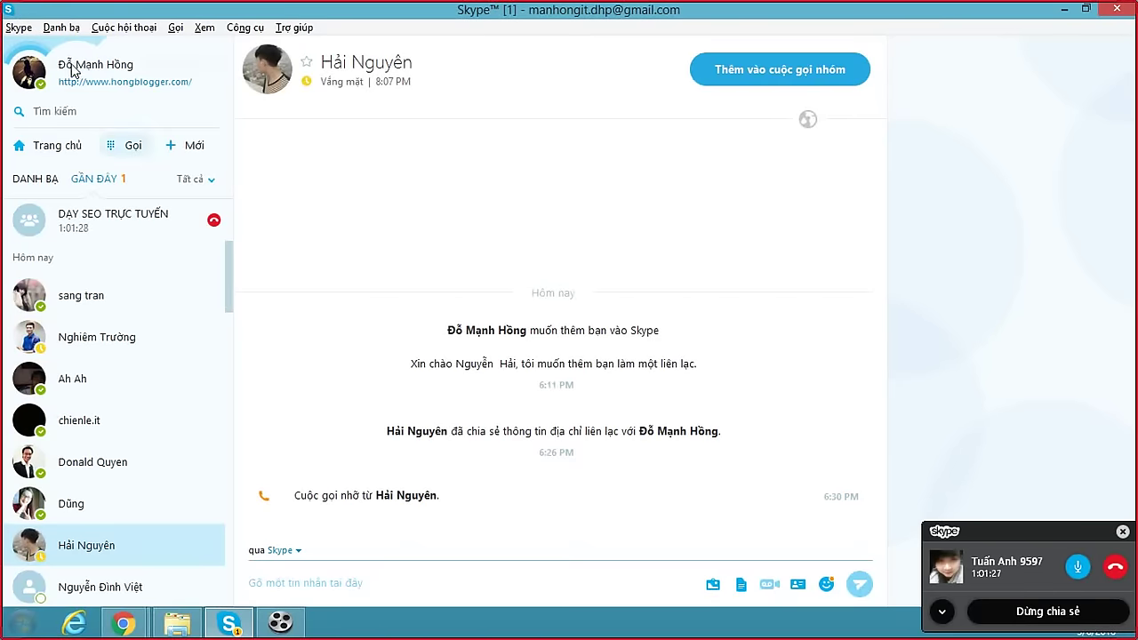
pyautogui.click(136, 220)
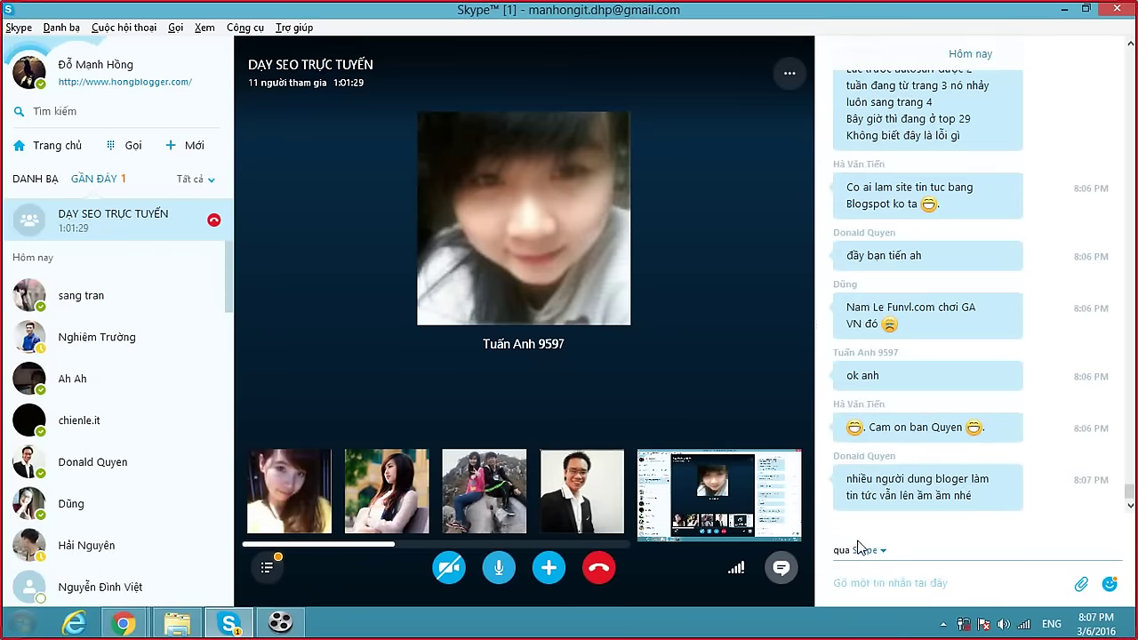
pyautogui.click(878, 580)
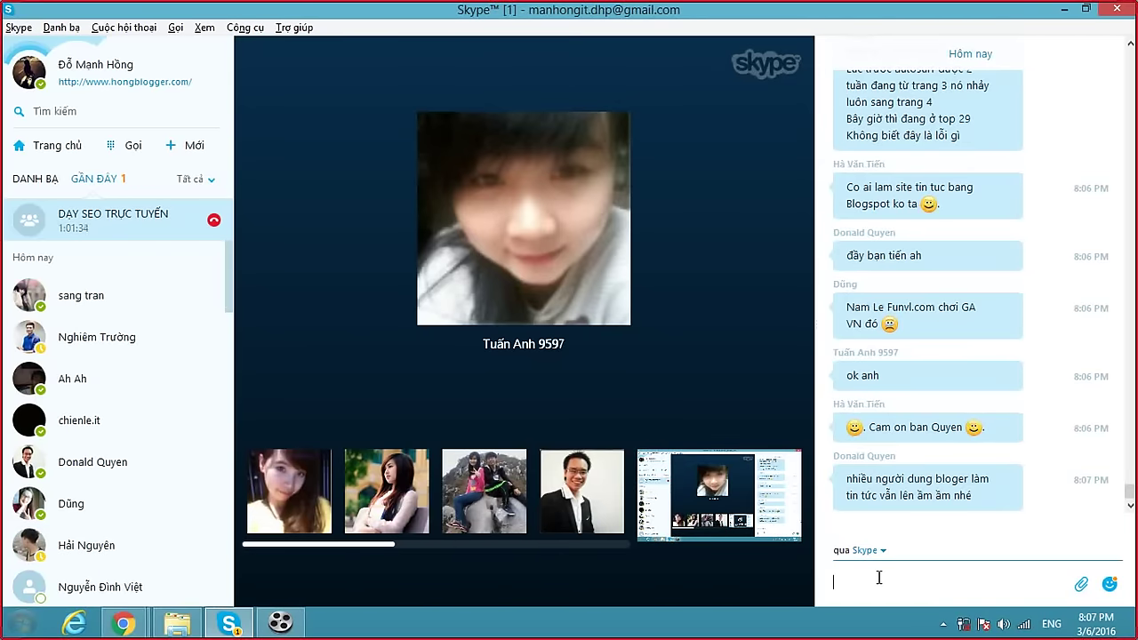
pyautogui.write('https://dayseotructuyen.wordpress.com/')
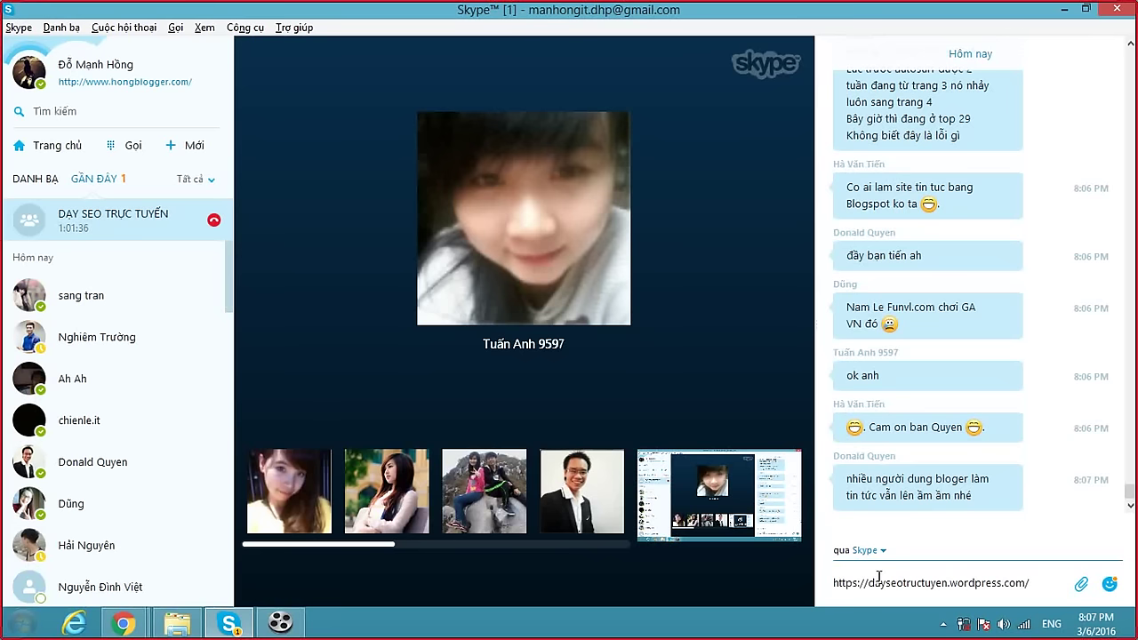
pyautogui.press('Return')
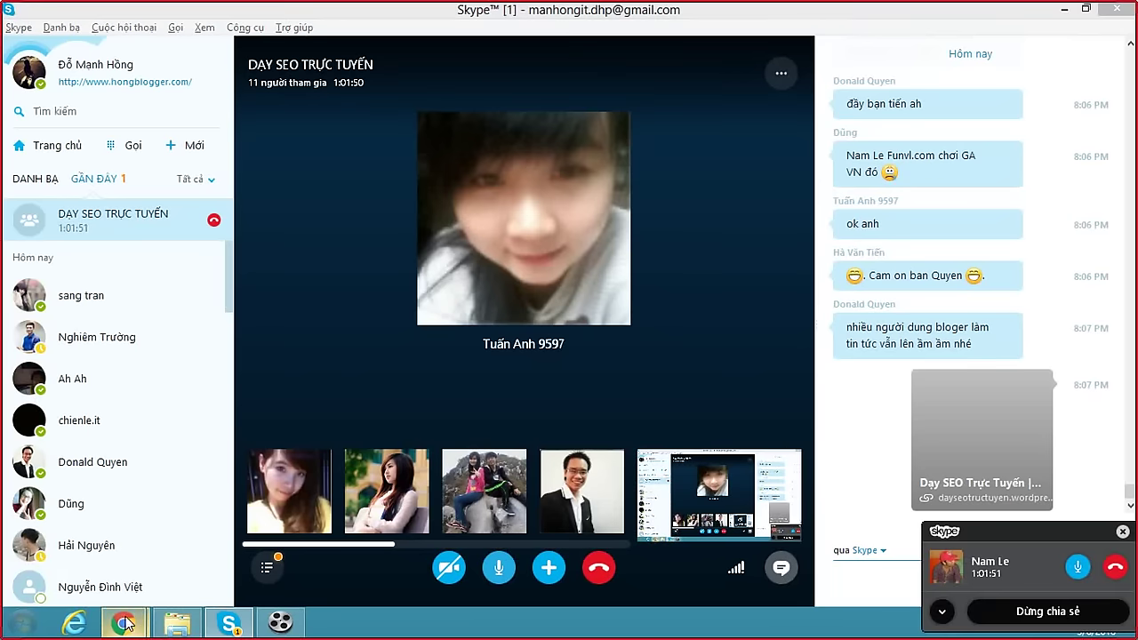
# Open the Facebook group's discussion page and scroll down through its posts.
pyautogui.moveTo(128, 624)
pyautogui.click(98, 533)
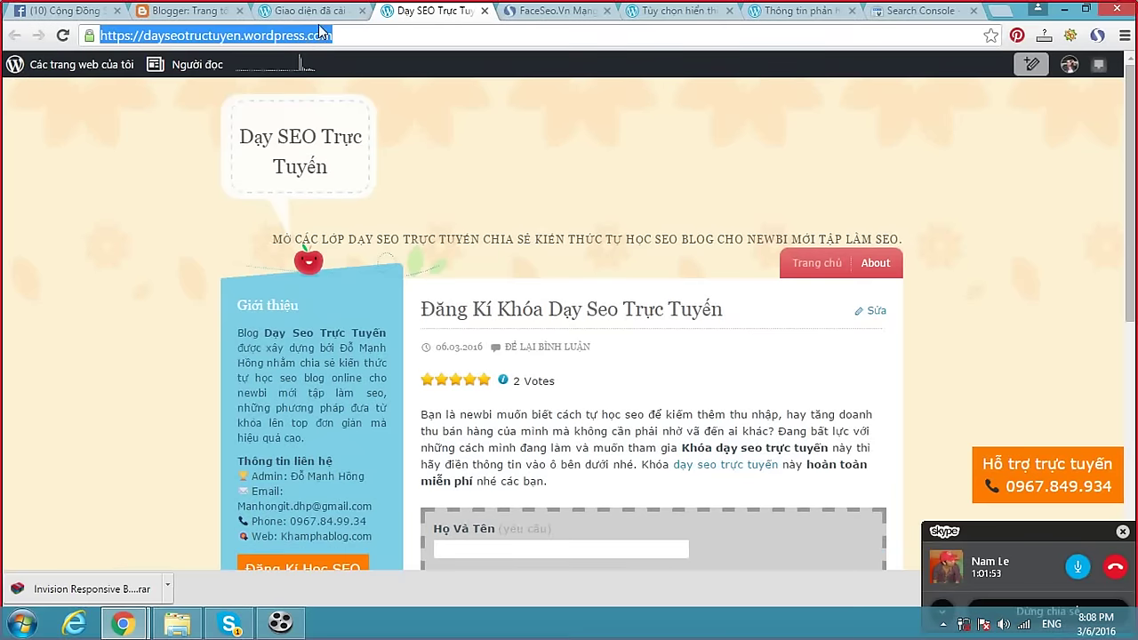
pyautogui.click(78, 11)
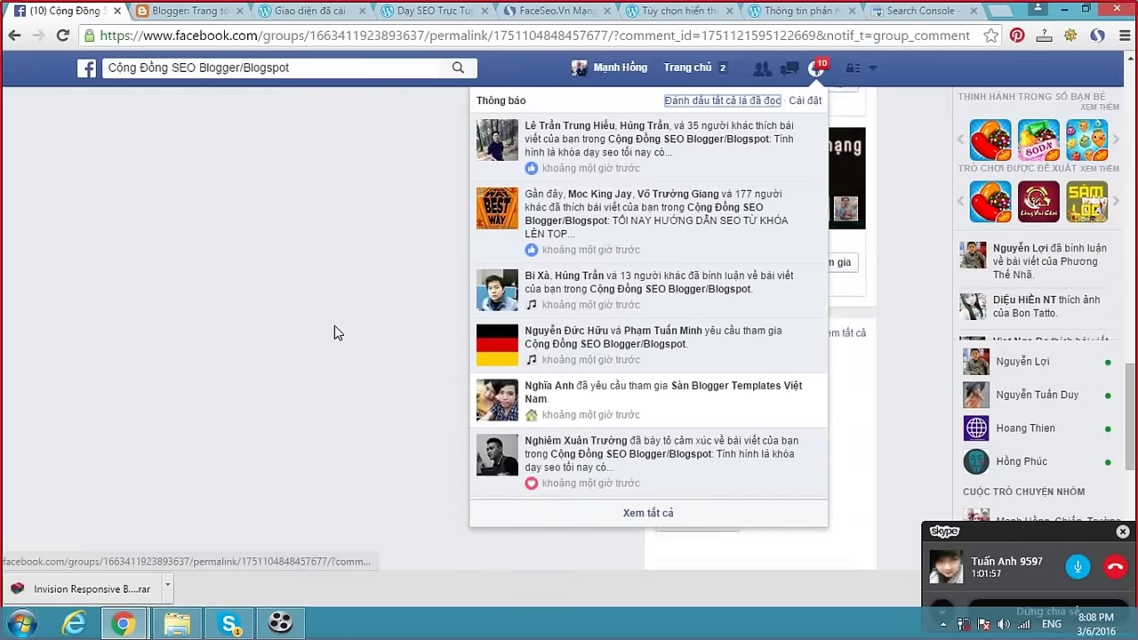
pyautogui.scroll(10, 302, 325)
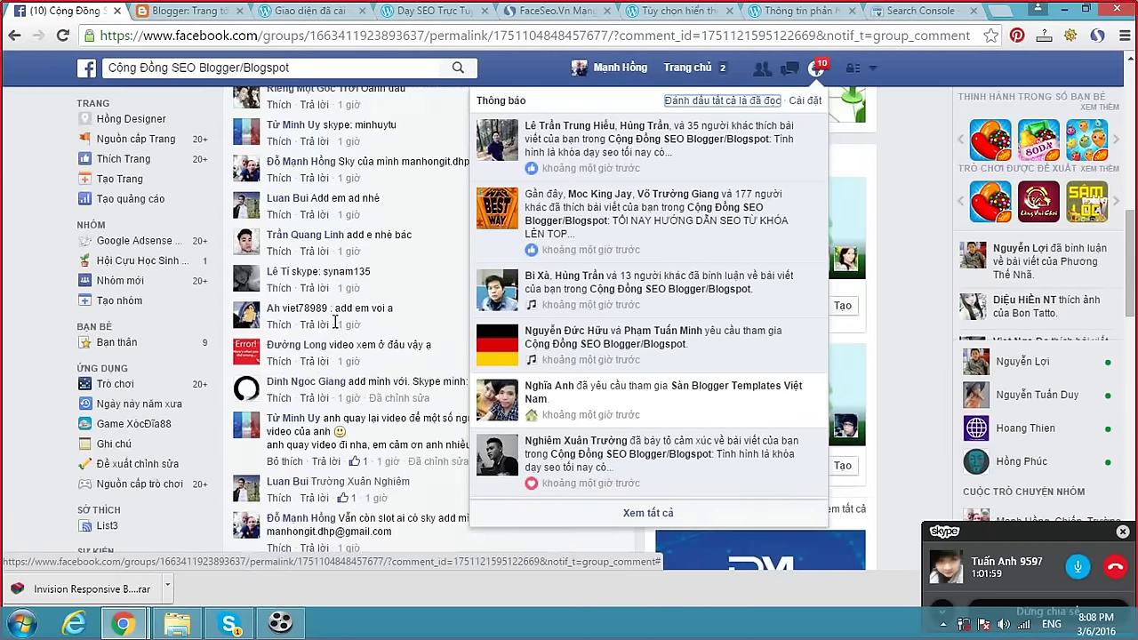
pyautogui.click(270, 313)
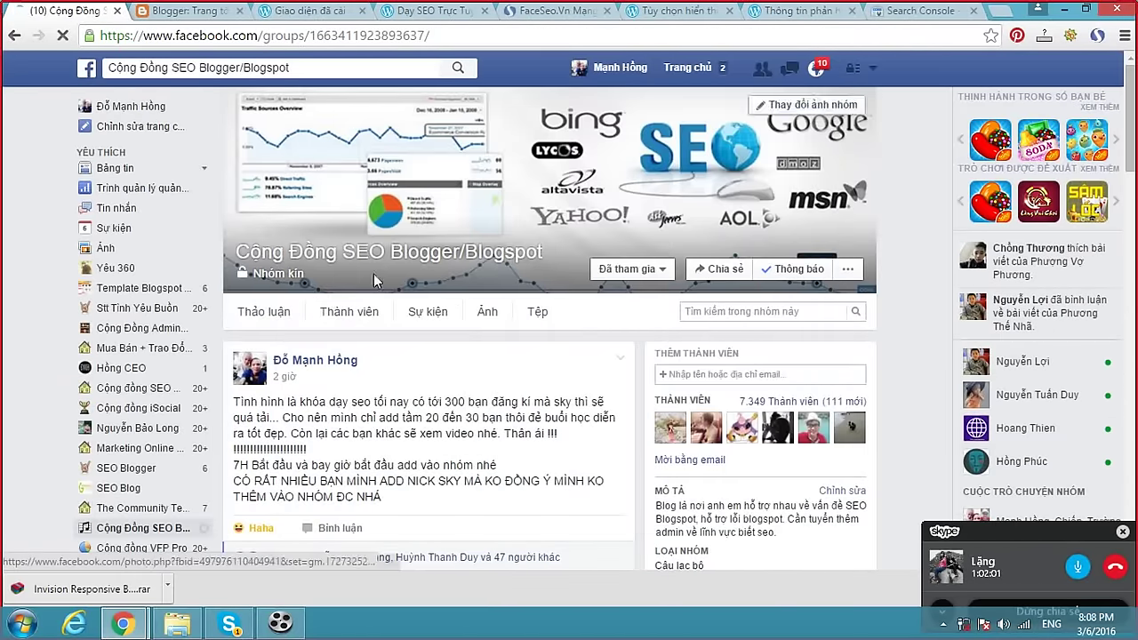
pyautogui.scroll(-15, 453, 338)
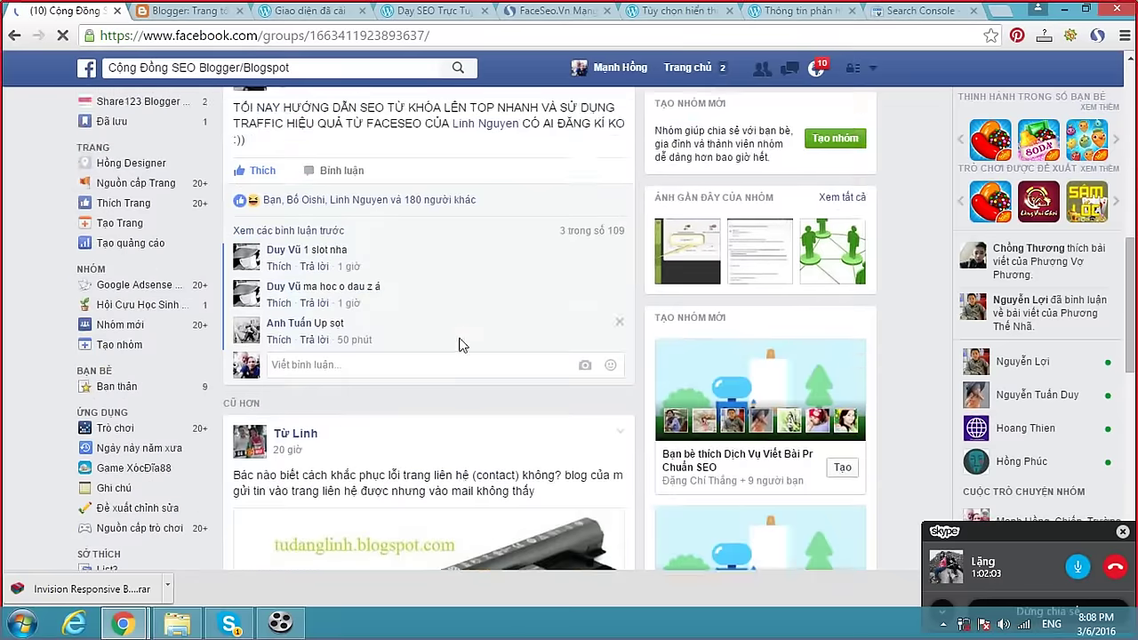
pyautogui.scroll(-12, 464, 349)
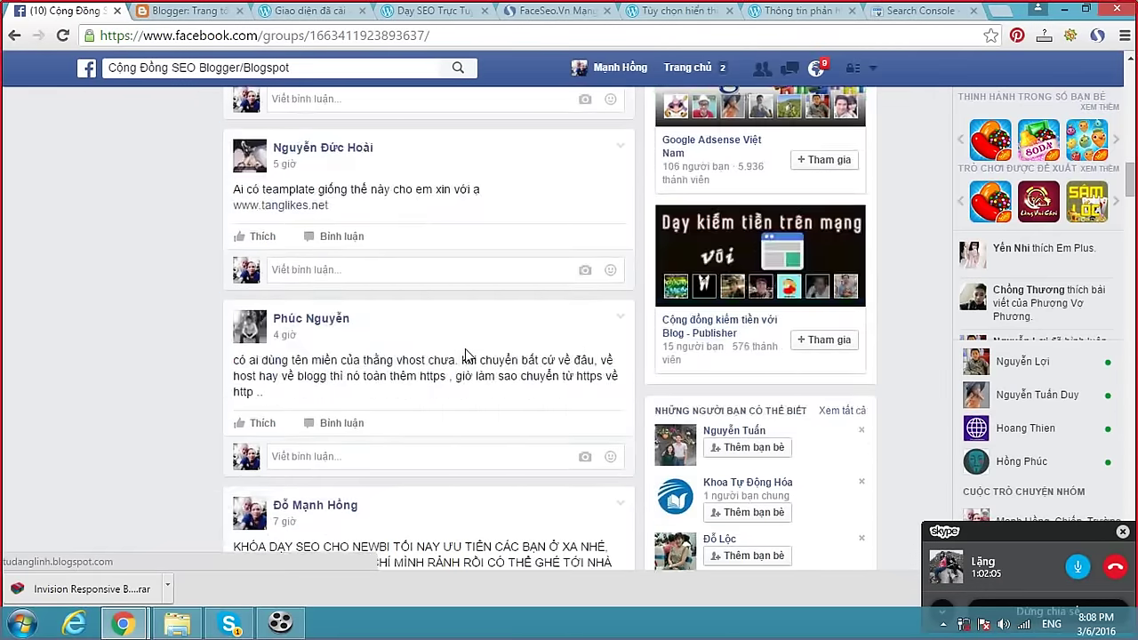
pyautogui.scroll(-15, 469, 358)
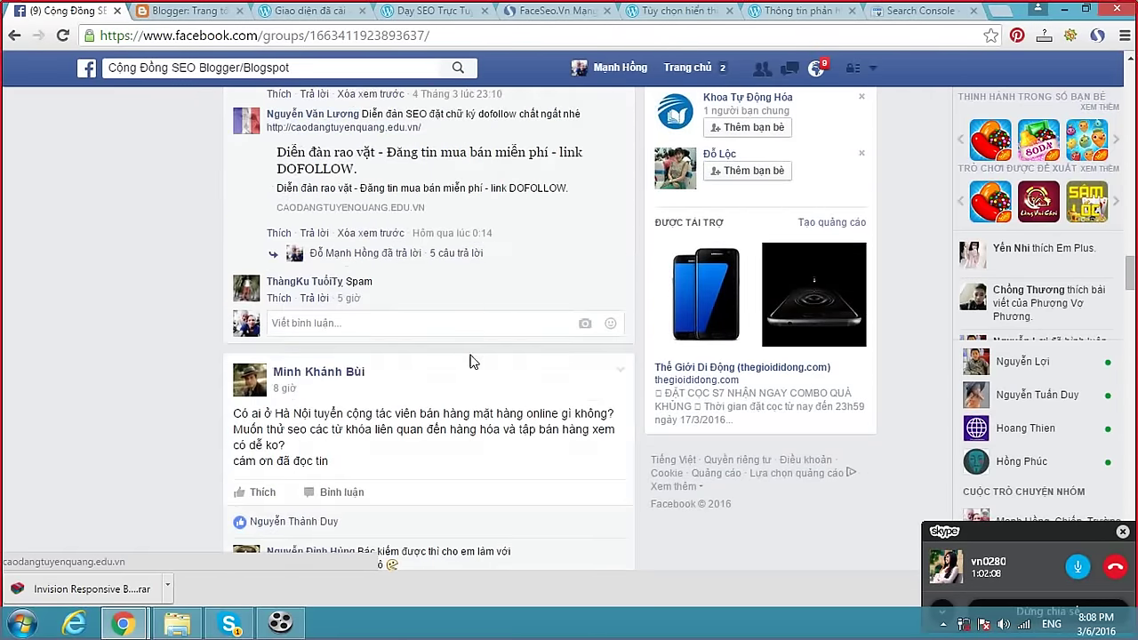
pyautogui.scroll(-15, 473, 365)
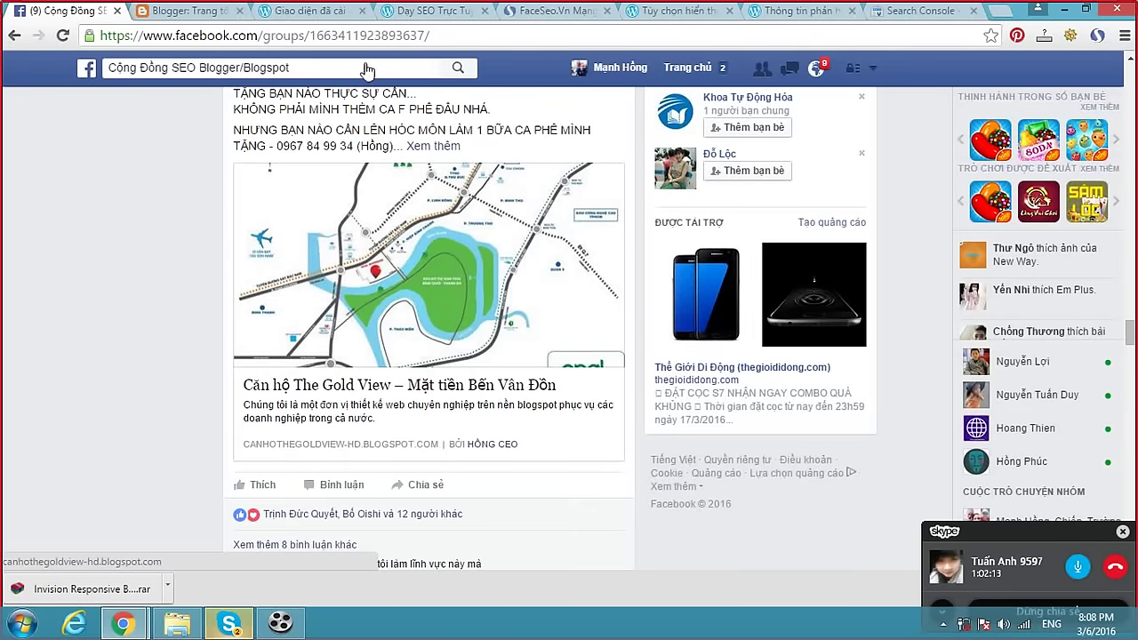
# Open the Gold View blog link from a post, close its tab, and return to the Skype call.
pyautogui.click(464, 344)
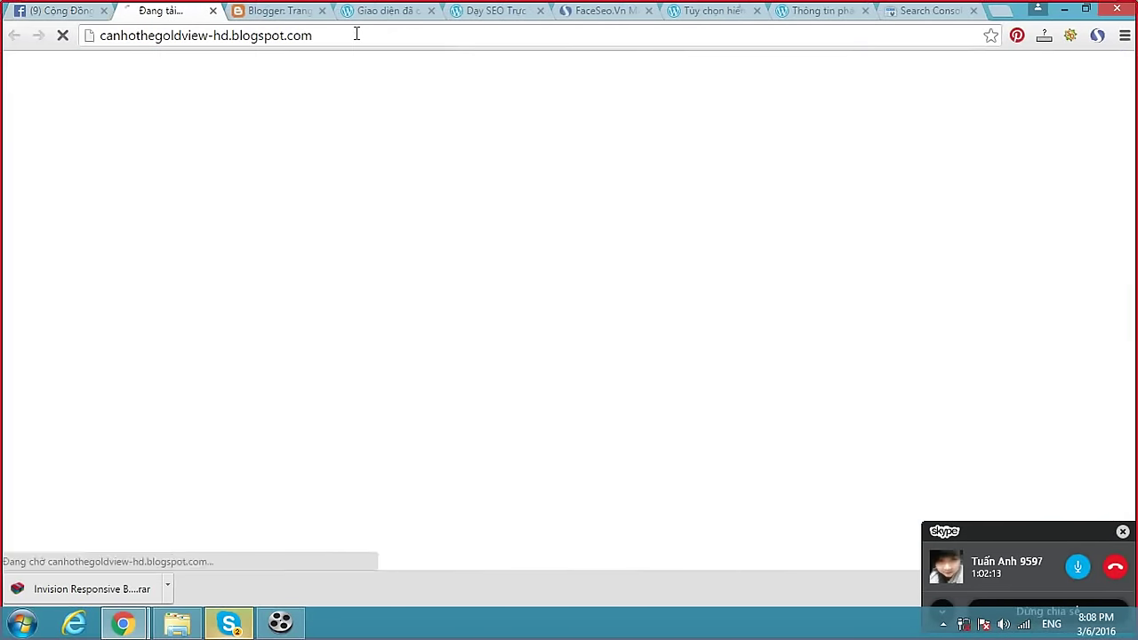
pyautogui.click(213, 11)
pyautogui.click(978, 569)
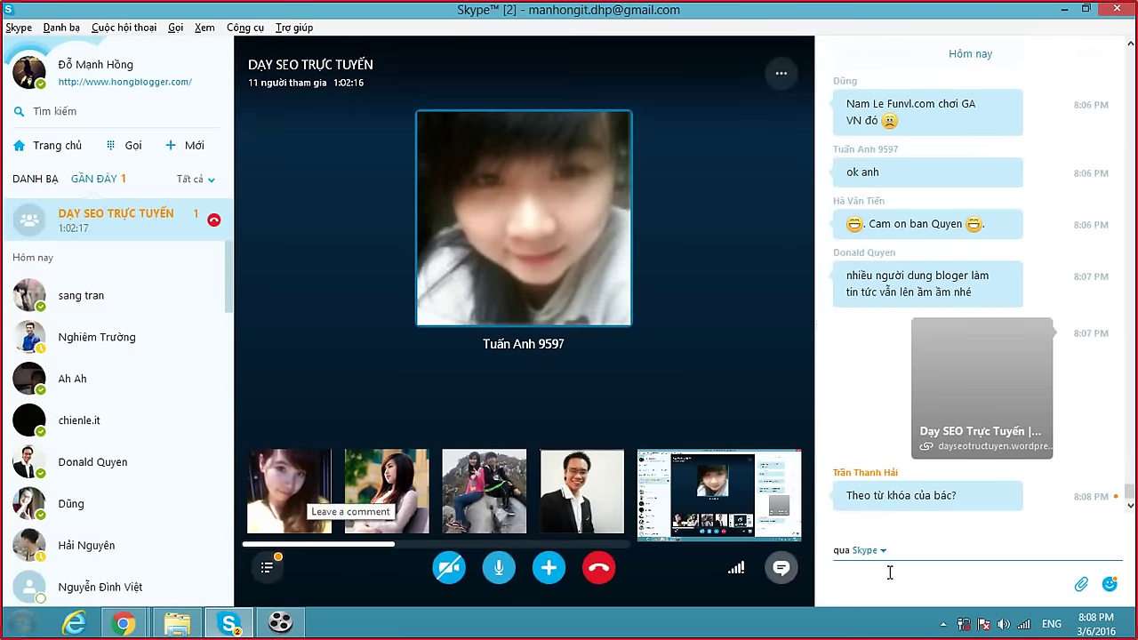
# Post the Gold View blog link, then send the keyword reply and 'khích lệ anh em thôi'.
pyautogui.write('http://canhothegoldview-hd.blogspot.com/')
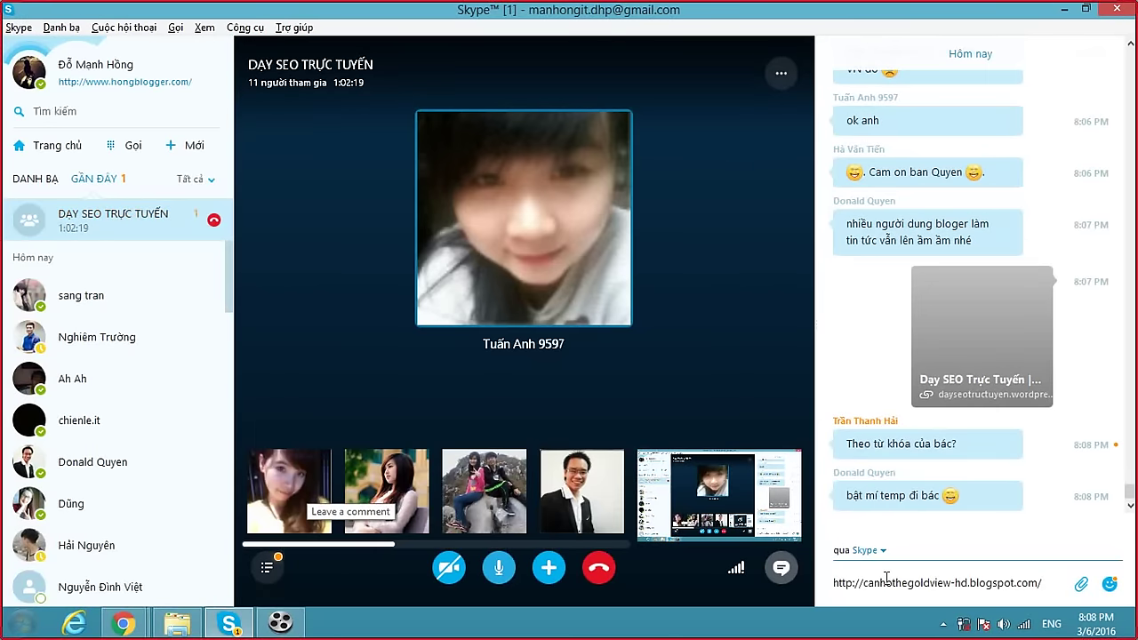
pyautogui.press('Return')
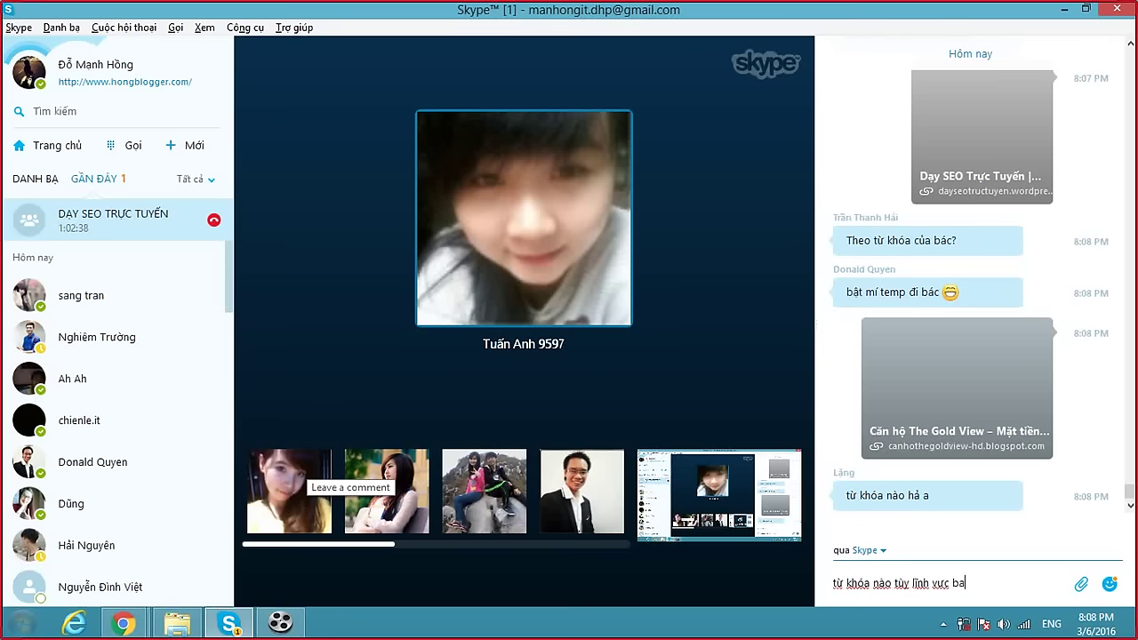
pyautogui.press('Return')
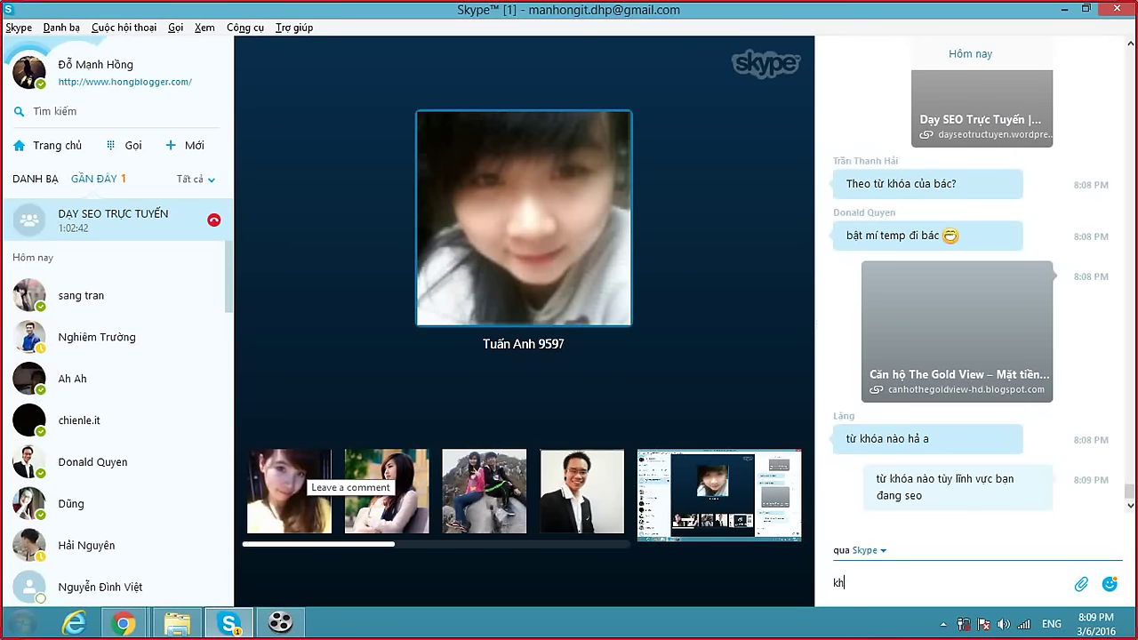
pyautogui.write('khích lệ anh ')
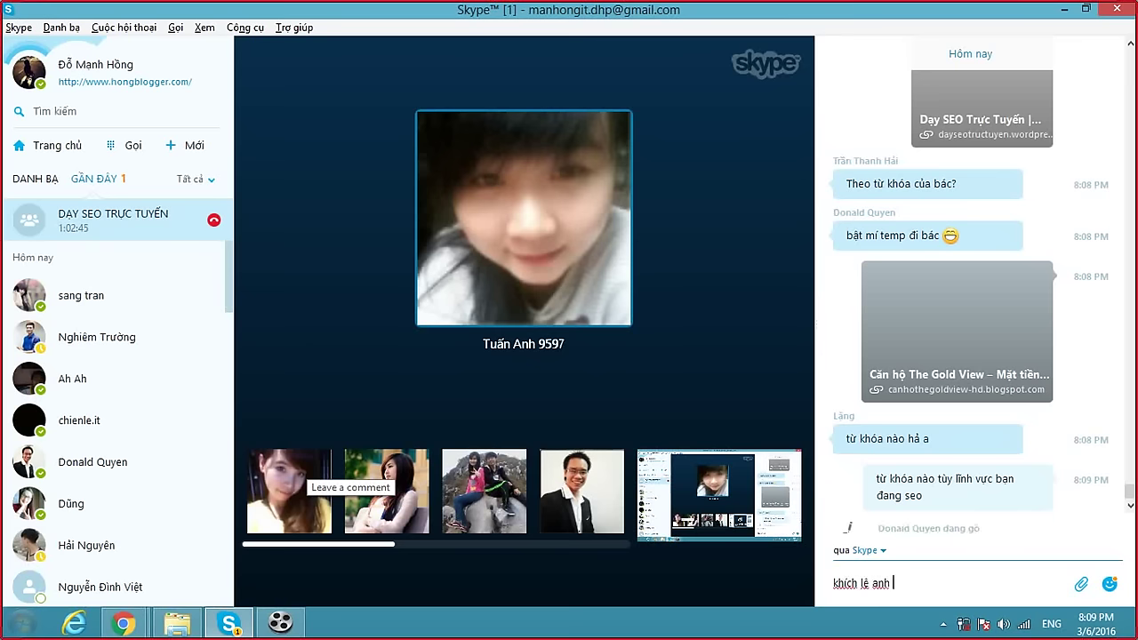
pyautogui.write('em thôi')
pyautogui.press('Return')
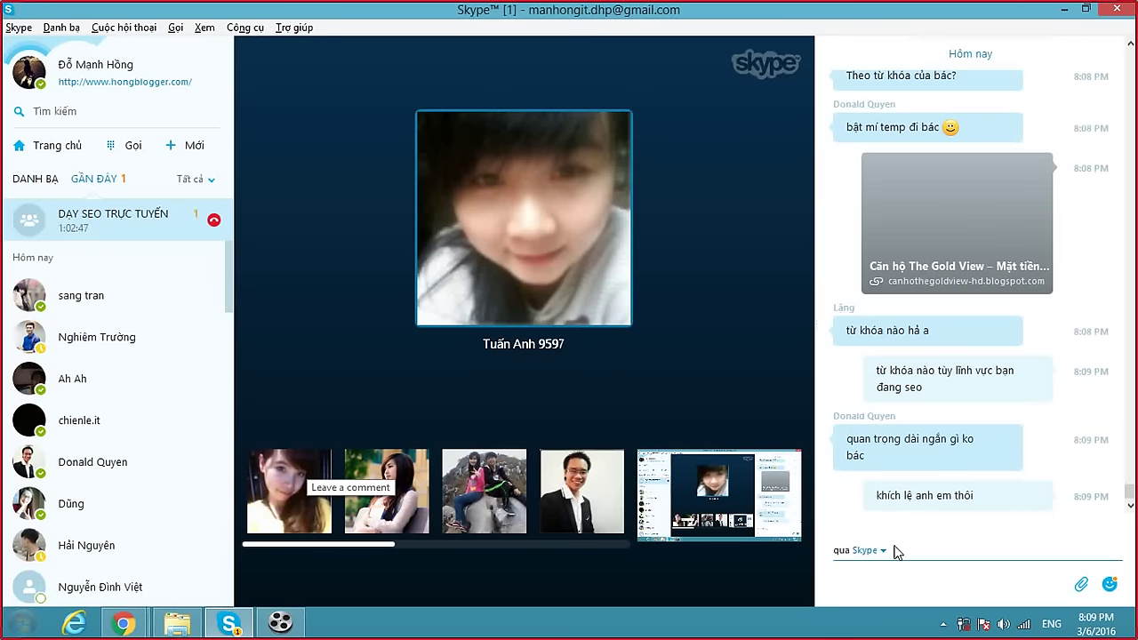
pyautogui.moveTo(575, 296)
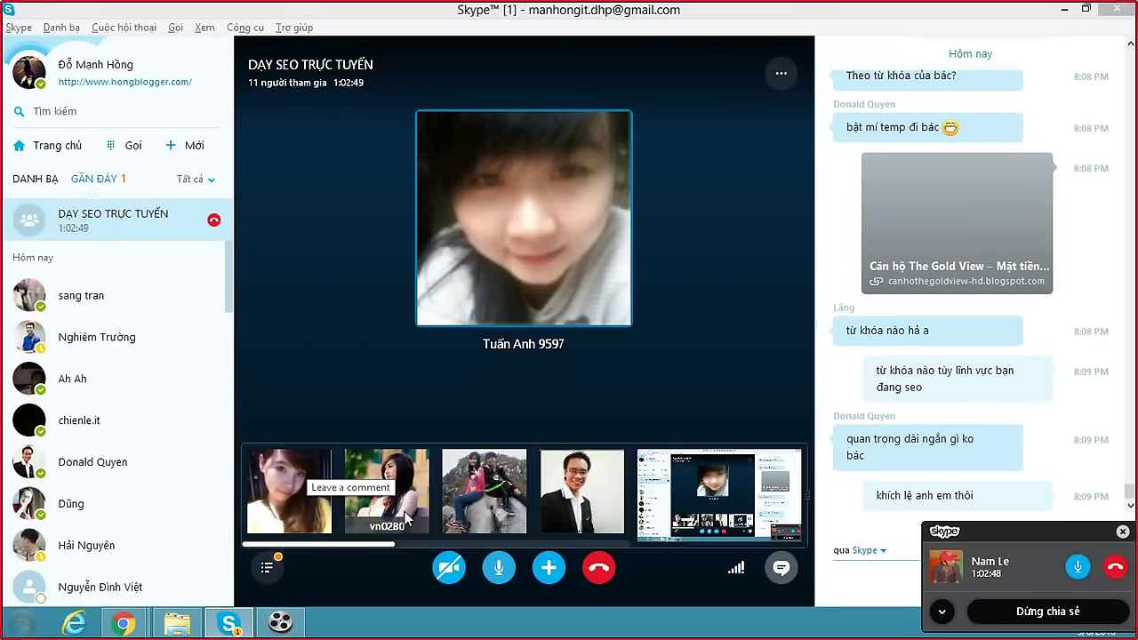
pyautogui.hotkey('alt', 'Tab')
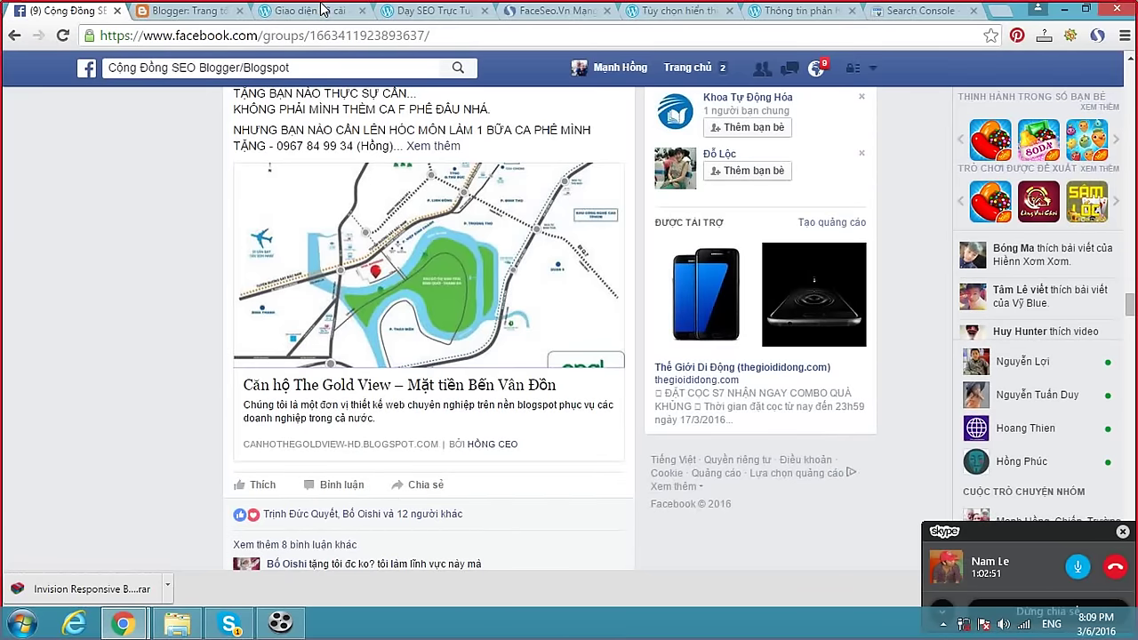
pyautogui.click(323, 14)
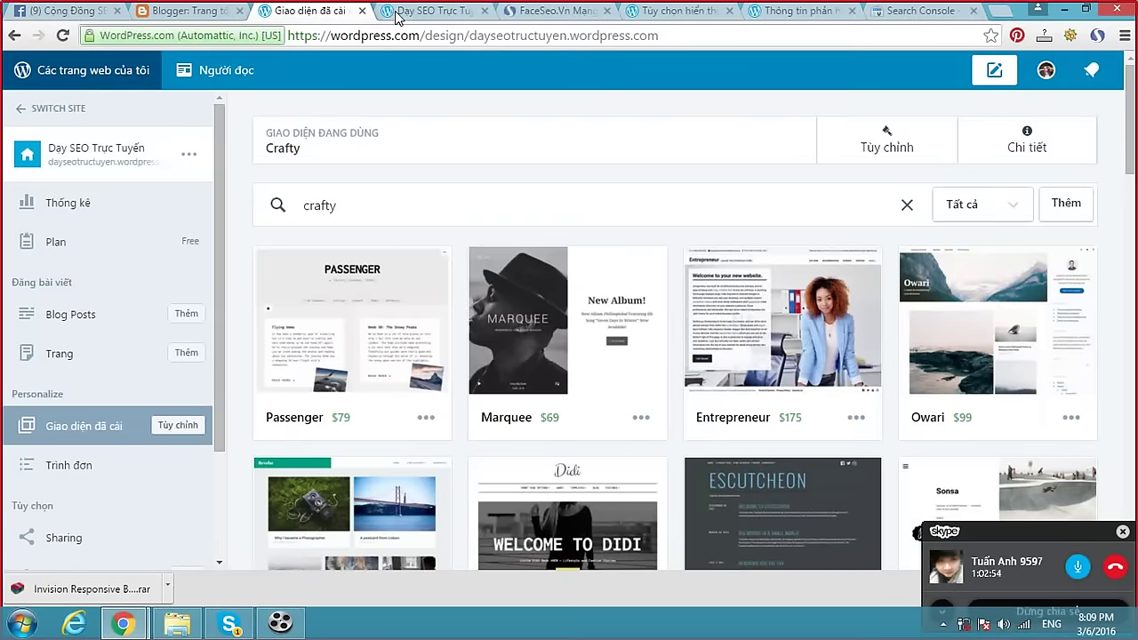
pyautogui.click(418, 12)
pyautogui.click(230, 624)
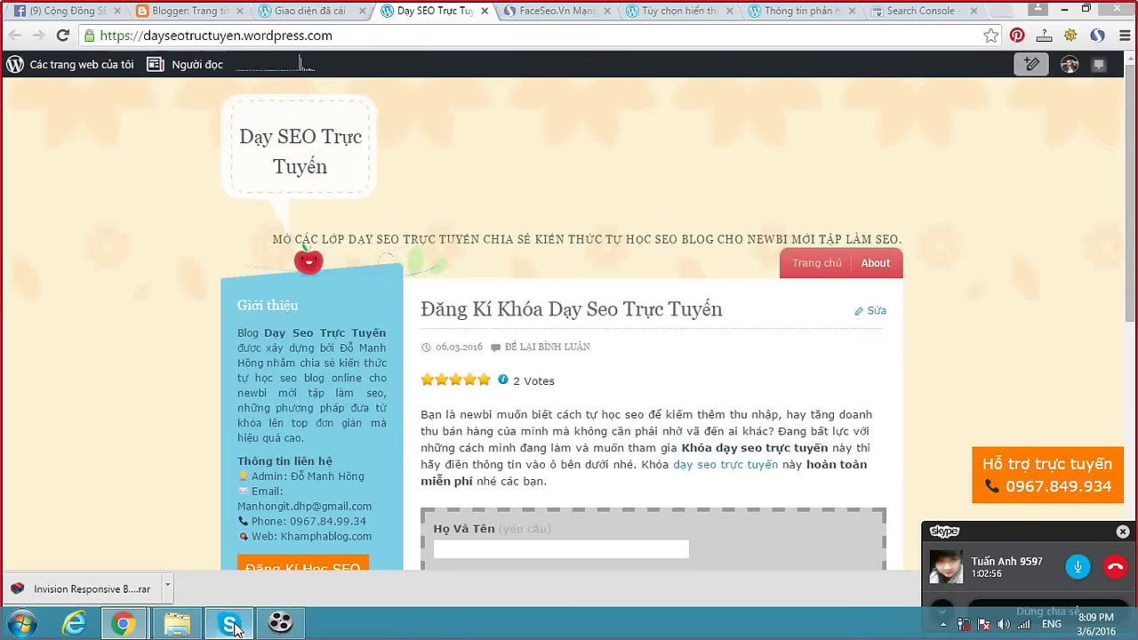
pyautogui.write('https://dayseotructuyen.wordpress.com/')
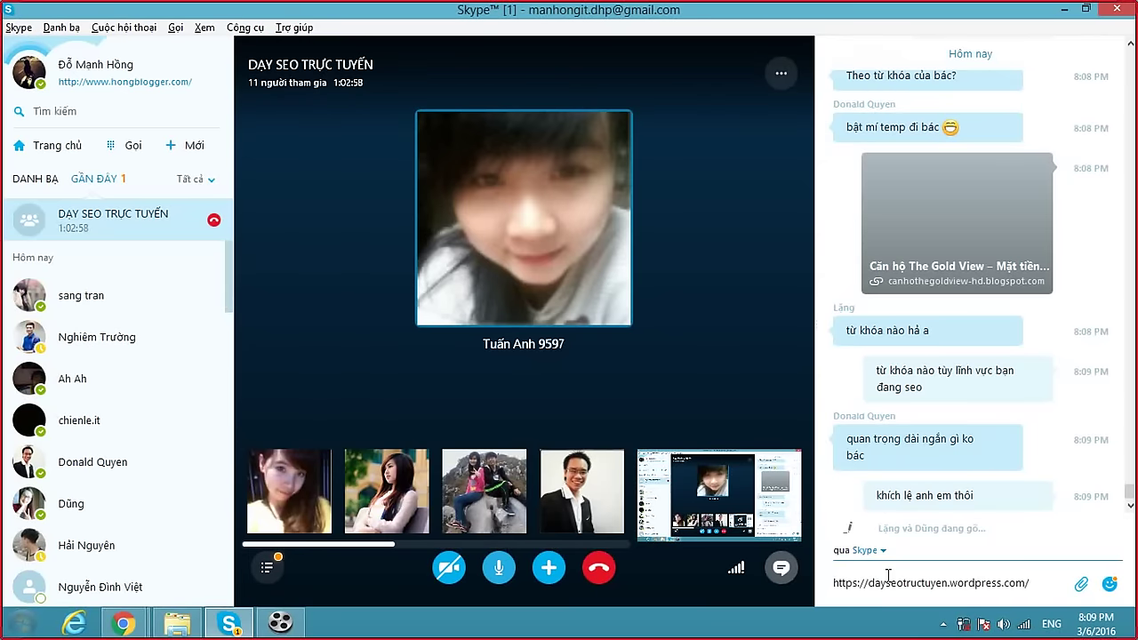
pyautogui.press('Return')
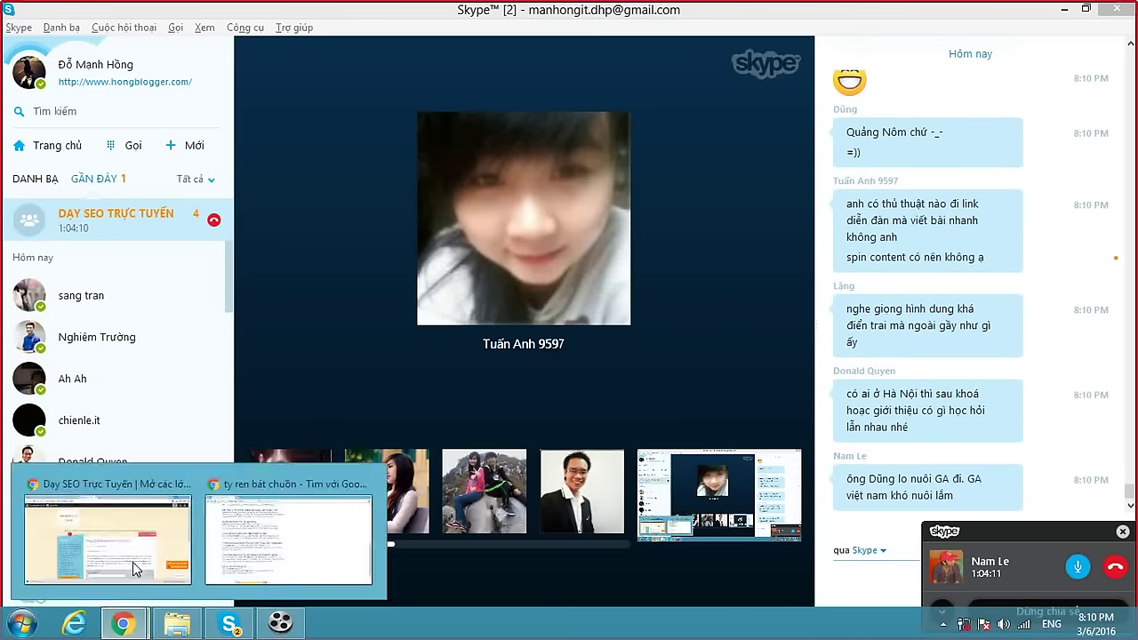
# Open a contact's one-to-one Skype chat, then switch to the Chrome blog window.
pyautogui.click(134, 556)
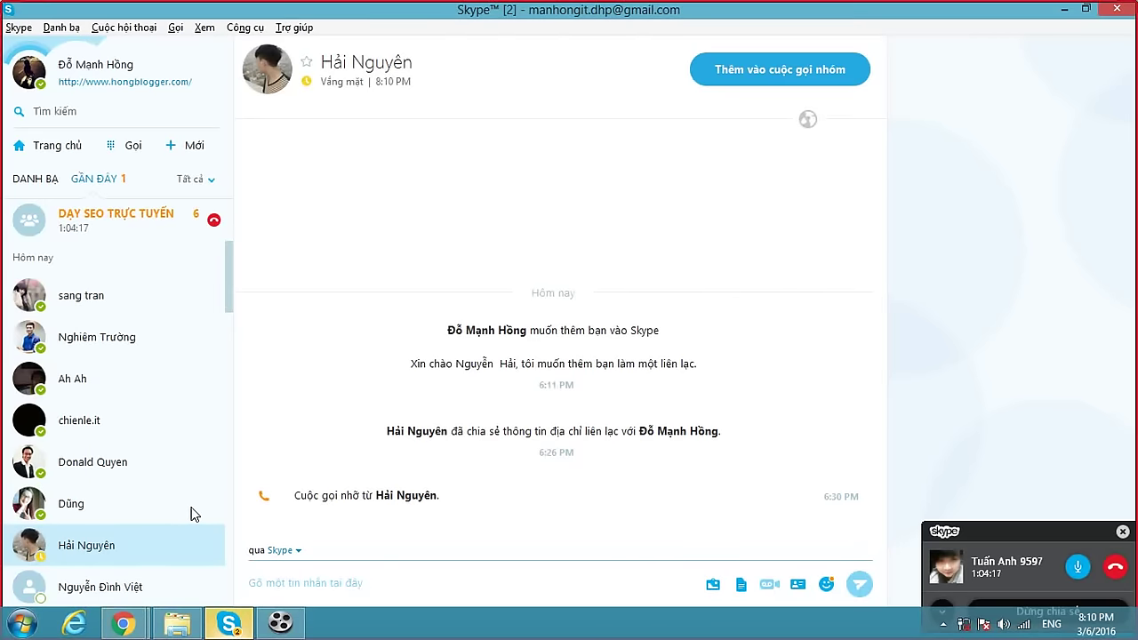
pyautogui.hotkey('alt', 'Tab')
pyautogui.hotkey('alt', 'Tab')
pyautogui.hotkey('alt', 'Tab')
pyautogui.hotkey('alt', 'Tab')
pyautogui.hotkey('alt', 'Tab')
pyautogui.hotkey('alt', 'Tab')
pyautogui.hotkey('alt', 'Tab')
pyautogui.hotkey('alt', 'Tab')
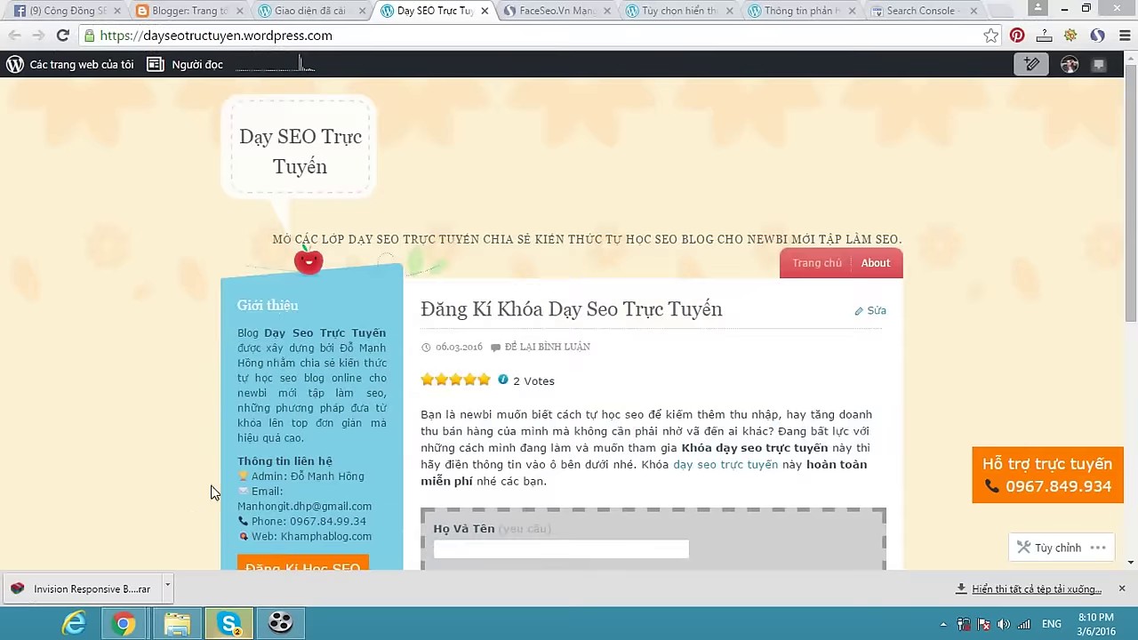
# Open your Facebook profile, delete 'profile.php?id=' from its address, and return to Skype.
pyautogui.click(80, 15)
pyautogui.click(616, 67)
pyautogui.moveTo(353, 35); pyautogui.dragTo(267, 38)
pyautogui.press('BackSpace')
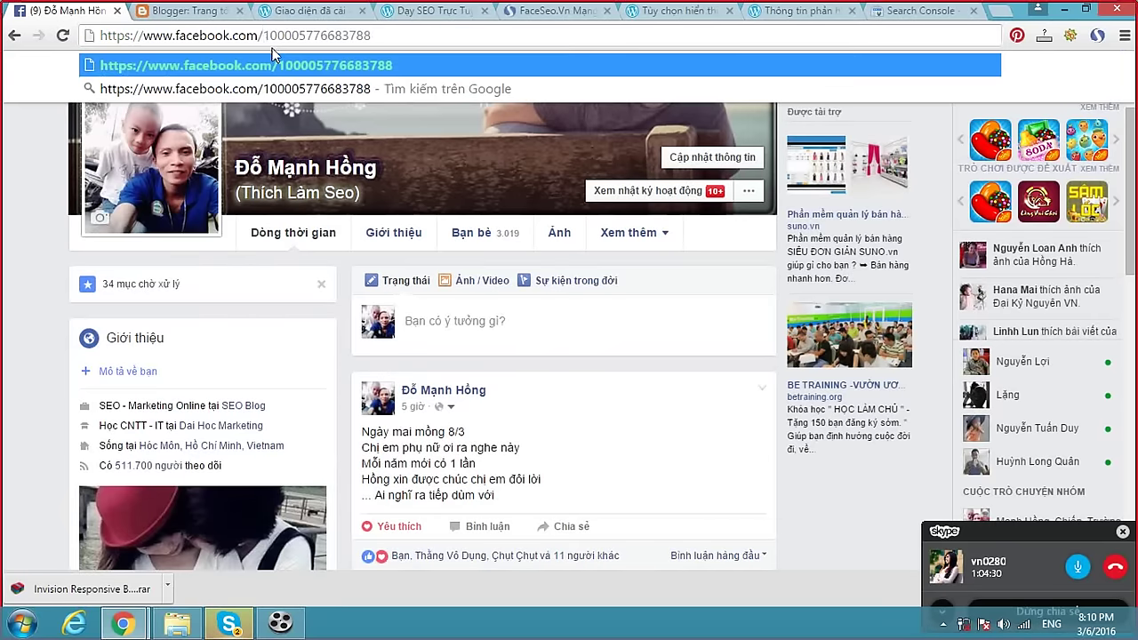
pyautogui.hotkey('alt', 'Tab')
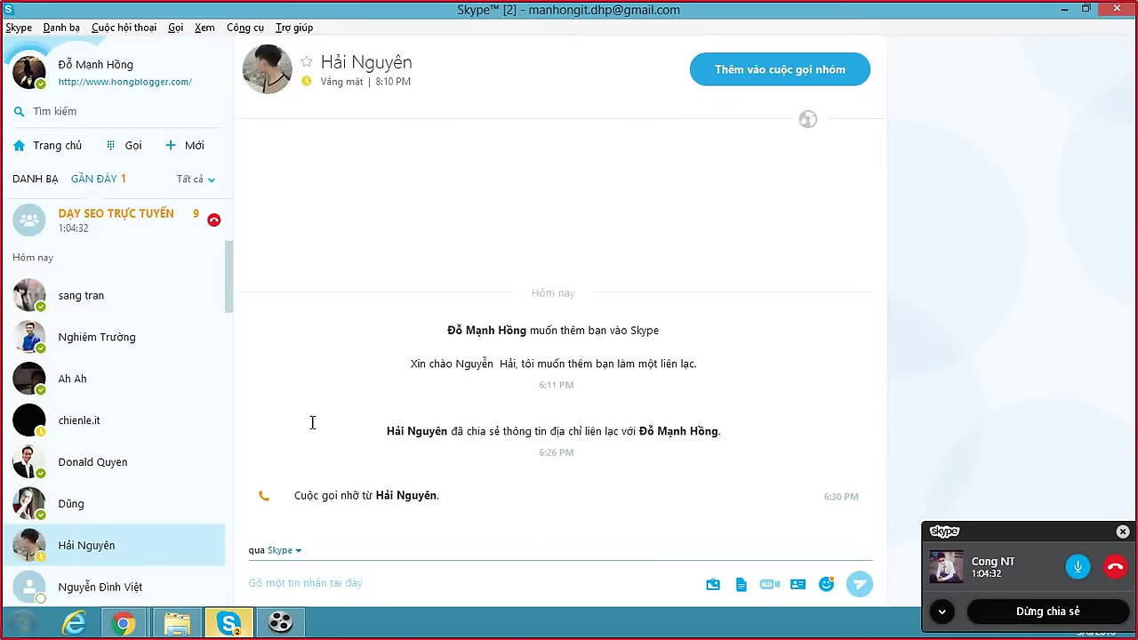
# Paste and send the Facebook profile link in the Dạy SEO Trực Tuyến group chat.
pyautogui.click(134, 230)
pyautogui.click(886, 573)
pyautogui.hotkey('ctrl', 'v')
pyautogui.press('Return')
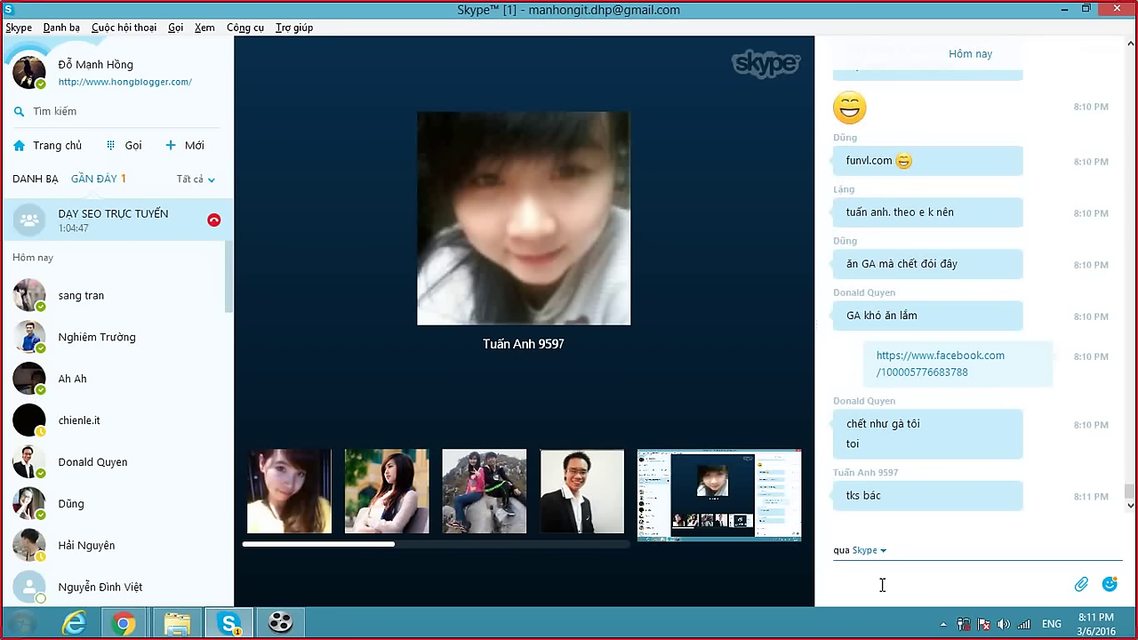
pyautogui.click(881, 585)
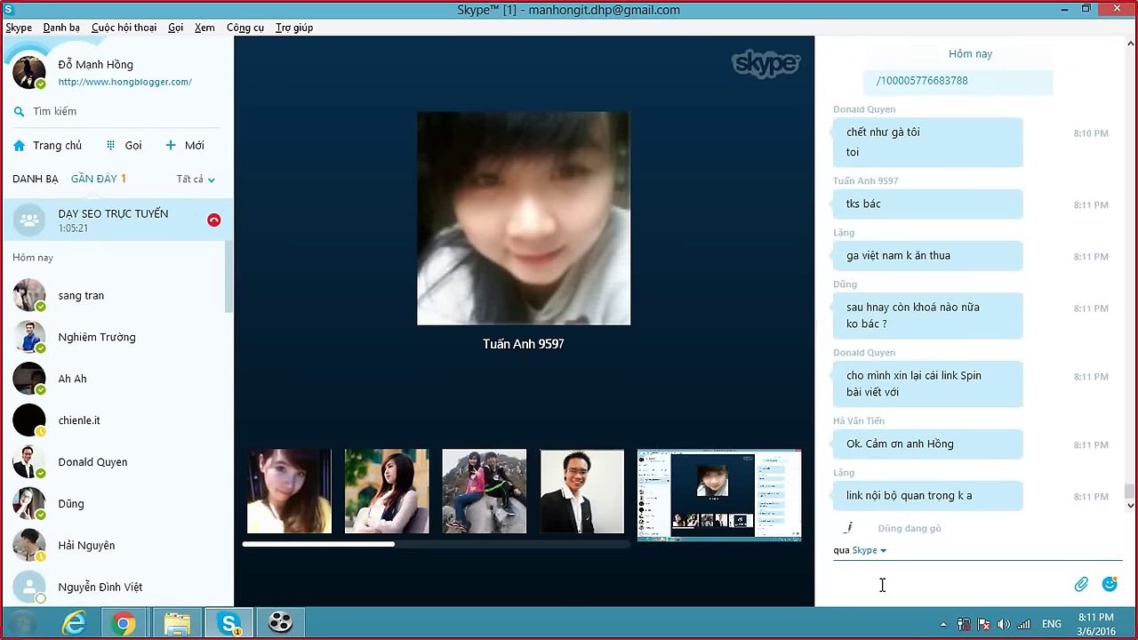
# Reply 'có chứ' in the group chat, then send a one-word name answer.
pyautogui.write('có chứ')
pyautogui.press('Return')
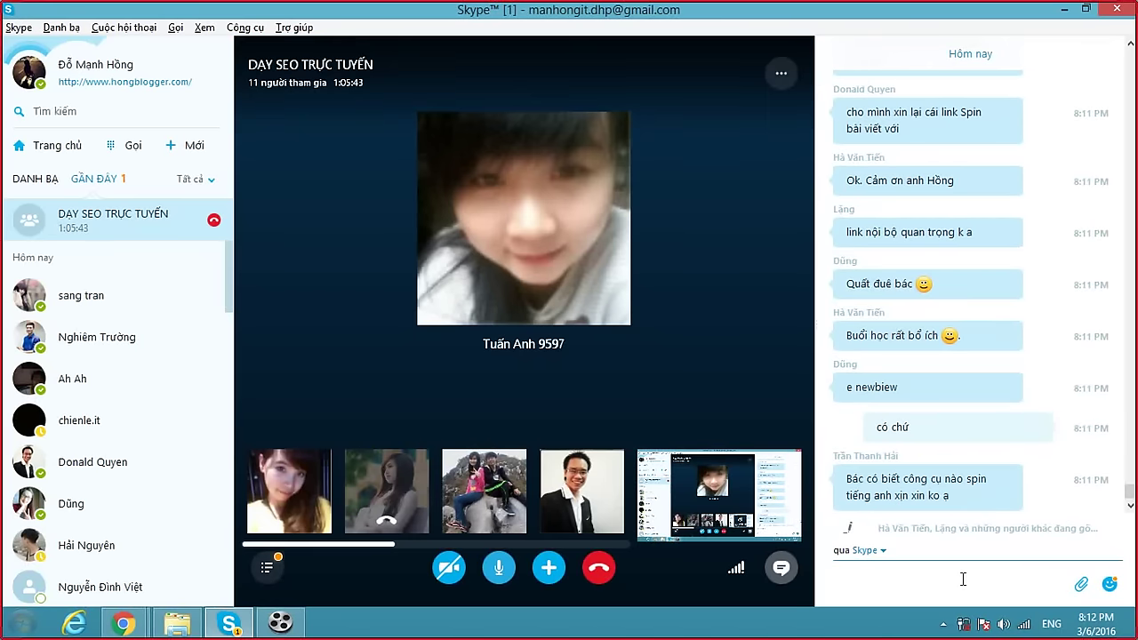
pyautogui.write('Huơng')
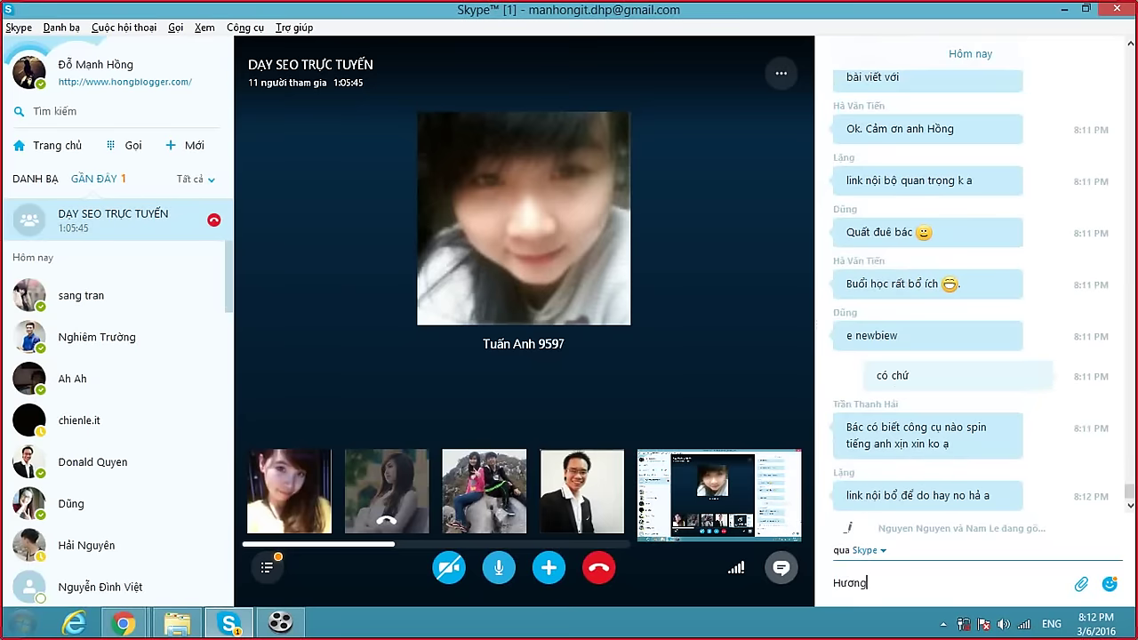
pyautogui.press('Return')
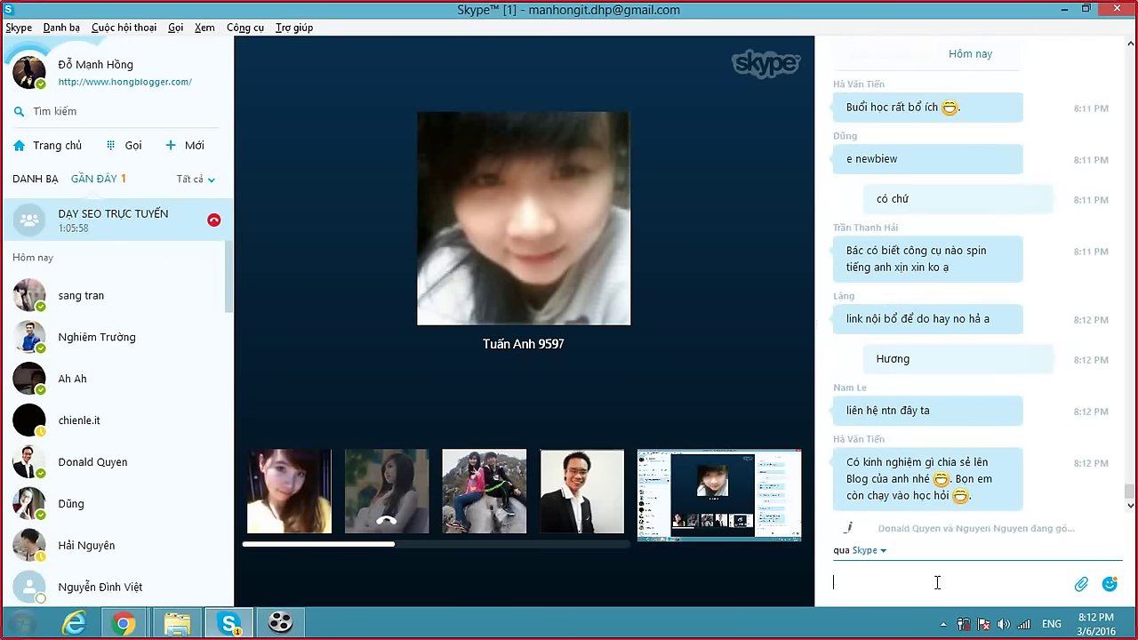
pyautogui.moveTo(386, 496)
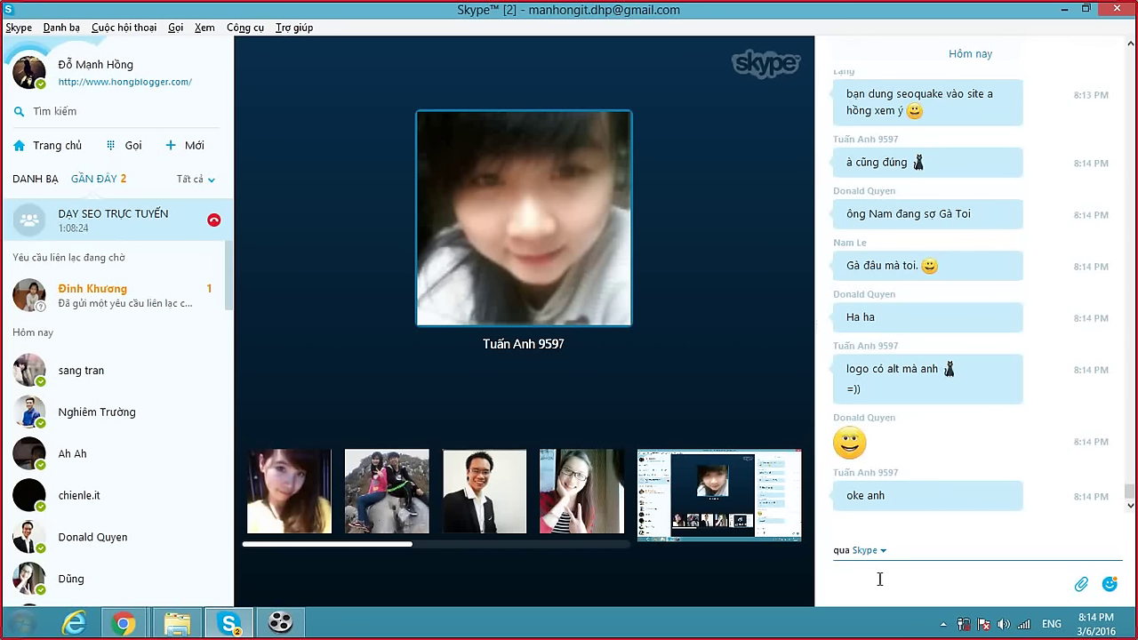
pyautogui.click(863, 580)
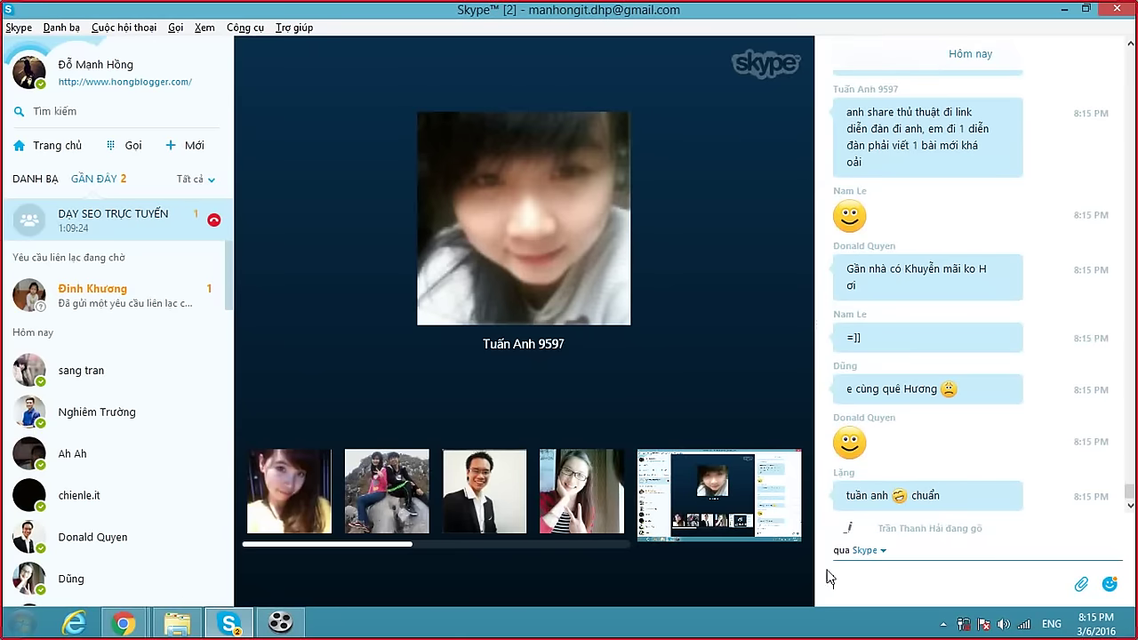
# Search Google for 'dịch vụ rip template blogspot' and open the hongblogger.com article.
pyautogui.click(133, 629)
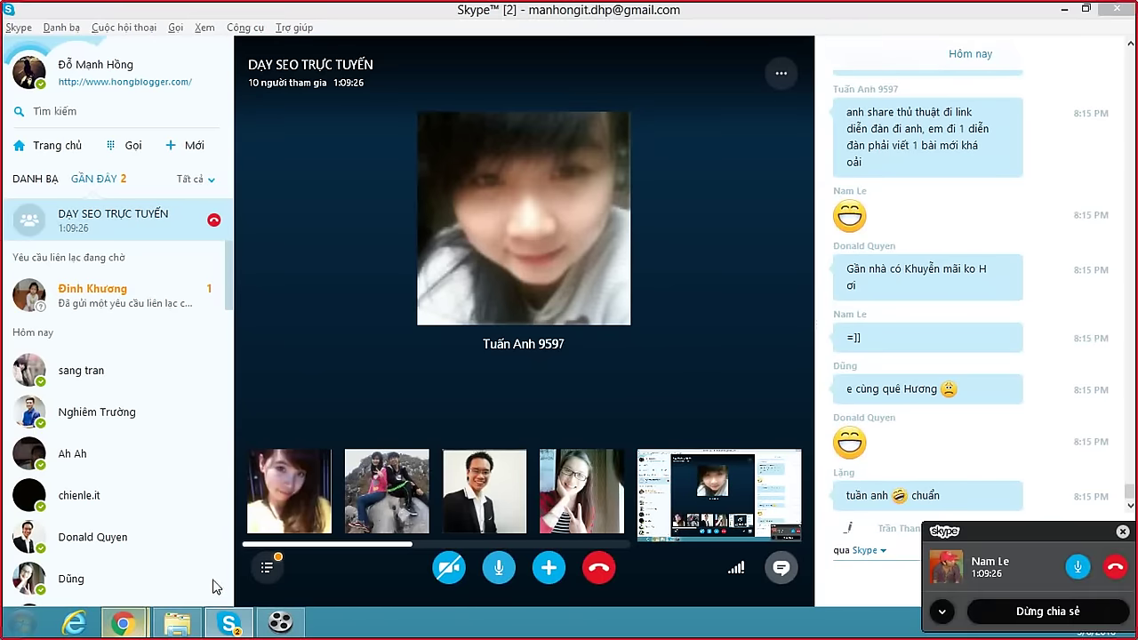
pyautogui.click(300, 563)
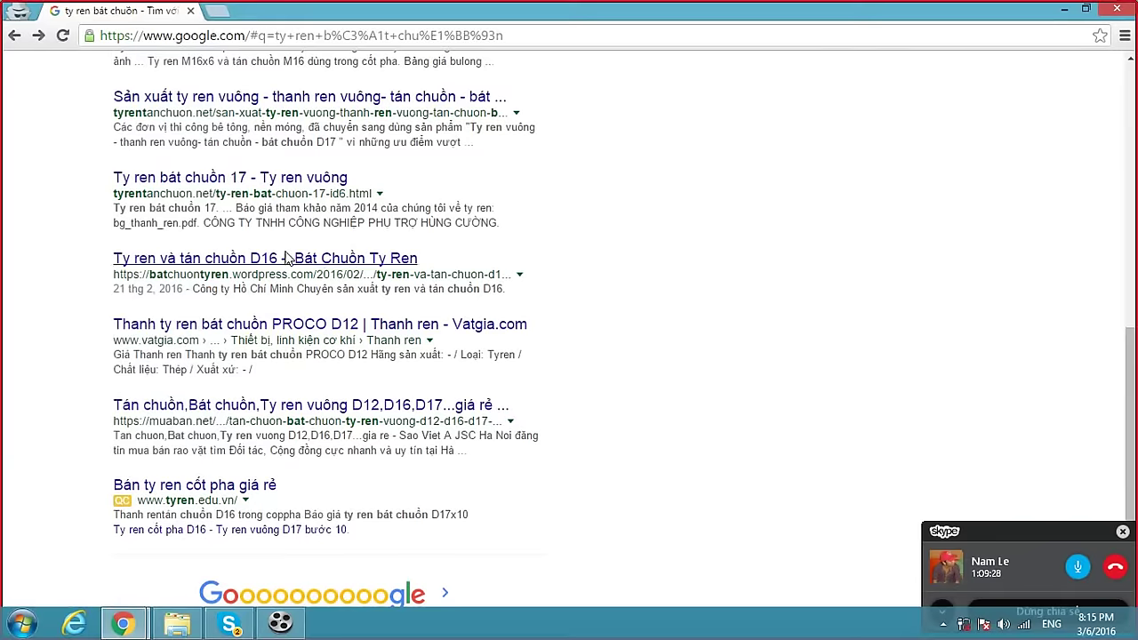
pyautogui.scroll(15, 282, 242)
pyautogui.moveTo(247, 74); pyautogui.dragTo(37, 82)
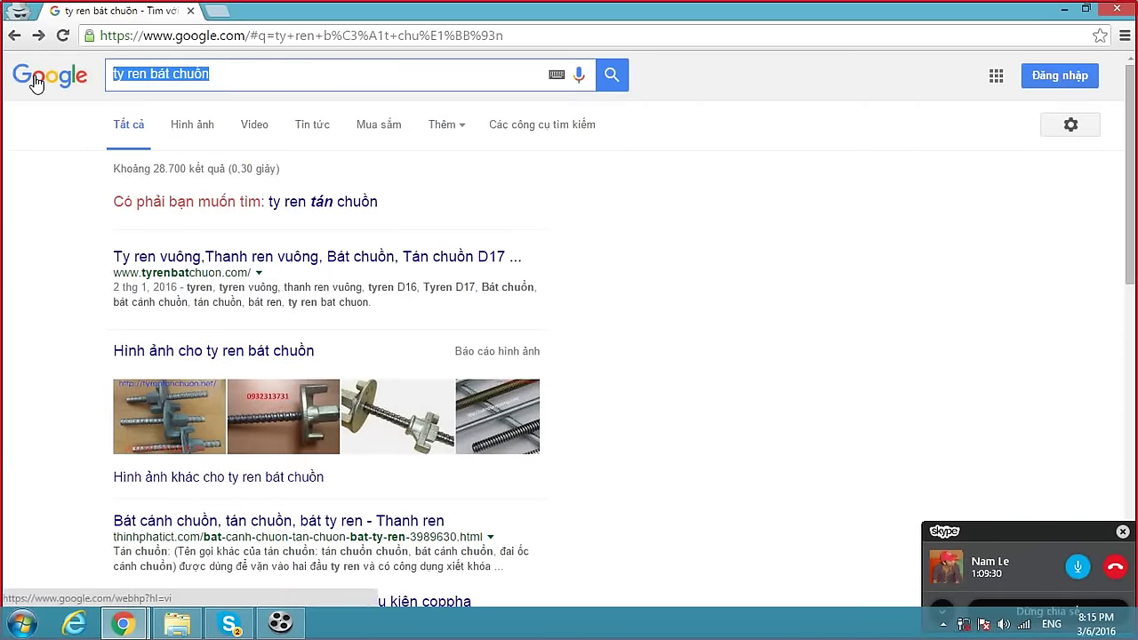
pyautogui.write('dịch vụ rip')
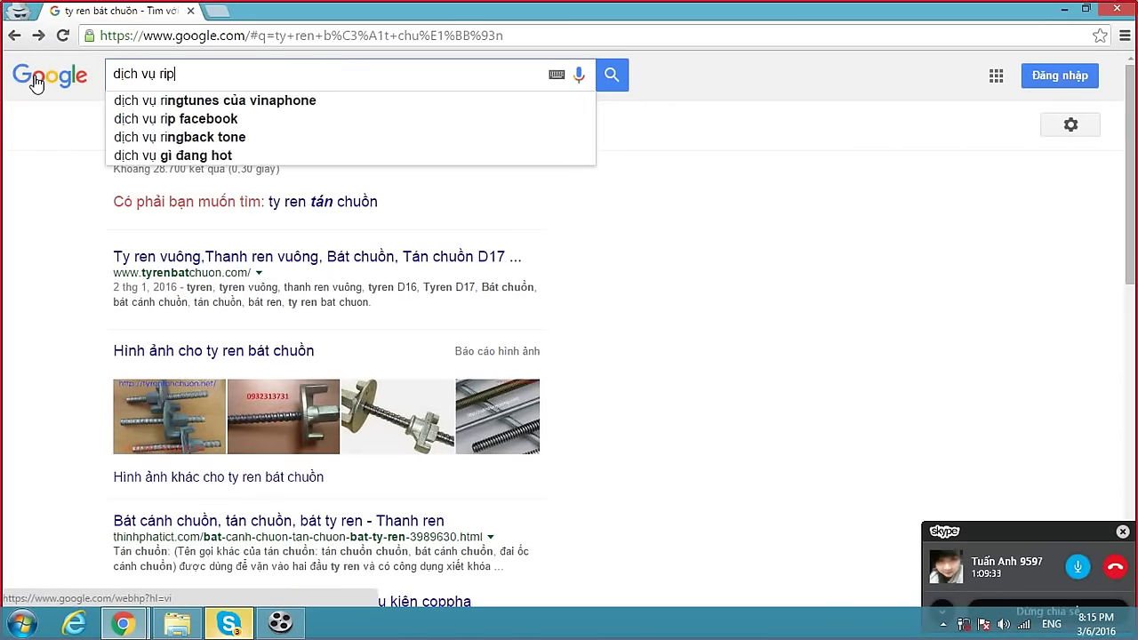
pyautogui.write(' template blogspot')
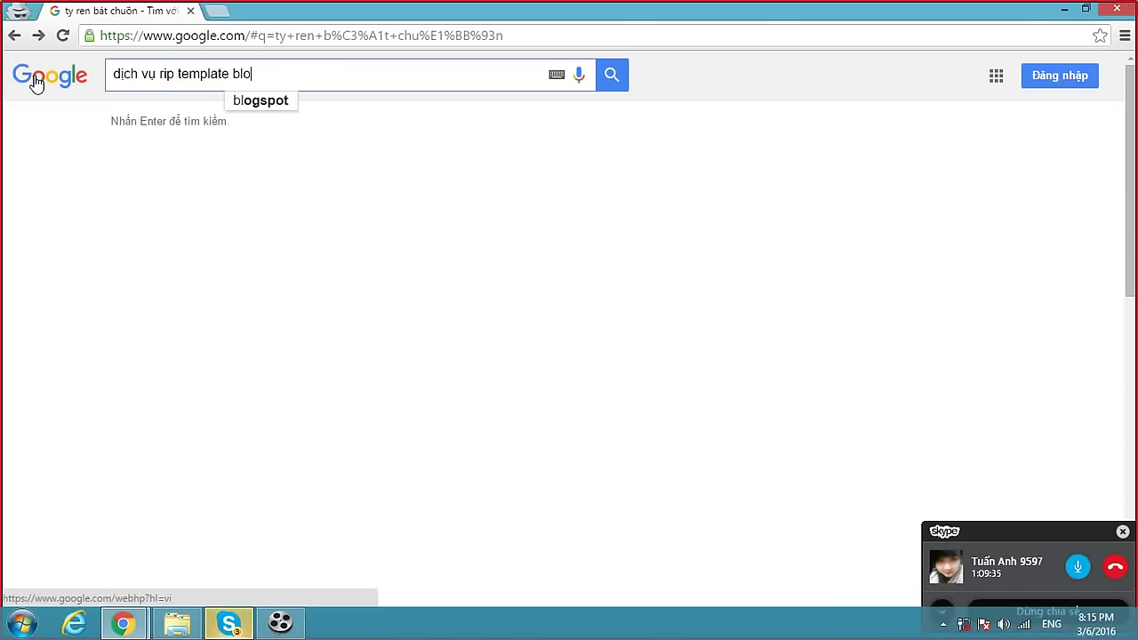
pyautogui.press('Return')
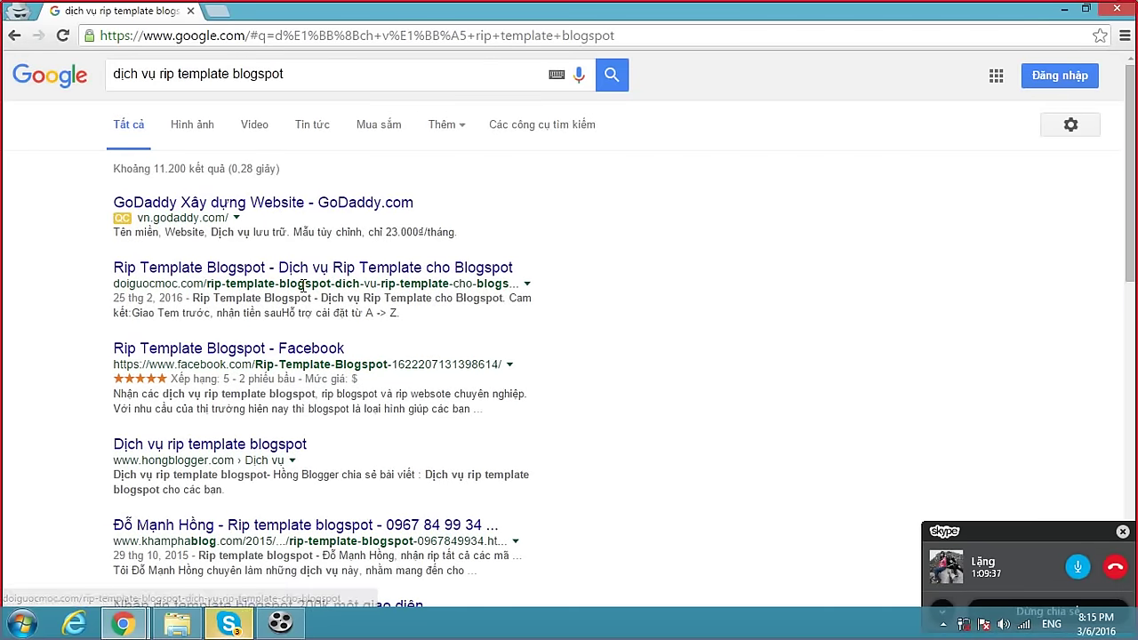
pyautogui.click(355, 34)
pyautogui.click(232, 624)
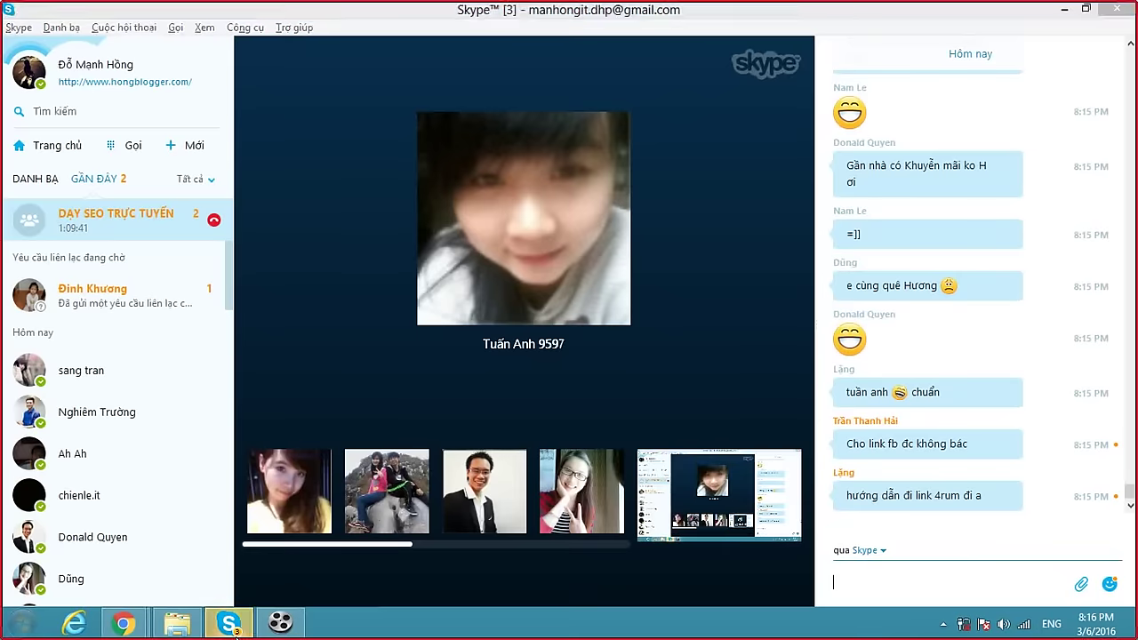
# Post the copied hongblogger.com article link in the Skype group chat.
pyautogui.click(881, 586)
pyautogui.hotkey('ctrl', 'v')
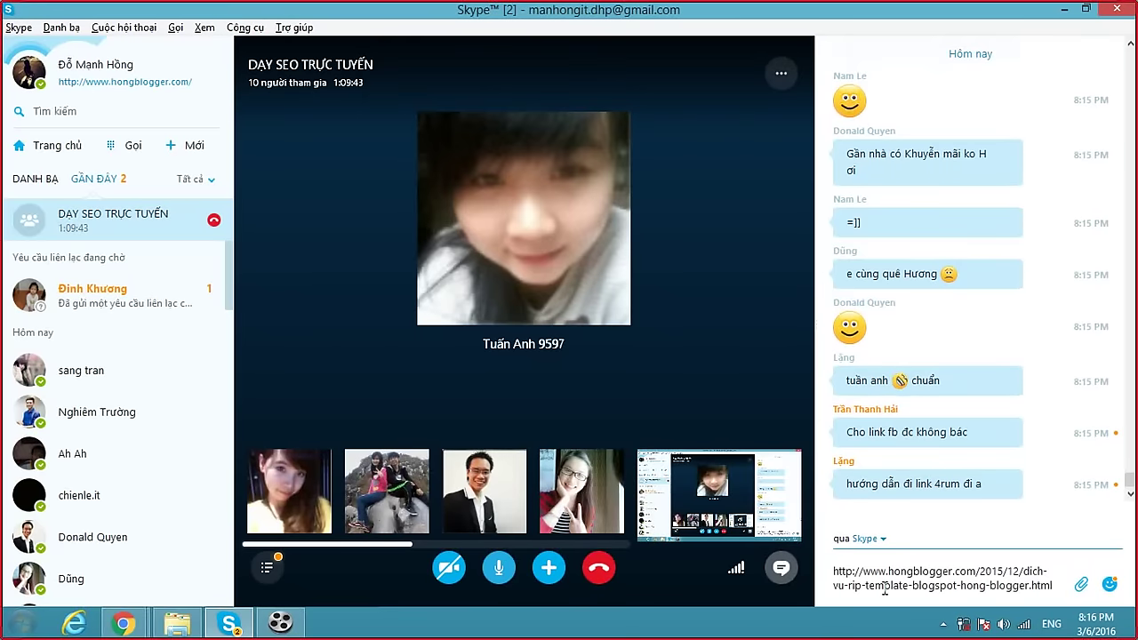
pyautogui.press('Return')
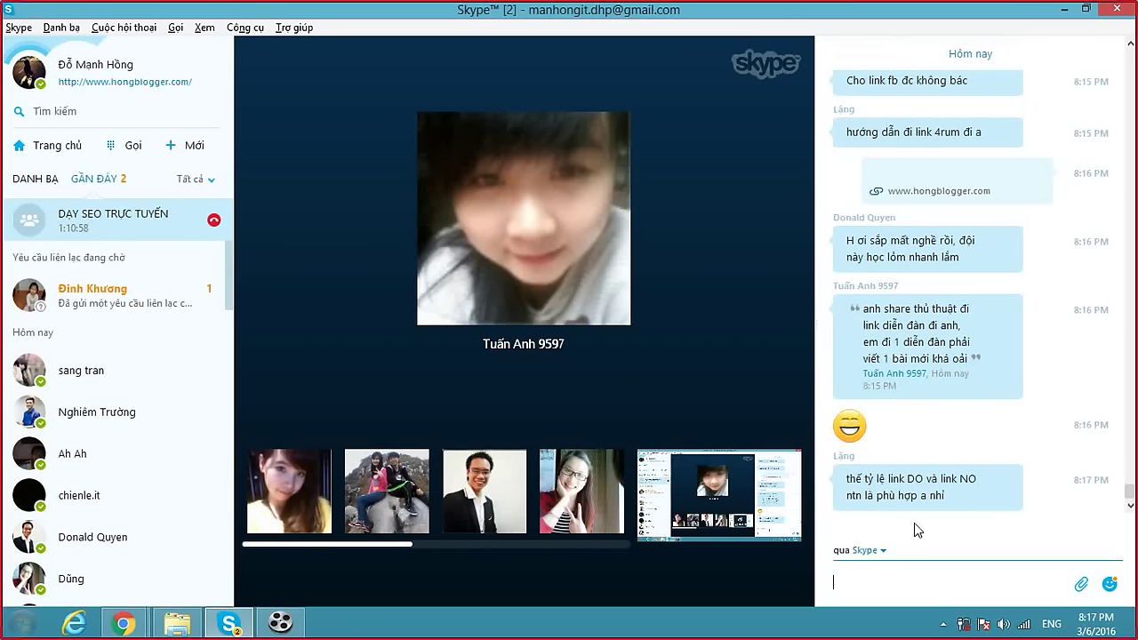
pyautogui.moveTo(906, 479); pyautogui.dragTo(923, 479)
# Answer the DO-link question with 'Tất nhiên là càng nhiều DO càng tốt rồi'.
pyautogui.click(902, 583)
pyautogui.write('Tất nhiên')
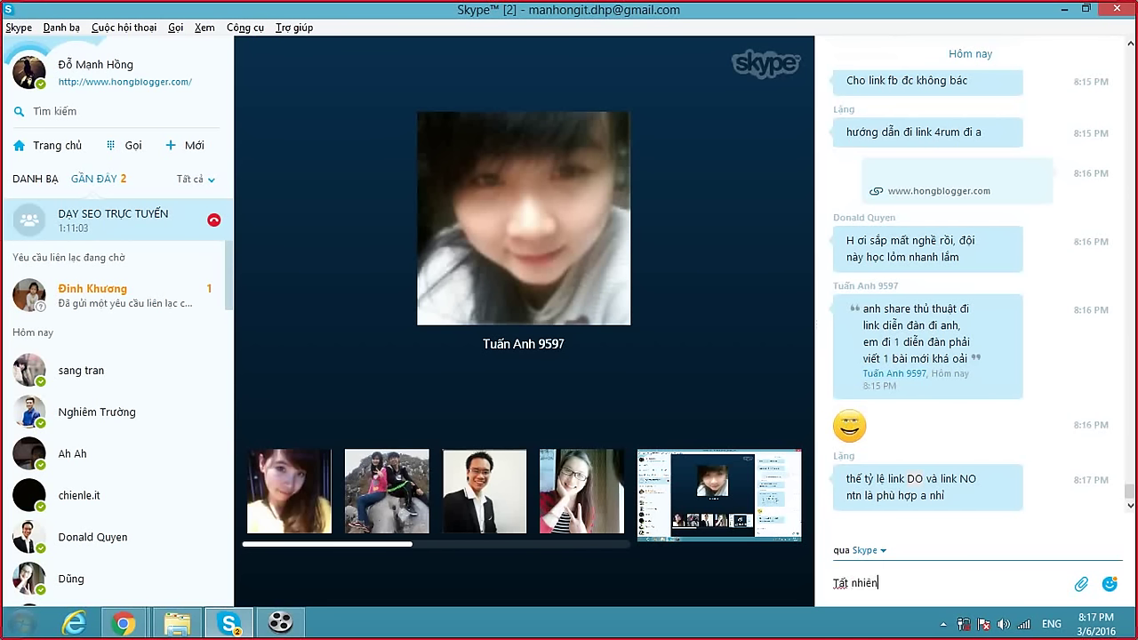
pyautogui.write(' là càng nhiều')
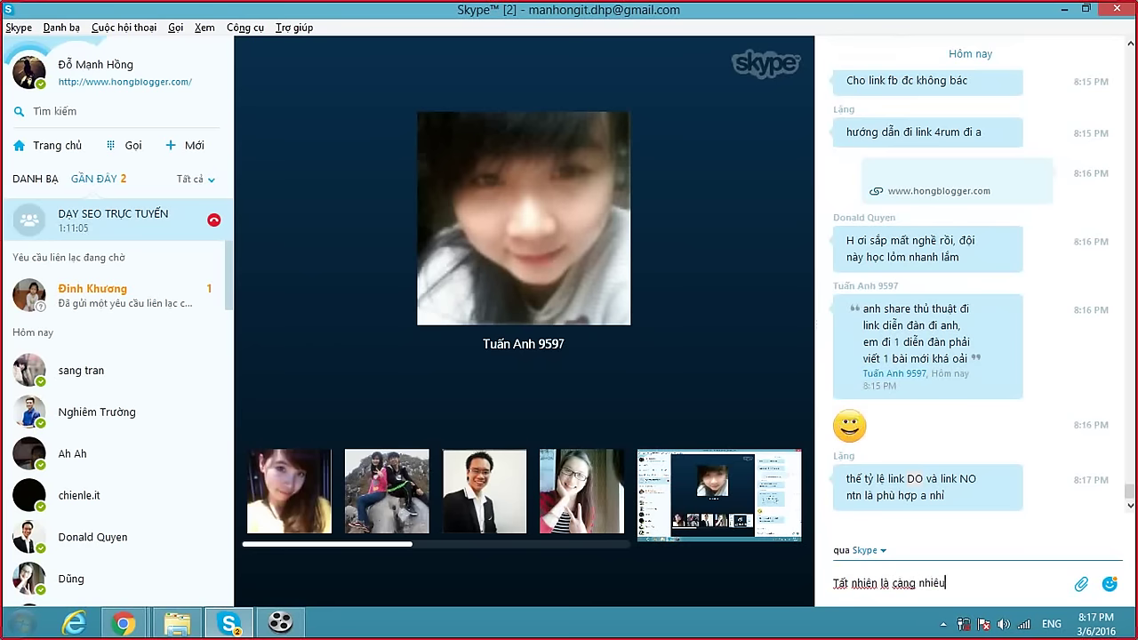
pyautogui.write(' DO cang tốt rồi')
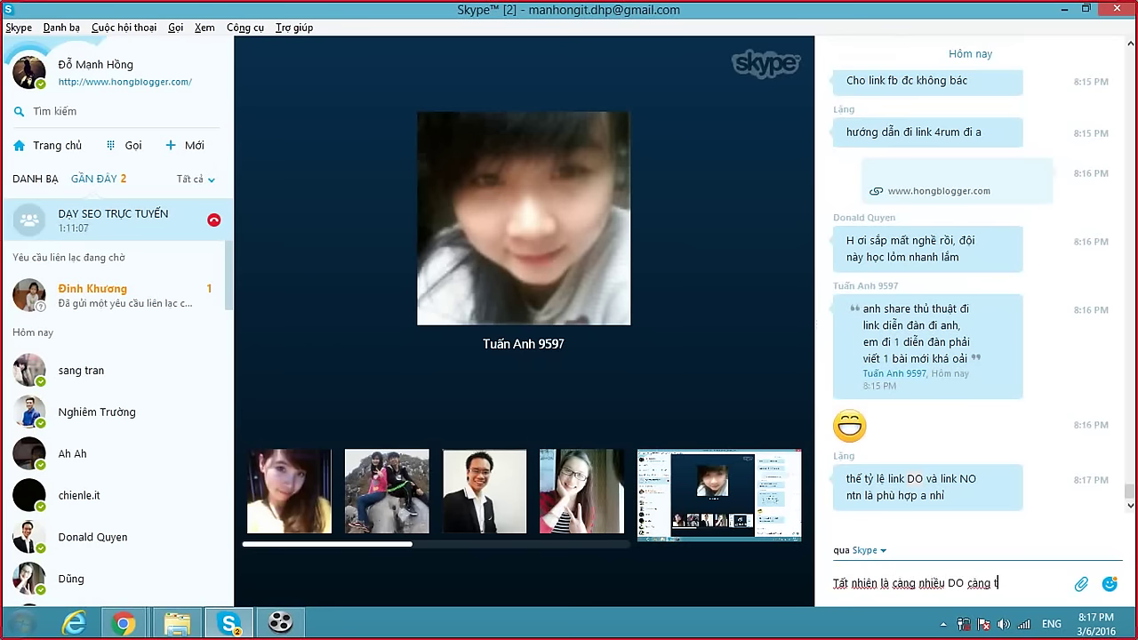
pyautogui.press('Return')
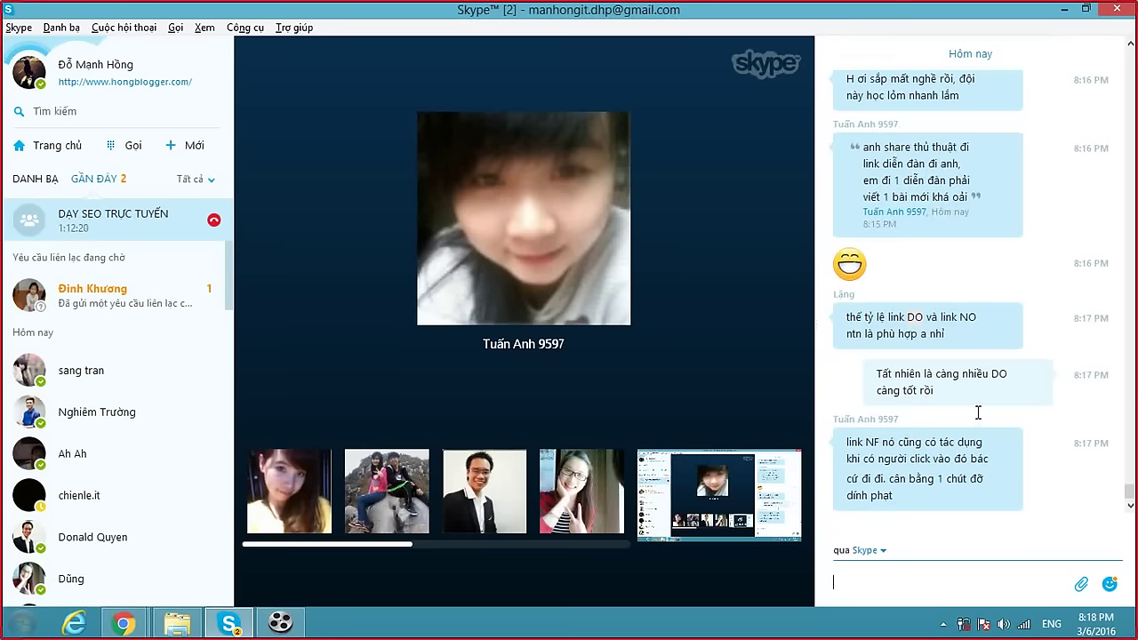
# Send the short answers 'blogspot' and 'css' in the group chat.
pyautogui.moveTo(330, 555)
pyautogui.moveTo(339, 545); pyautogui.dragTo(298, 553)
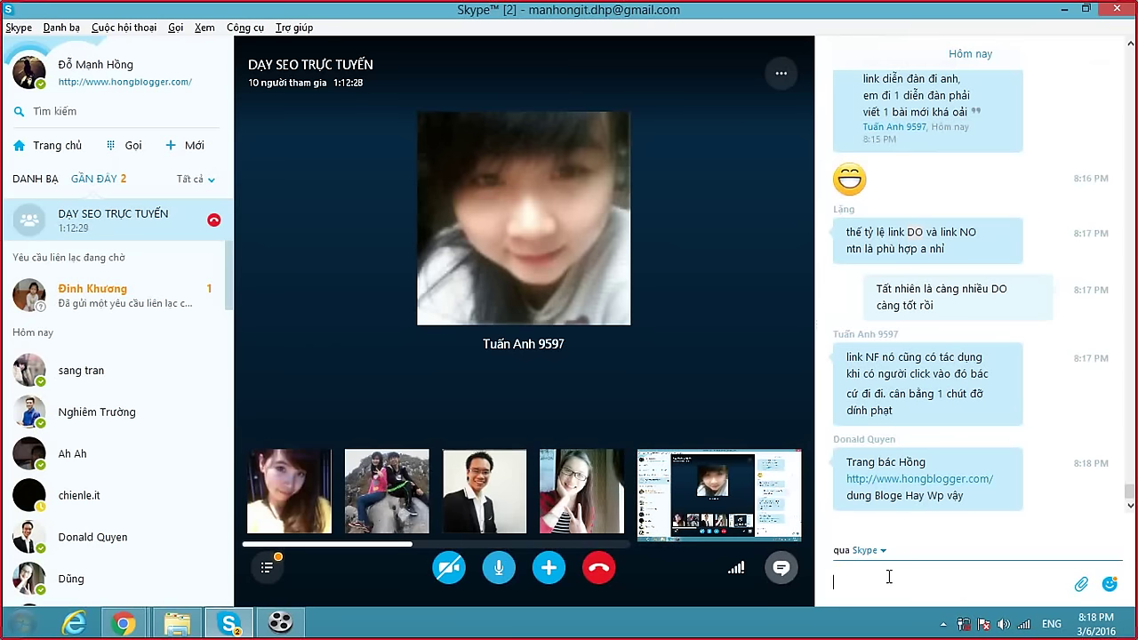
pyautogui.write('blogspot')
pyautogui.press('Return')
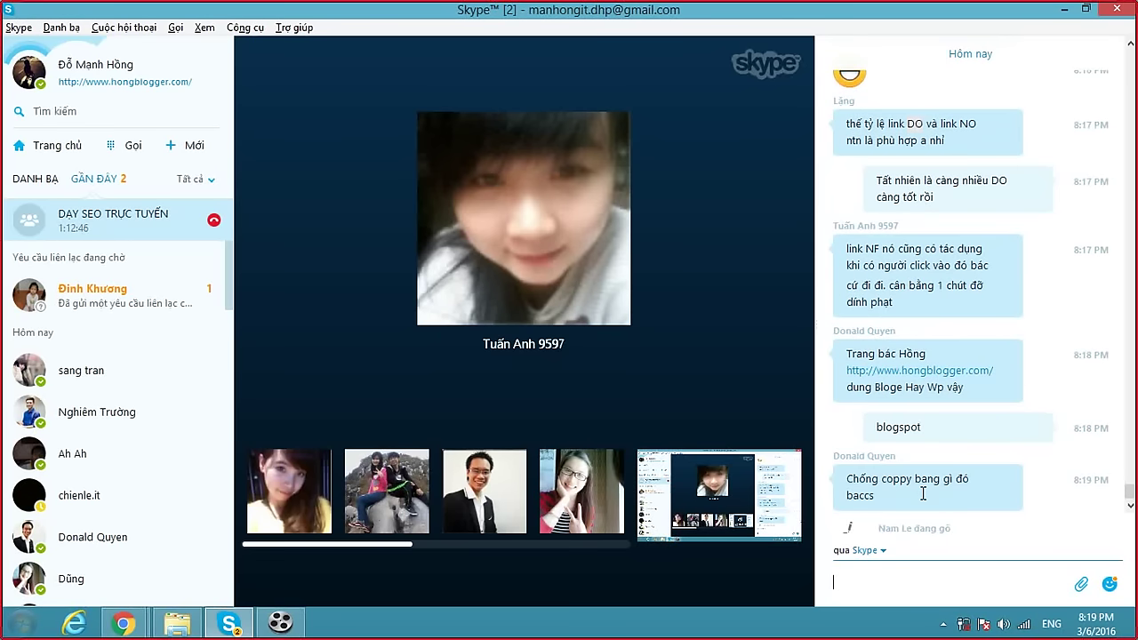
pyautogui.write('css')
pyautogui.press('Return')
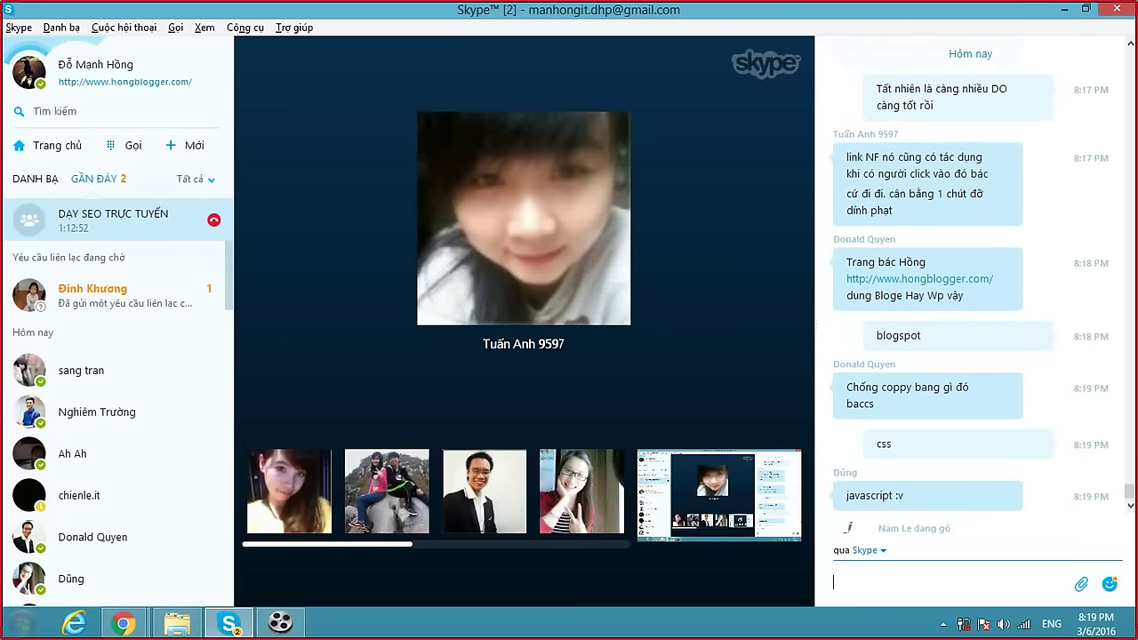
# Send 'java củ xì rồi' and 'java nó vẫn coppy đc' about weak Java anti-copy.
pyautogui.write('java củ c')
pyautogui.press('BackSpace')
pyautogui.write('xì rồi')
pyautogui.press('Return')
pyautogui.write('java no')
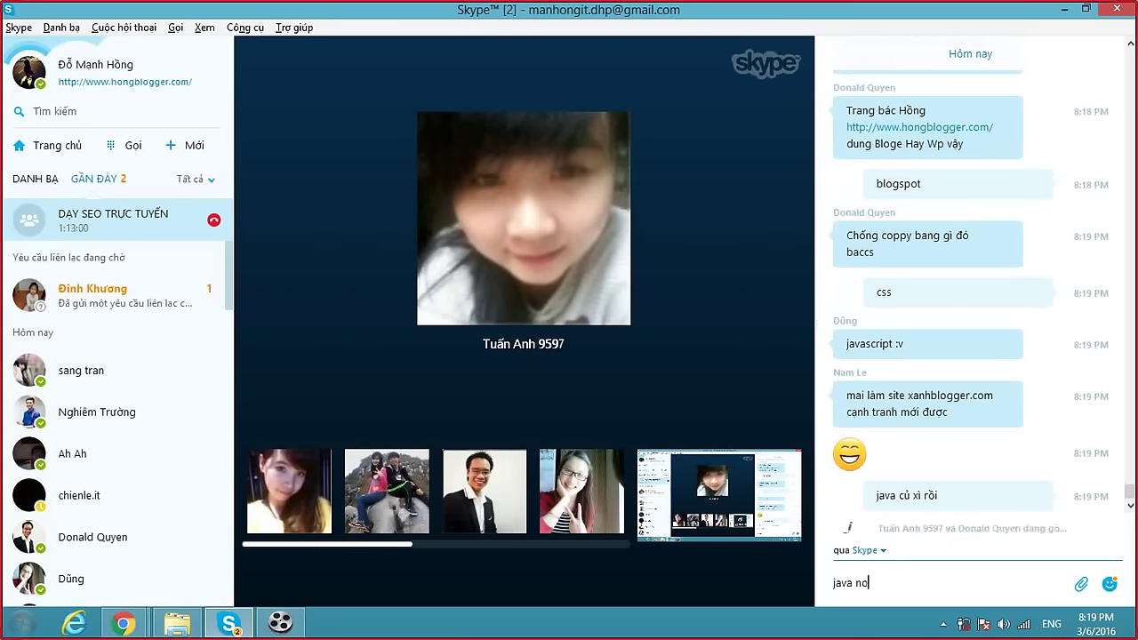
pyautogui.press('BackSpace')
pyautogui.write('ó vẫn coppy đc')
pyautogui.press('Return')
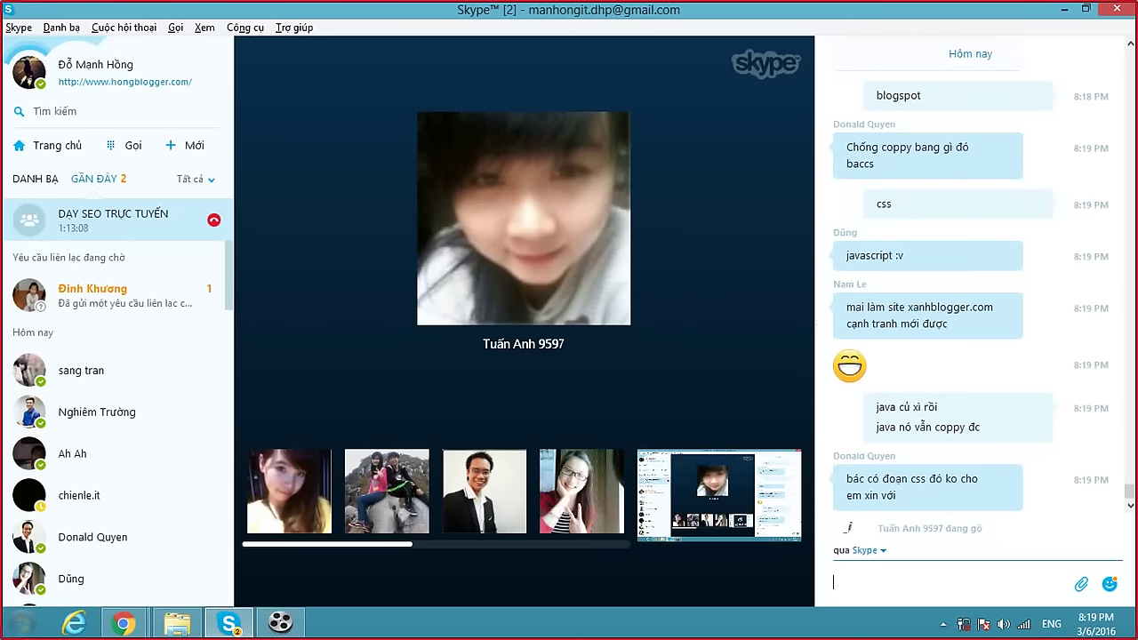
# Reply 'tất nhiên là có mà chưa thích cho' and ':v', then suggest a member try leeching.
pyautogui.write('tất')
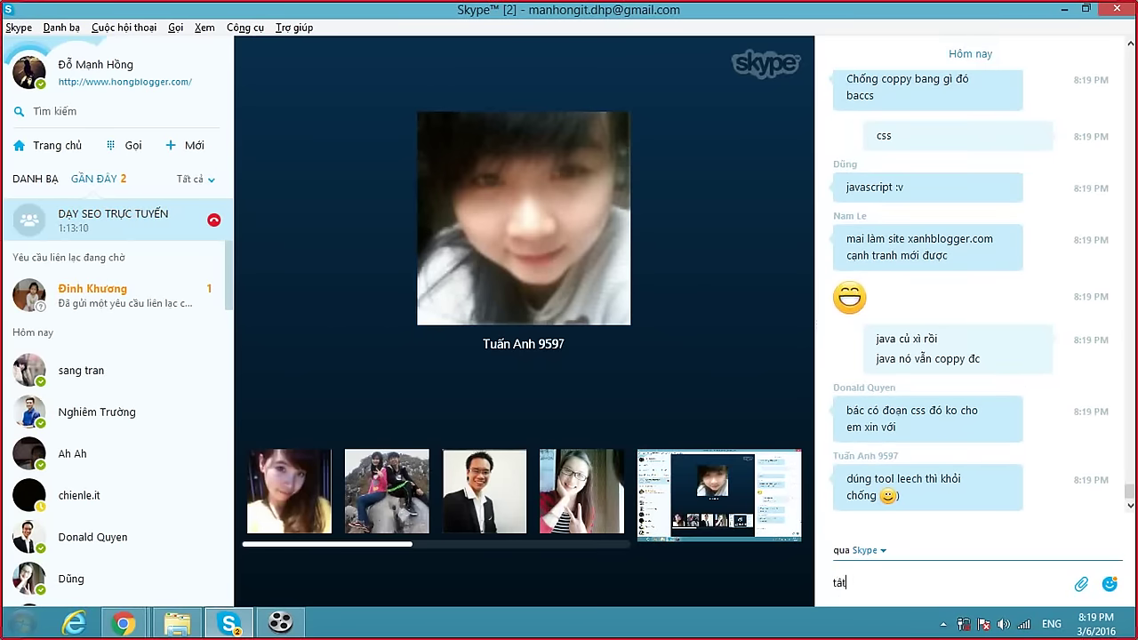
pyautogui.write(' nhiên là có mà chư')
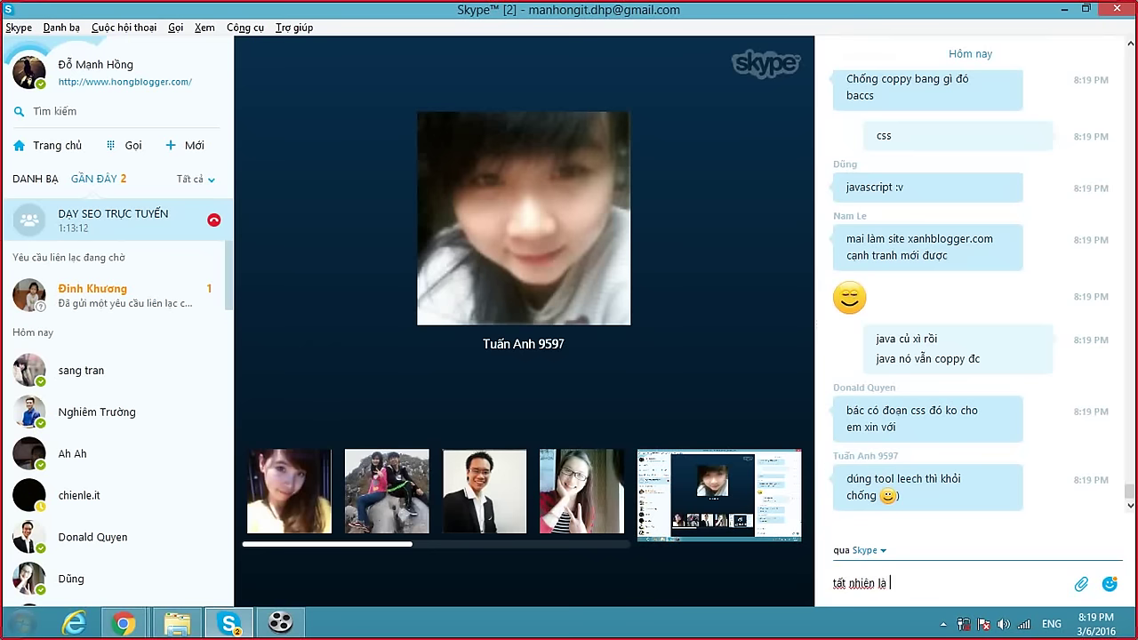
pyautogui.write('a thích cho')
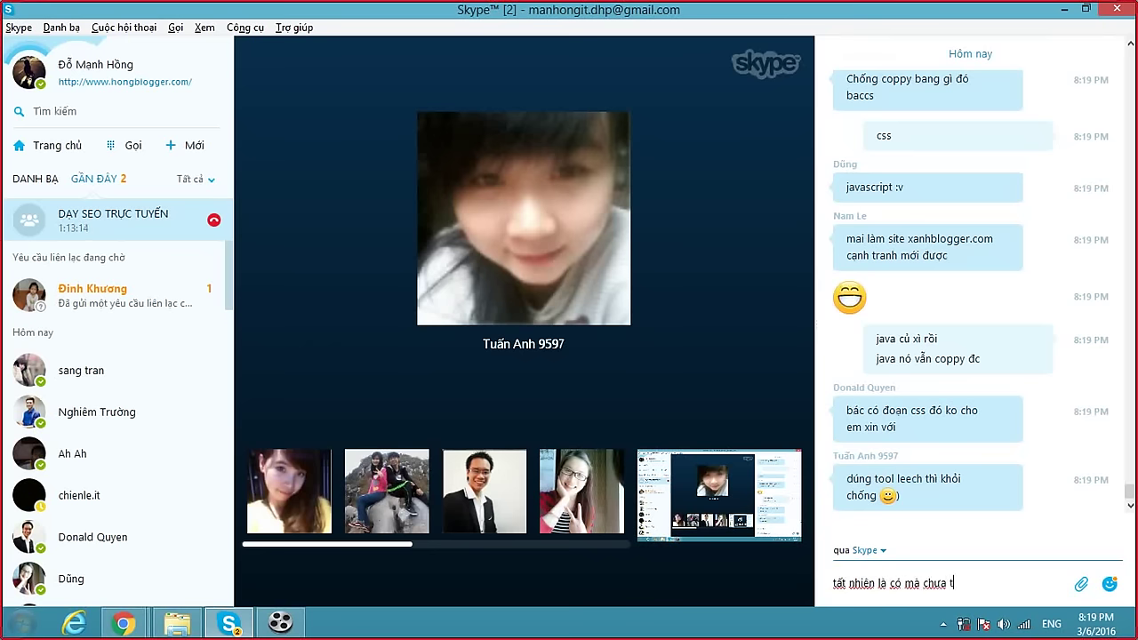
pyautogui.press('Return')
pyautogui.write(':v')
pyautogui.press('Return')
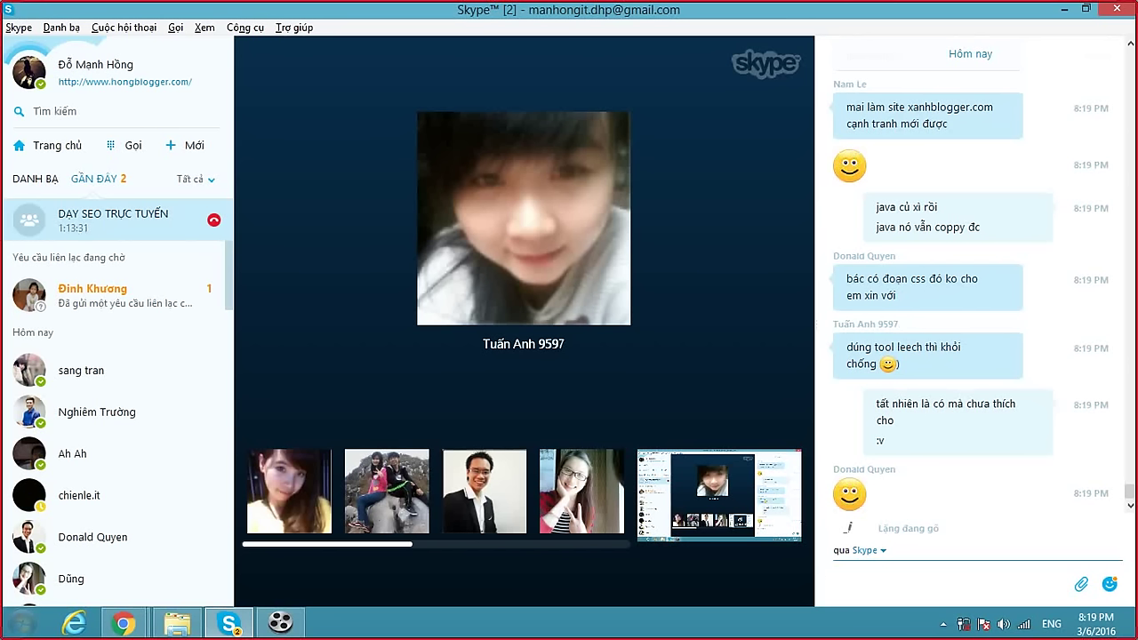
pyautogui.write('Thử le')
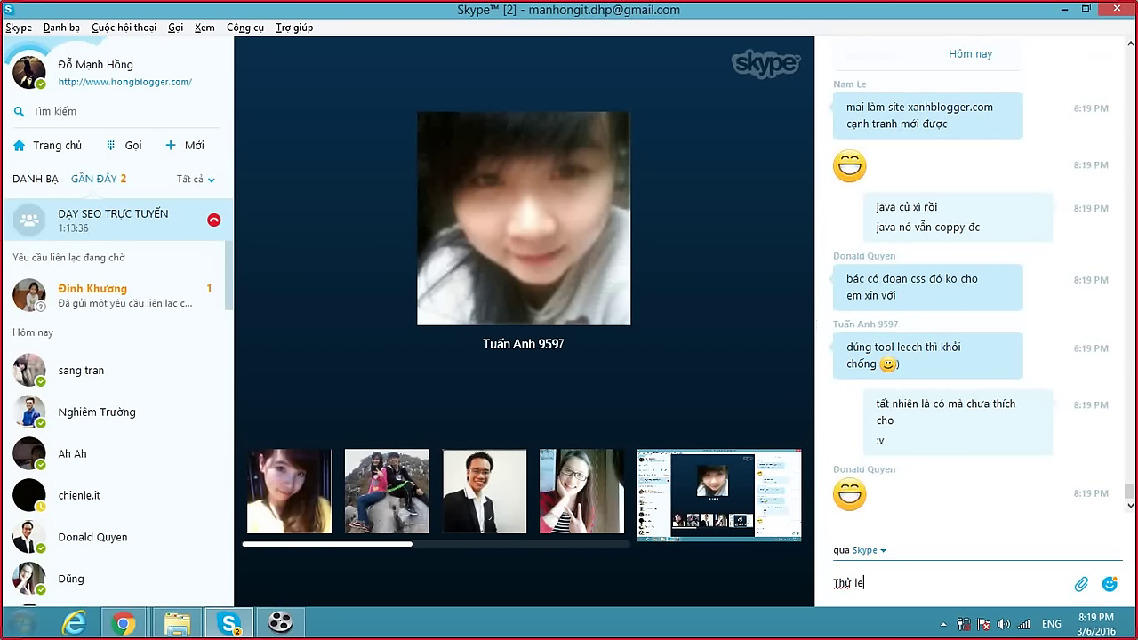
pyautogui.write('ec')
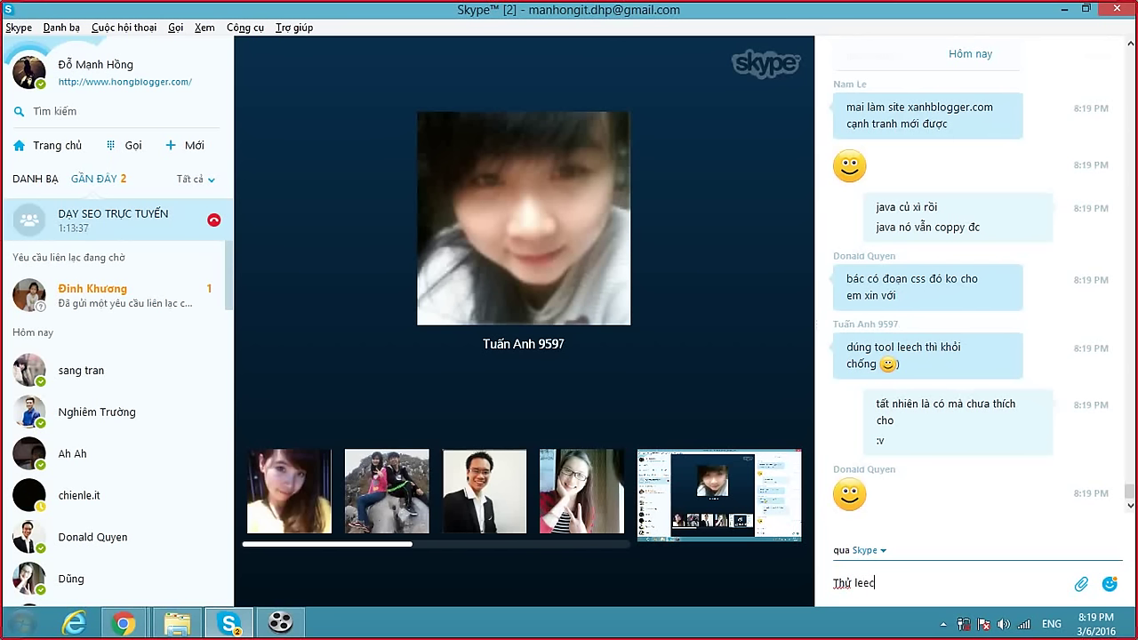
pyautogui.write('h đi ')
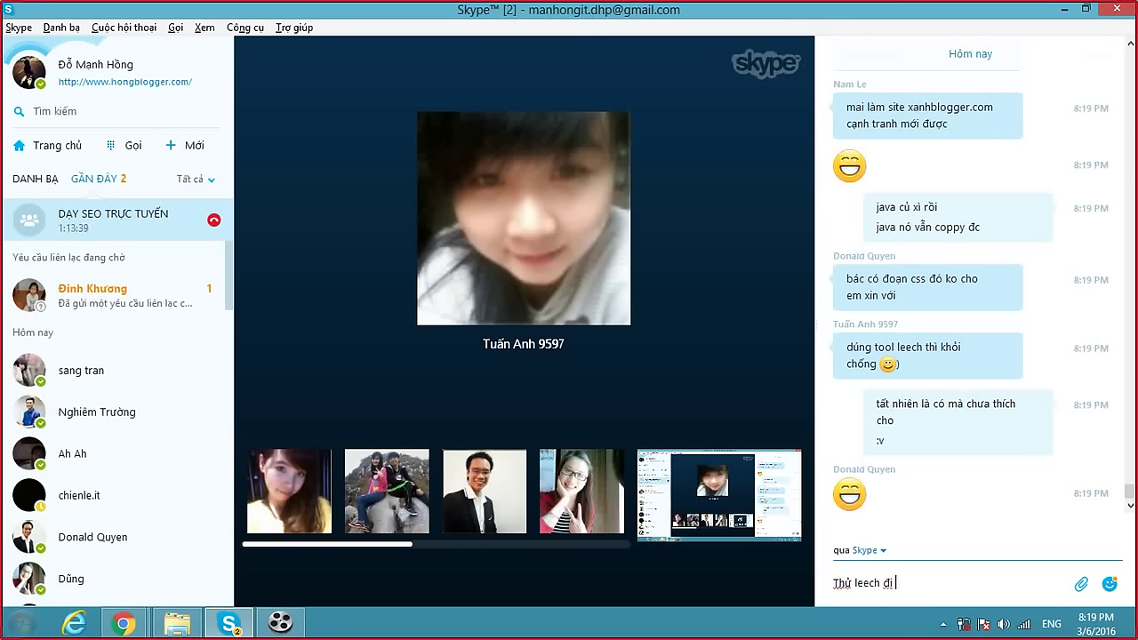
pyautogui.write('Tuấn Anh')
pyautogui.press('Return')
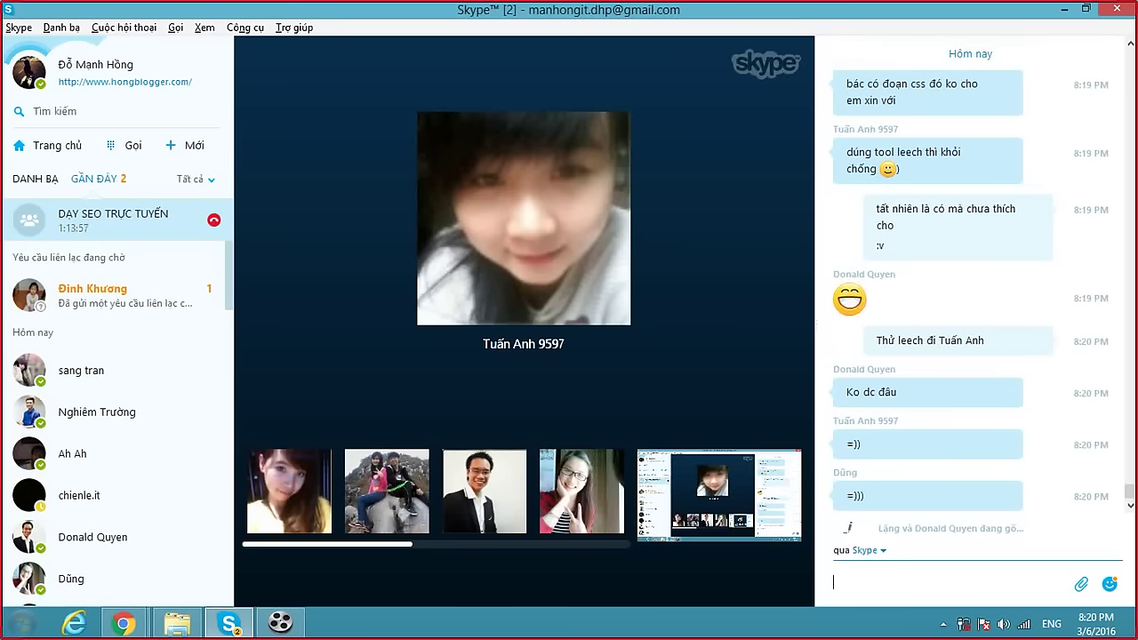
pyautogui.moveTo(720, 484)
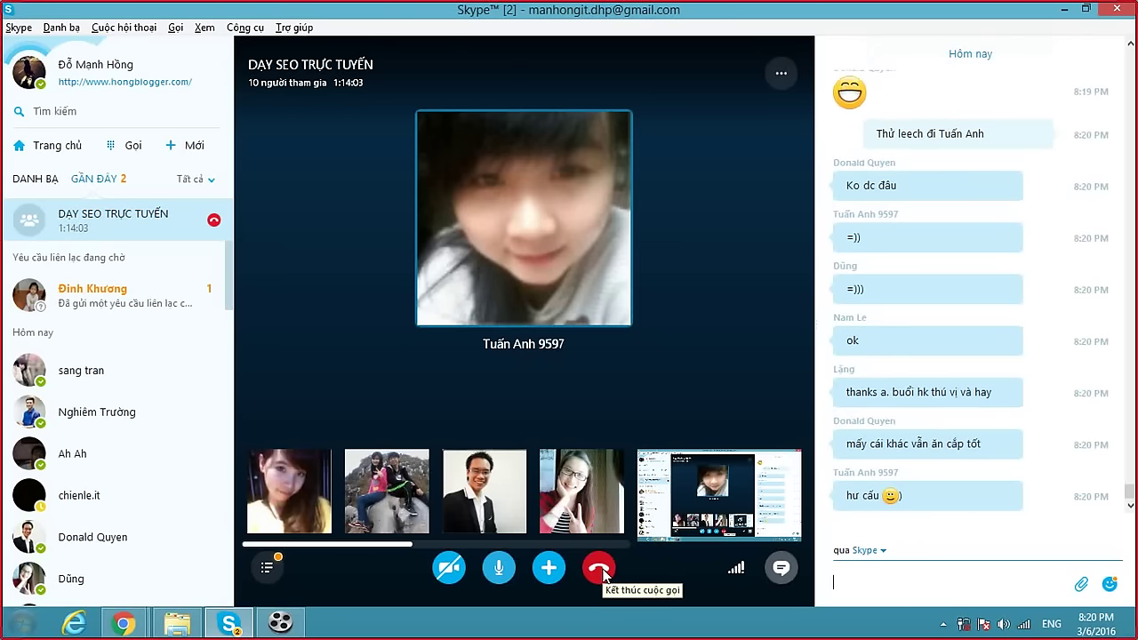
# End the group call, send the farewell 'Chào em', and bring up Cute Screen Recorder.
pyautogui.click(602, 572)
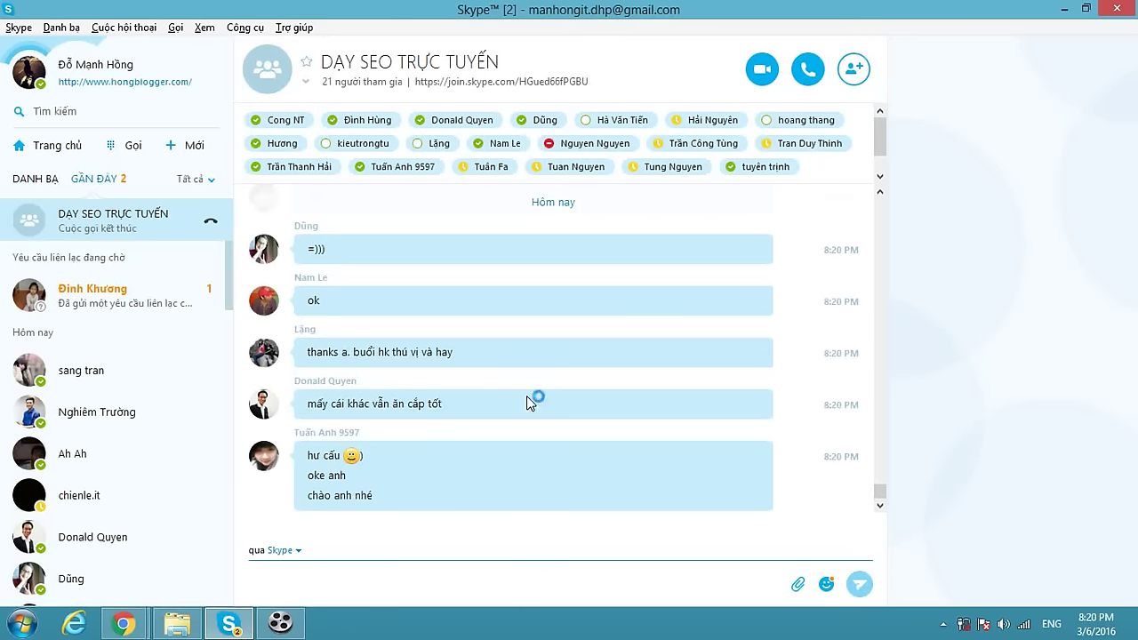
pyautogui.click(336, 576)
pyautogui.write('Chào em')
pyautogui.press('Return')
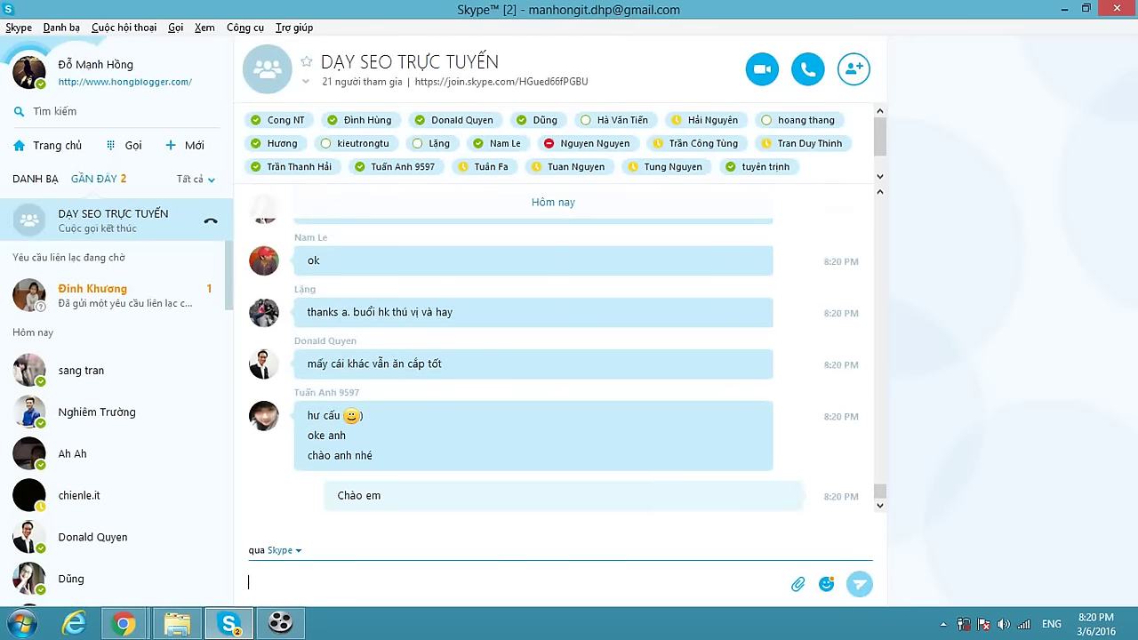
pyautogui.click(294, 627)
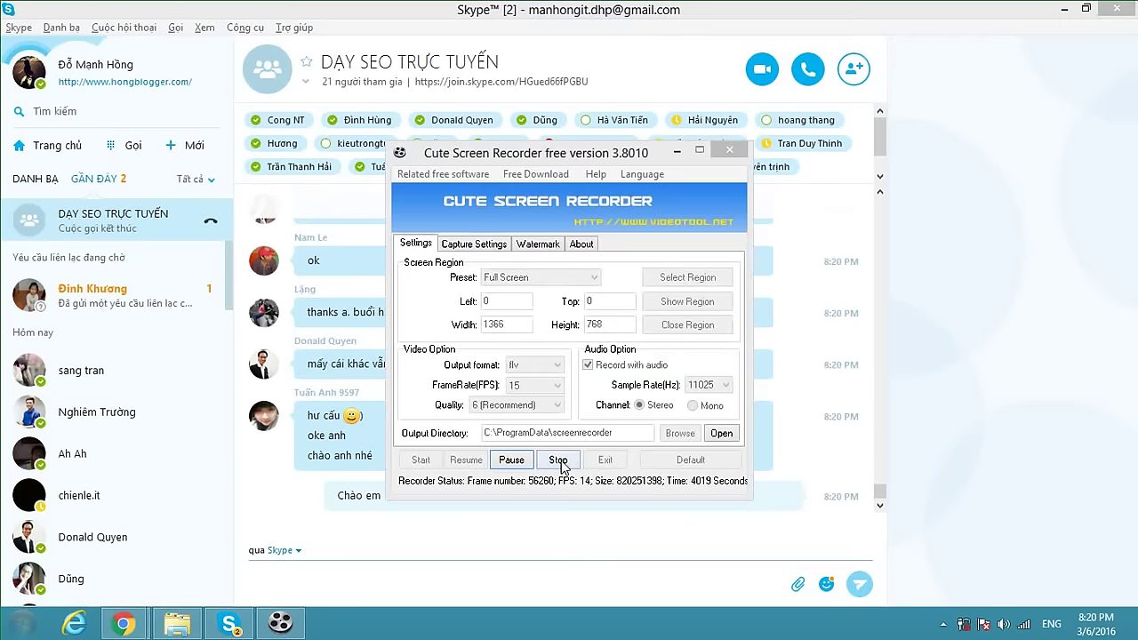